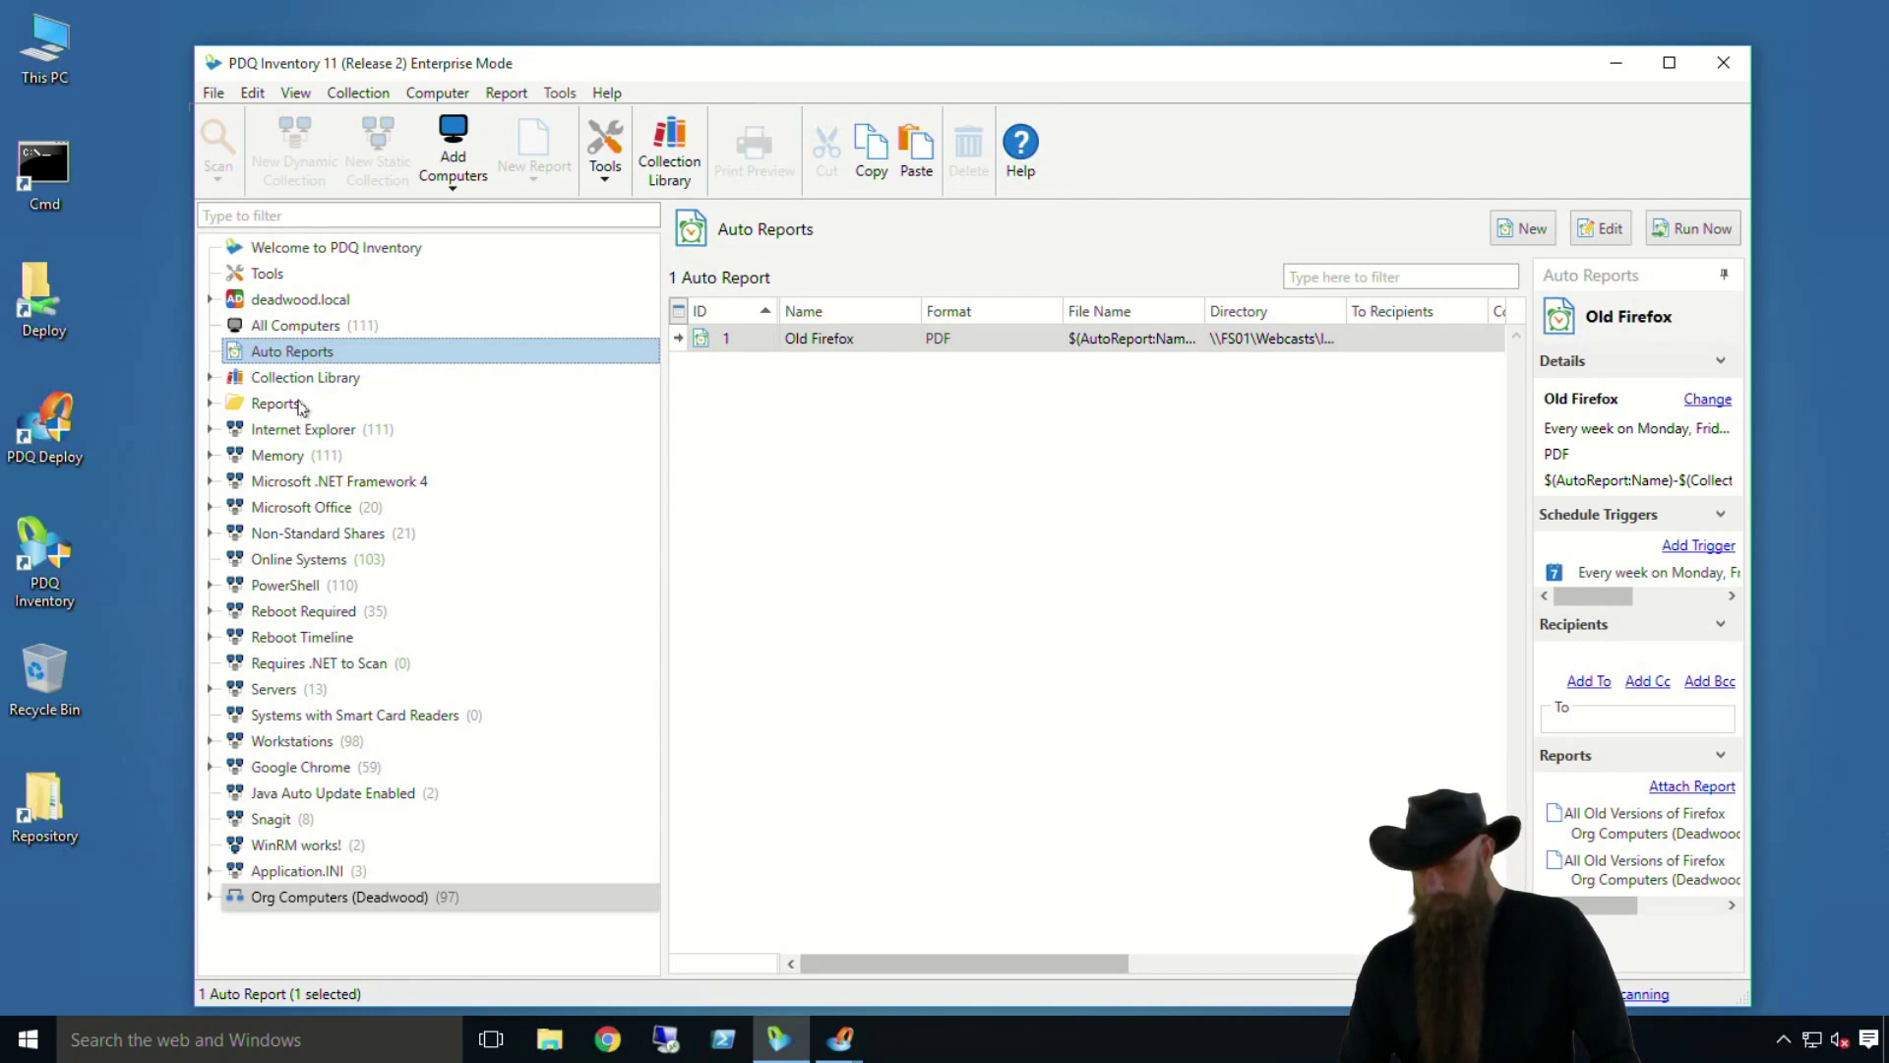
Expand the Reports folder in the tree and open its Custom subfolder.
{"action": "left_click", "coordinate": [225, 407]}
{"action": "left_click", "coordinate": [210, 404]}
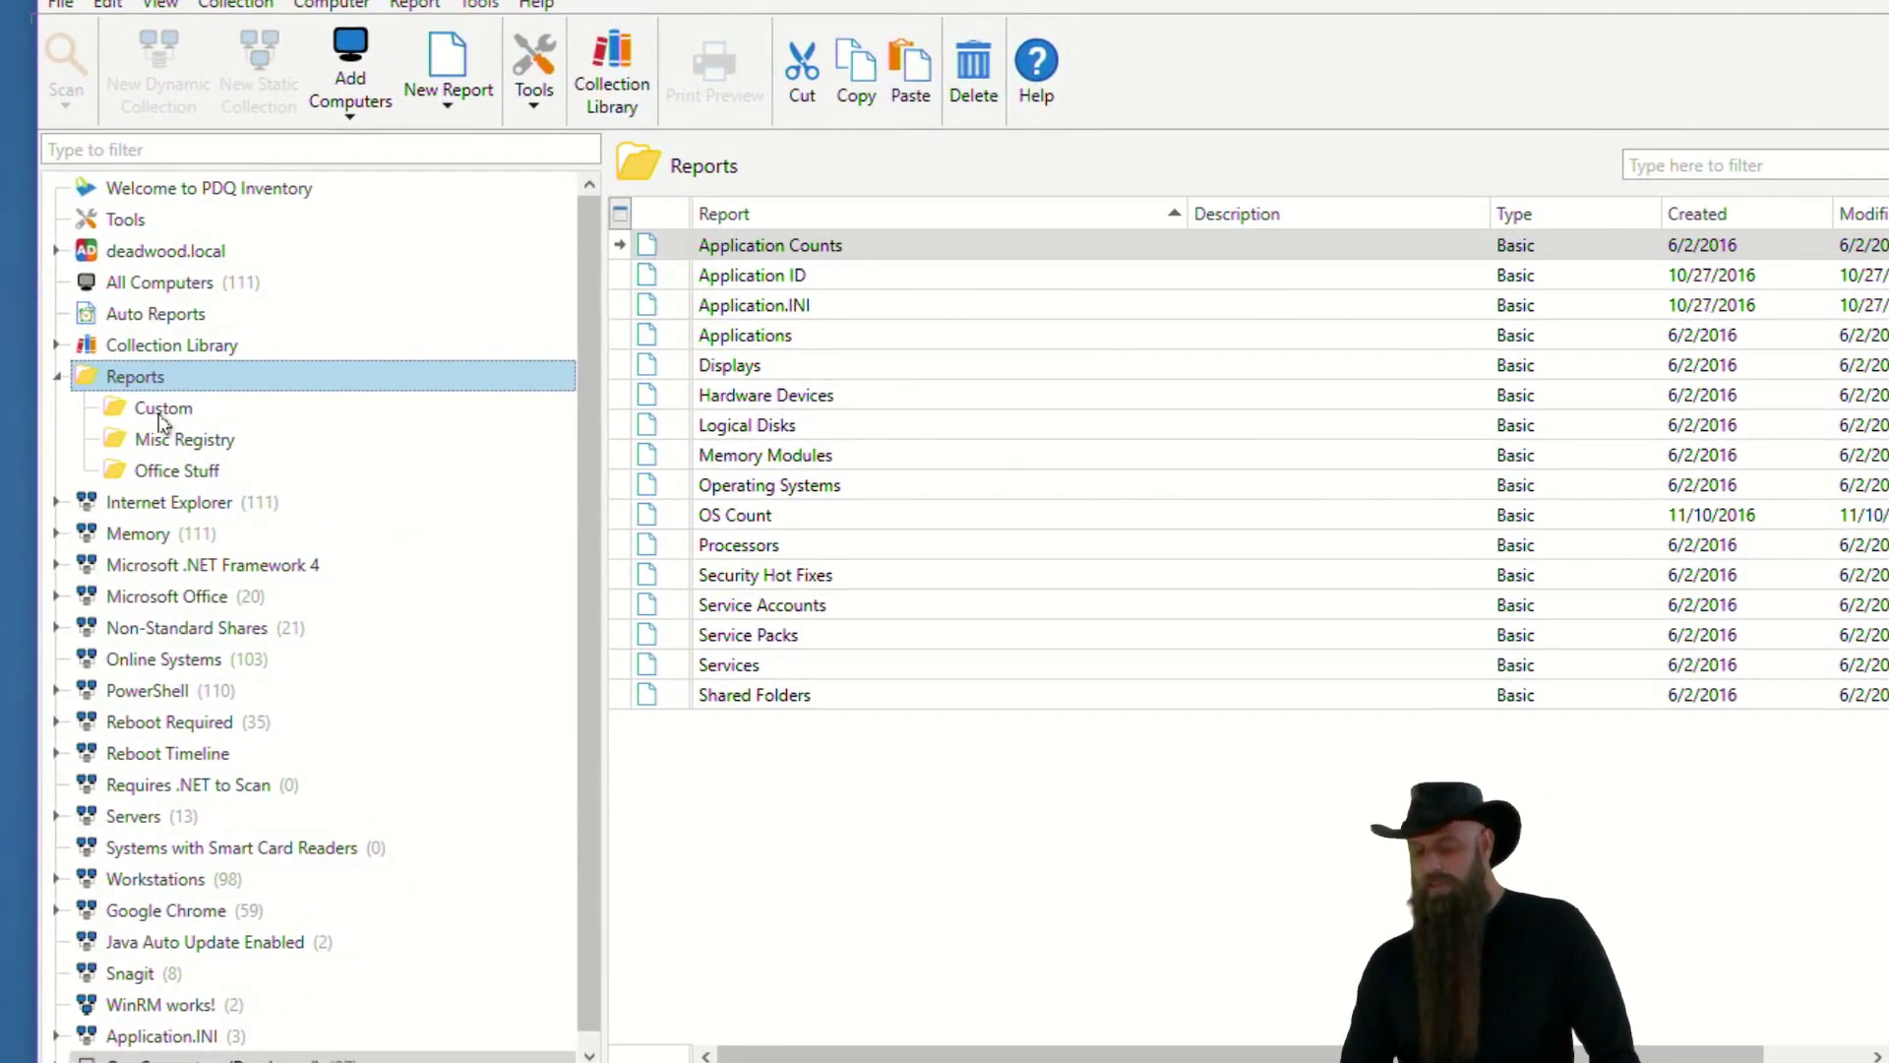
{"action": "left_click", "coordinate": [160, 416]}
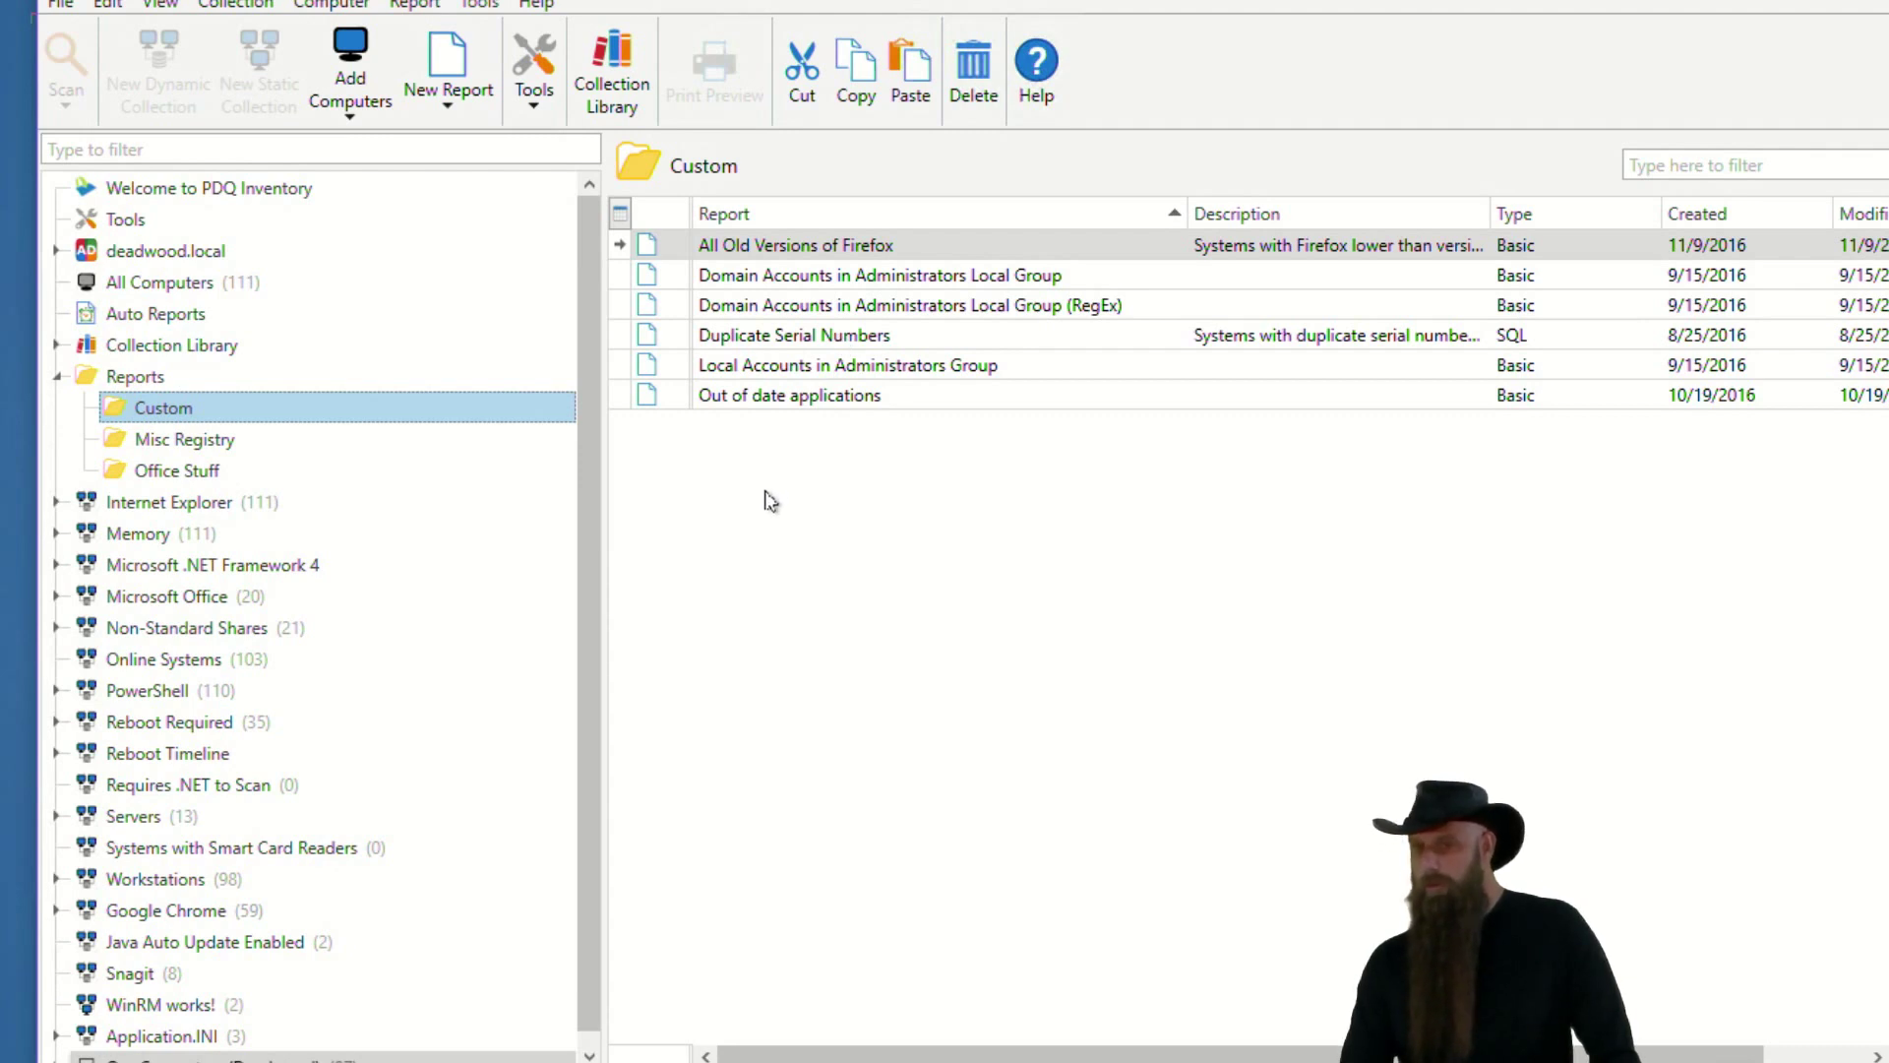
Look at the kinds of new report available for the Reports folder, then return to the Custom subfolder.
{"action": "right_click", "coordinate": [148, 386]}
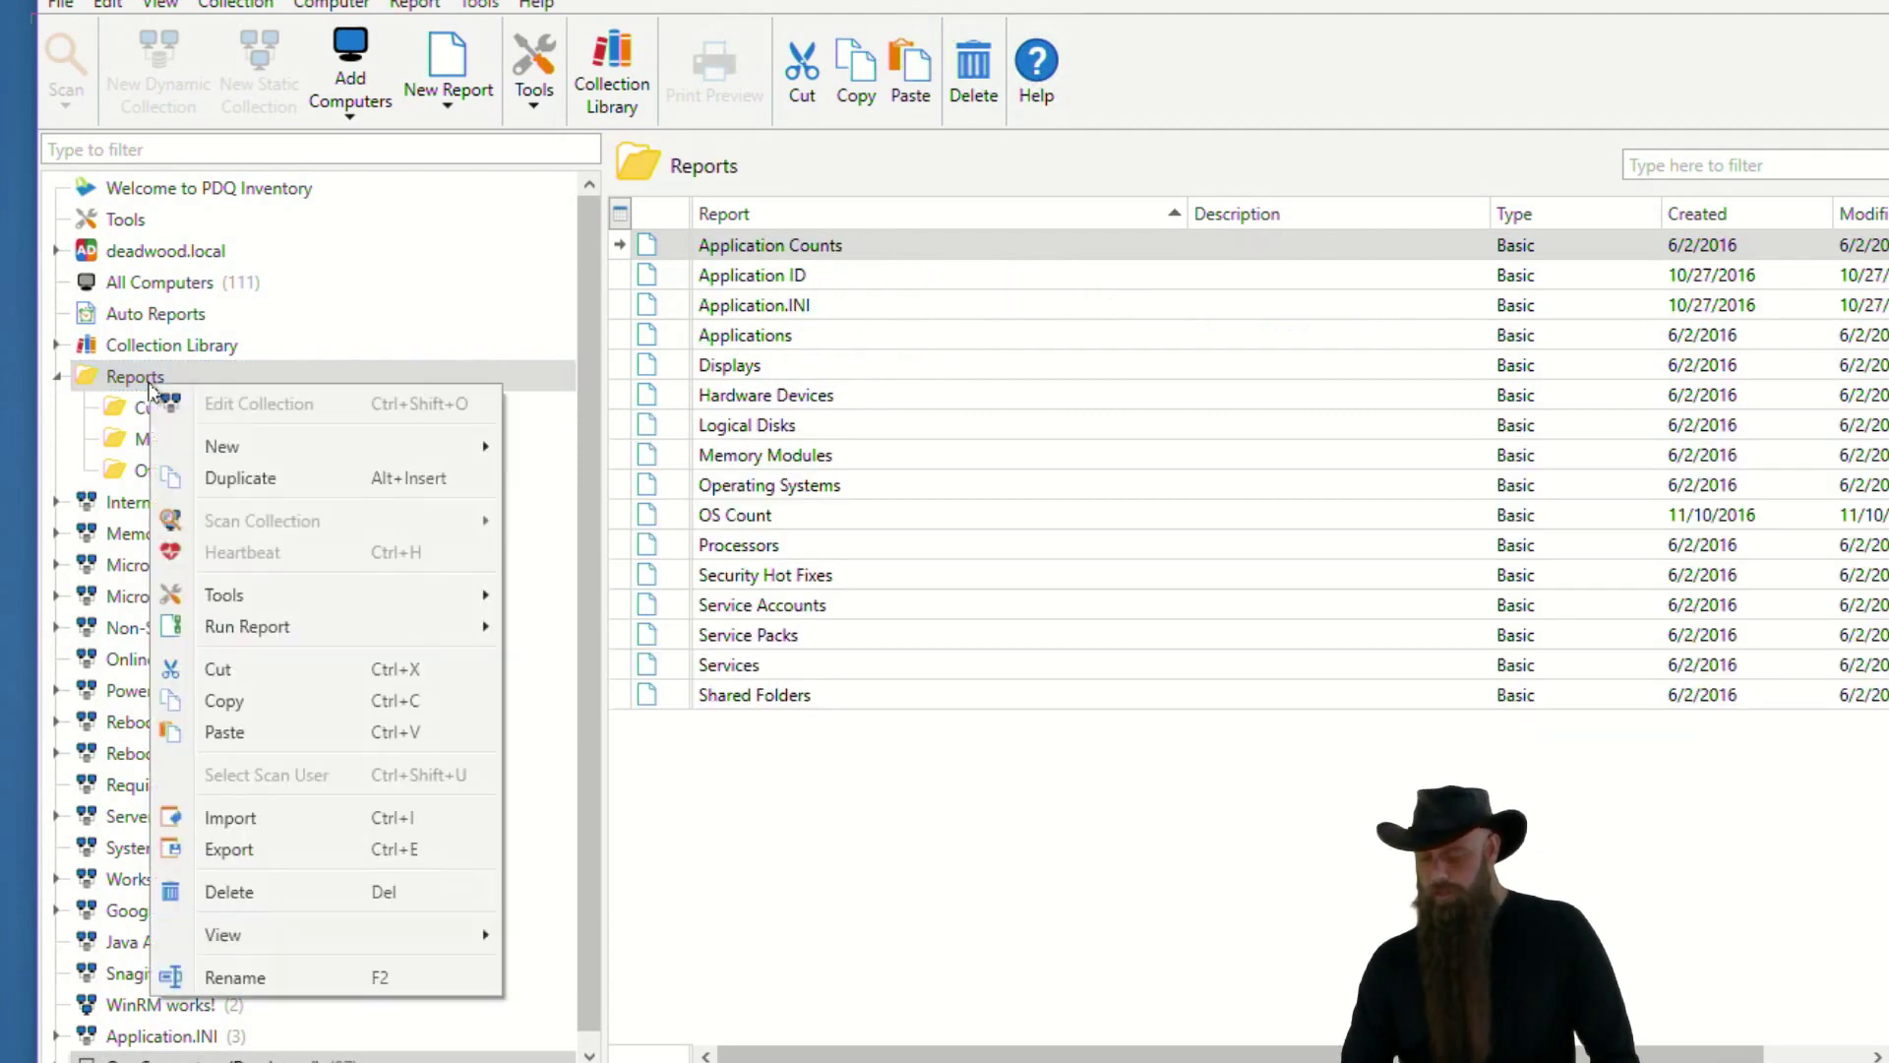
{"action": "mouse_move", "coordinate": [283, 464]}
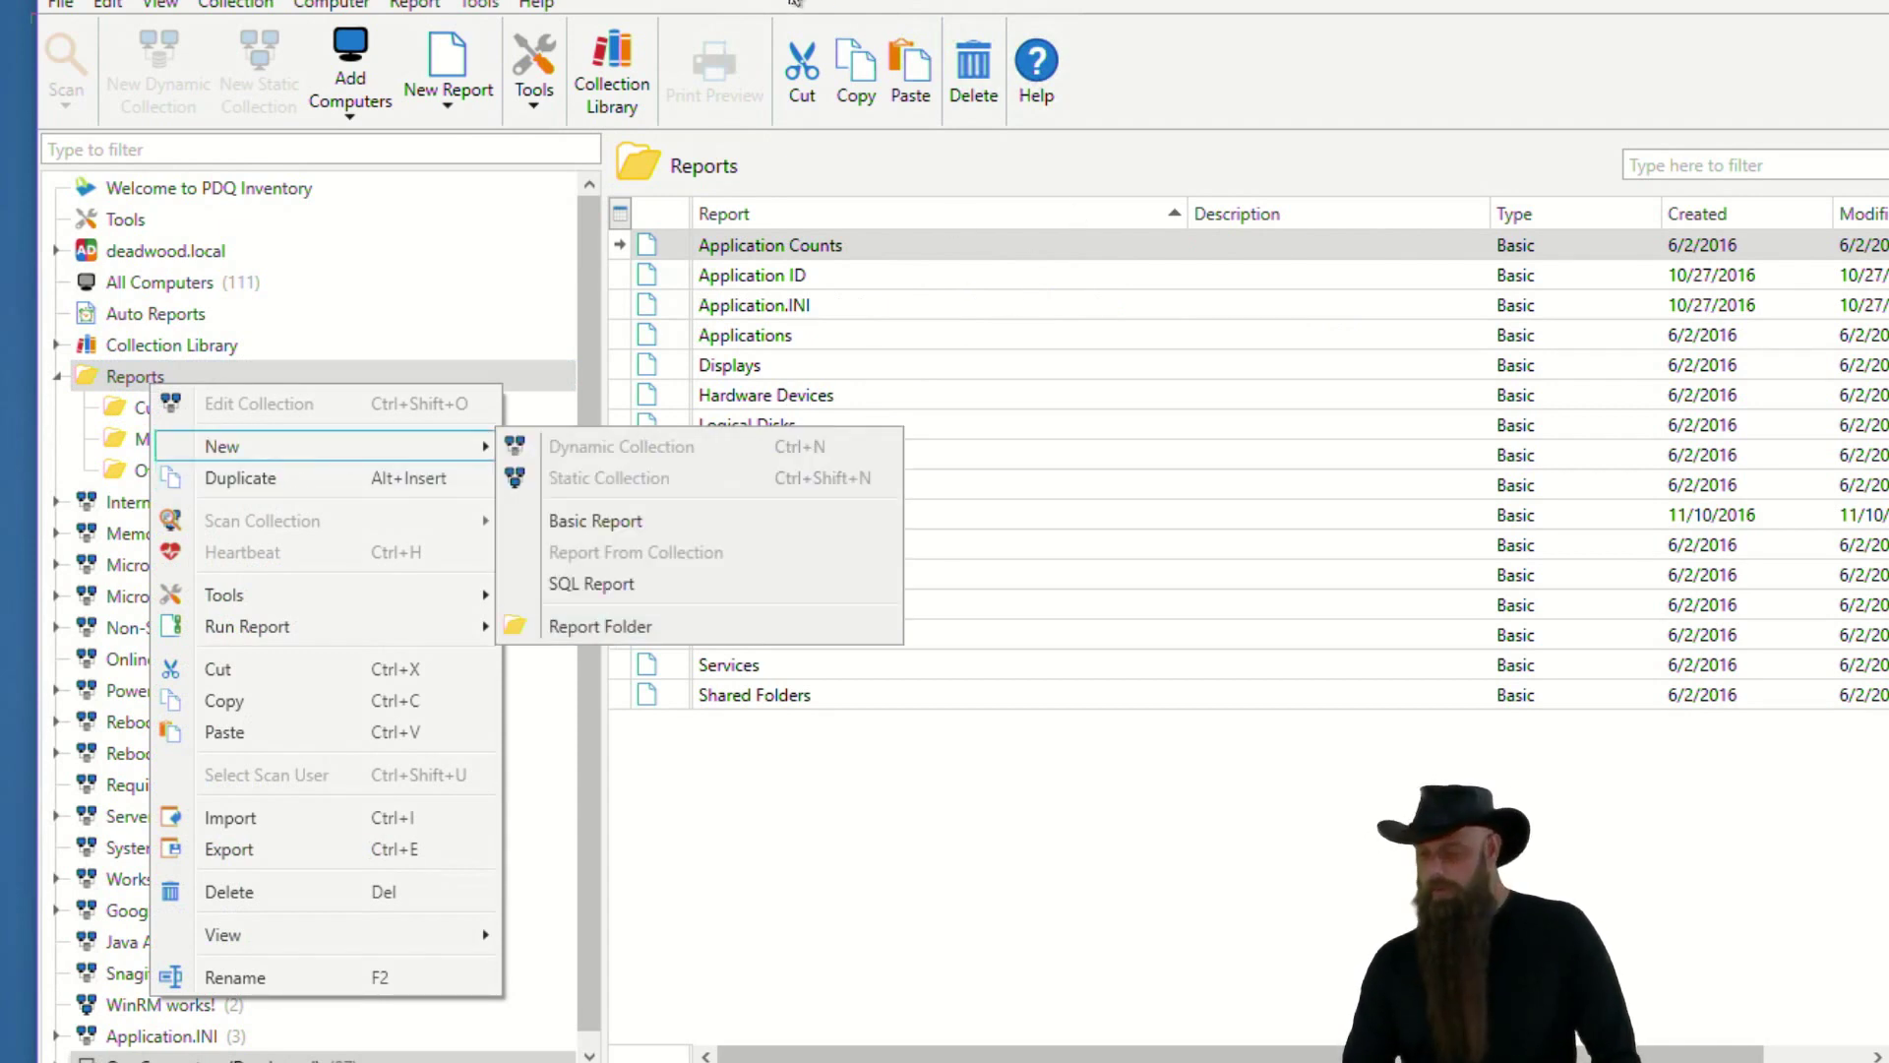
{"action": "key", "text": "Escape"}
{"action": "left_click", "coordinate": [168, 415]}
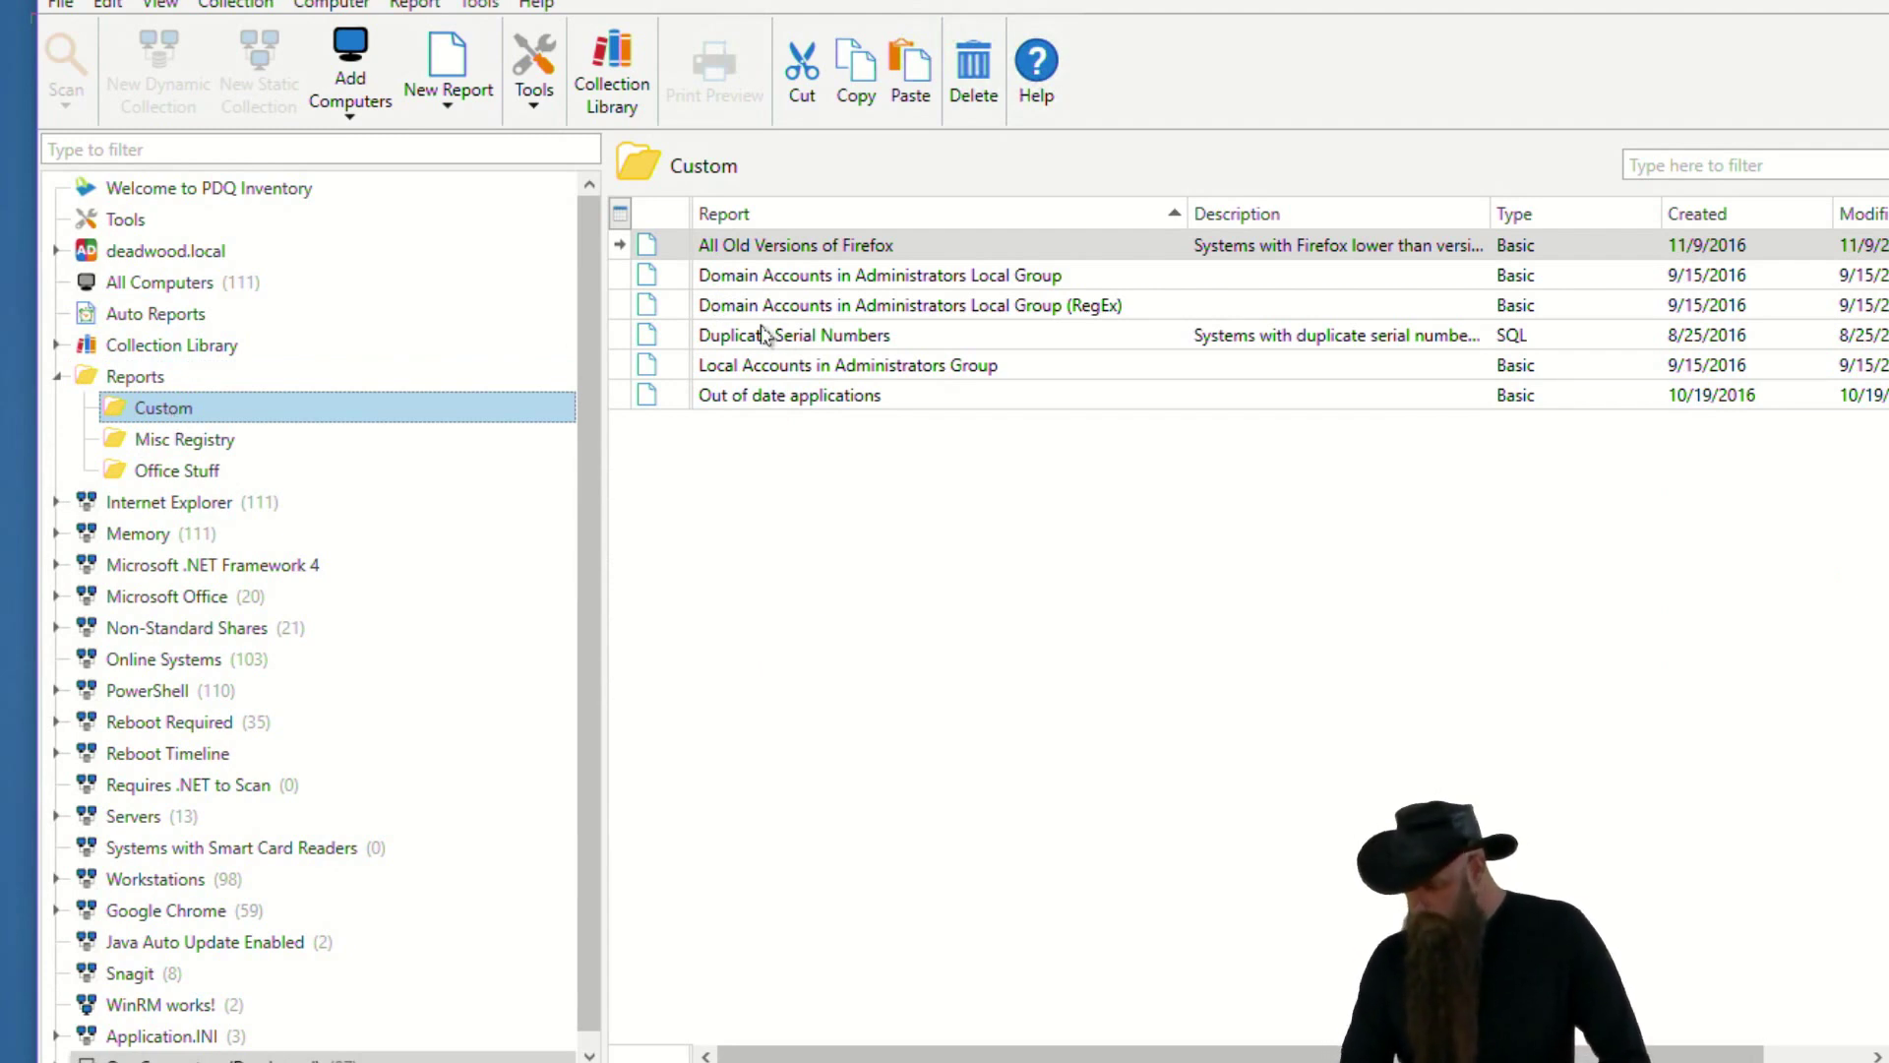
Open the definition of the All Old Versions of Firefox report, then reposition and shrink its window.
{"action": "right_click", "coordinate": [766, 256]}
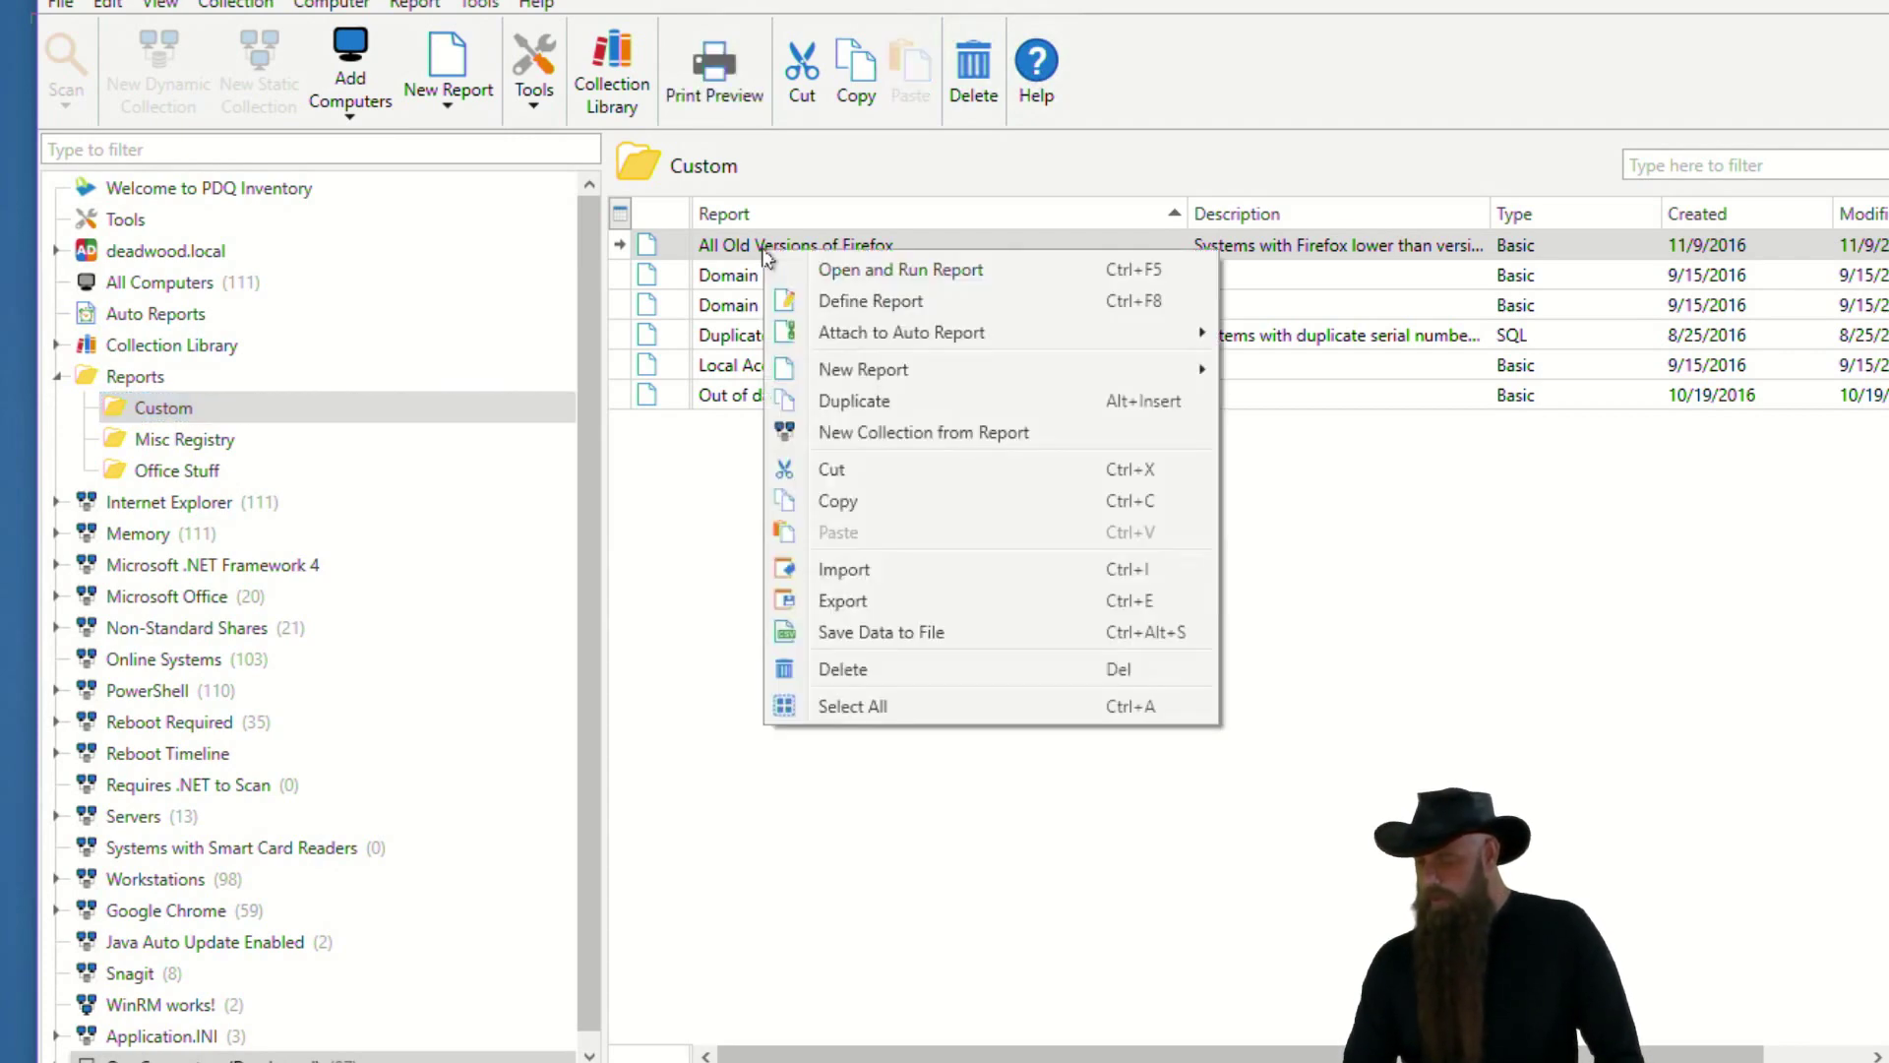
{"action": "left_click", "coordinate": [857, 294]}
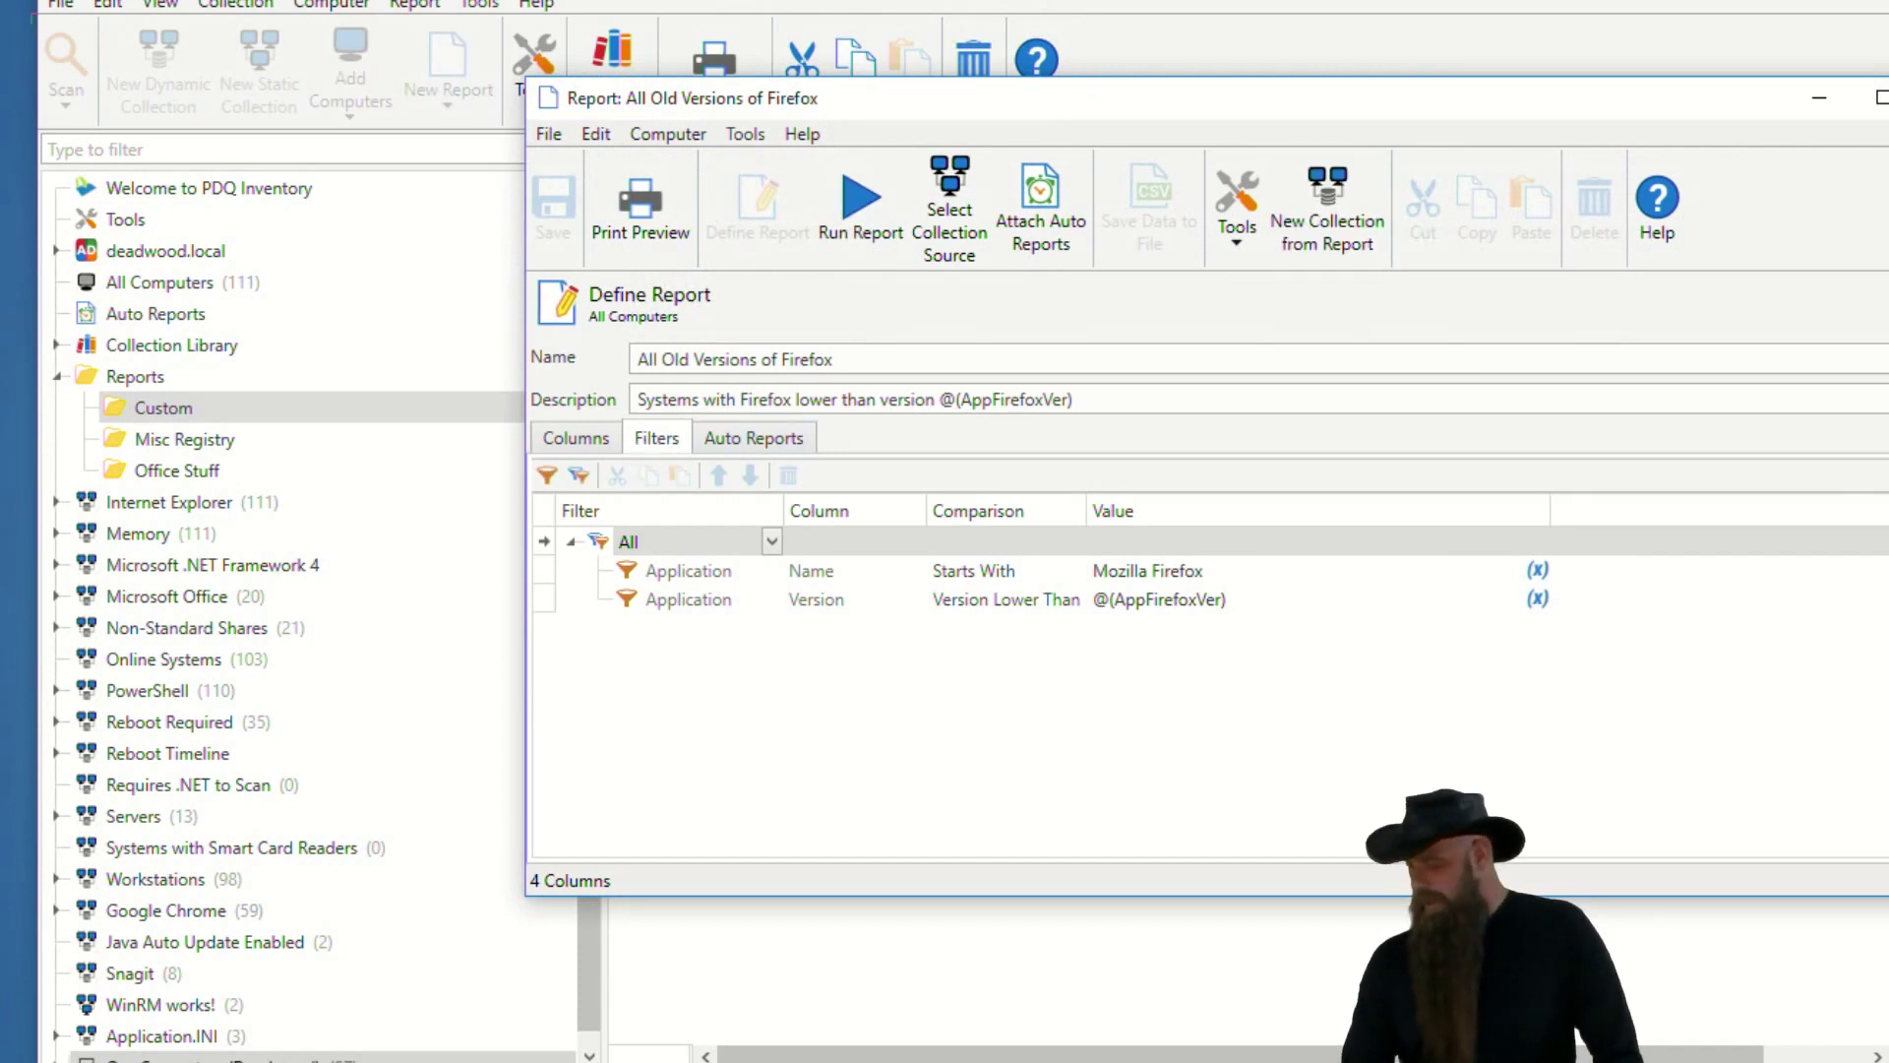
{"action": "left_click_drag", "start_coordinate": [1349, 109], "coordinate": [1109, 111]}
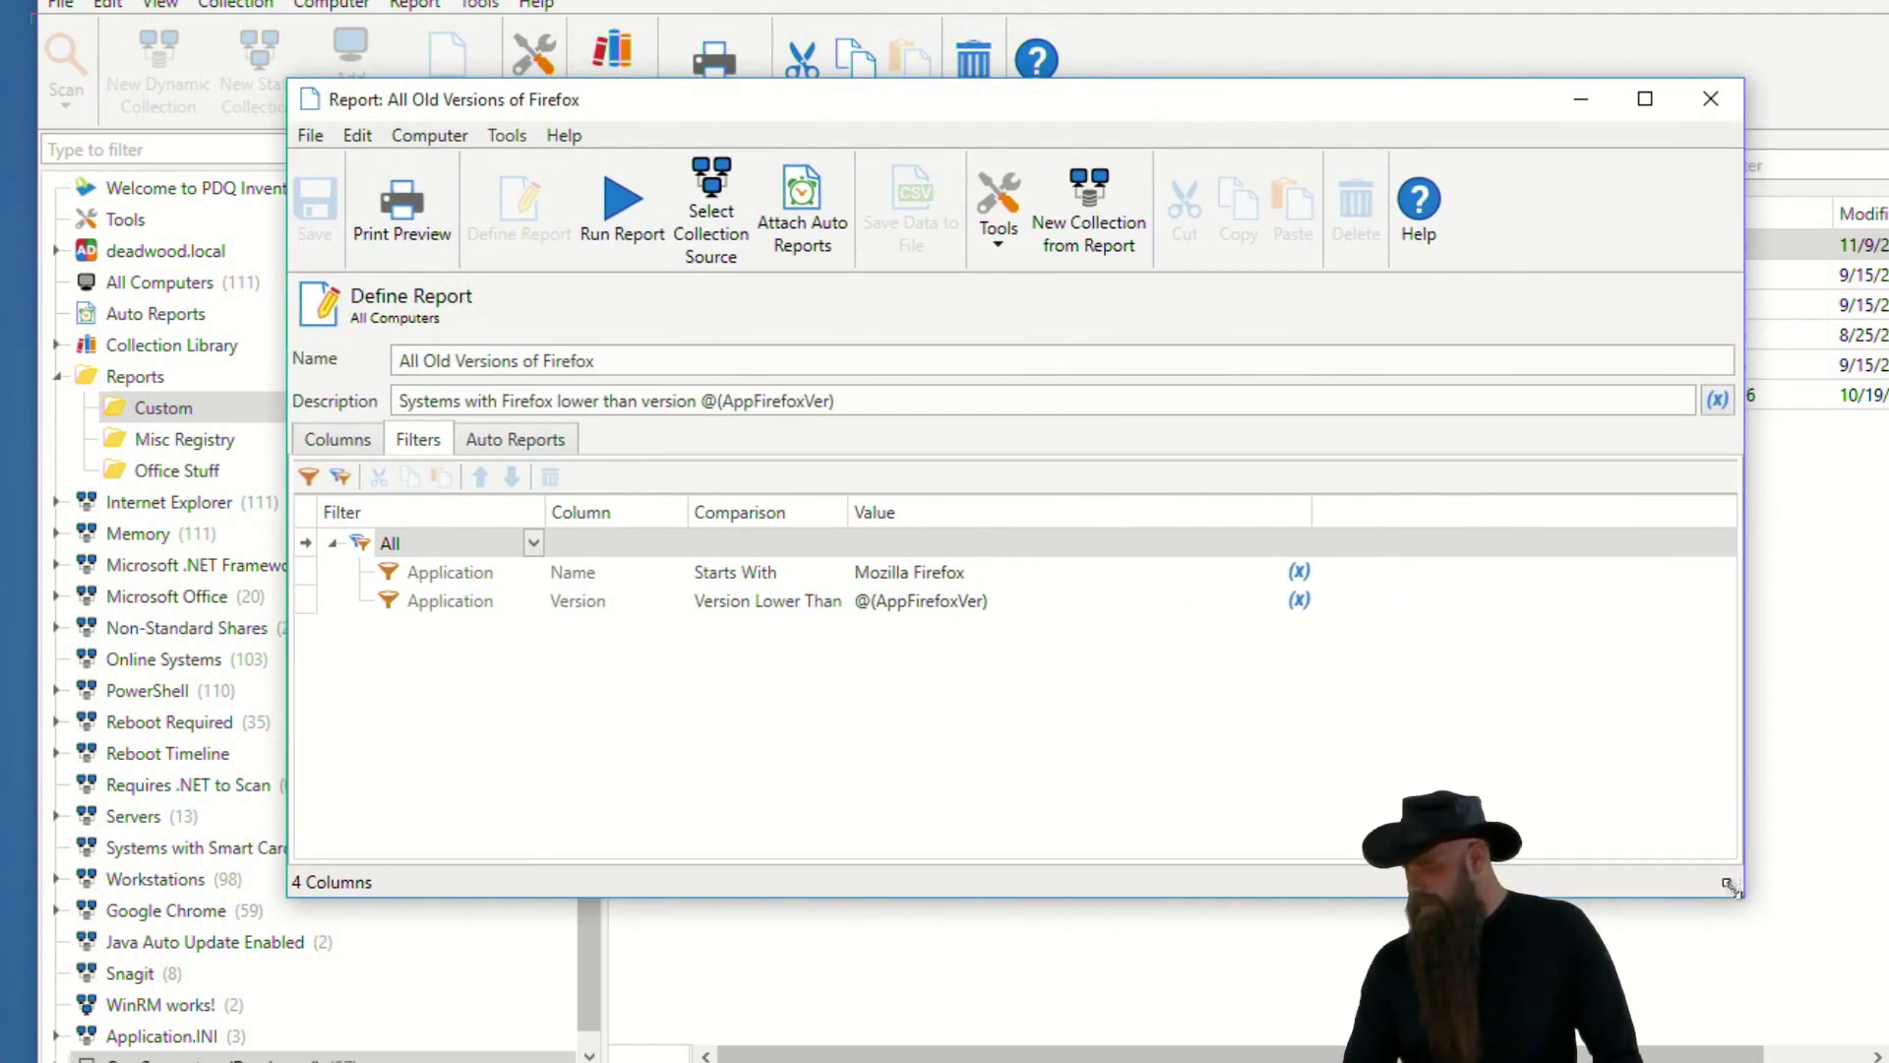
{"action": "left_click_drag", "start_coordinate": [1733, 889], "coordinate": [1399, 793]}
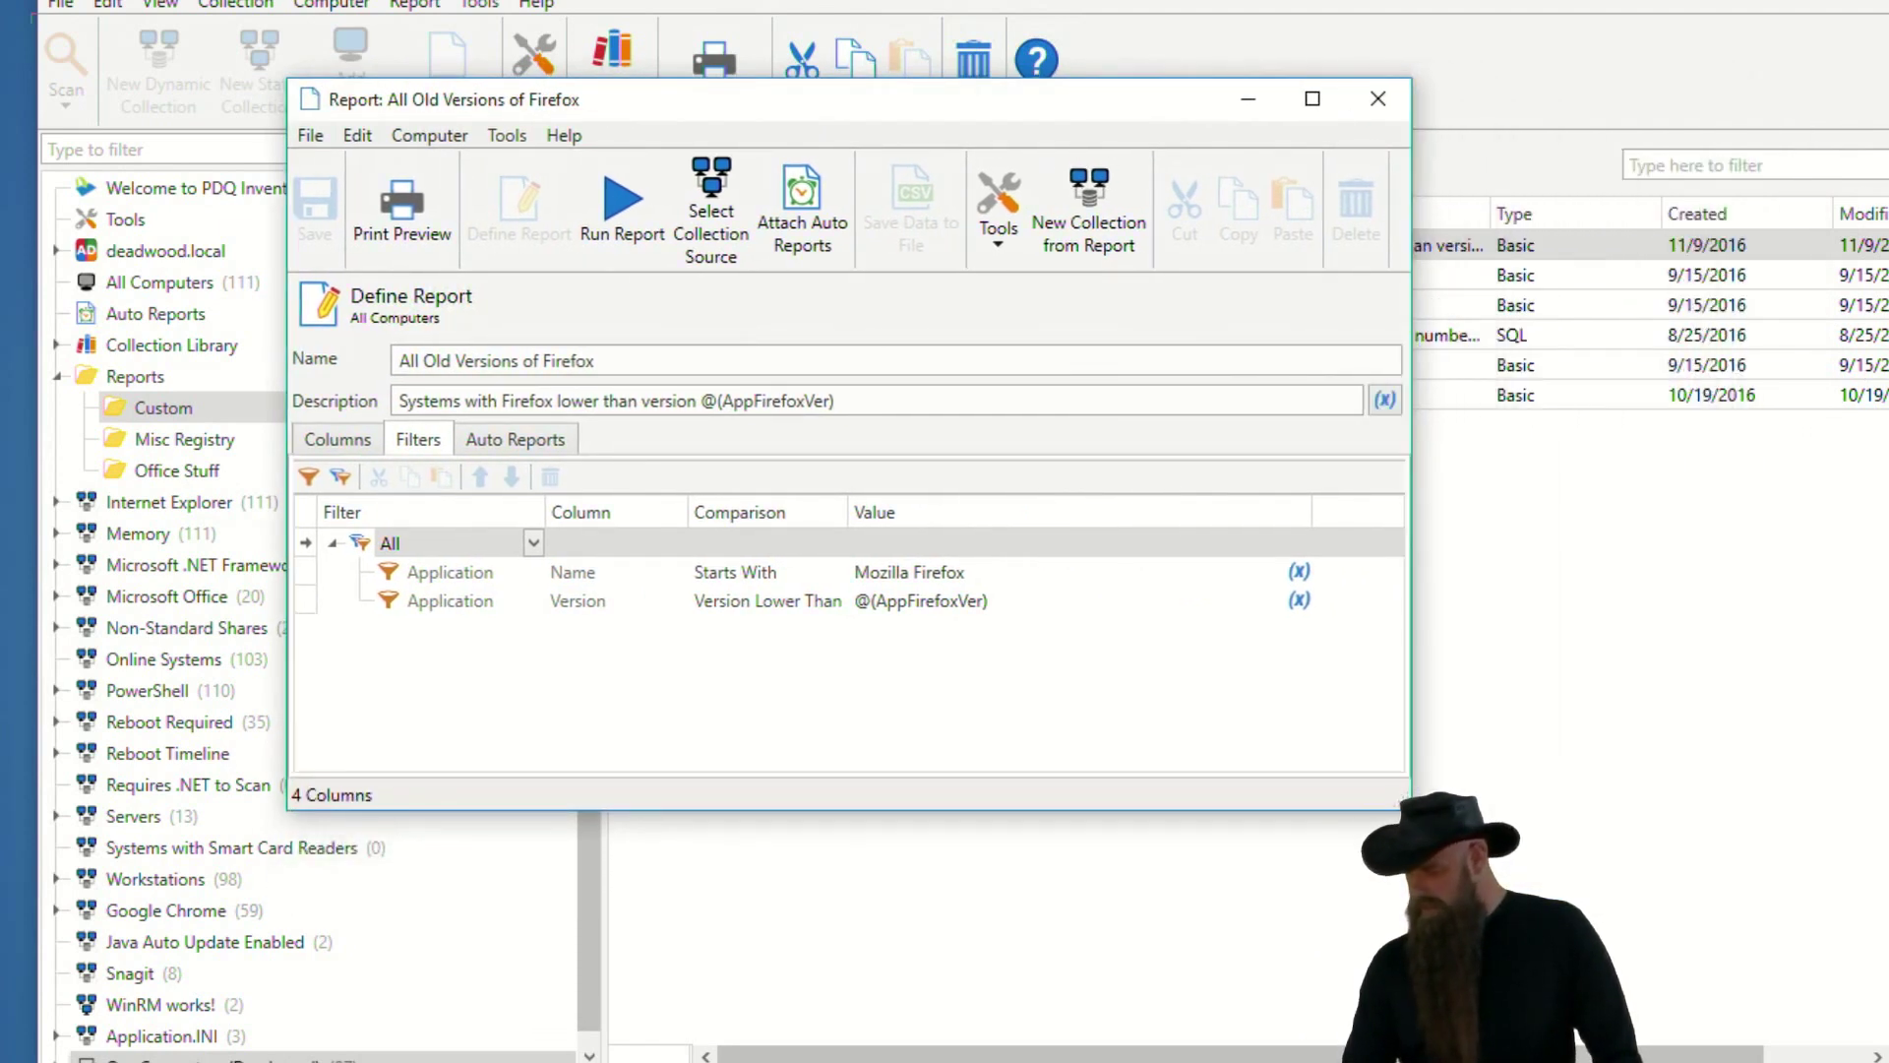
Shrink the main inventory window and bring the All Old Versions of Firefox report definition back to the front.
{"action": "key", "text": "alt+F4"}
{"action": "left_click_drag", "start_coordinate": [1888, 1061], "coordinate": [1606, 959]}
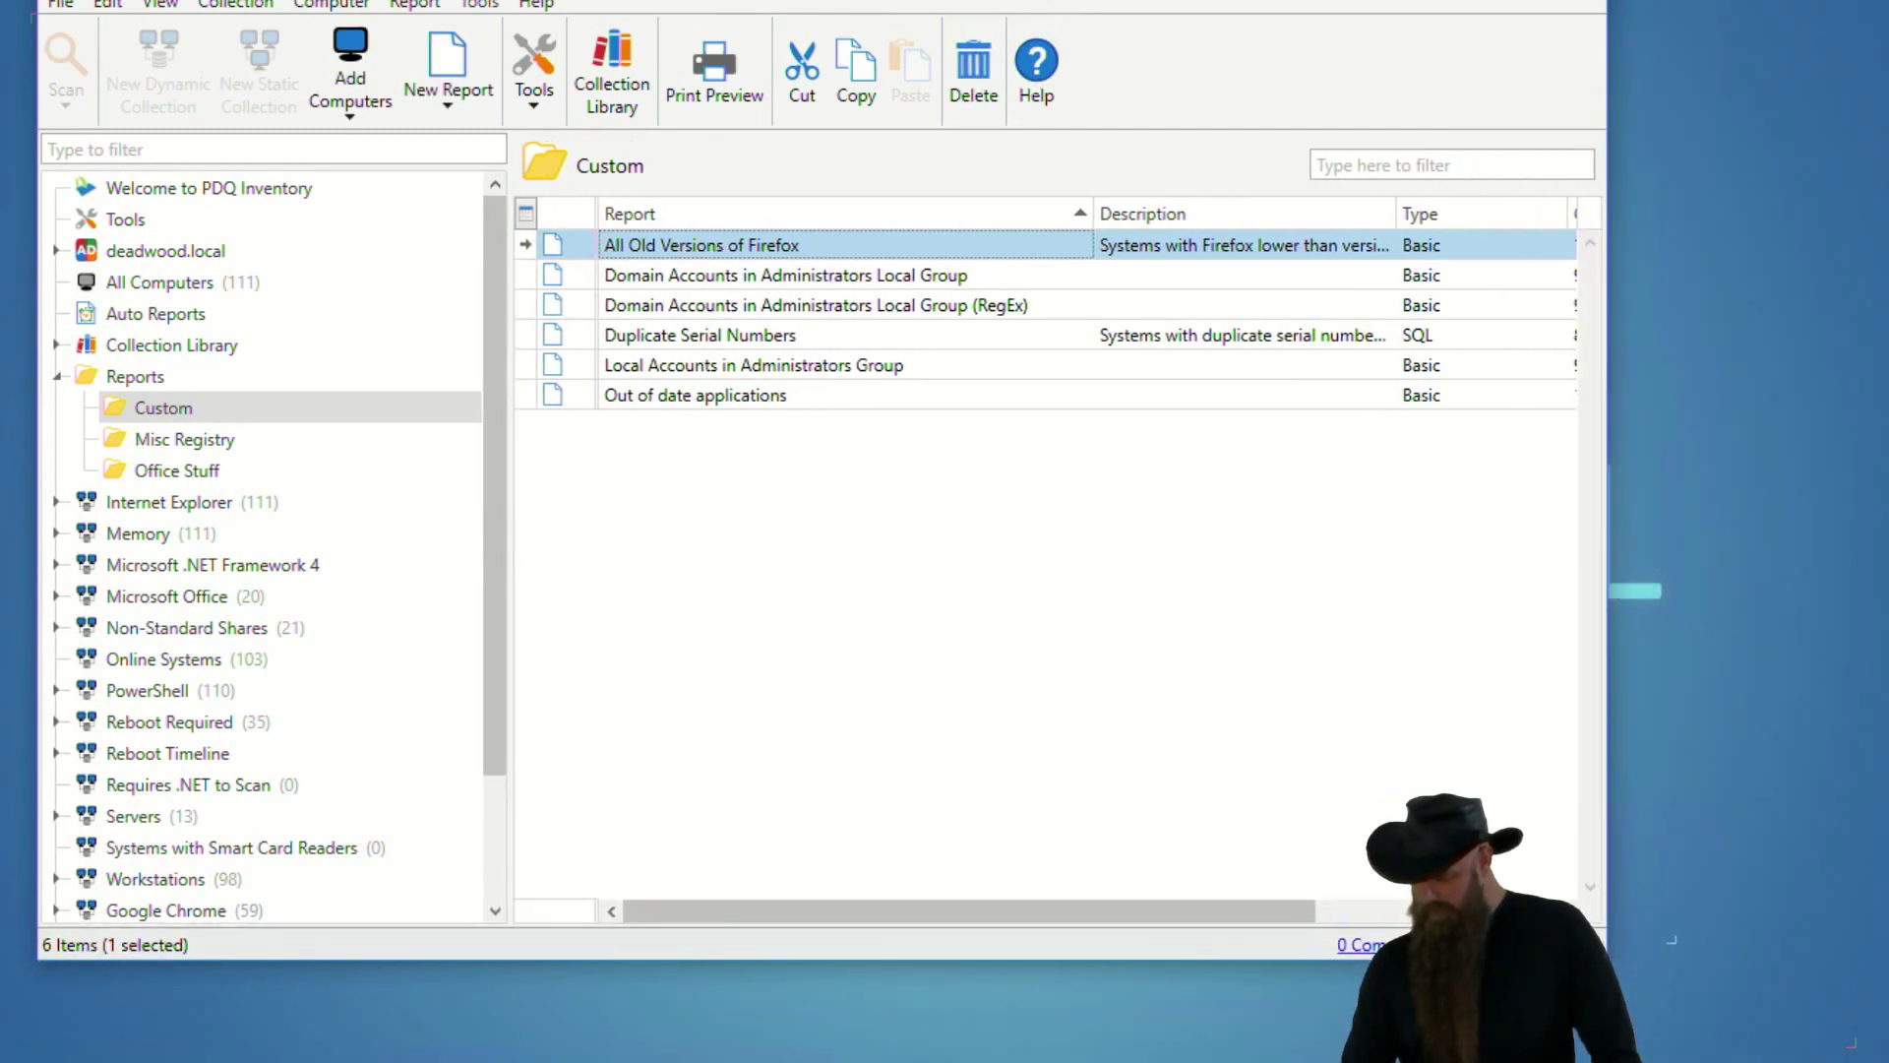
{"action": "mouse_move", "coordinate": [751, 1053]}
{"action": "left_click", "coordinate": [891, 1033]}
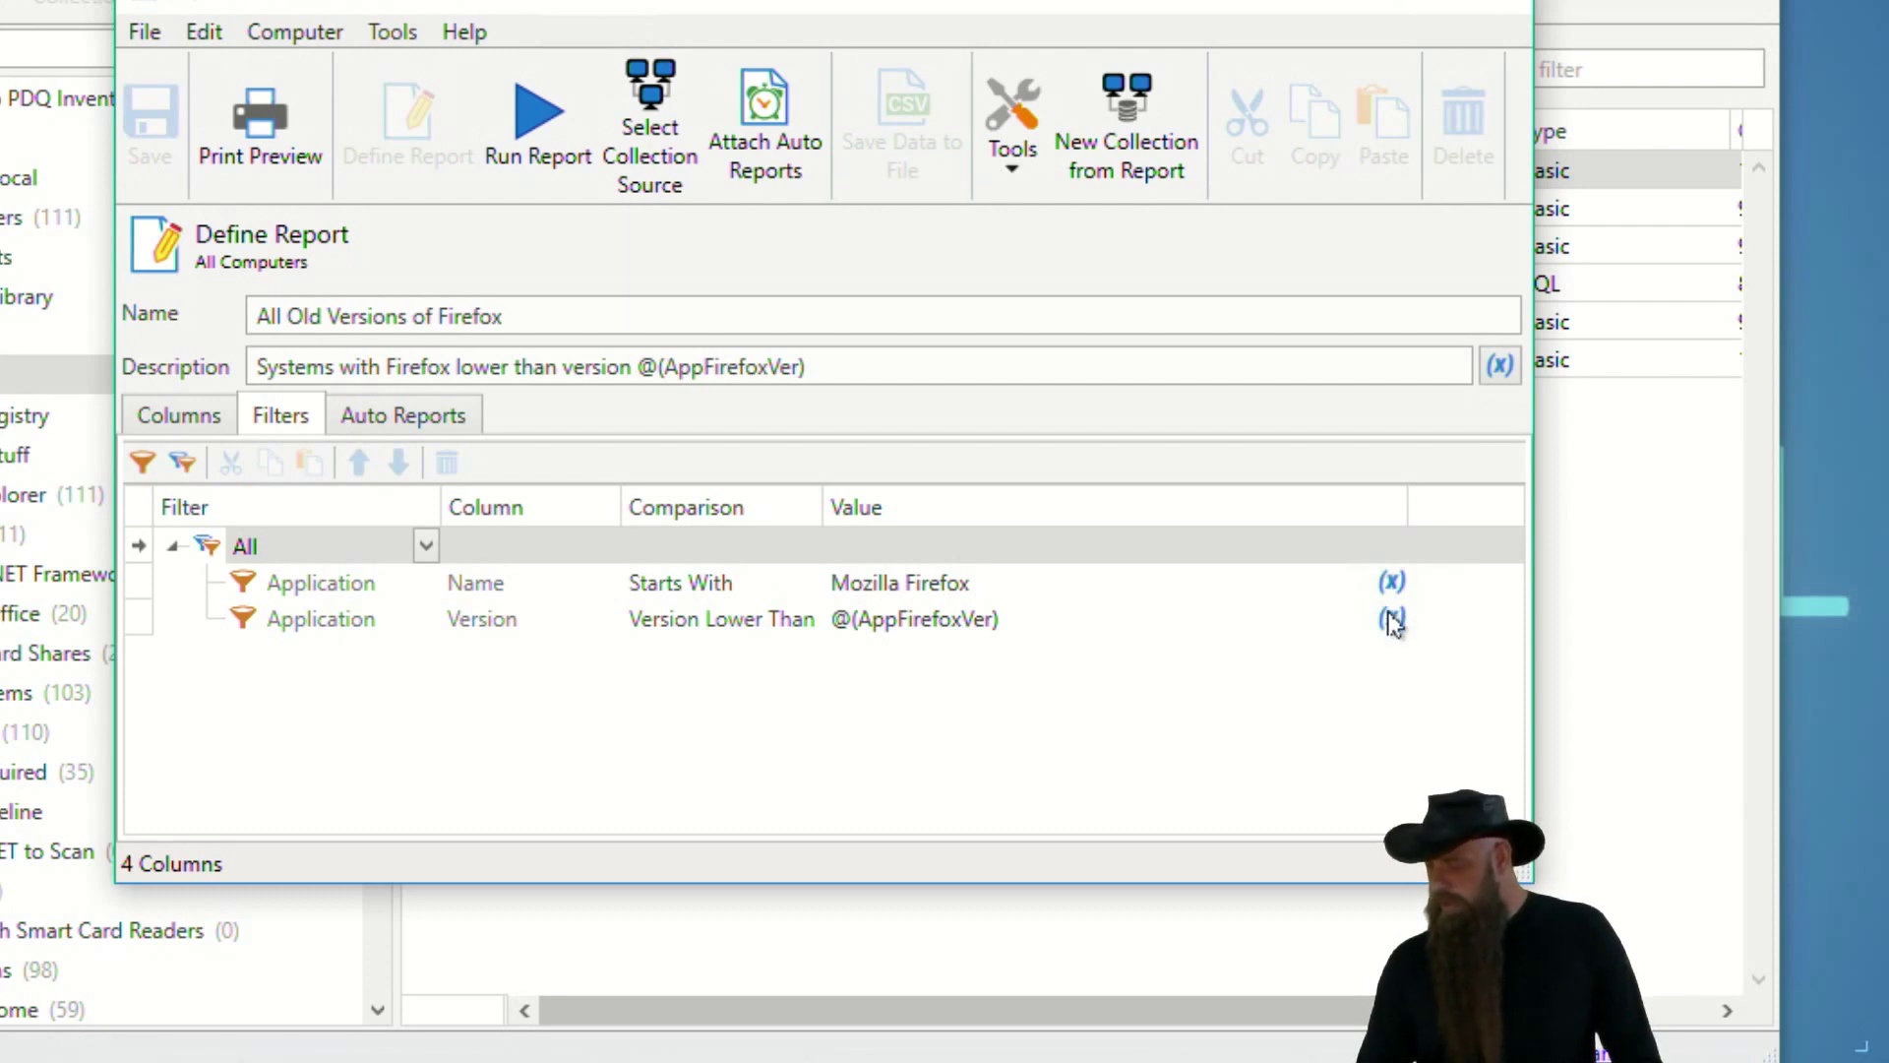
Close the report definition and open the custom variables in the program preferences.
{"action": "mouse_move", "coordinate": [1394, 623]}
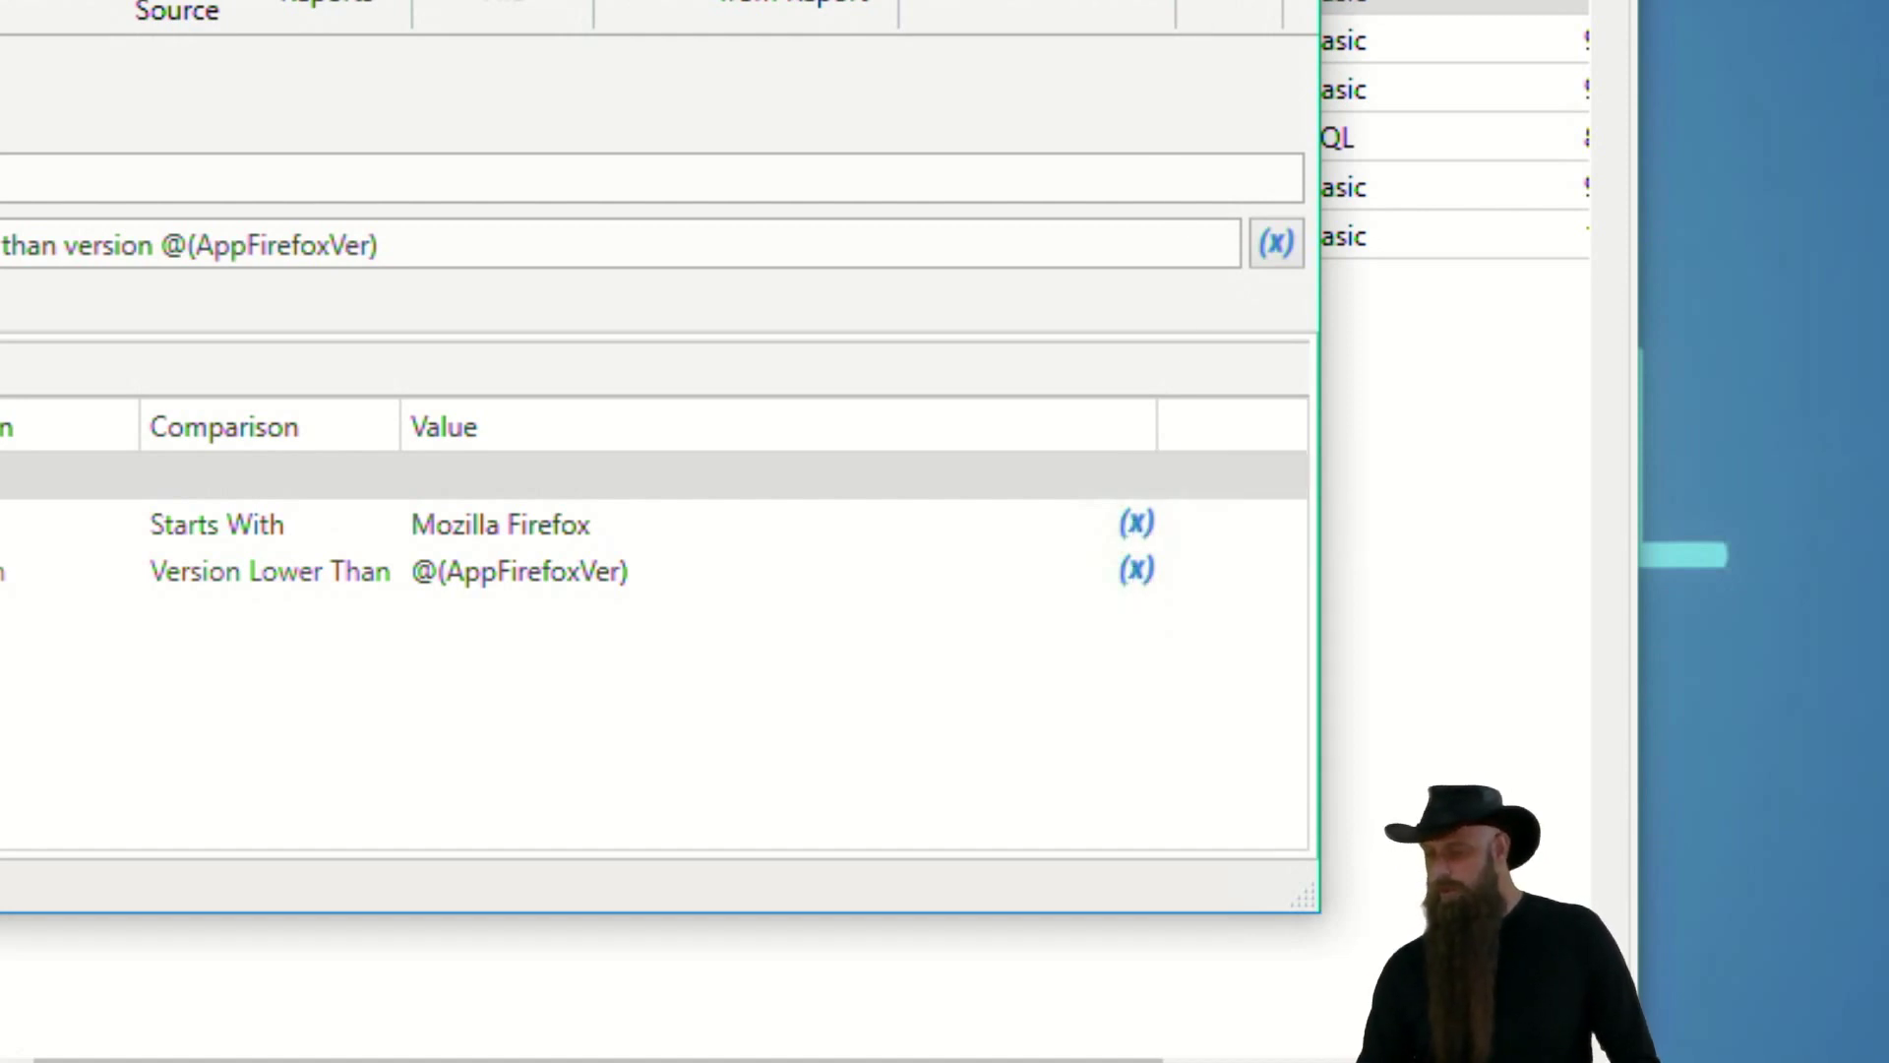
{"action": "key", "text": "Return"}
{"action": "key", "text": "alt+f"}
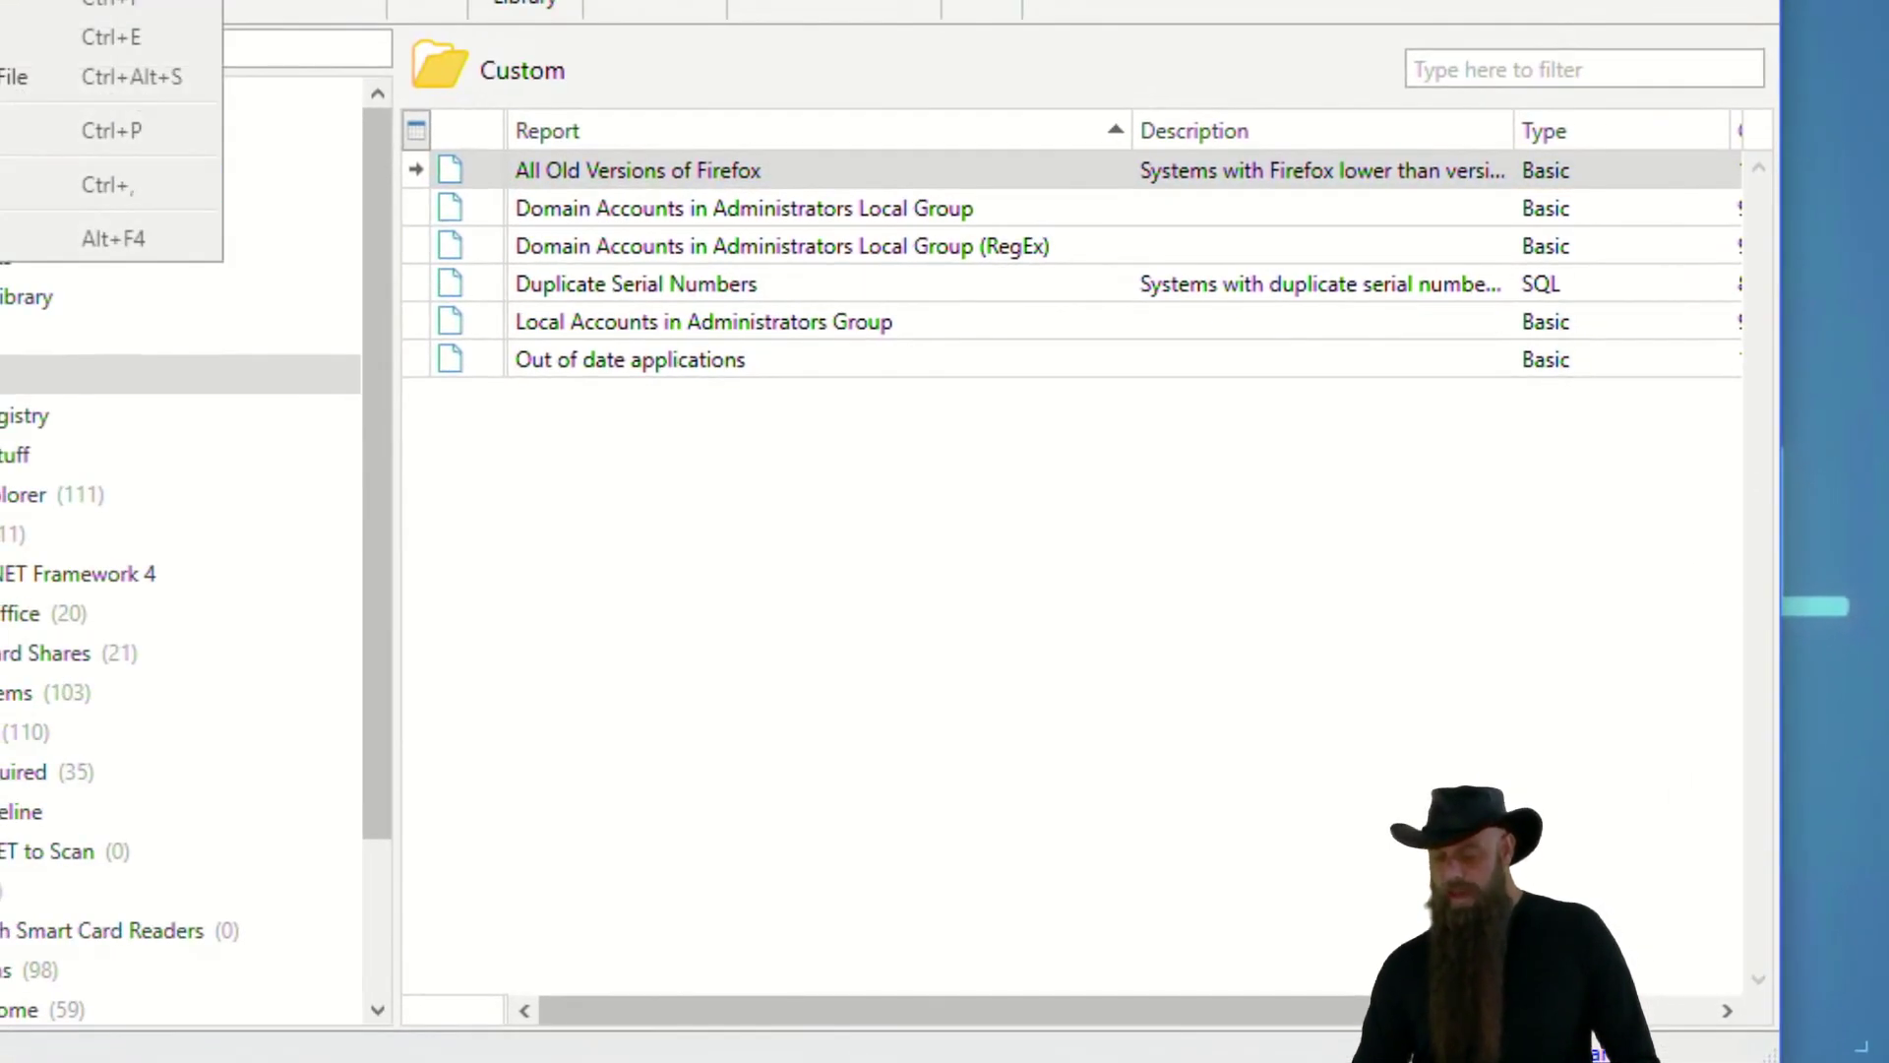
{"action": "left_click", "coordinate": [6, 197]}
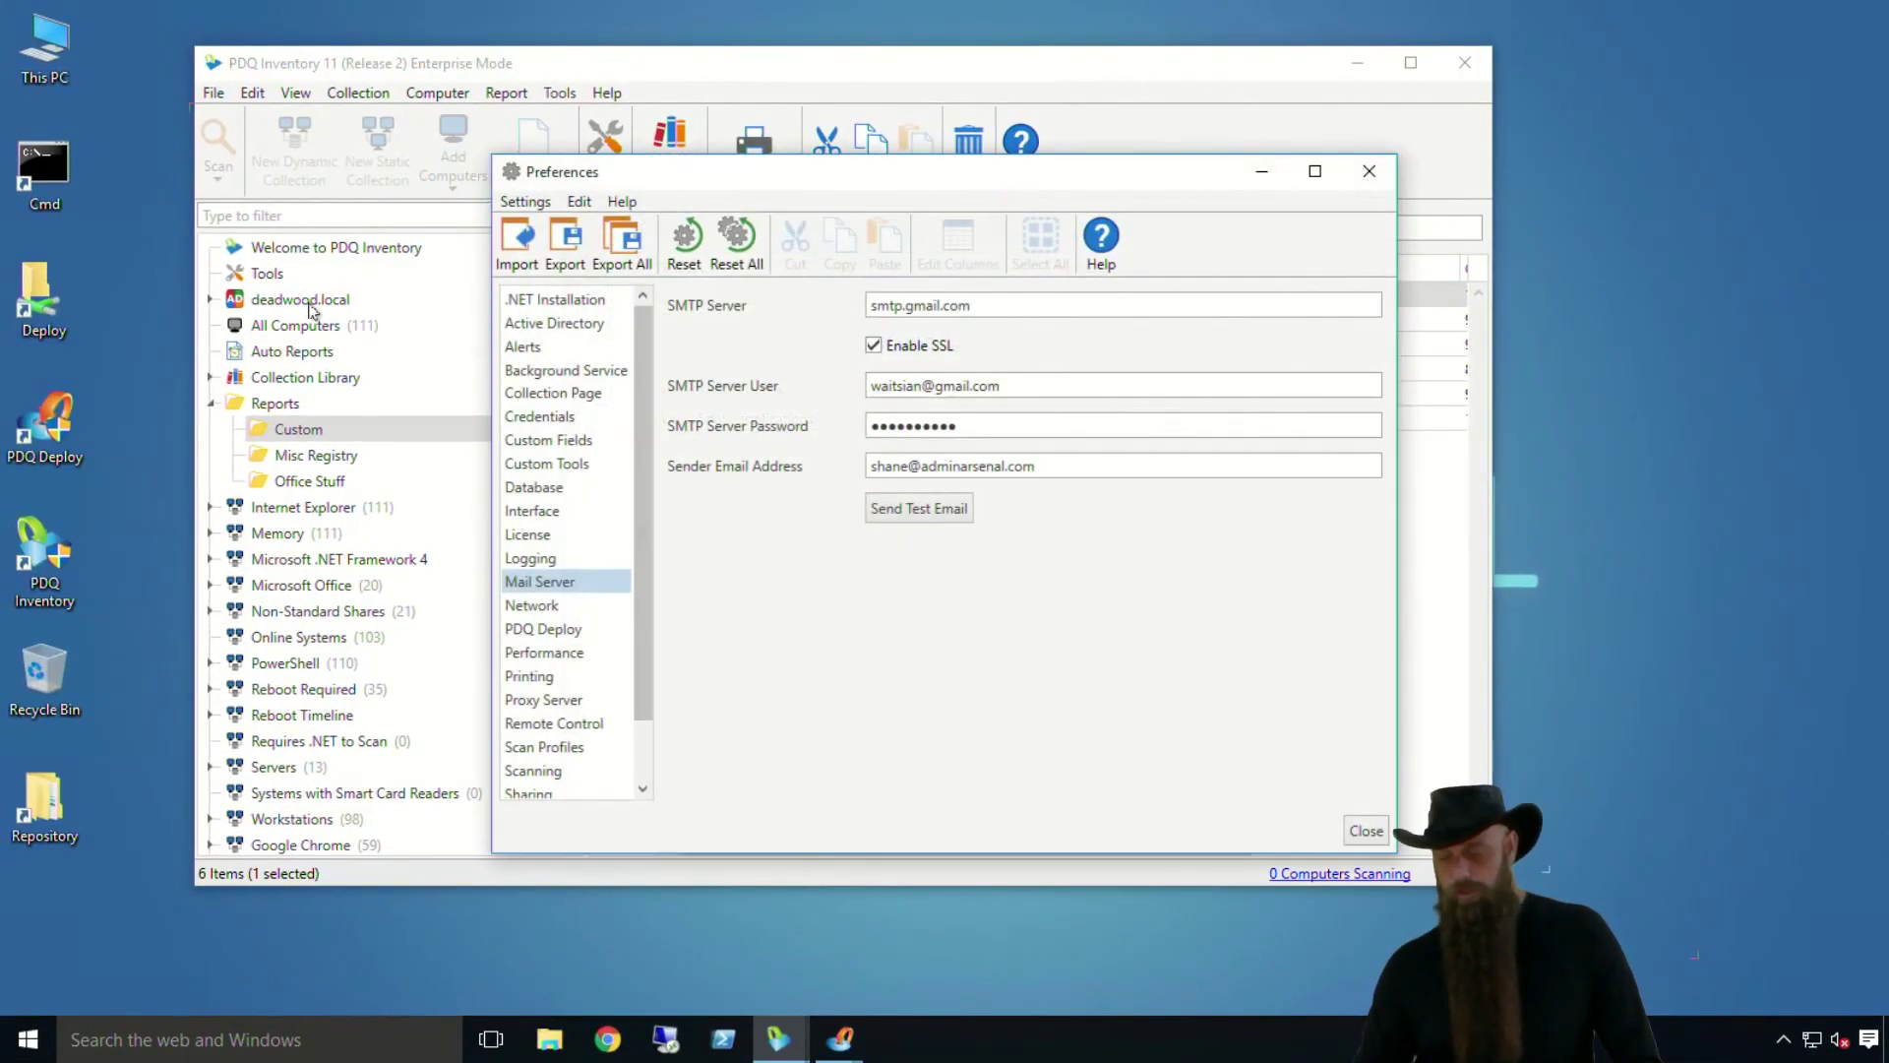
{"action": "scroll", "coordinate": [559, 780], "scroll_direction": "down", "scroll_amount": 1}
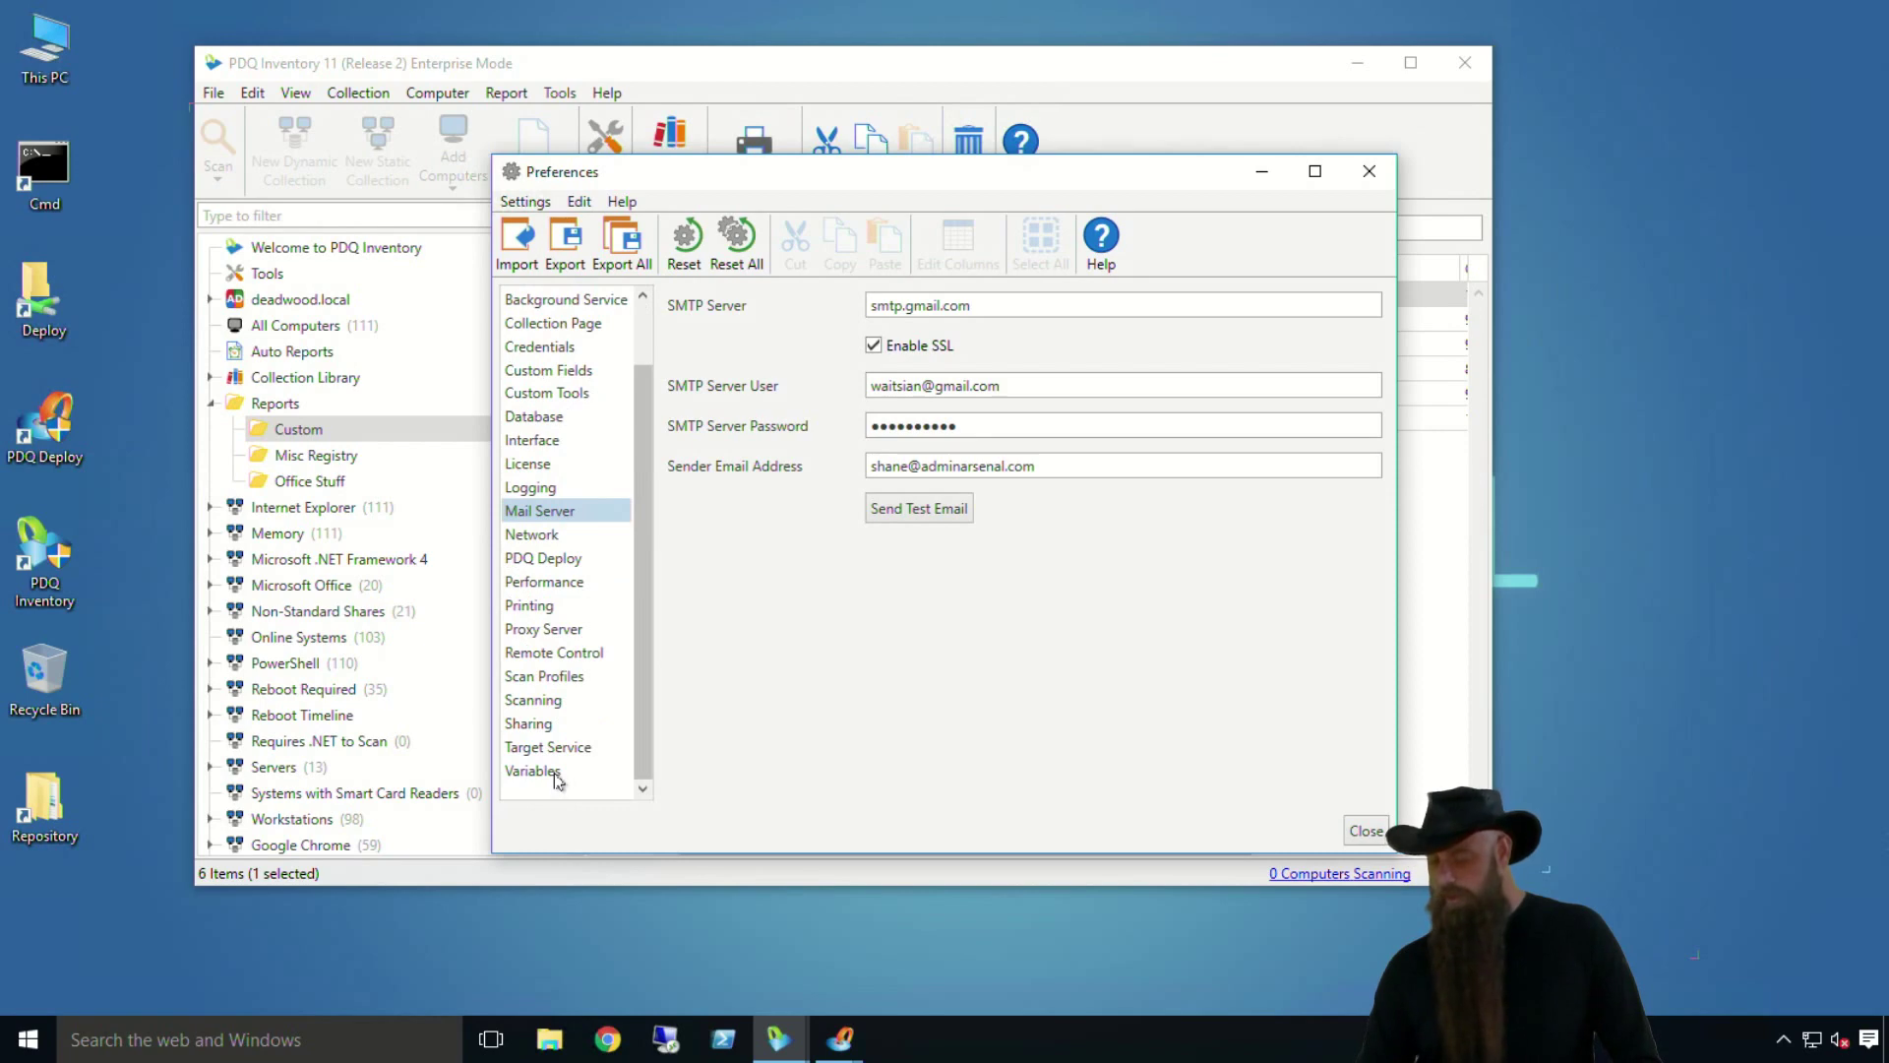
{"action": "left_click", "coordinate": [557, 776]}
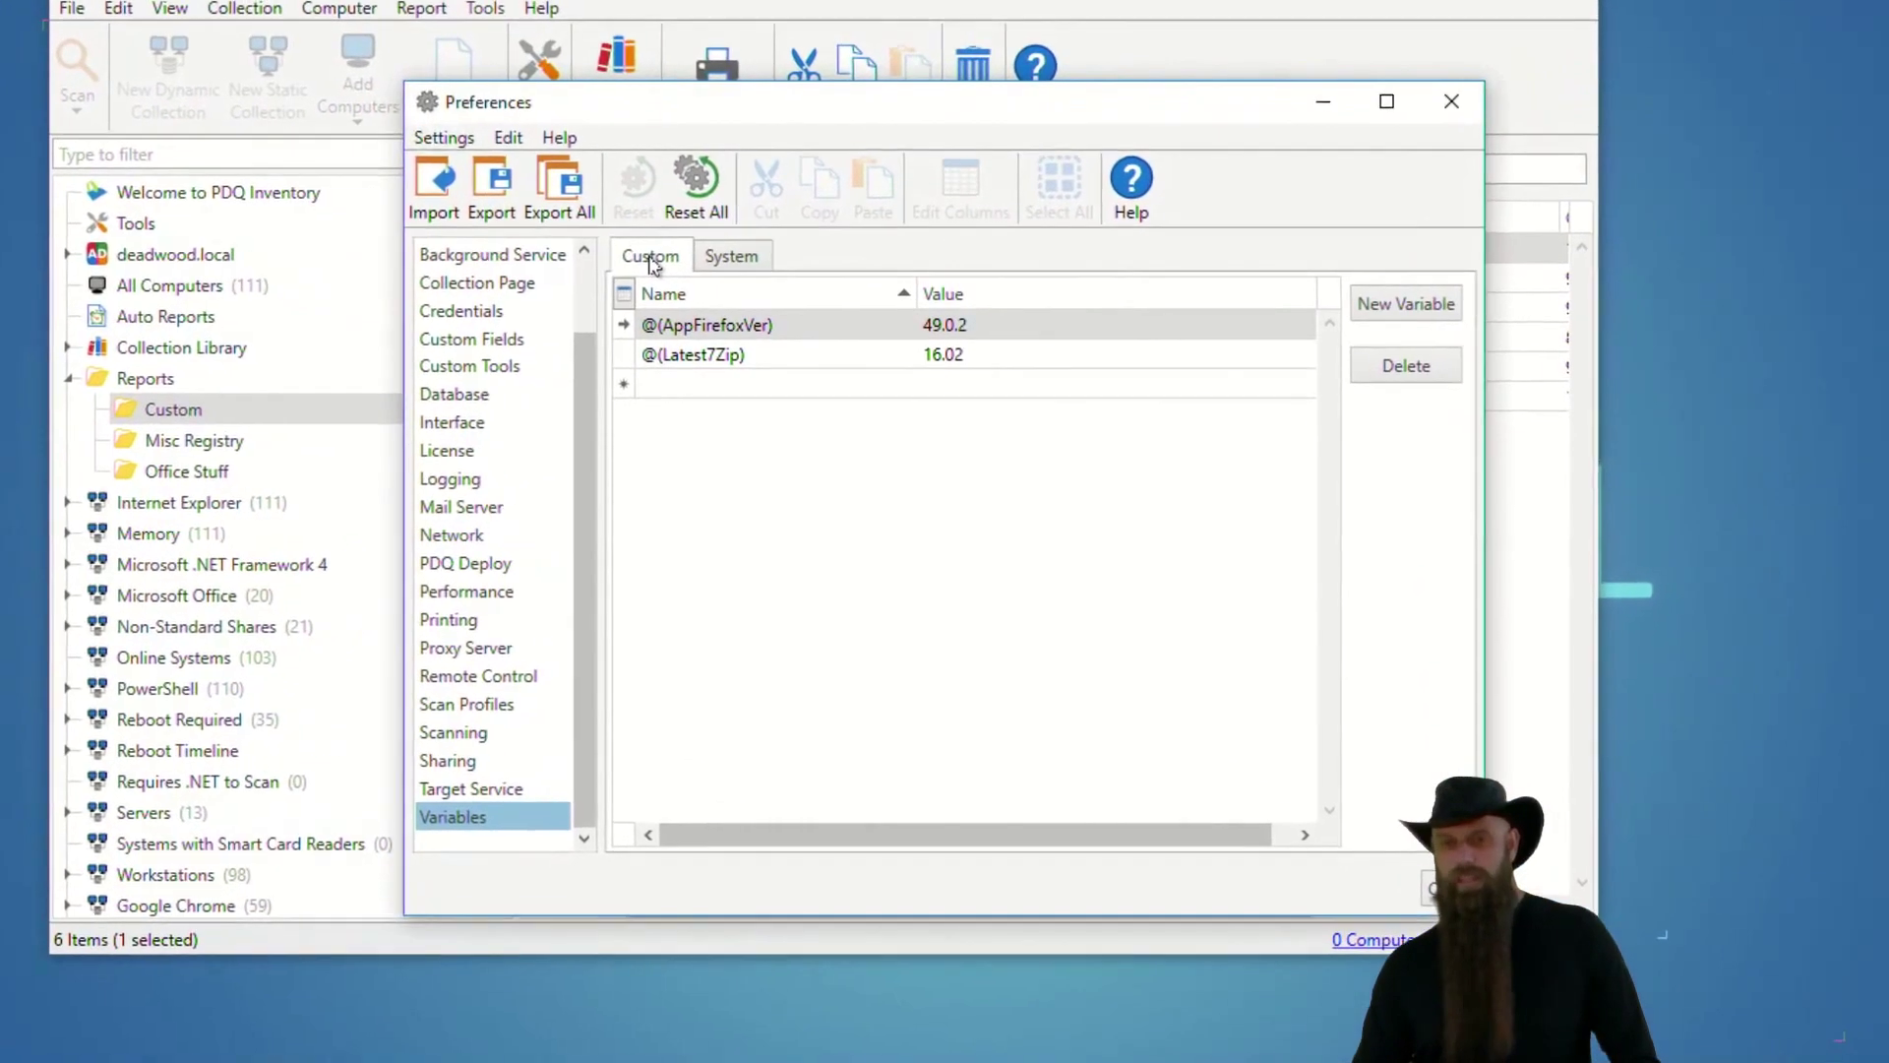
Review the system variables, then return to the custom ones and open the value of @(AppFirefoxVer) for editing.
{"action": "left_click", "coordinate": [727, 259]}
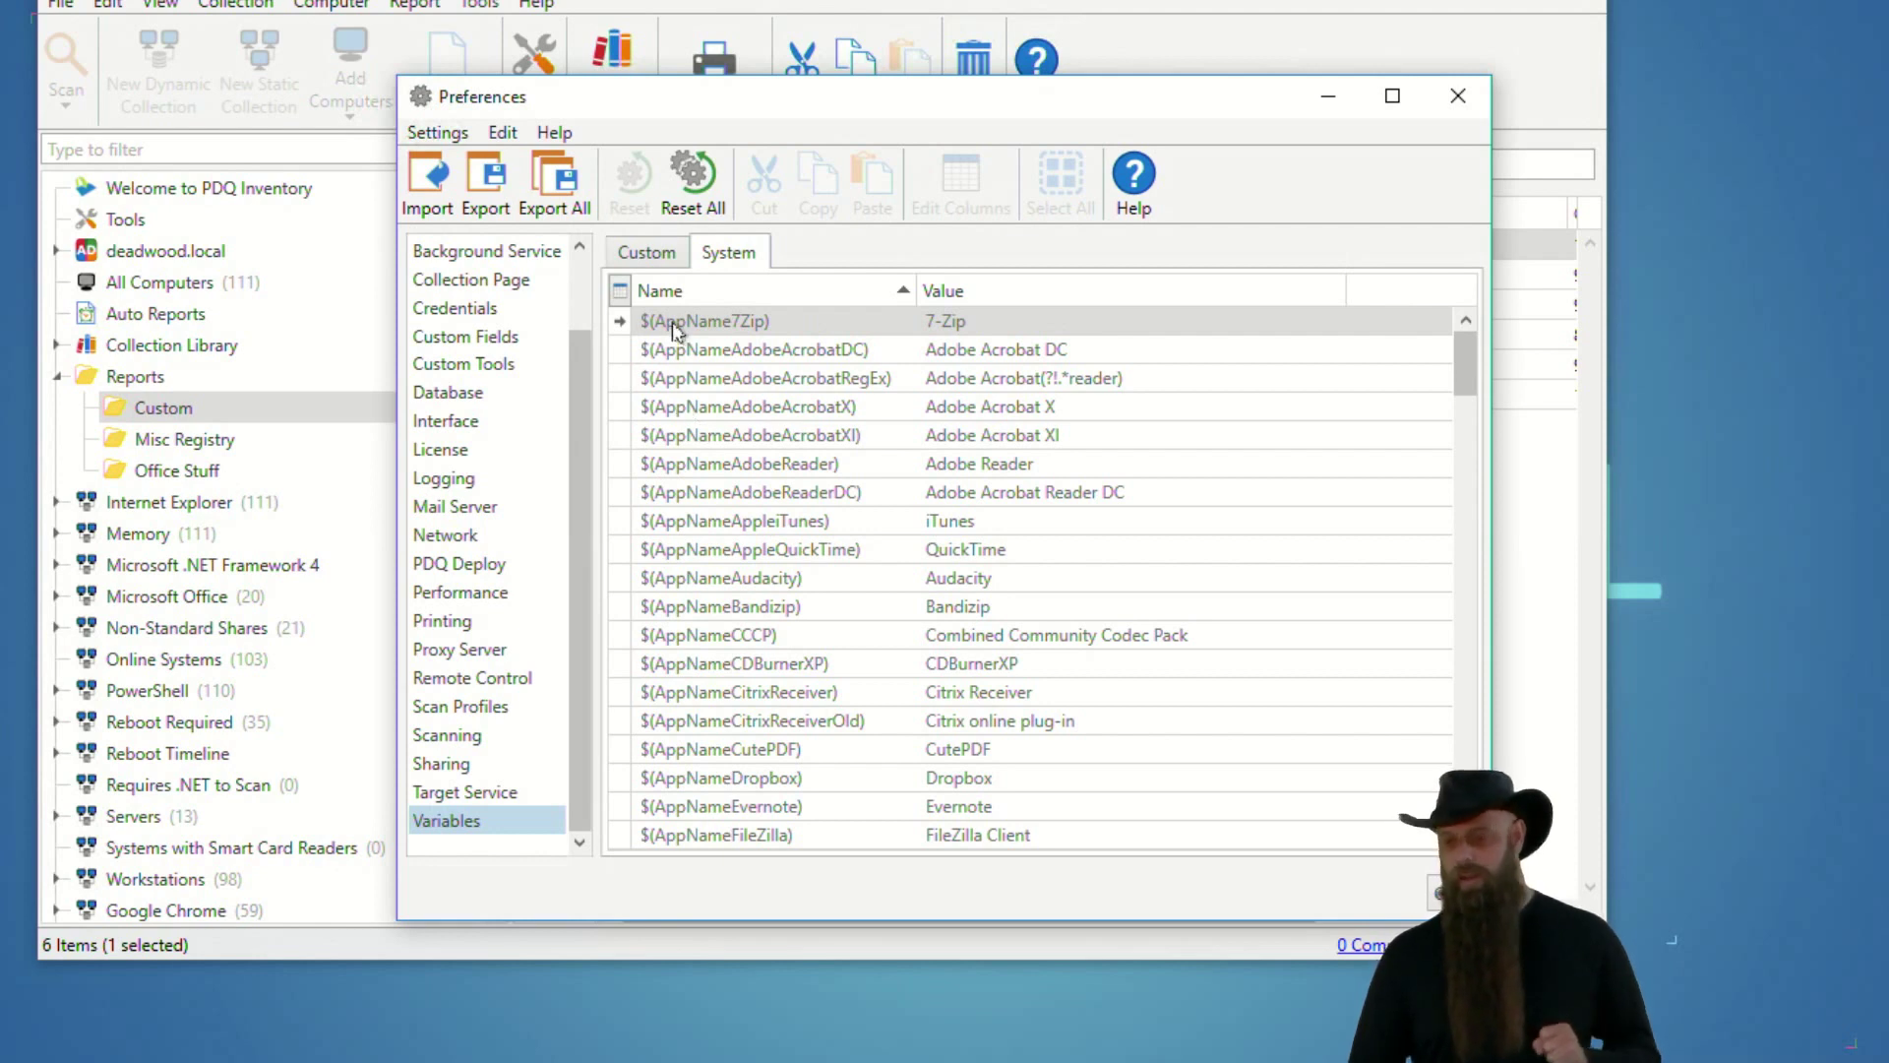
{"action": "left_click", "coordinate": [640, 255]}
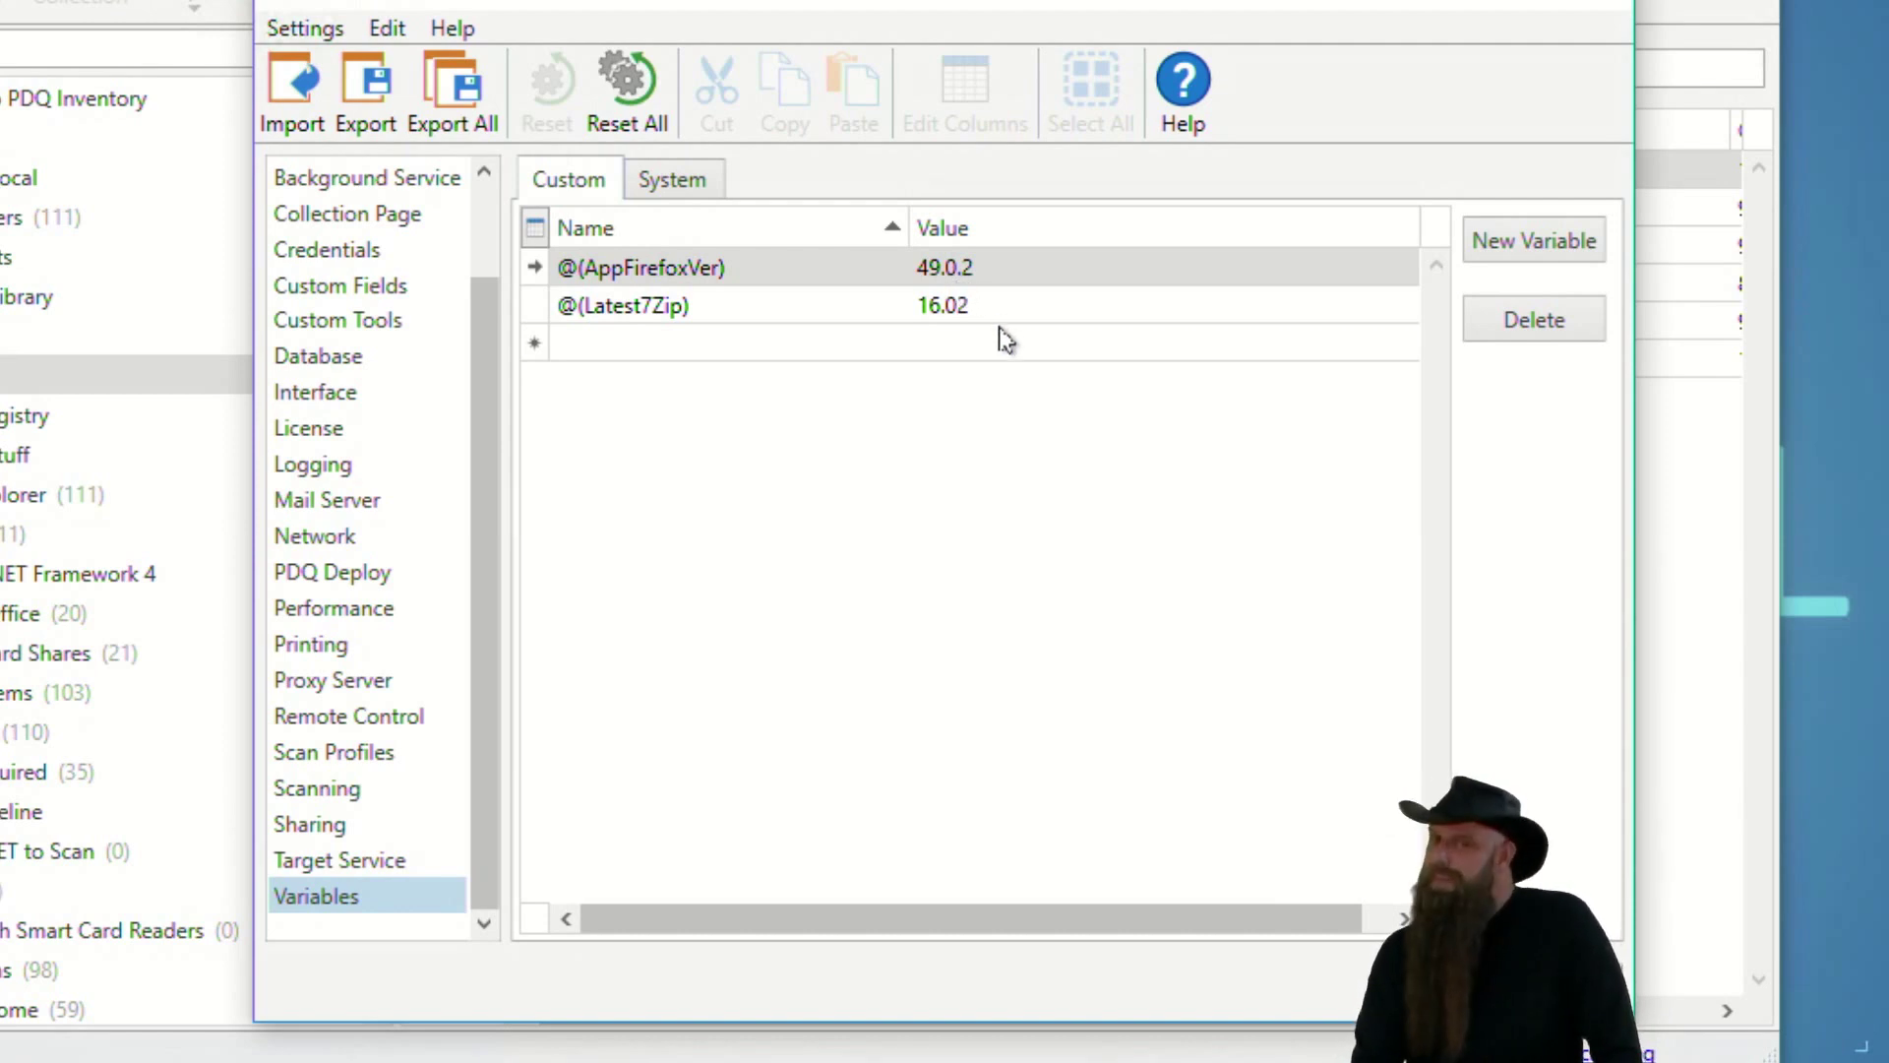
{"action": "double_click", "coordinate": [1020, 266]}
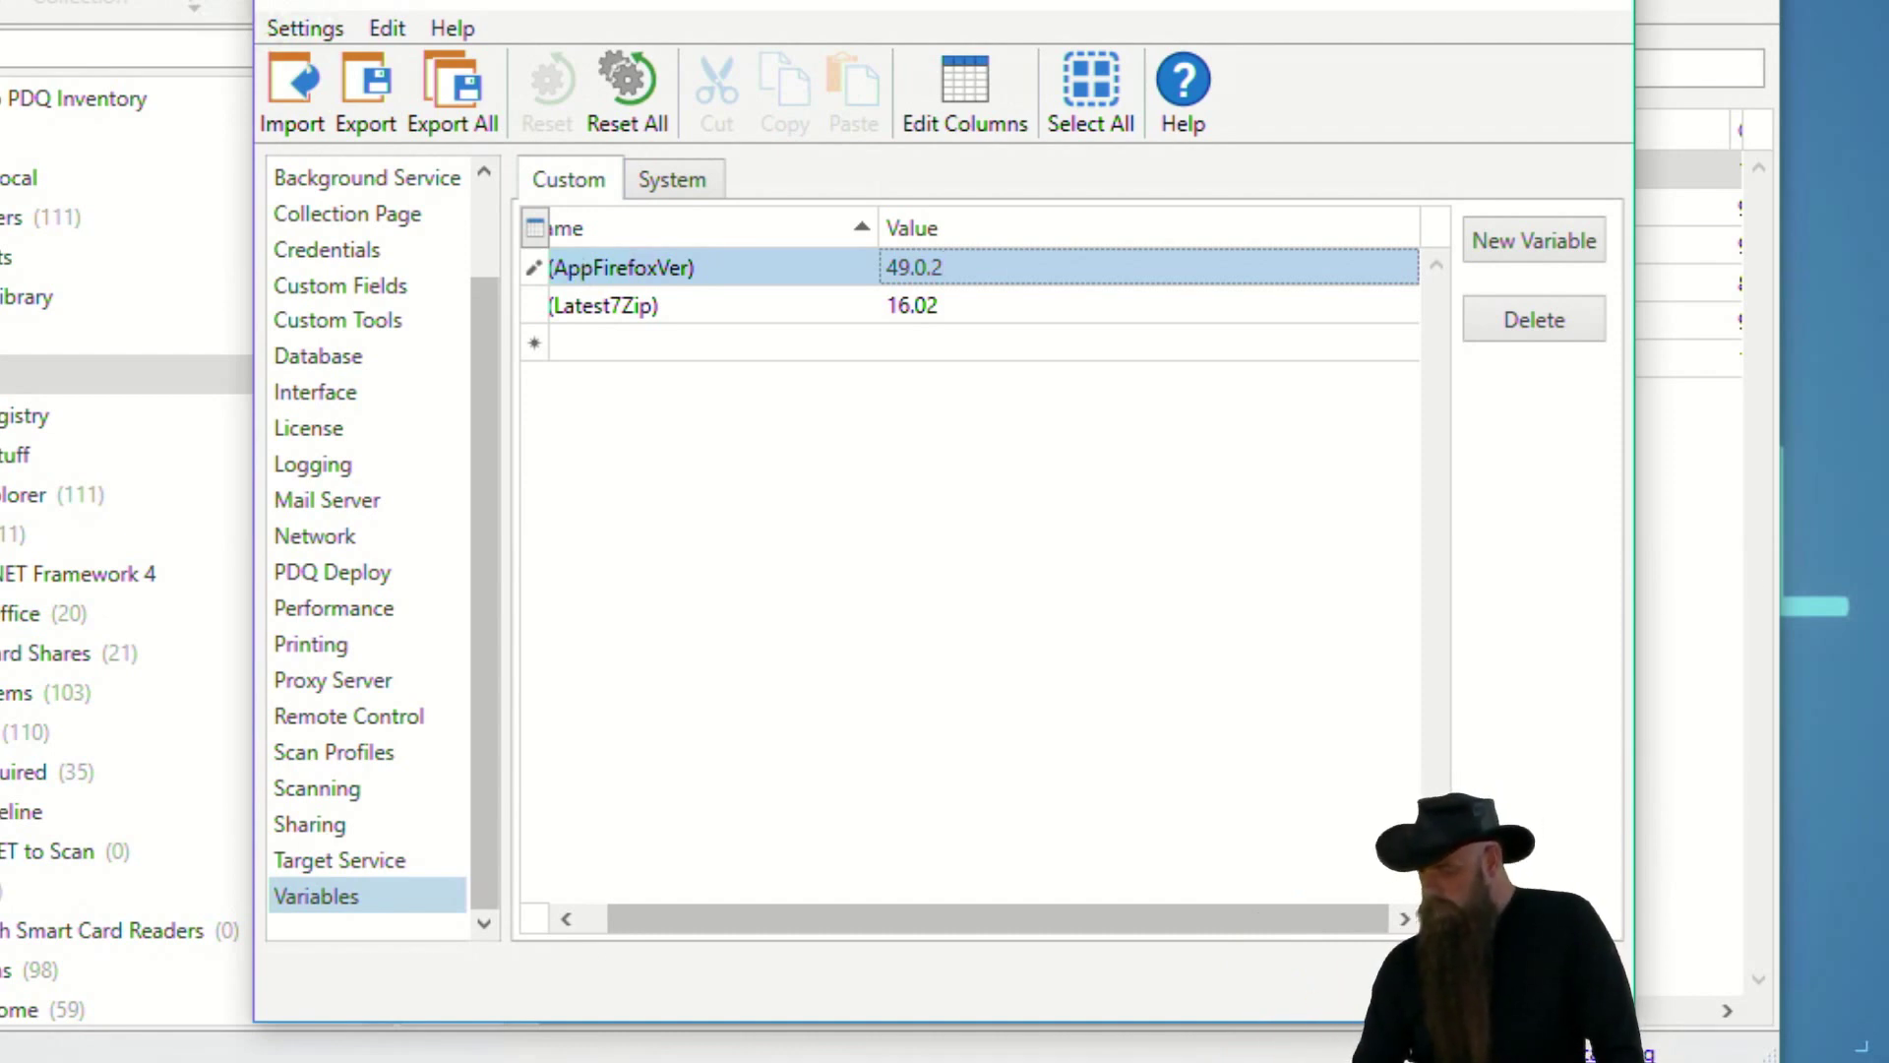
{"action": "key", "text": "Return"}
Run the All Old Versions of Firefox report with Deadwood Workstations (2) as its collection source.
{"action": "double_click", "coordinate": [577, 169]}
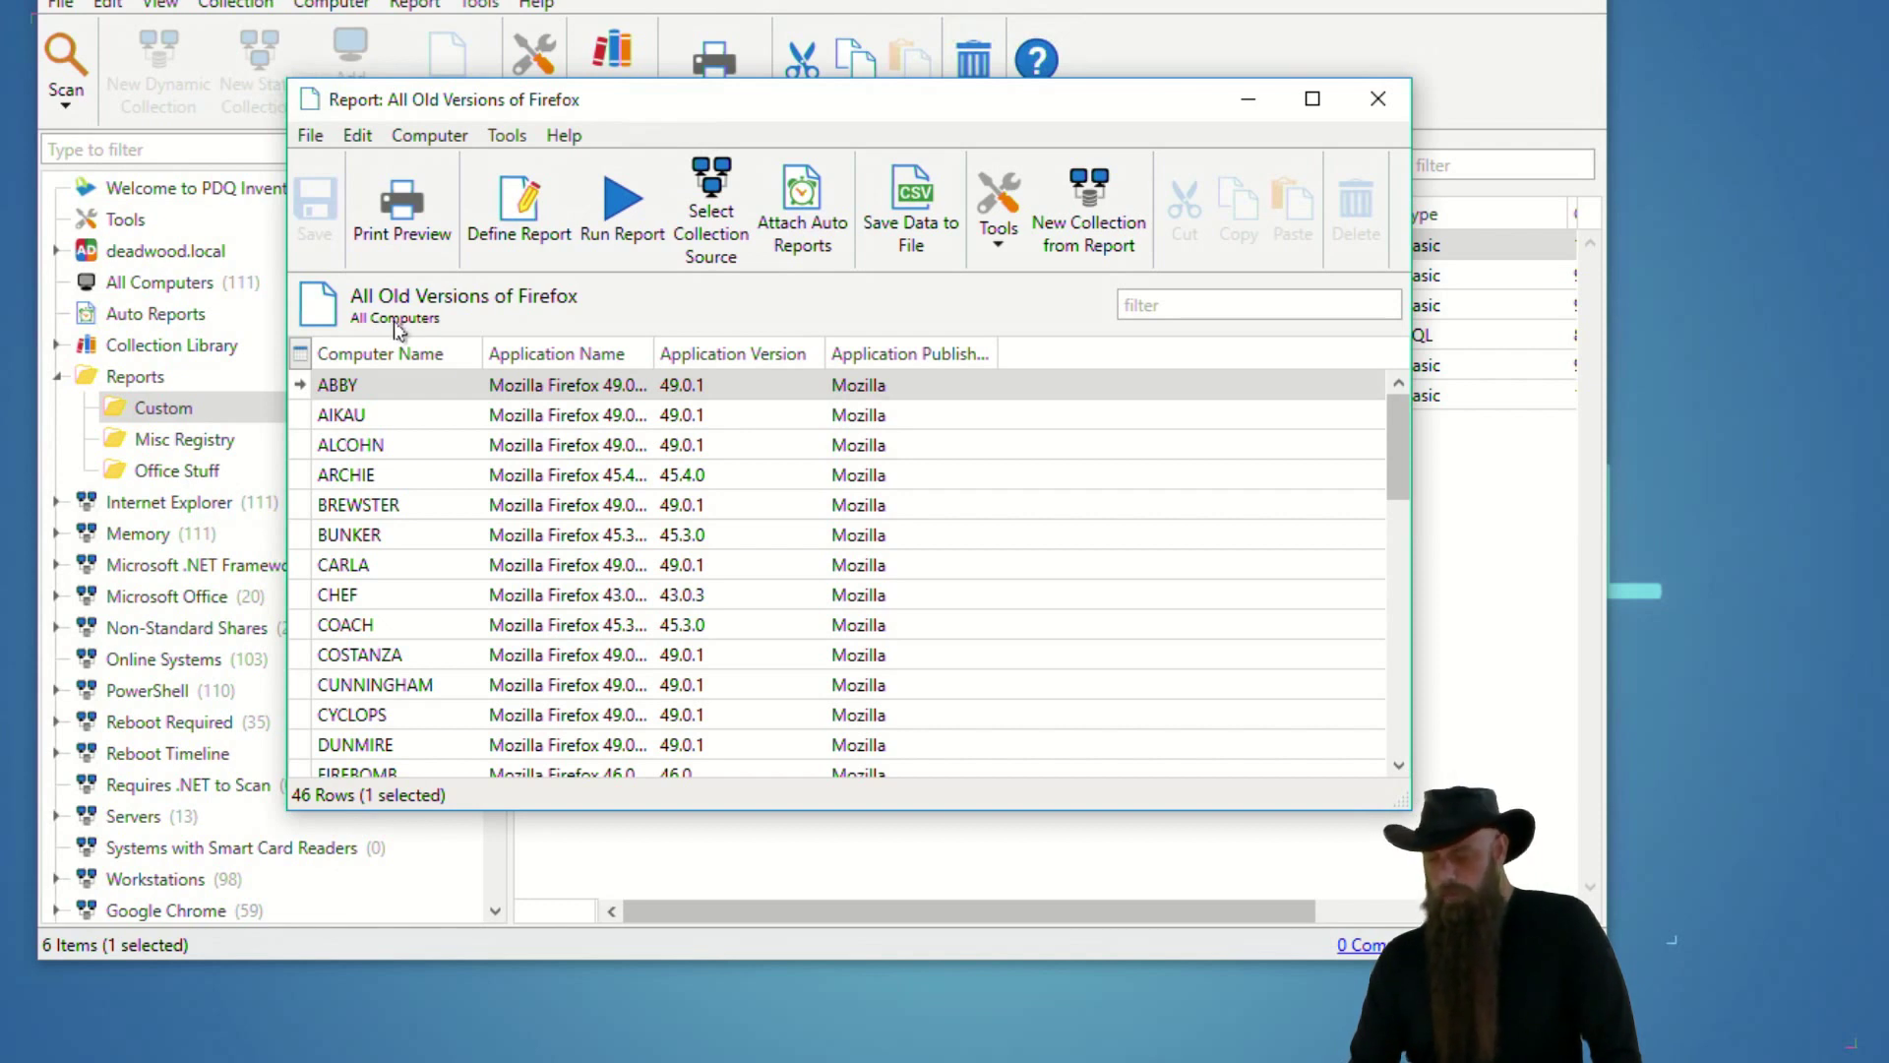
{"action": "left_click", "coordinate": [715, 212]}
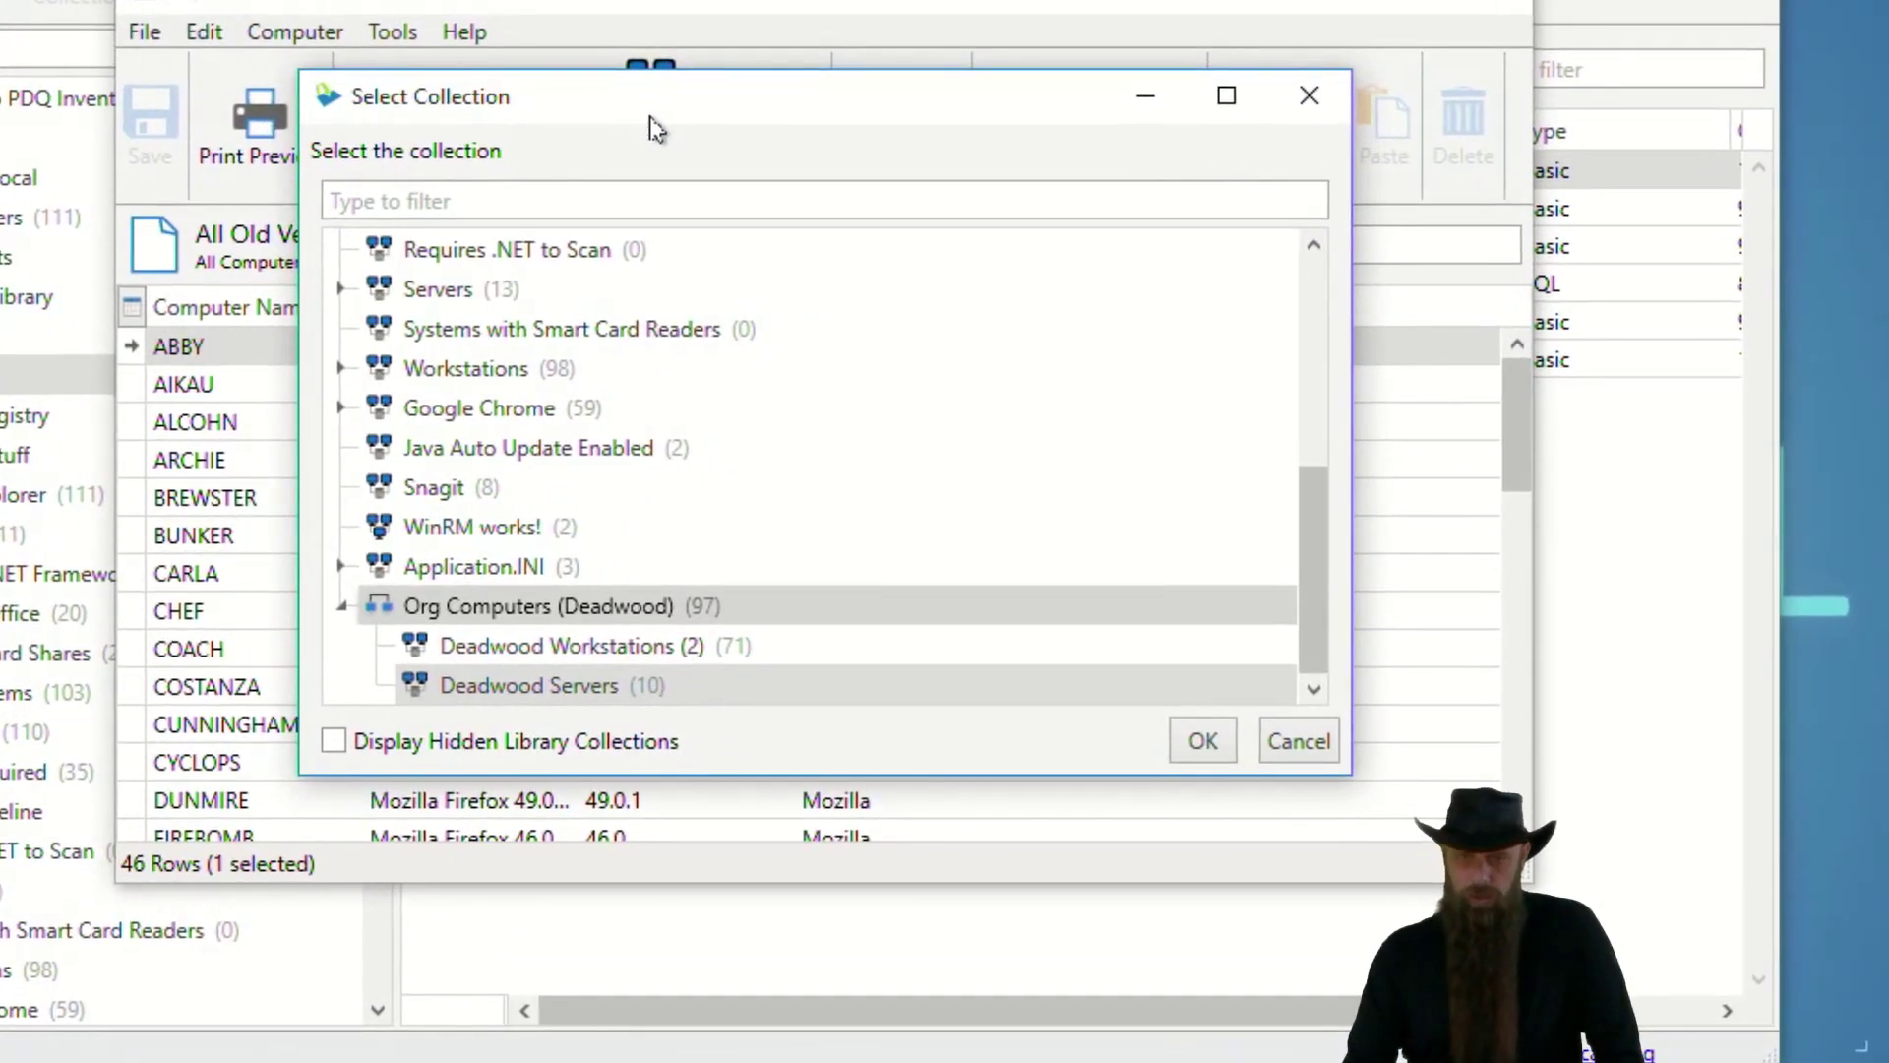
{"action": "left_click", "coordinate": [580, 658]}
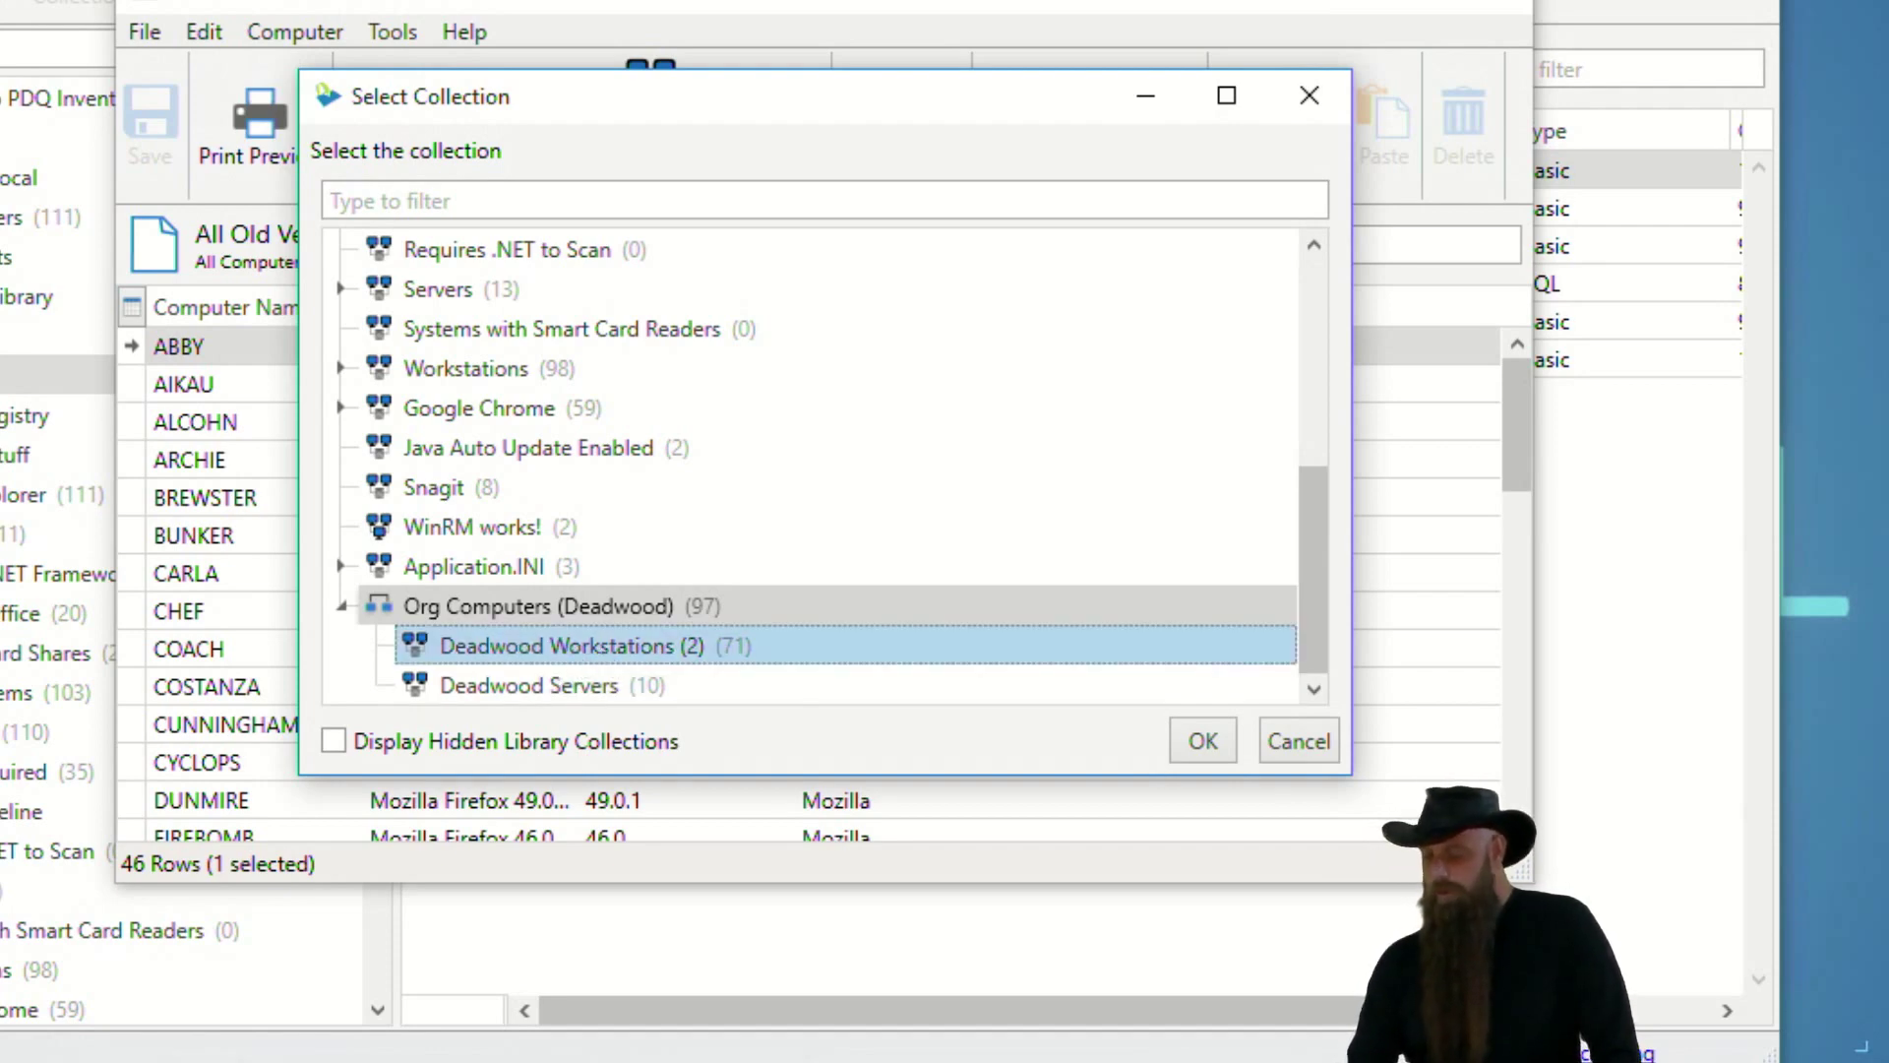
{"action": "left_click", "coordinate": [1202, 741]}
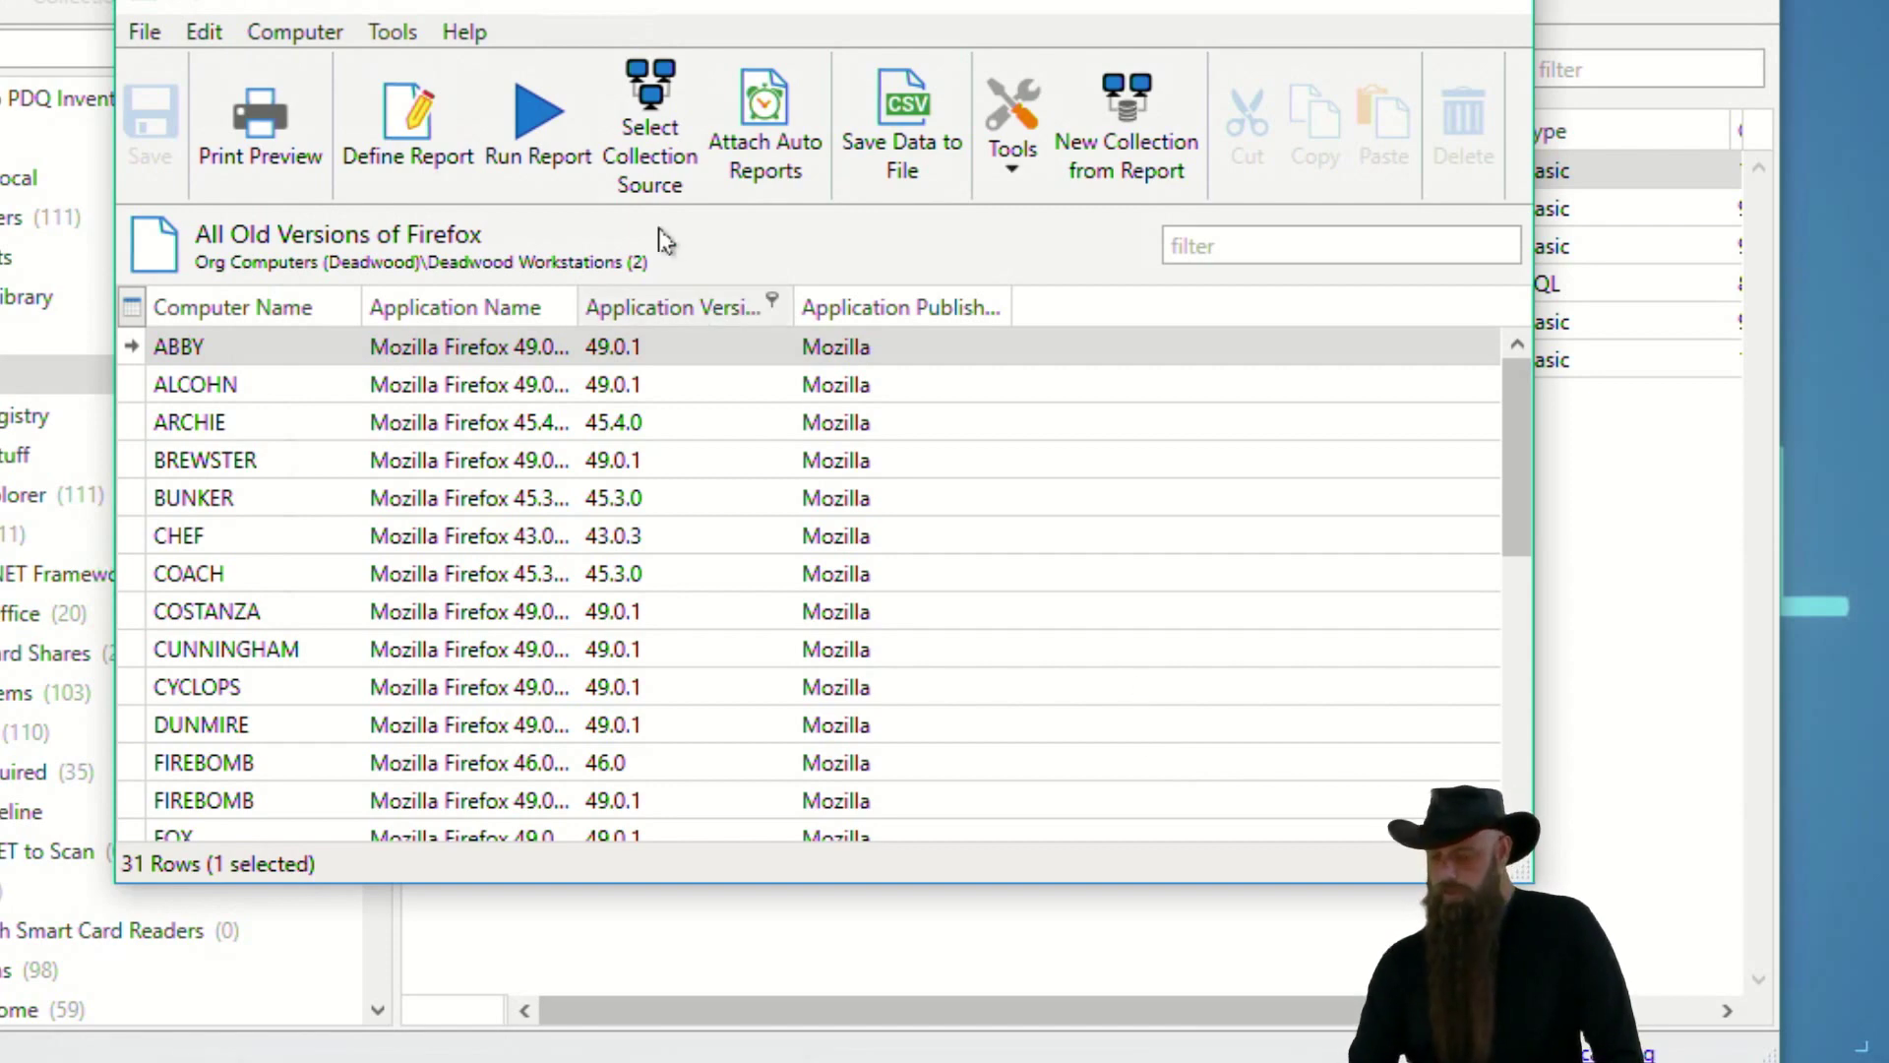
Switch the report's collection source to Deadwood Servers.
{"action": "left_click", "coordinate": [648, 123]}
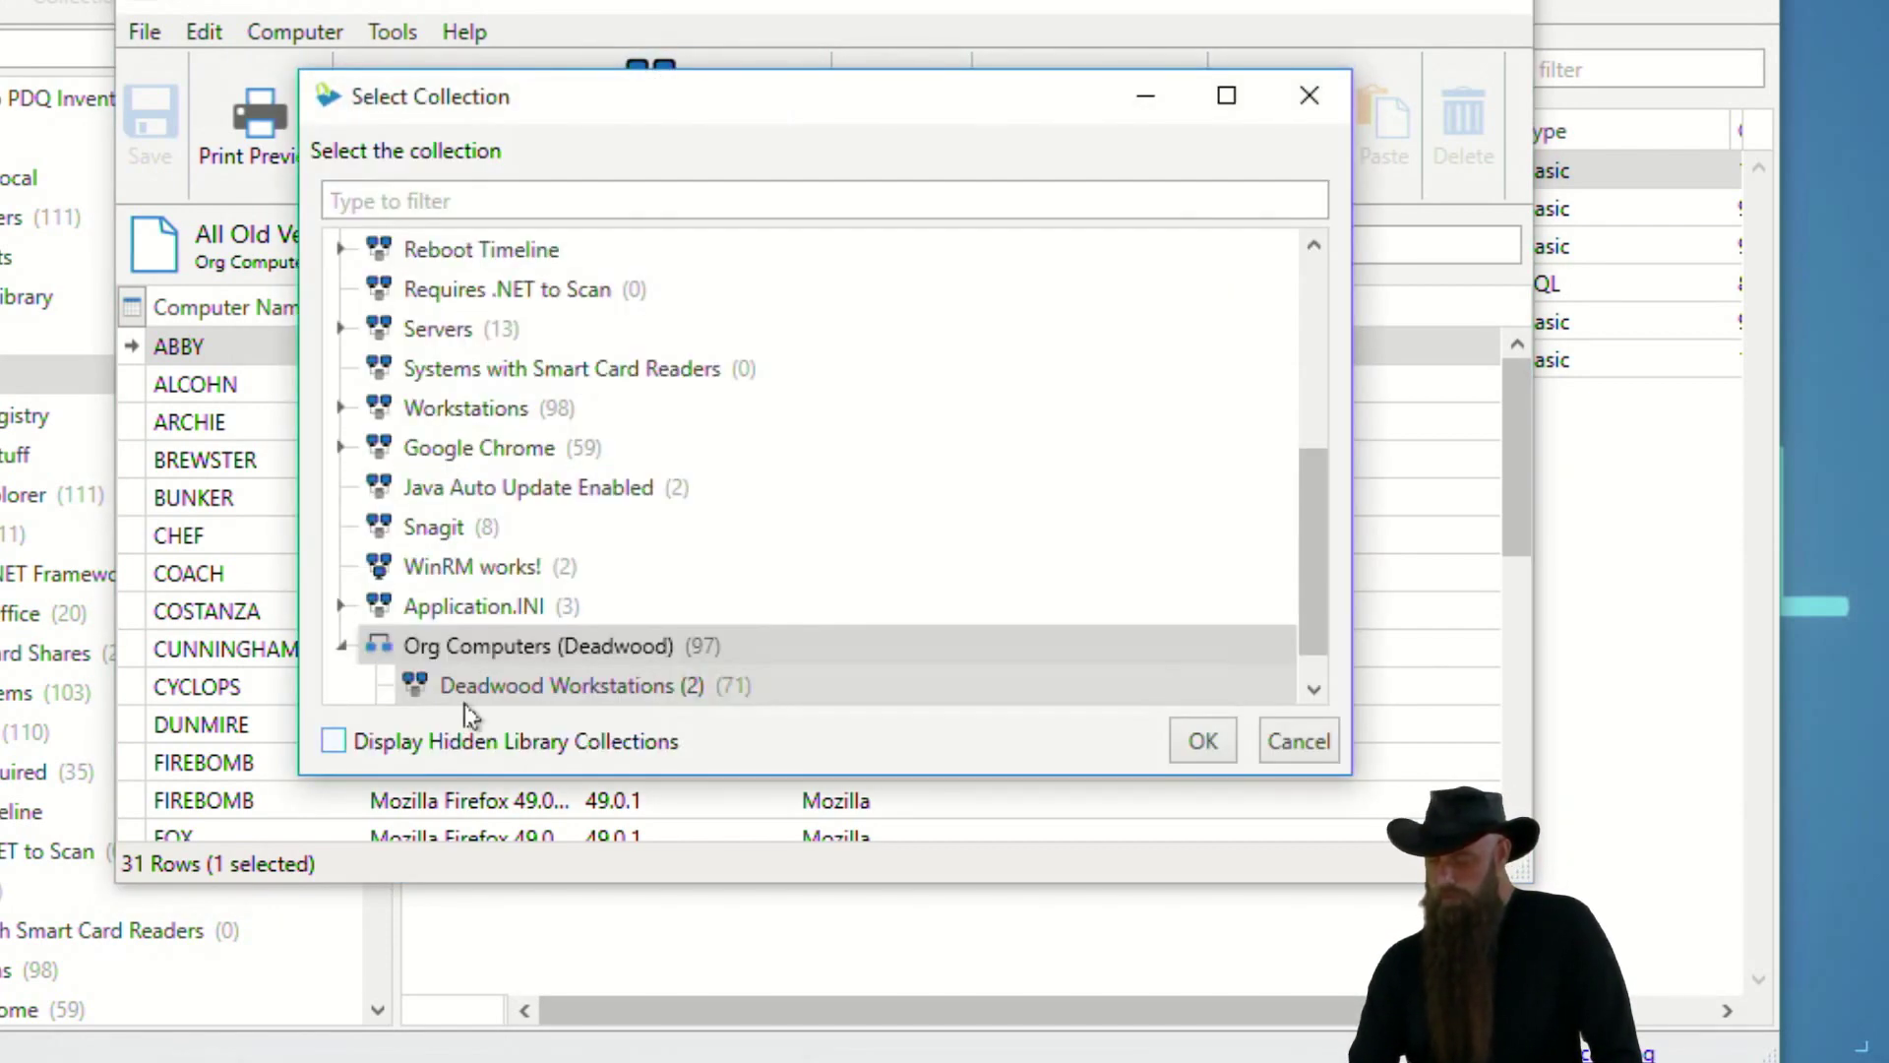
{"action": "scroll", "coordinate": [516, 667], "scroll_direction": "down", "scroll_amount": 1}
{"action": "left_click", "coordinate": [524, 678]}
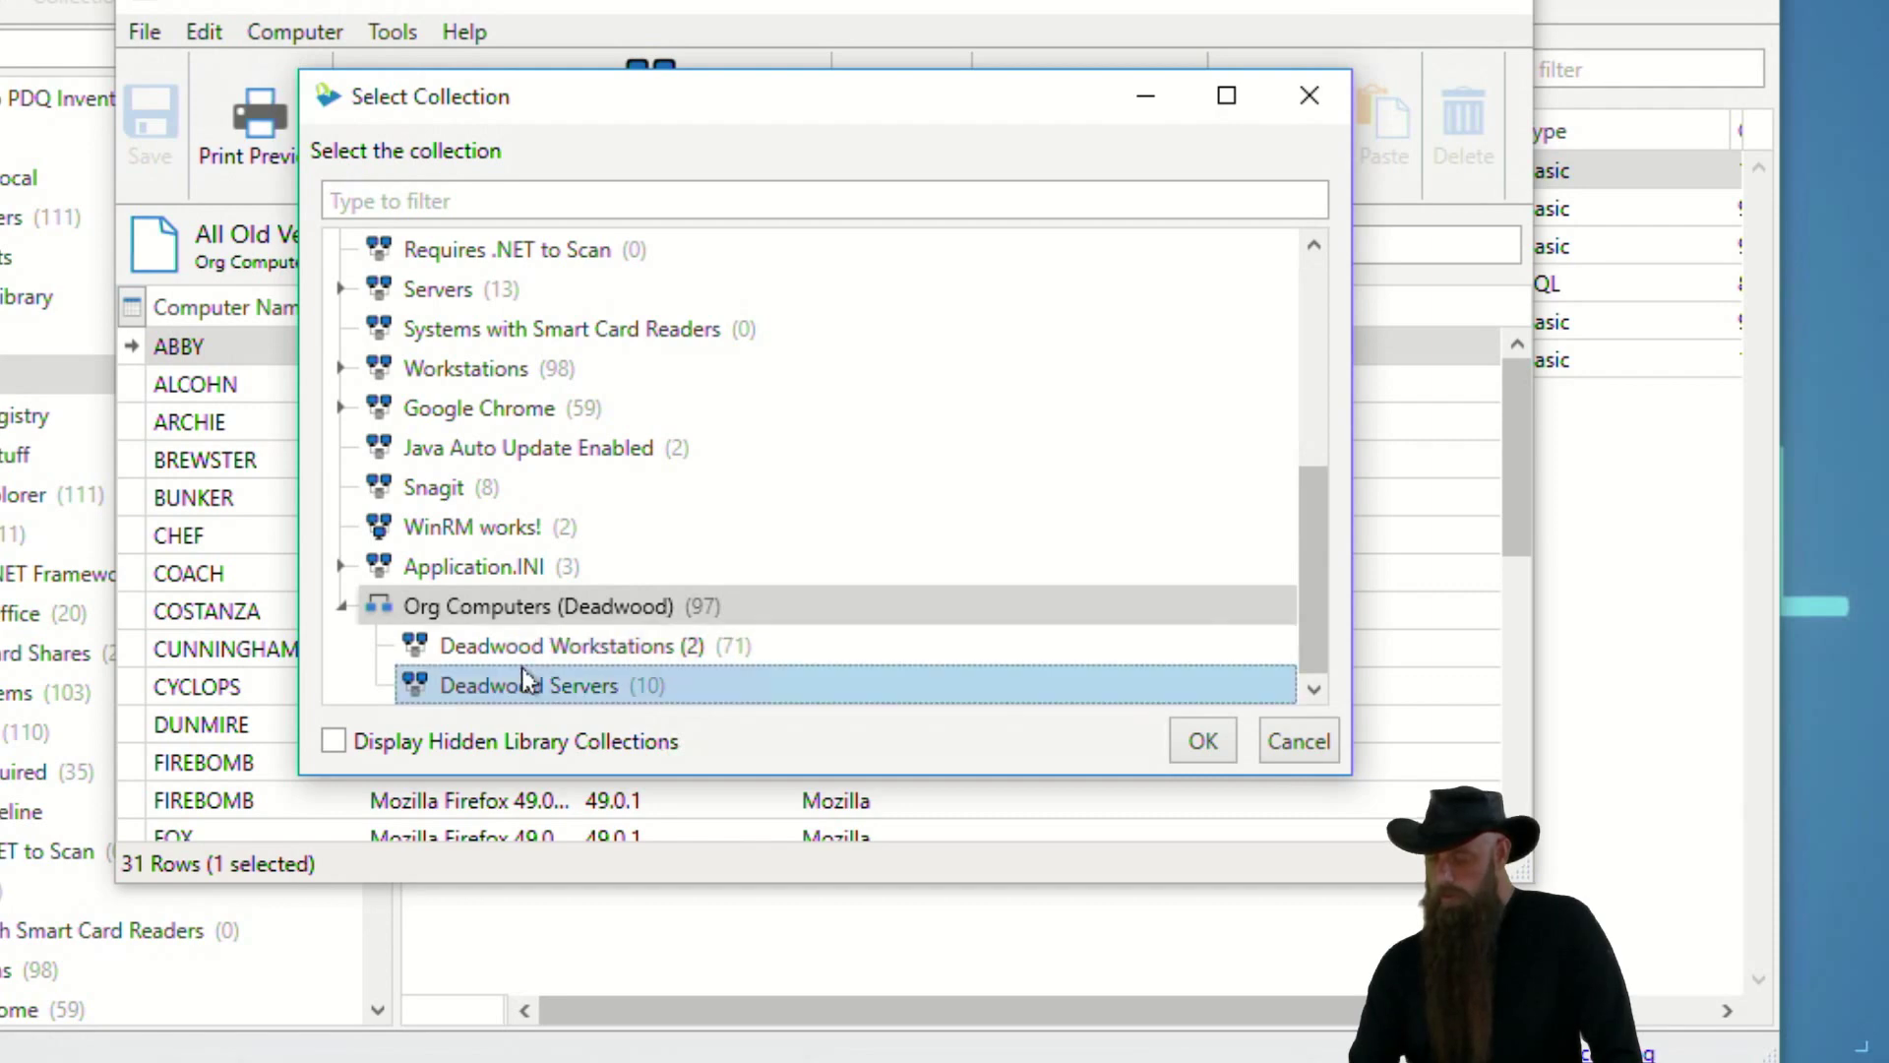
{"action": "left_click", "coordinate": [1203, 743]}
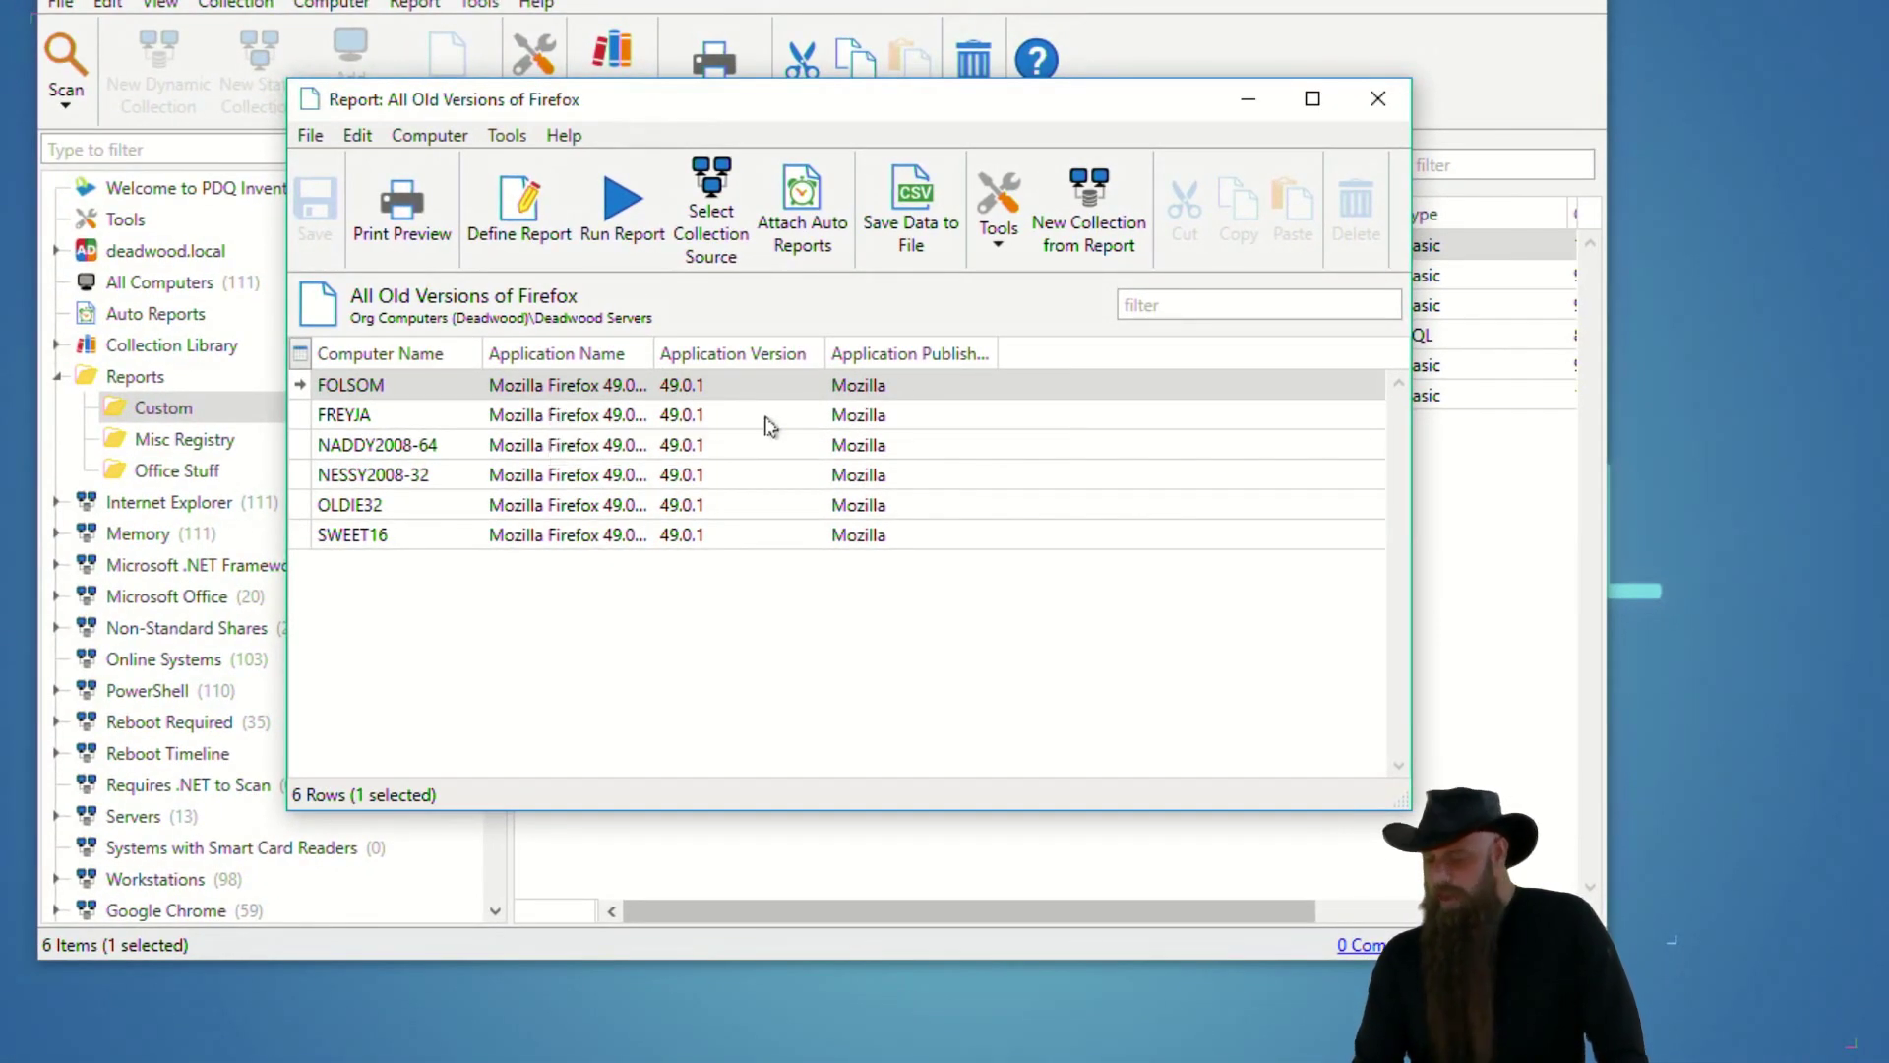
Set the report's collection source back to All Computers.
{"action": "left_click", "coordinate": [716, 214]}
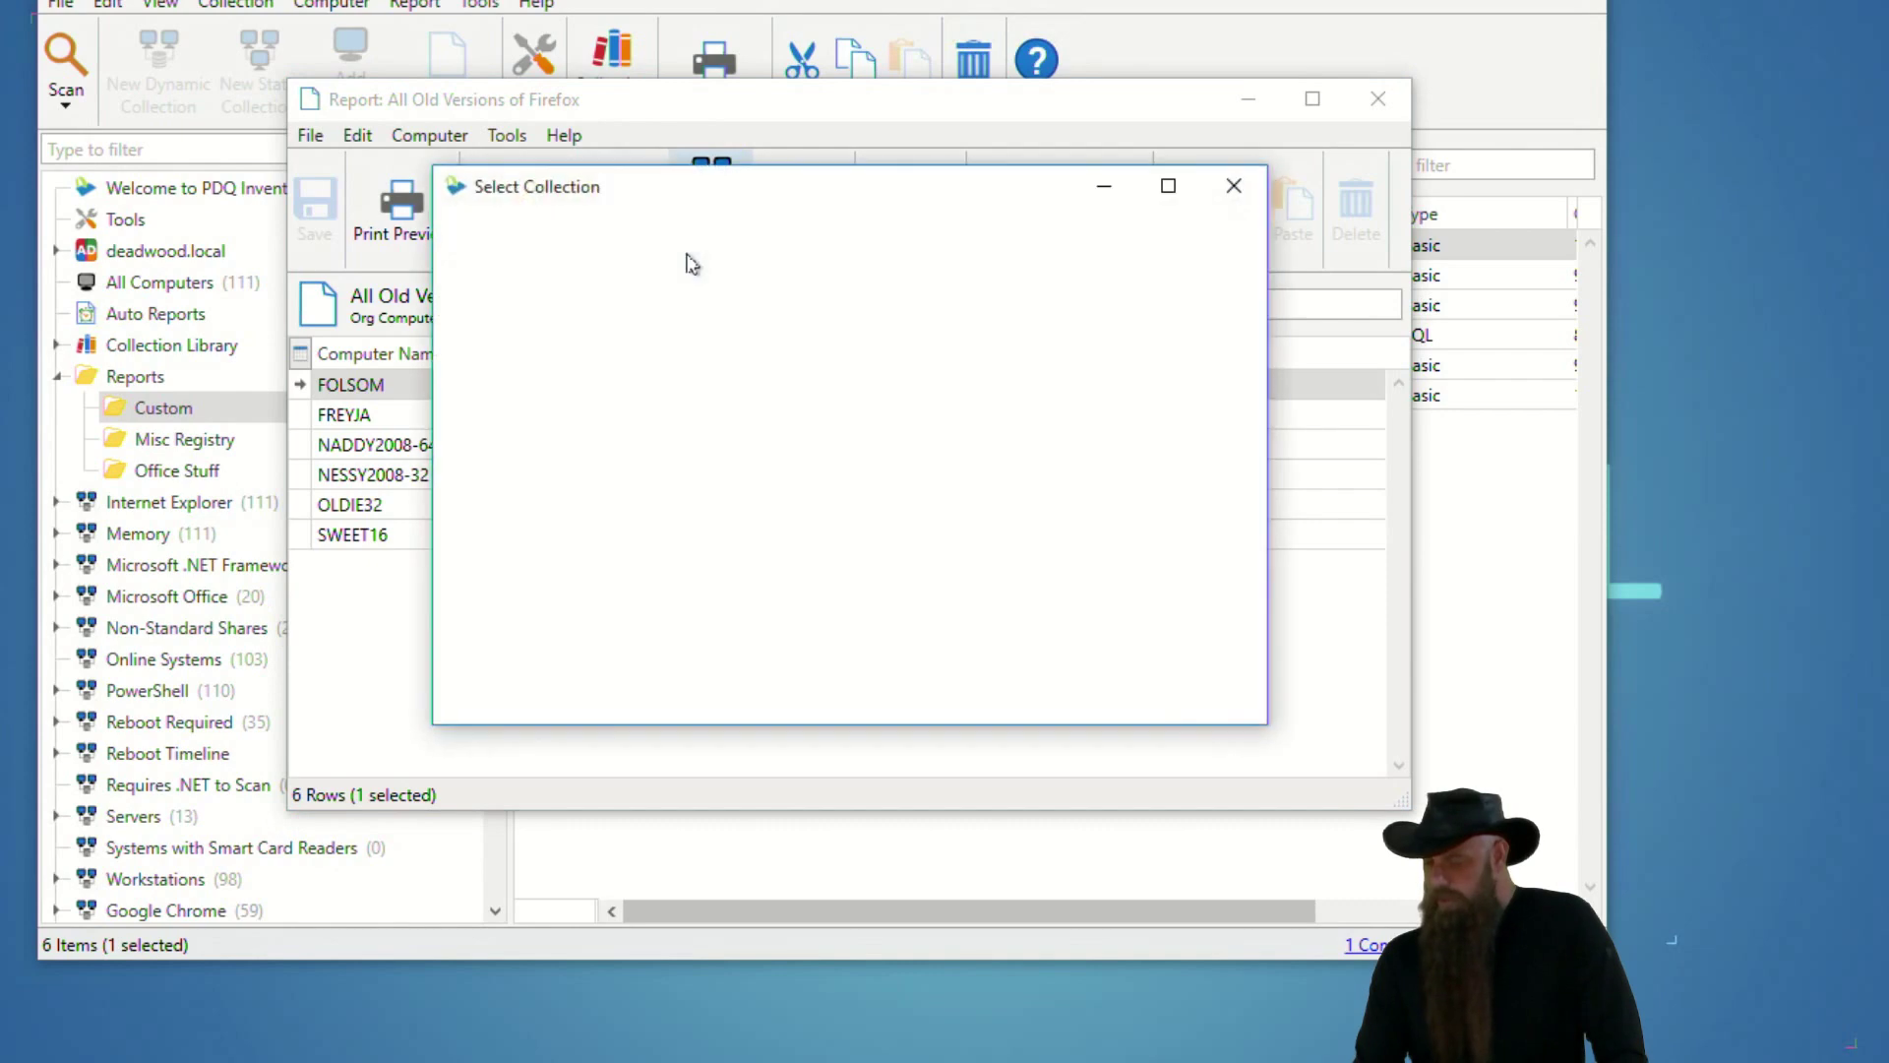
{"action": "scroll", "coordinate": [551, 373], "scroll_direction": "up", "scroll_amount": 5}
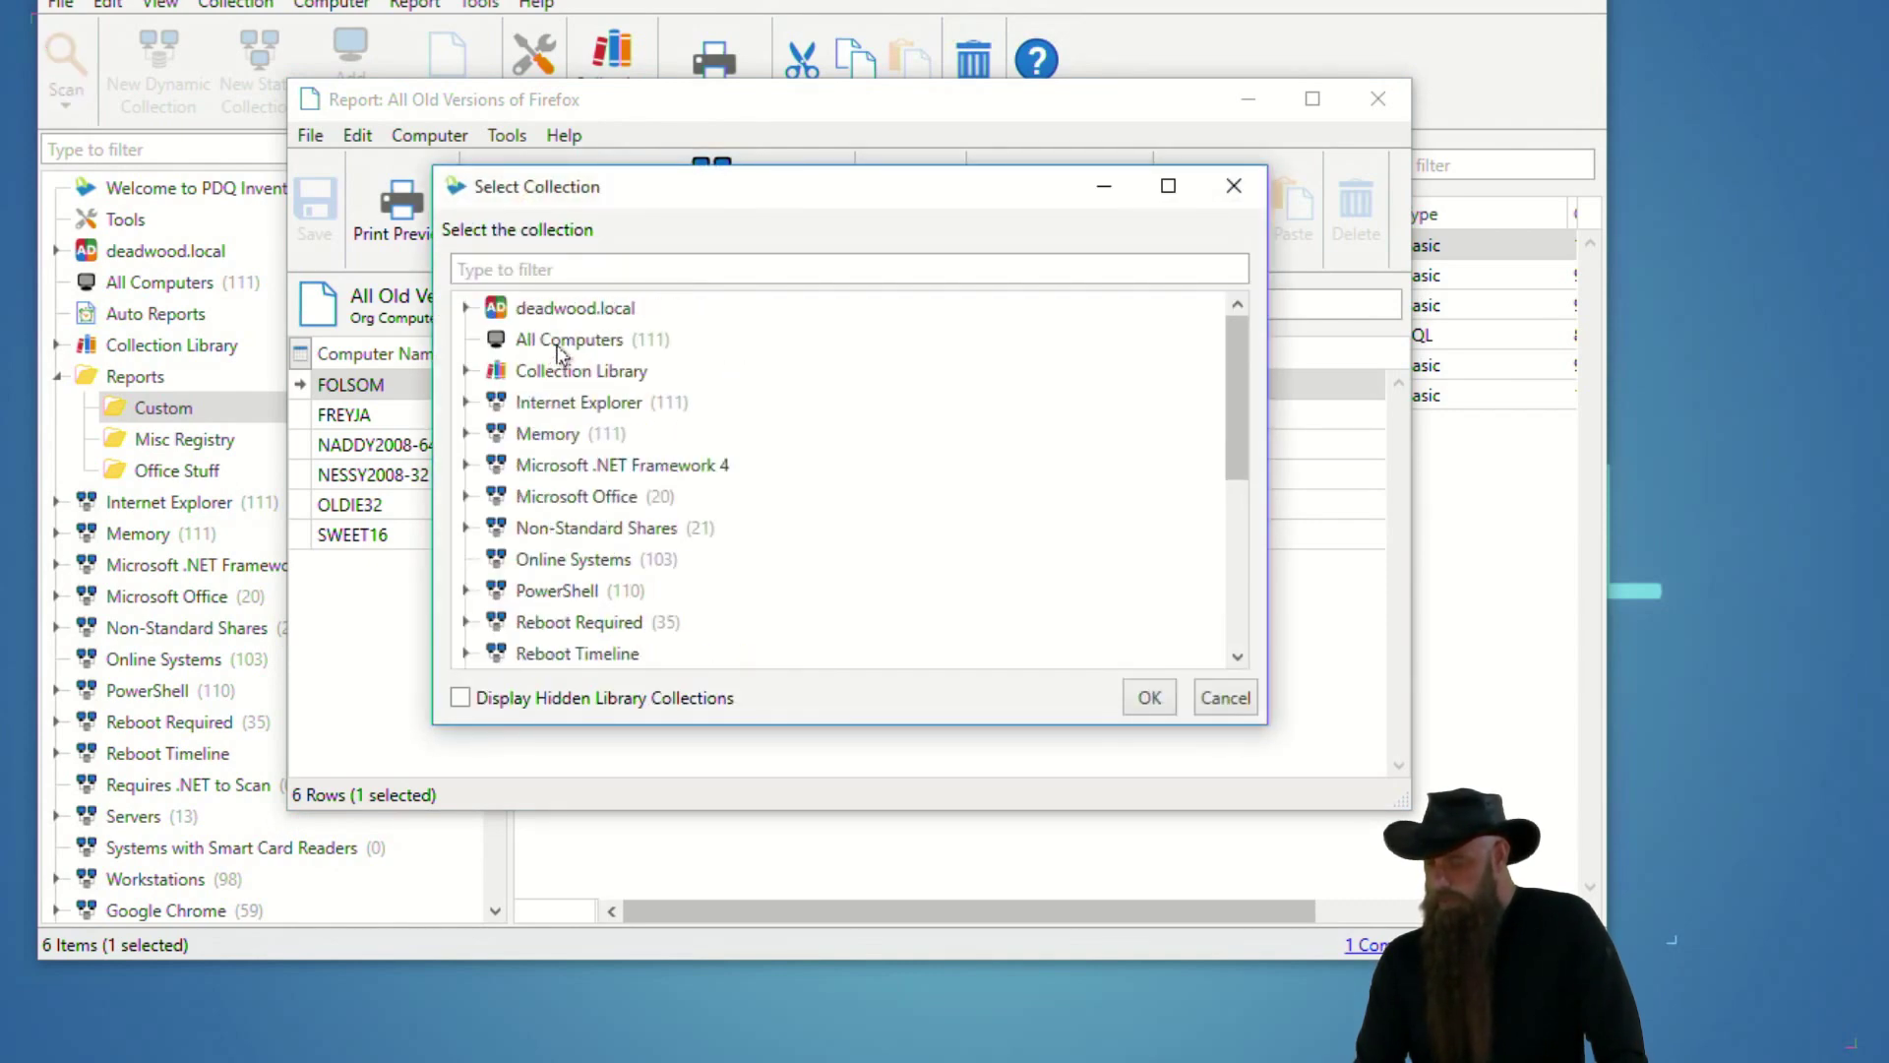
{"action": "left_click", "coordinate": [554, 340]}
{"action": "left_click", "coordinate": [1133, 696]}
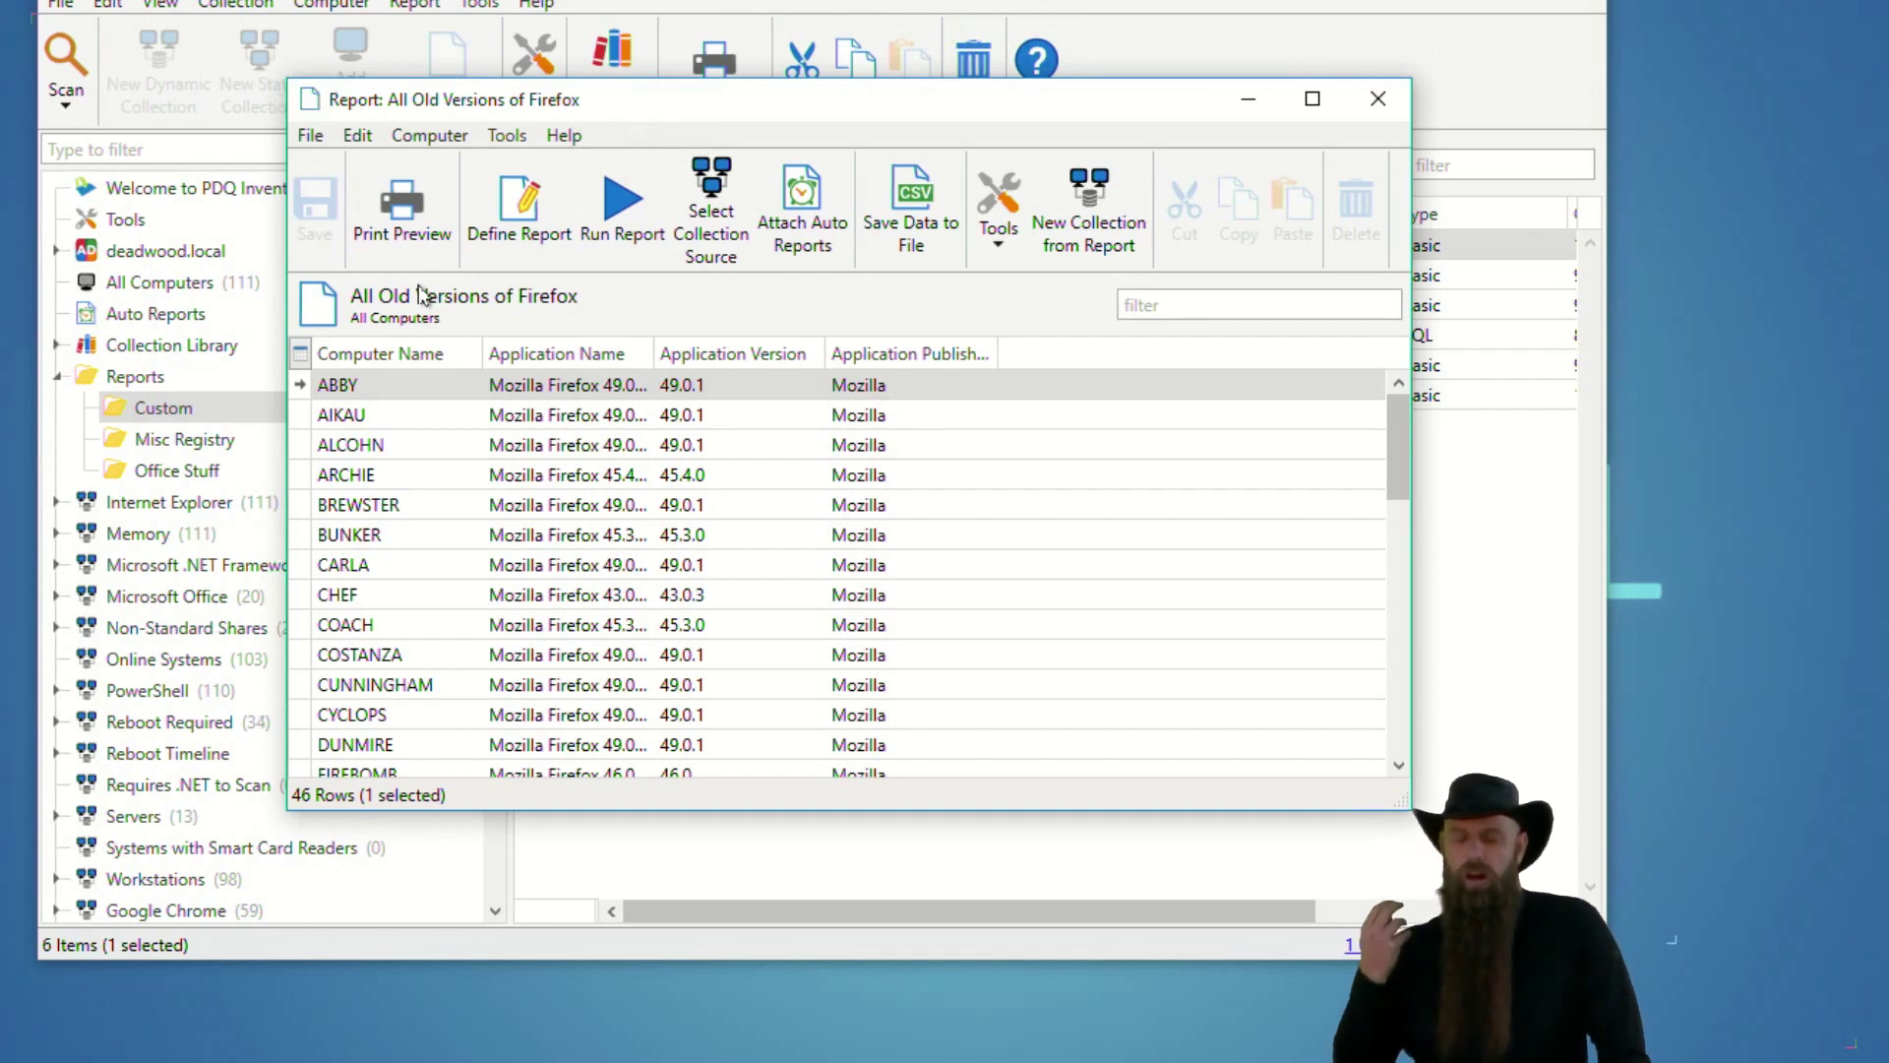
Show the columns in the report's definition and create a dynamic collection from the report, named All Old Versions of Firefox.
{"action": "left_click", "coordinate": [512, 204]}
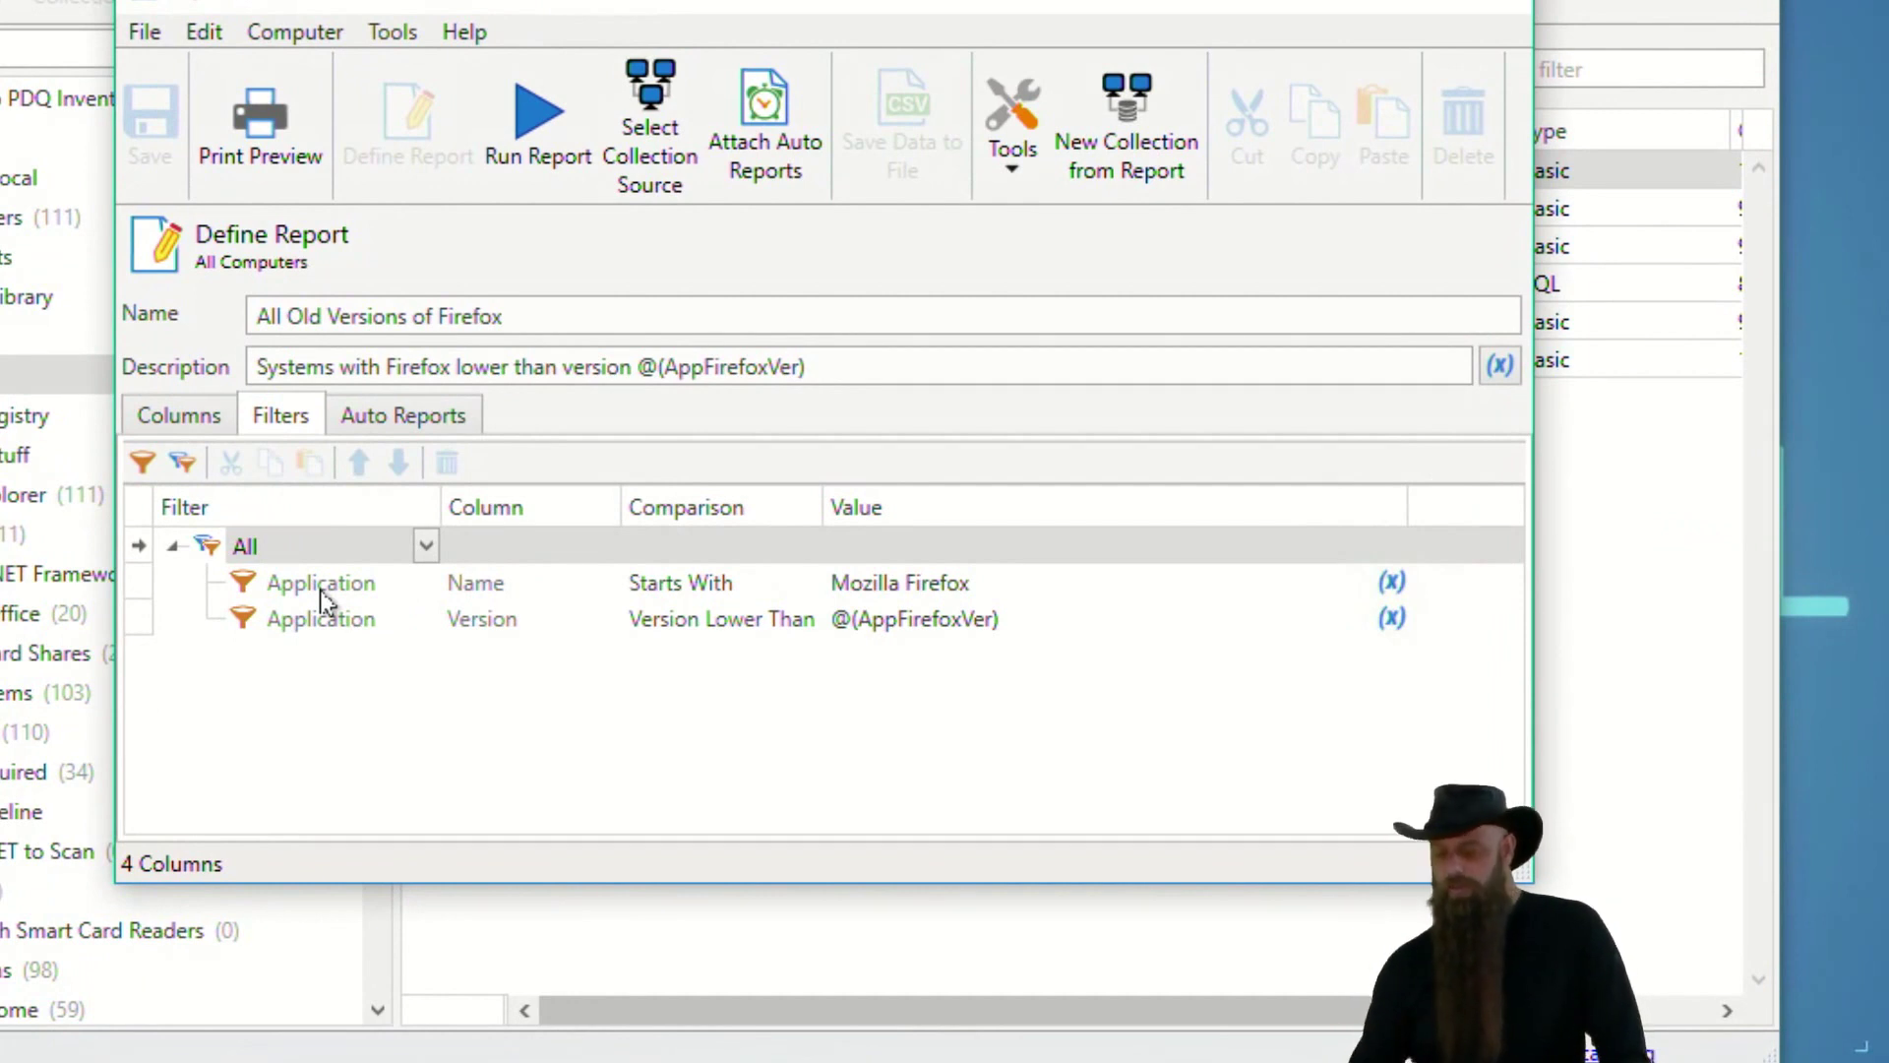
{"action": "left_click", "coordinate": [193, 422]}
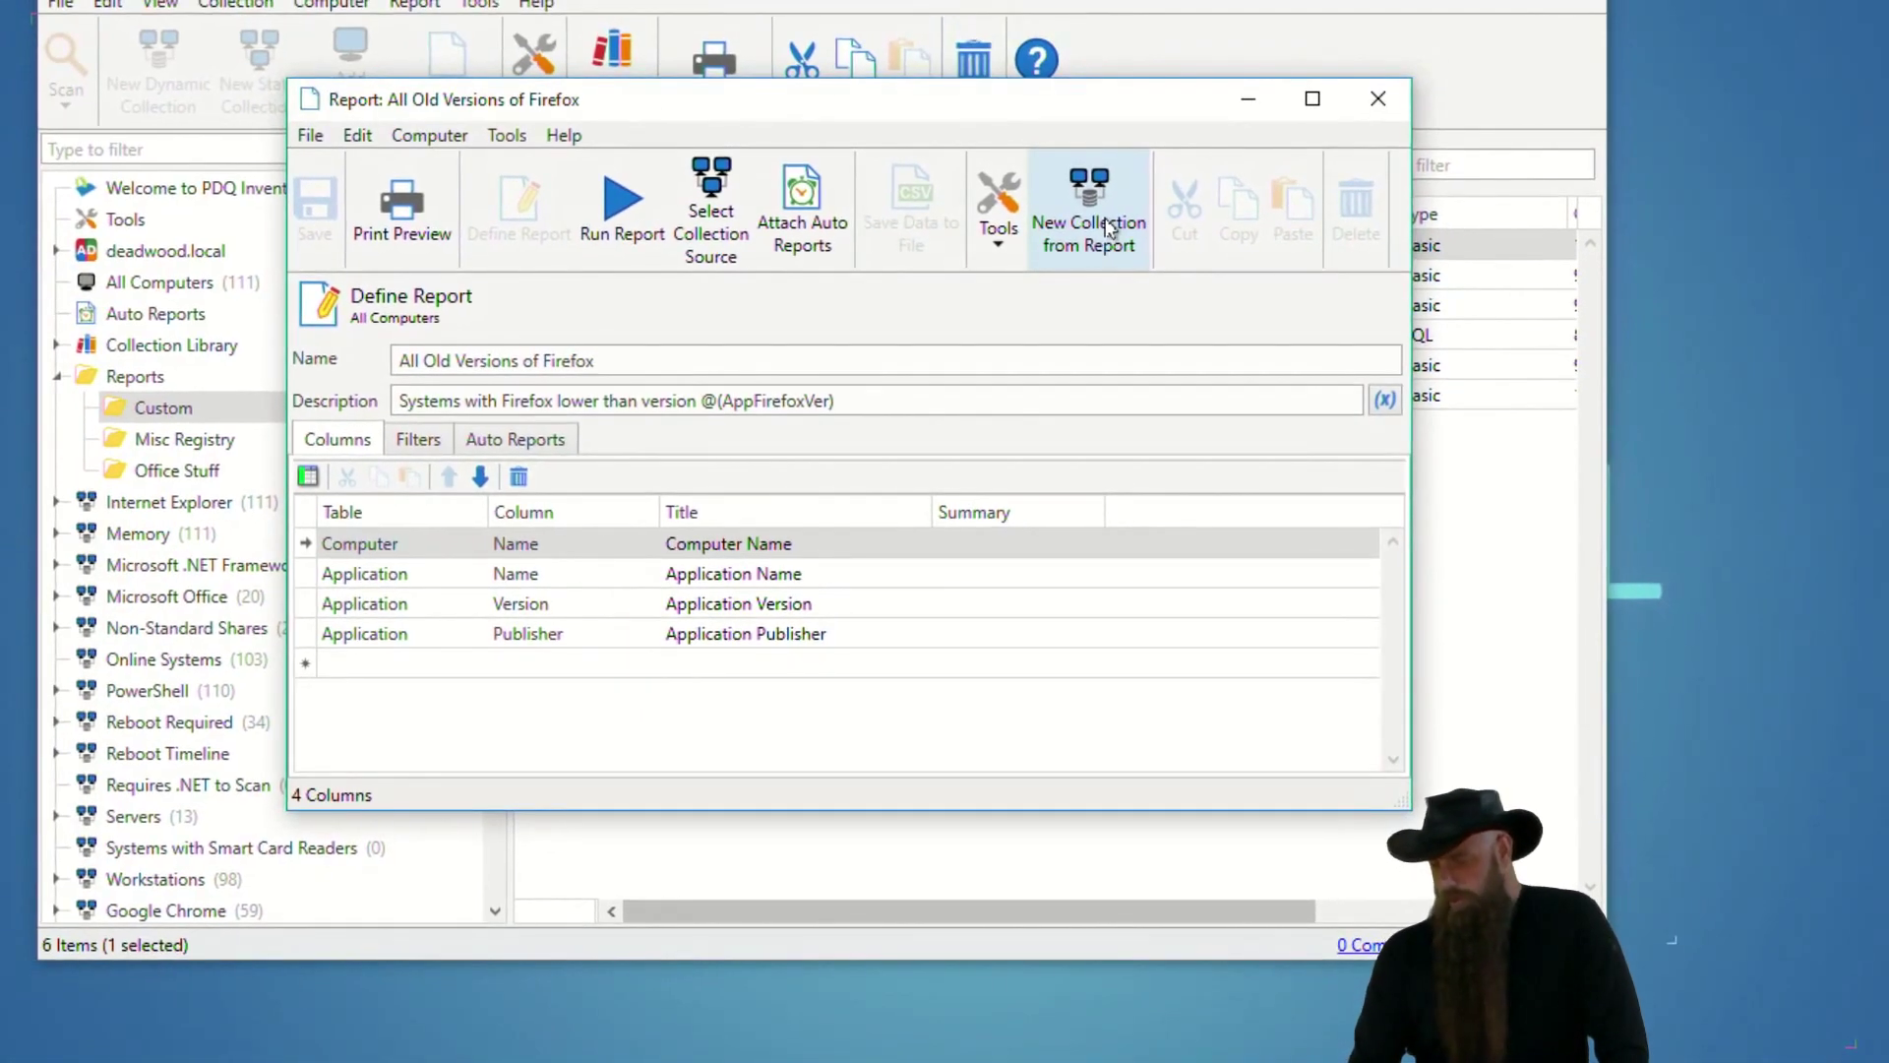
{"action": "left_click", "coordinate": [1138, 128]}
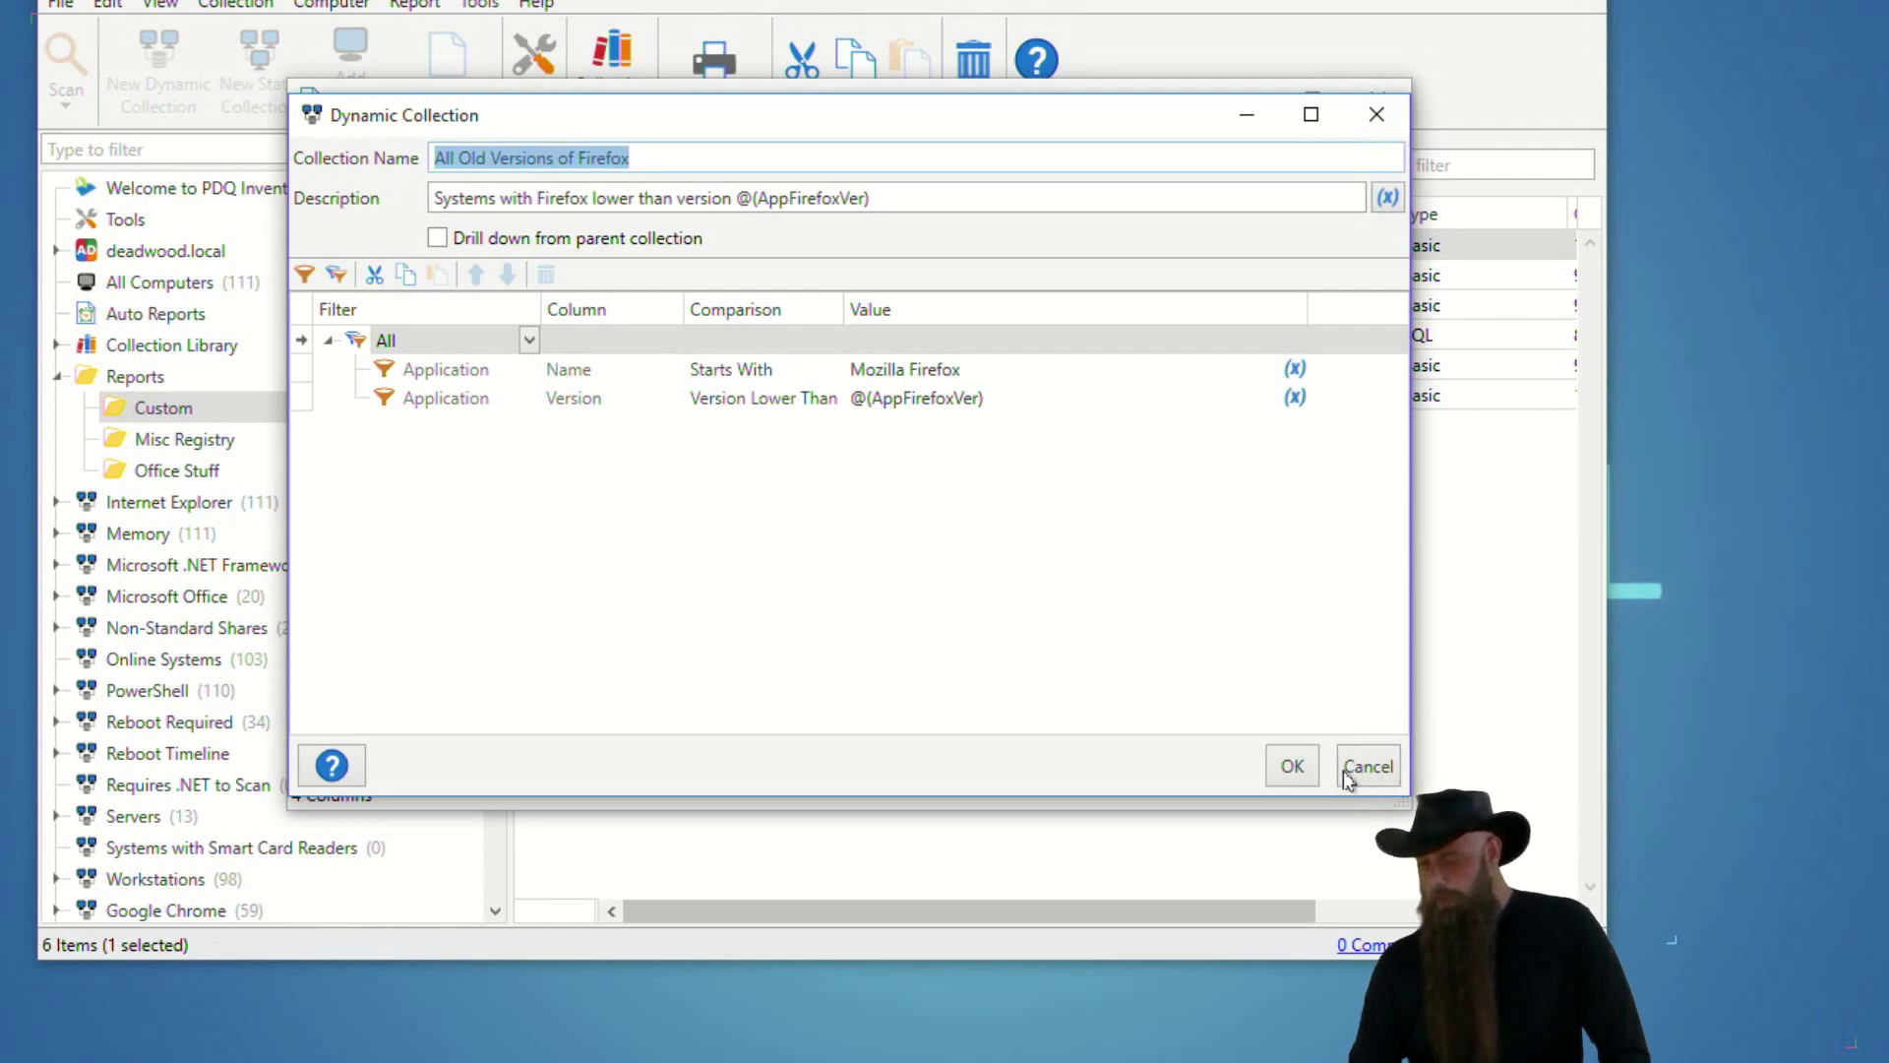
{"action": "left_click", "coordinate": [1279, 767]}
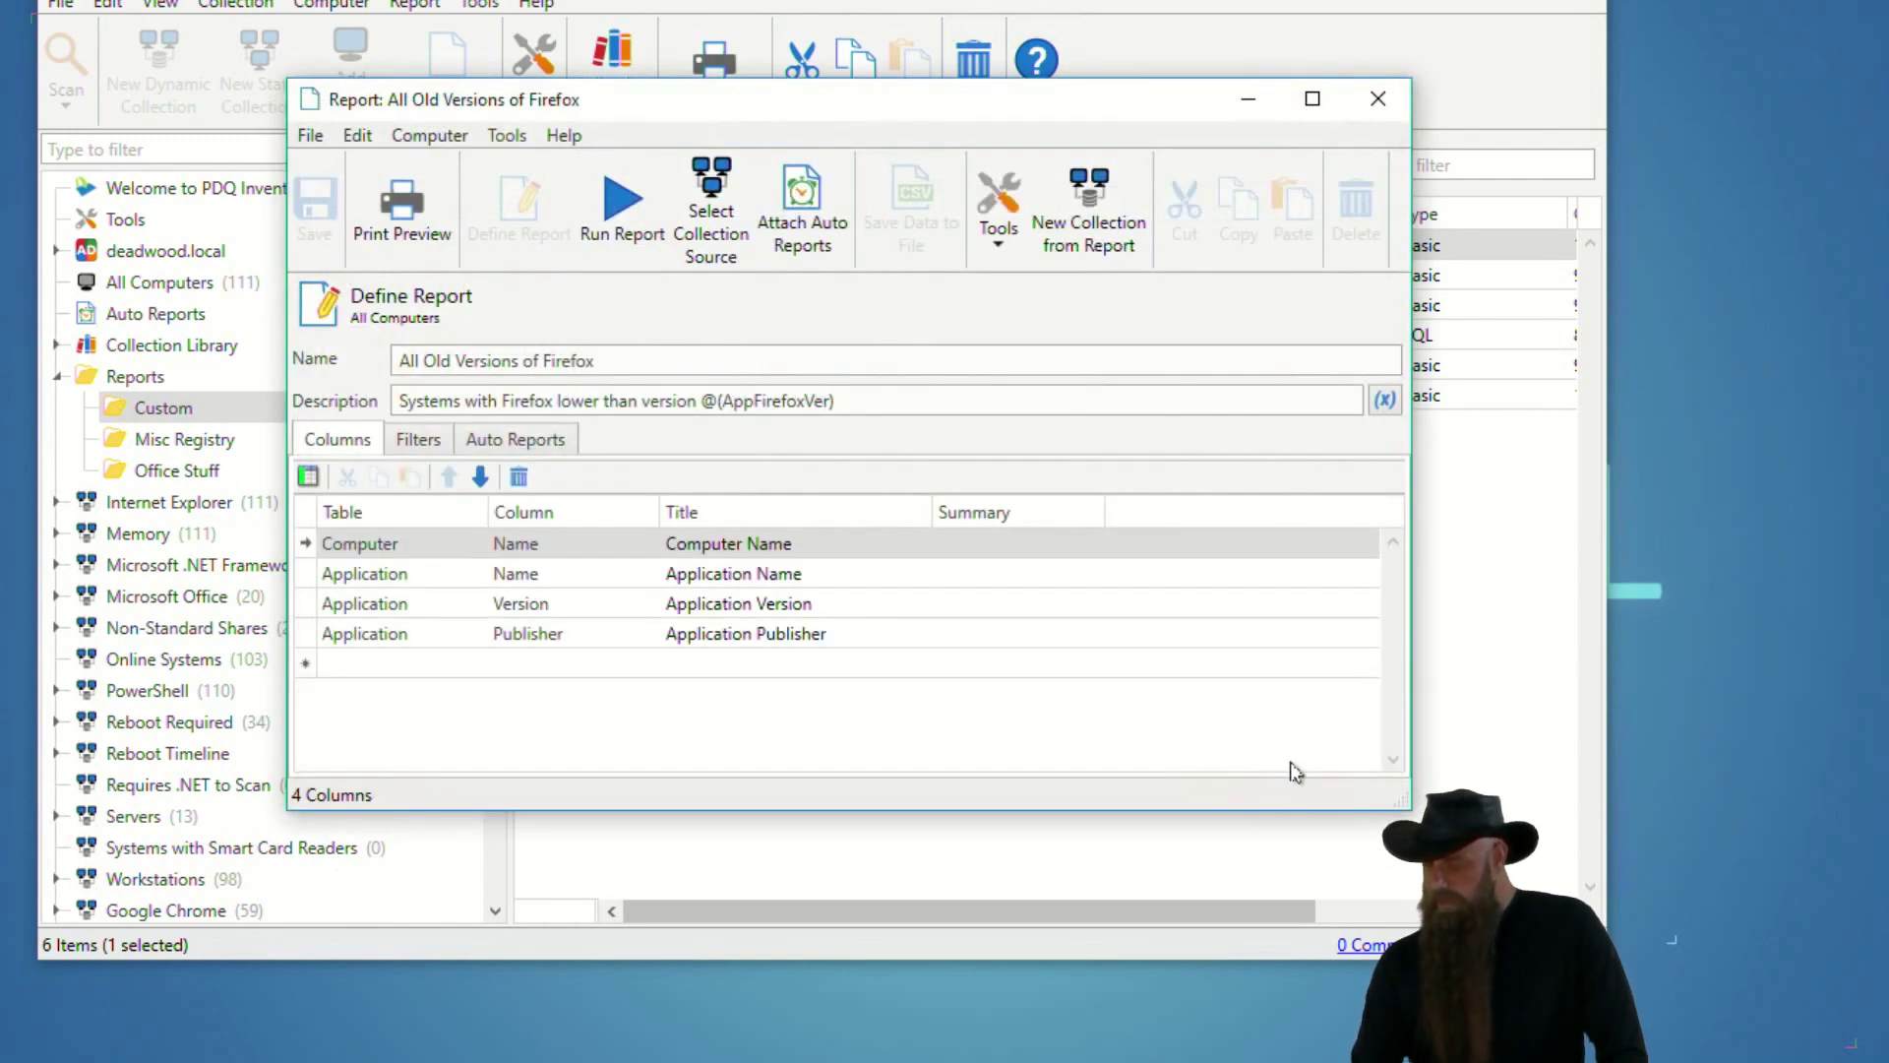
Close the report window and collapse the Reports folder to find the All Old Versions of Firefox collection in the tree.
{"action": "left_click", "coordinate": [1378, 98]}
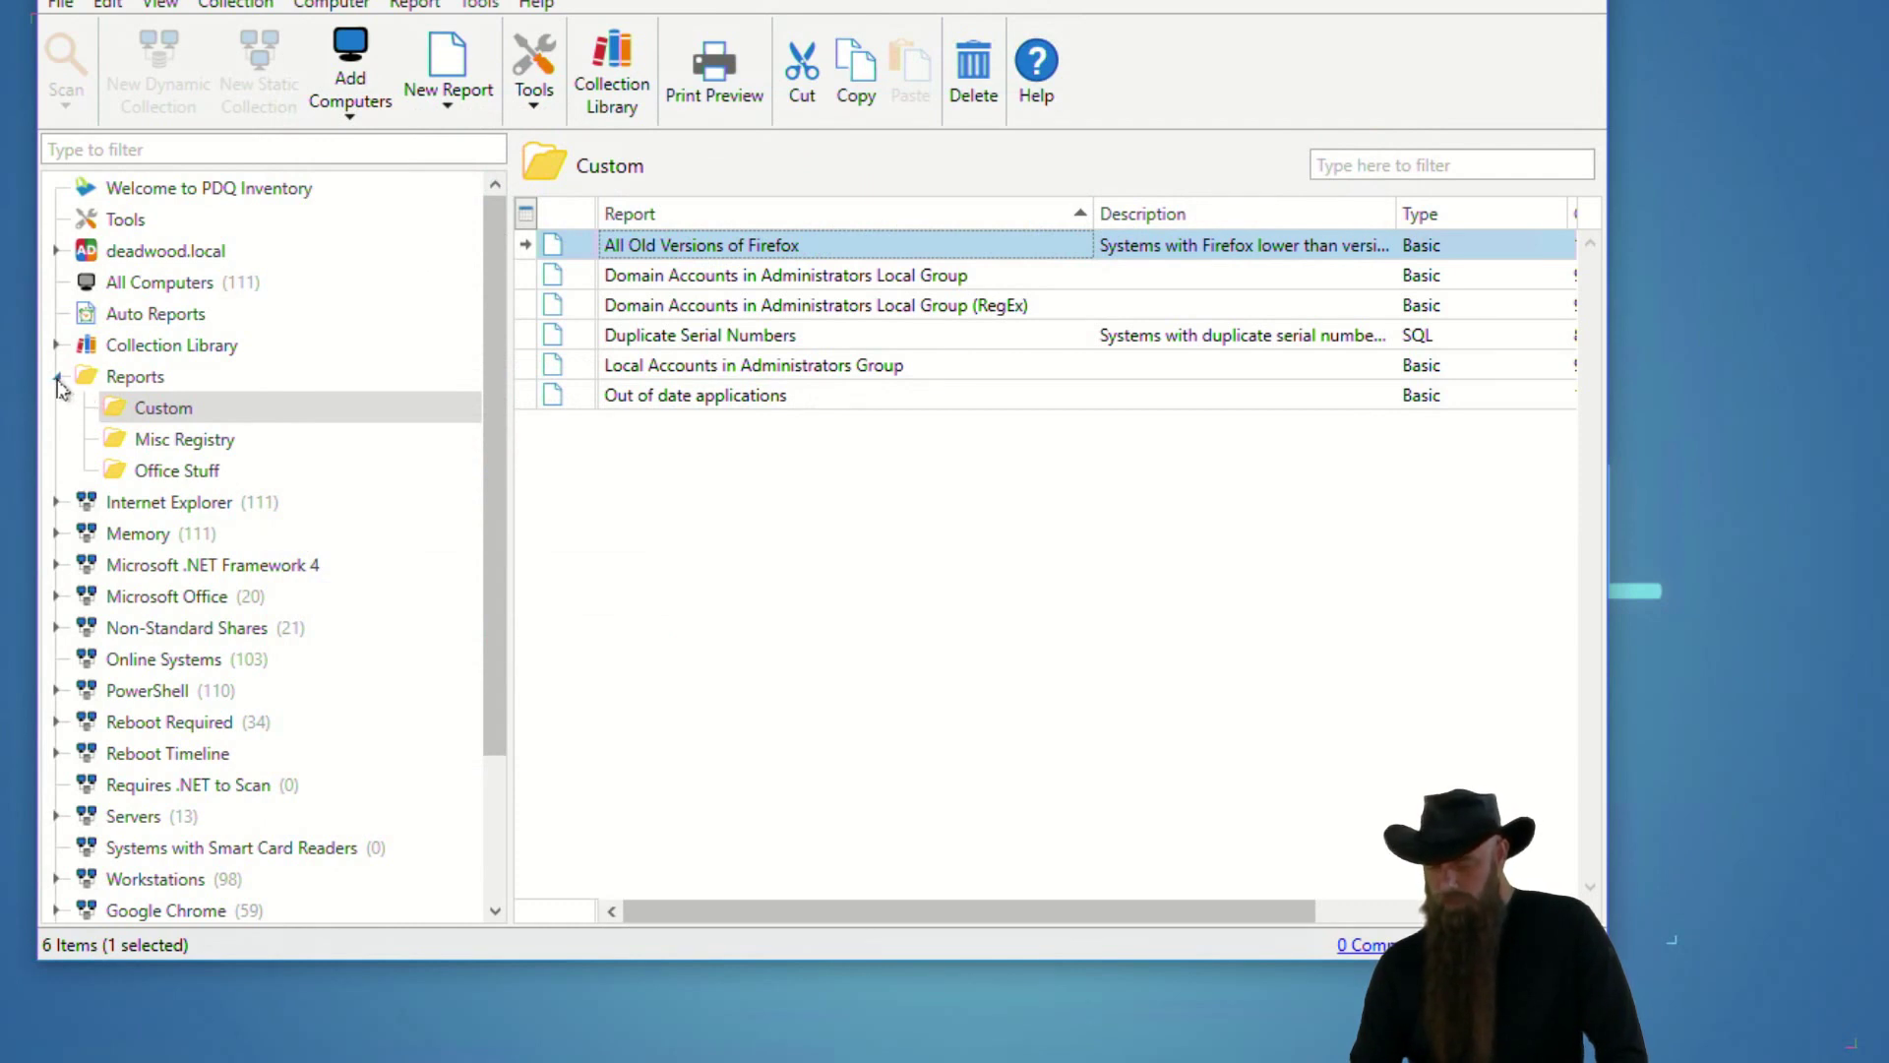
{"action": "left_click", "coordinate": [58, 376]}
{"action": "scroll", "coordinate": [148, 502], "scroll_direction": "down", "scroll_amount": 1}
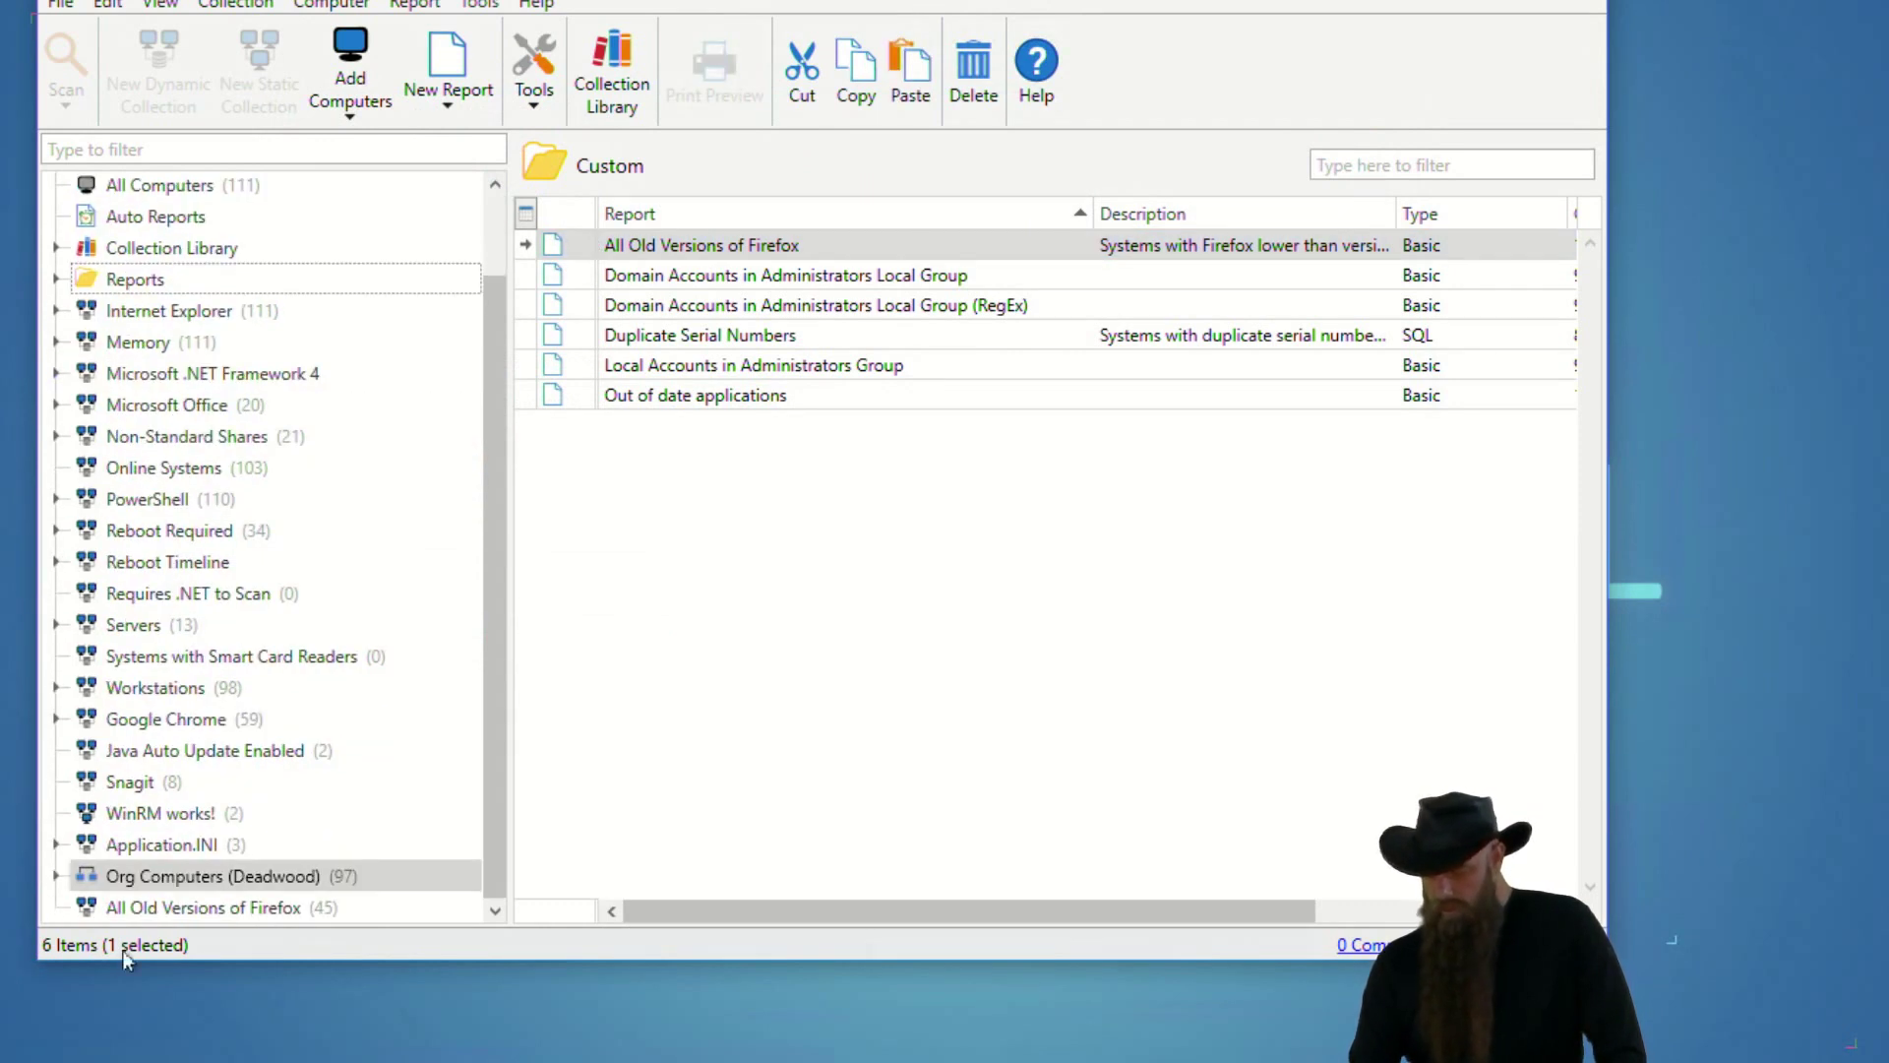
Move the All Old Versions of Firefox collection directly below the Reports folder and review its filter definition.
{"action": "left_click", "coordinate": [194, 908]}
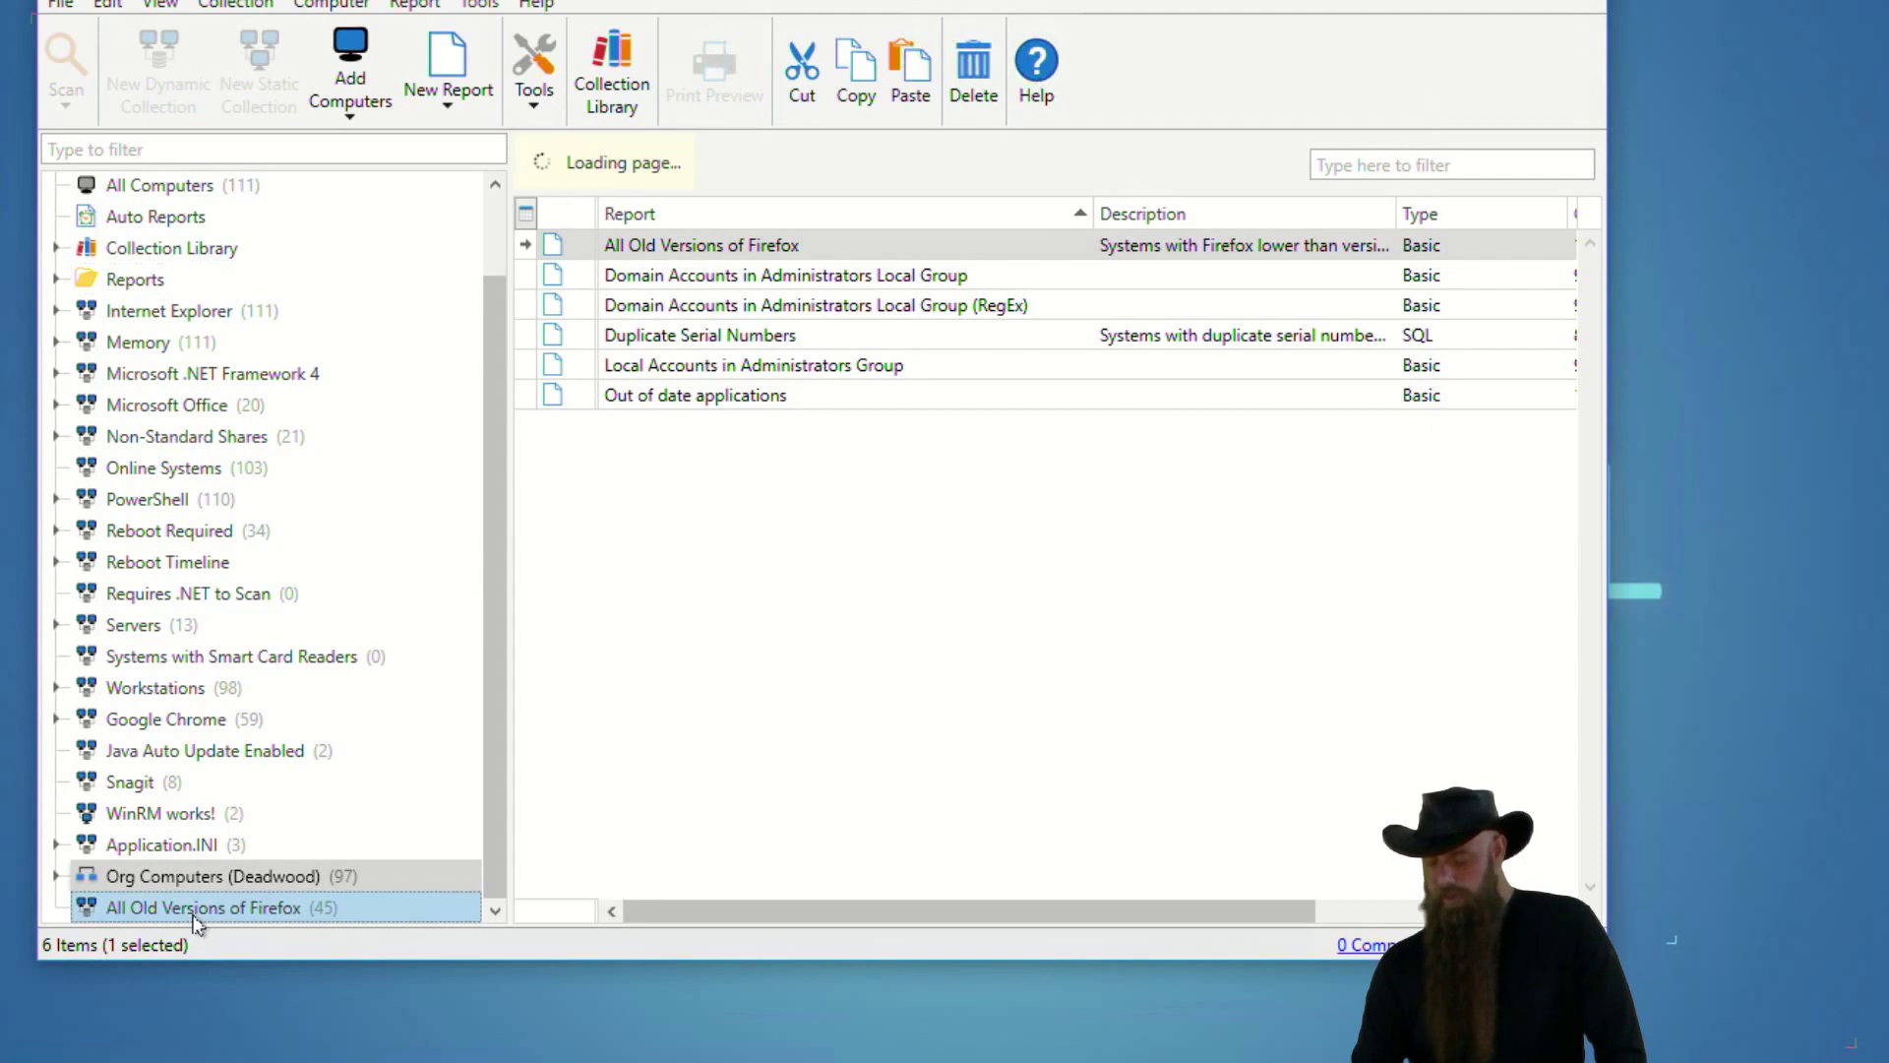
{"action": "left_click_drag", "start_coordinate": [194, 915], "coordinate": [146, 296]}
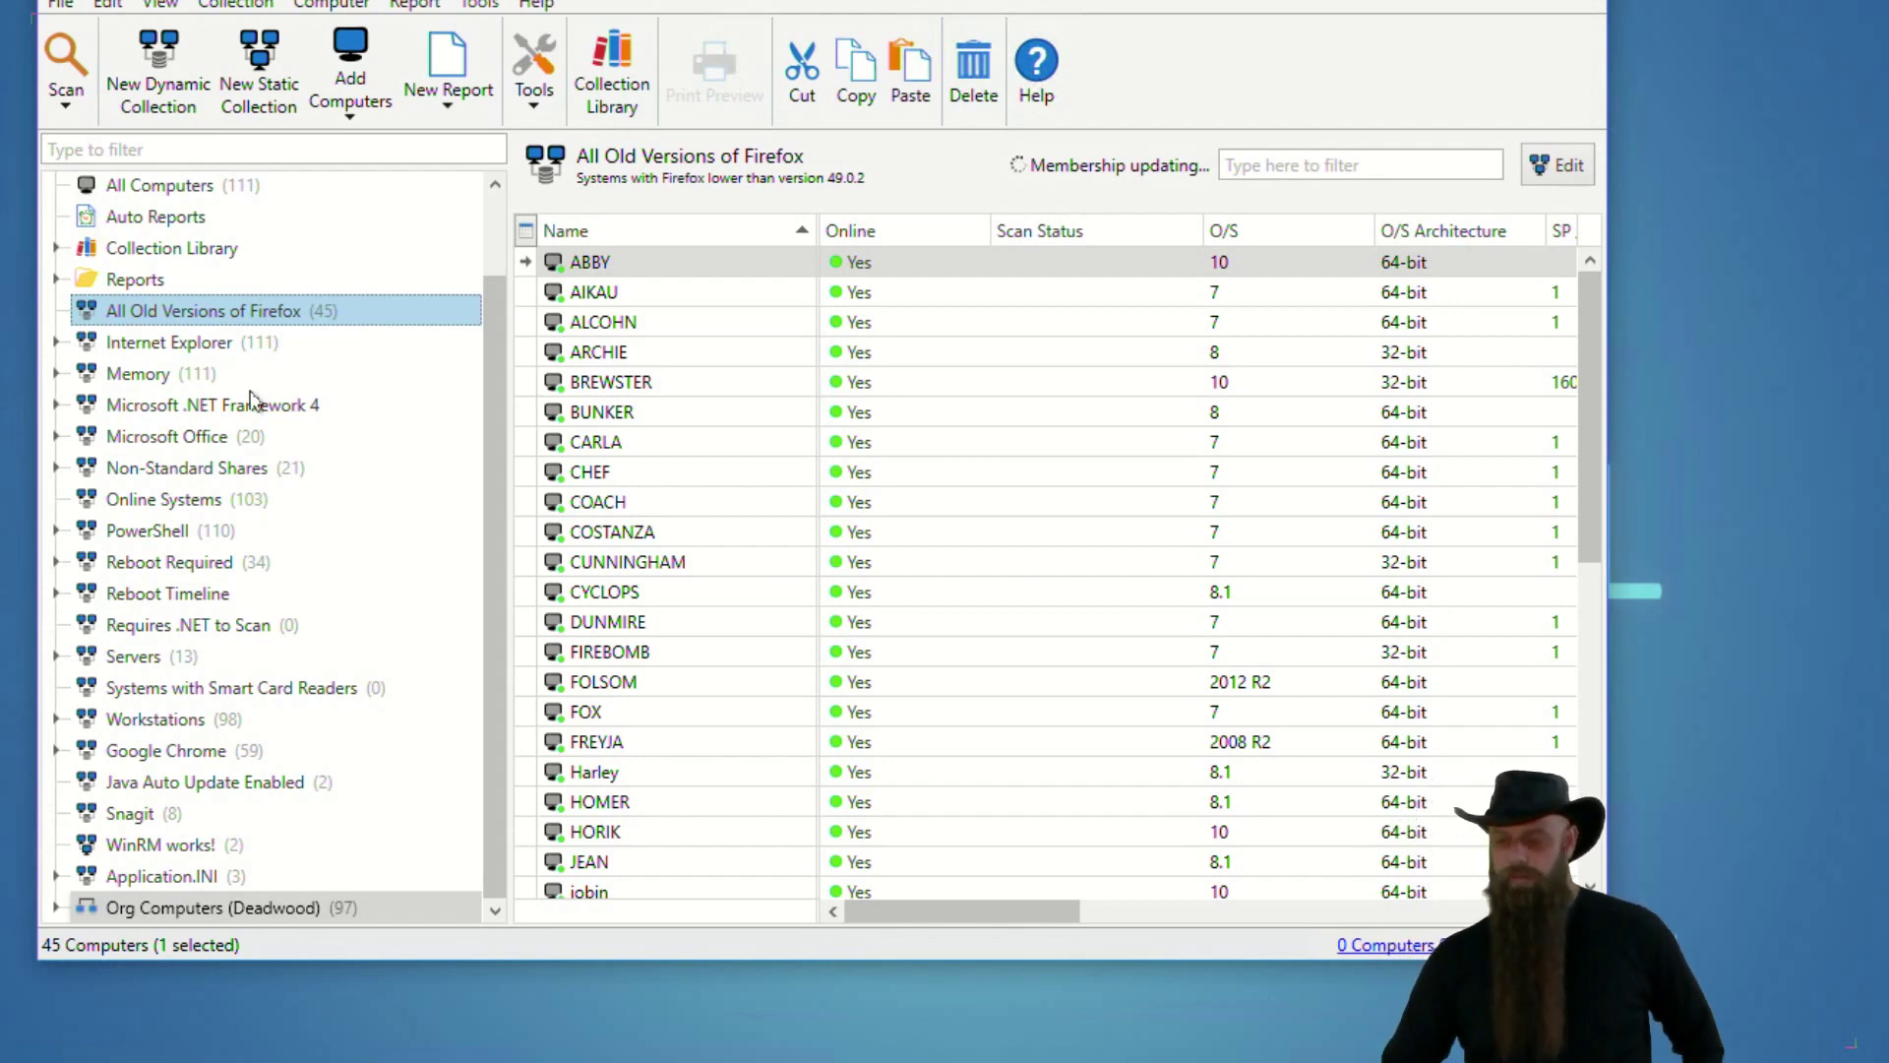
{"action": "double_click", "coordinate": [163, 310]}
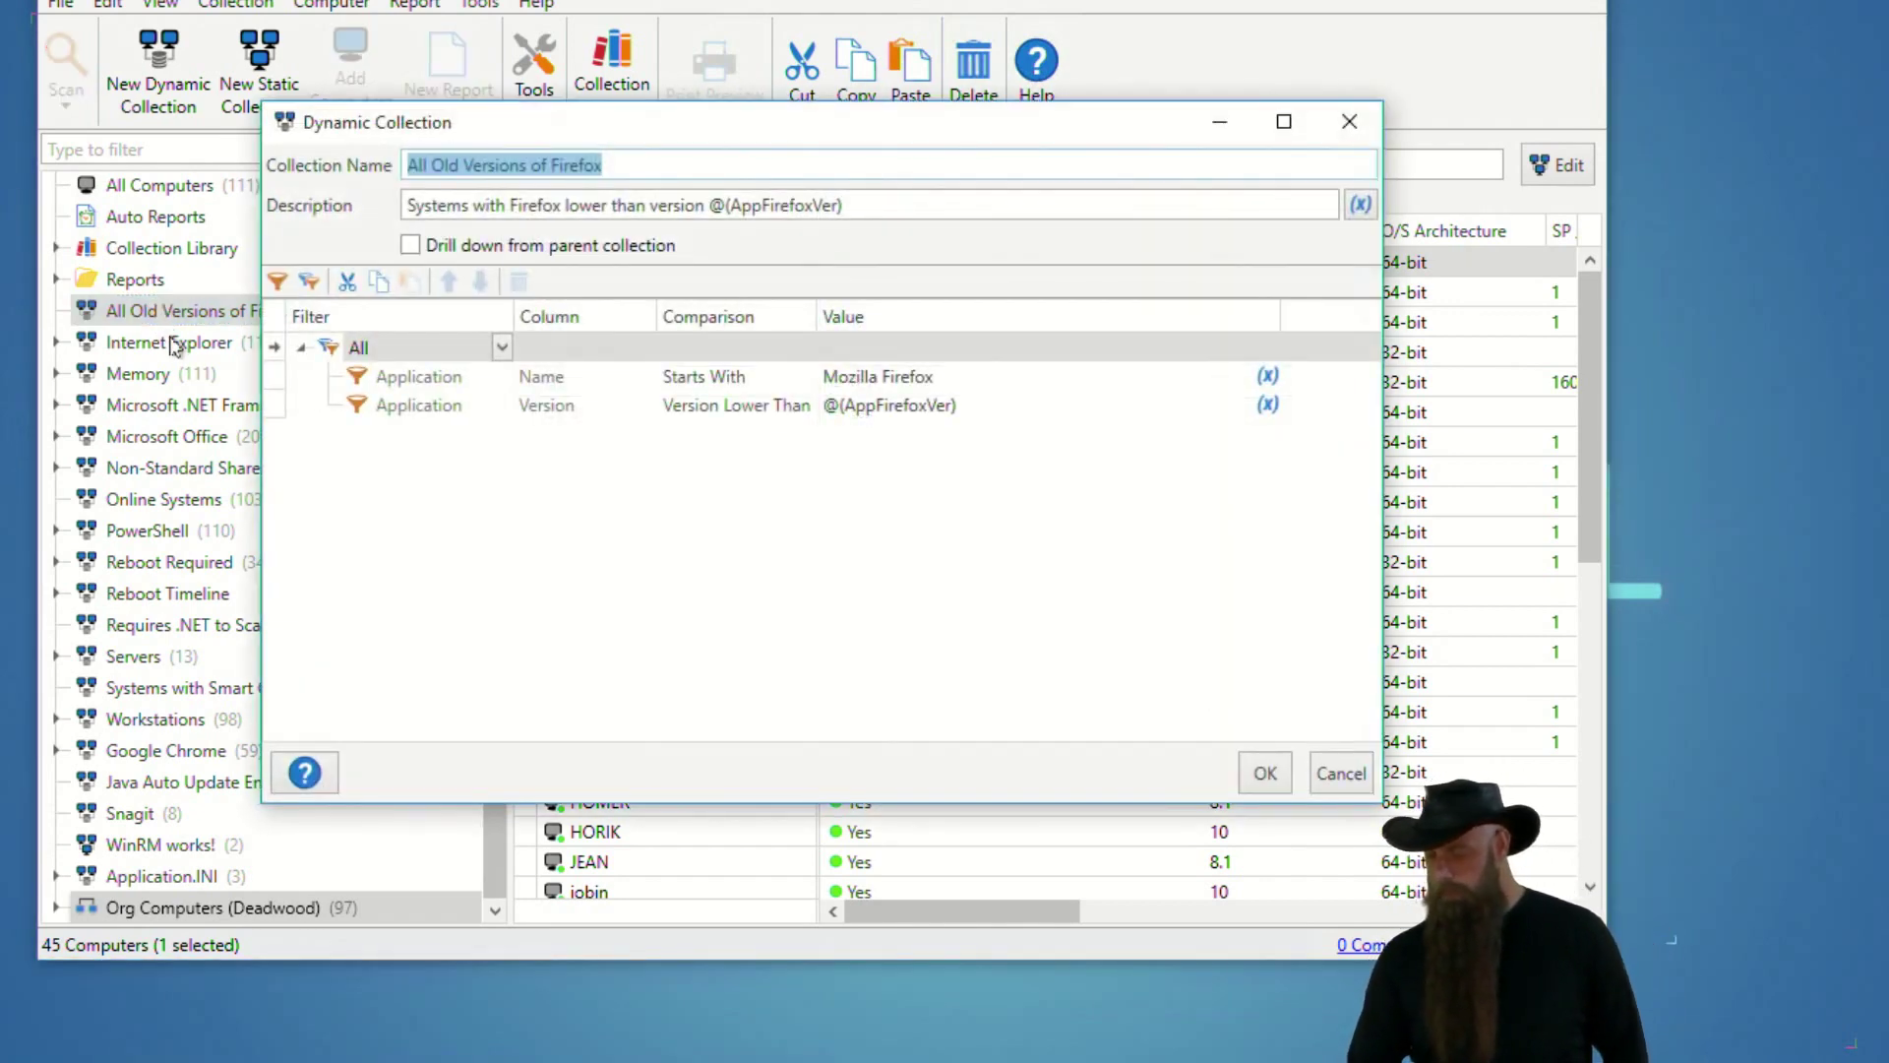
{"action": "left_click", "coordinate": [1337, 771]}
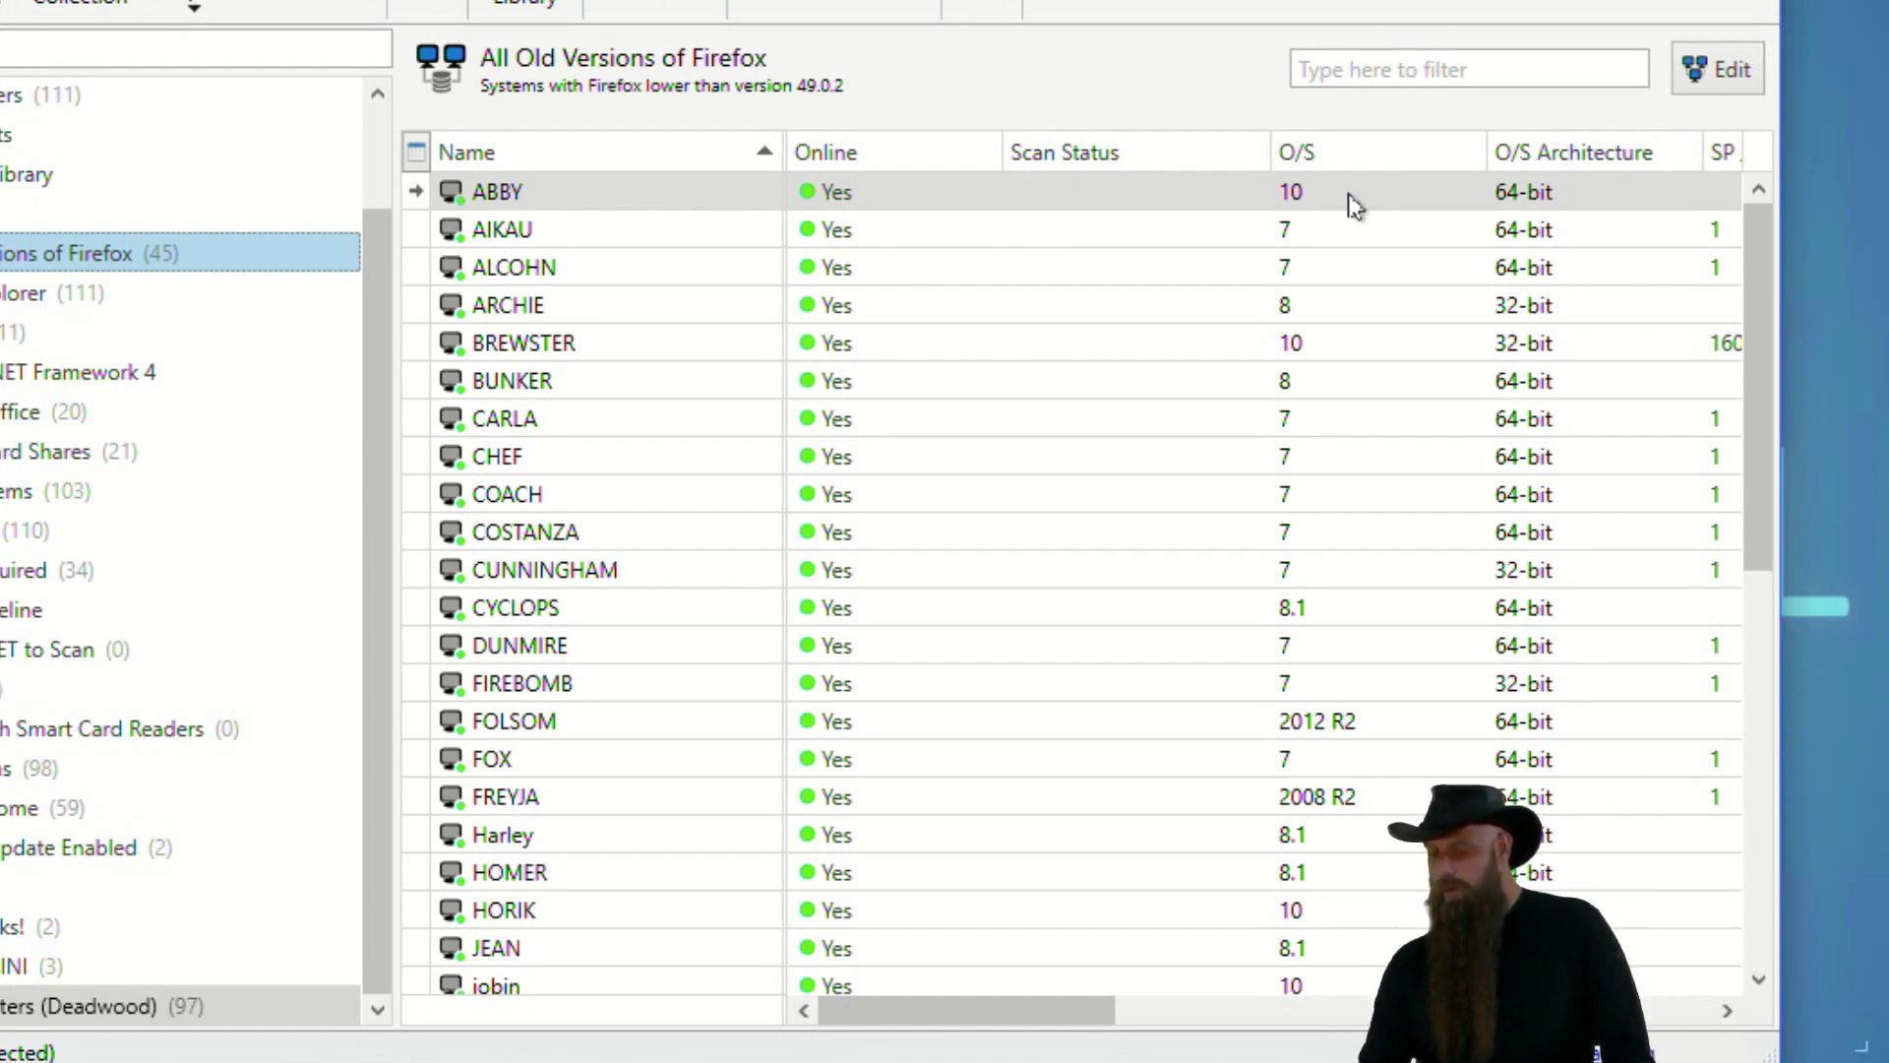
Review the Collection Page column settings and browse the additional columns available, without adding any.
{"action": "left_click", "coordinate": [416, 156]}
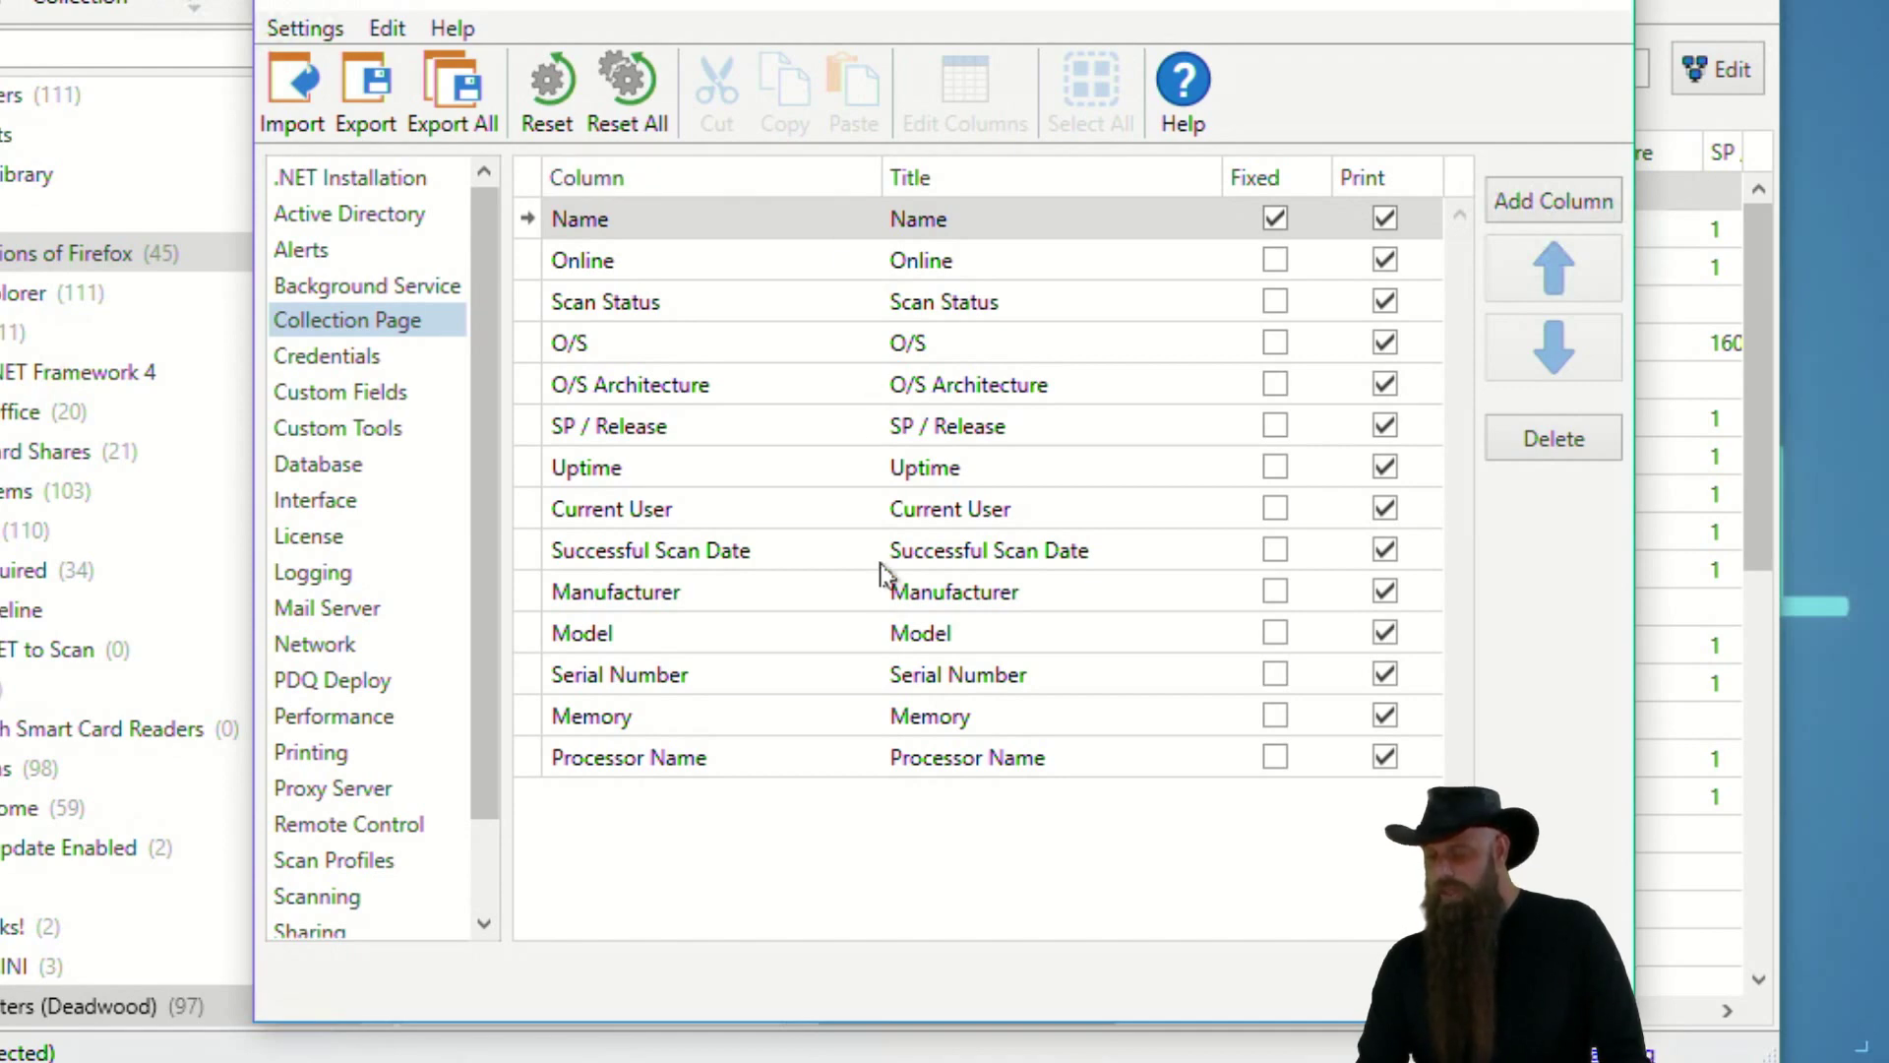
{"action": "left_click", "coordinate": [1542, 209]}
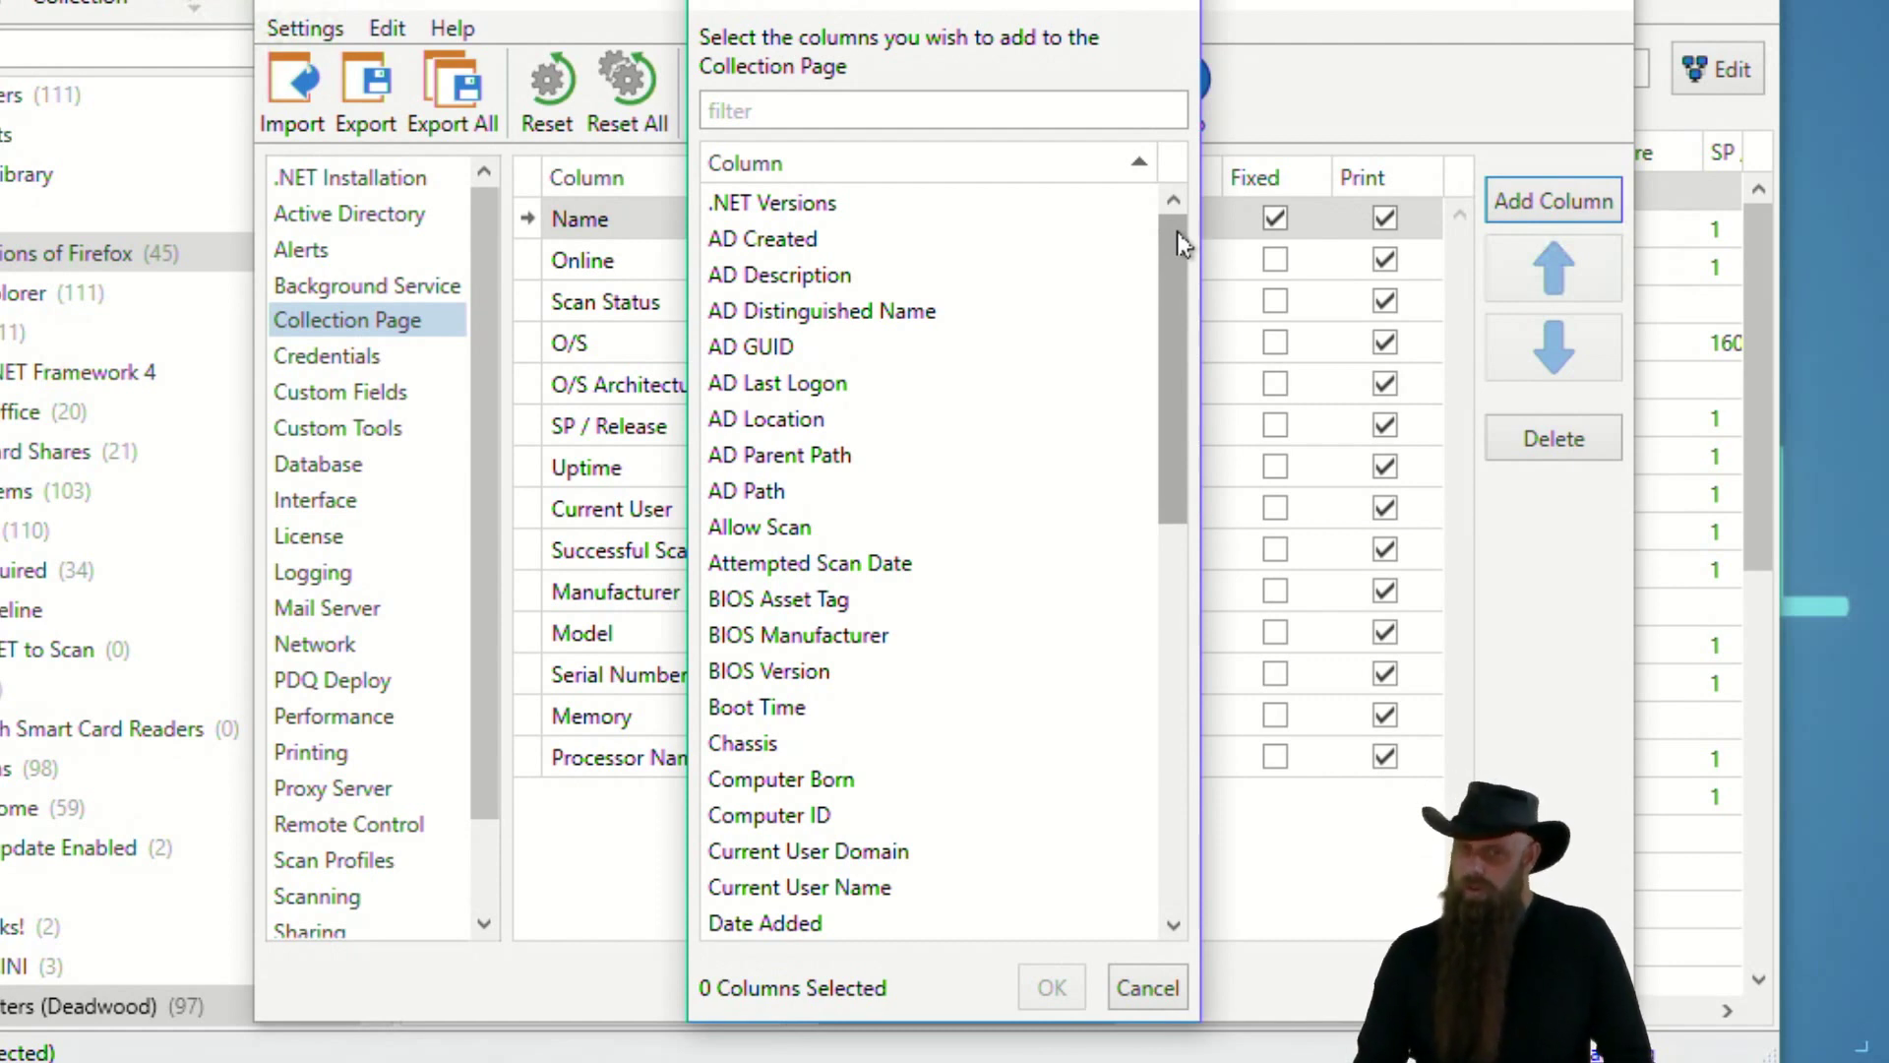
{"action": "left_click_drag", "start_coordinate": [1180, 246], "coordinate": [1144, 686]}
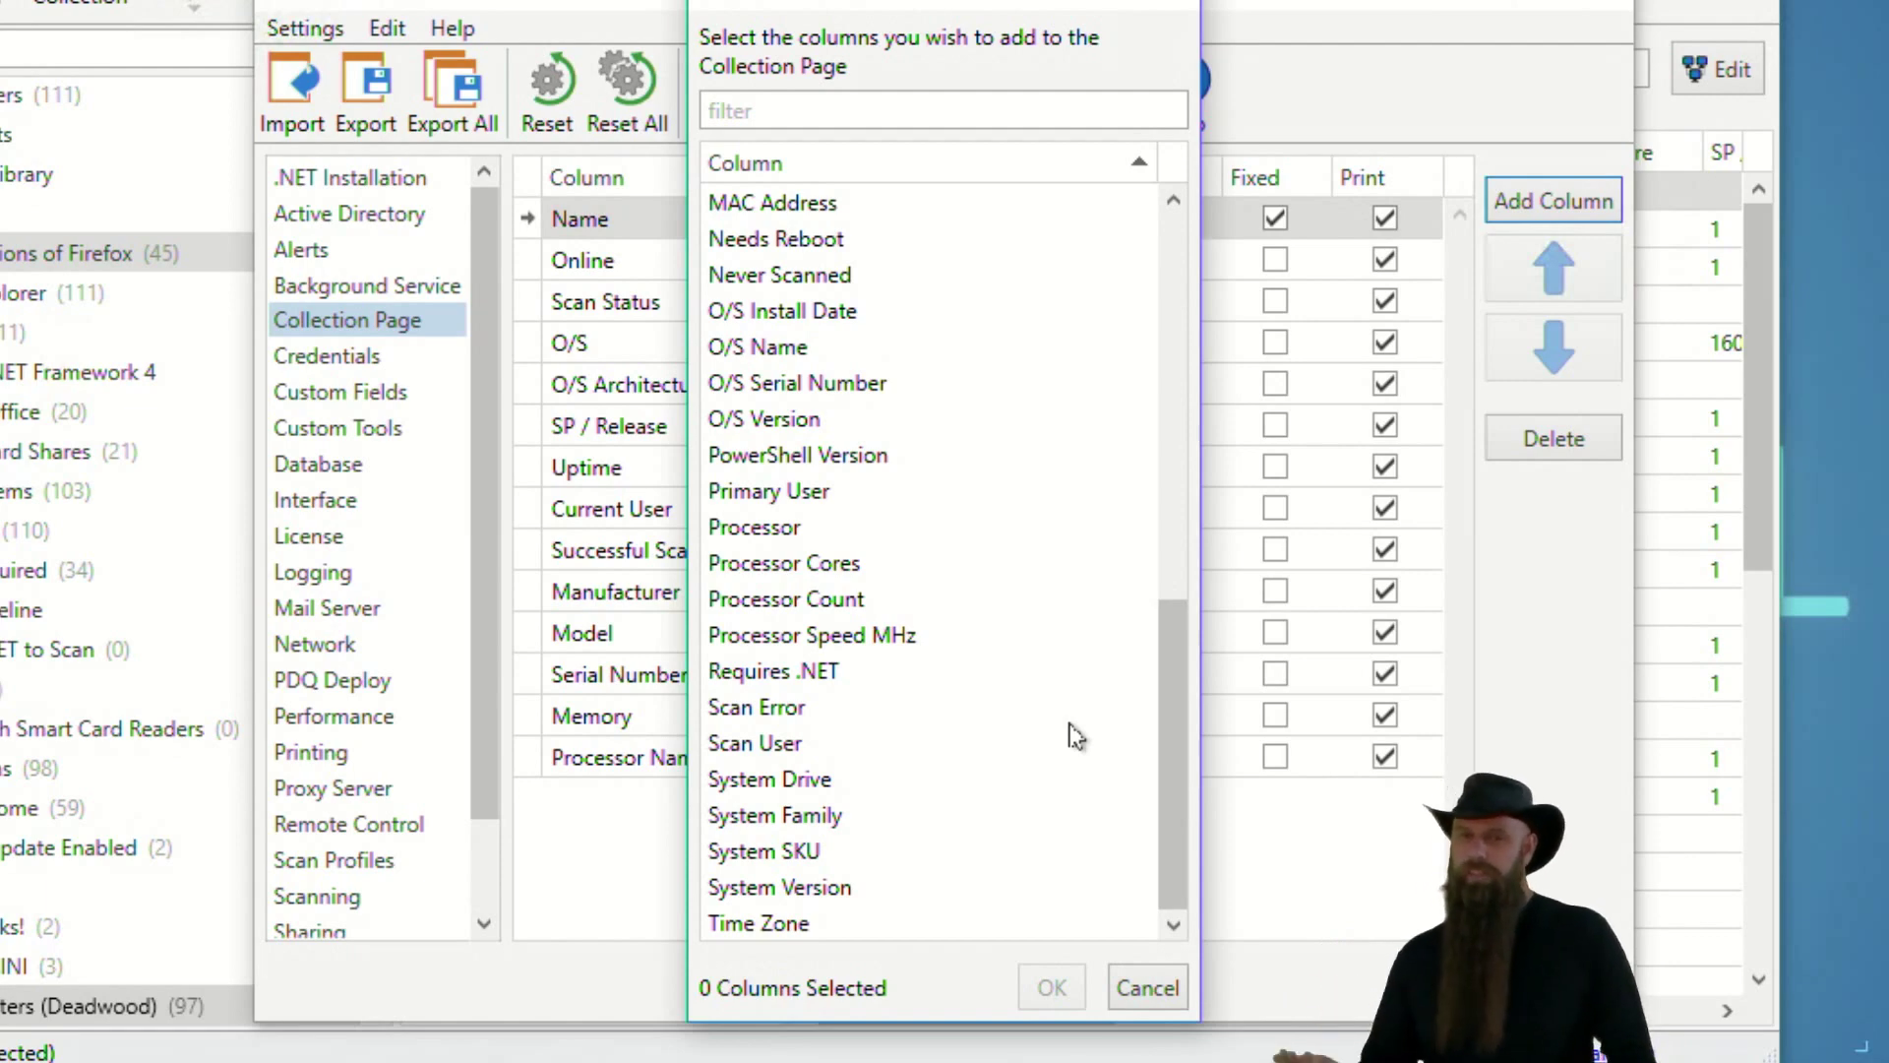
{"action": "left_click", "coordinate": [1146, 988]}
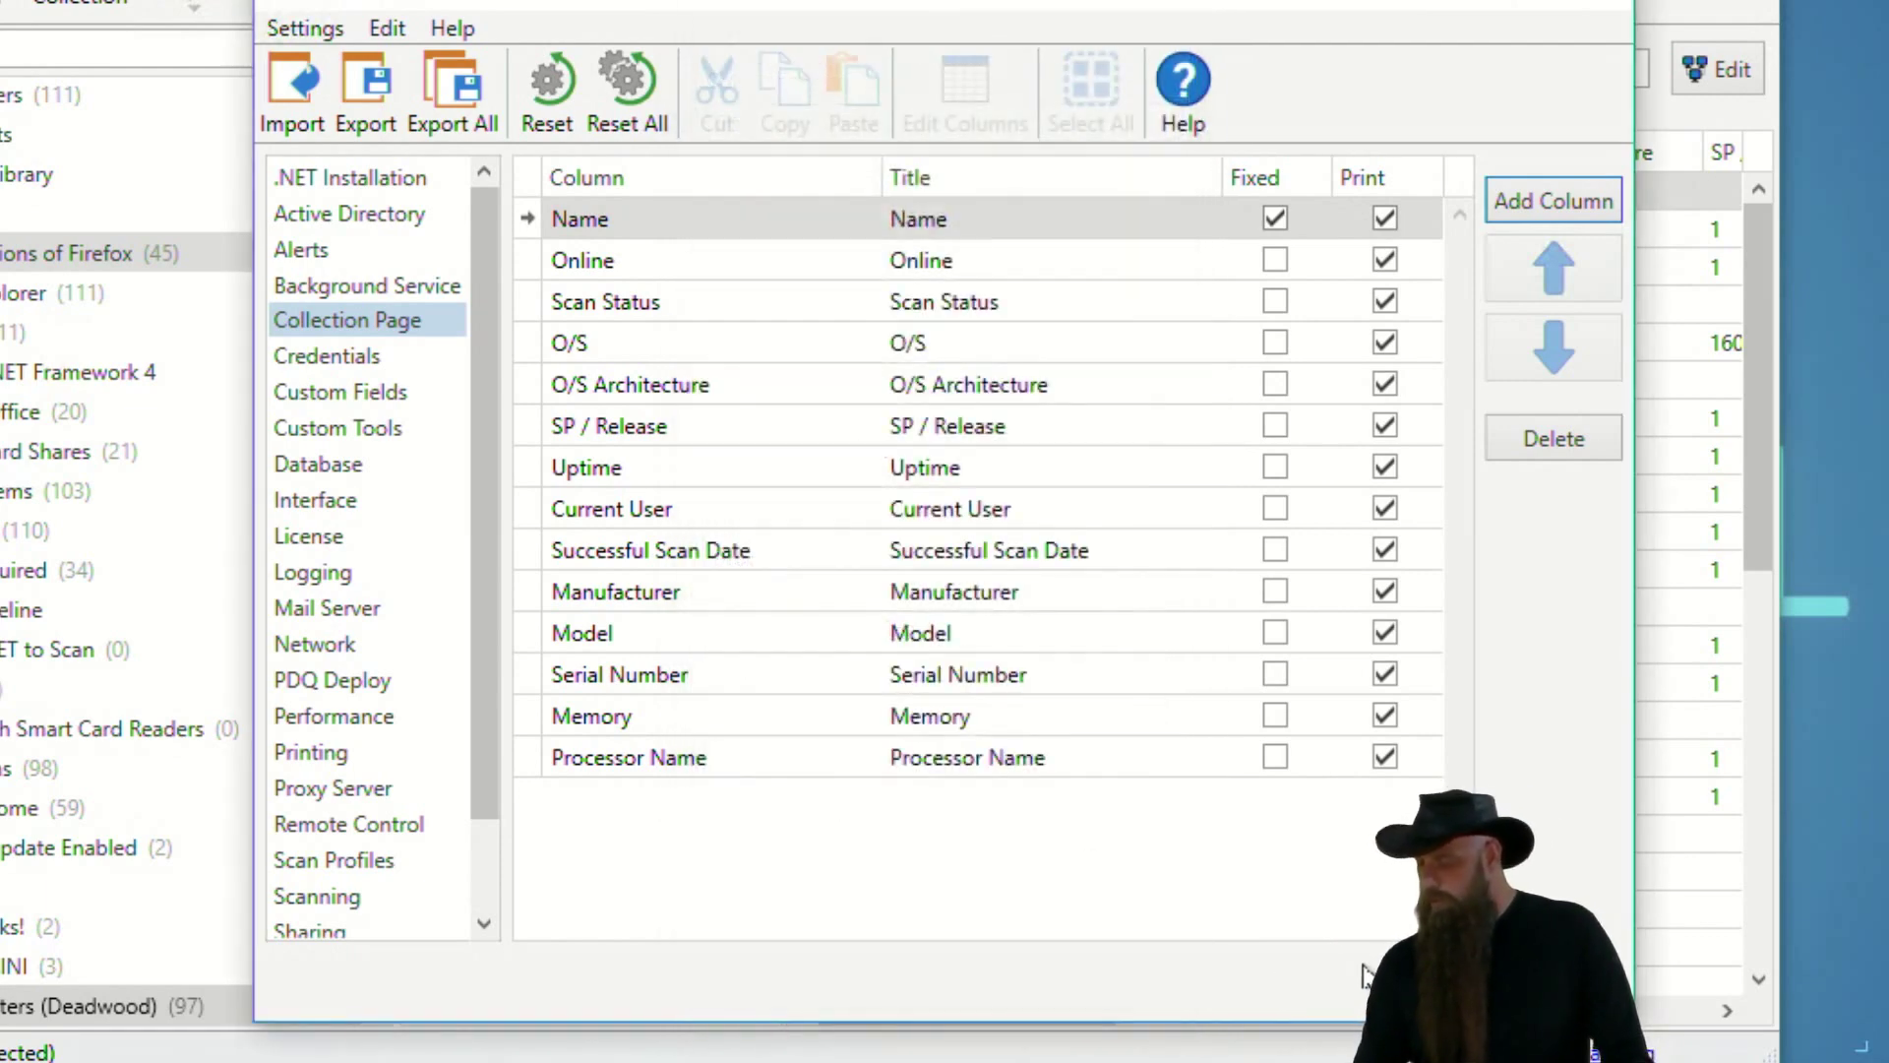
{"action": "key", "text": "Return"}
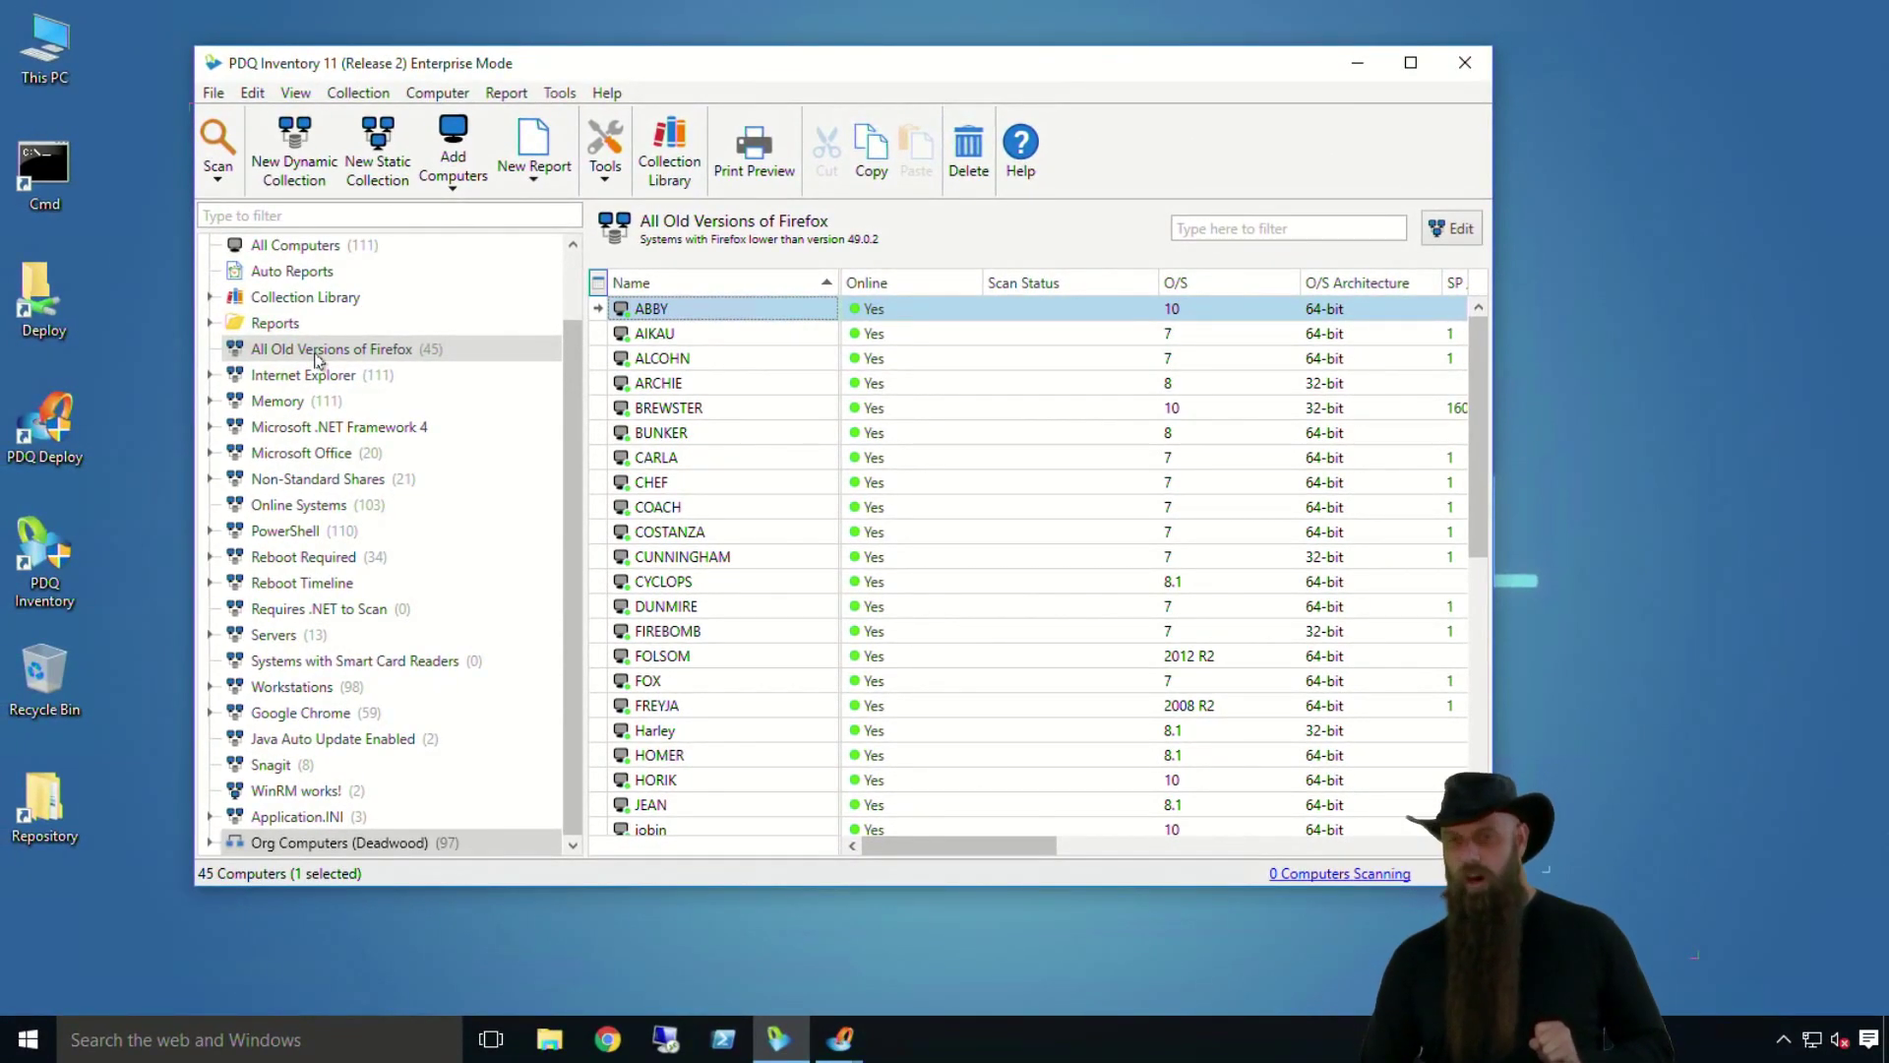
Duplicate the All Old Versions of Firefox collection and place the copy directly below the original.
{"action": "double_click", "coordinate": [317, 353]}
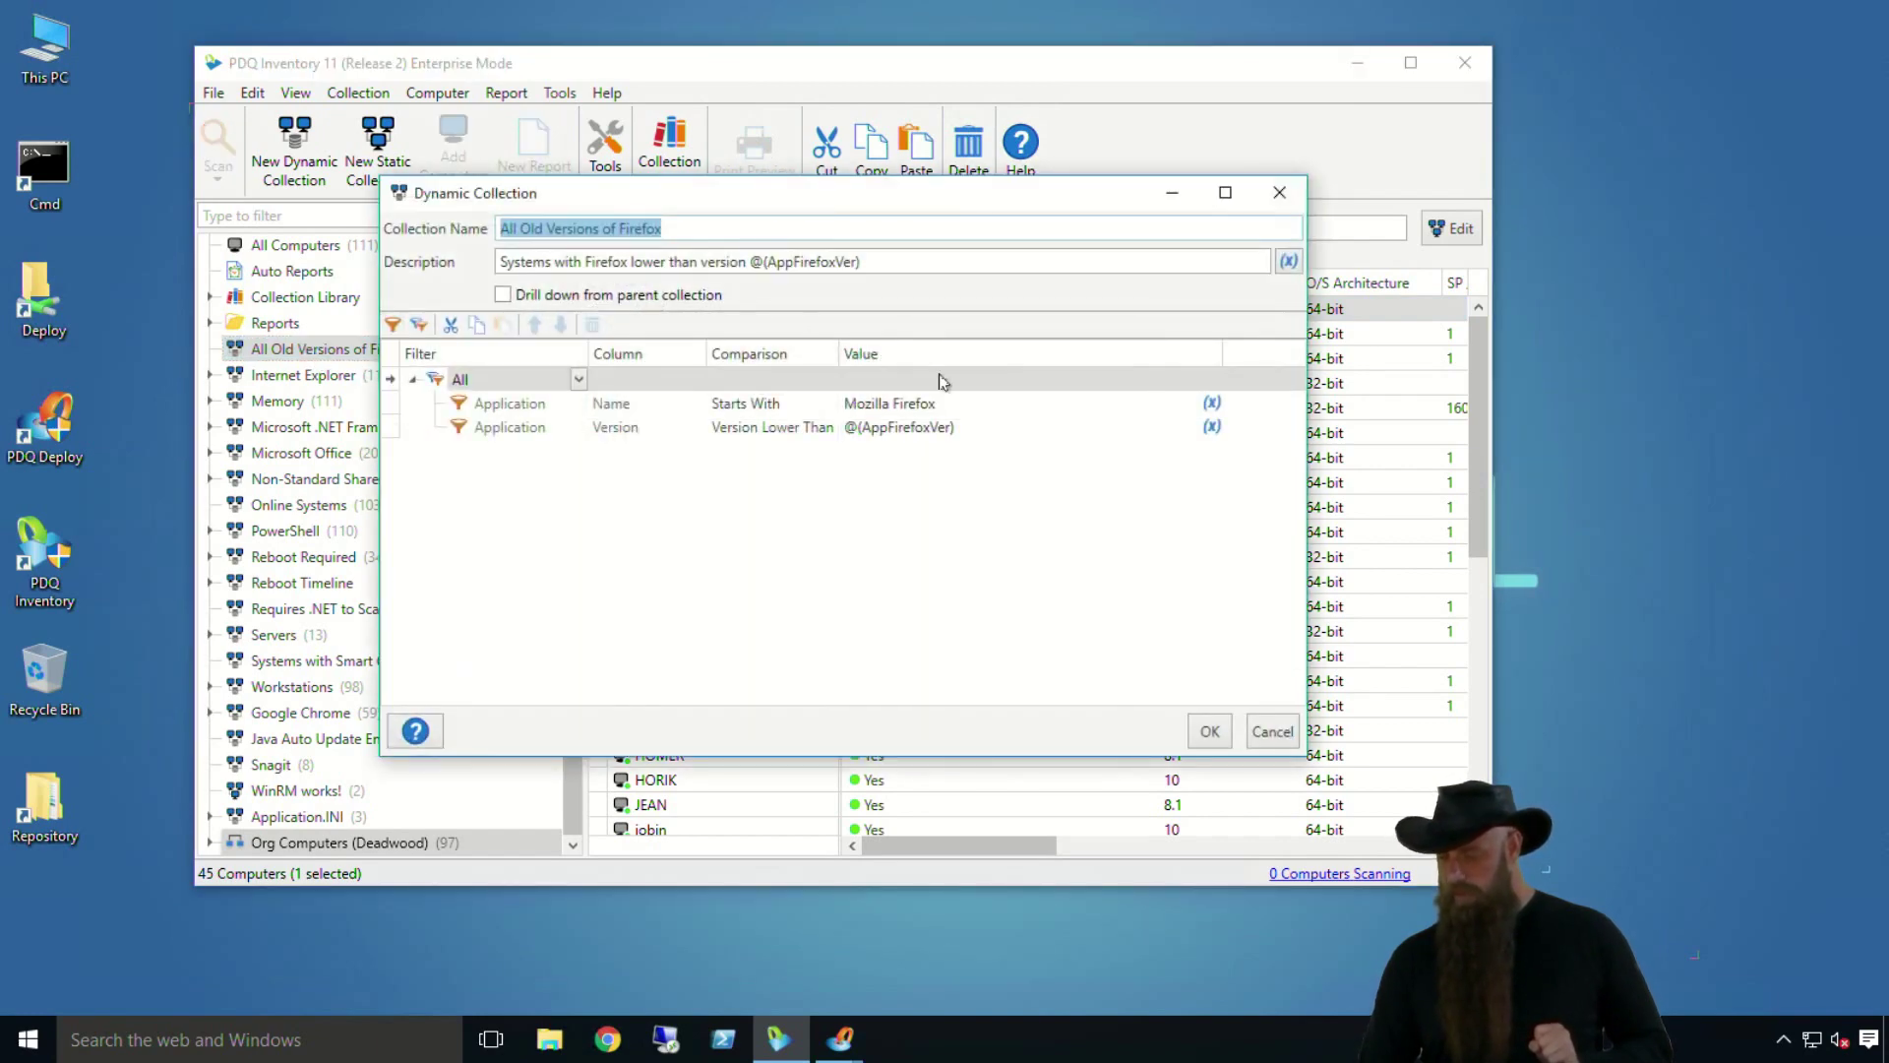
{"action": "left_click", "coordinate": [1272, 732]}
{"action": "right_click", "coordinate": [308, 352]}
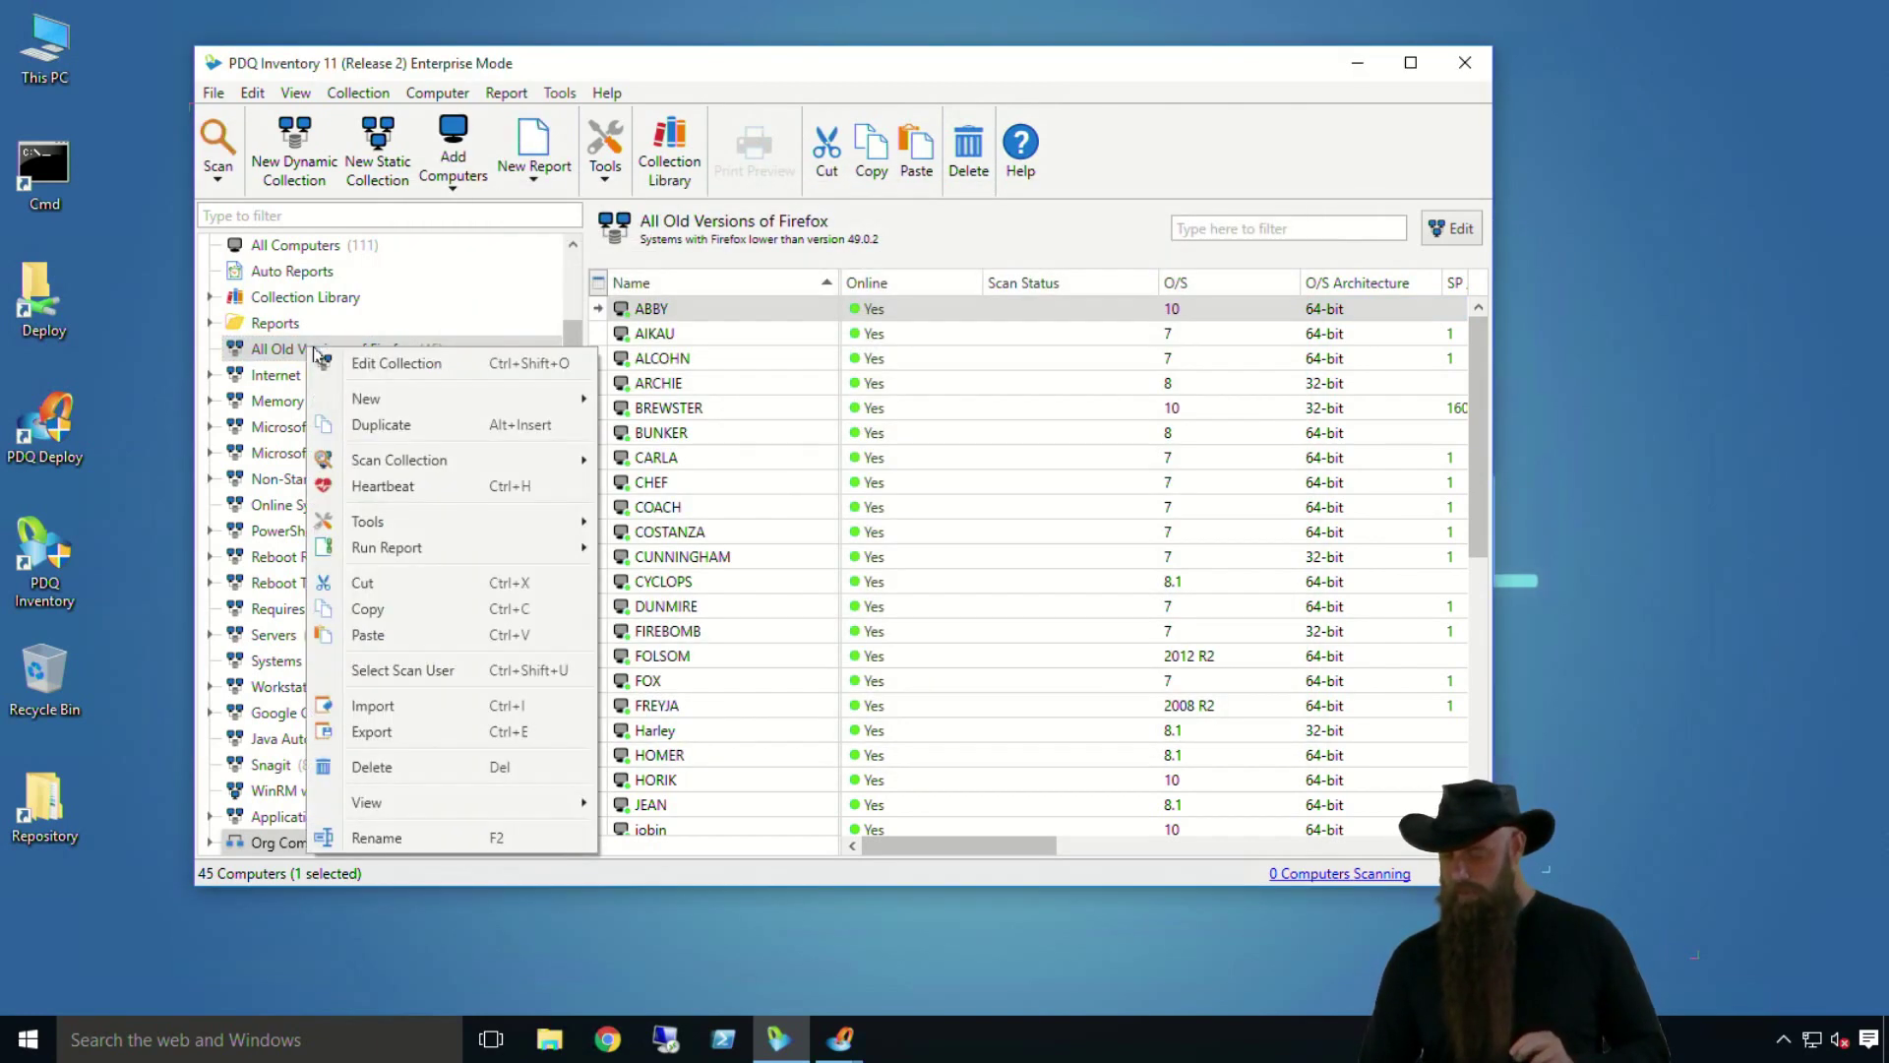
{"action": "left_click", "coordinate": [379, 418]}
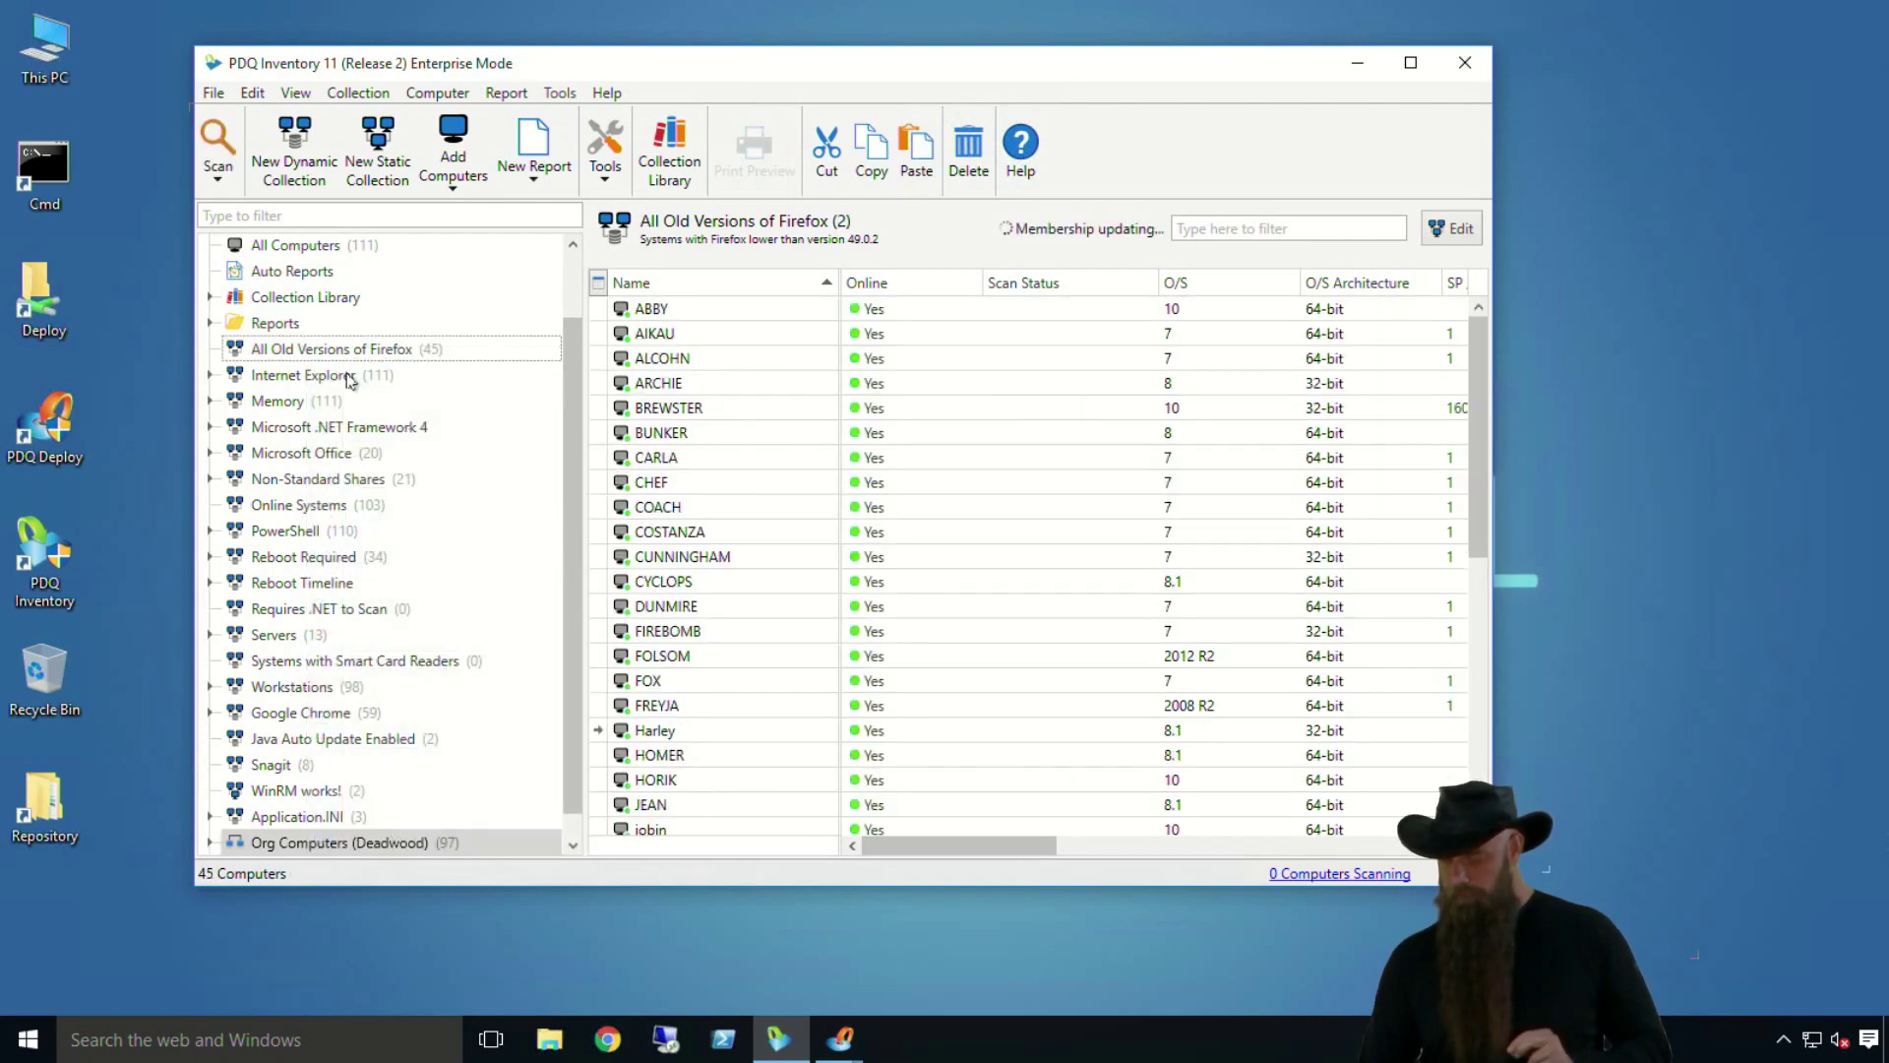
{"action": "left_click_drag", "start_coordinate": [310, 843], "coordinate": [303, 336]}
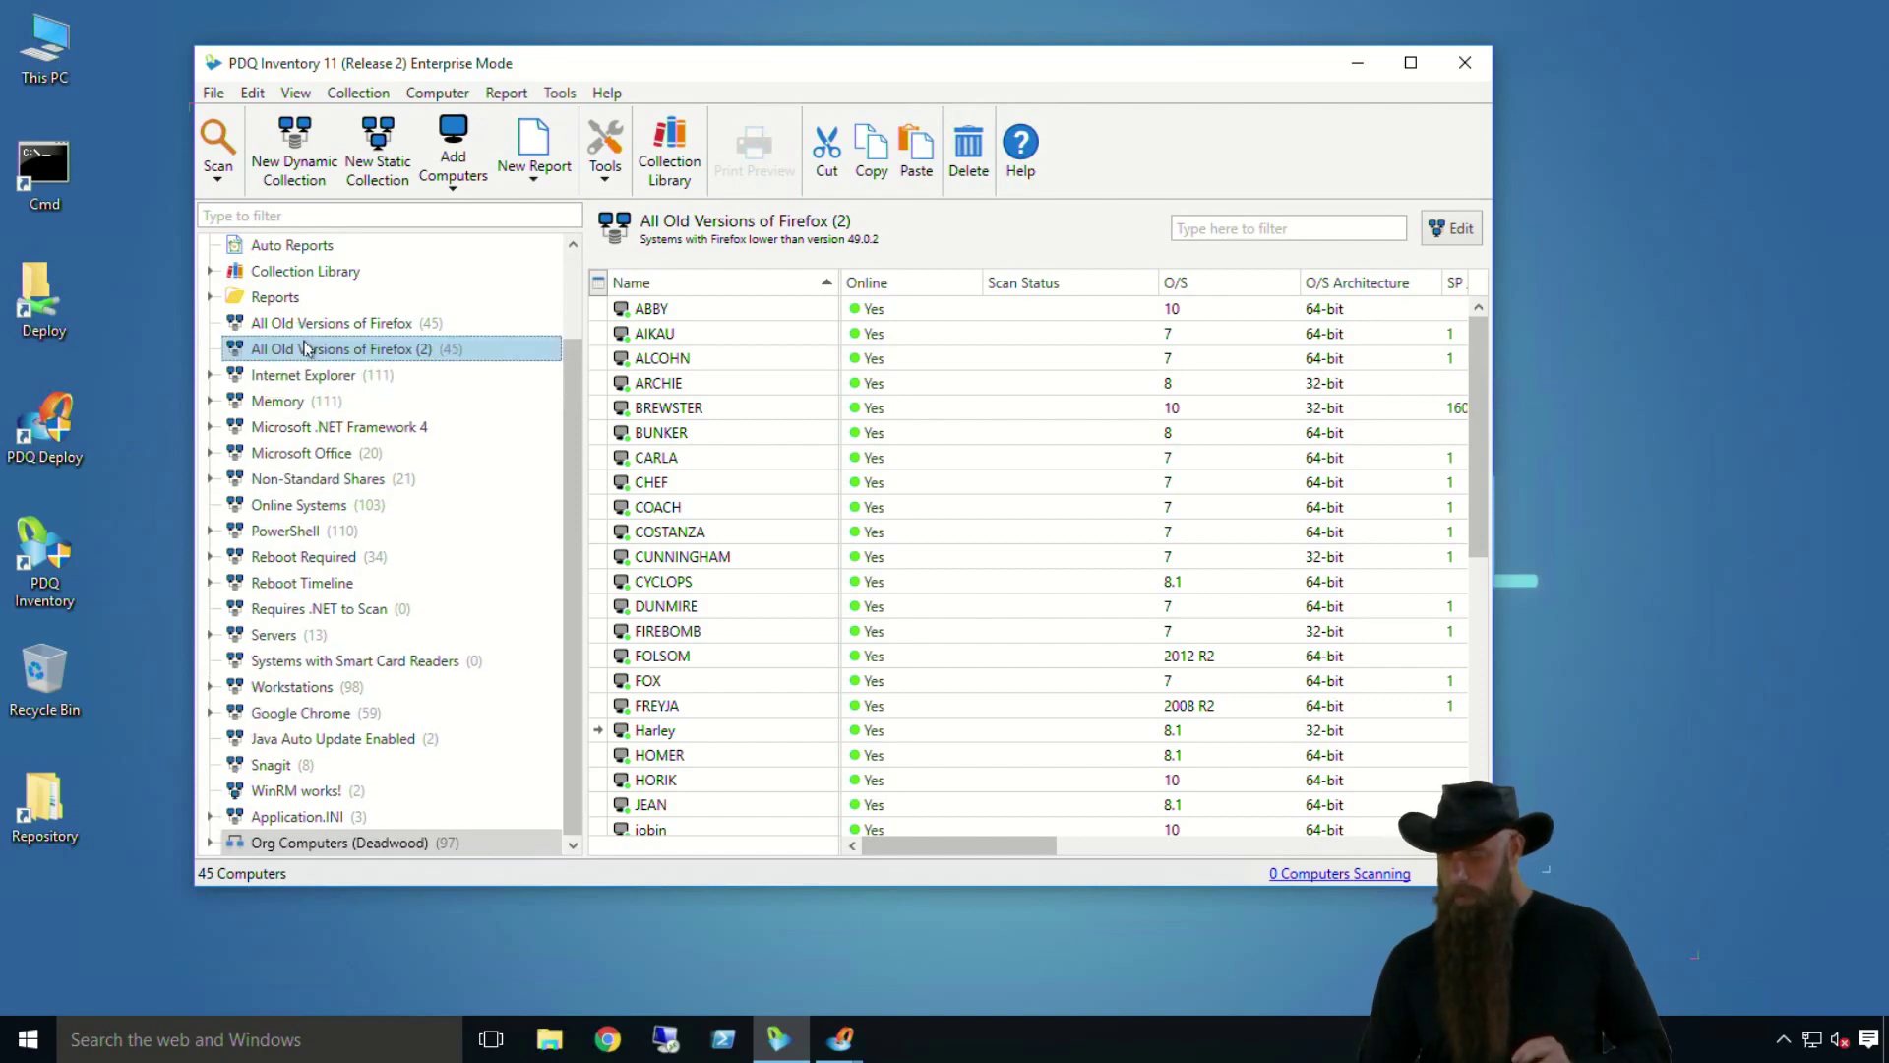
Open the duplicated collection's definition and change its name to Firefox 49.0.1.
{"action": "double_click", "coordinate": [305, 348]}
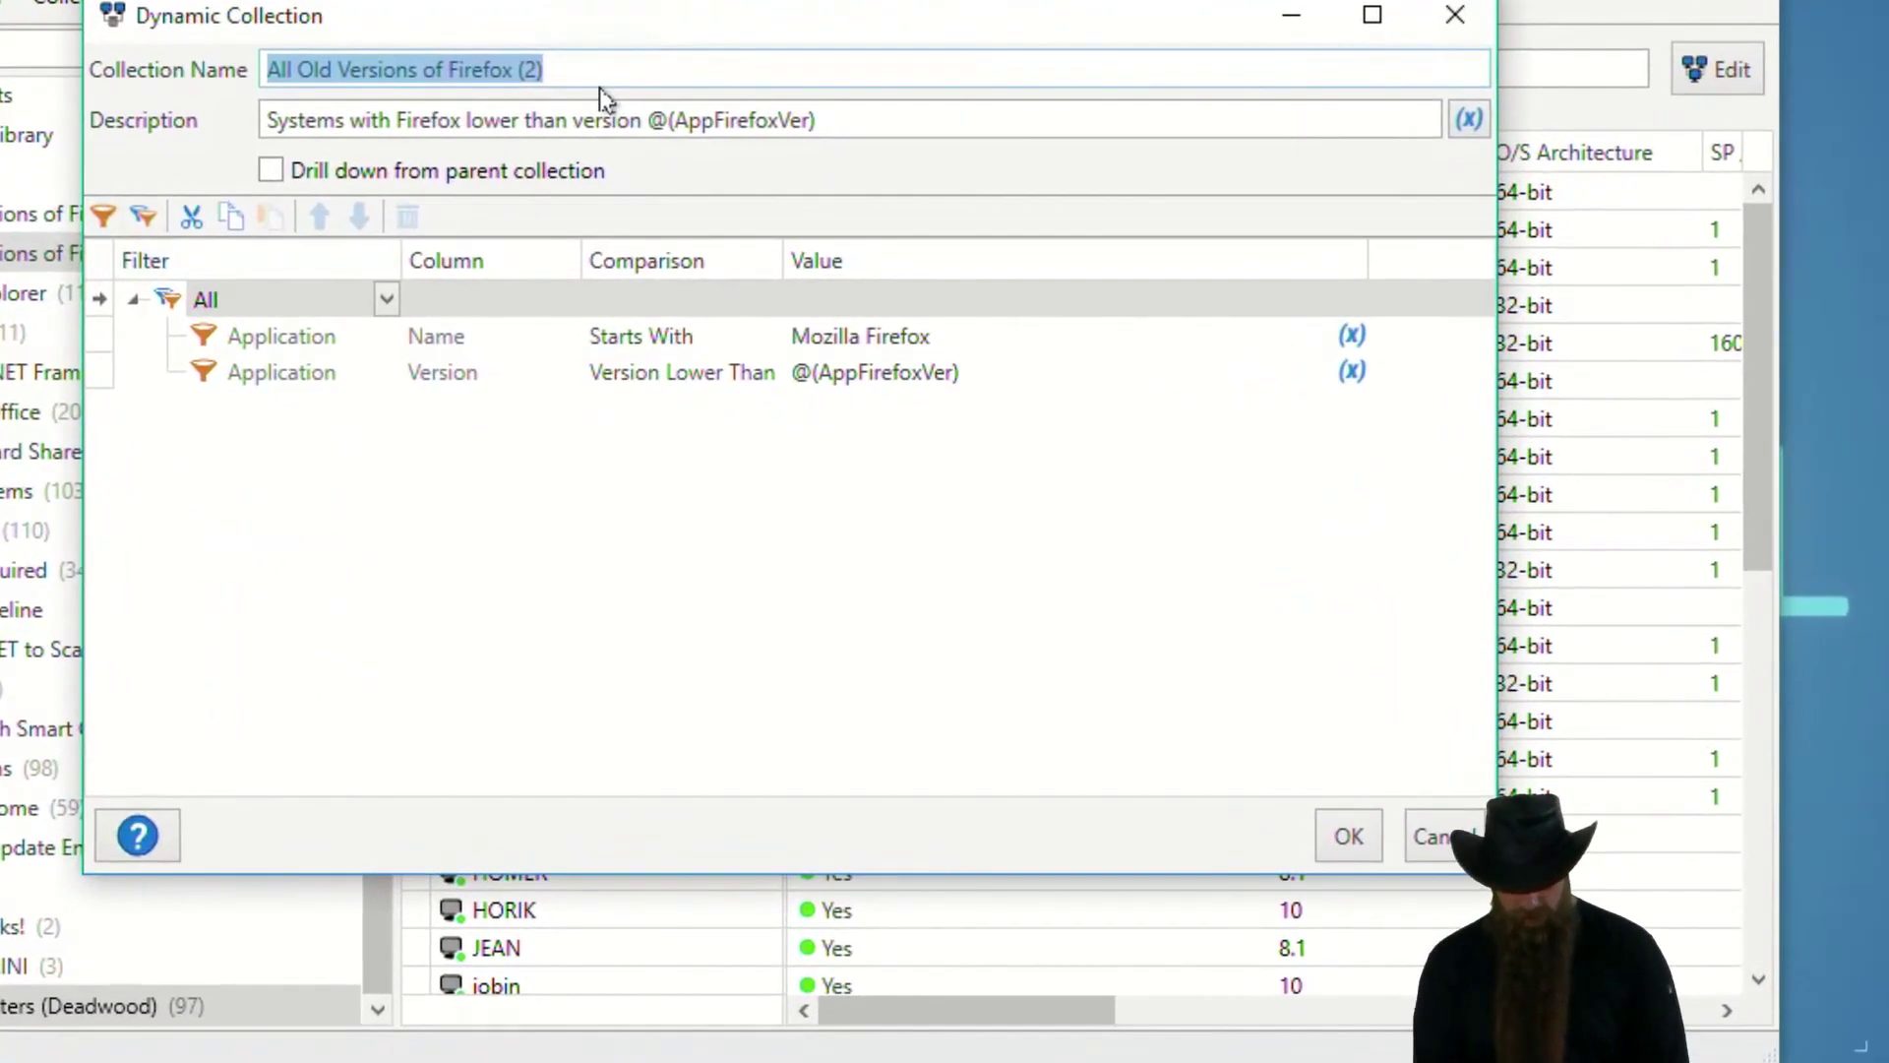
{"action": "type", "text": "Firefox "}
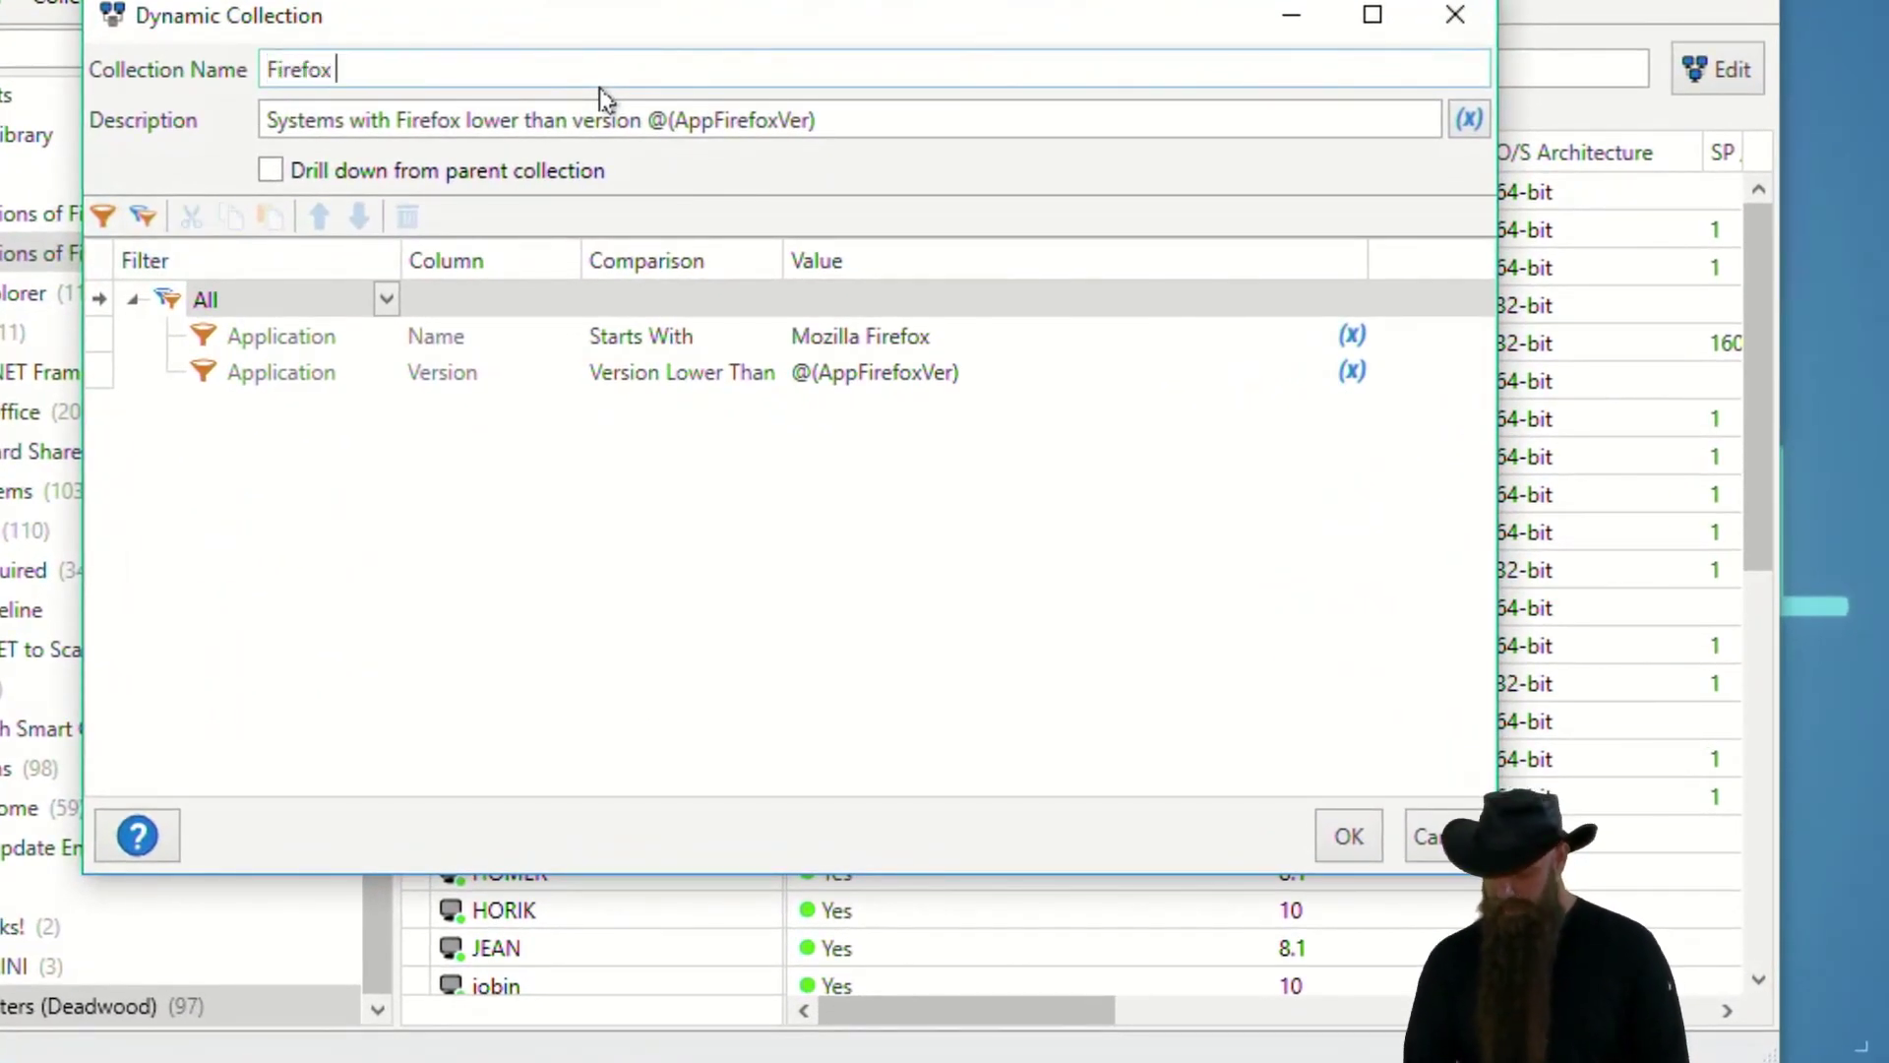
{"action": "type", "text": "49.0.1"}
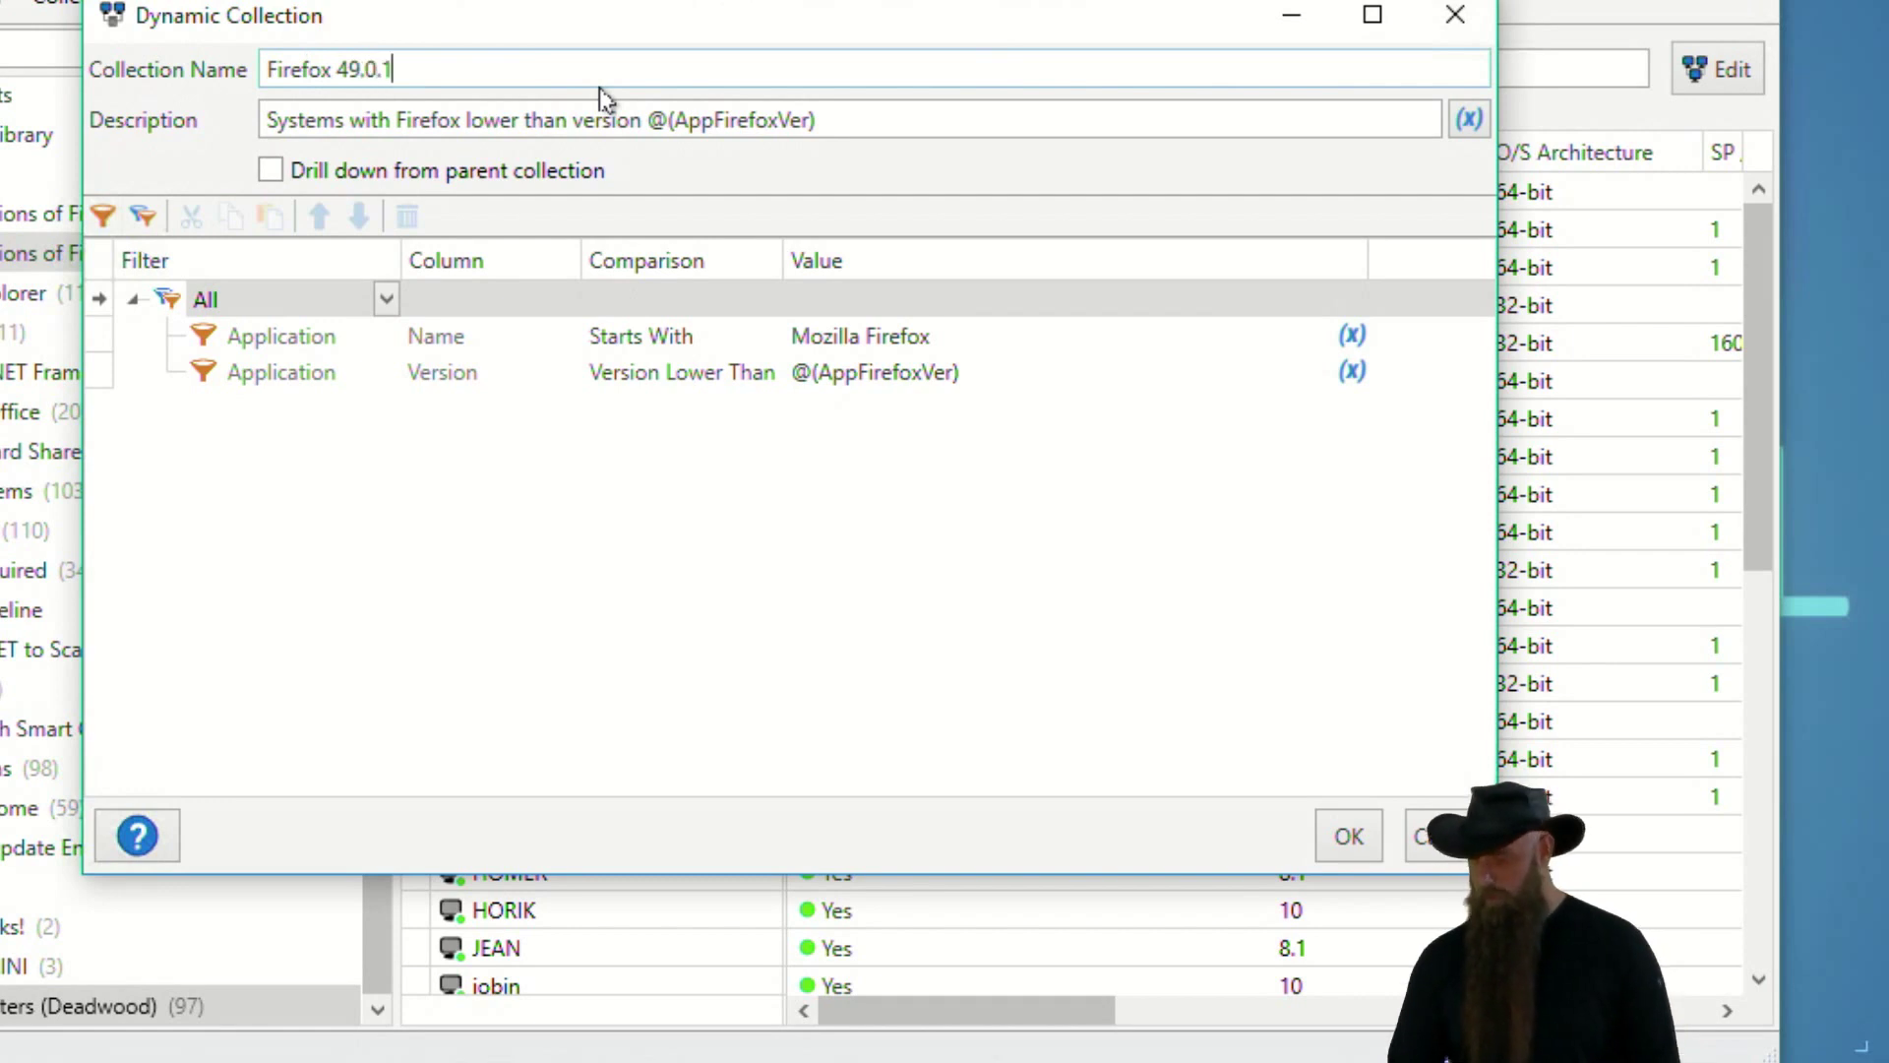
Set the collection's application version filter to Version Equals 49.0.1 and save the definition.
{"action": "left_click", "coordinate": [780, 384]}
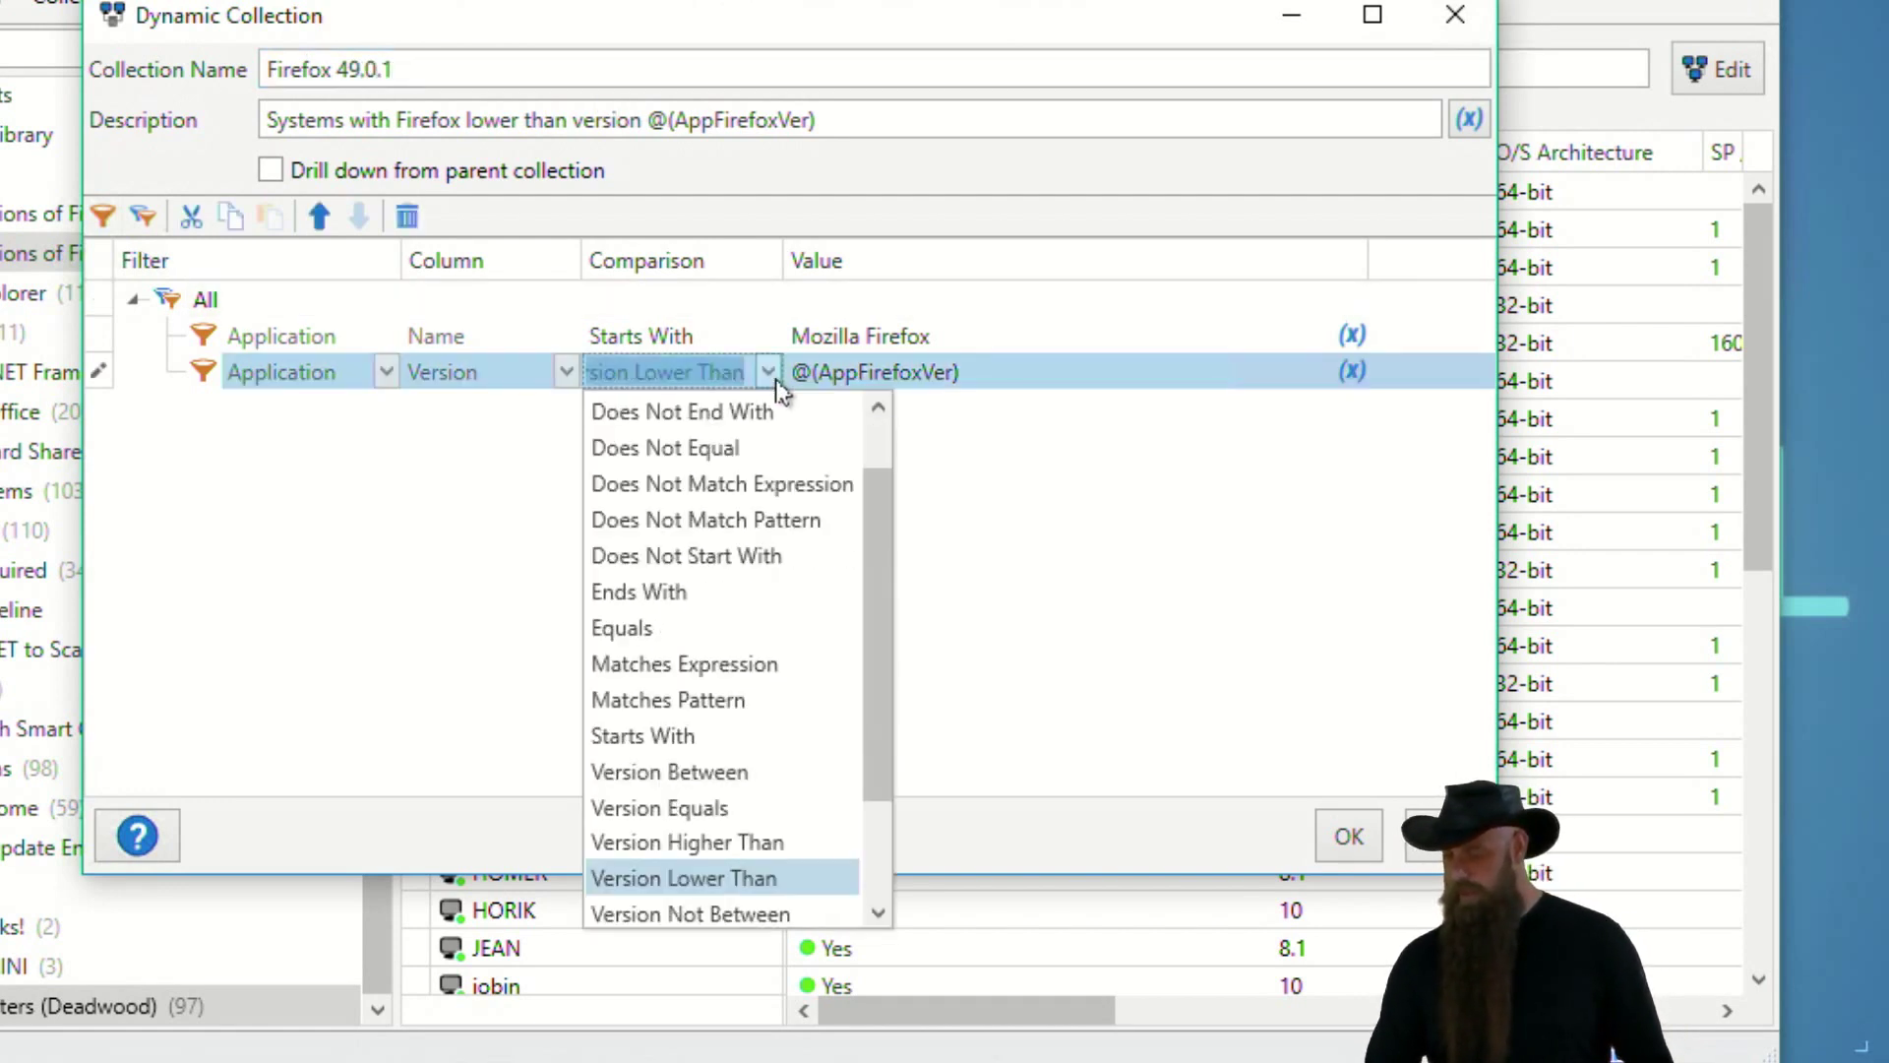
{"action": "scroll", "coordinate": [694, 768], "scroll_direction": "down", "scroll_amount": 2}
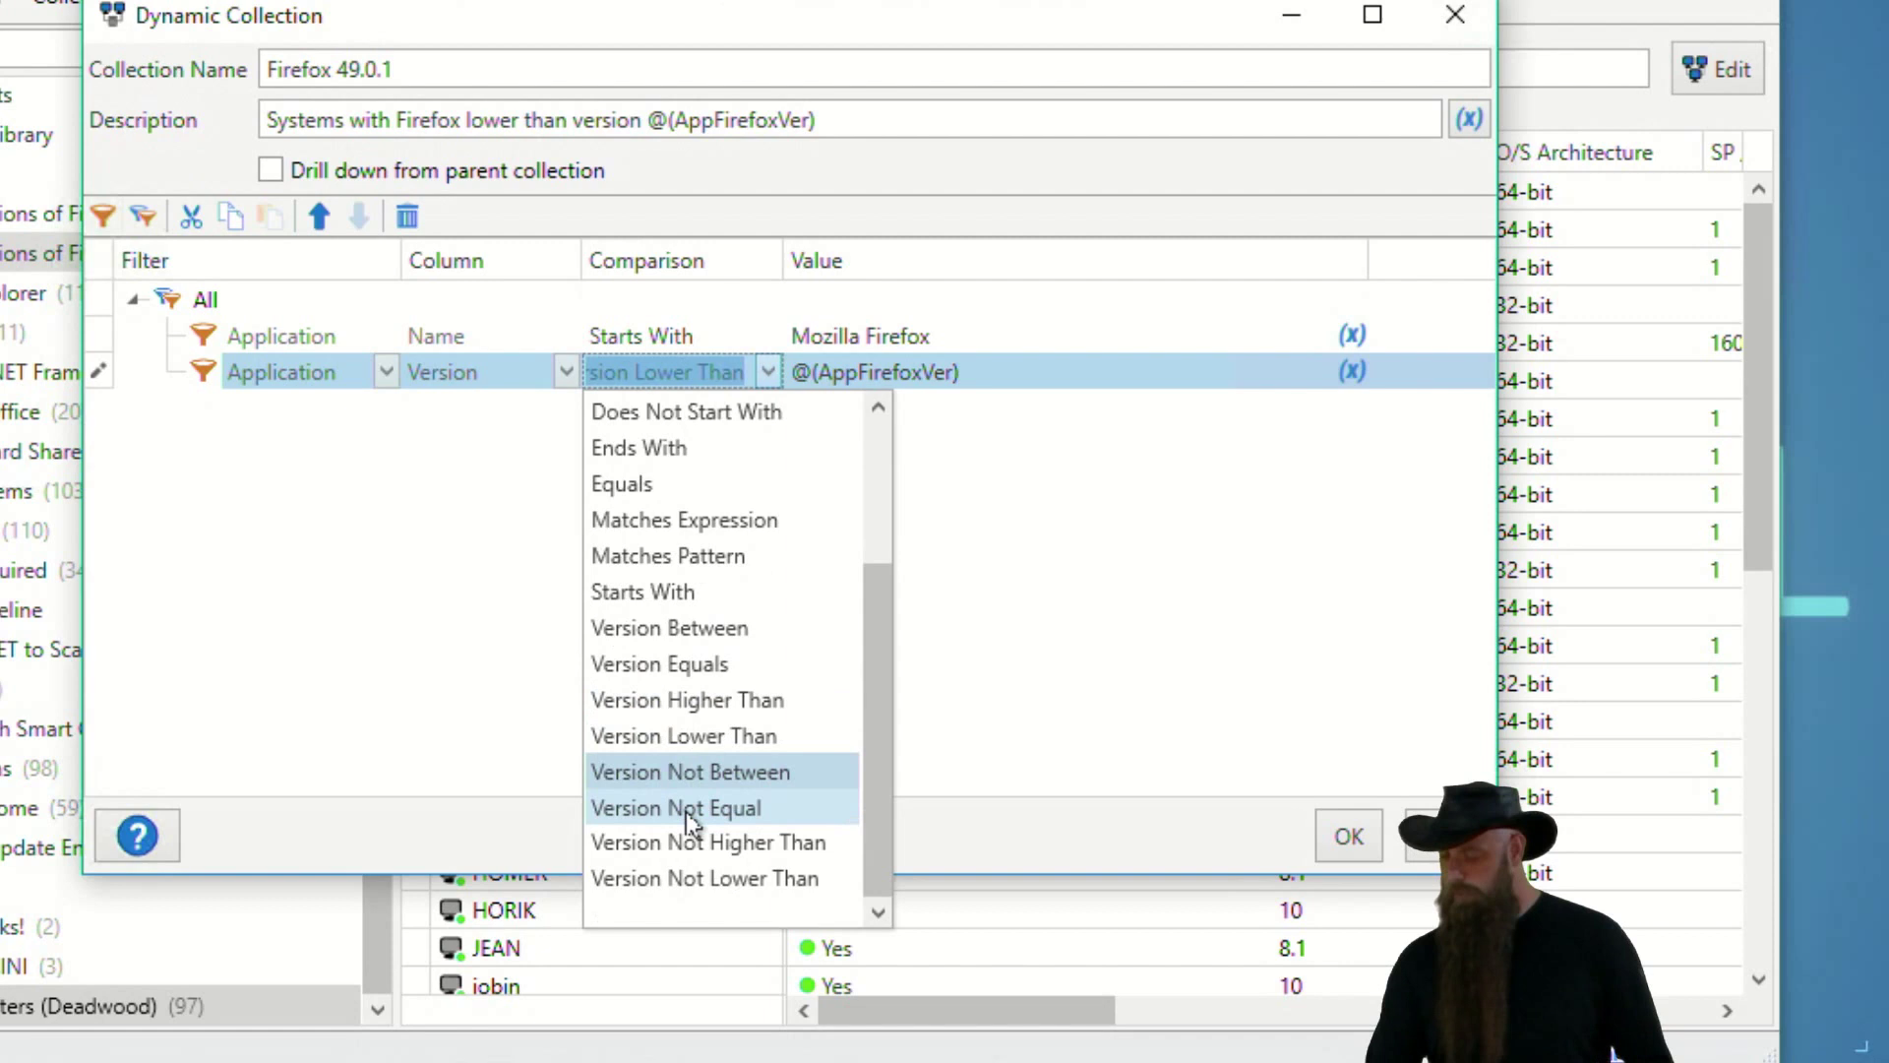
{"action": "left_click", "coordinate": [725, 677]}
{"action": "left_click", "coordinate": [964, 372]}
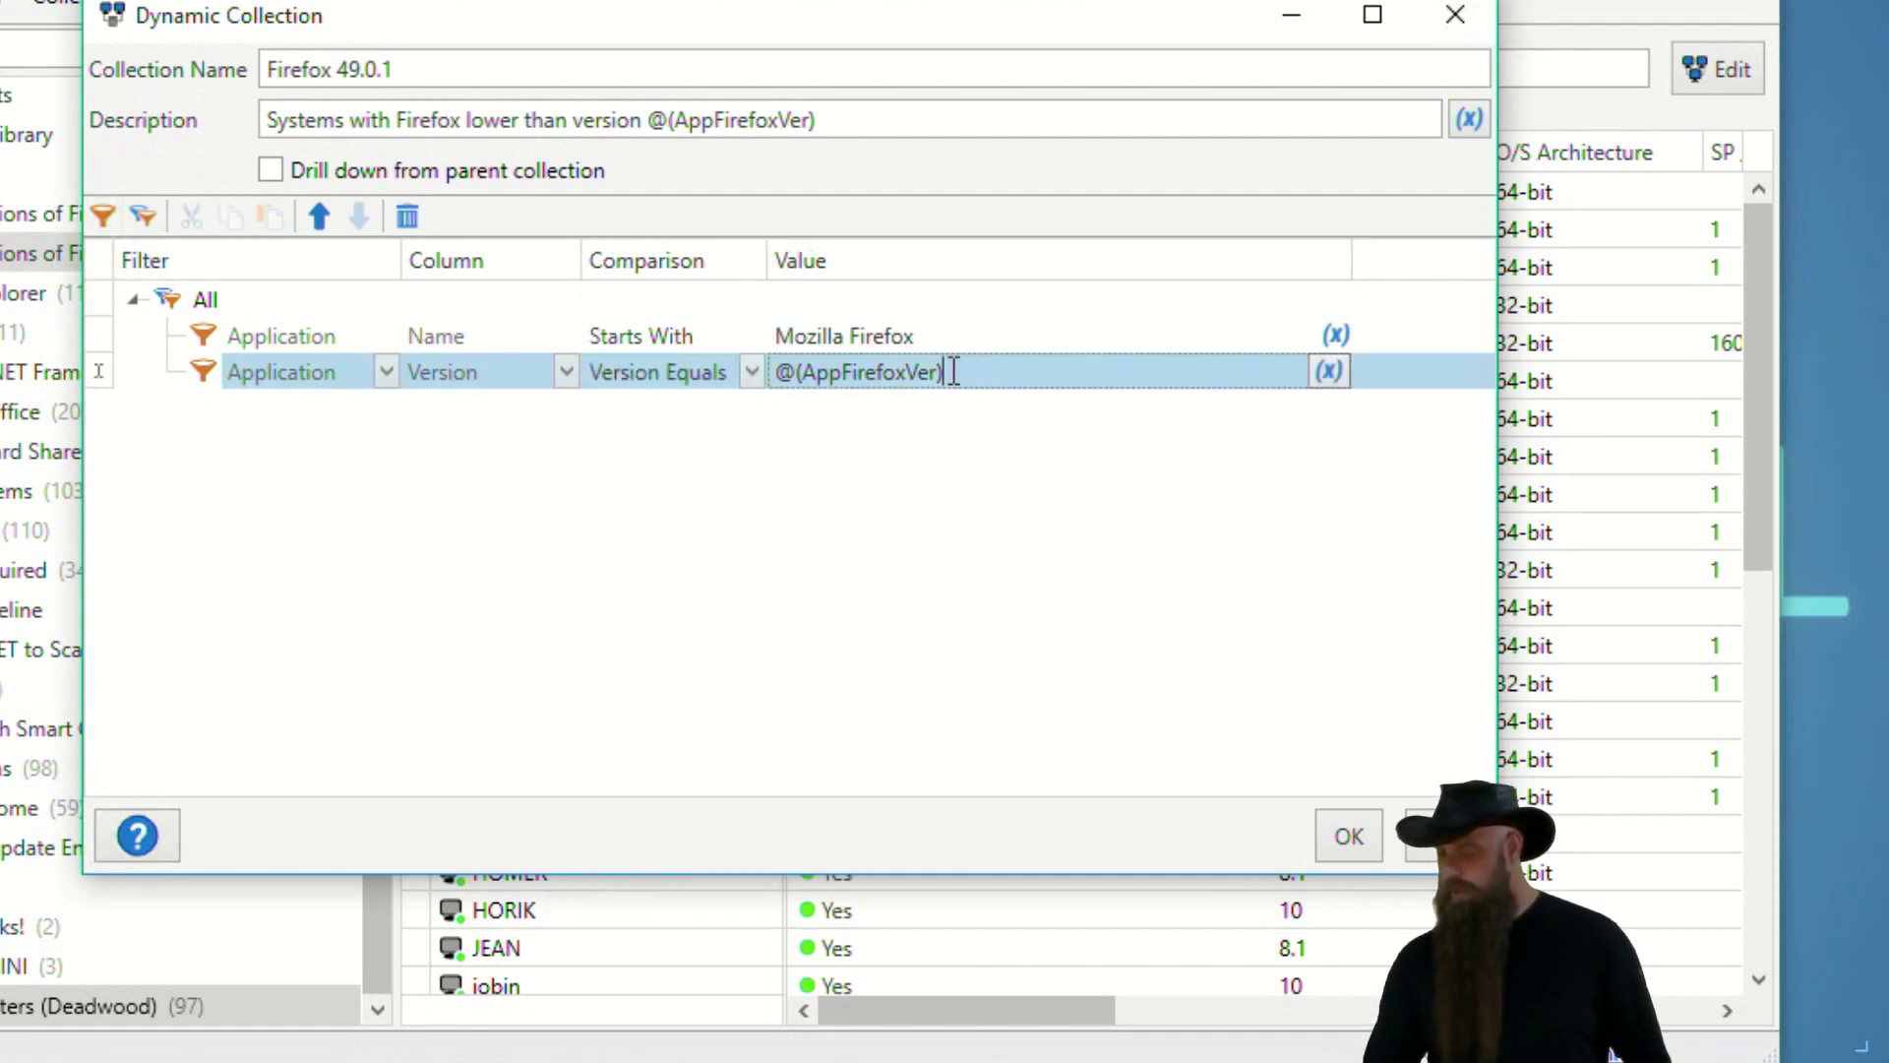
{"action": "left_click_drag", "start_coordinate": [967, 370], "coordinate": [752, 380]}
{"action": "type", "text": "49.0.1"}
{"action": "left_click", "coordinate": [1343, 837]}
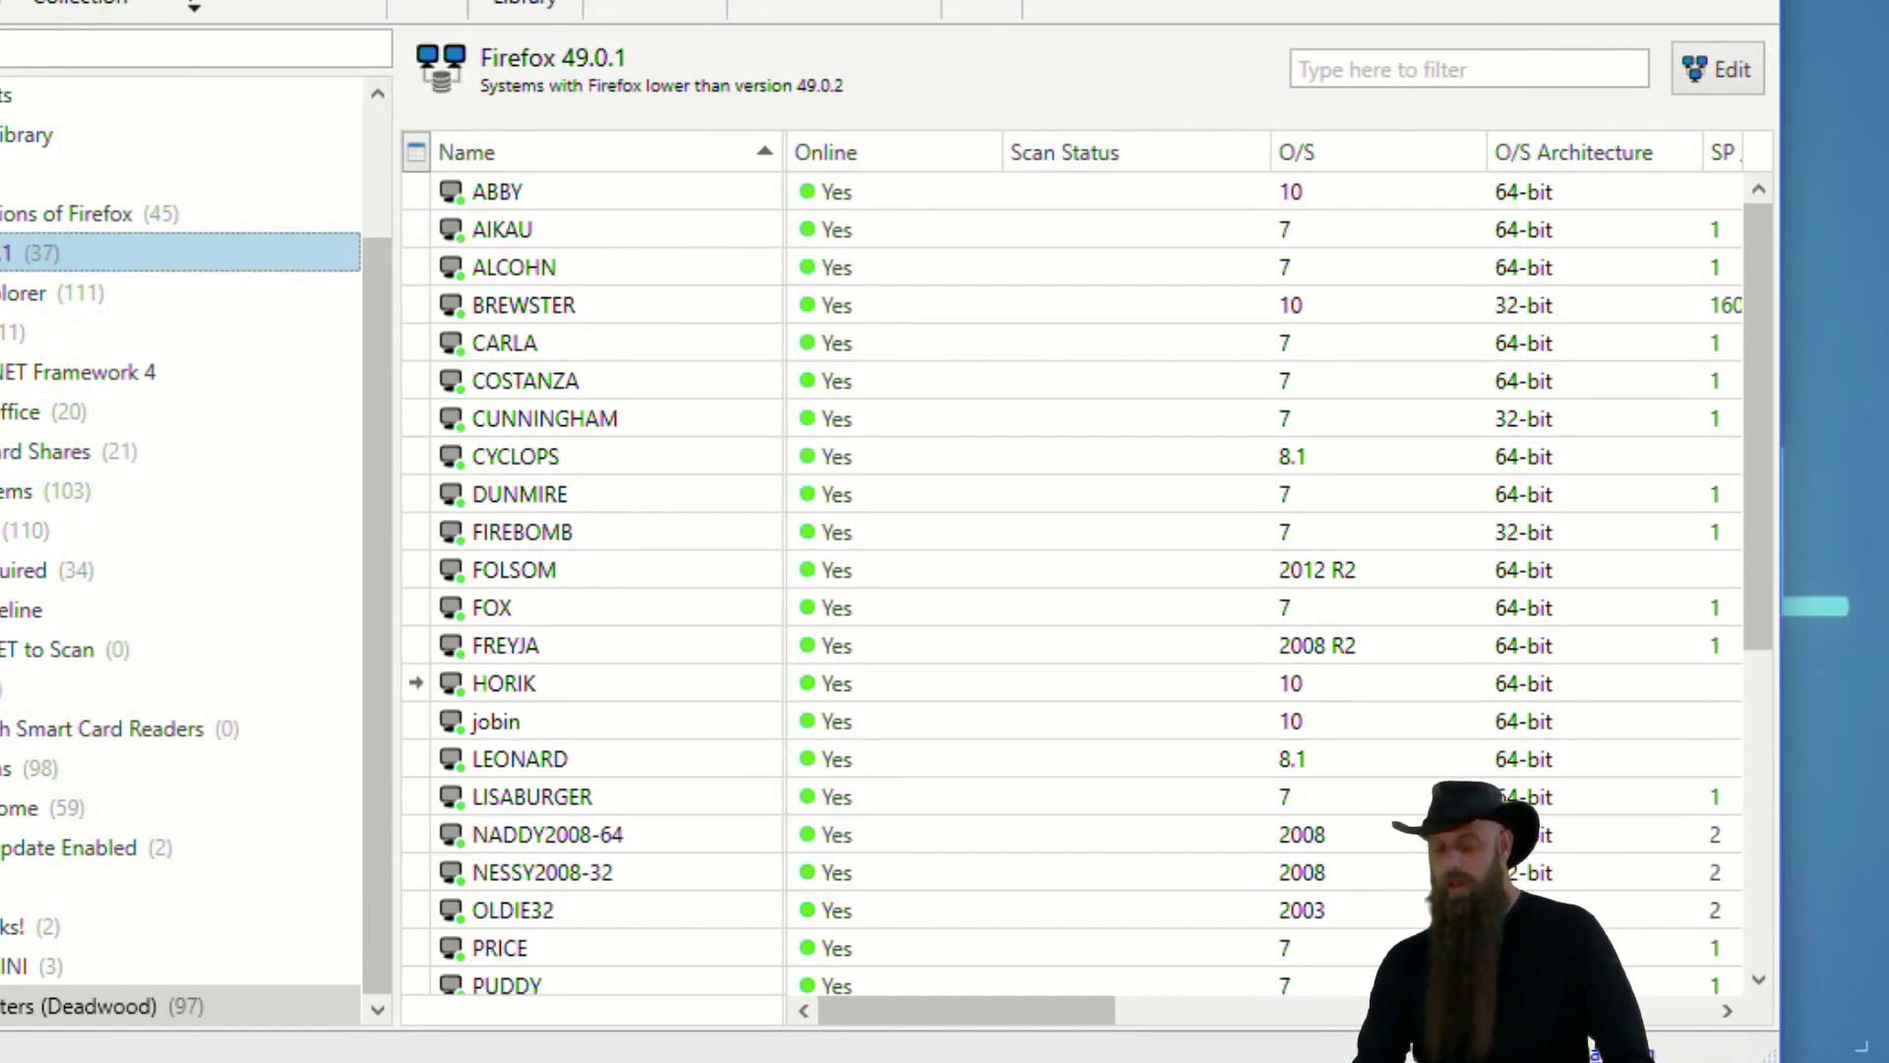
Duplicate the Firefox 49.0.1 collection and place the copy directly below it.
{"action": "right_click", "coordinate": [12, 254]}
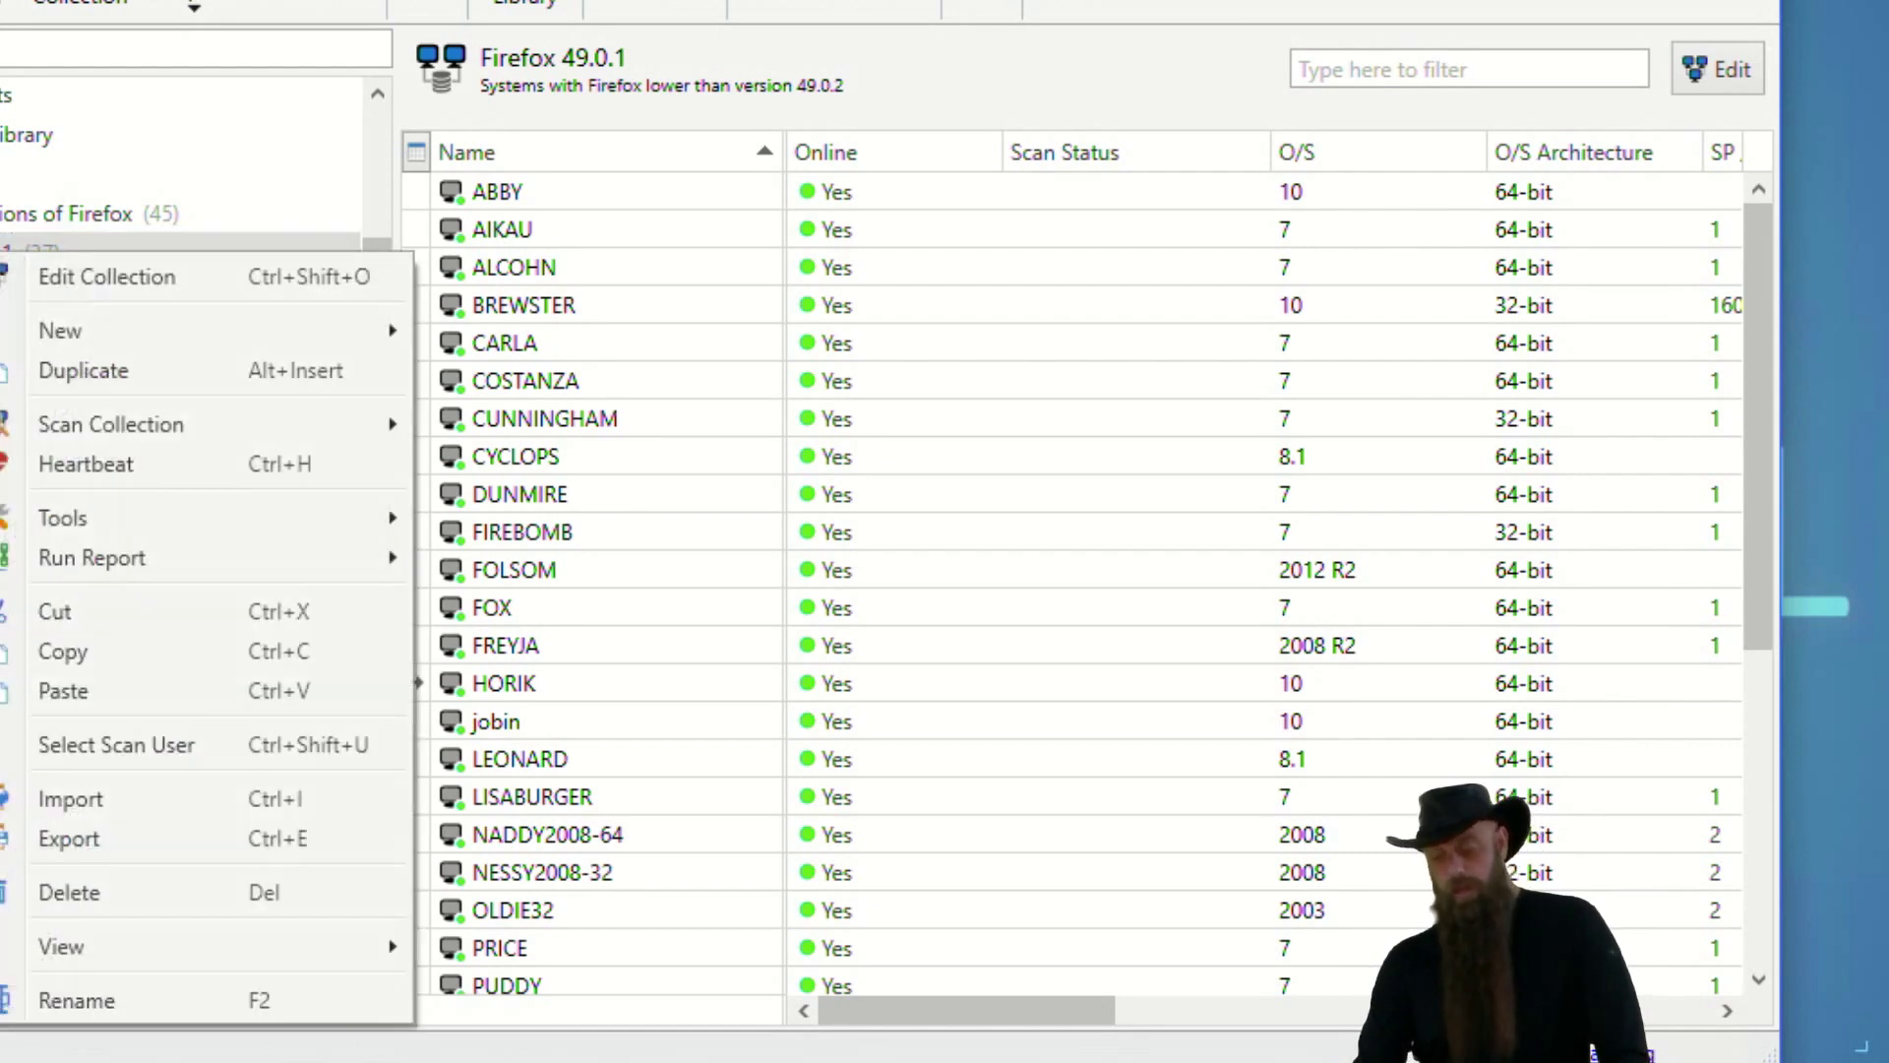
{"action": "left_click", "coordinate": [89, 370]}
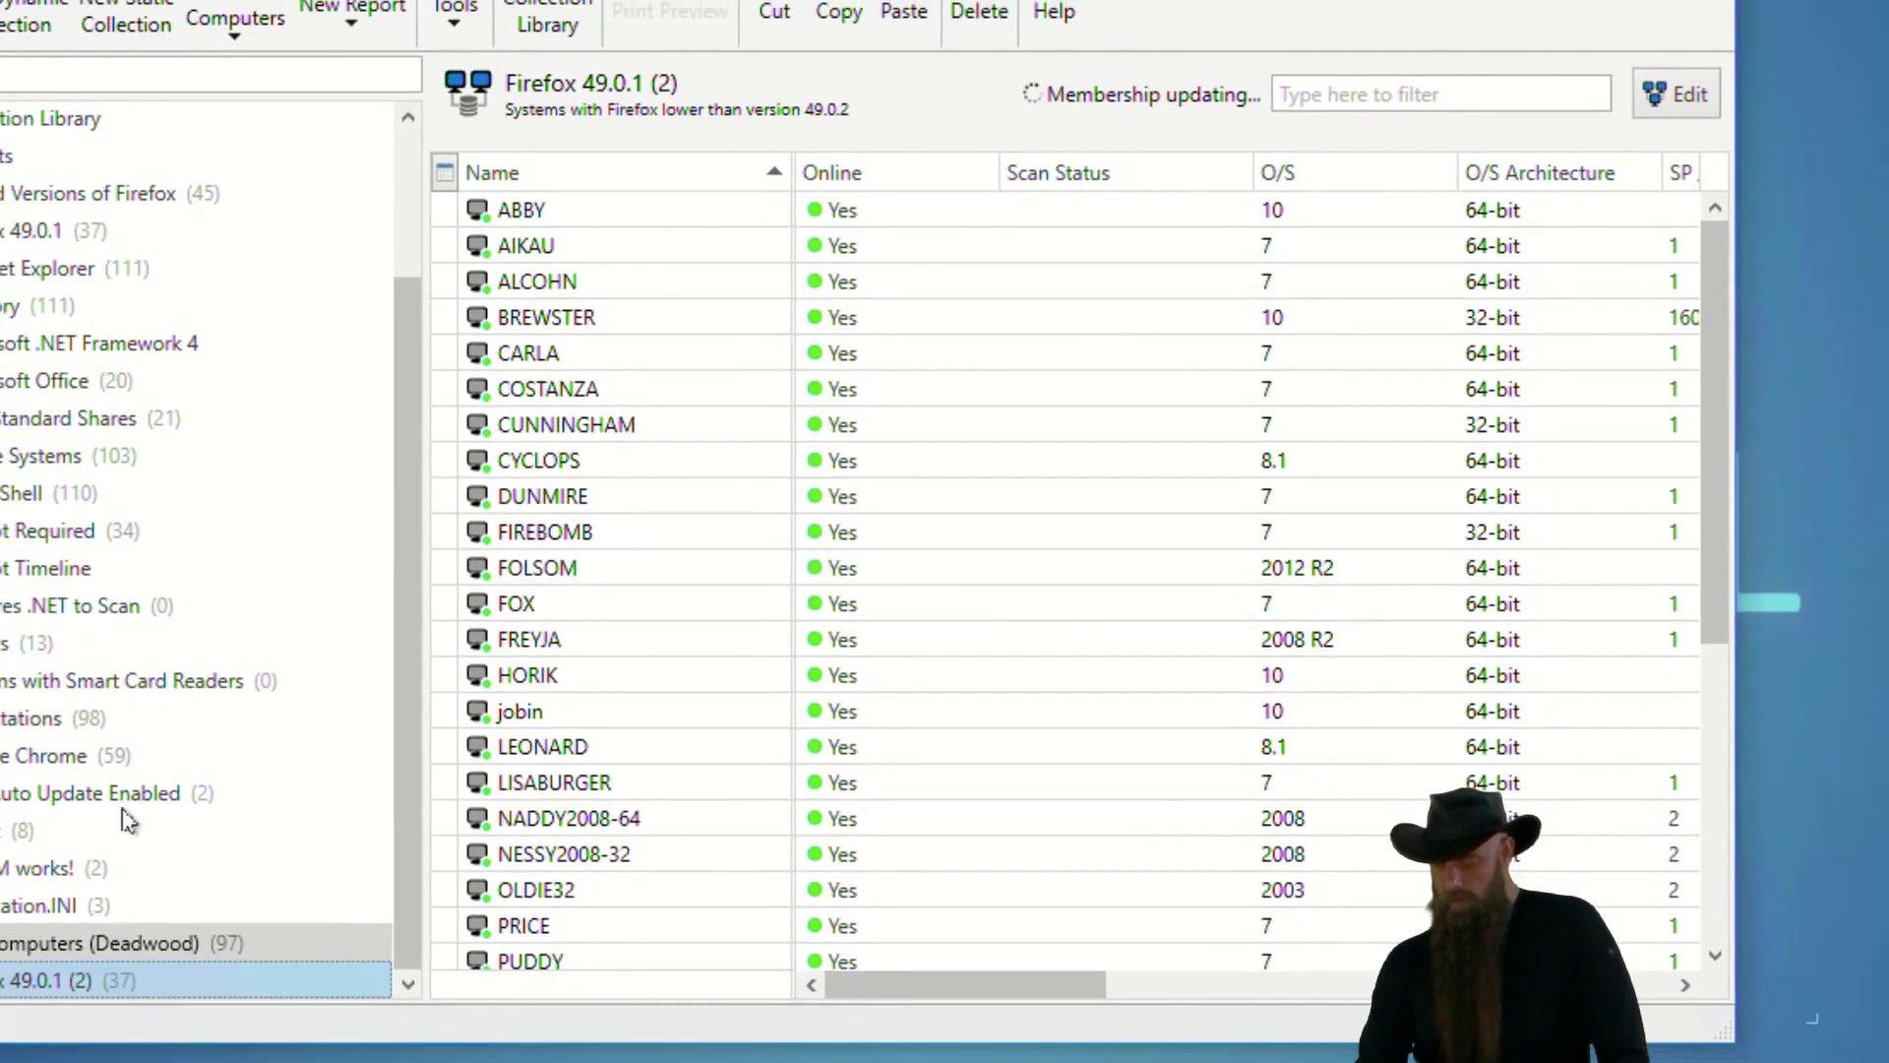
{"action": "left_click_drag", "start_coordinate": [128, 822], "coordinate": [53, 267]}
{"action": "left_click_drag", "start_coordinate": [197, 310], "coordinate": [199, 311]}
Rename the copied collection to Firefox 49.0, set its version filter value to 49.0 and save it.
{"action": "double_click", "coordinate": [200, 312]}
{"action": "left_click", "coordinate": [554, 171]}
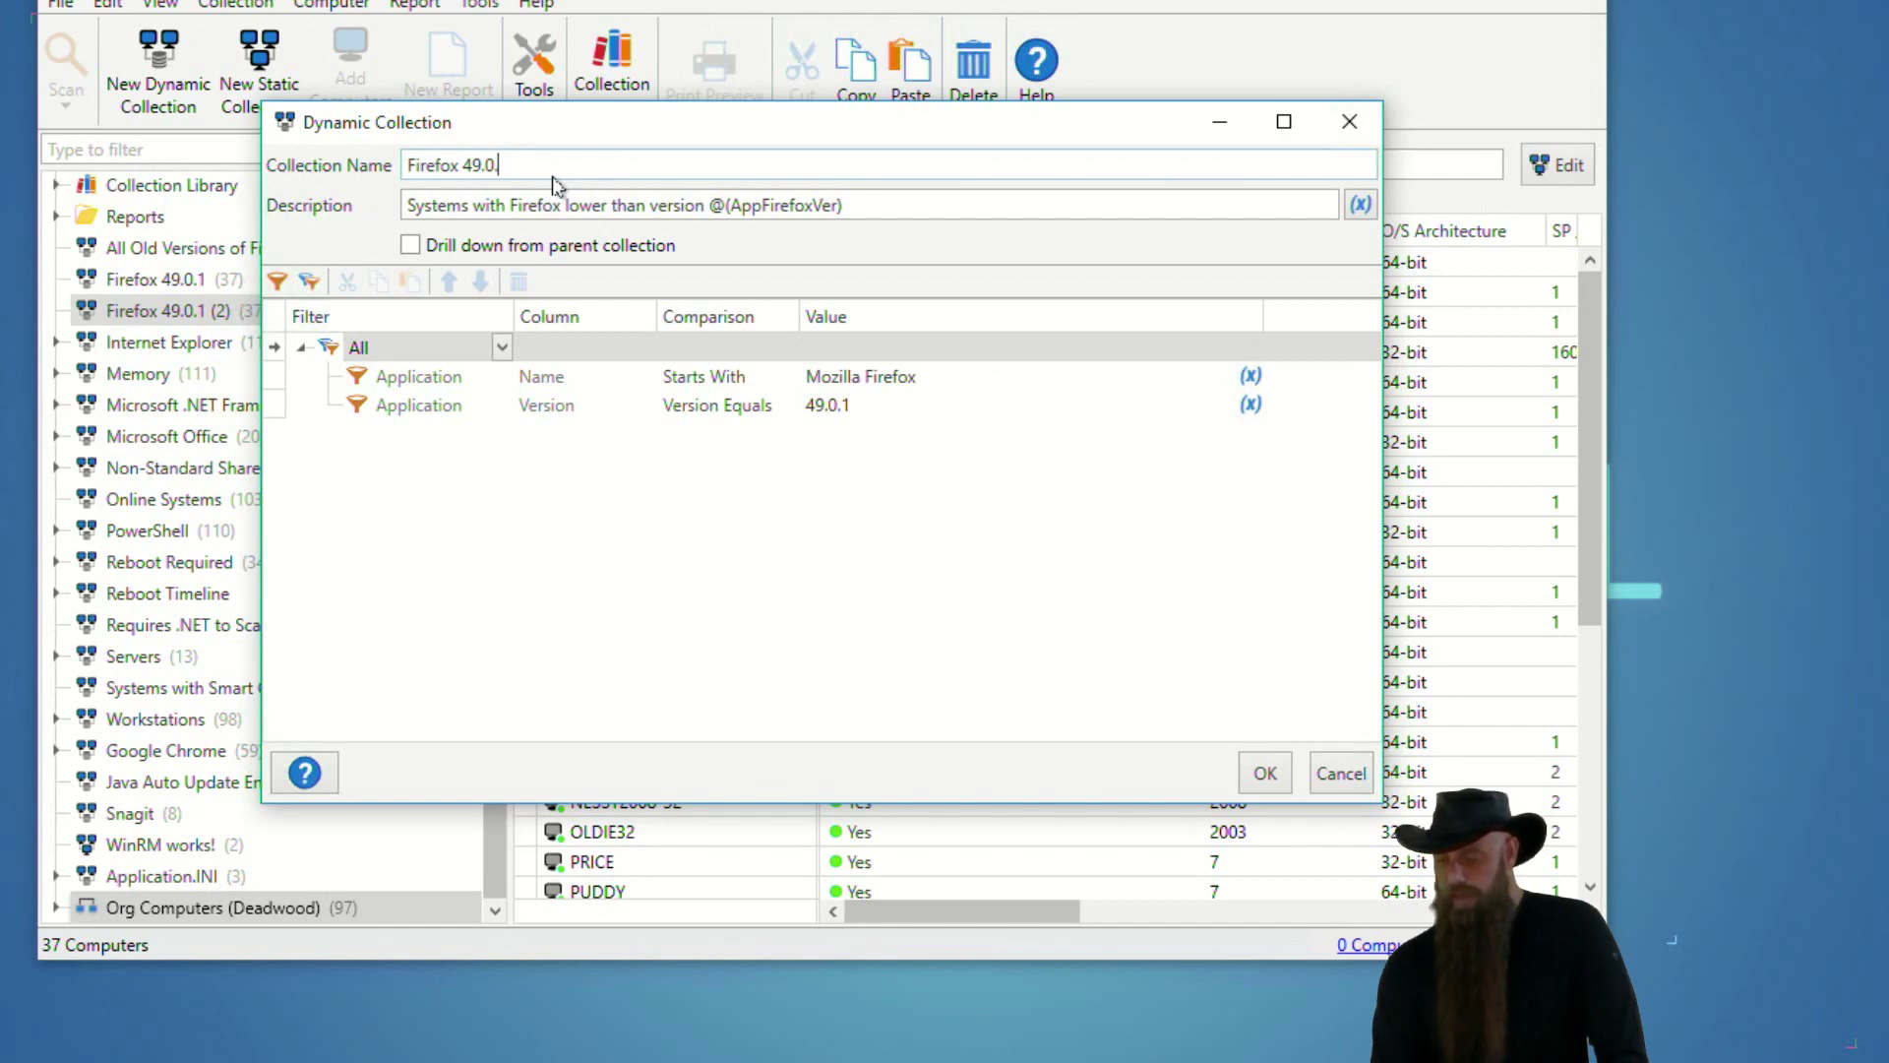
{"action": "left_click", "coordinate": [884, 408]}
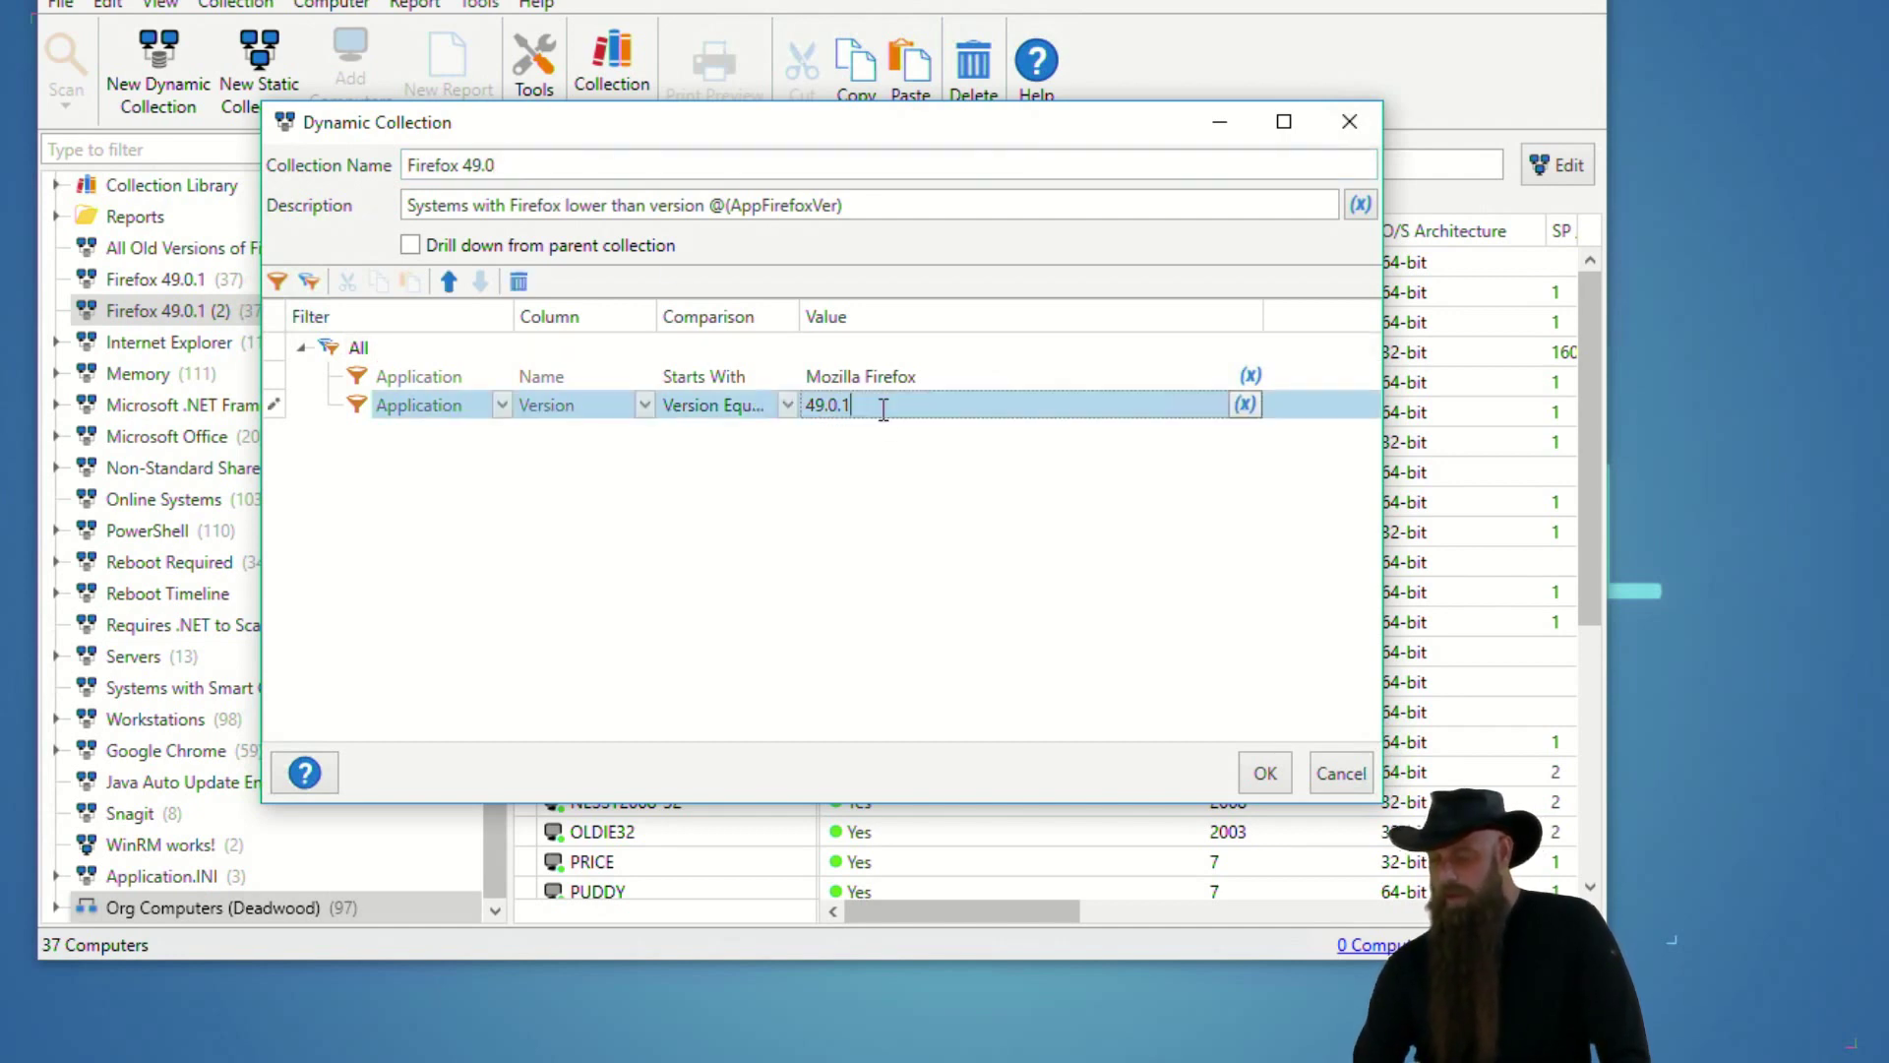
{"action": "key", "text": "BackSpace"}
{"action": "key", "text": "BackSpace"}
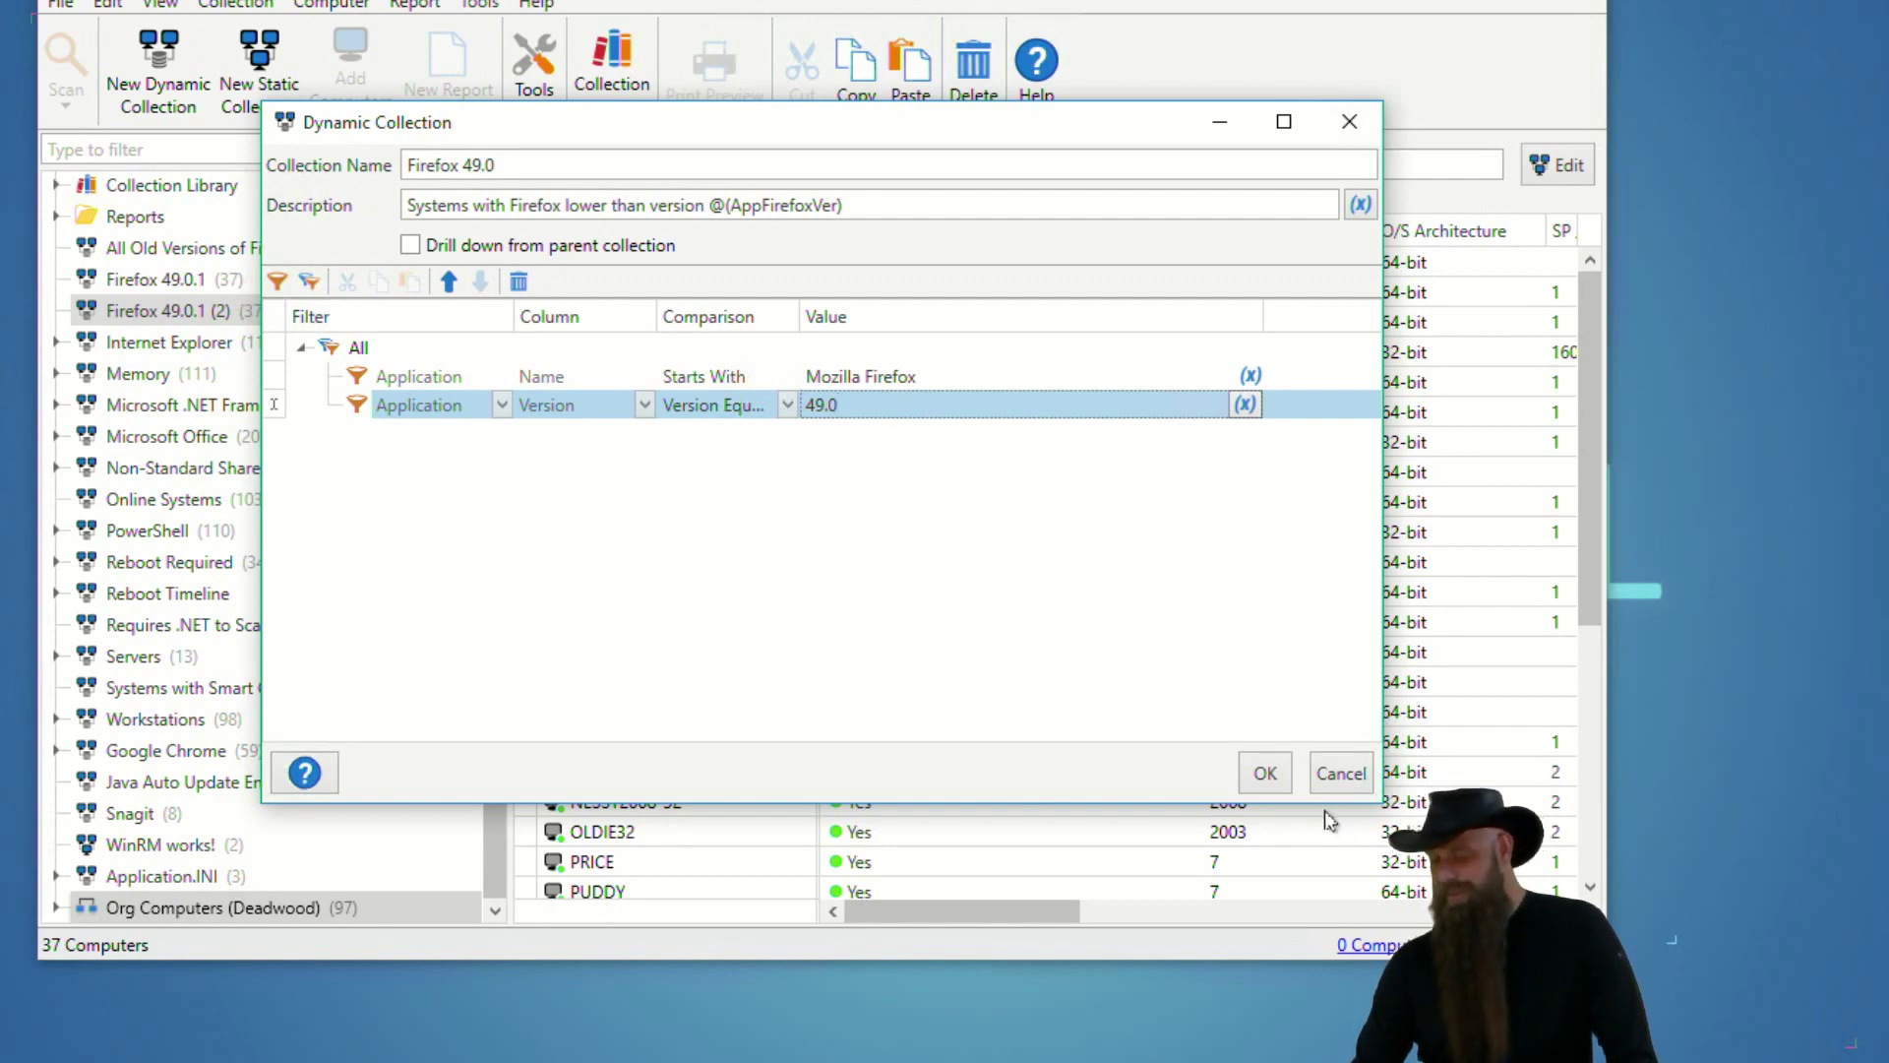
{"action": "left_click", "coordinate": [1266, 774]}
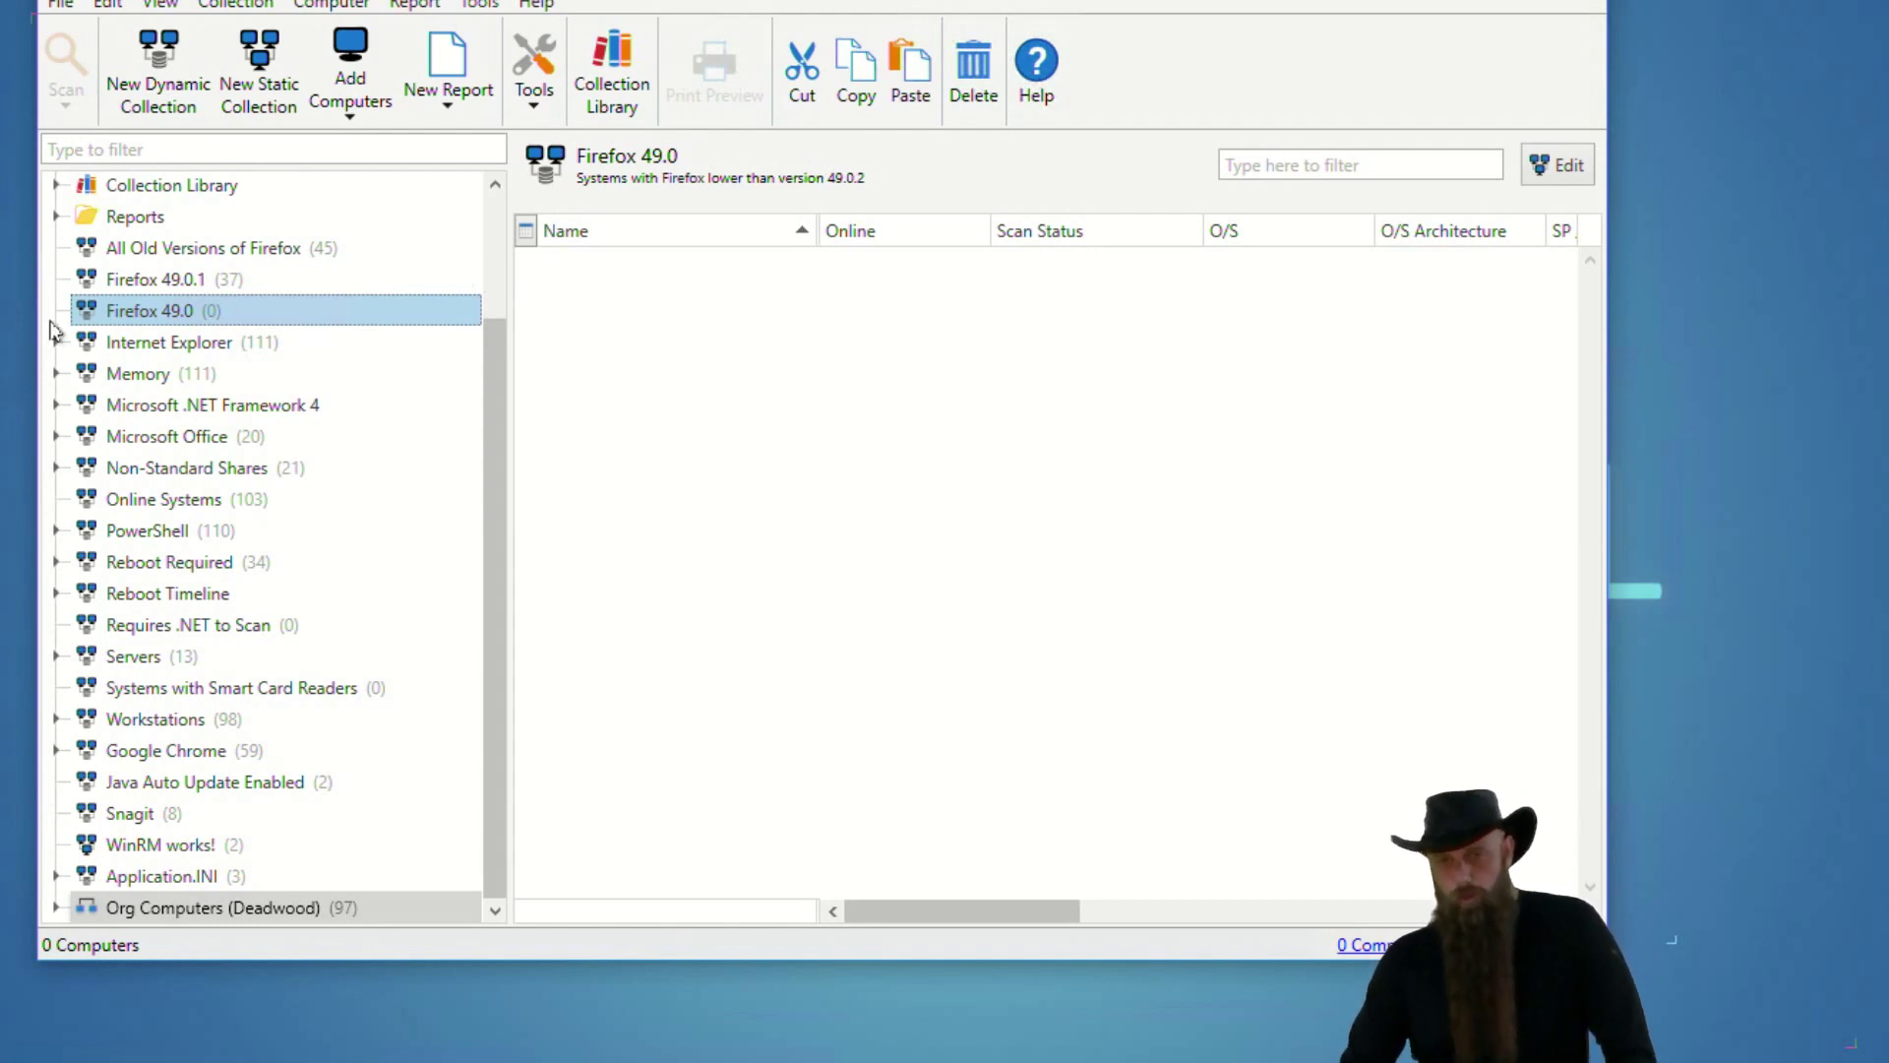
Delete the Firefox 49.0.1 and Firefox 49.0 dynamic collections.
{"action": "left_click", "coordinate": [150, 285], "text": "ctrl"}
{"action": "key", "text": "Delete"}
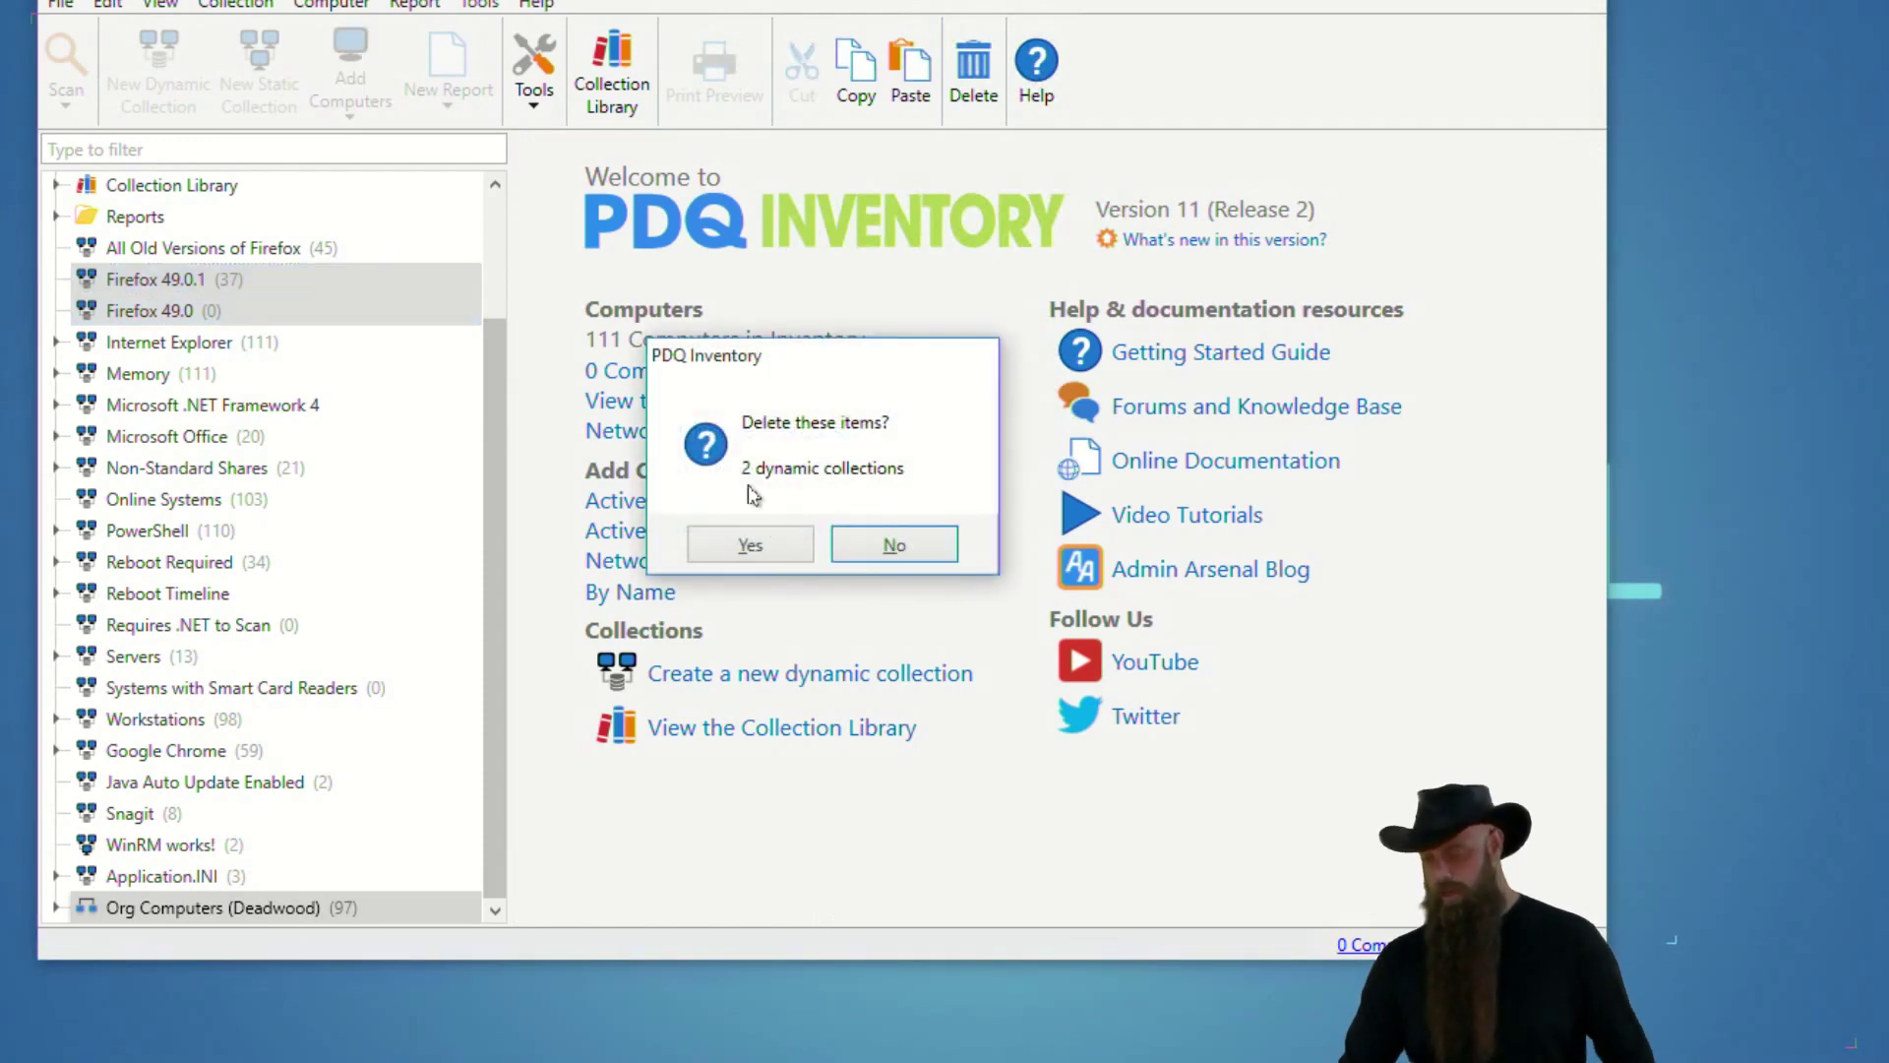
{"action": "left_click", "coordinate": [748, 545]}
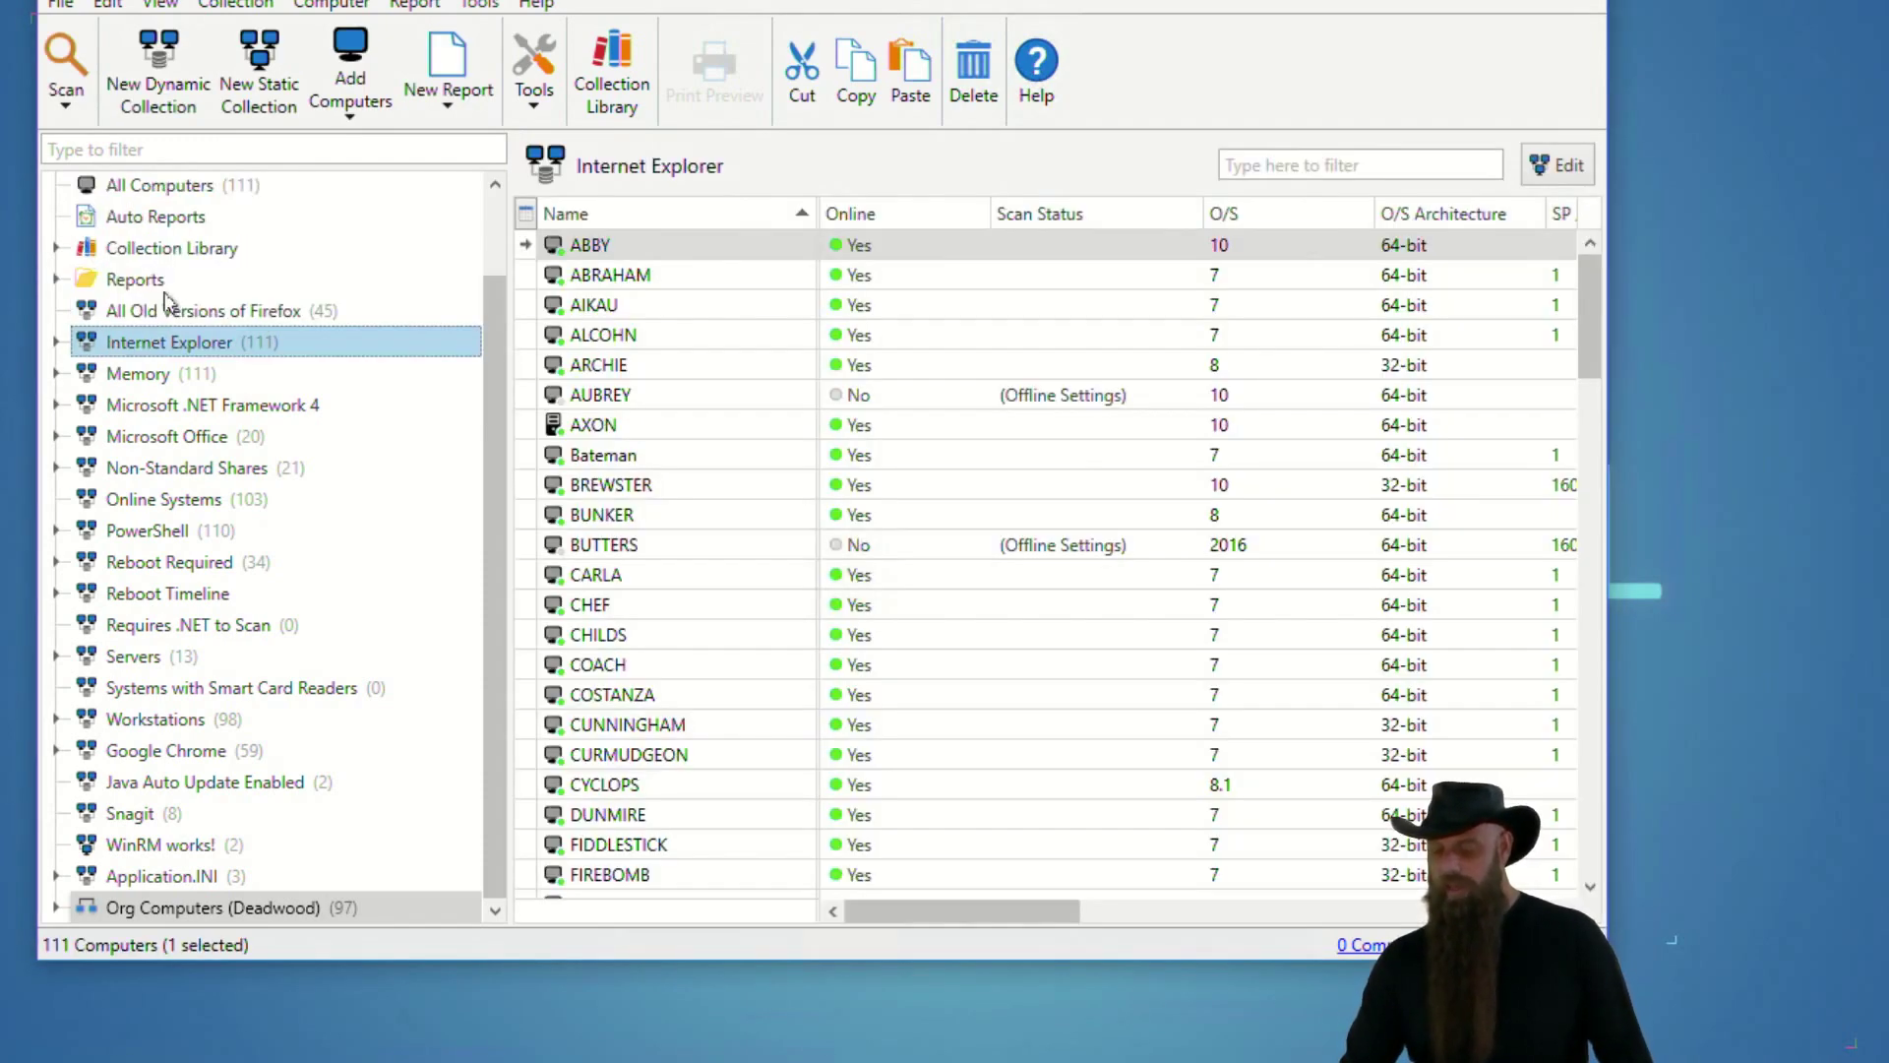
Send the All Old Versions of Firefox collection to PDQ Deploy for a deployment.
{"action": "left_click", "coordinate": [167, 315]}
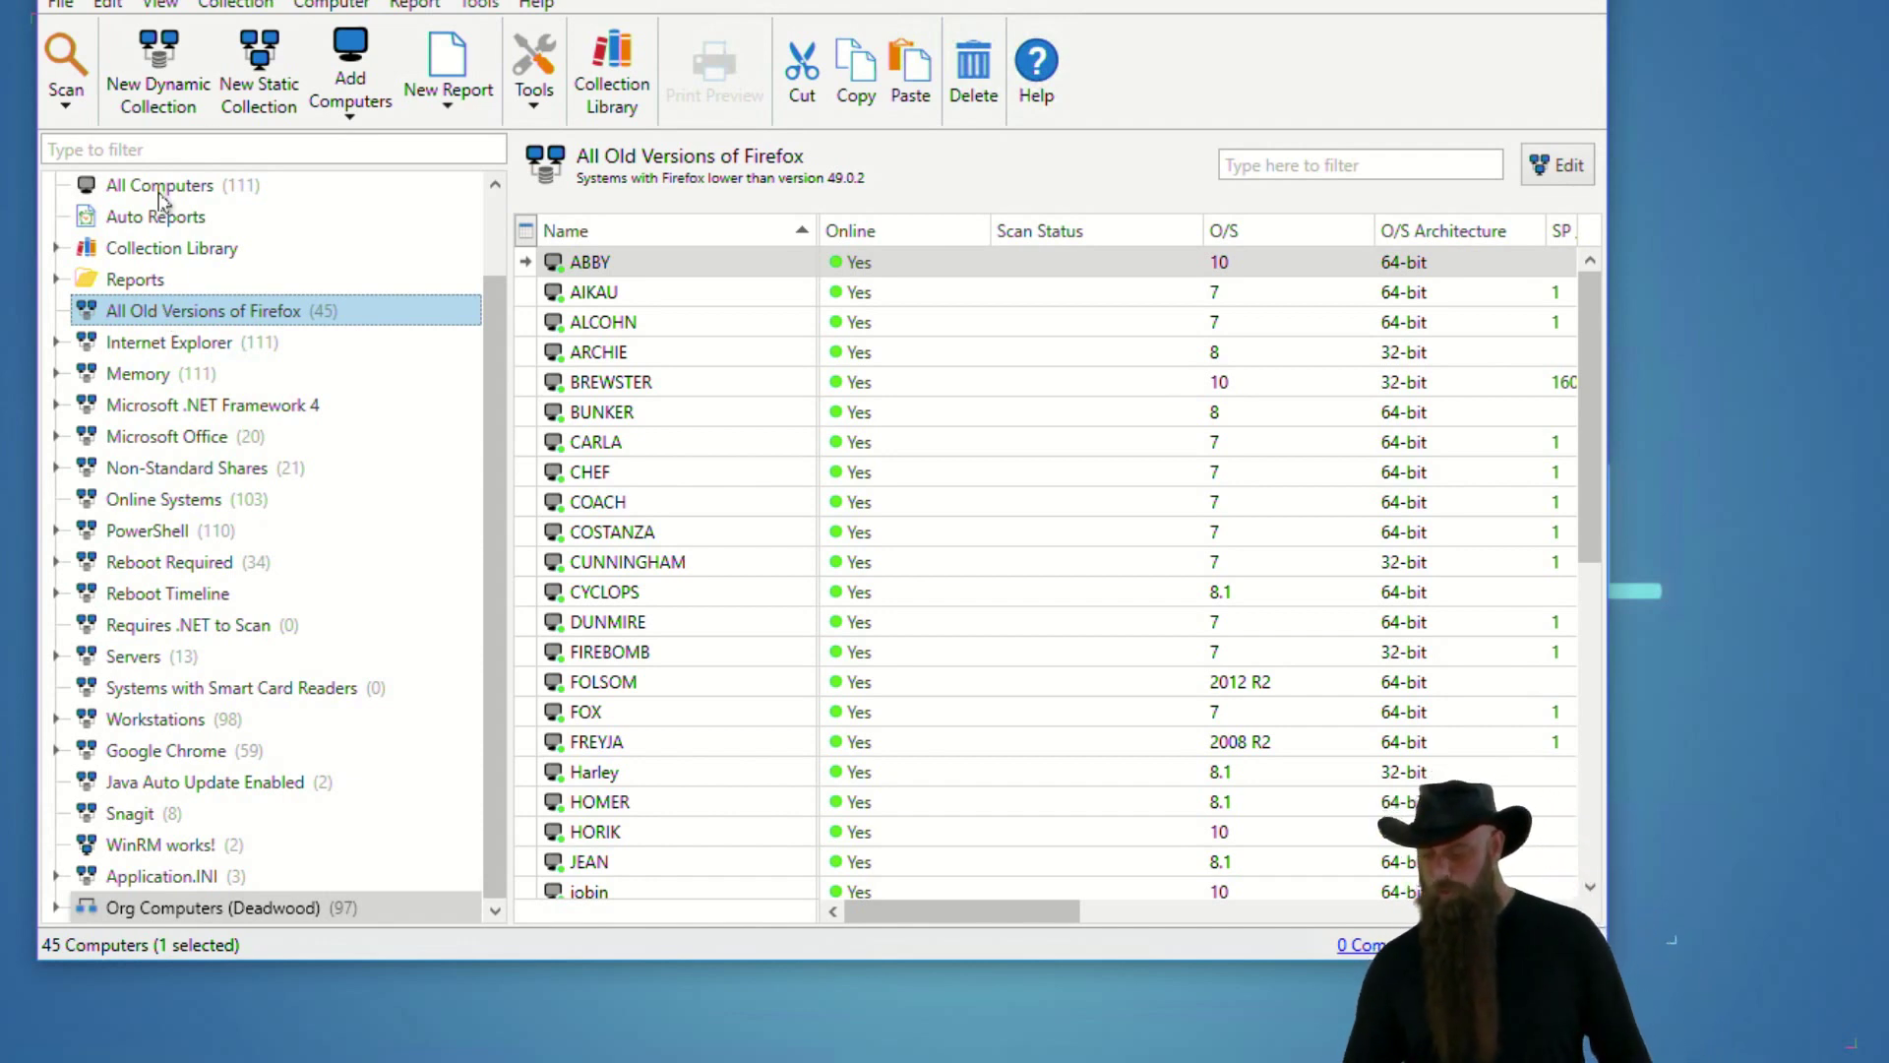
{"action": "right_click", "coordinate": [179, 315]}
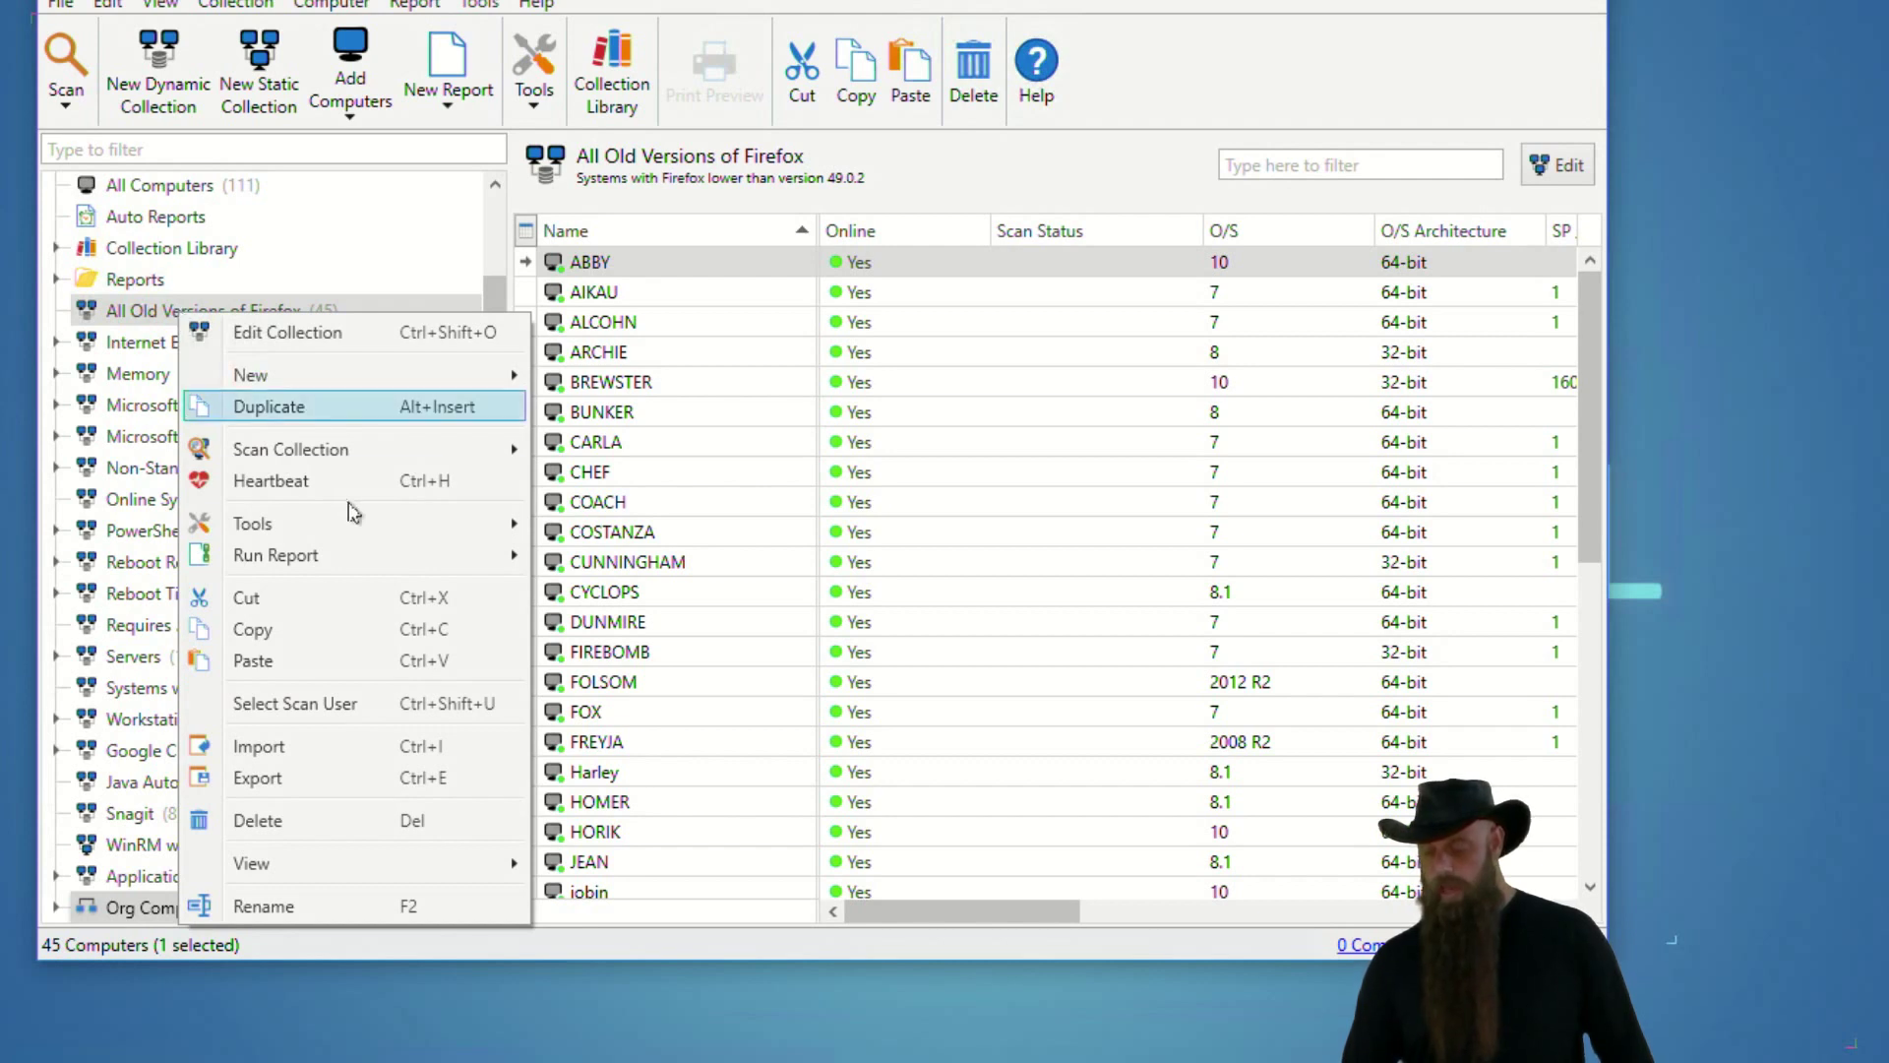
{"action": "mouse_move", "coordinate": [356, 529]}
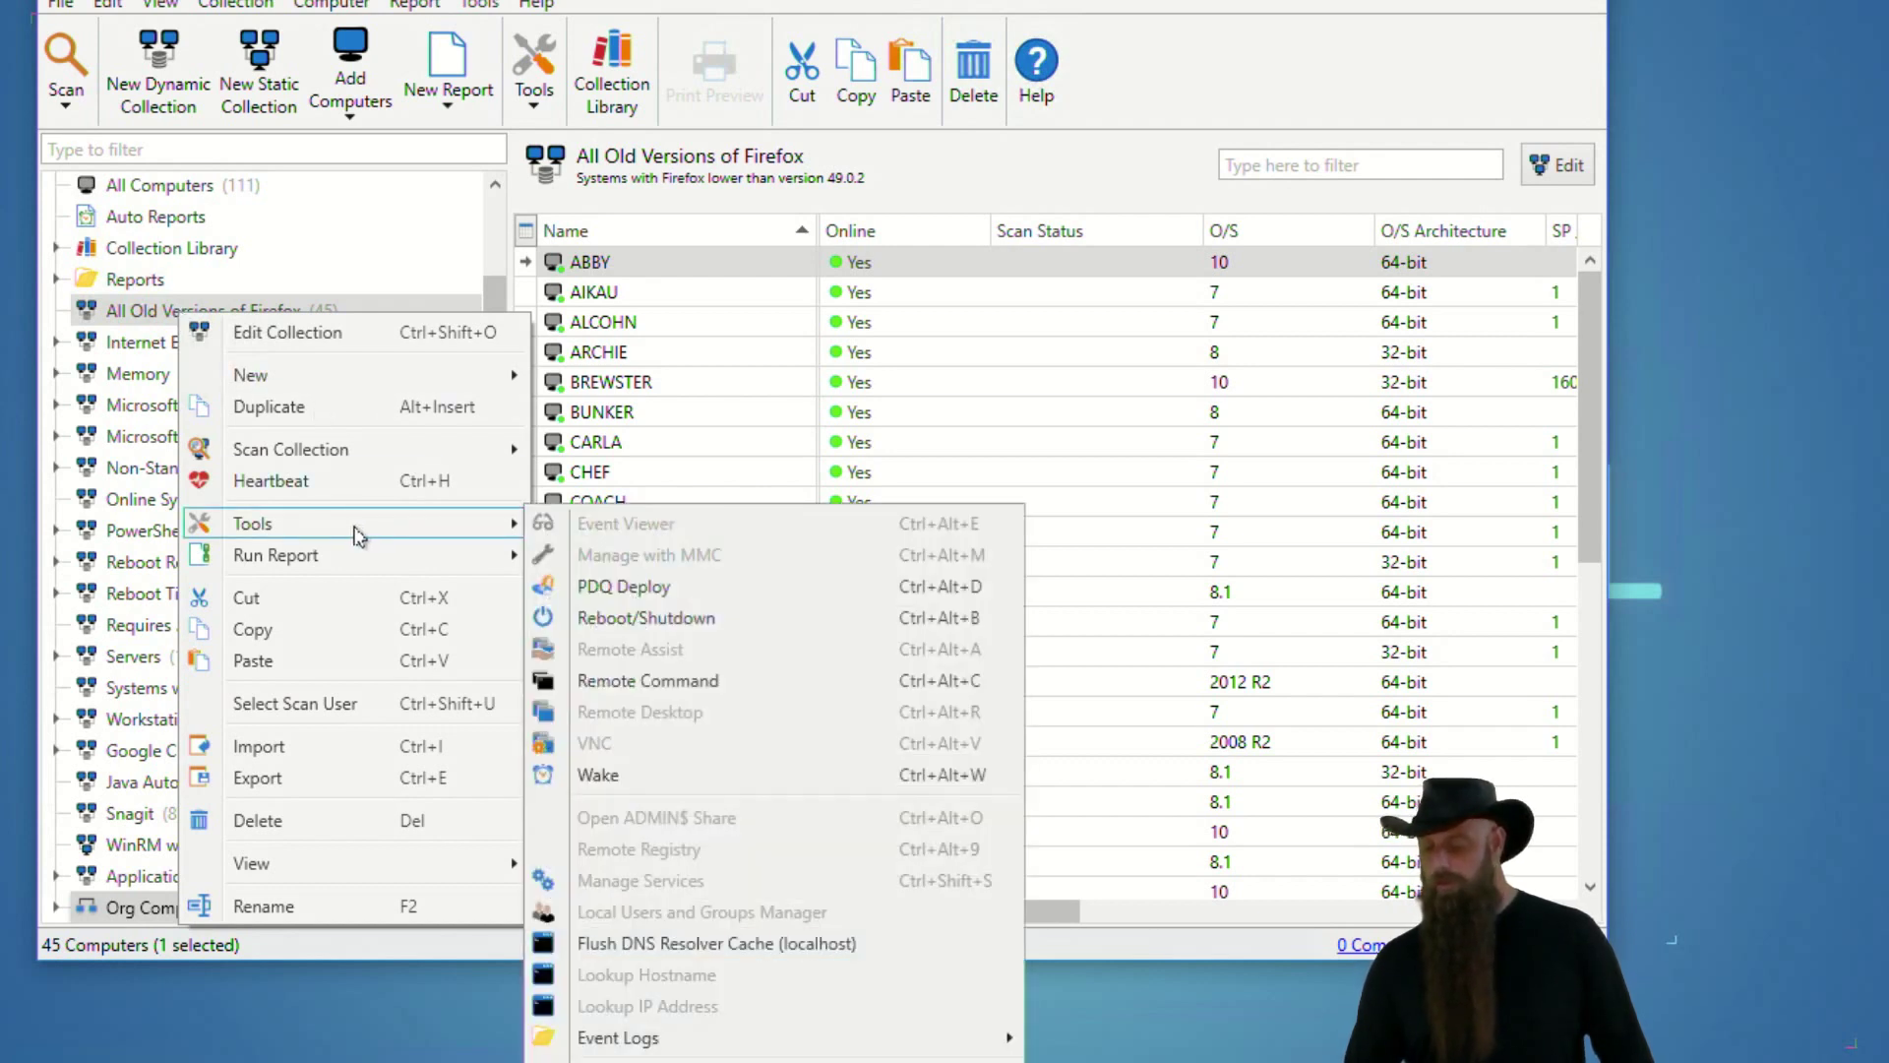
{"action": "left_click", "coordinate": [641, 587]}
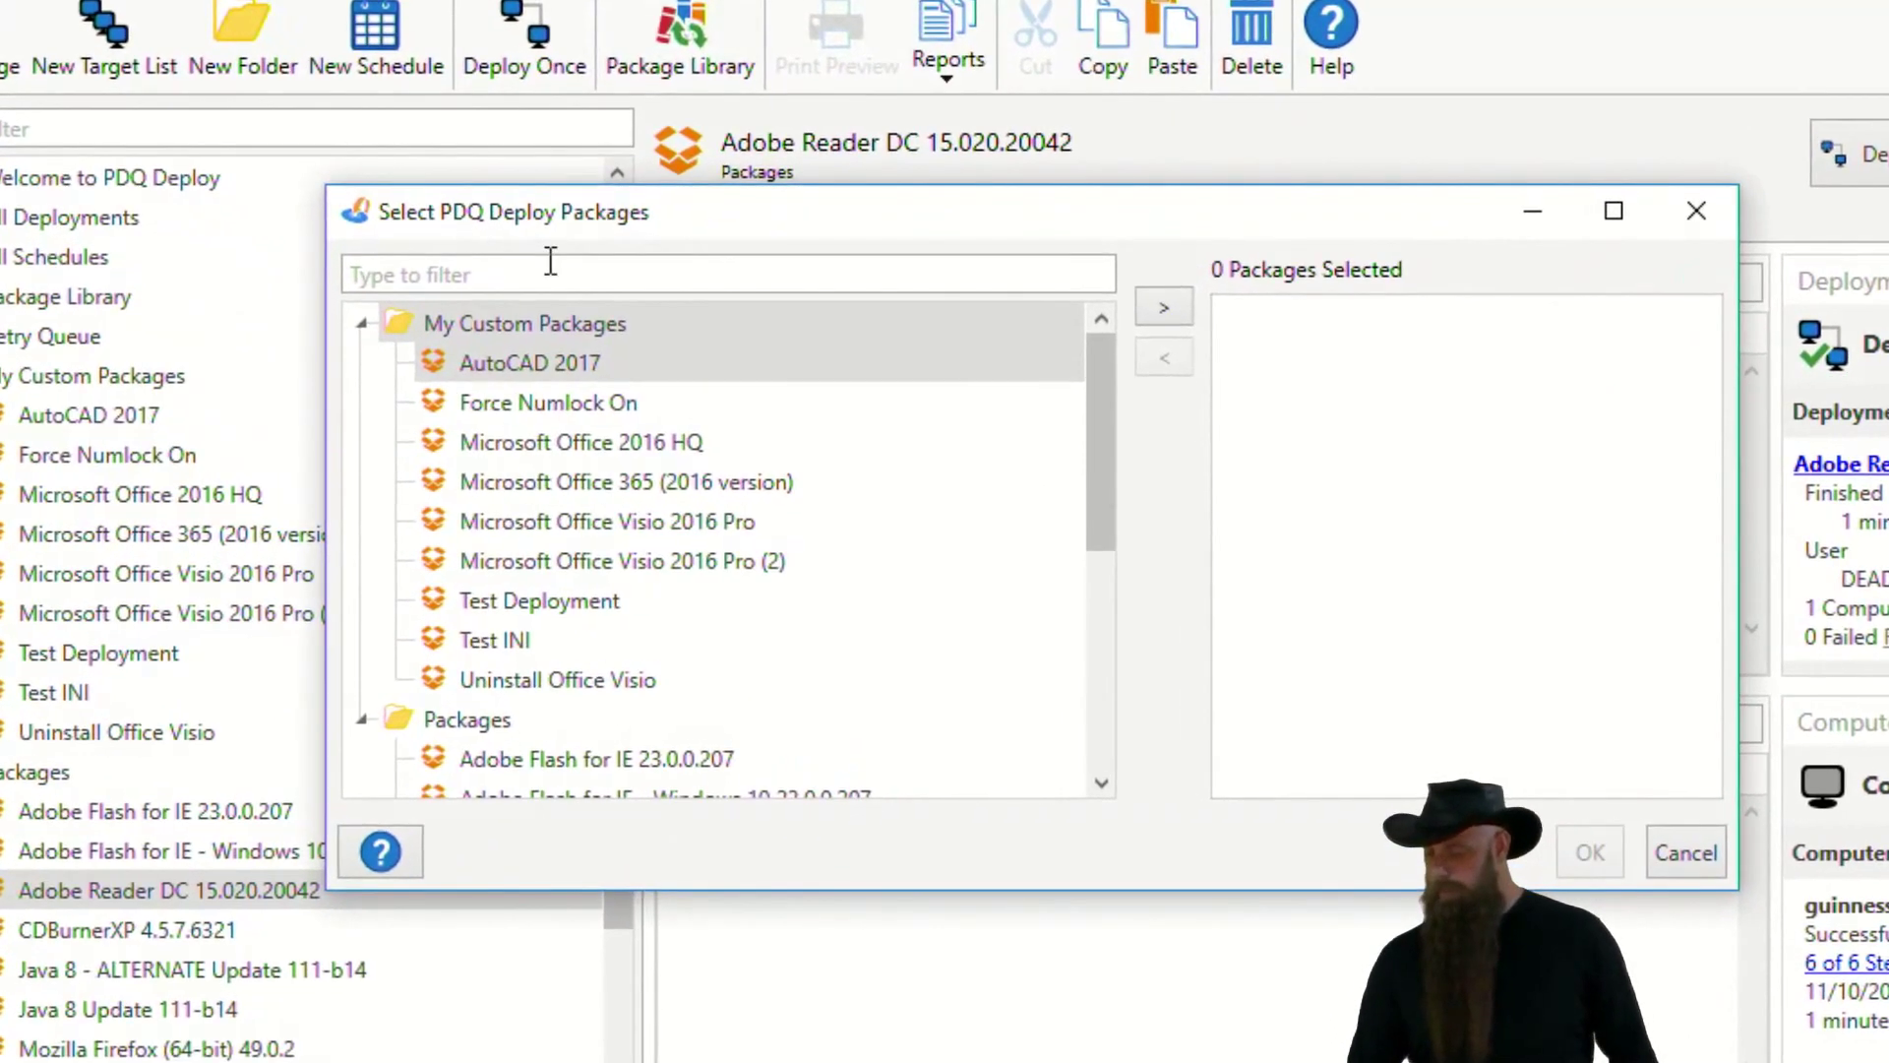
Filter the packages by "fire" and select Mozilla Firefox (64-bit) 49.0.2 as the package to deploy.
{"action": "left_click", "coordinate": [632, 326]}
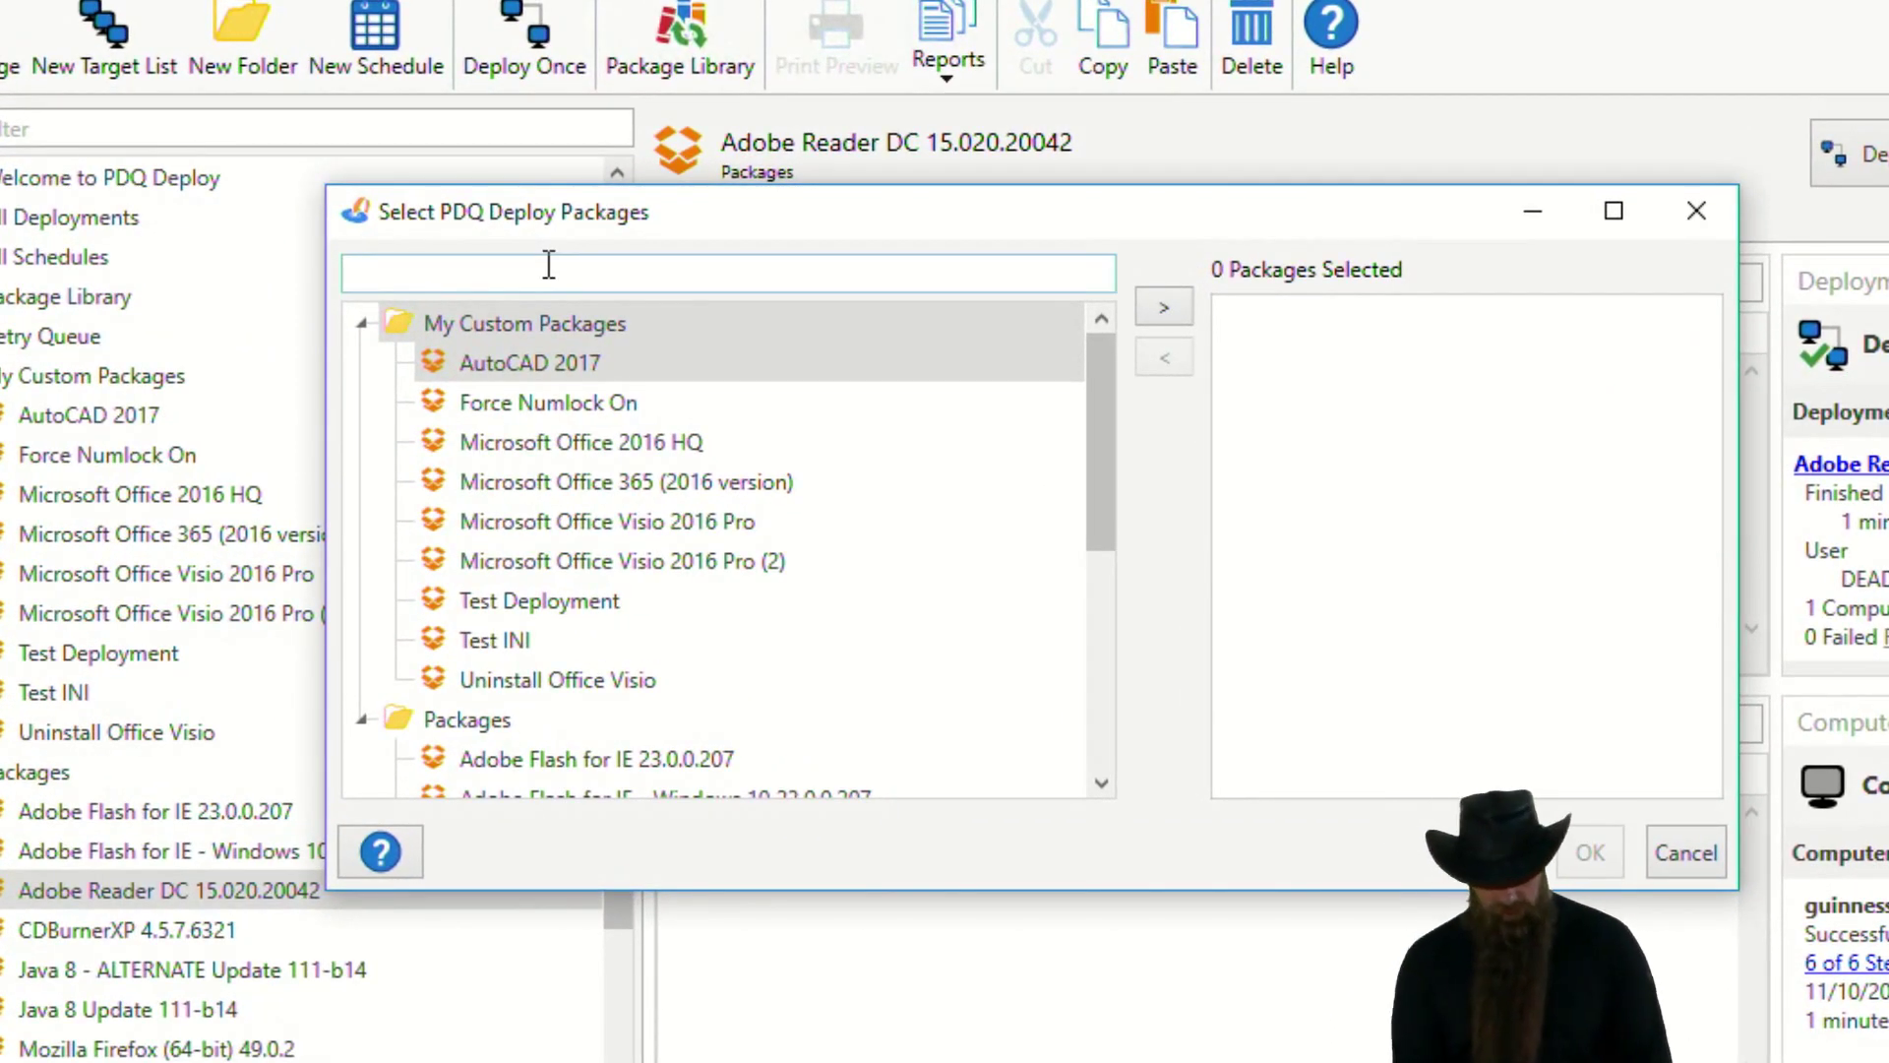
{"action": "type", "text": "fire"}
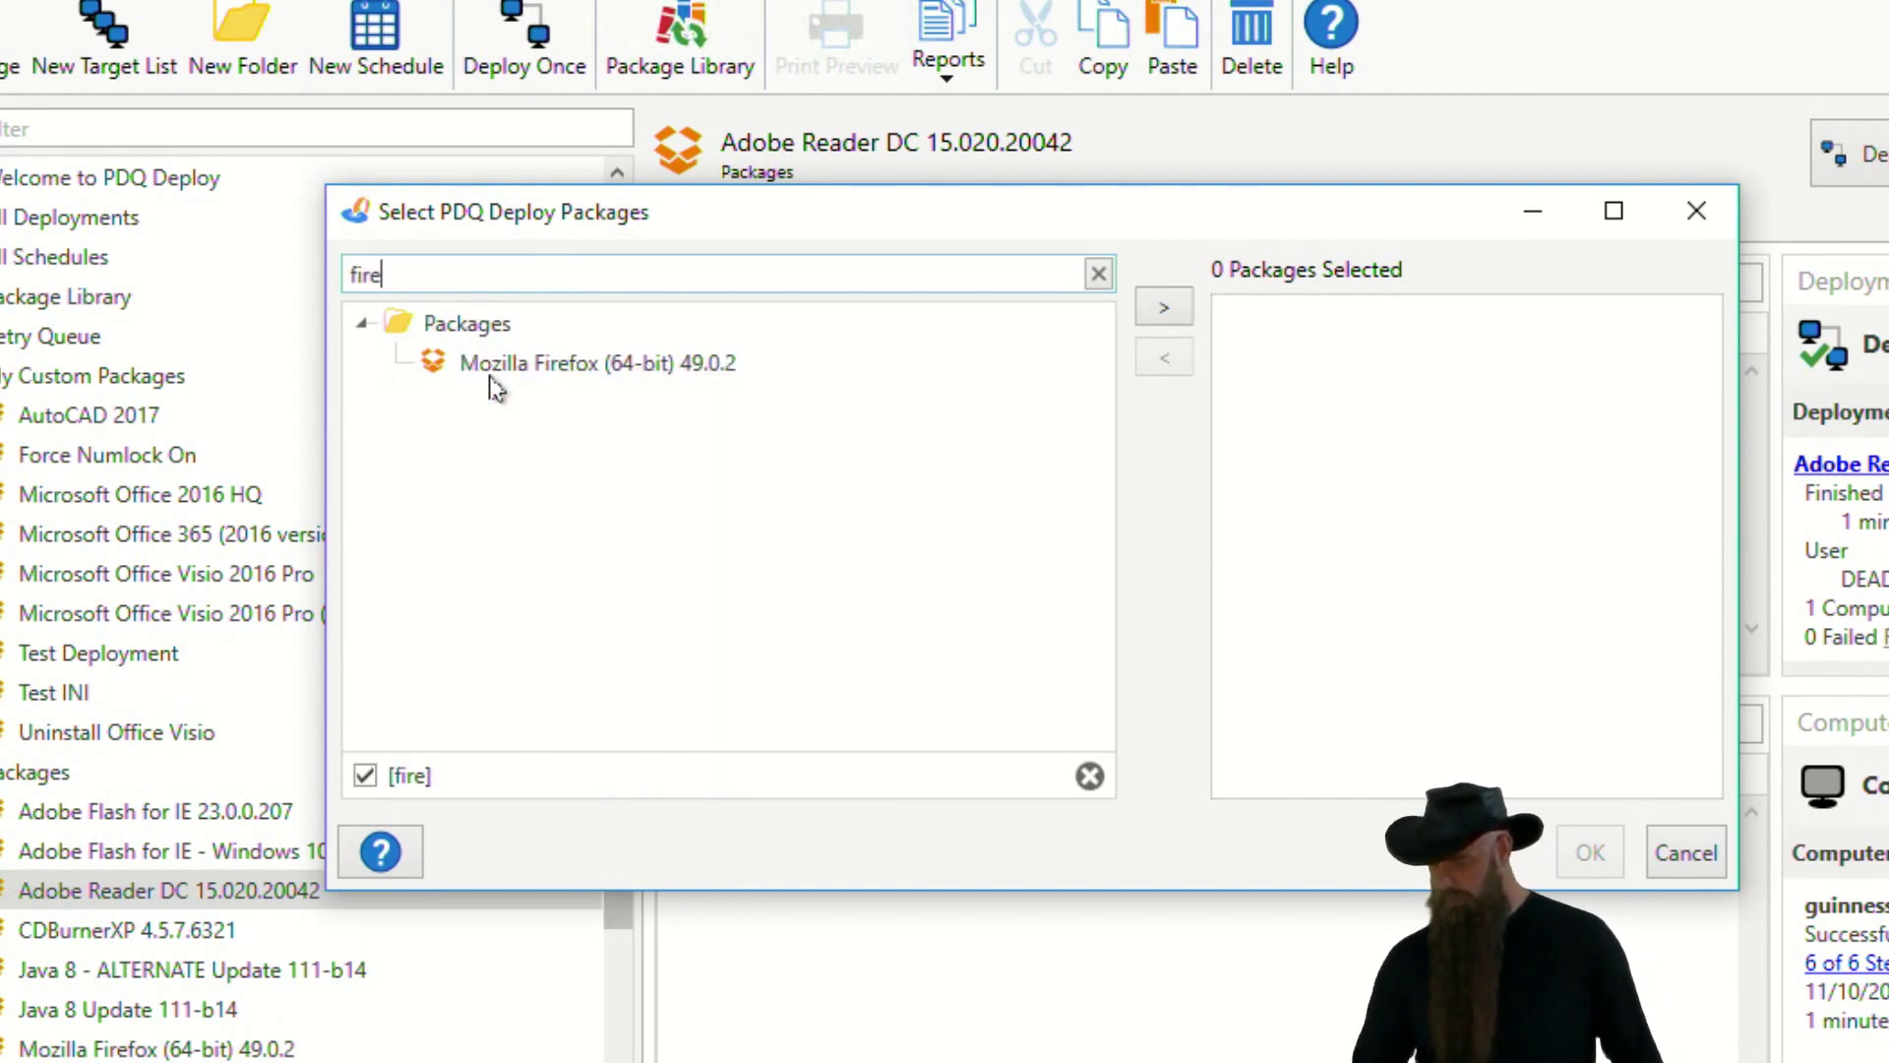
{"action": "left_click", "coordinate": [512, 374]}
{"action": "left_click", "coordinate": [1164, 307]}
{"action": "left_click", "coordinate": [1584, 853]}
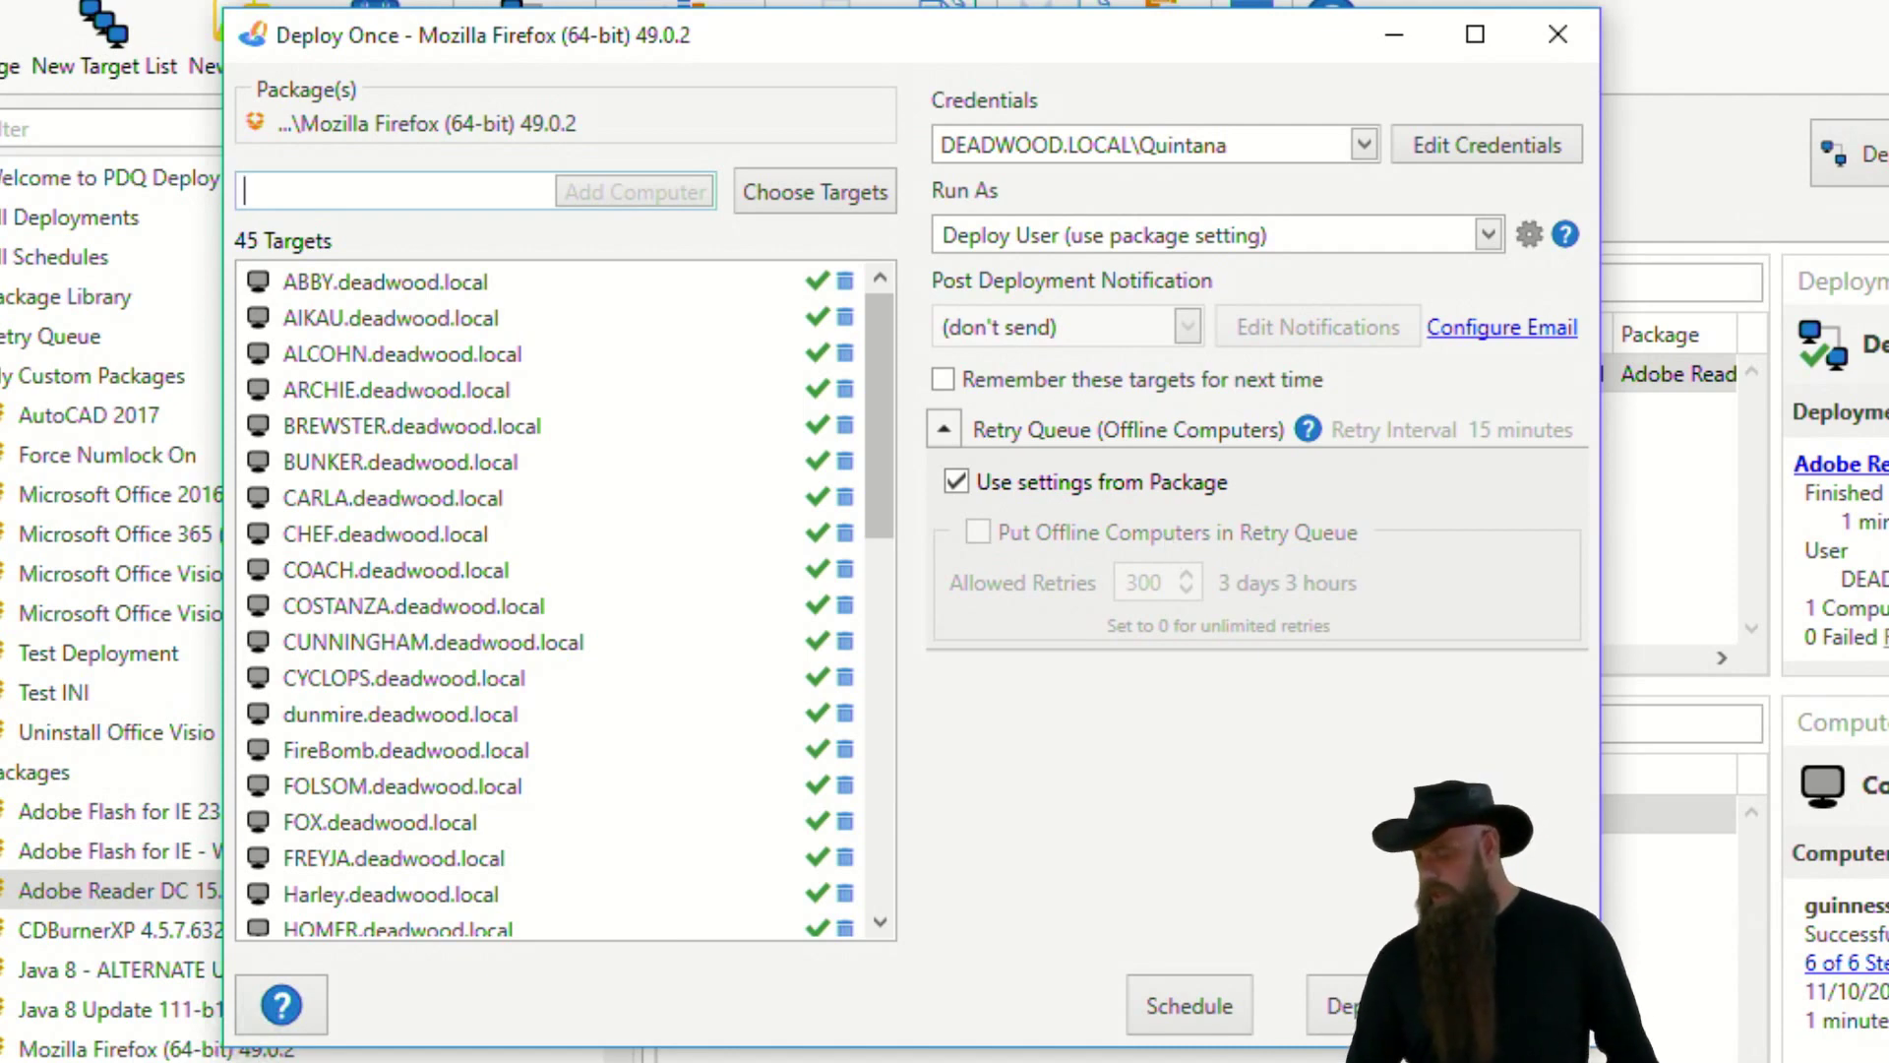
Cancel the Firefox 49.0.2 deployment and switch back to PDQ Inventory.
{"action": "key", "text": "Escape"}
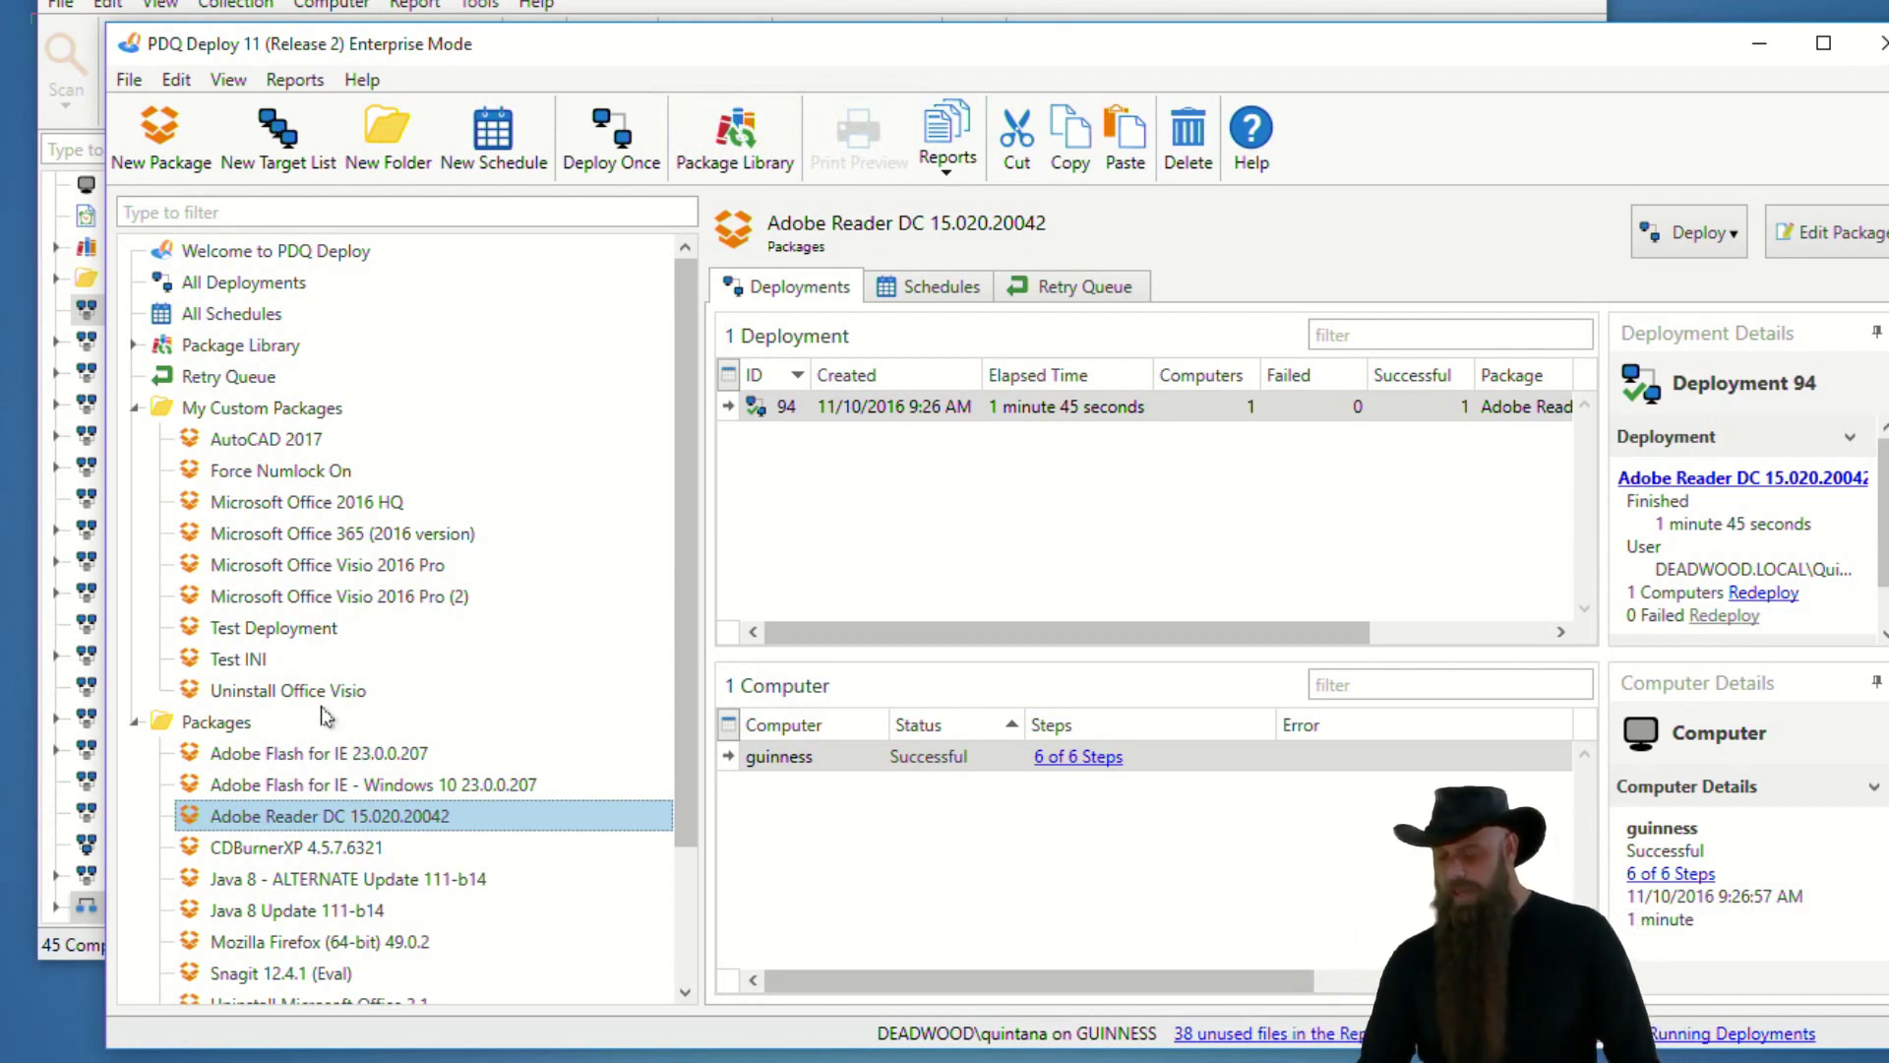
{"action": "left_click", "coordinate": [482, 7]}
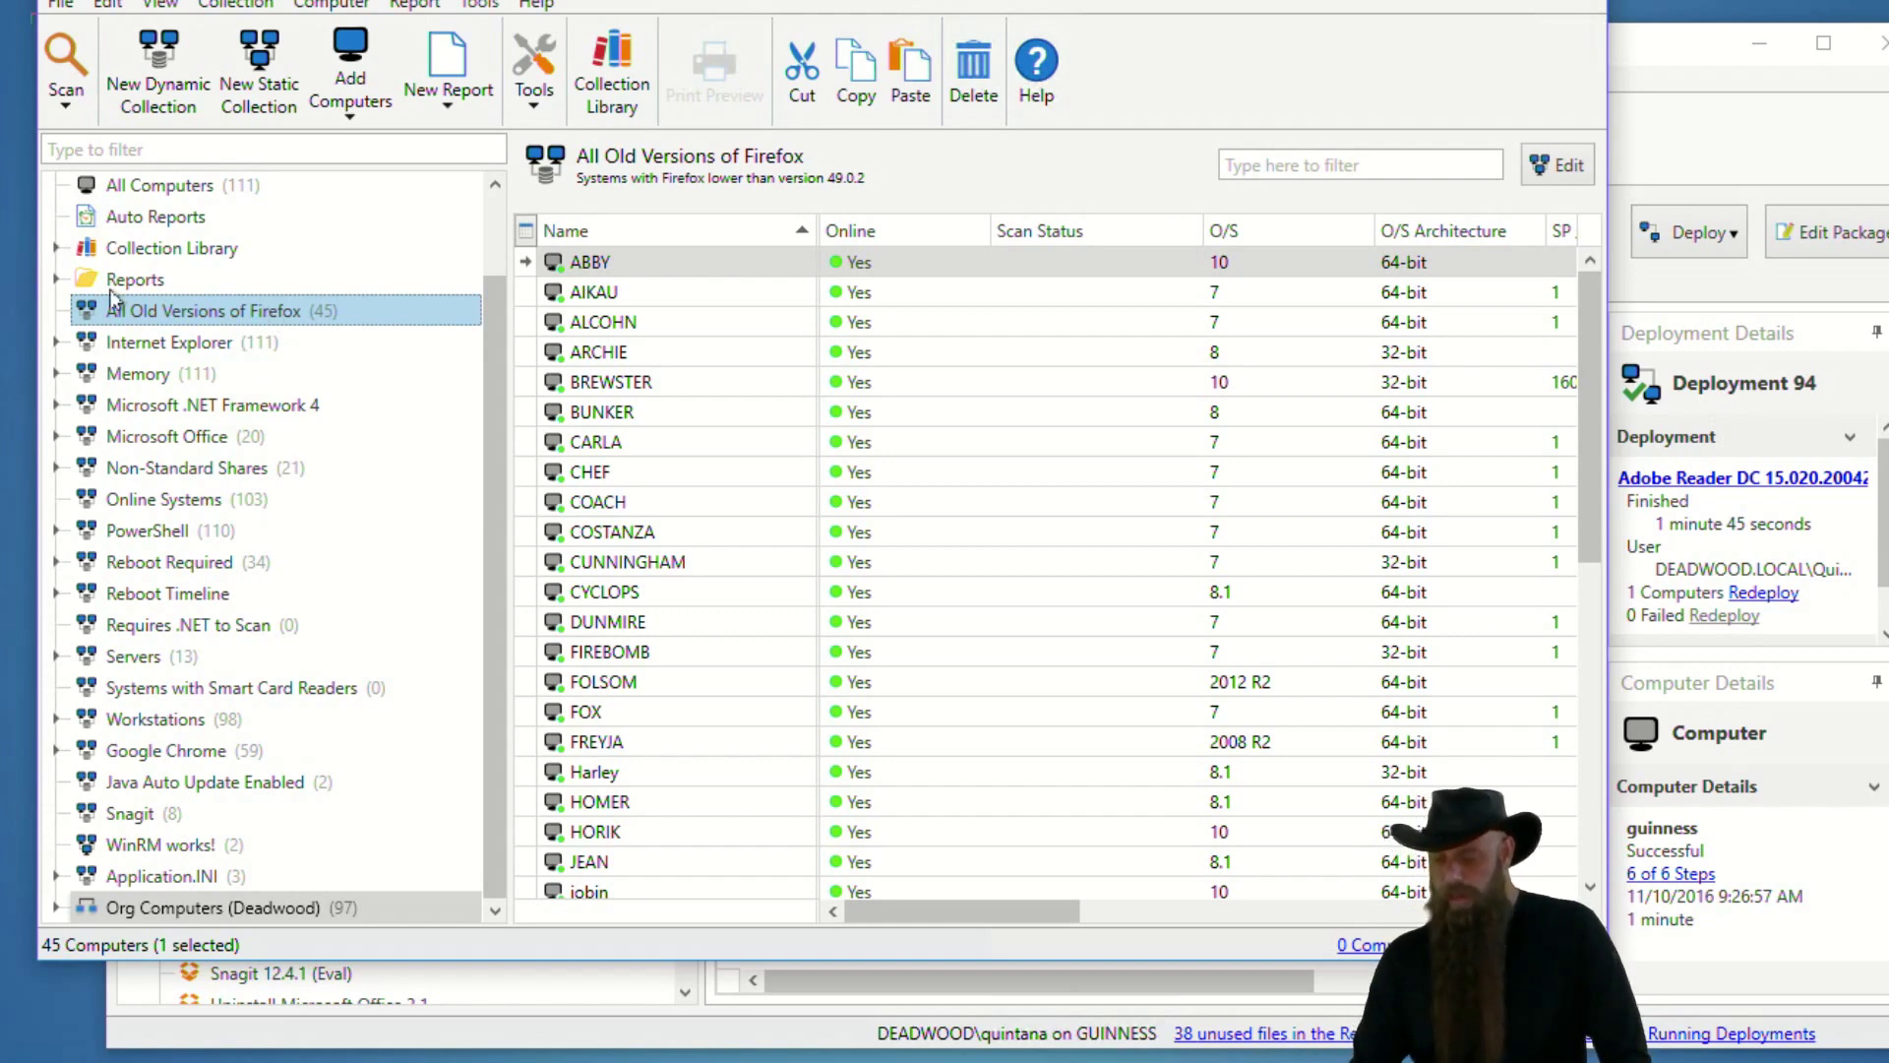
Review the computers and versions in the All Old Versions of Firefox report from the Custom reports folder, and close the report.
{"action": "left_click", "coordinate": [54, 279]}
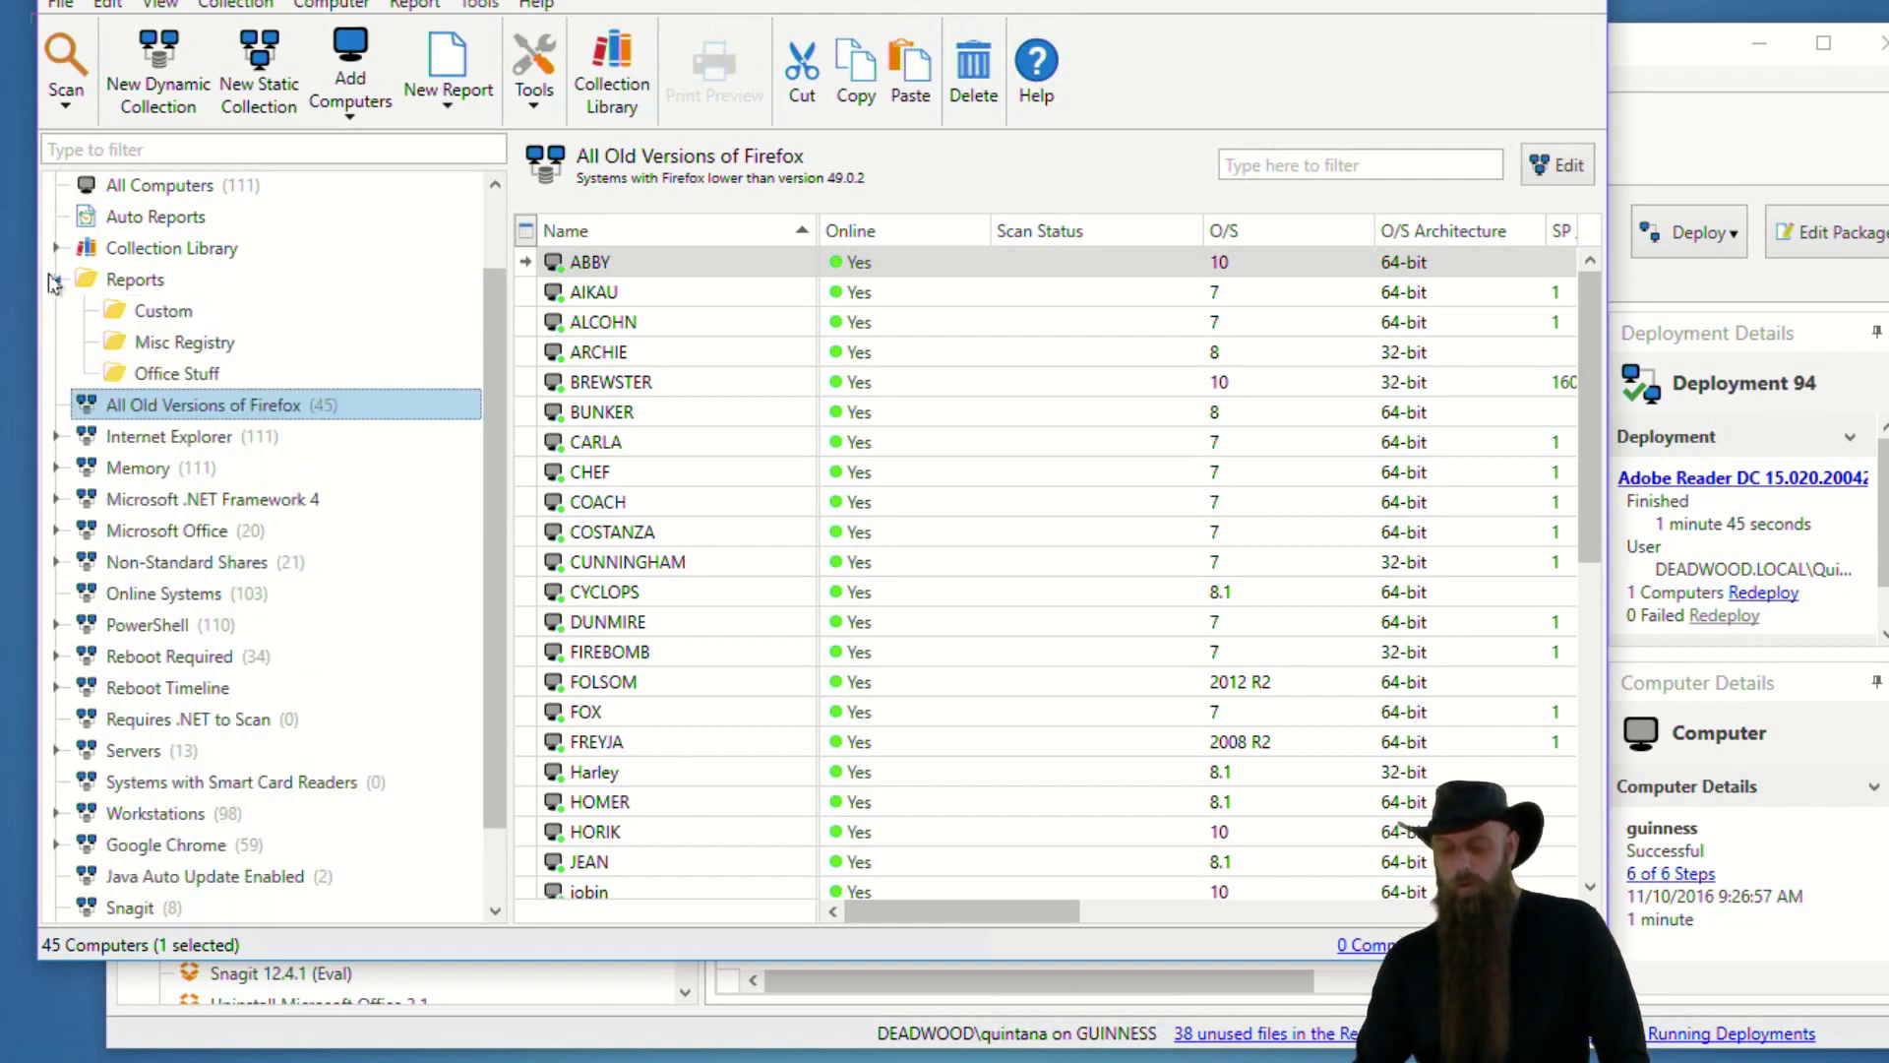
{"action": "left_click", "coordinate": [157, 314]}
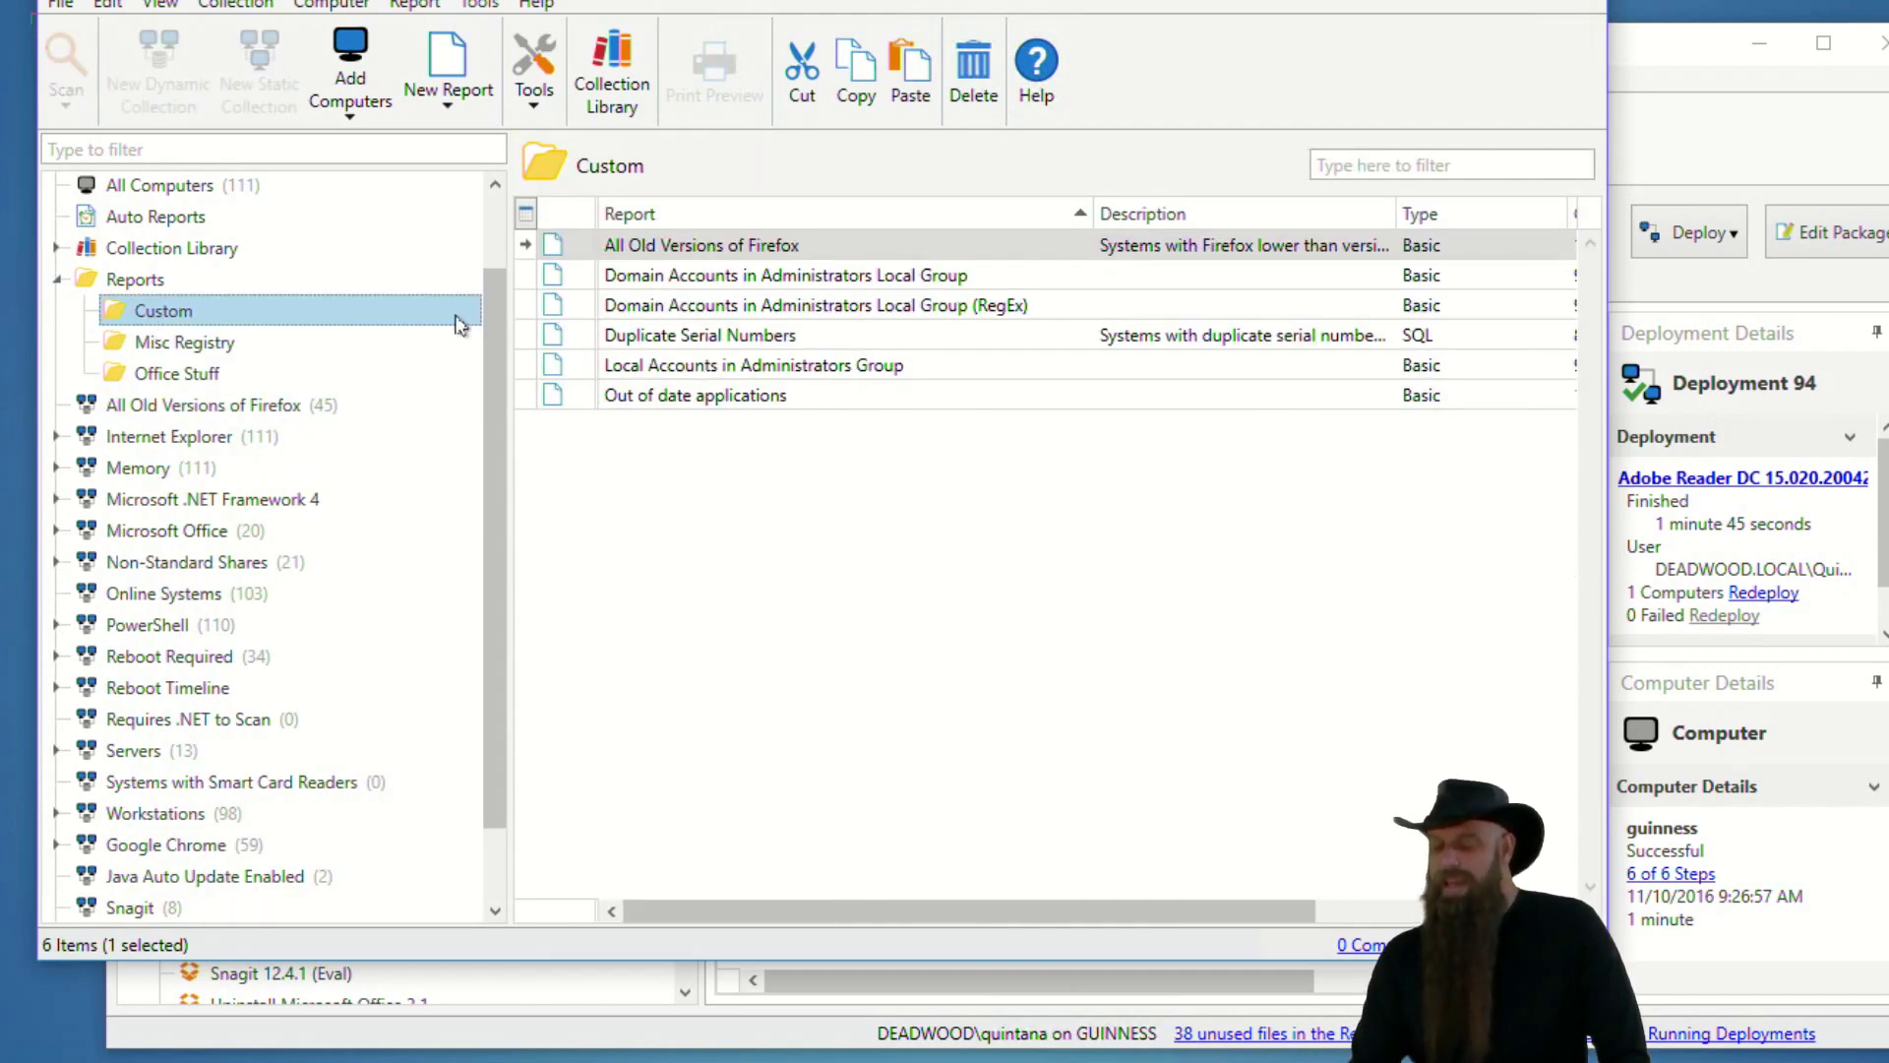
{"action": "left_click", "coordinate": [665, 251]}
{"action": "double_click", "coordinate": [664, 251]}
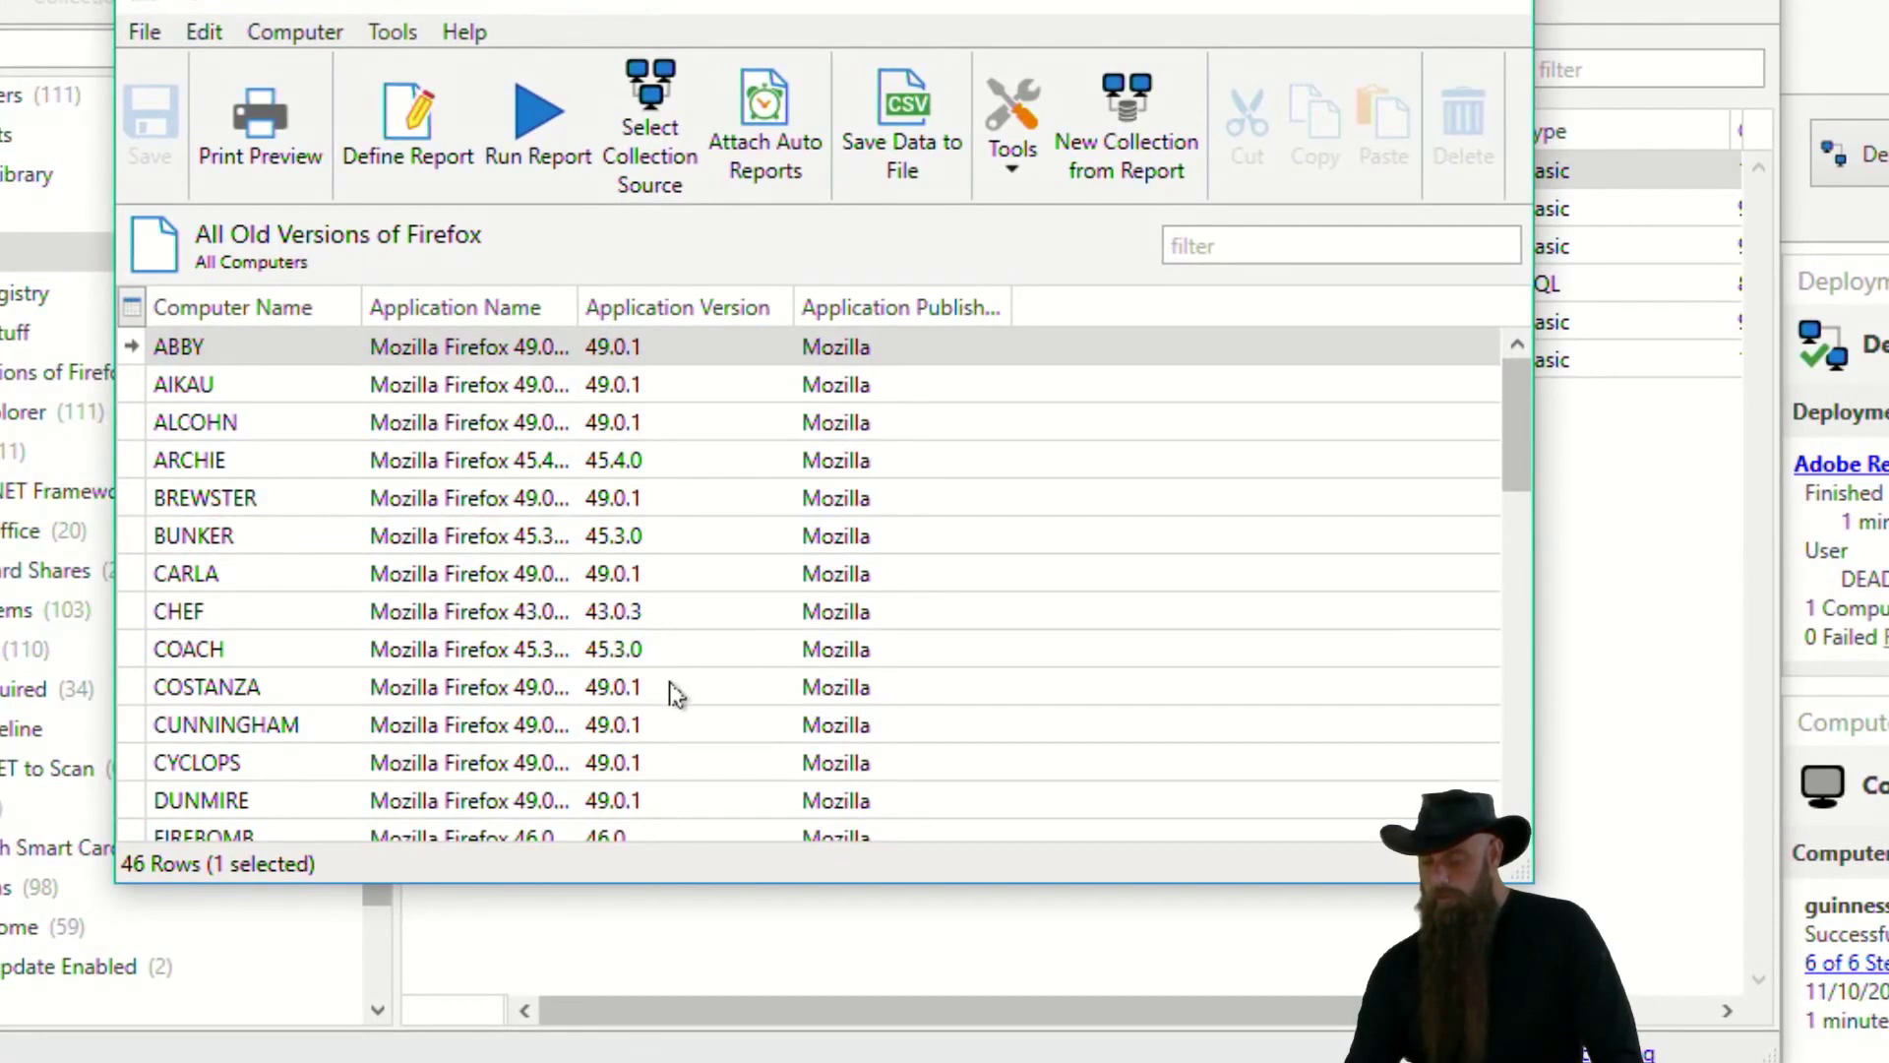
{"action": "scroll", "coordinate": [669, 679], "scroll_direction": "down", "scroll_amount": 3}
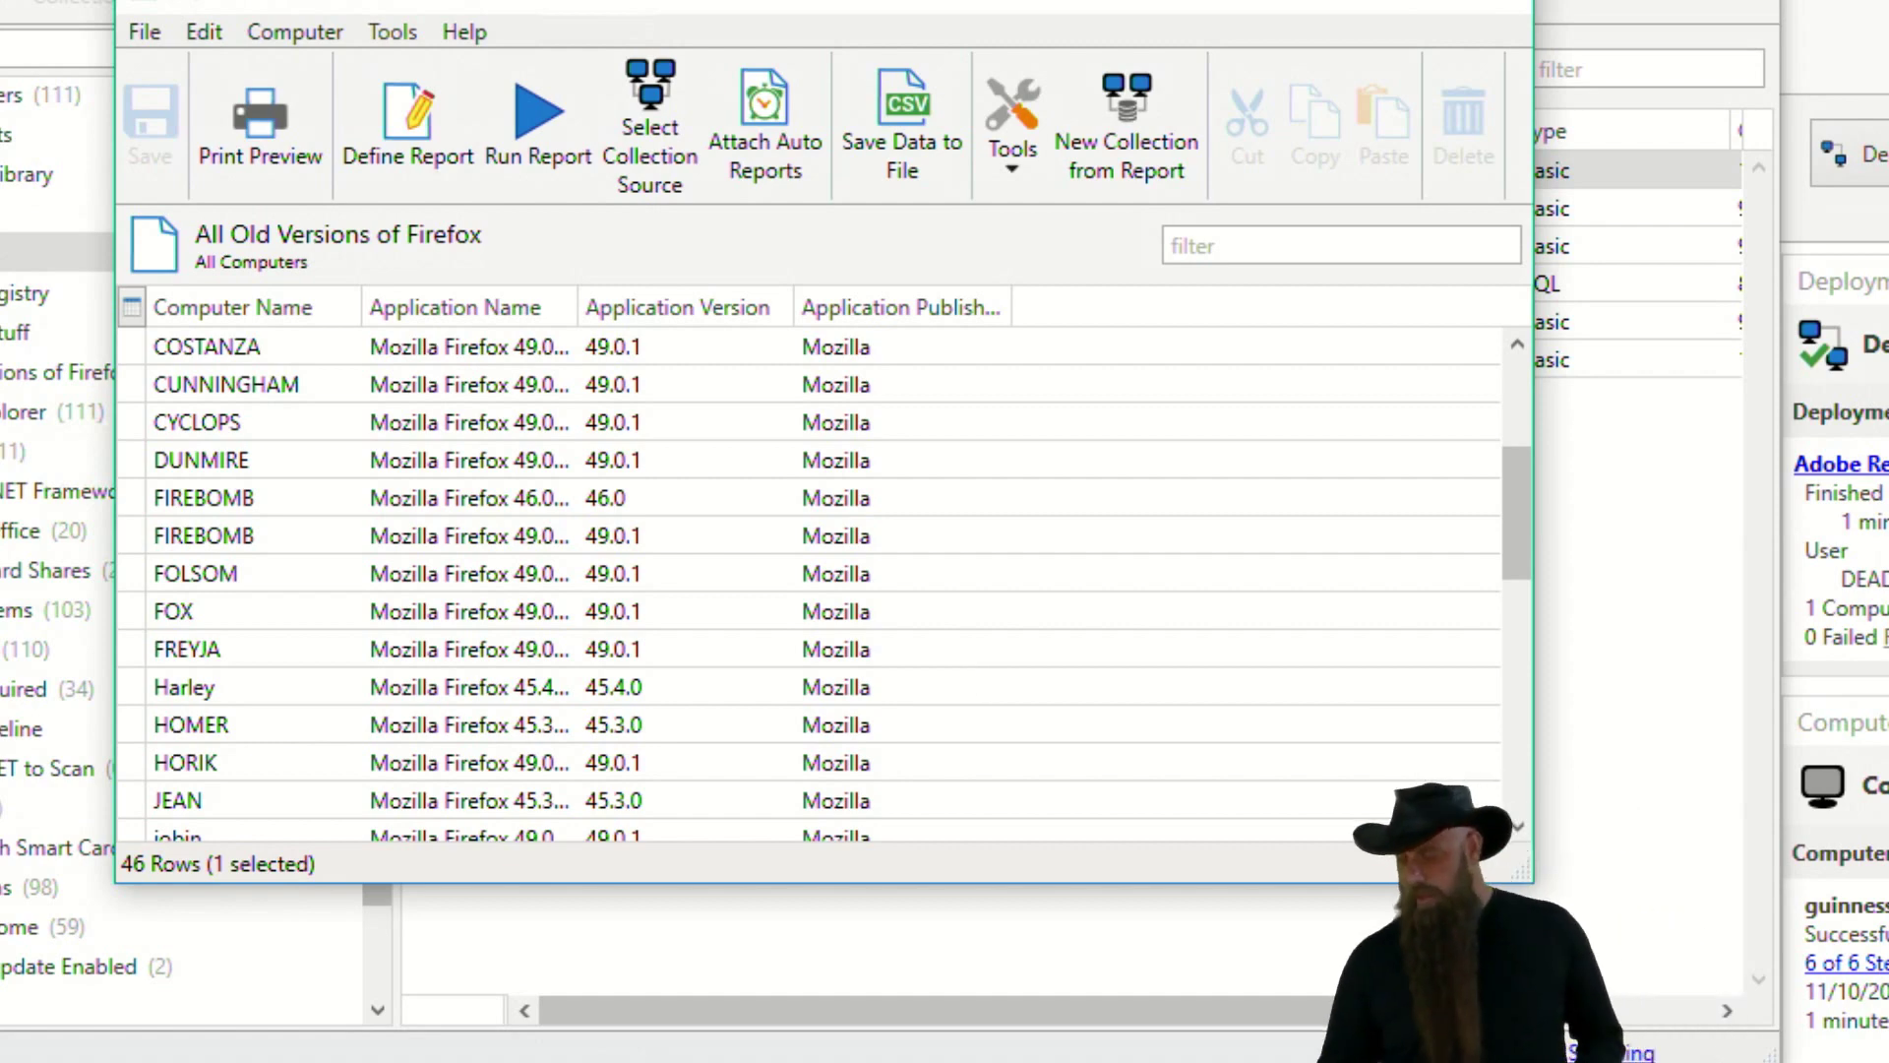
{"action": "left_click", "coordinate": [1491, 7]}
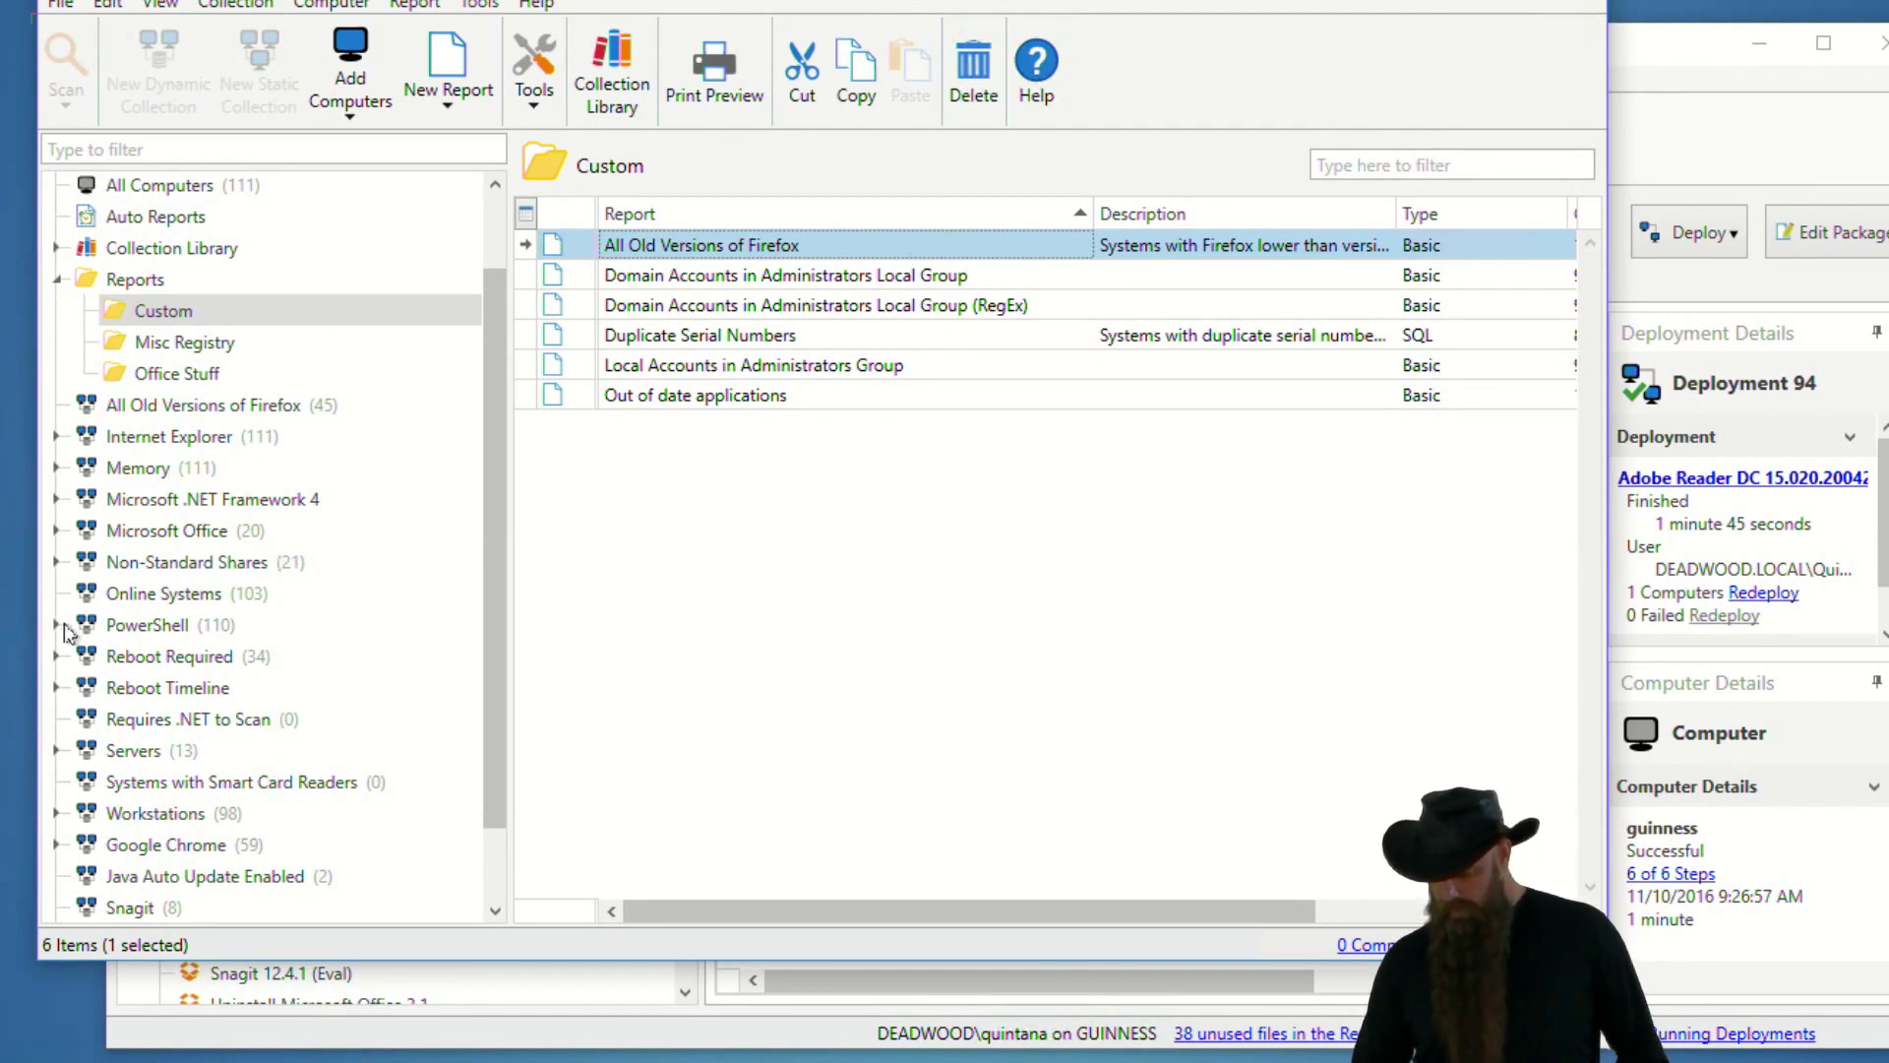
Create a report from the PowerShell 5 collection and review its filters and columns.
{"action": "left_click", "coordinate": [58, 626]}
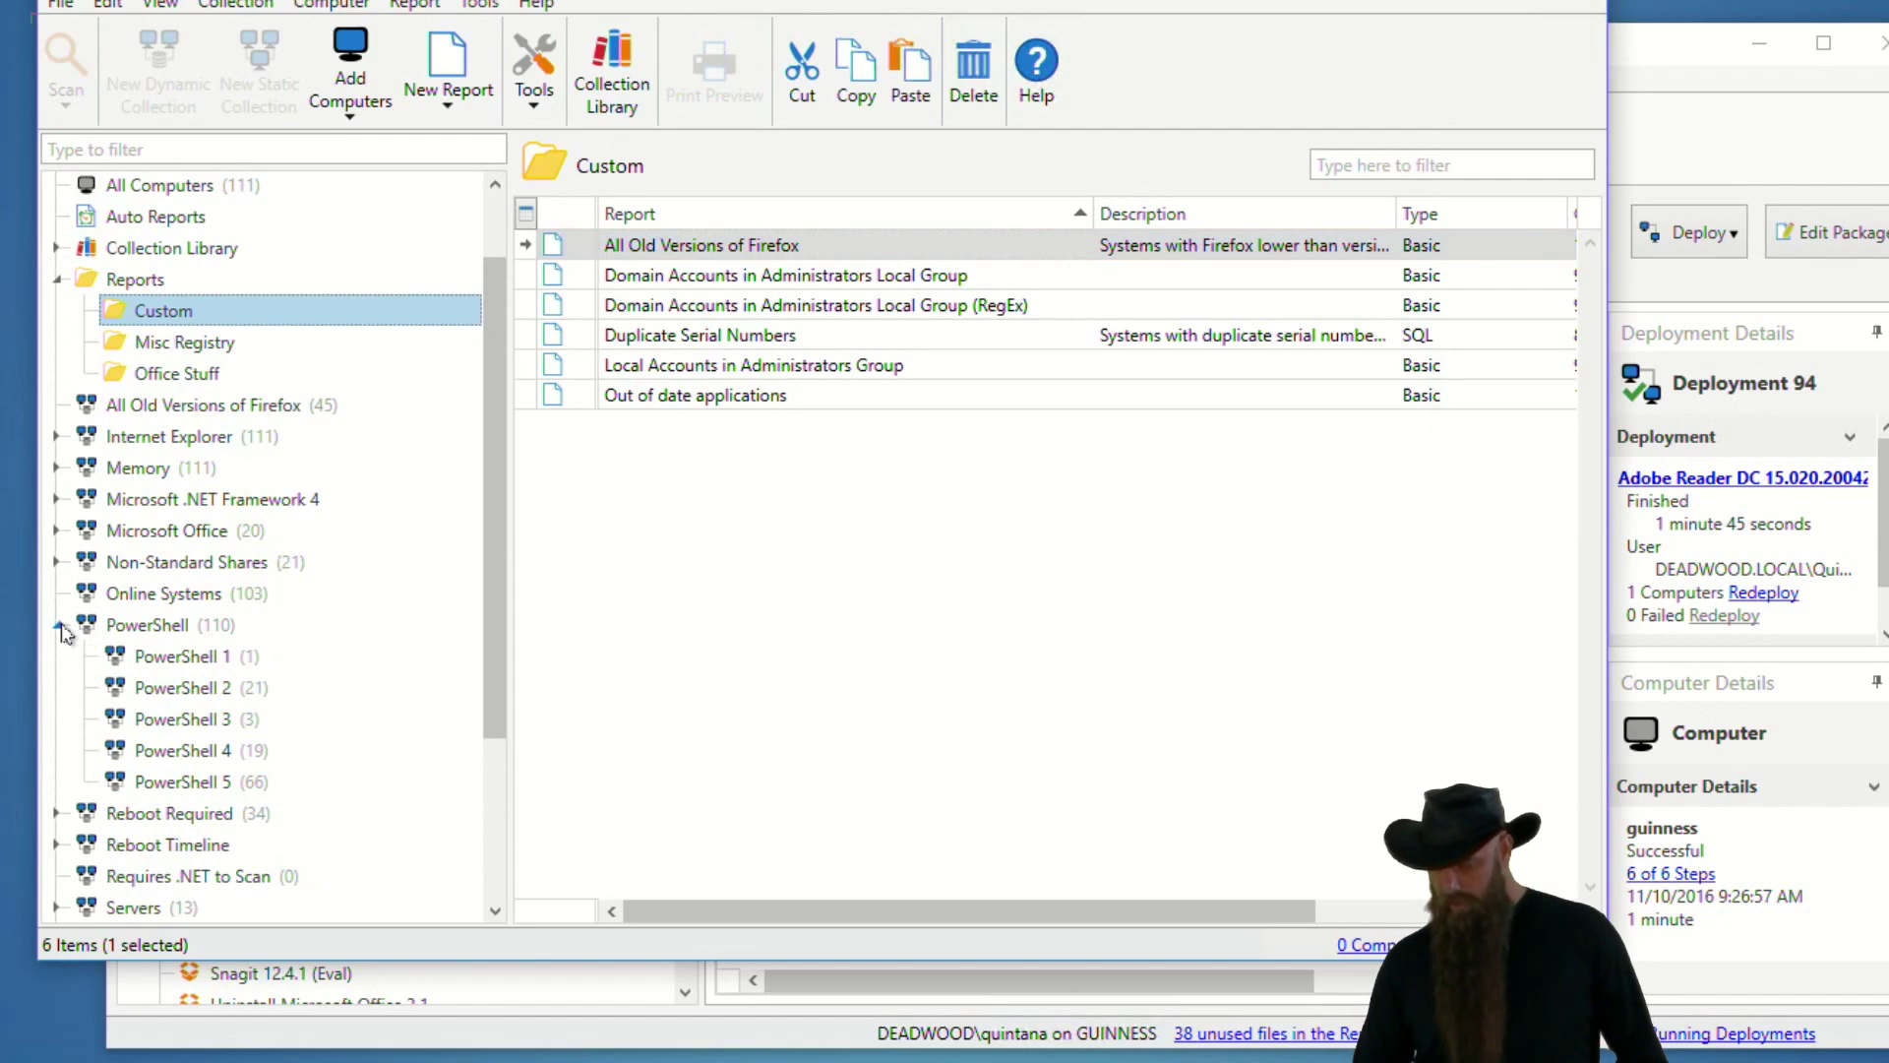
{"action": "left_click", "coordinate": [189, 782]}
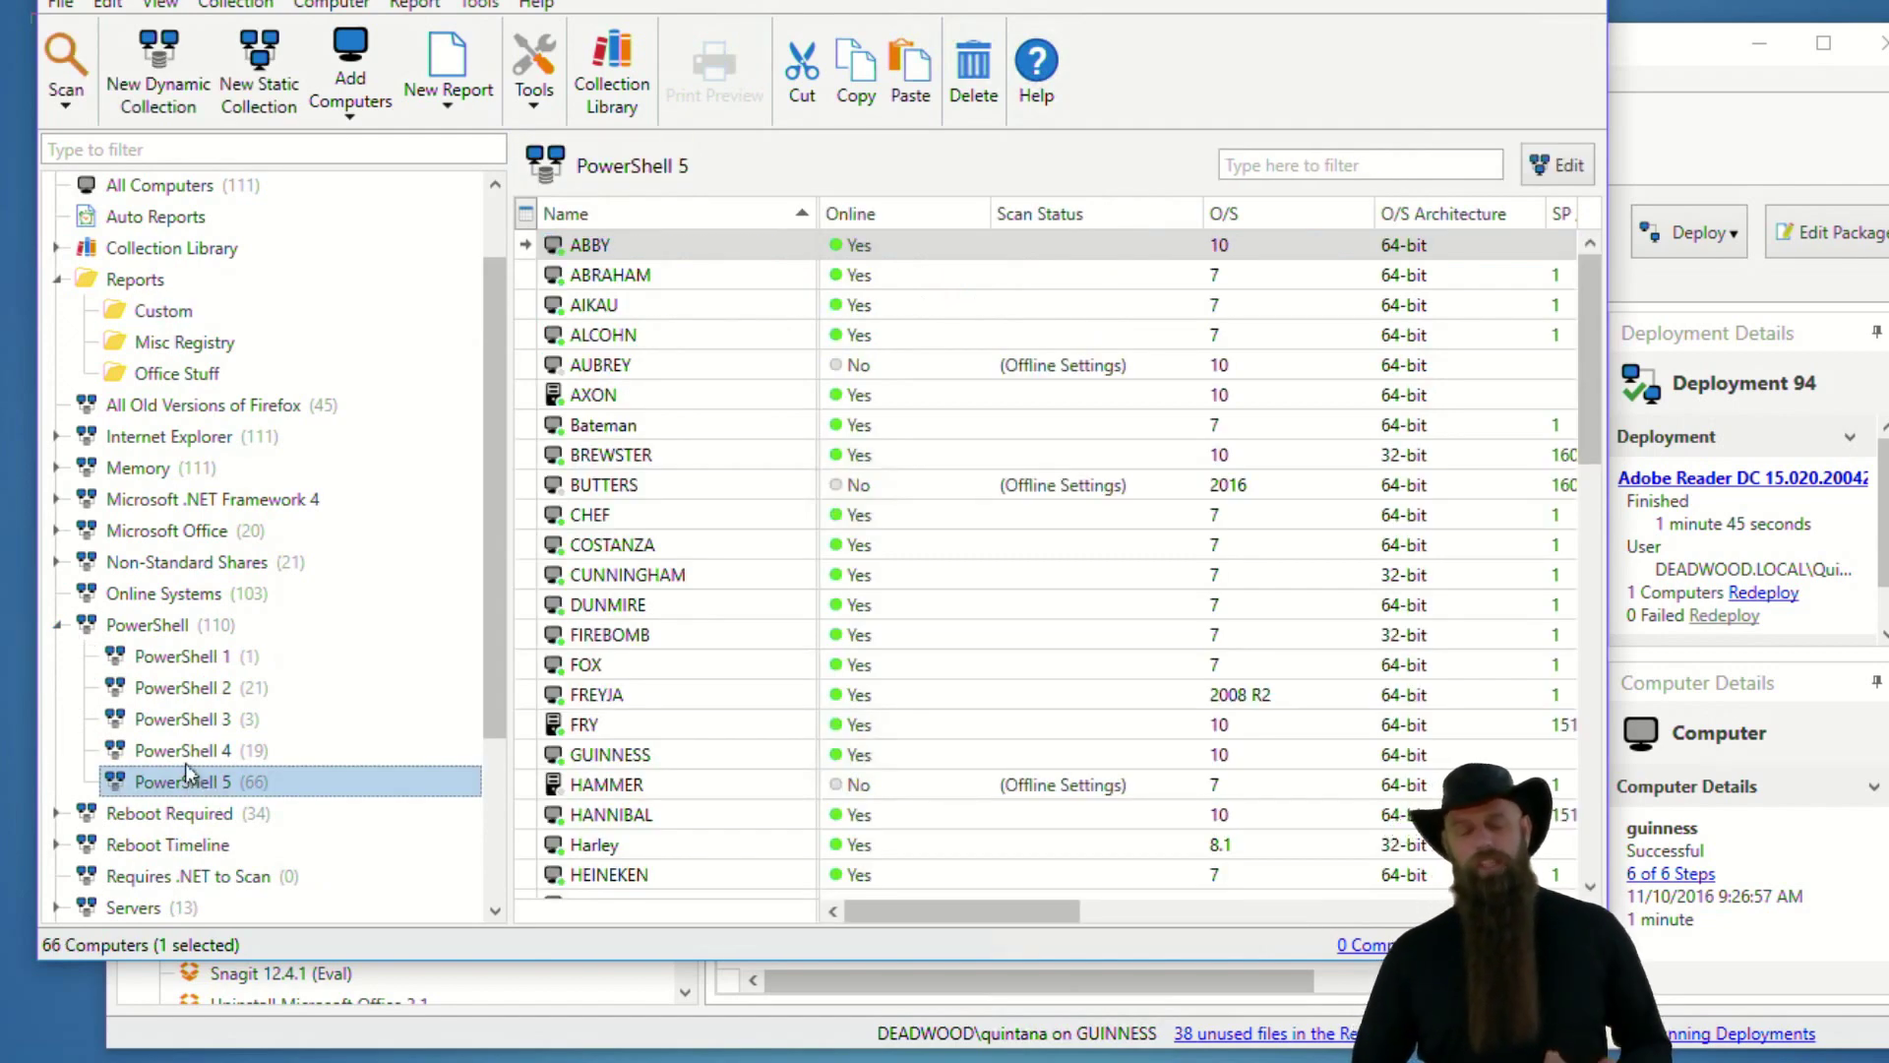
{"action": "right_click", "coordinate": [178, 784]}
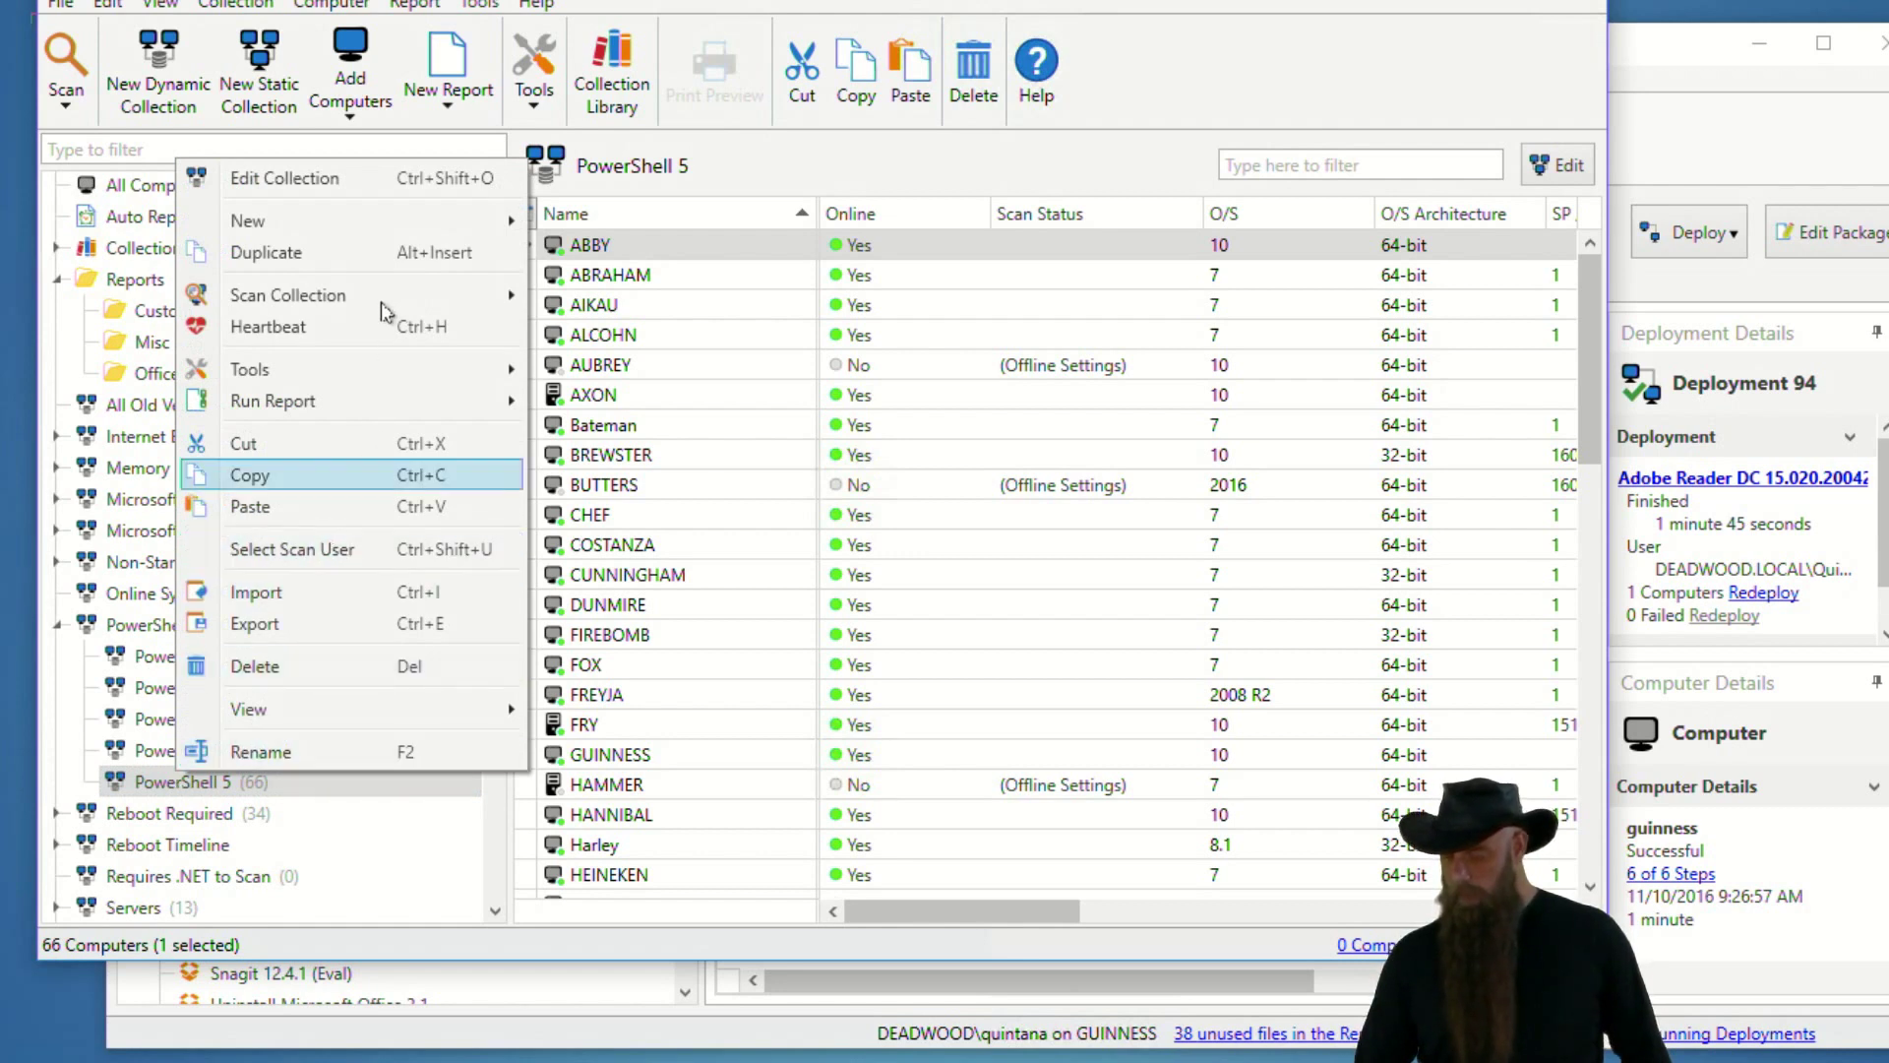
{"action": "mouse_move", "coordinate": [379, 219]}
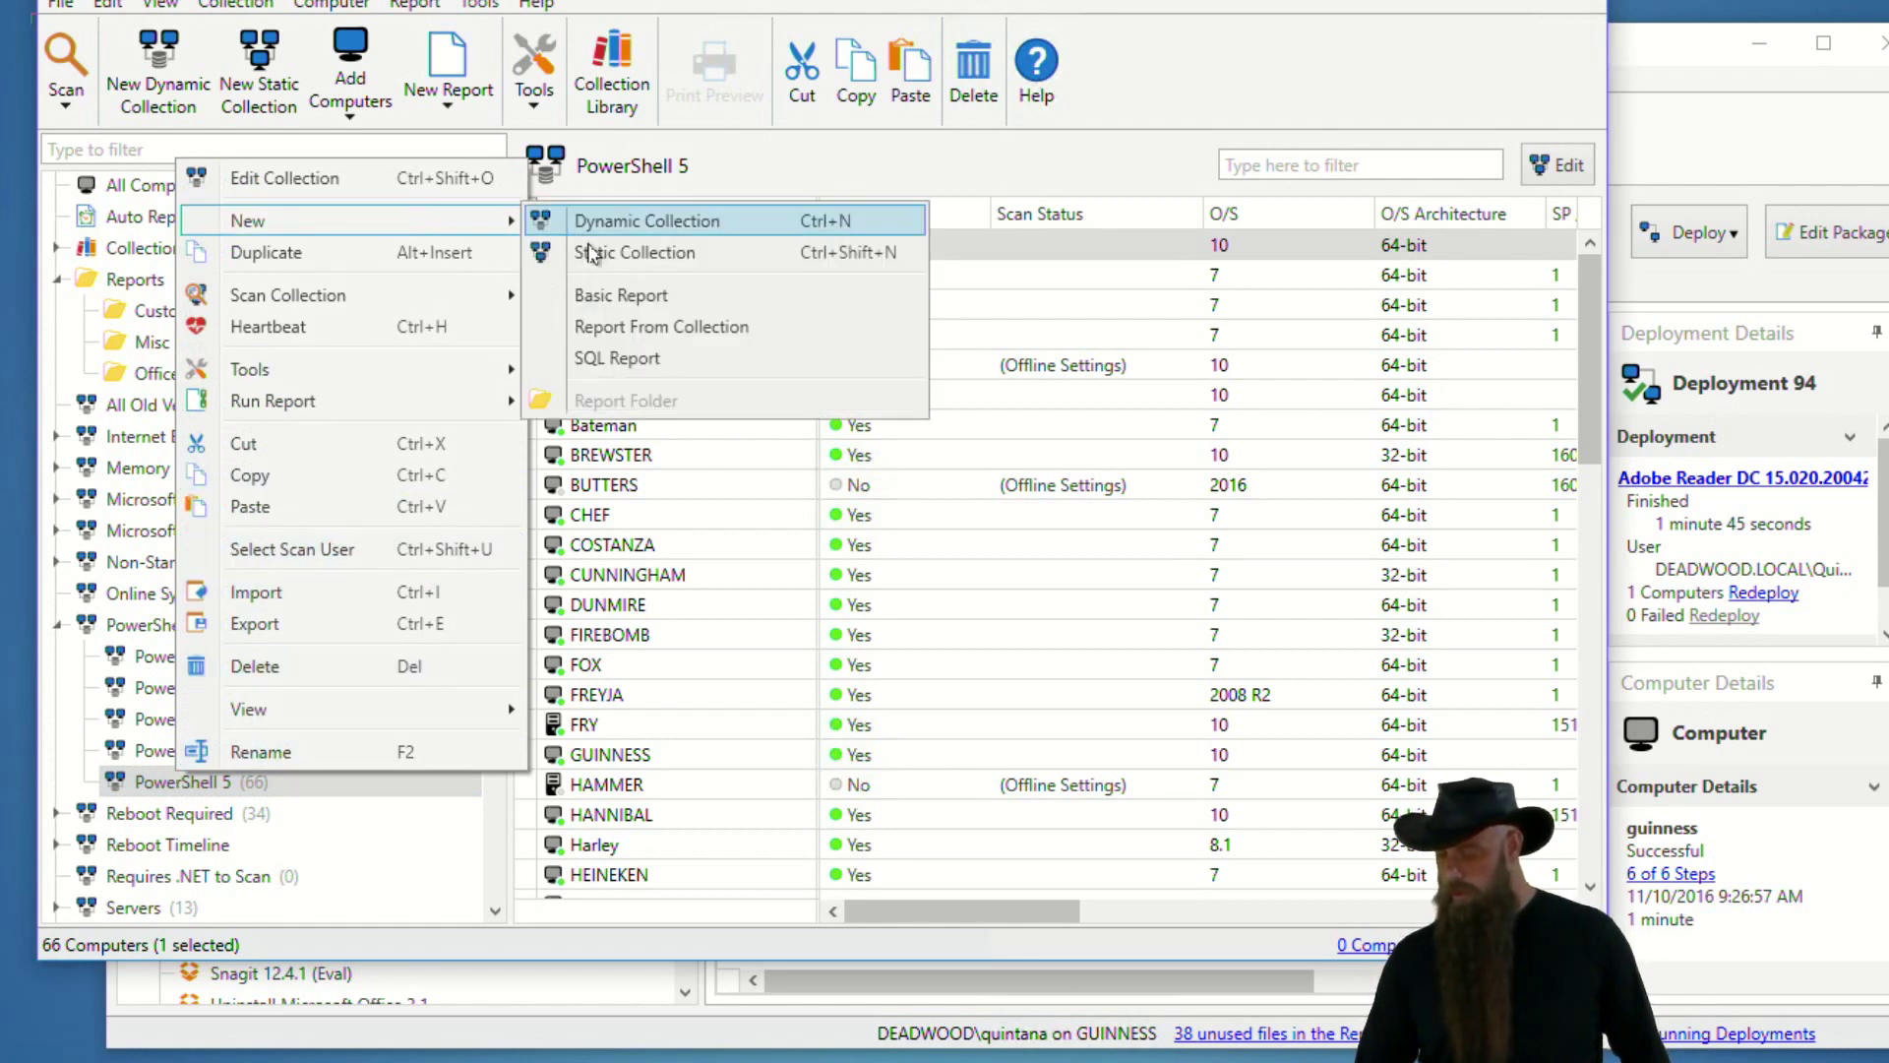
{"action": "left_click", "coordinate": [638, 328]}
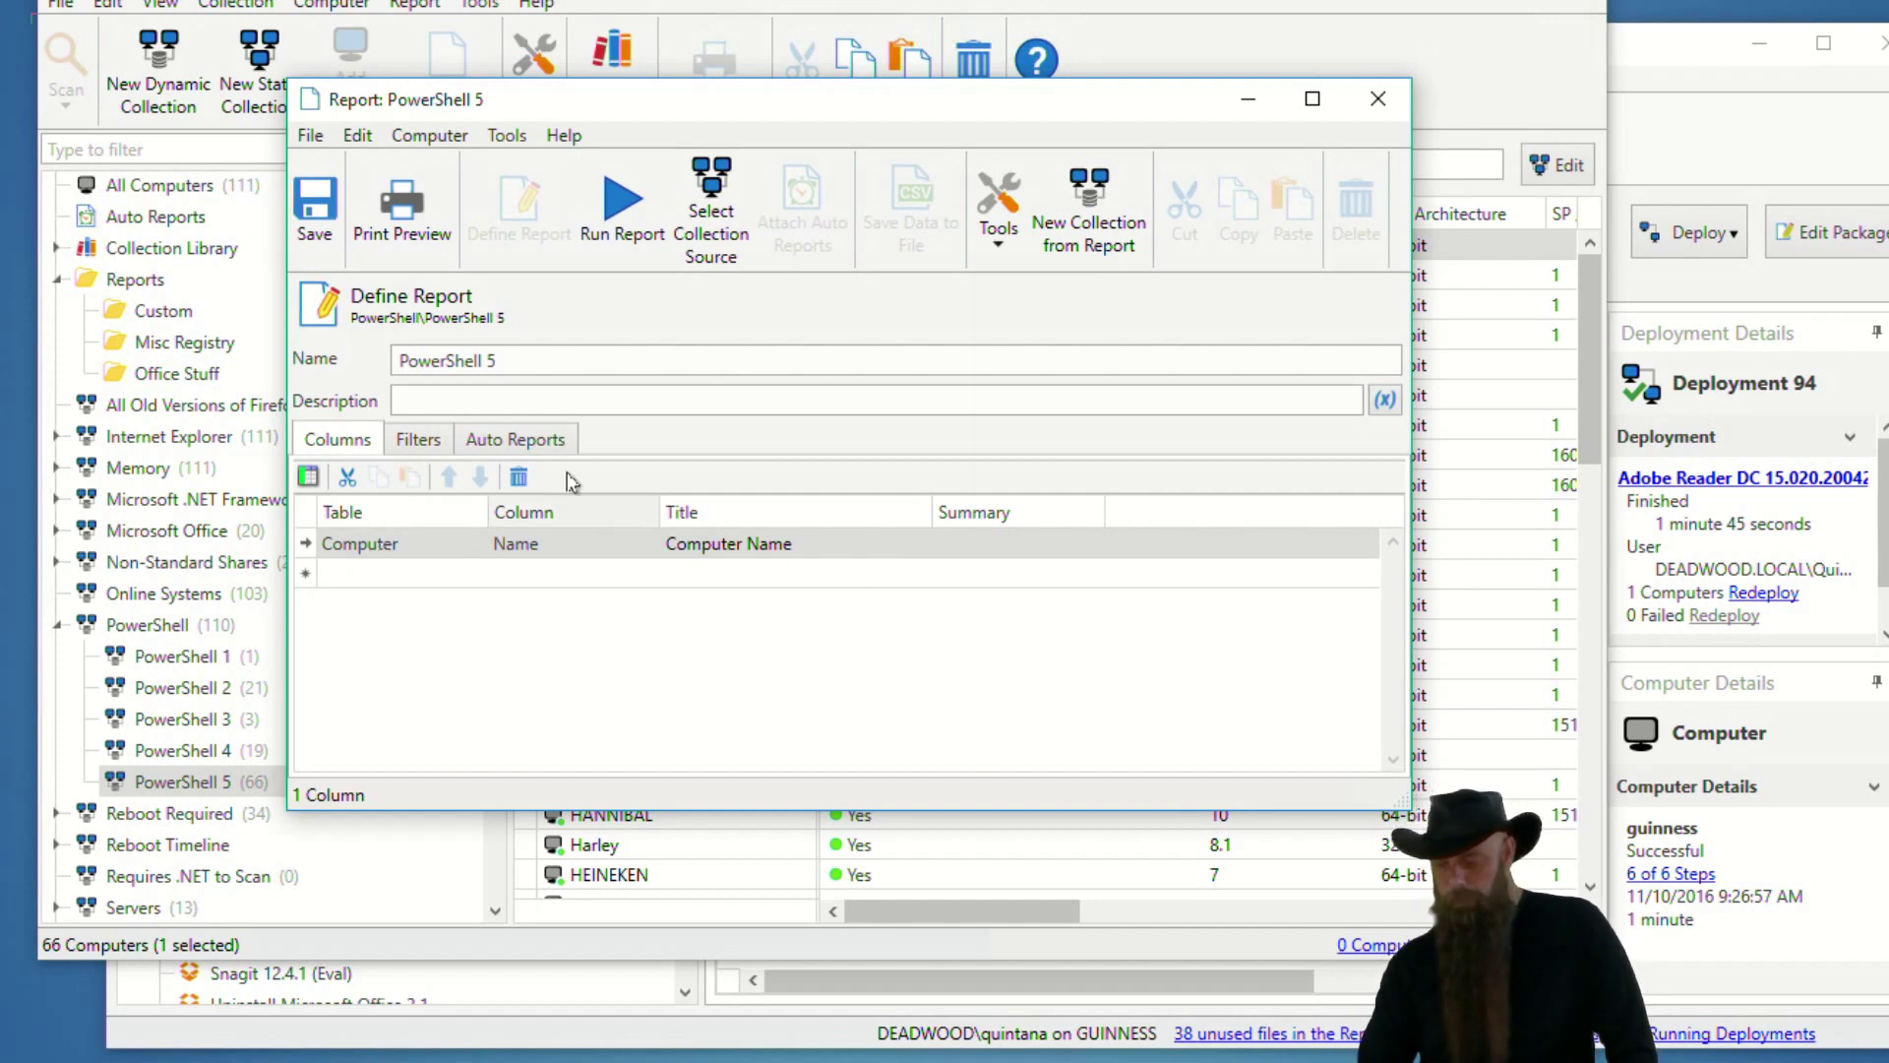
{"action": "left_click", "coordinate": [413, 453]}
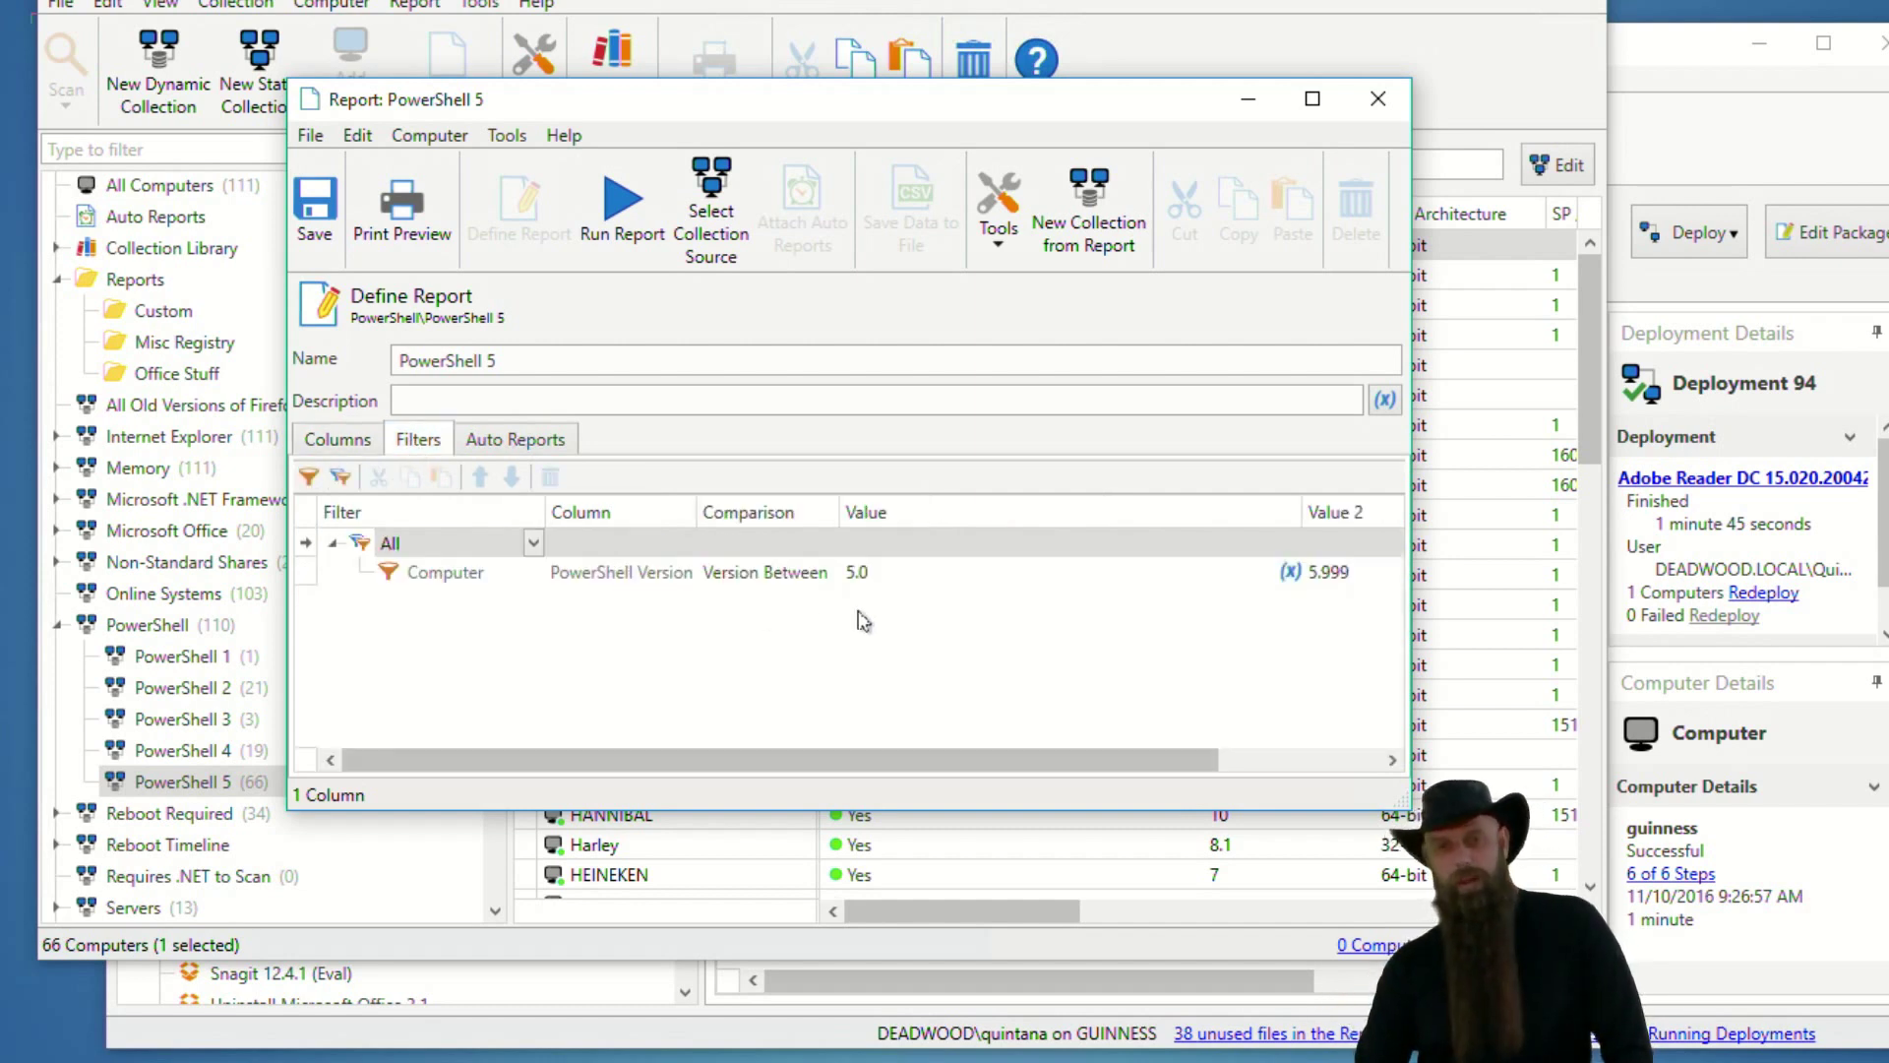
{"action": "left_click", "coordinate": [341, 437]}
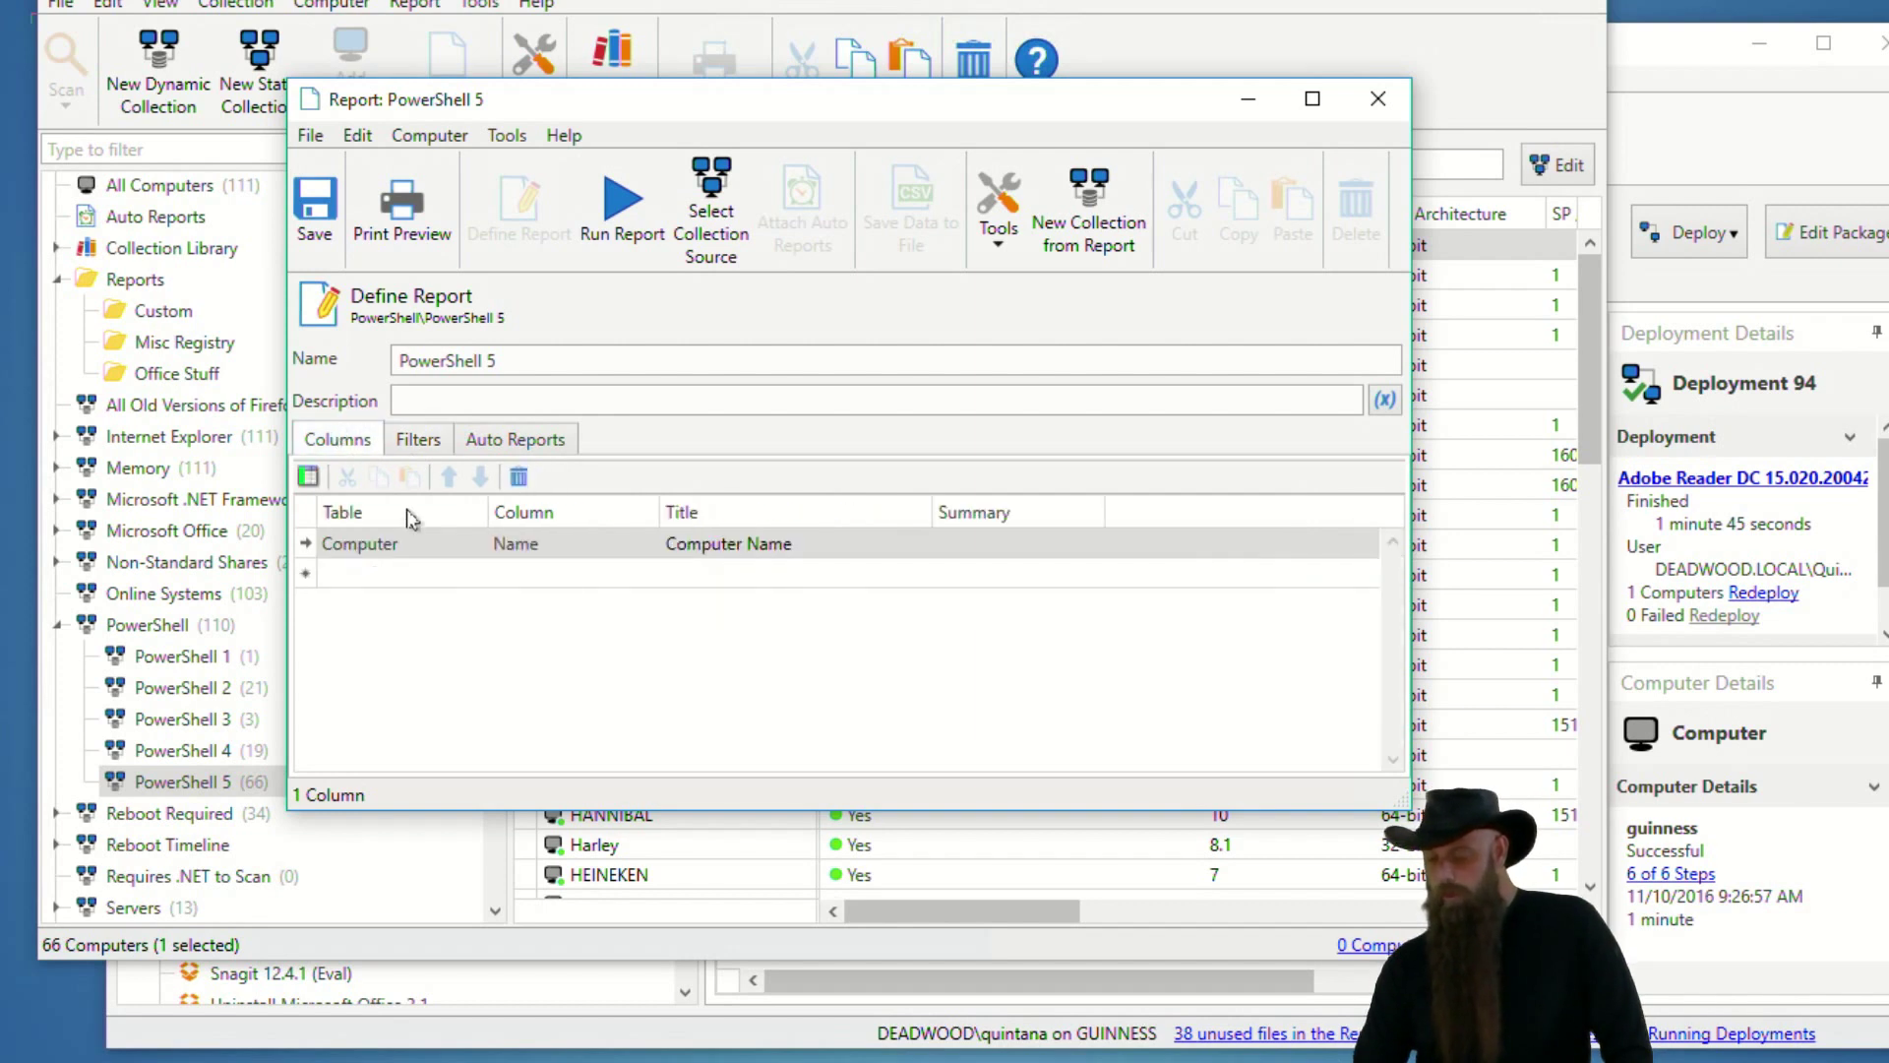
Add a Computer O/S column to the PowerShell 5 report definition.
{"action": "left_click", "coordinate": [308, 476]}
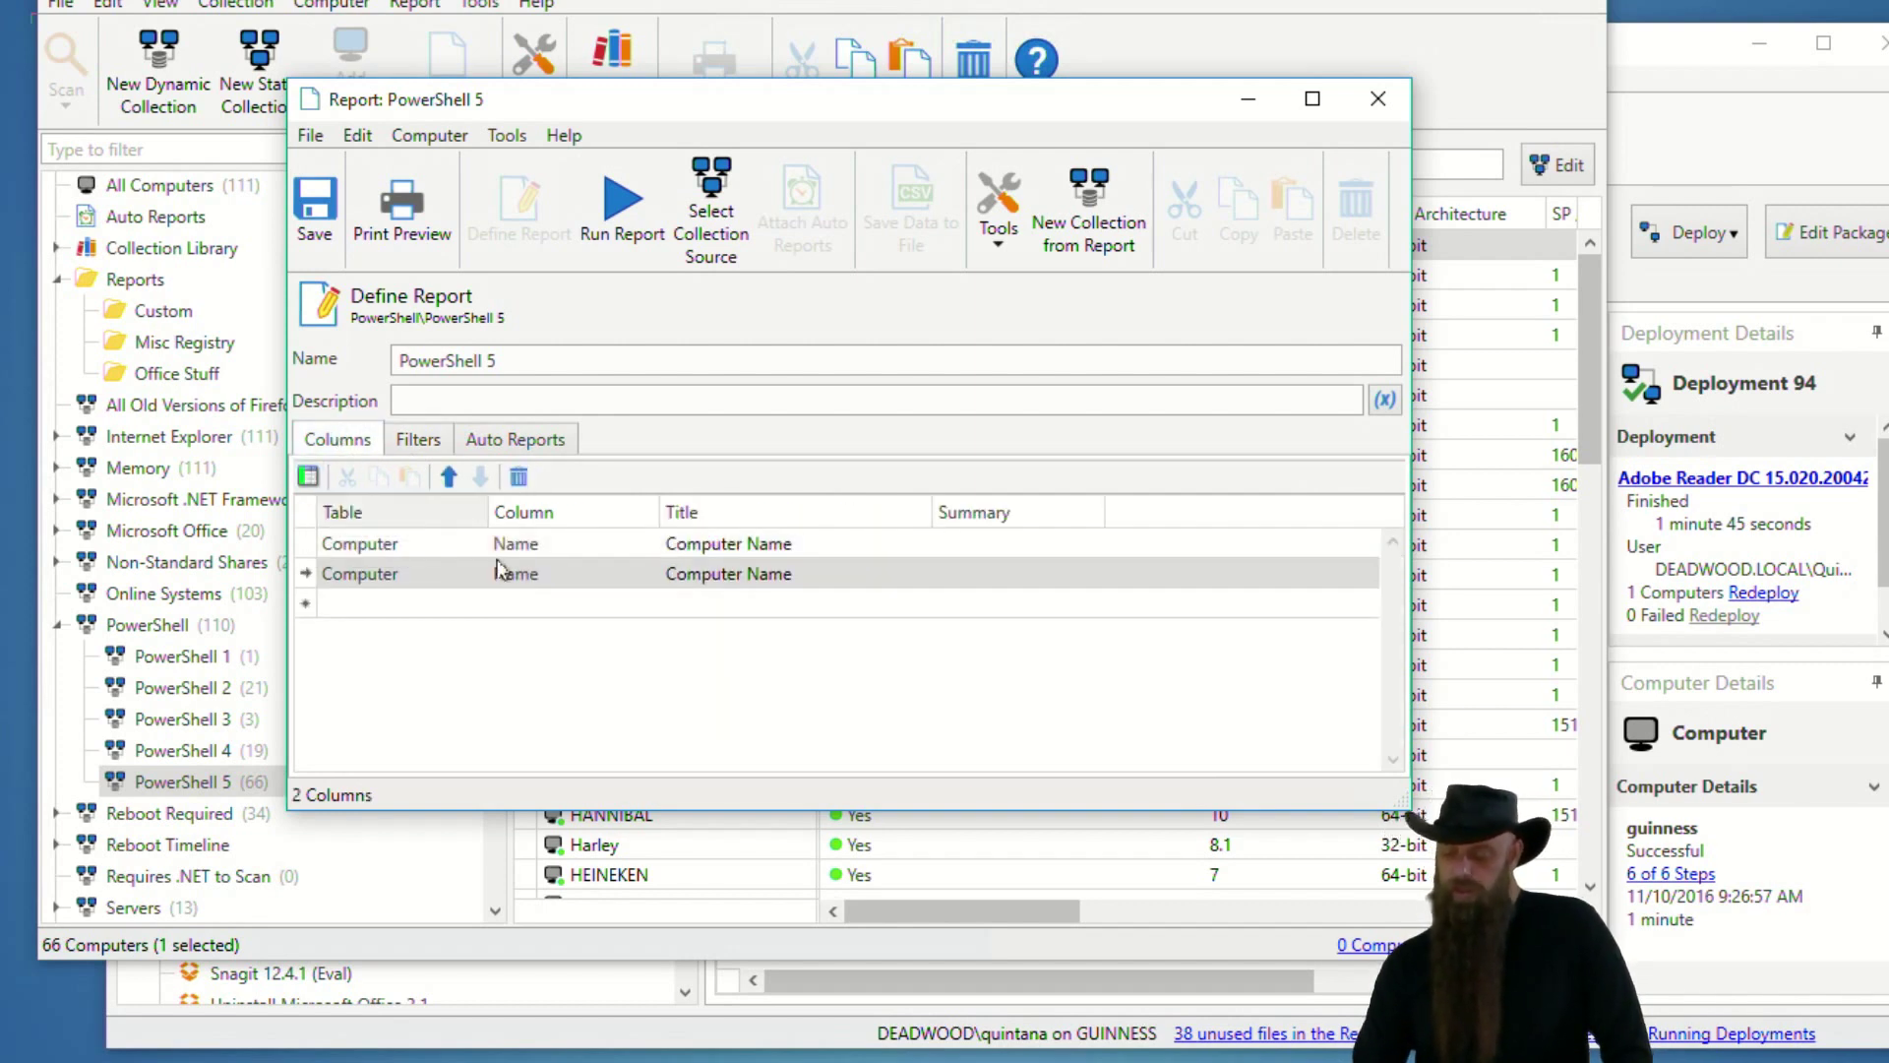
{"action": "left_click", "coordinate": [647, 574]}
{"action": "scroll", "coordinate": [625, 810], "scroll_direction": "down", "scroll_amount": 3}
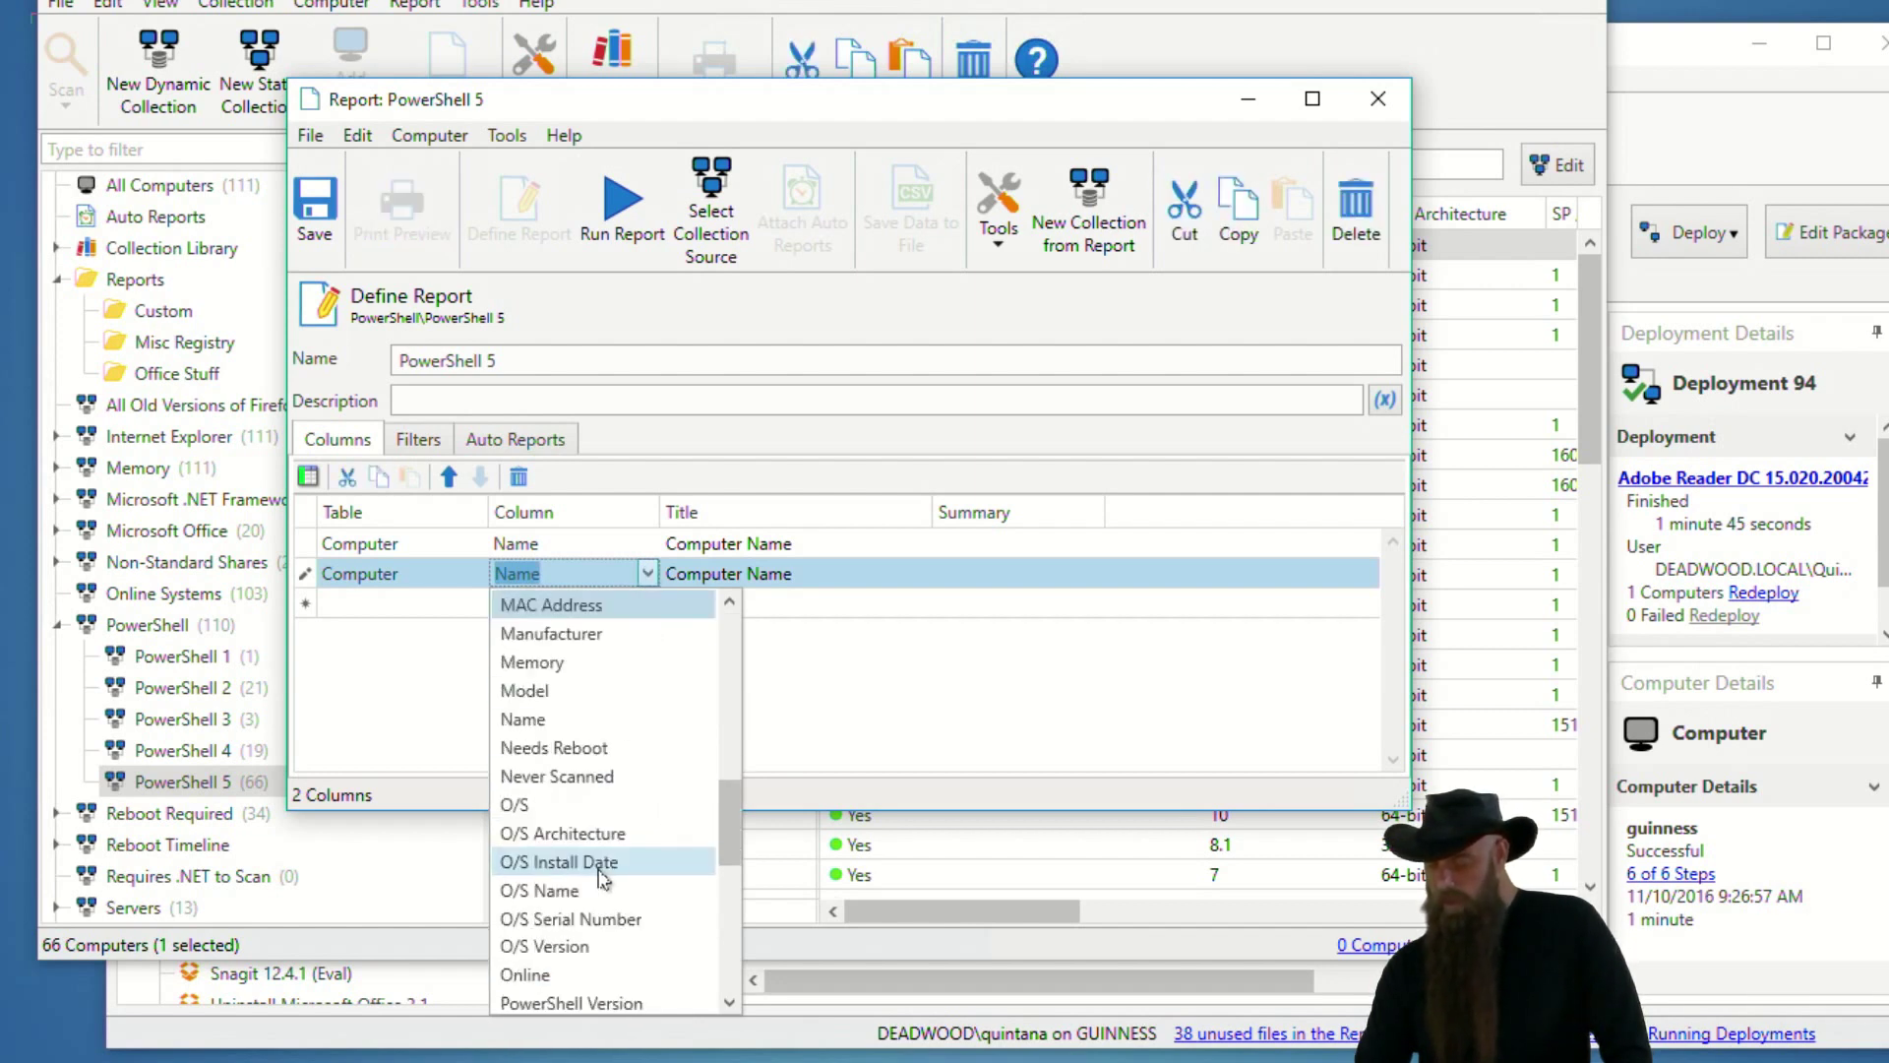
{"action": "left_click", "coordinate": [551, 804]}
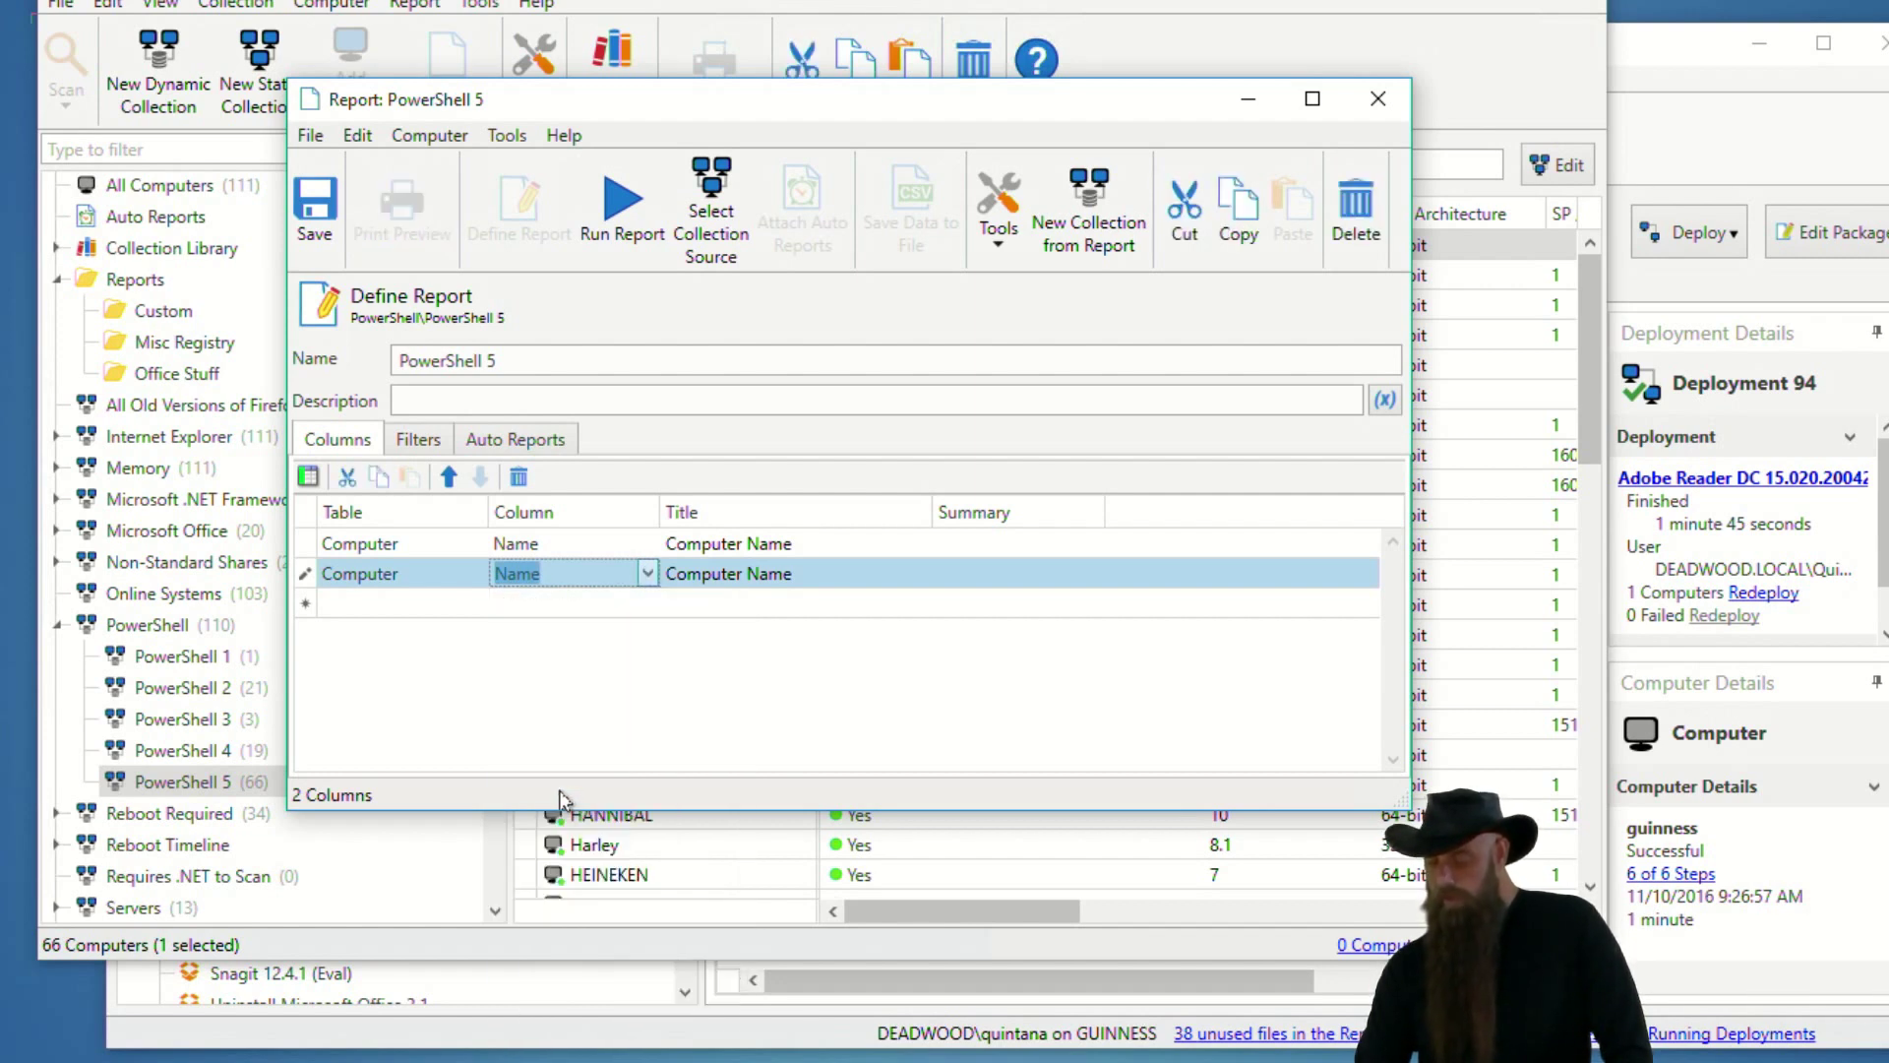
{"action": "left_click", "coordinate": [308, 477]}
{"action": "left_click", "coordinate": [646, 603]}
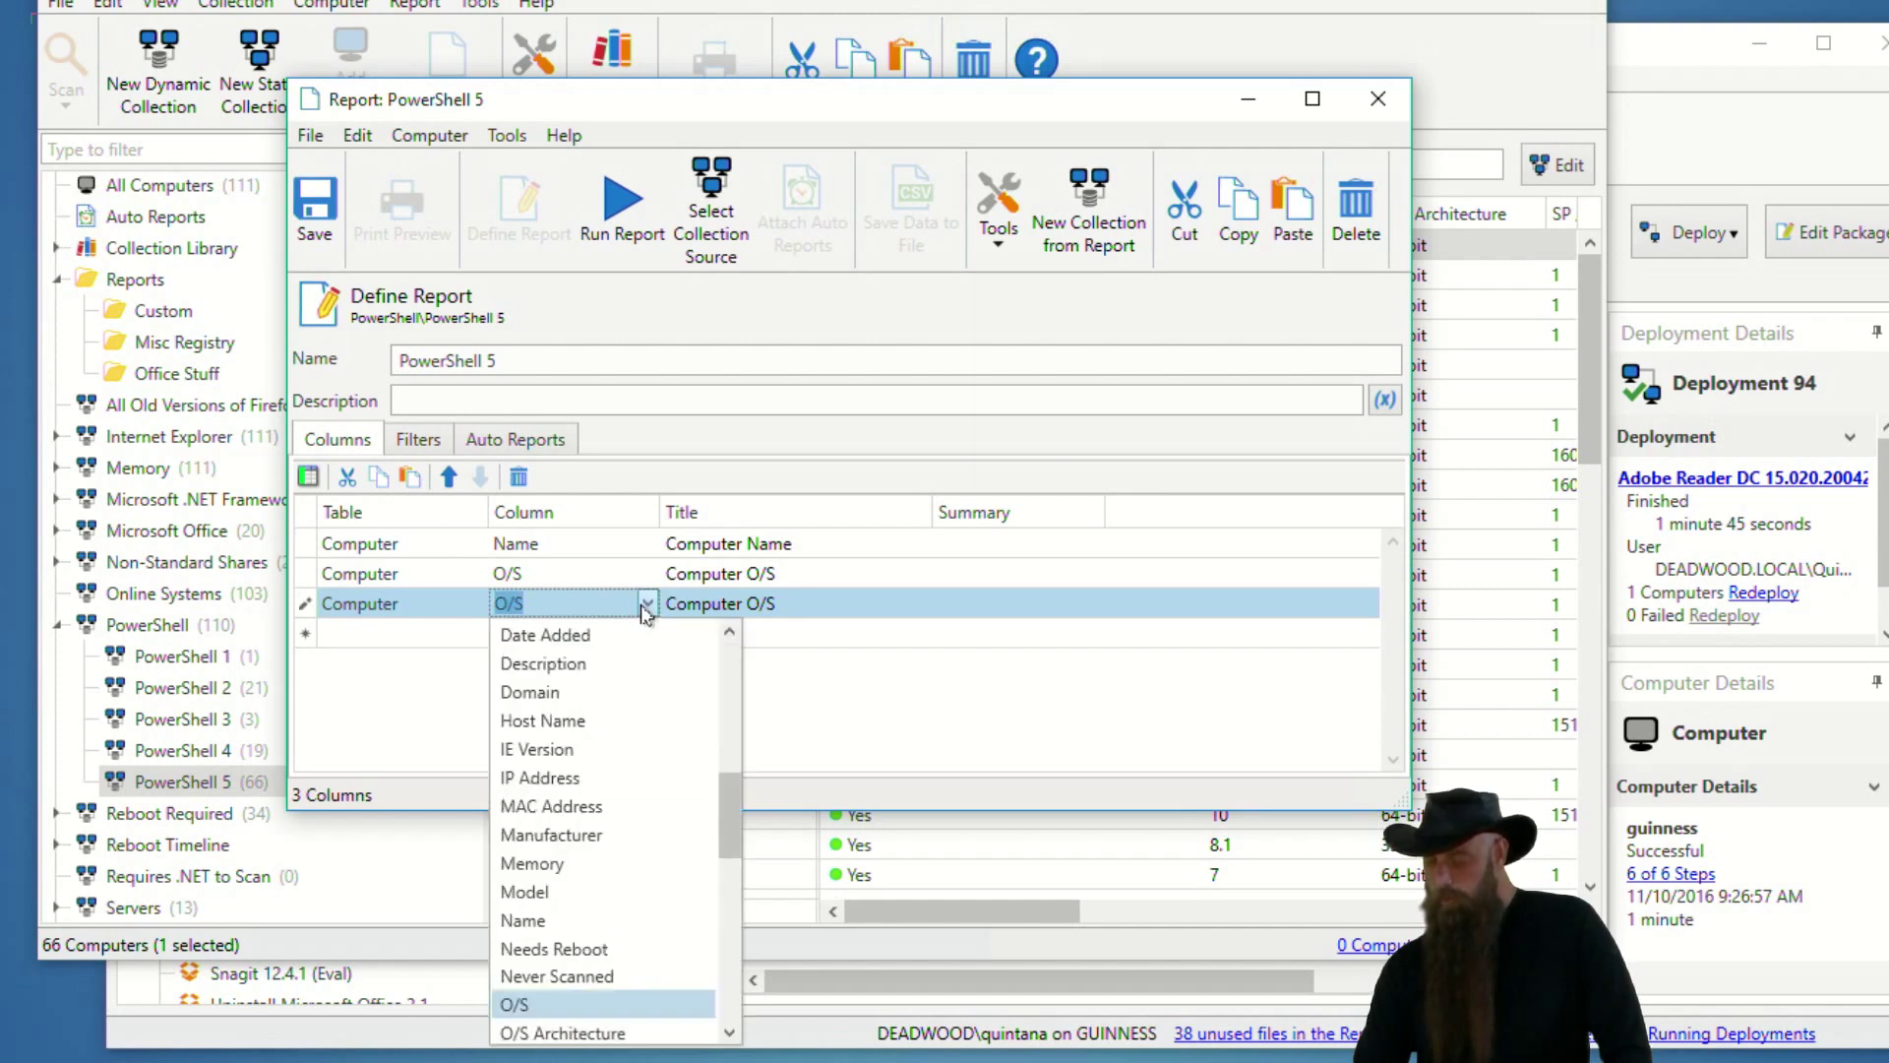
{"action": "left_click", "coordinate": [424, 605]}
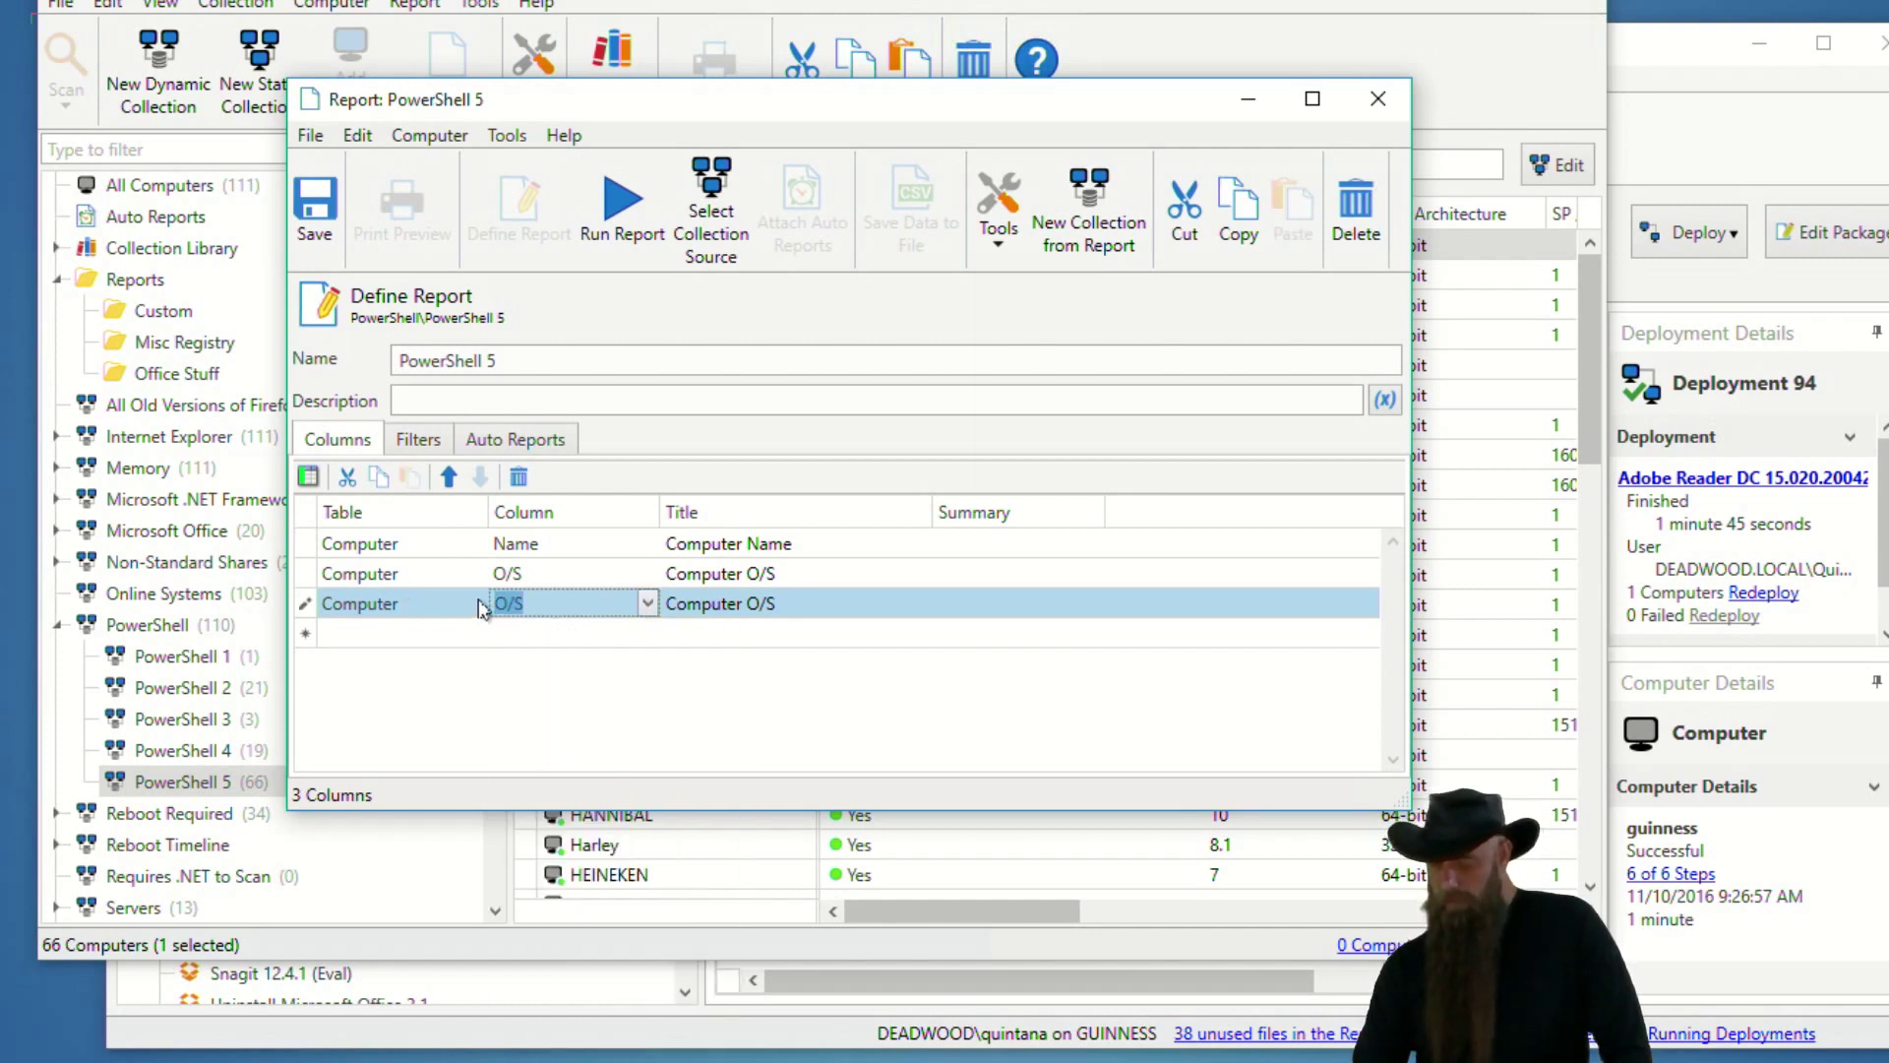
{"action": "left_click", "coordinate": [480, 604]}
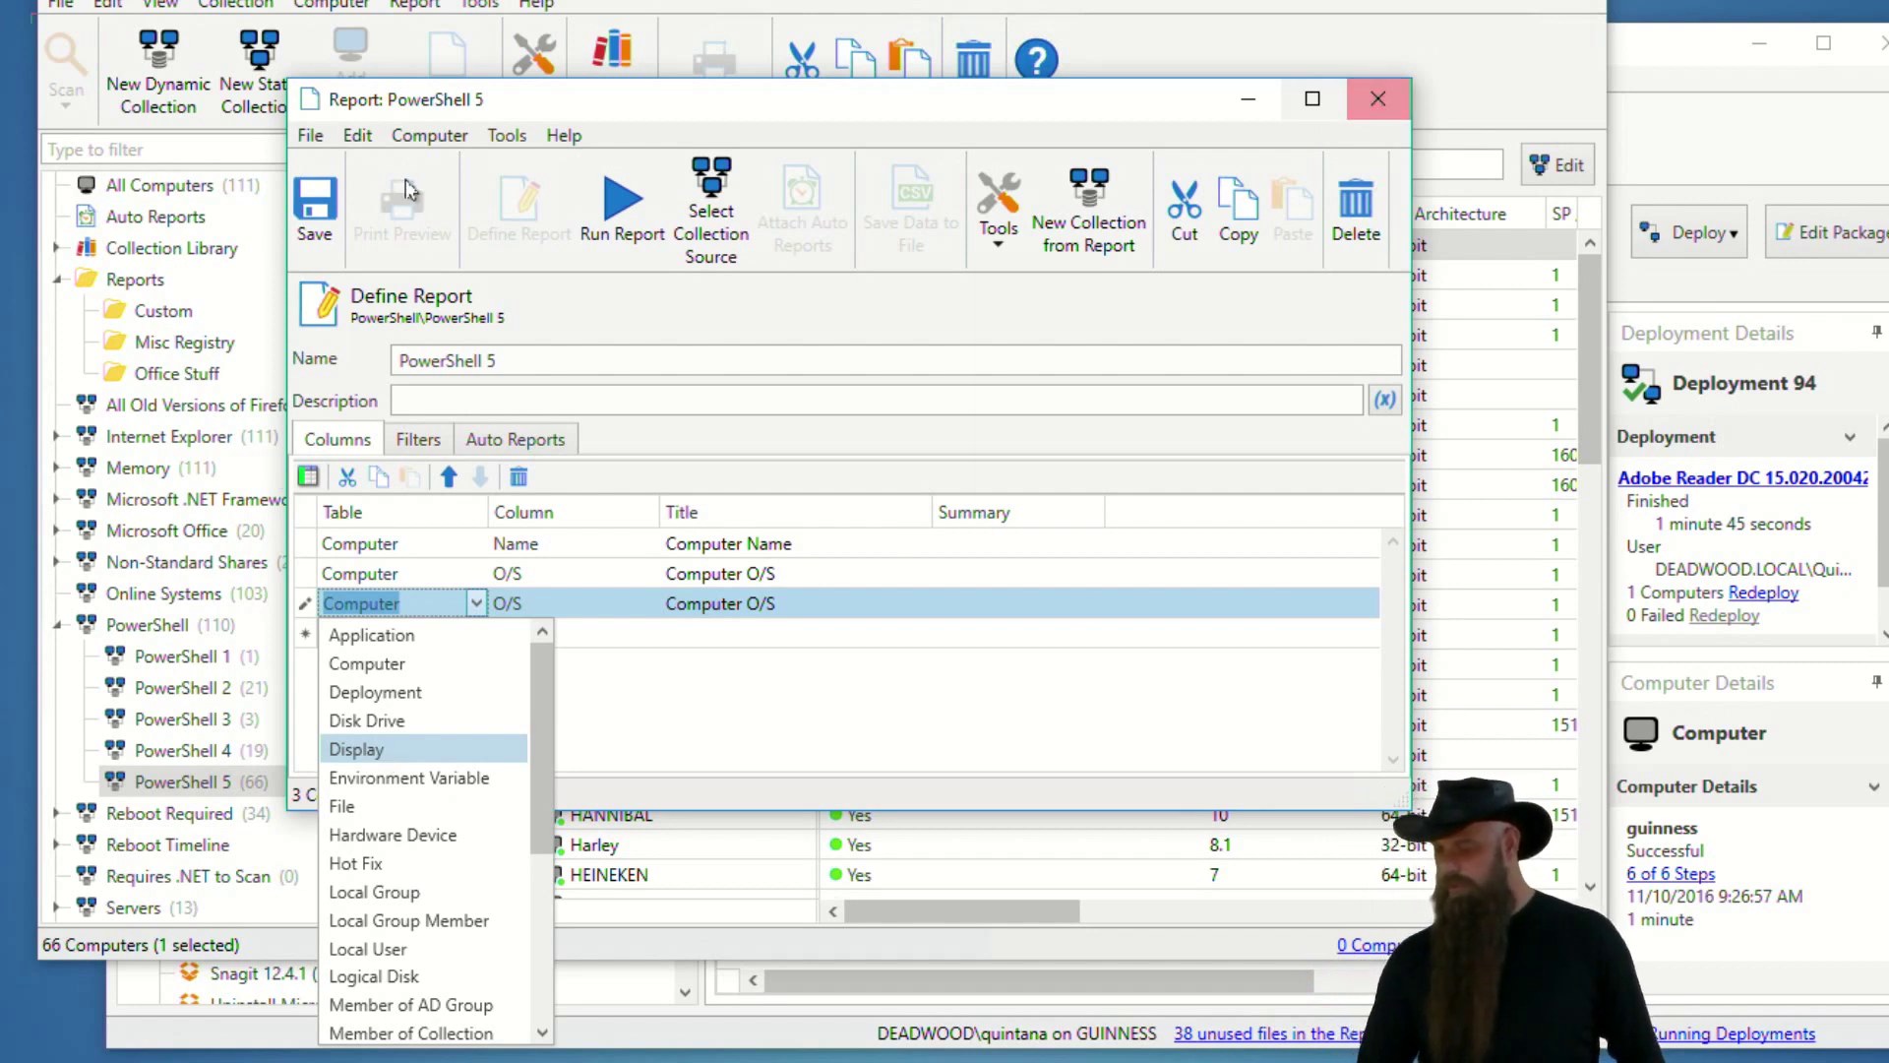
{"action": "left_click", "coordinate": [443, 598]}
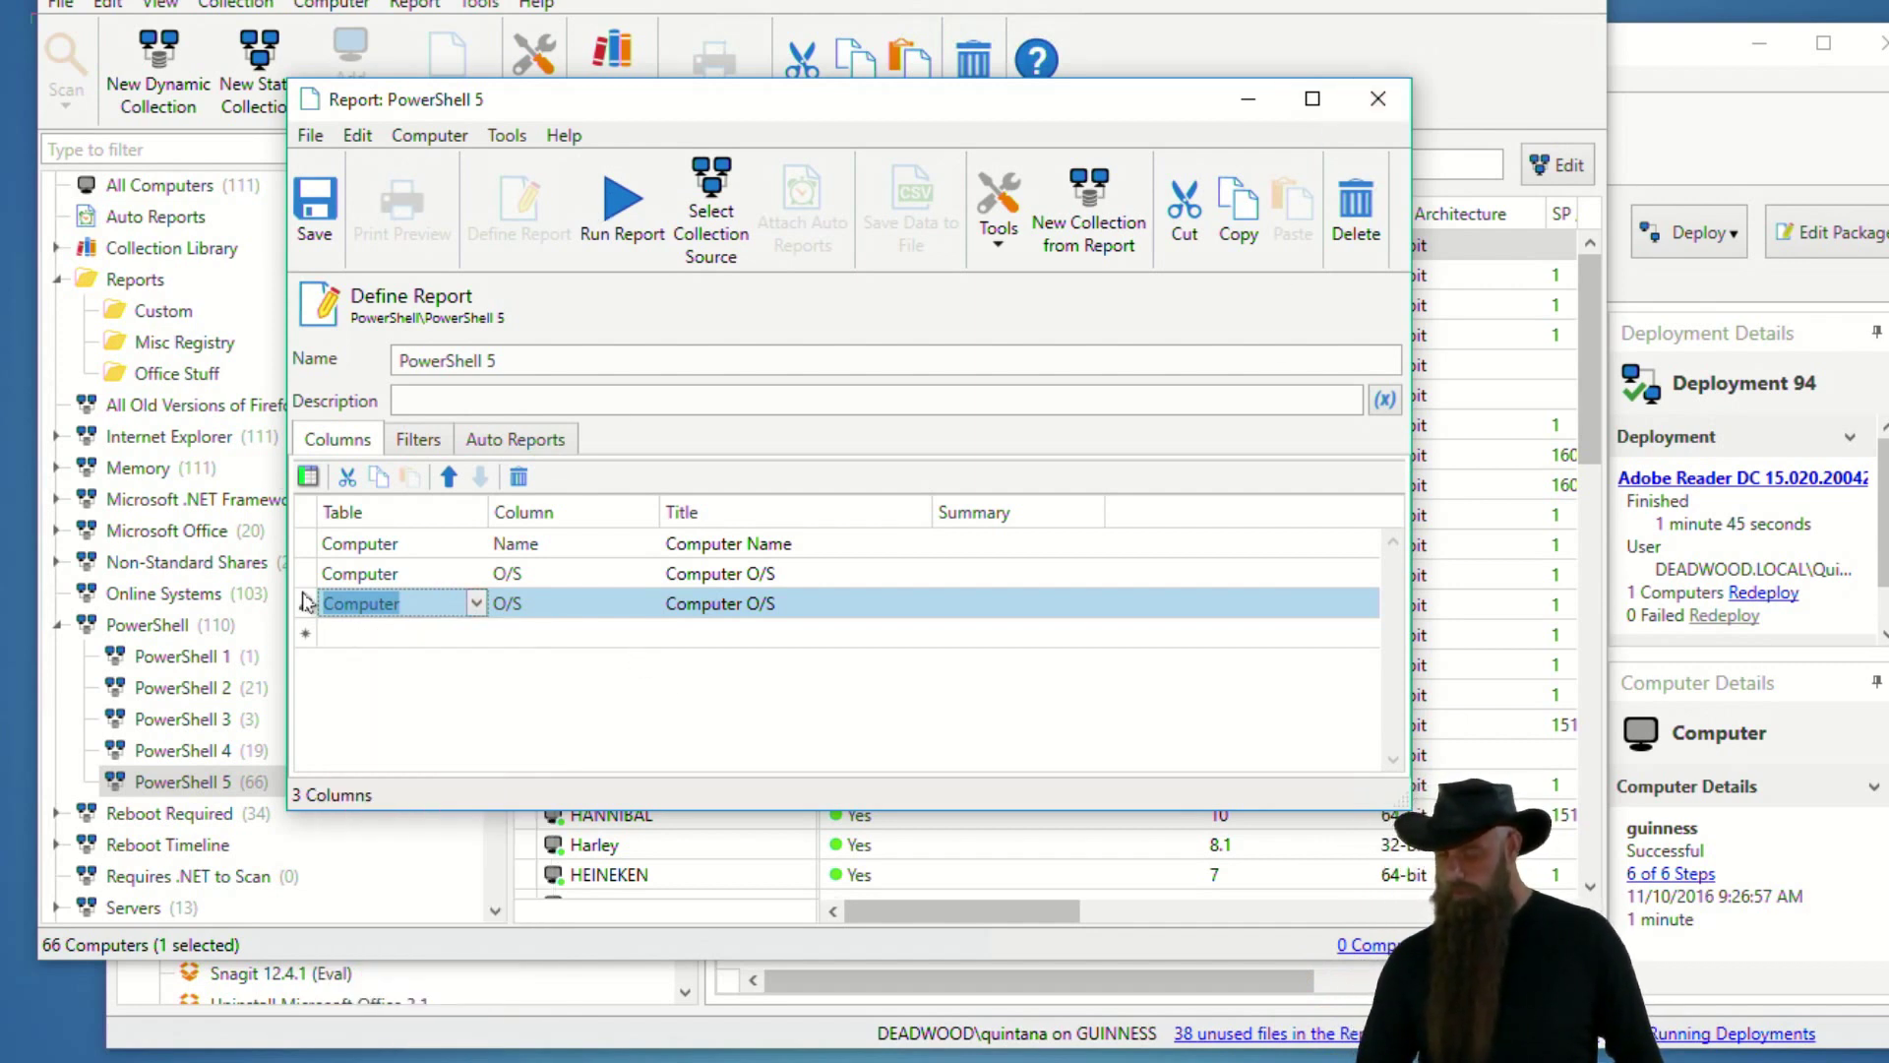
{"action": "key", "text": "ctrl+c"}
{"action": "key", "text": "Delete"}
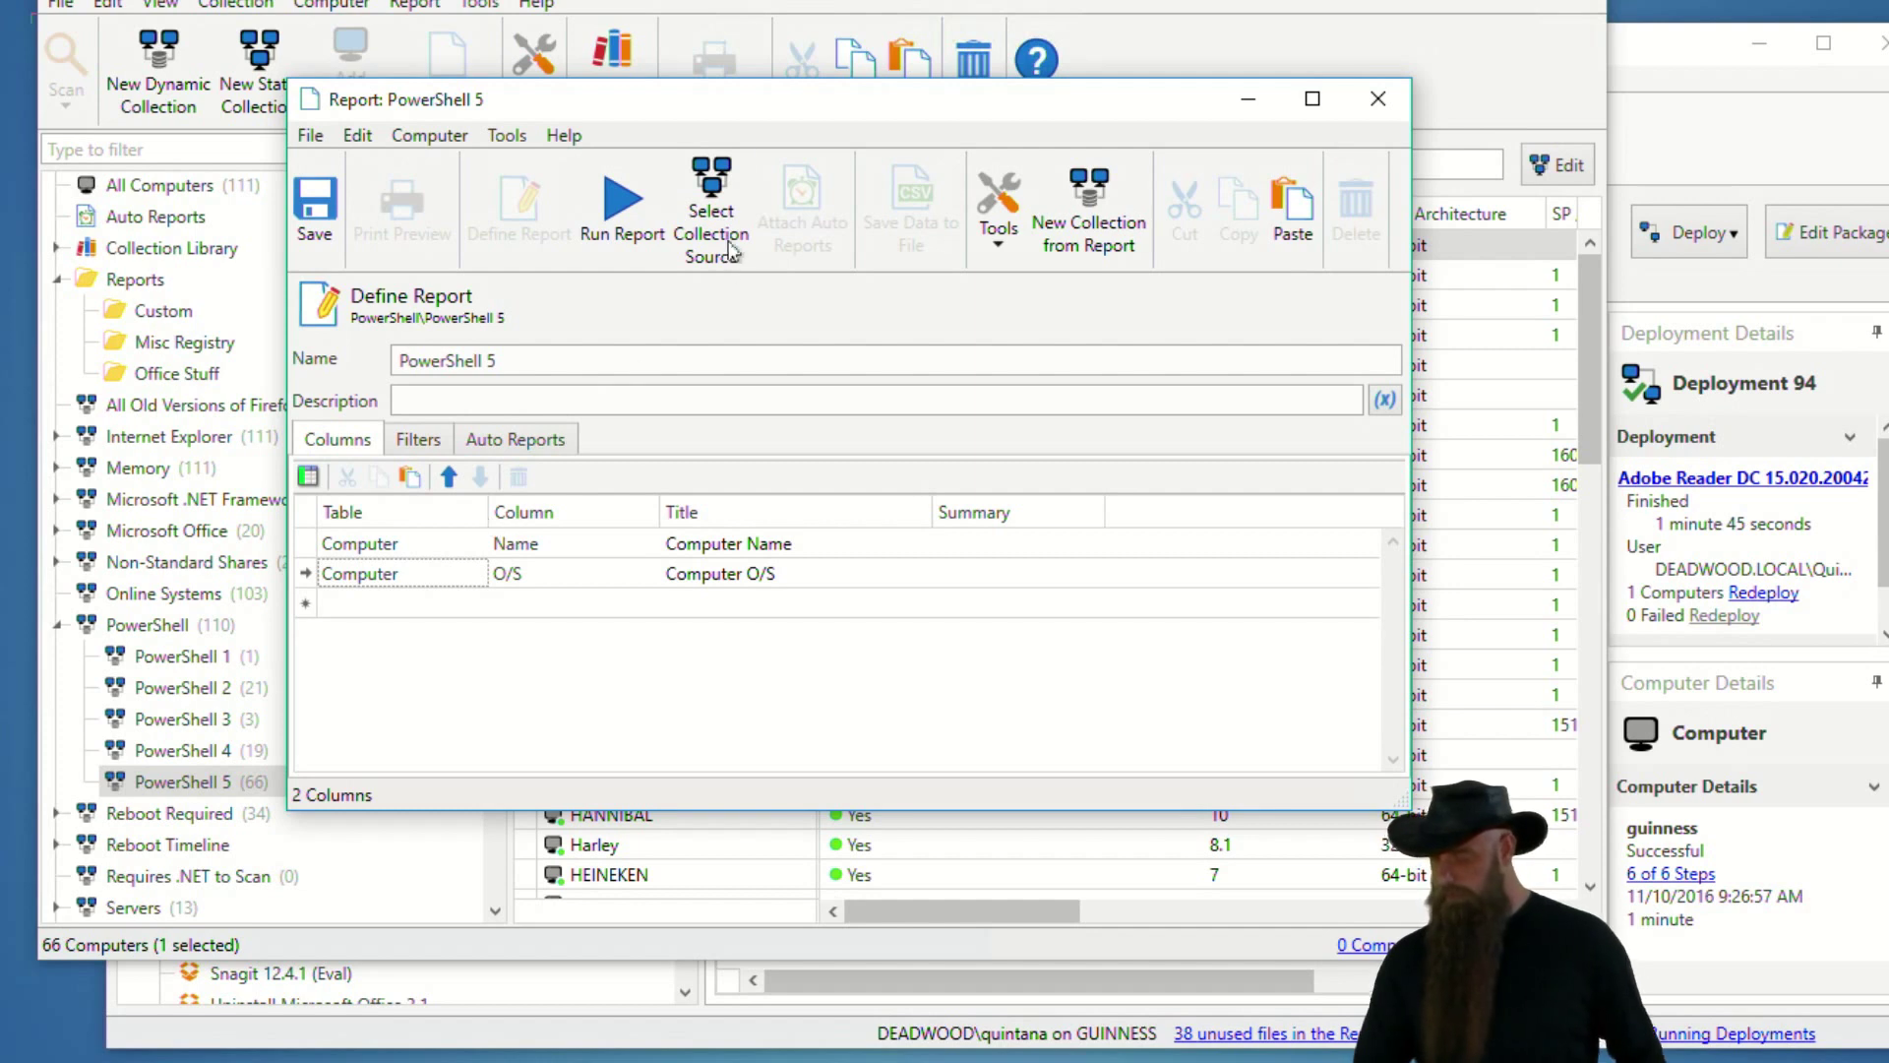
Run the PowerShell 5 report to view its results, and close it without saving the changes.
{"action": "left_click", "coordinate": [620, 226]}
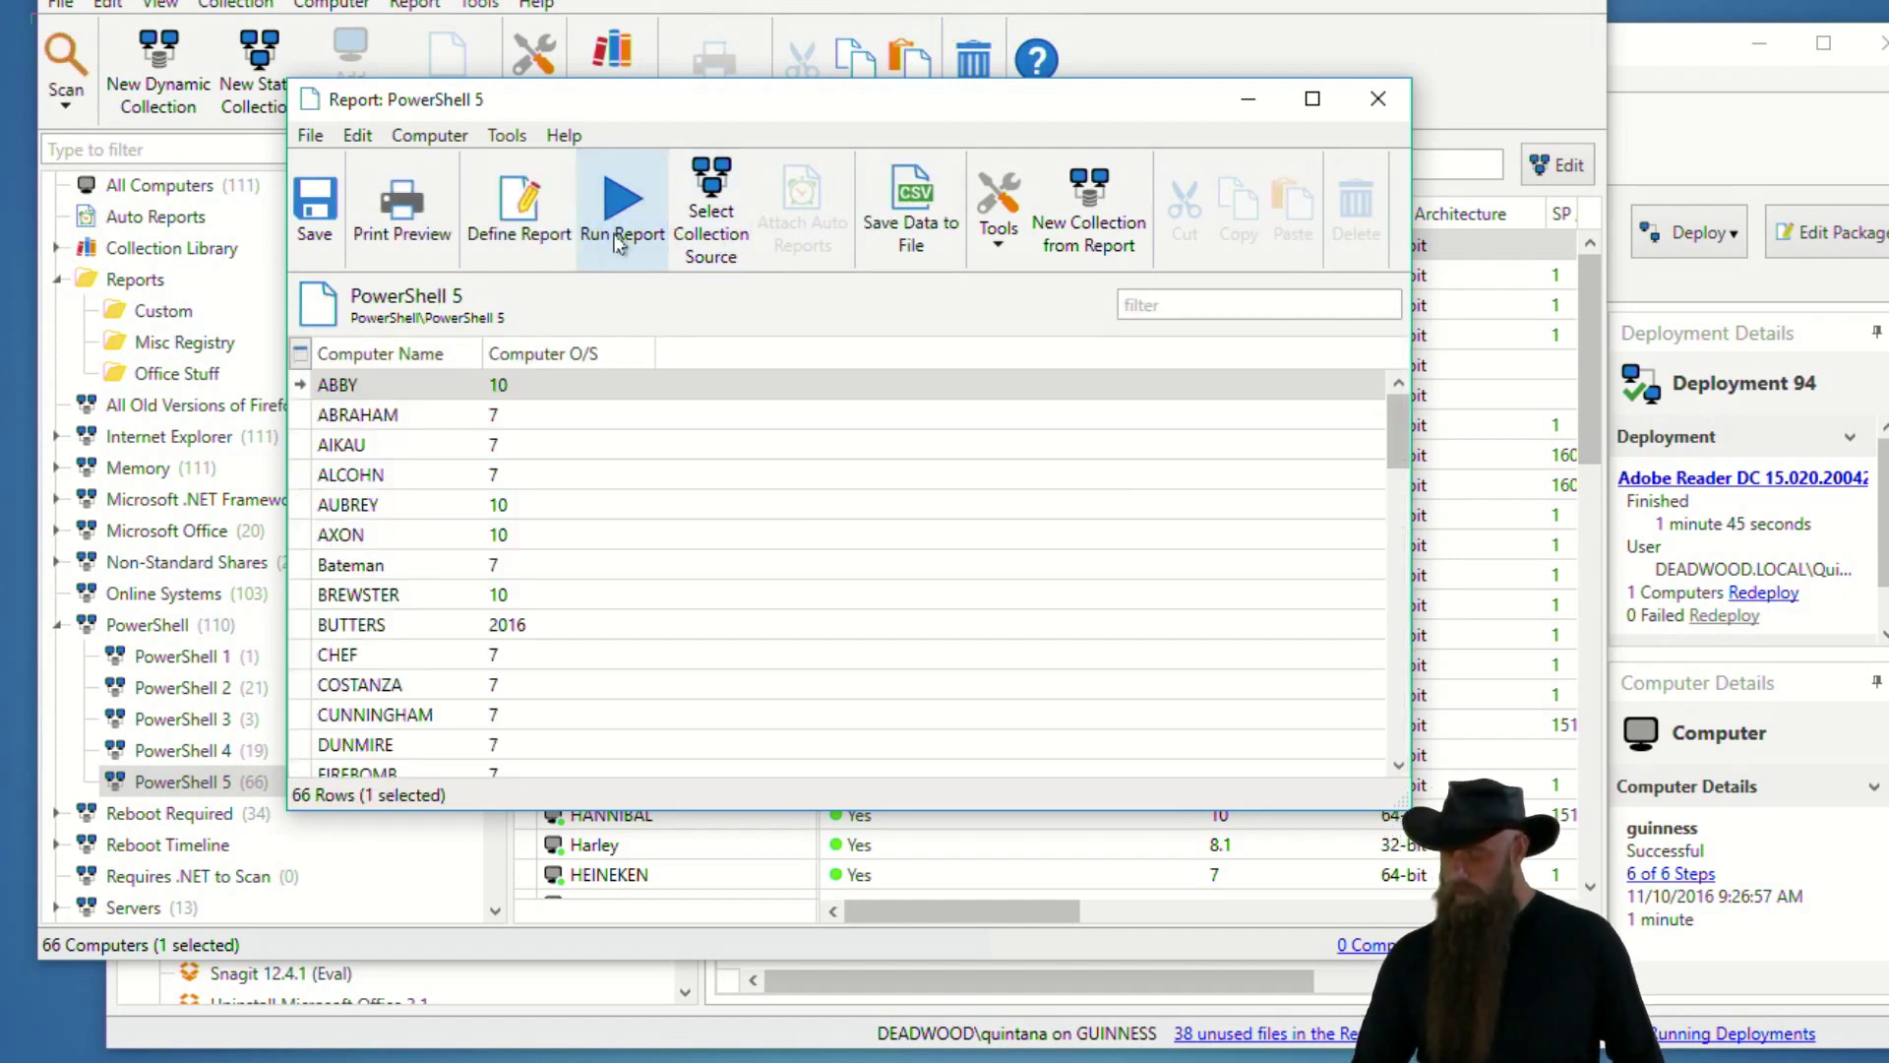
{"action": "left_click", "coordinate": [1378, 98]}
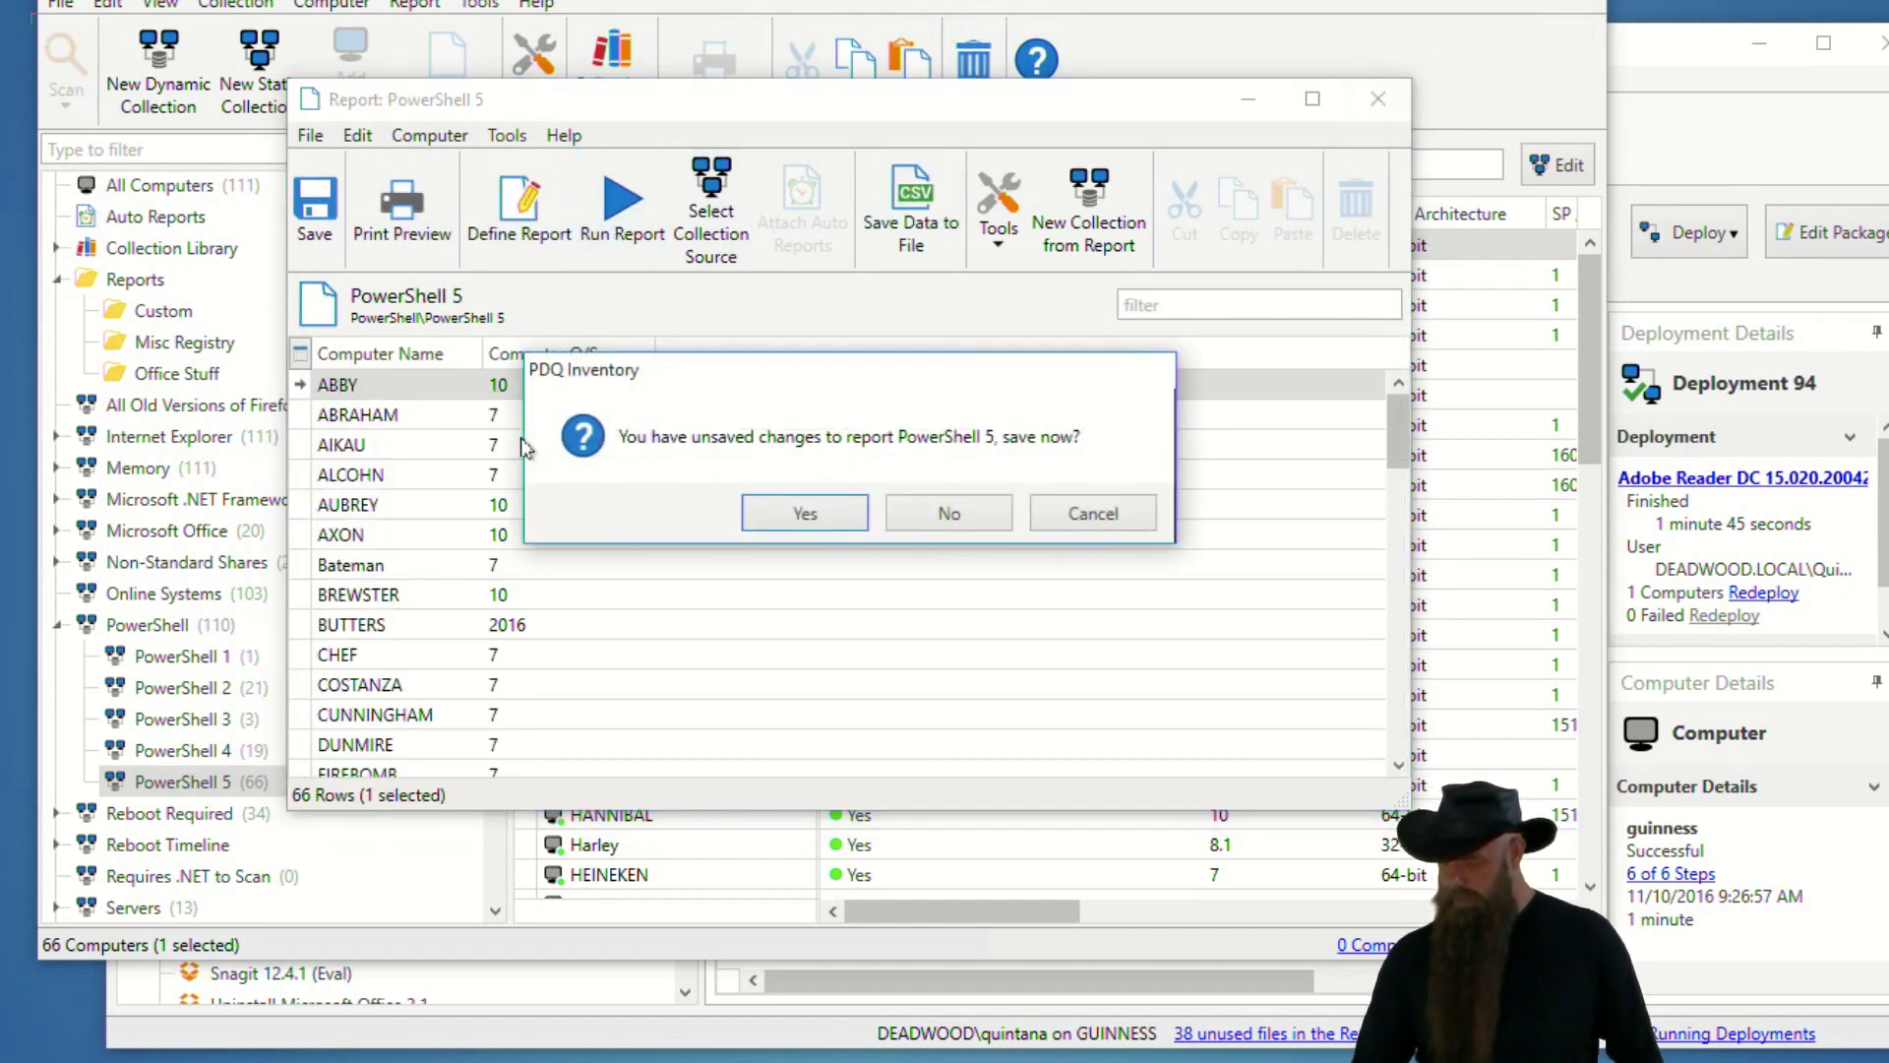
{"action": "left_click", "coordinate": [905, 512]}
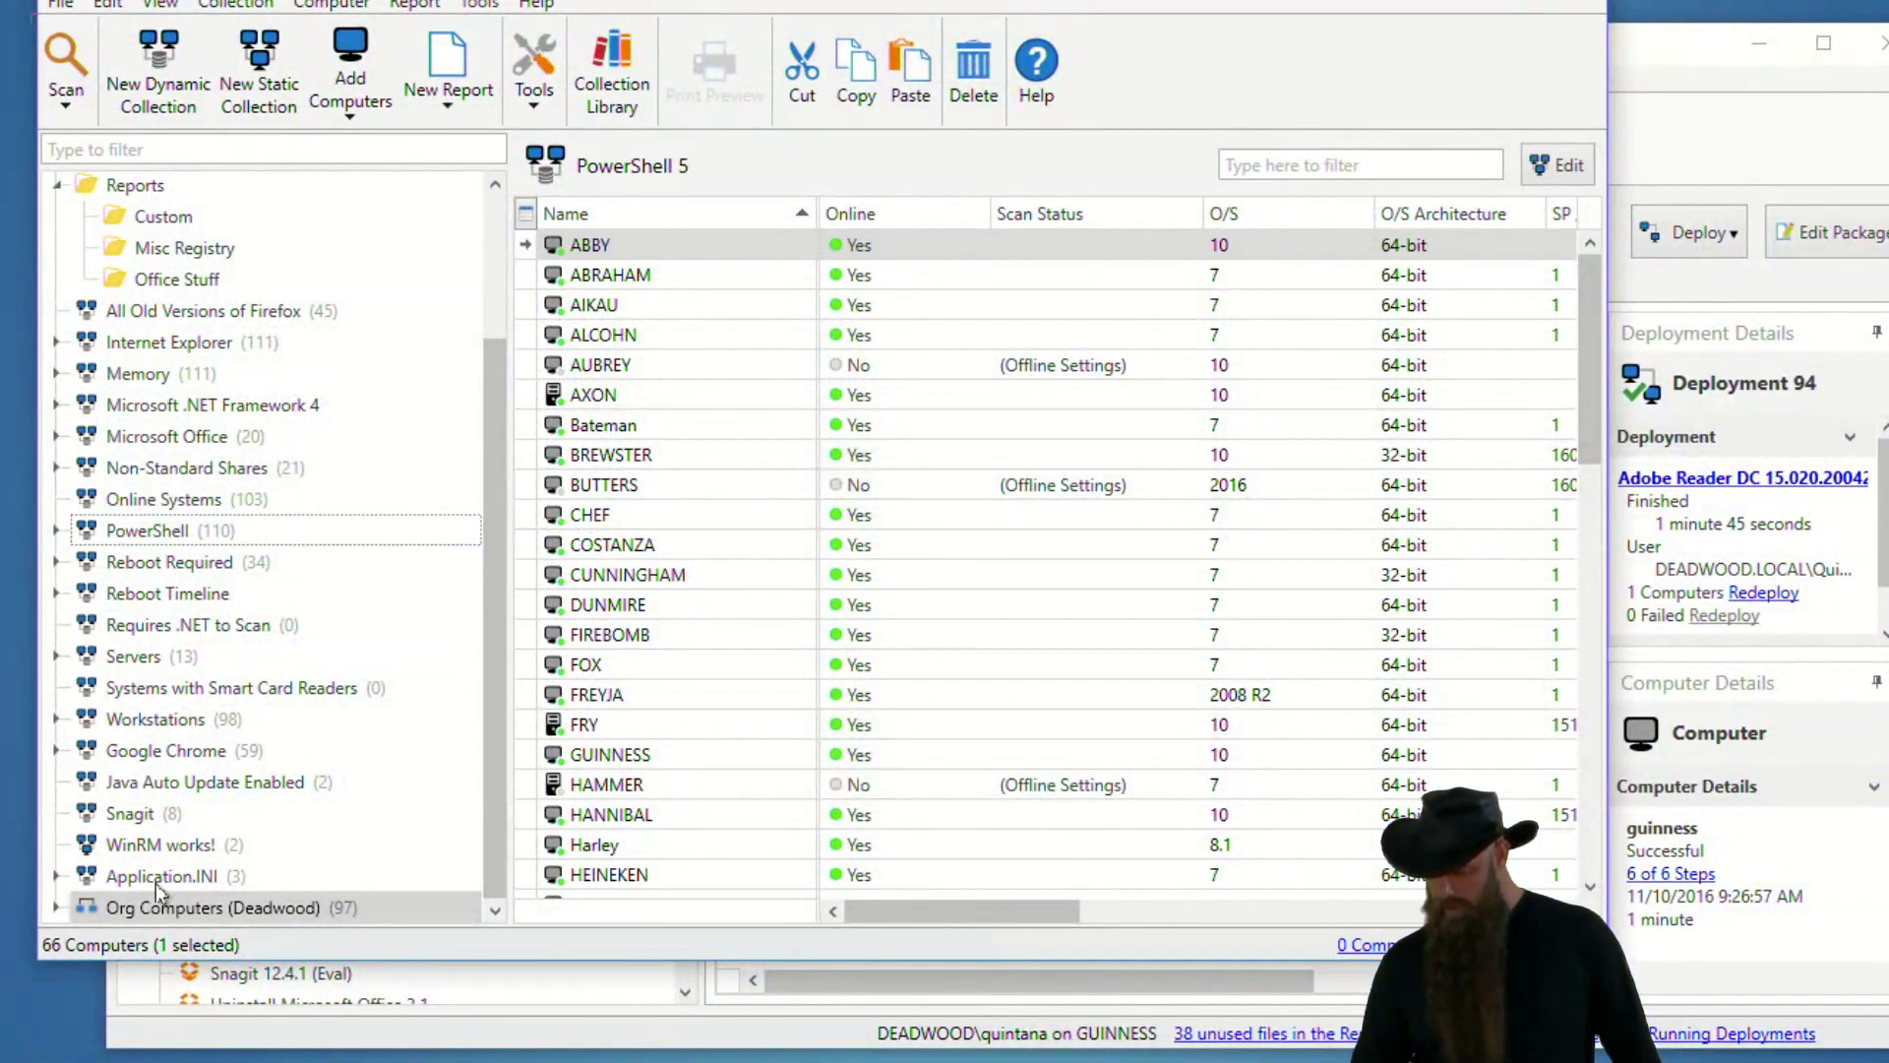
Expand the Application.INI collection and examine its filter definition, leaving it without changes.
{"action": "left_click", "coordinate": [157, 878]}
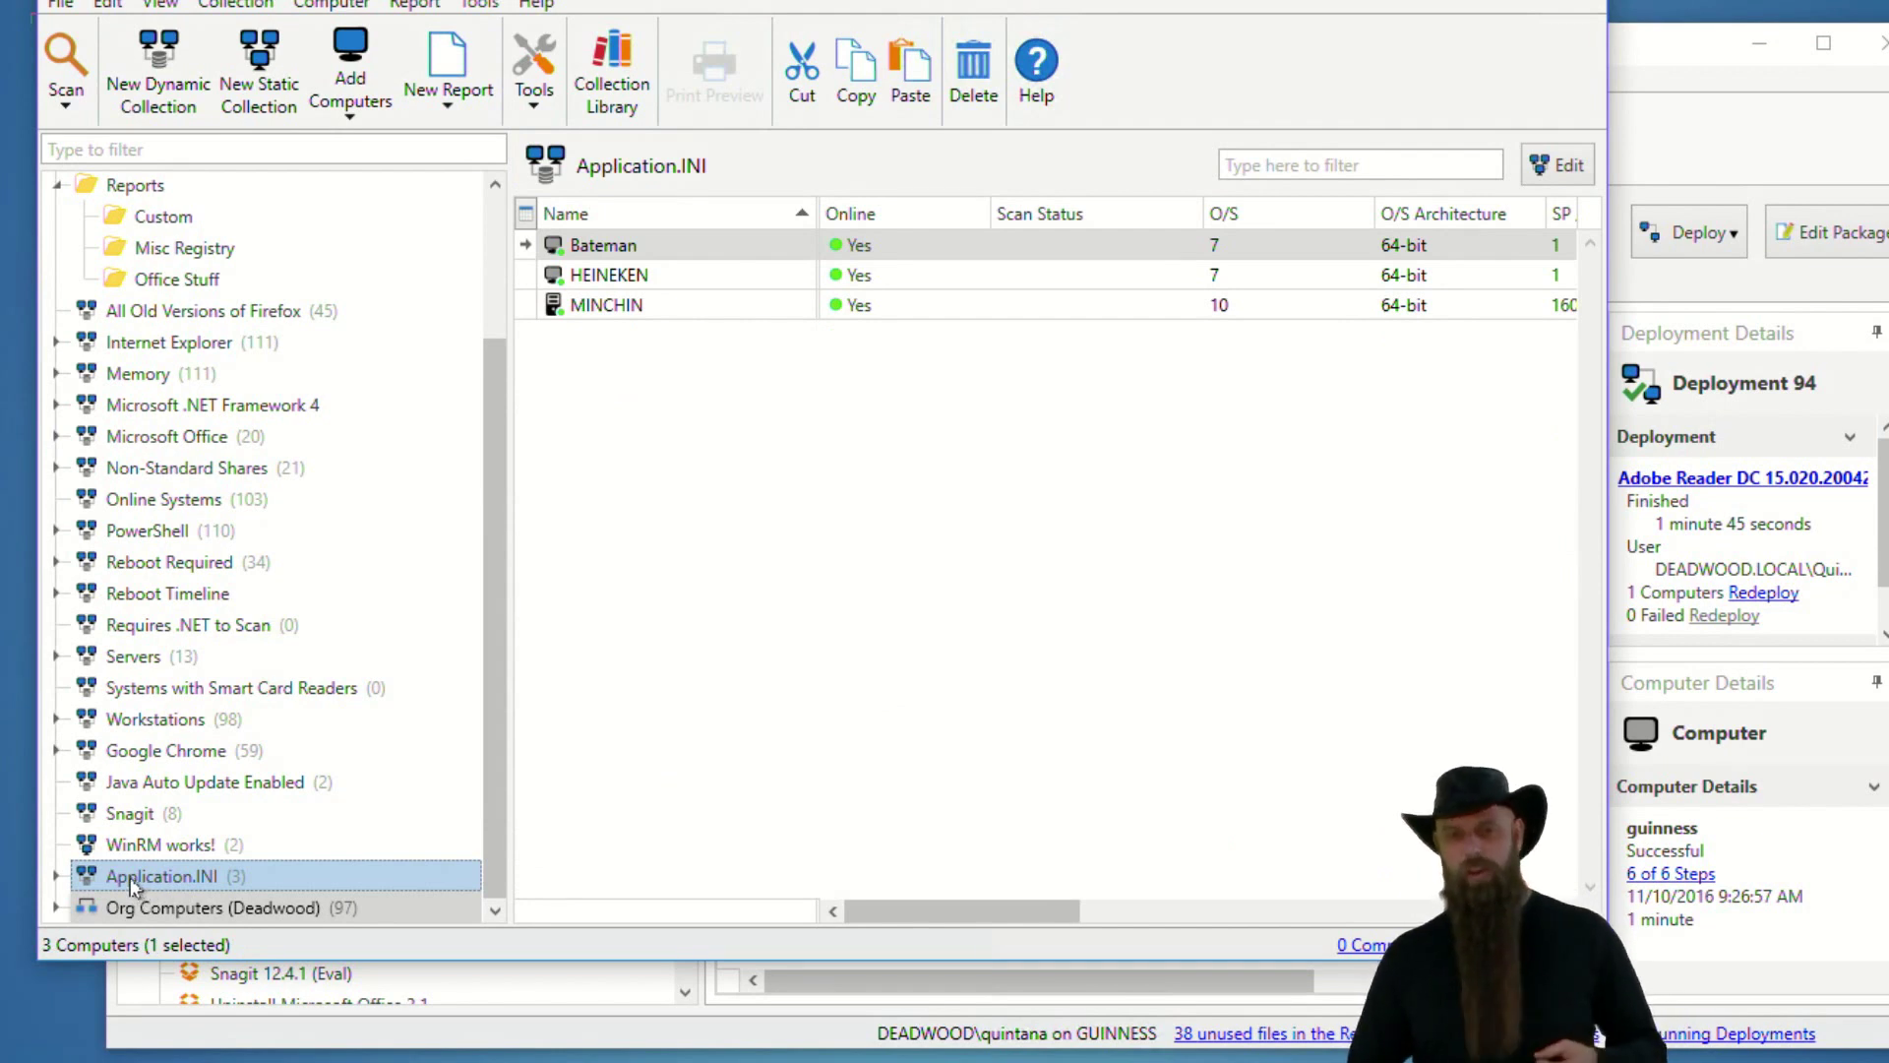
{"action": "left_click", "coordinate": [56, 876]}
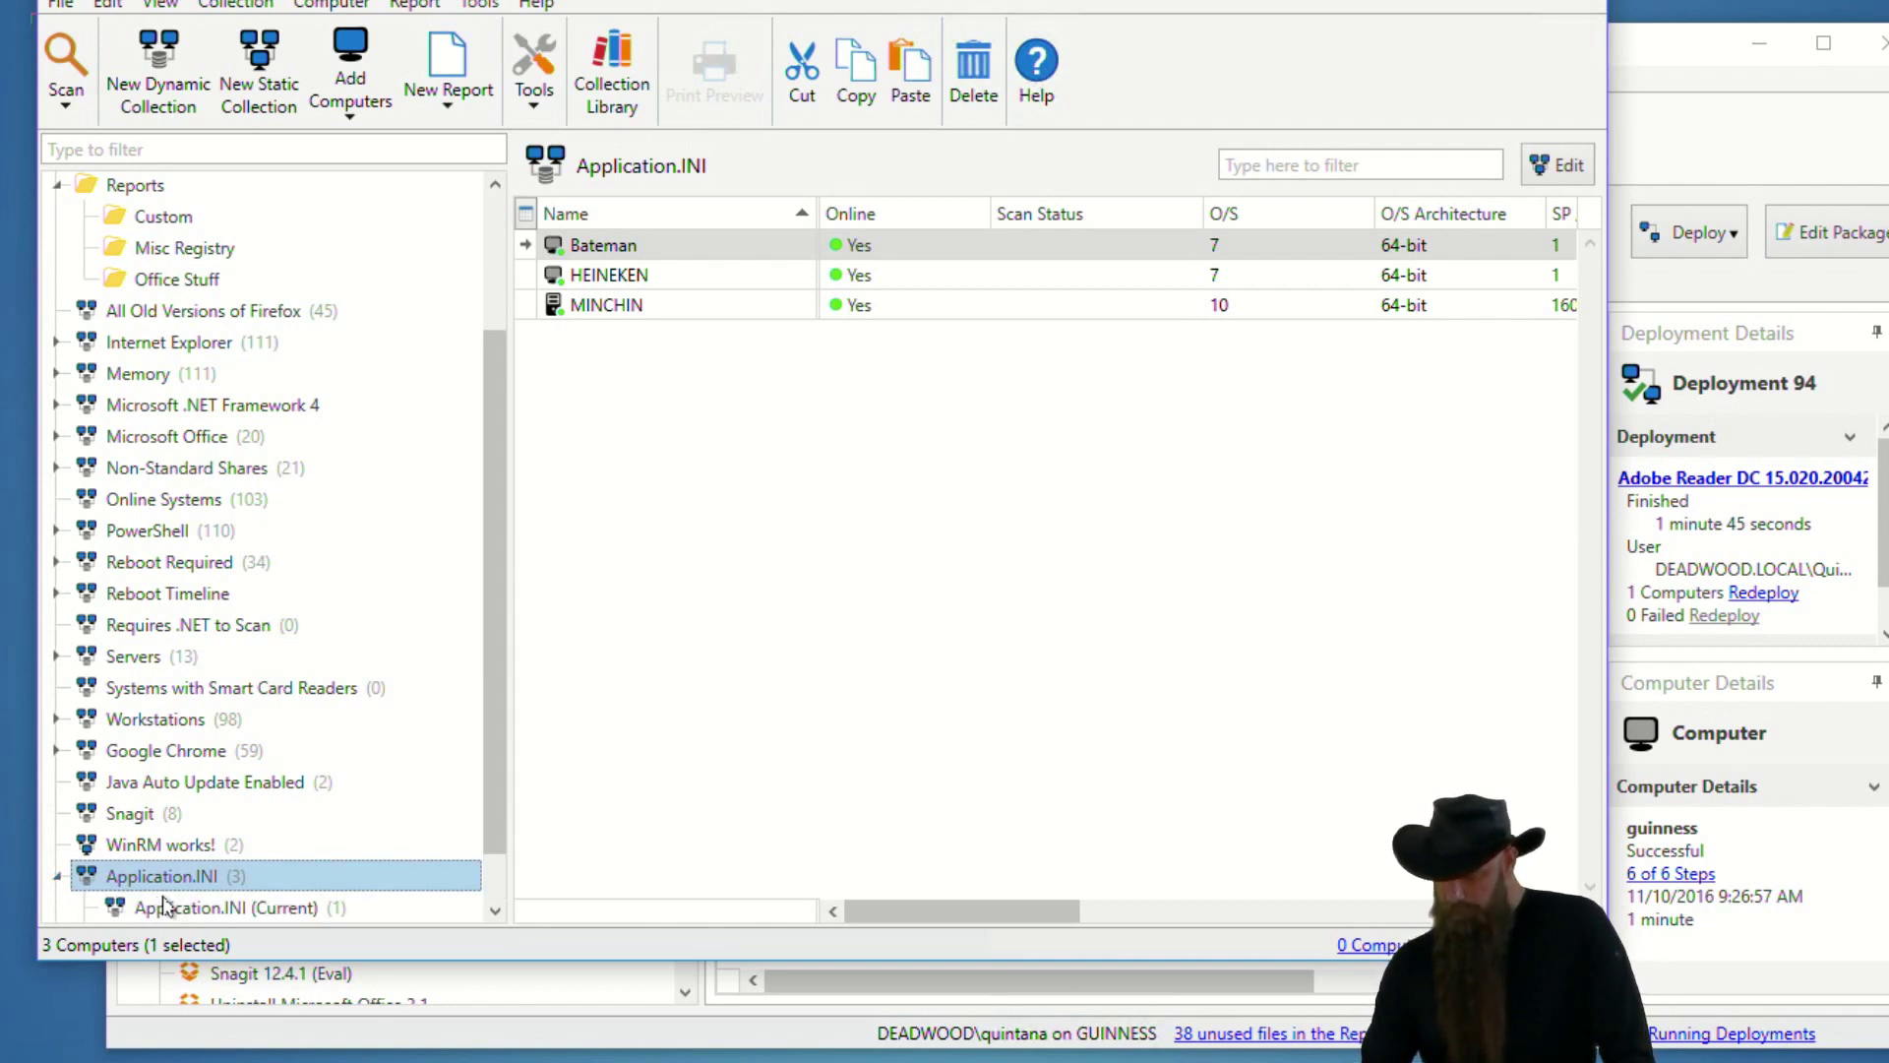
{"action": "double_click", "coordinate": [165, 877]}
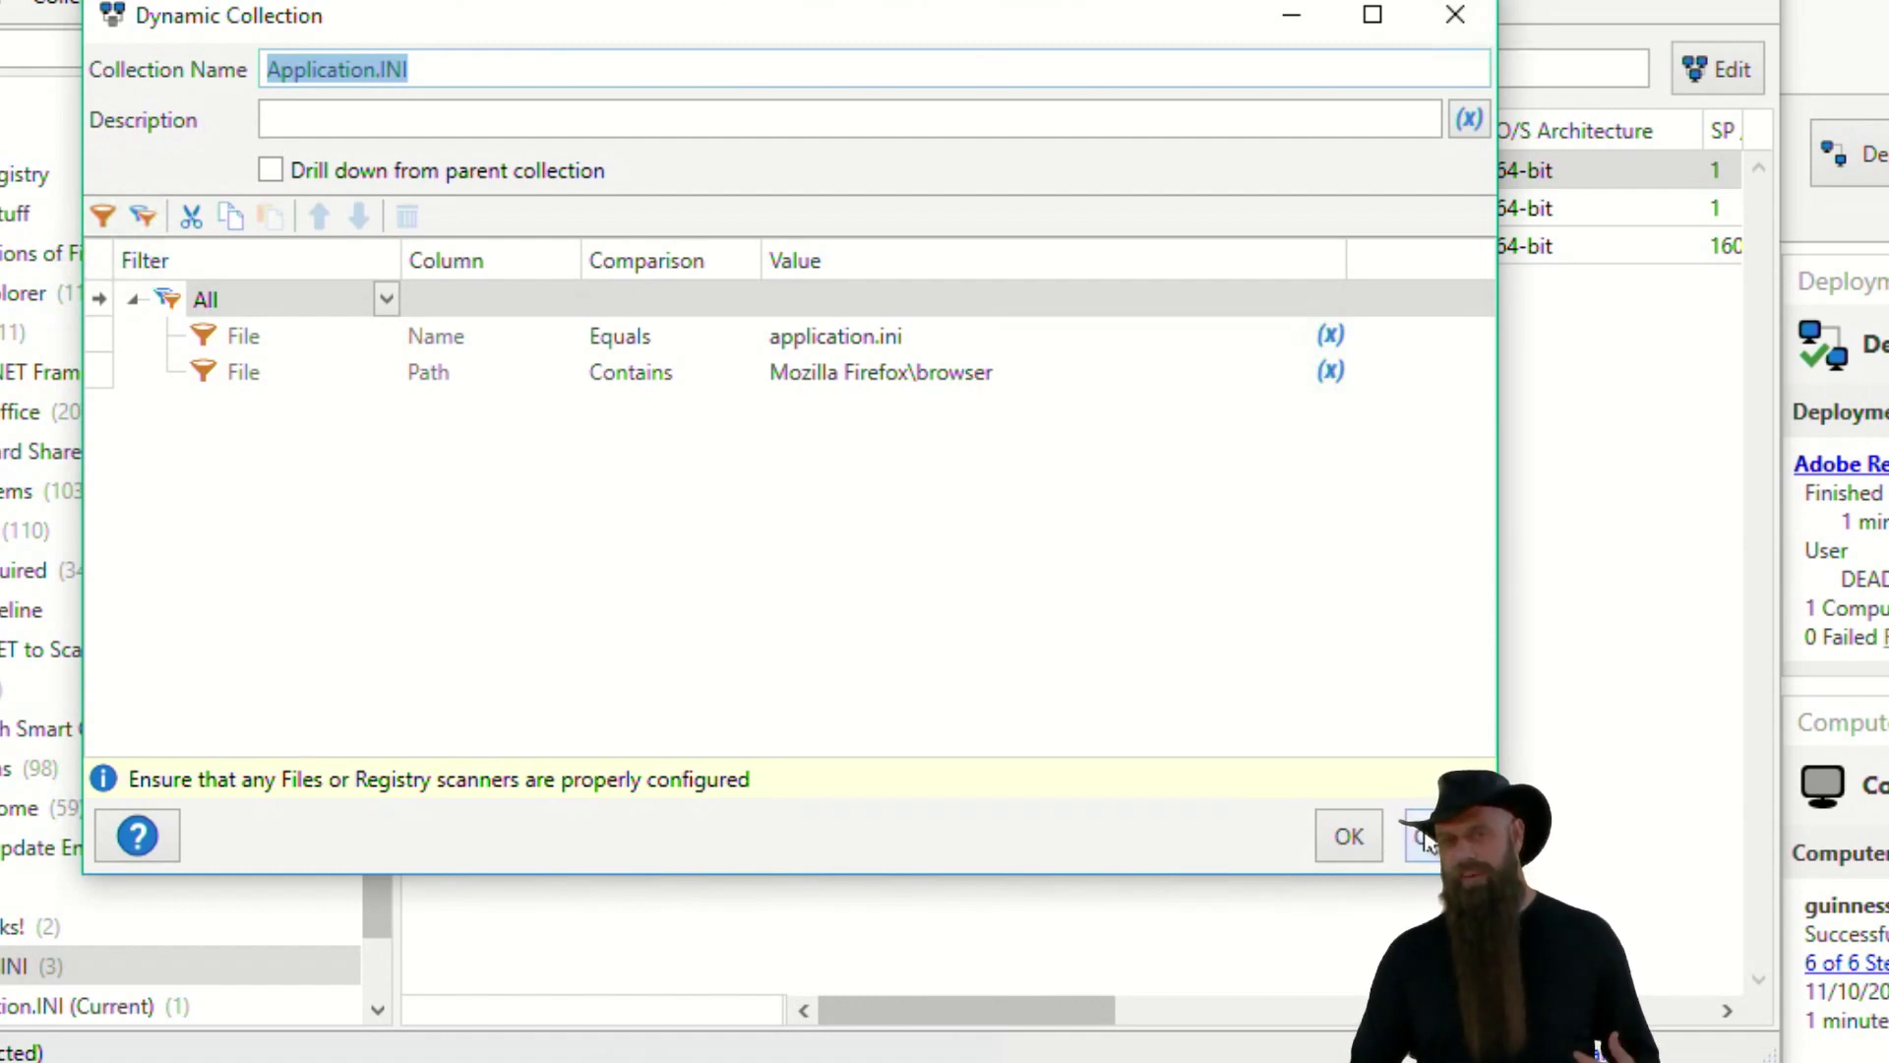
{"action": "left_click", "coordinate": [1424, 838]}
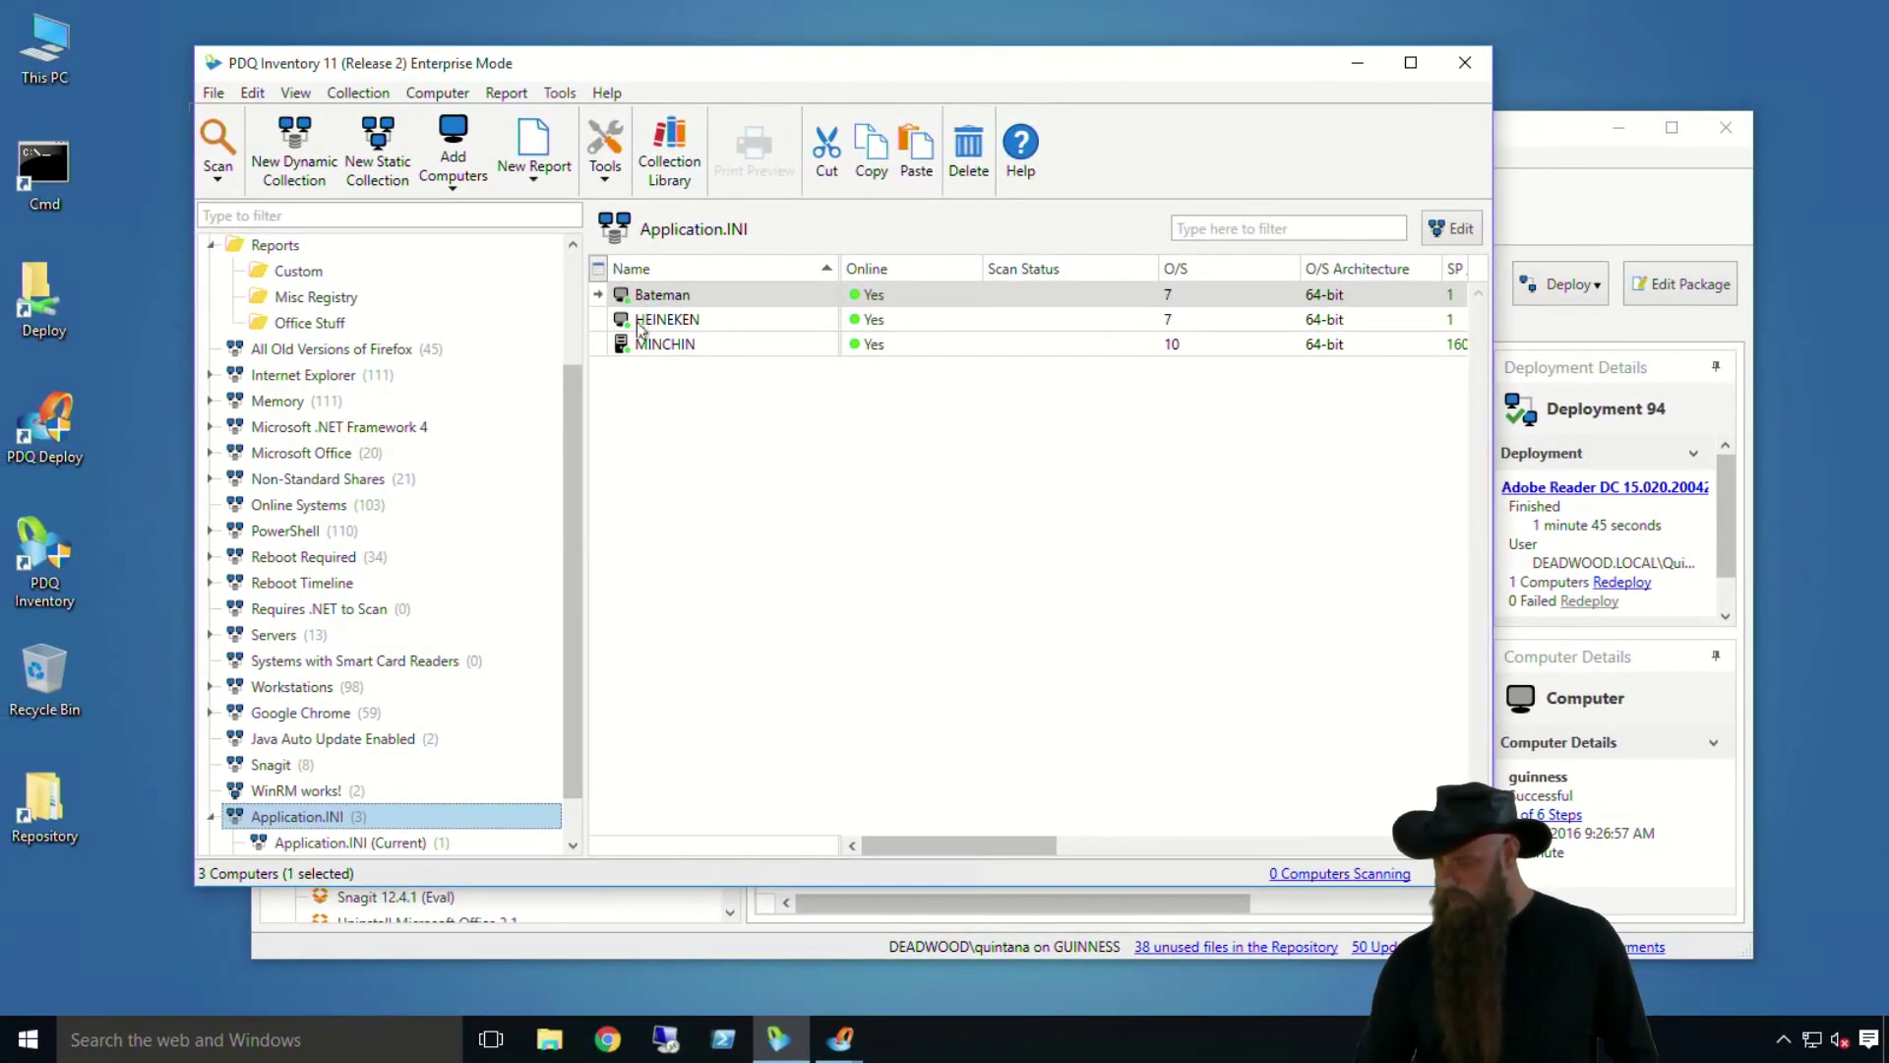
Inspect the scanned files of the computer HEINEKEN through to the scan profile details, and close its window.
{"action": "left_click", "coordinate": [634, 321]}
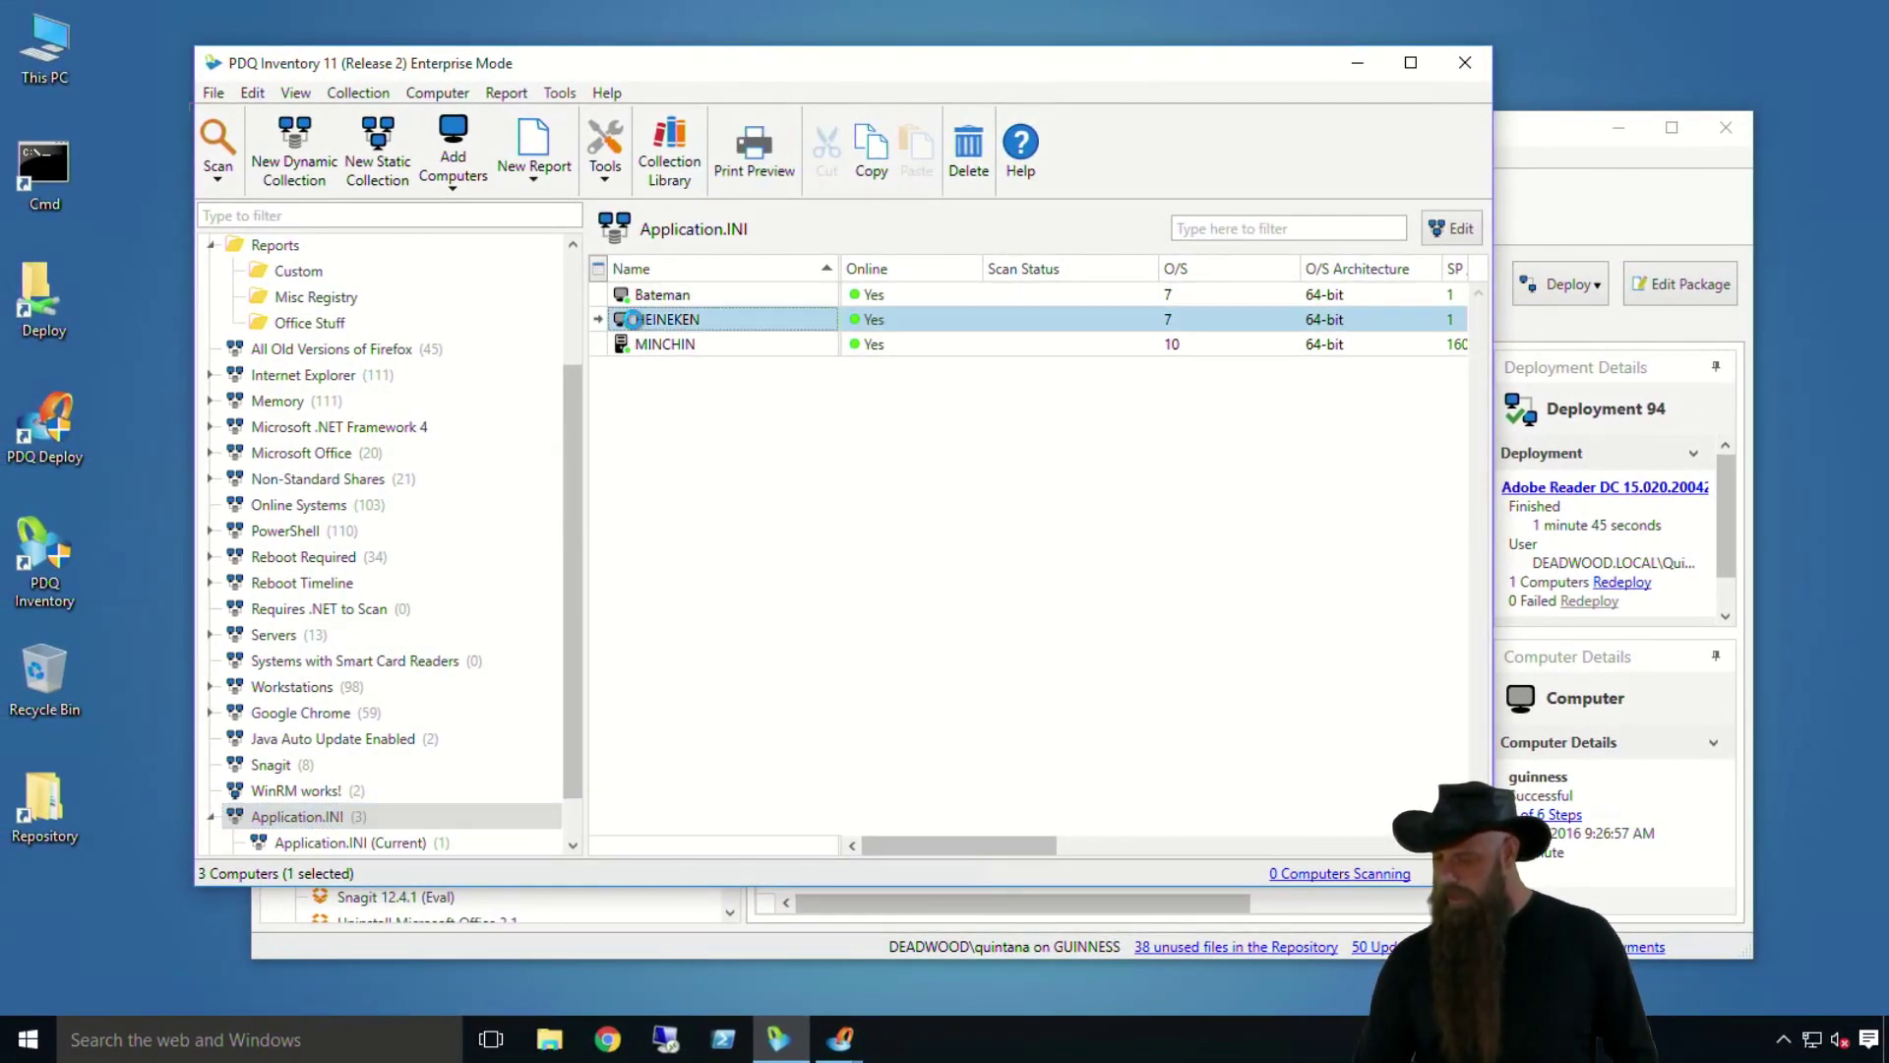
{"action": "double_click", "coordinate": [633, 319]}
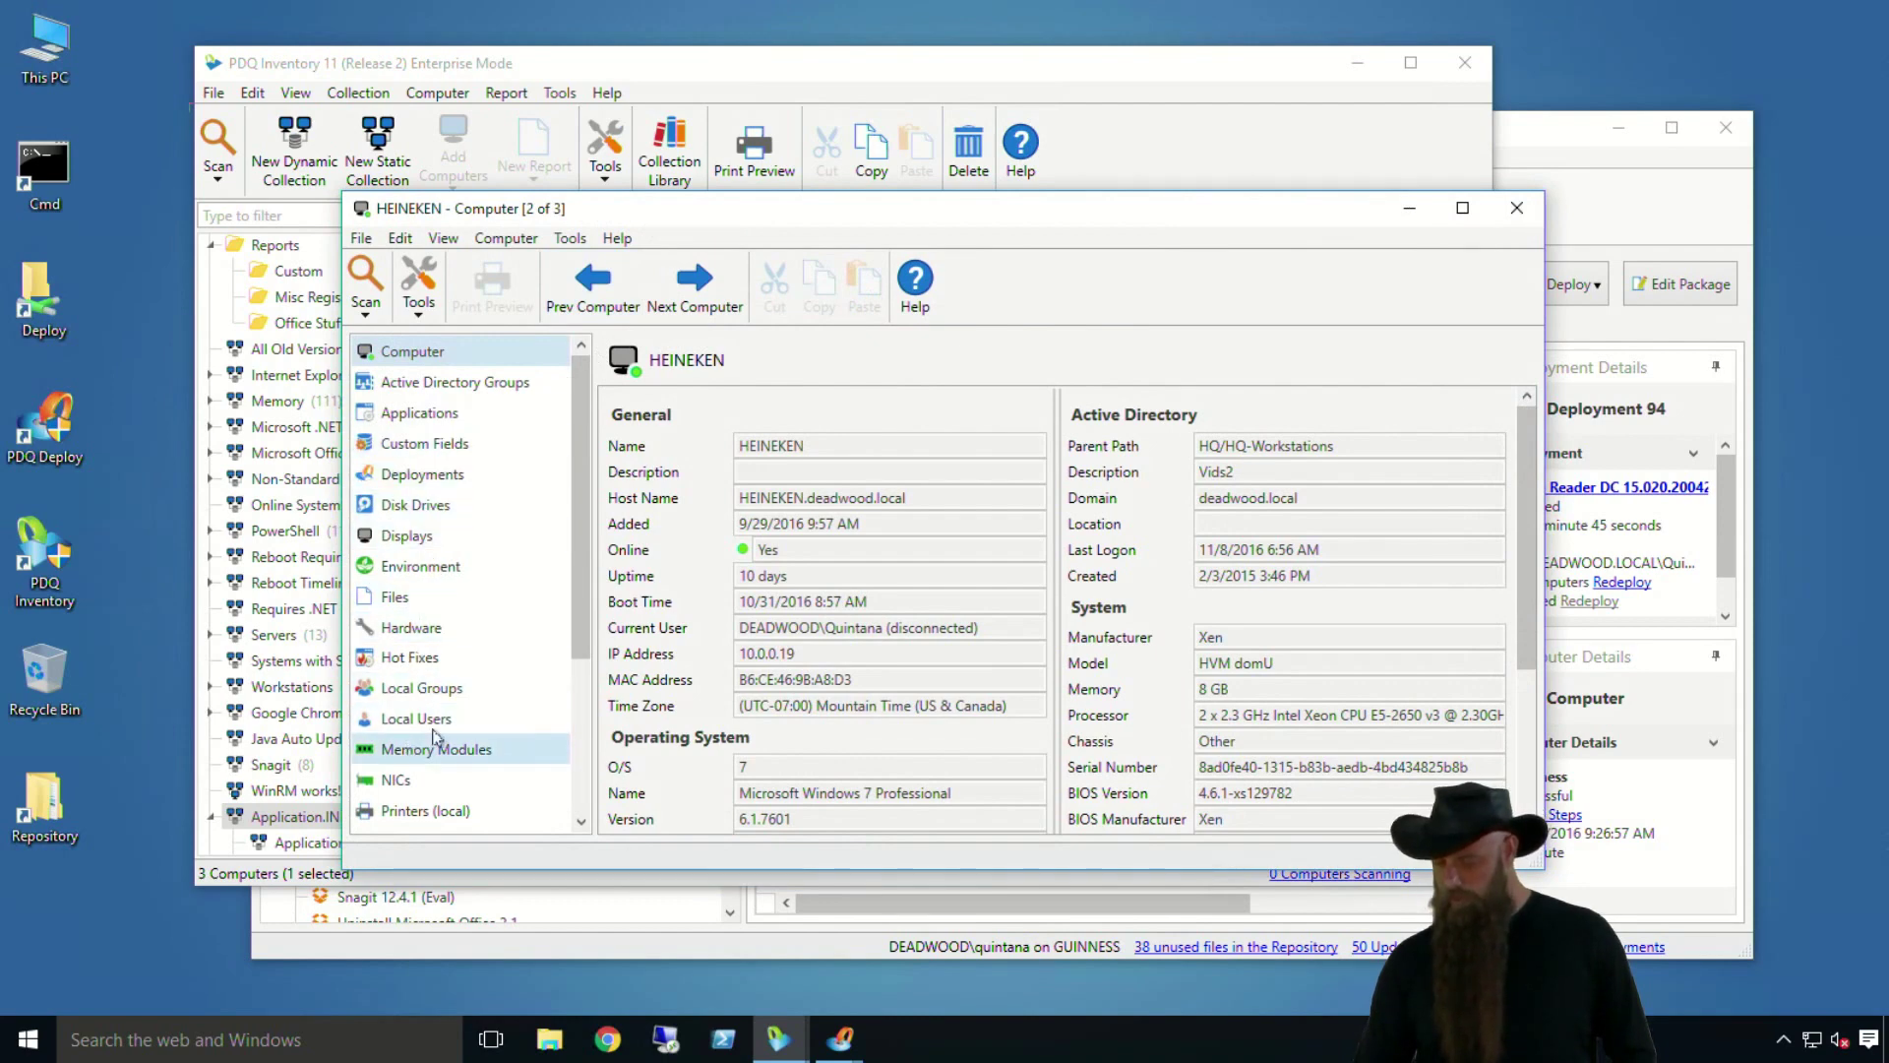
{"action": "left_click", "coordinate": [413, 602]}
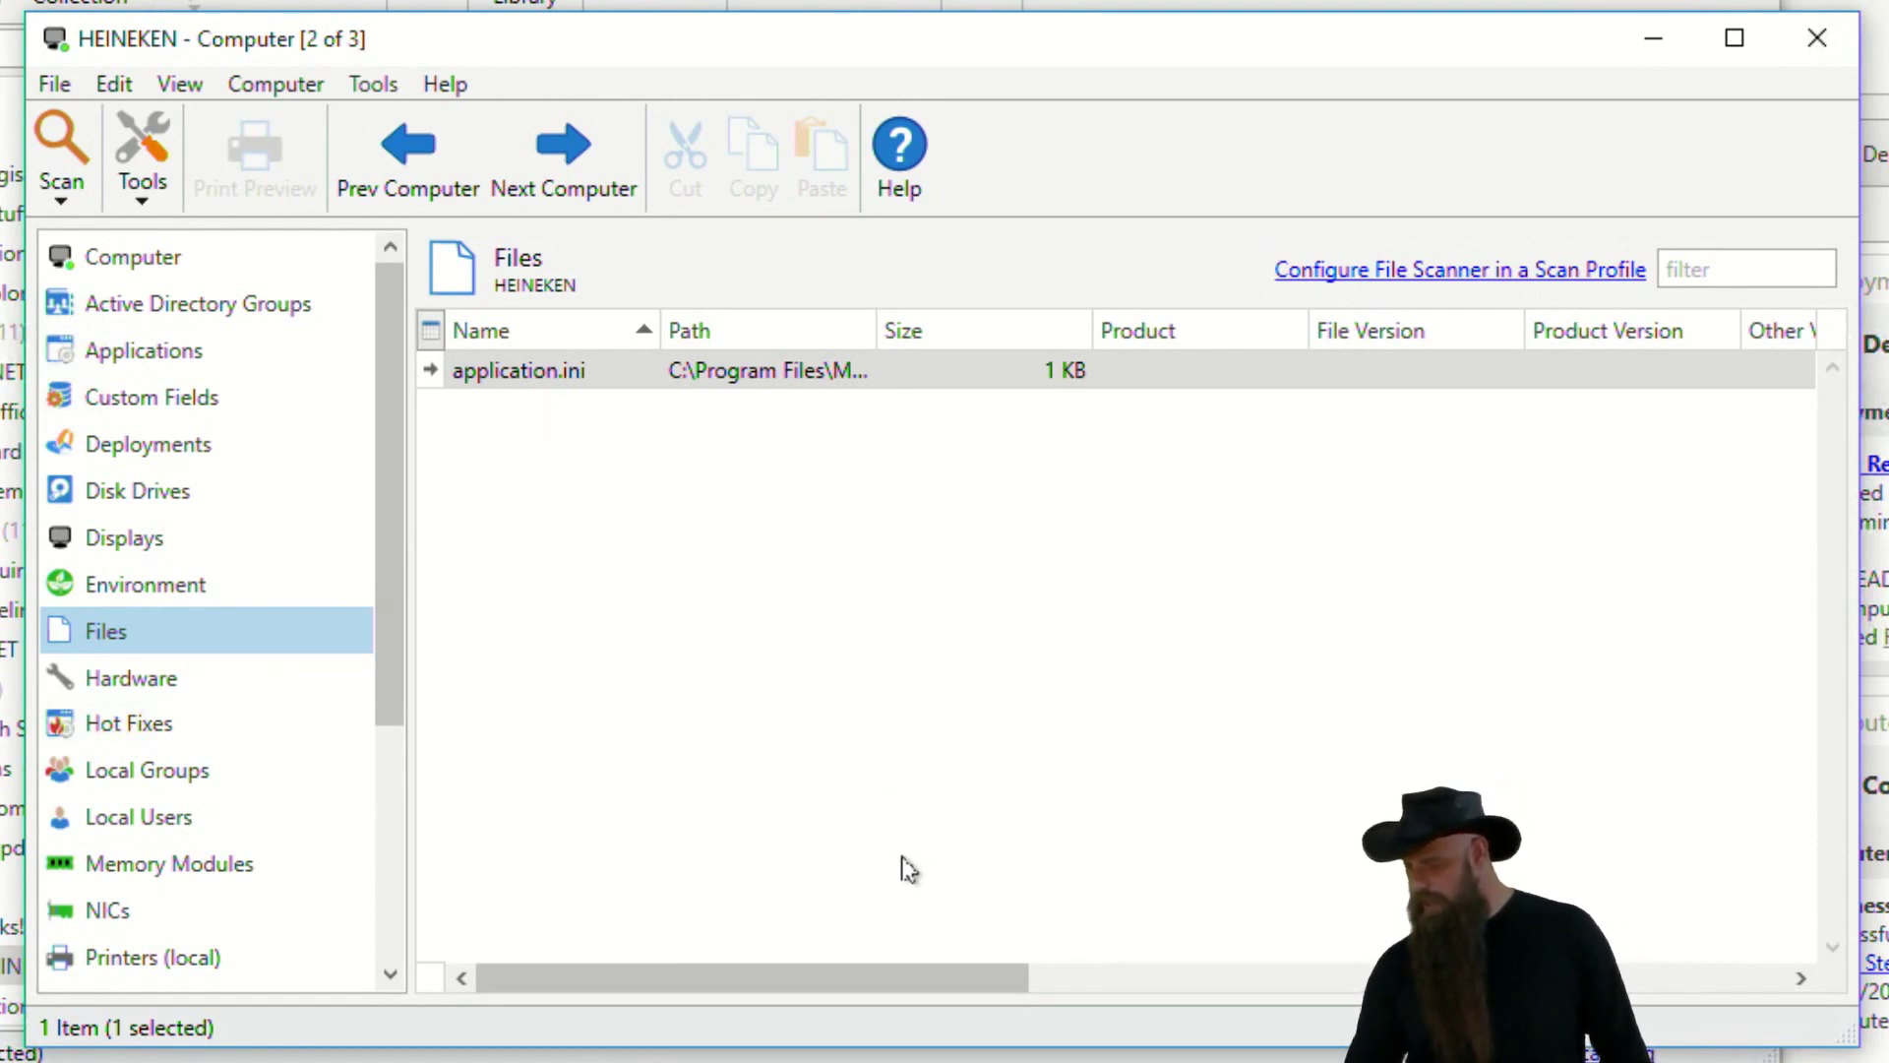
{"action": "left_click_drag", "start_coordinate": [885, 981], "coordinate": [1786, 970]}
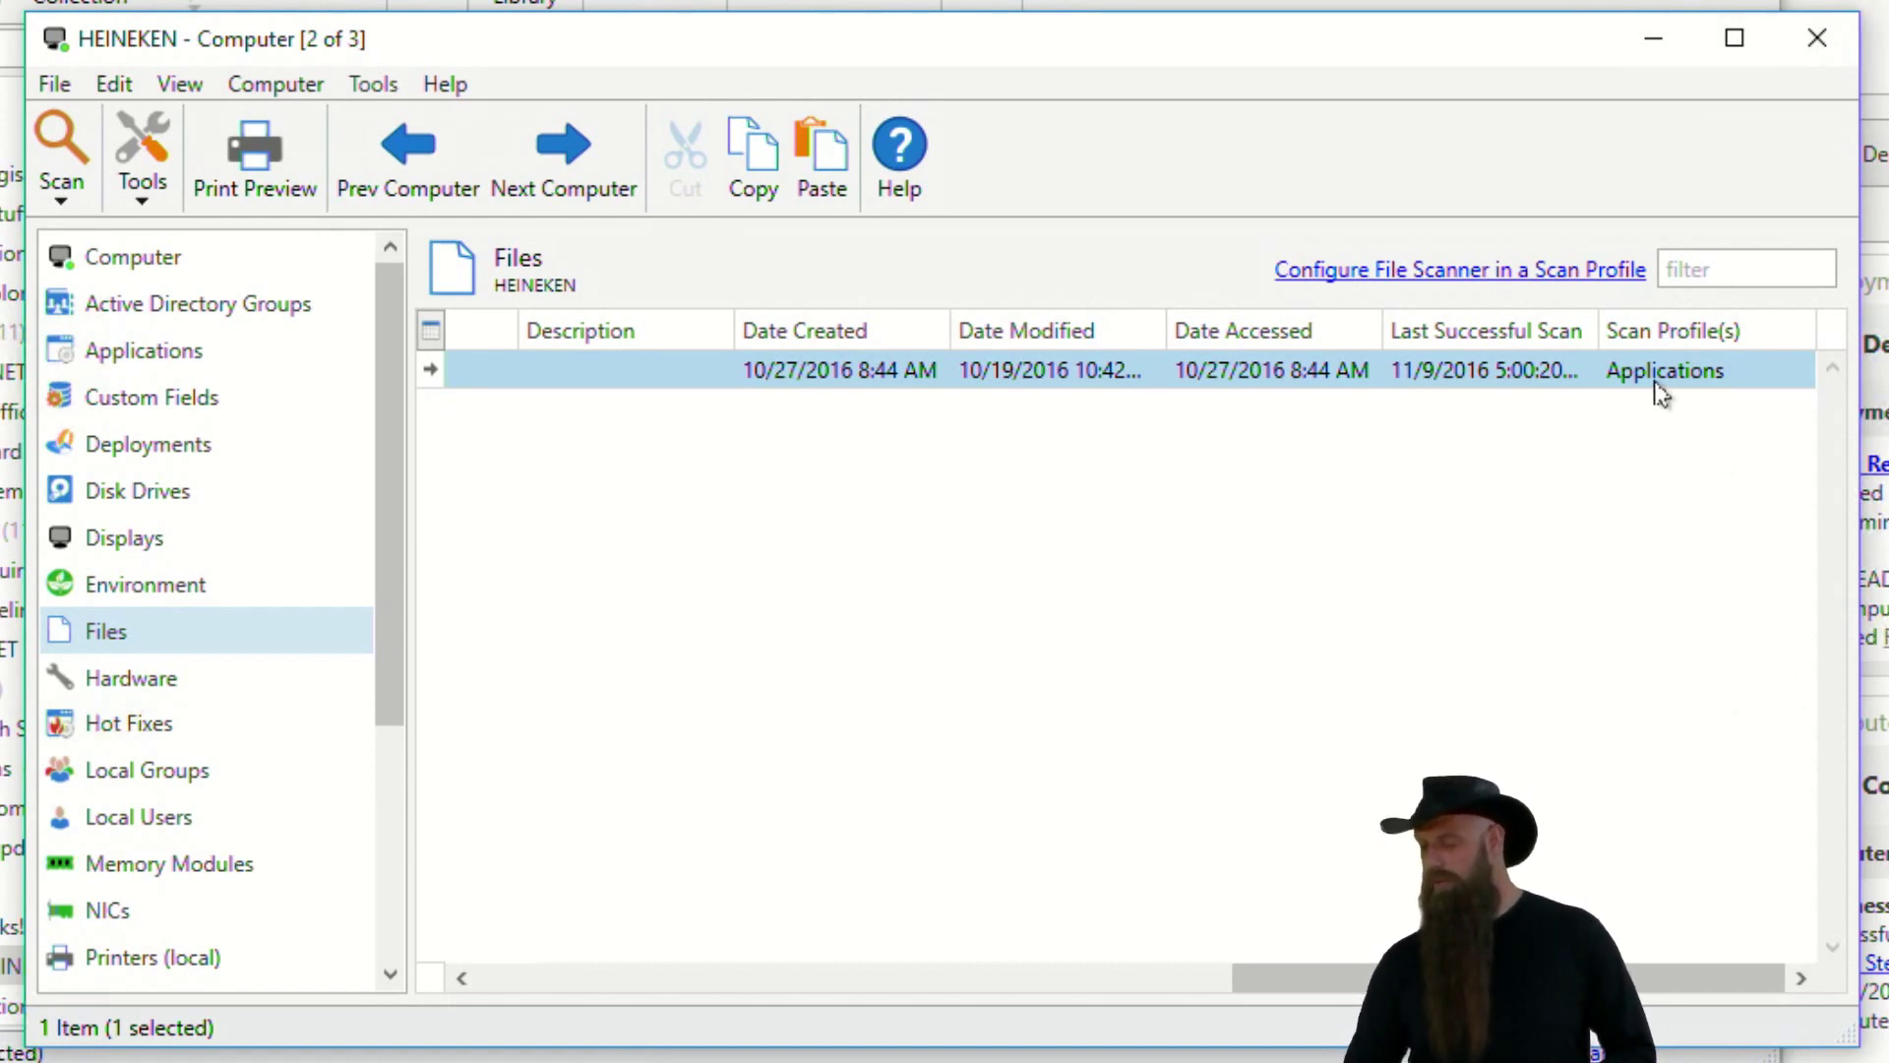
{"action": "left_click", "coordinate": [1817, 37]}
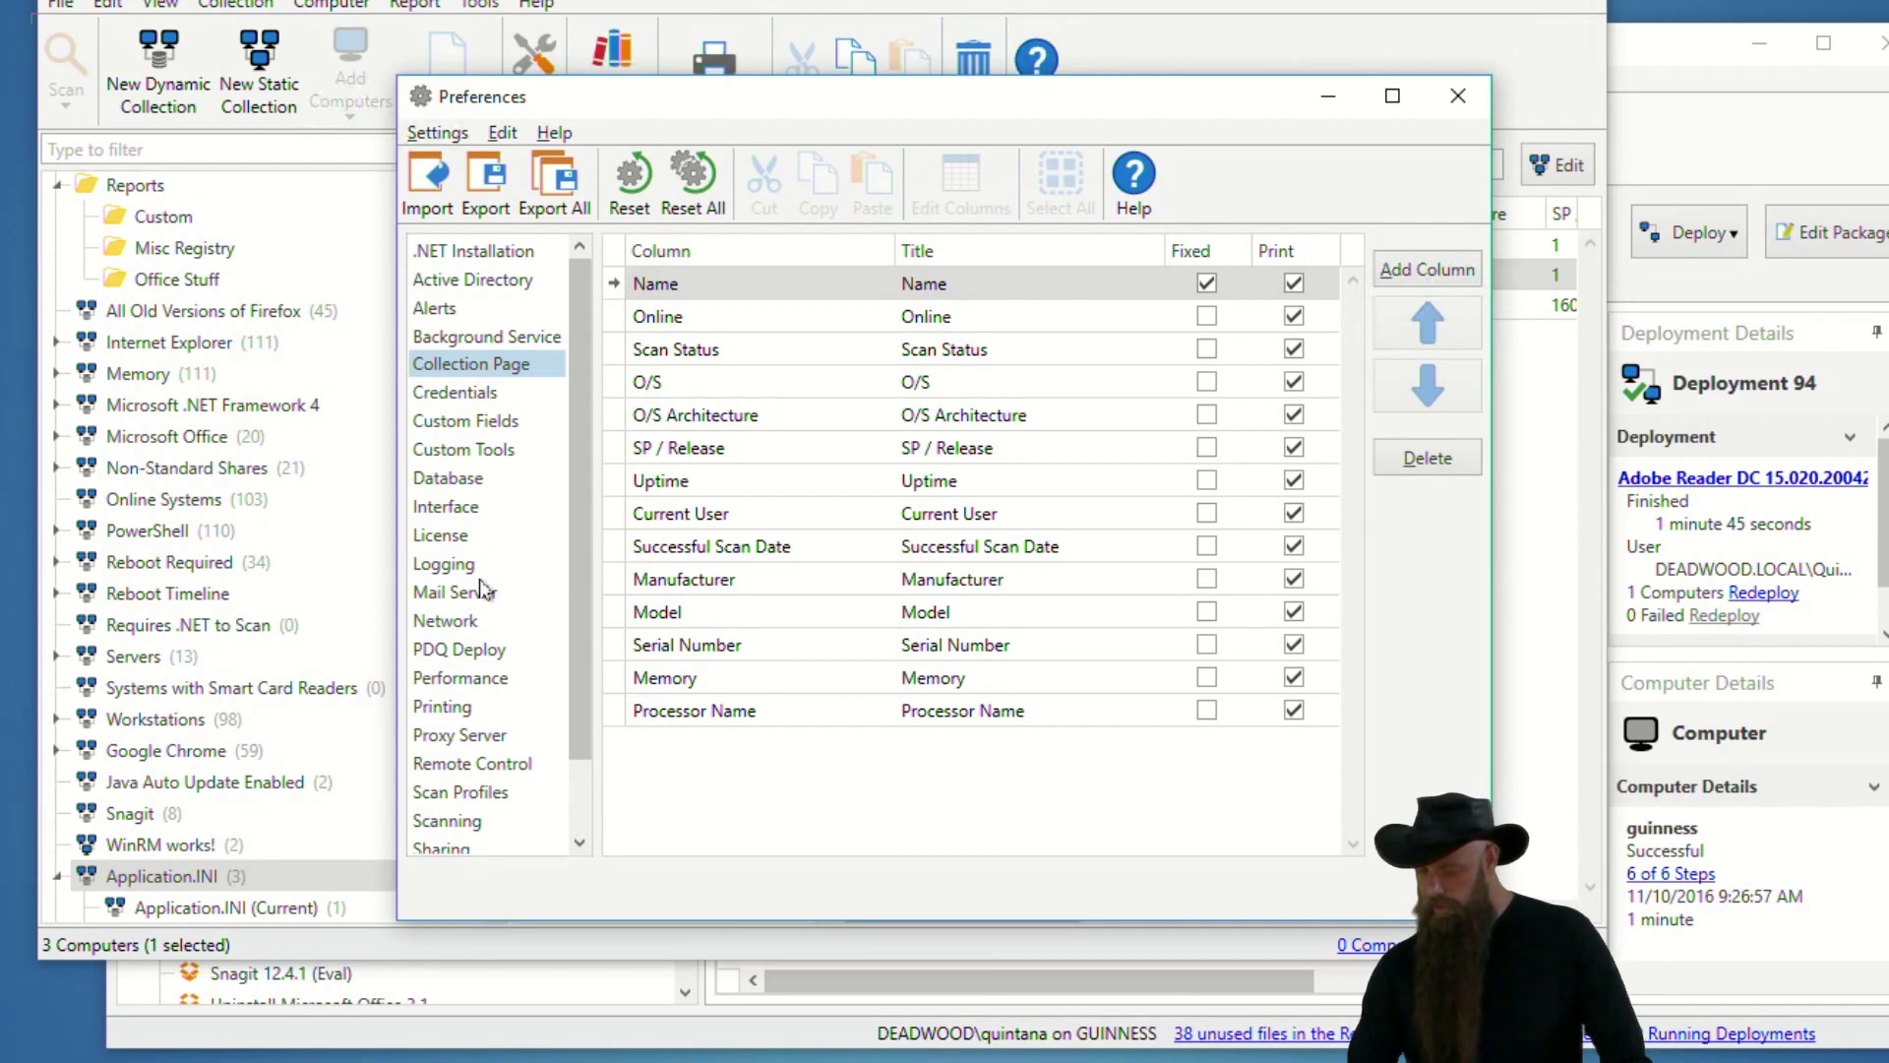
Examine the include patterns of the Files scanner in the Applications scan profile, and close the preferences without changes.
{"action": "left_click", "coordinate": [463, 792]}
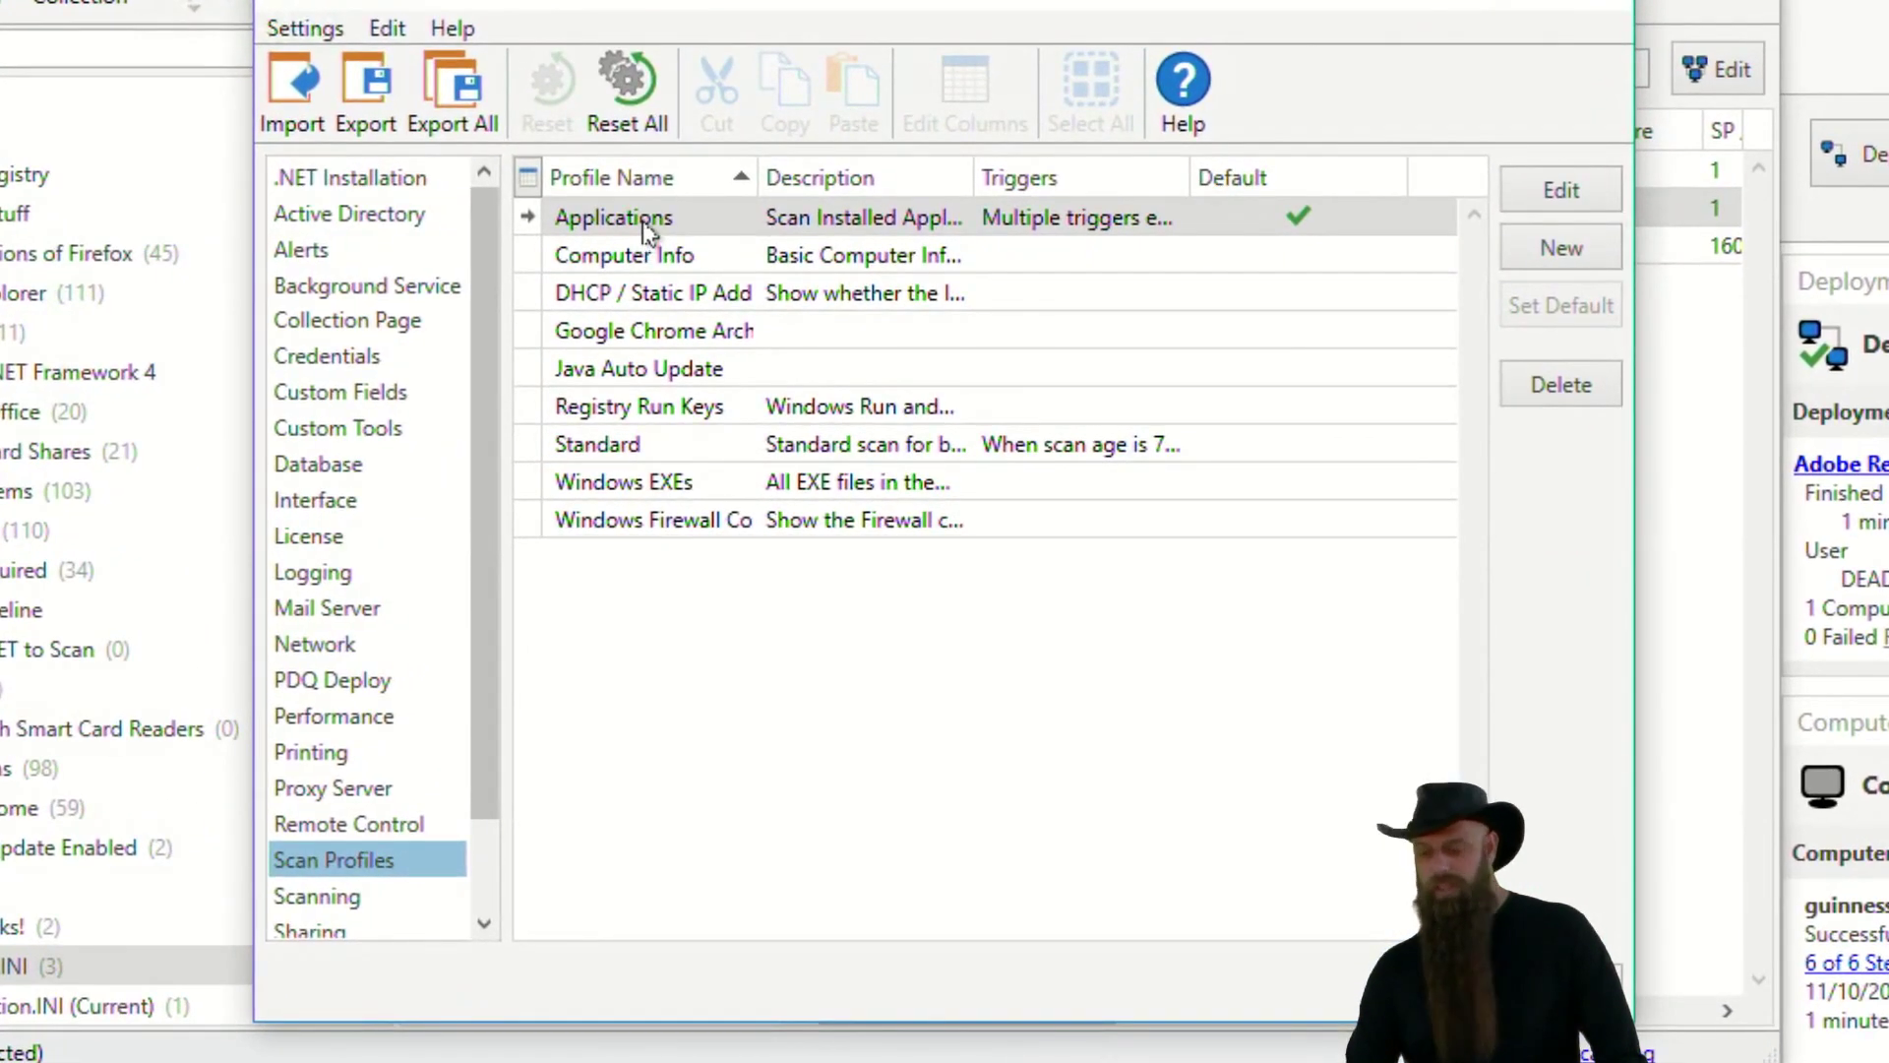
{"action": "double_click", "coordinate": [646, 231]}
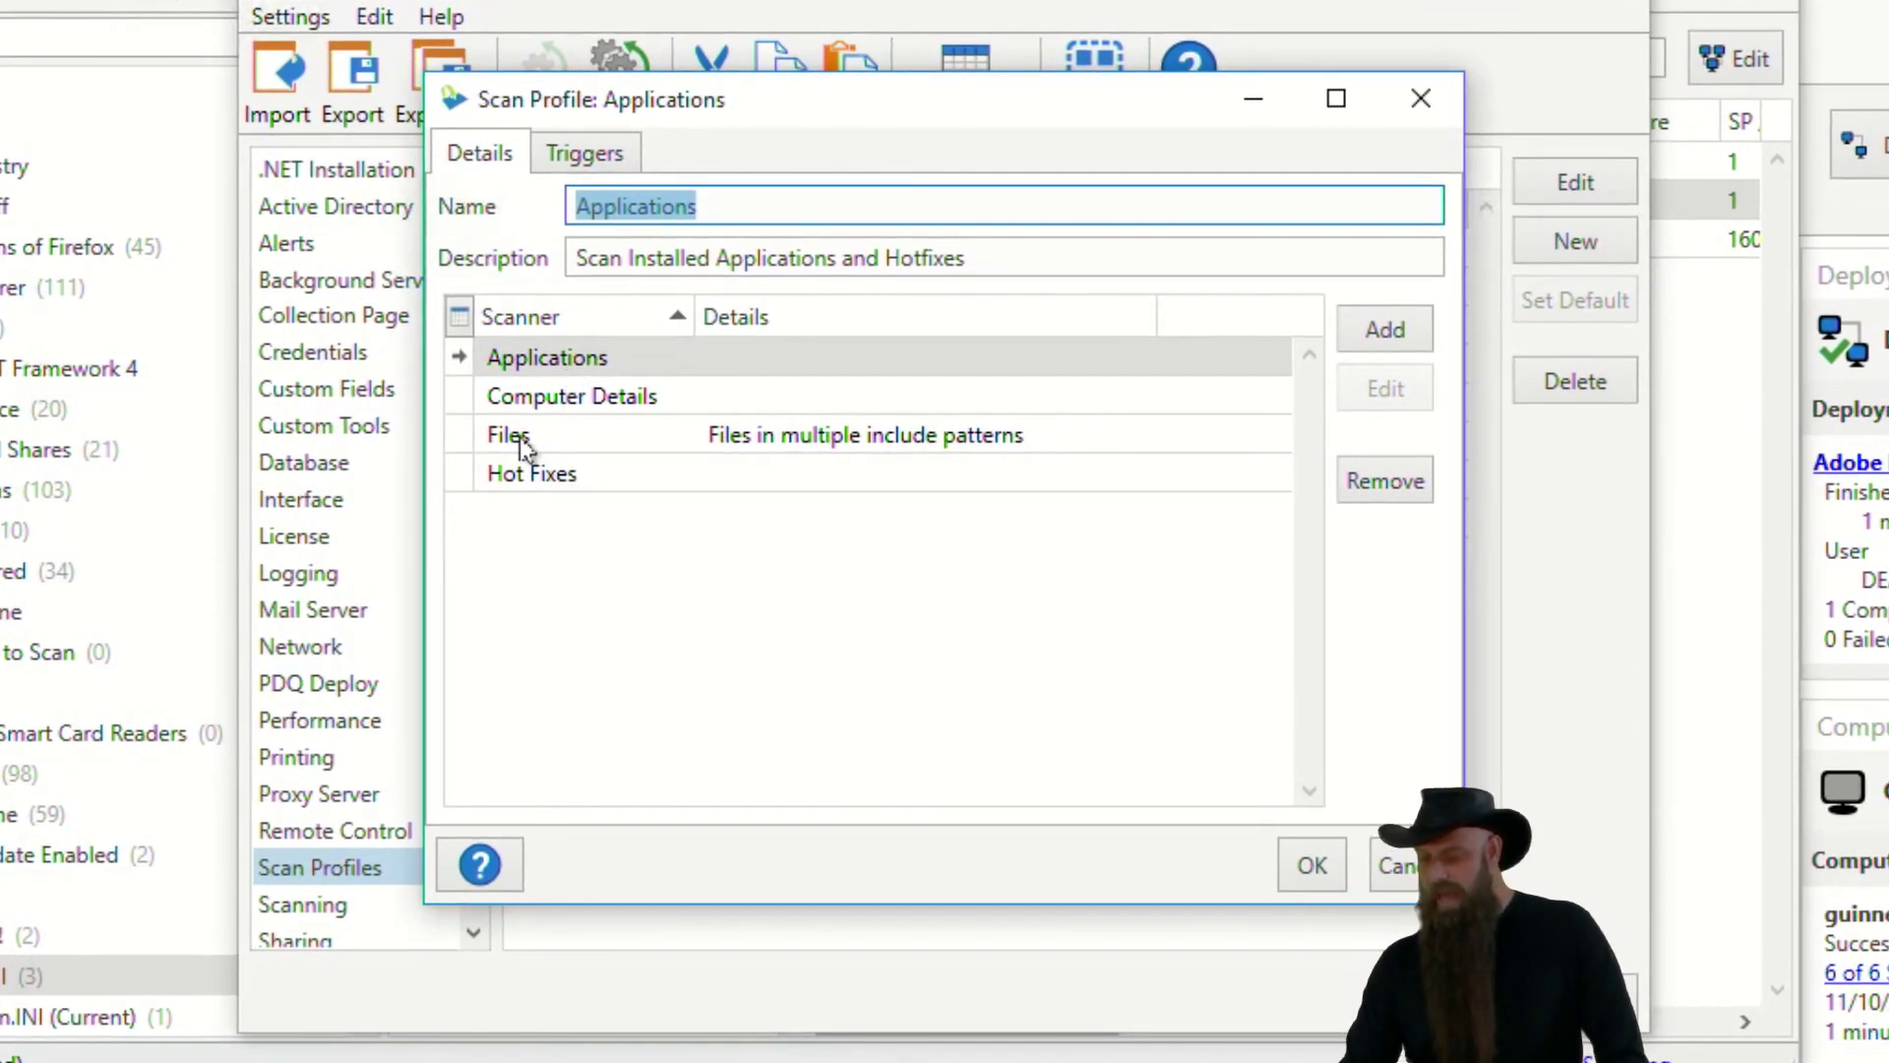
{"action": "left_click", "coordinate": [519, 437]}
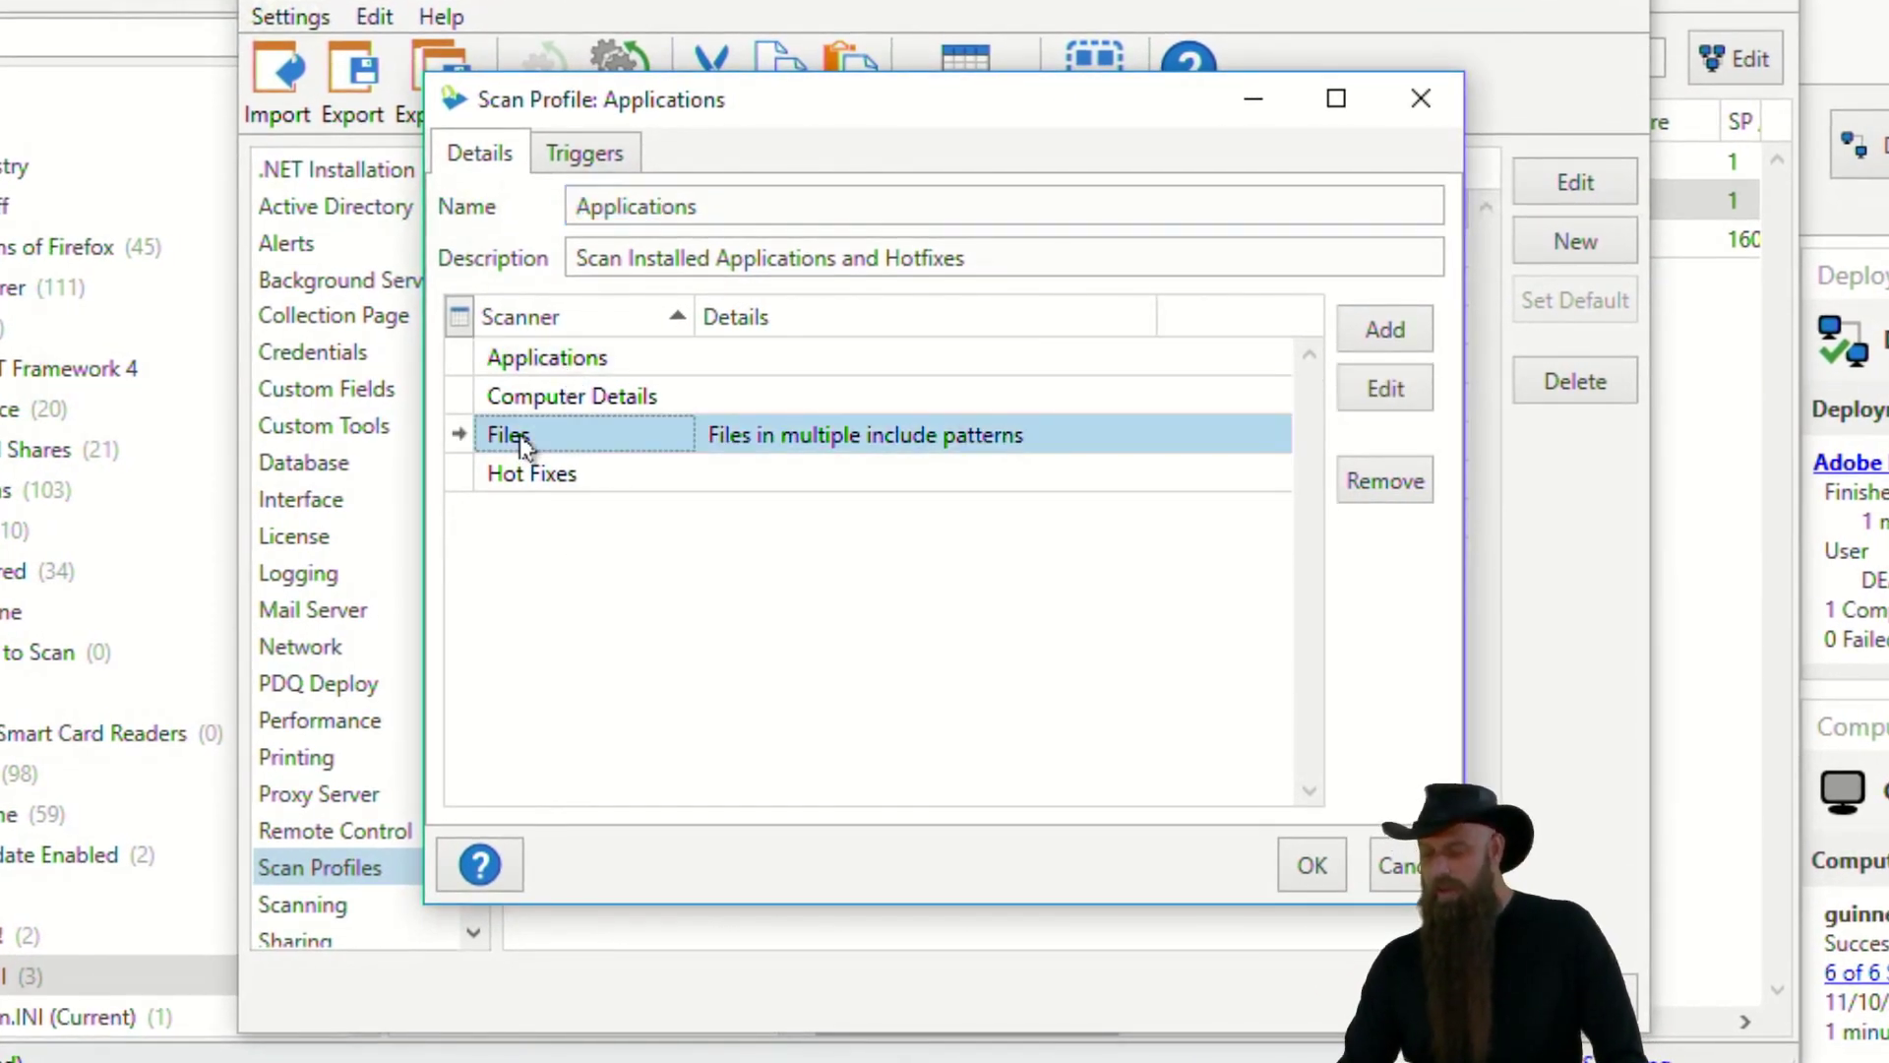
{"action": "left_click", "coordinate": [1385, 334]}
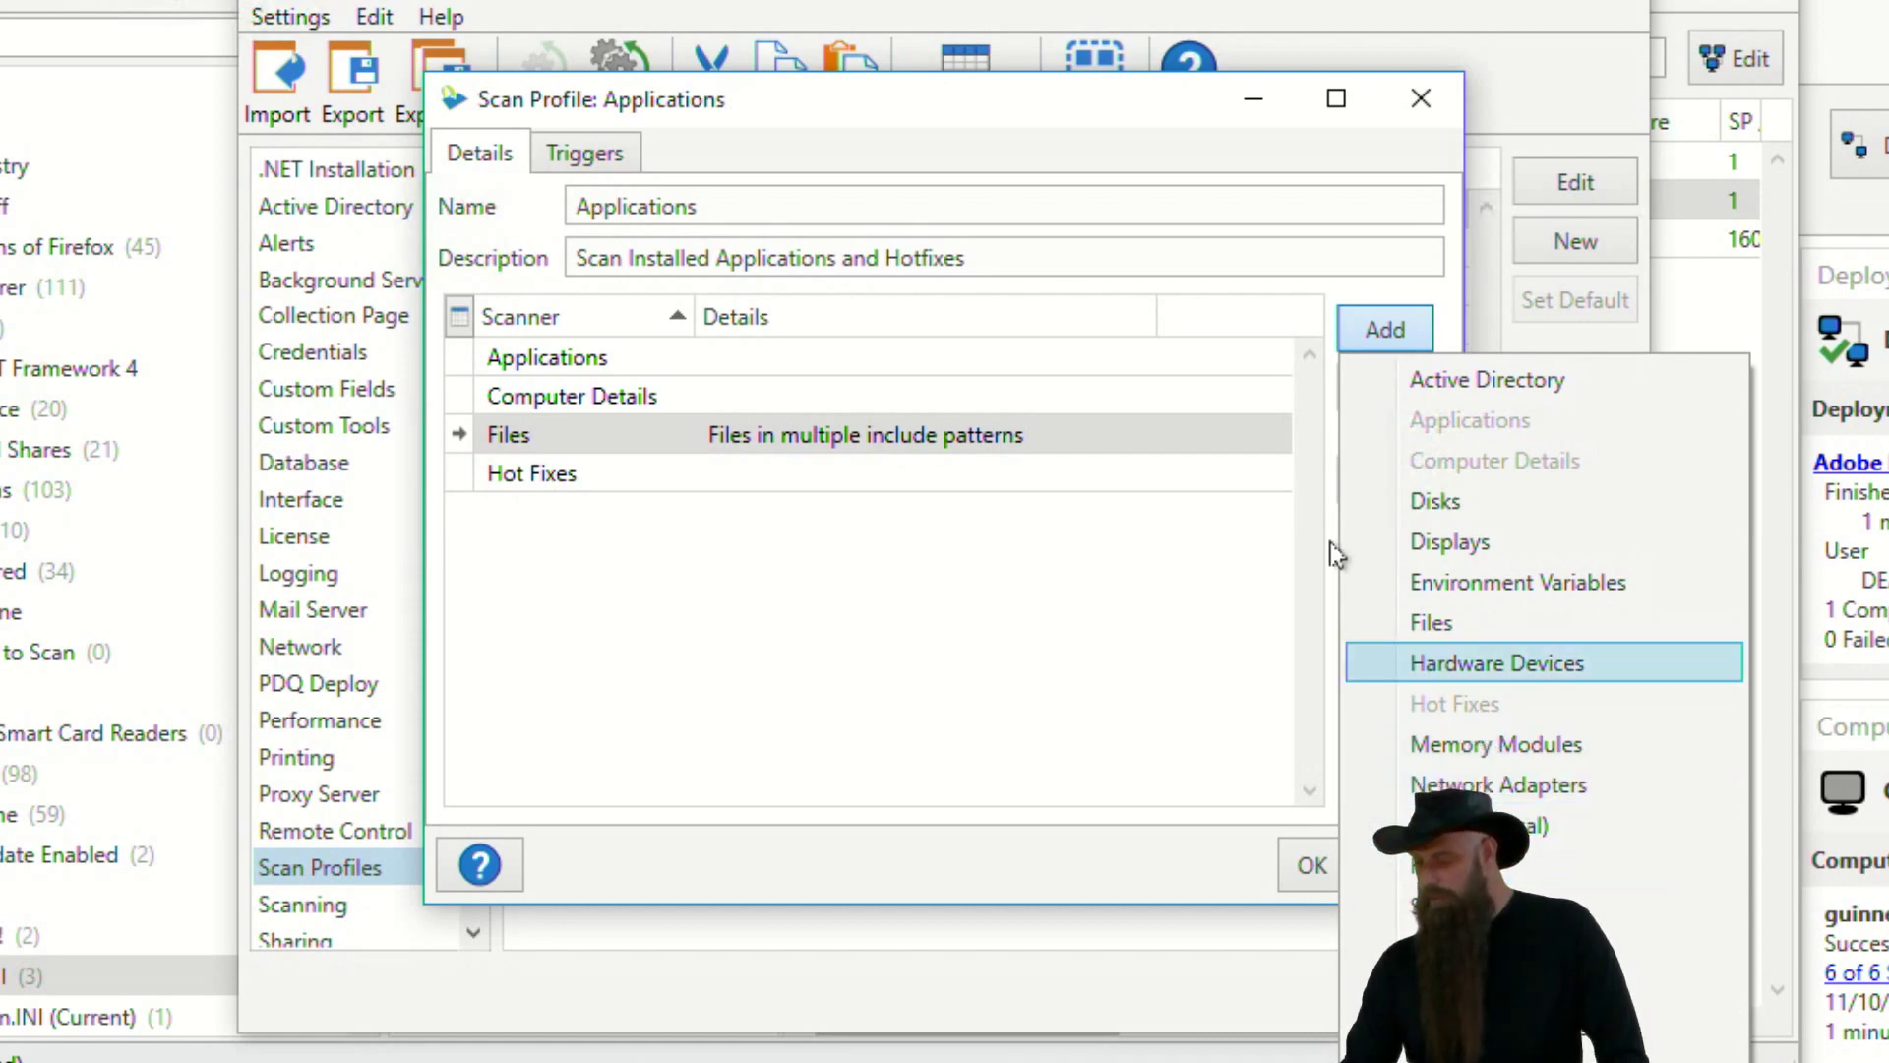
{"action": "left_click", "coordinate": [826, 324]}
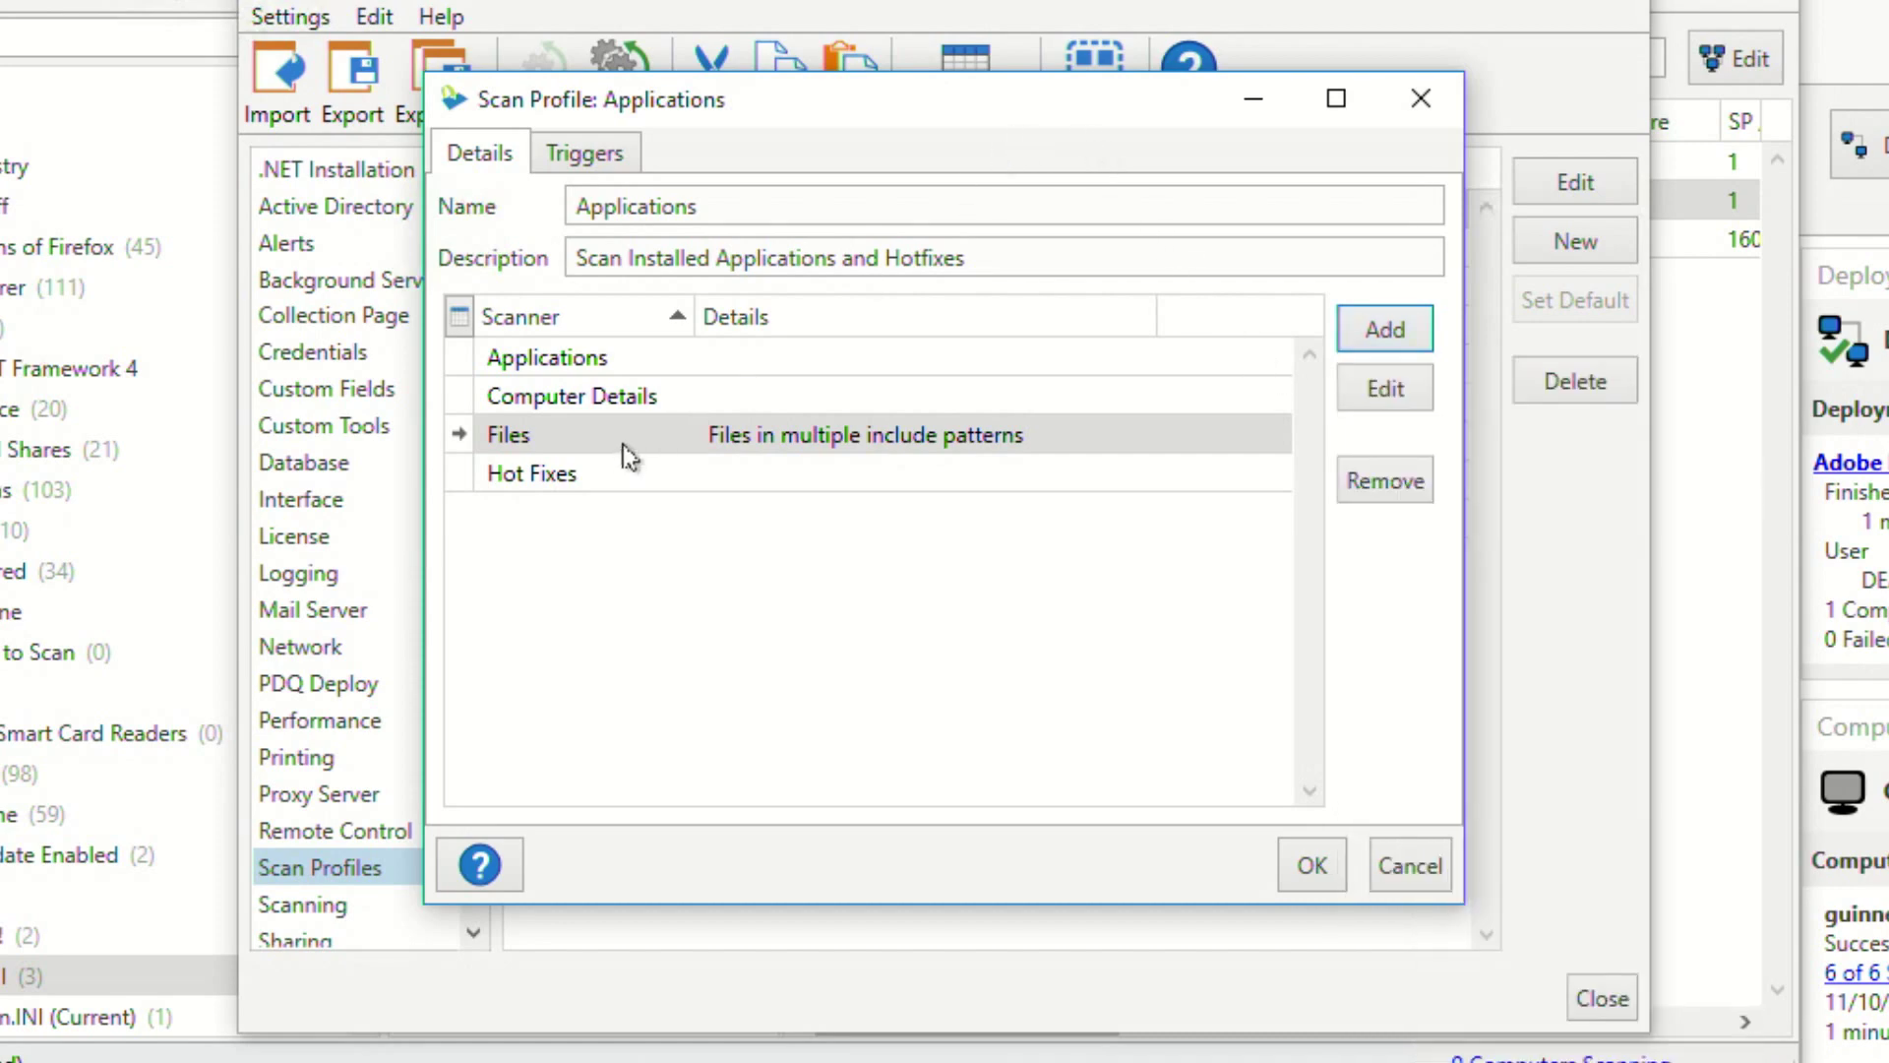
{"action": "double_click", "coordinate": [653, 436]}
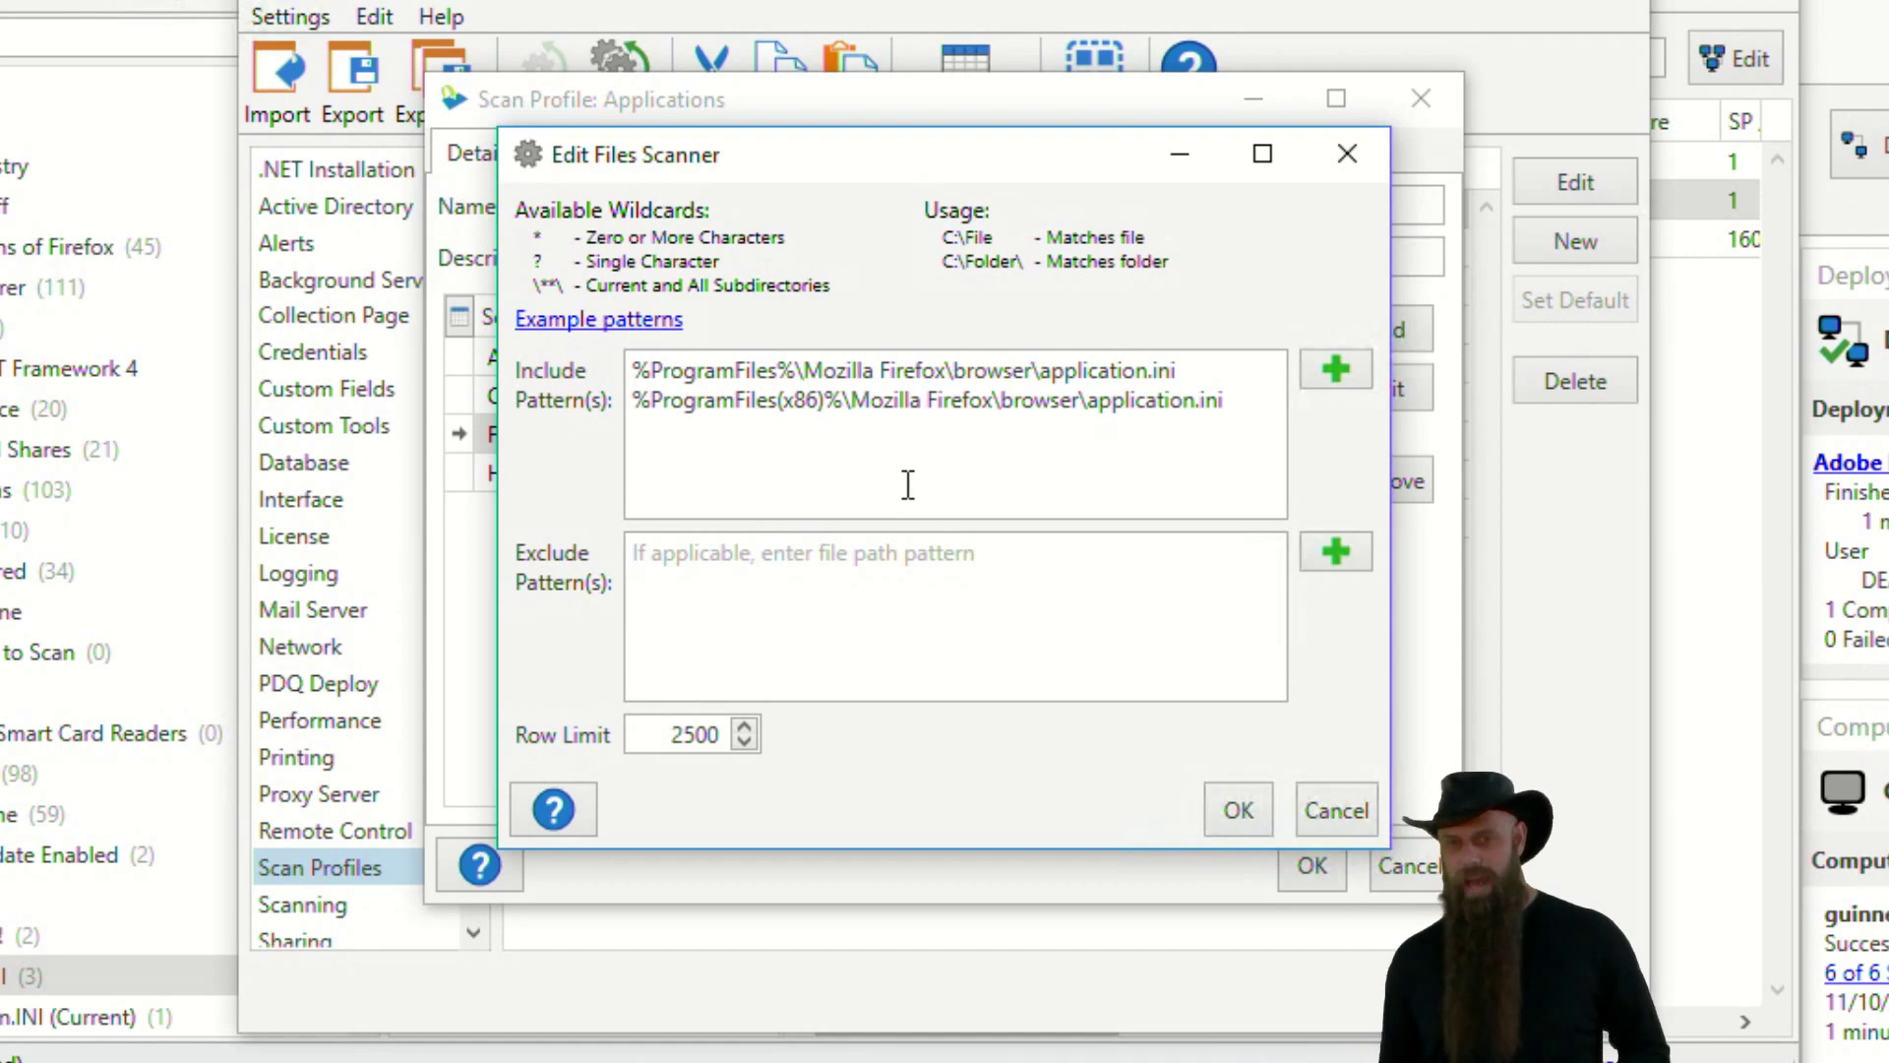
{"action": "left_click", "coordinate": [1337, 810]}
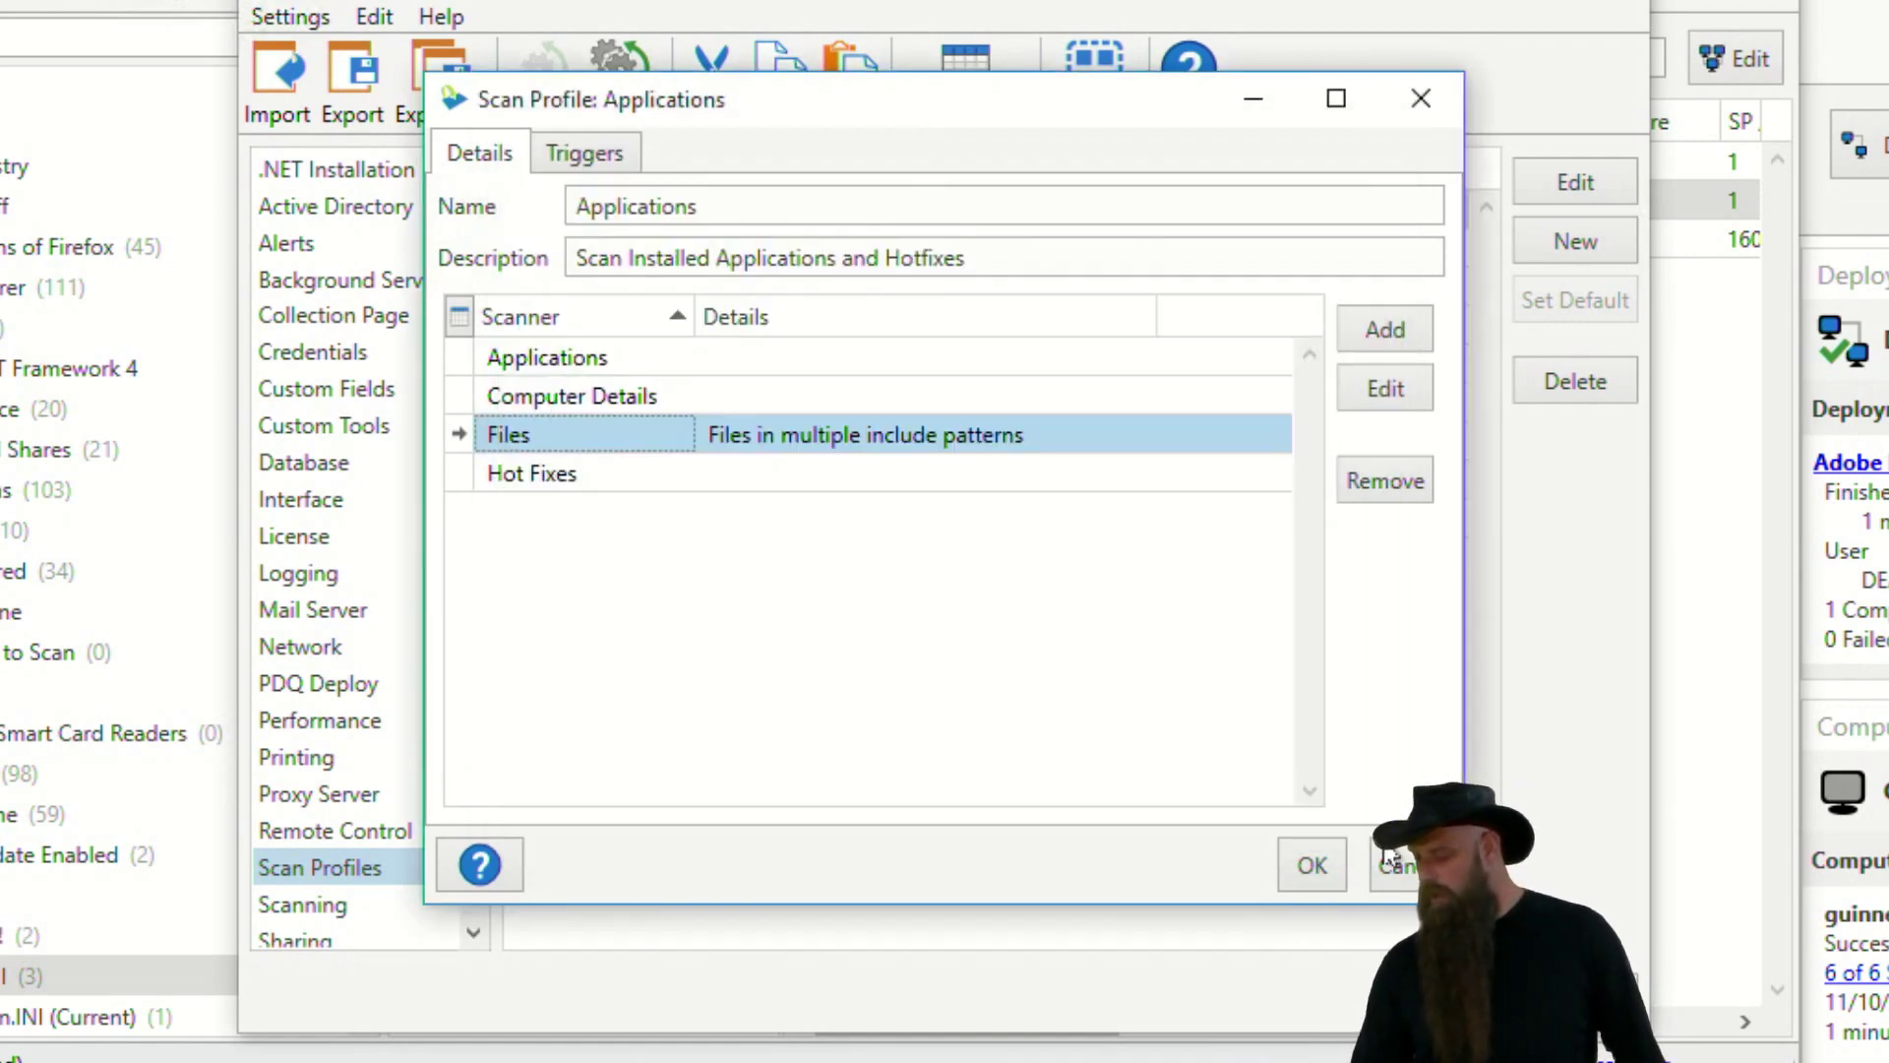
{"action": "left_click", "coordinate": [1397, 866]}
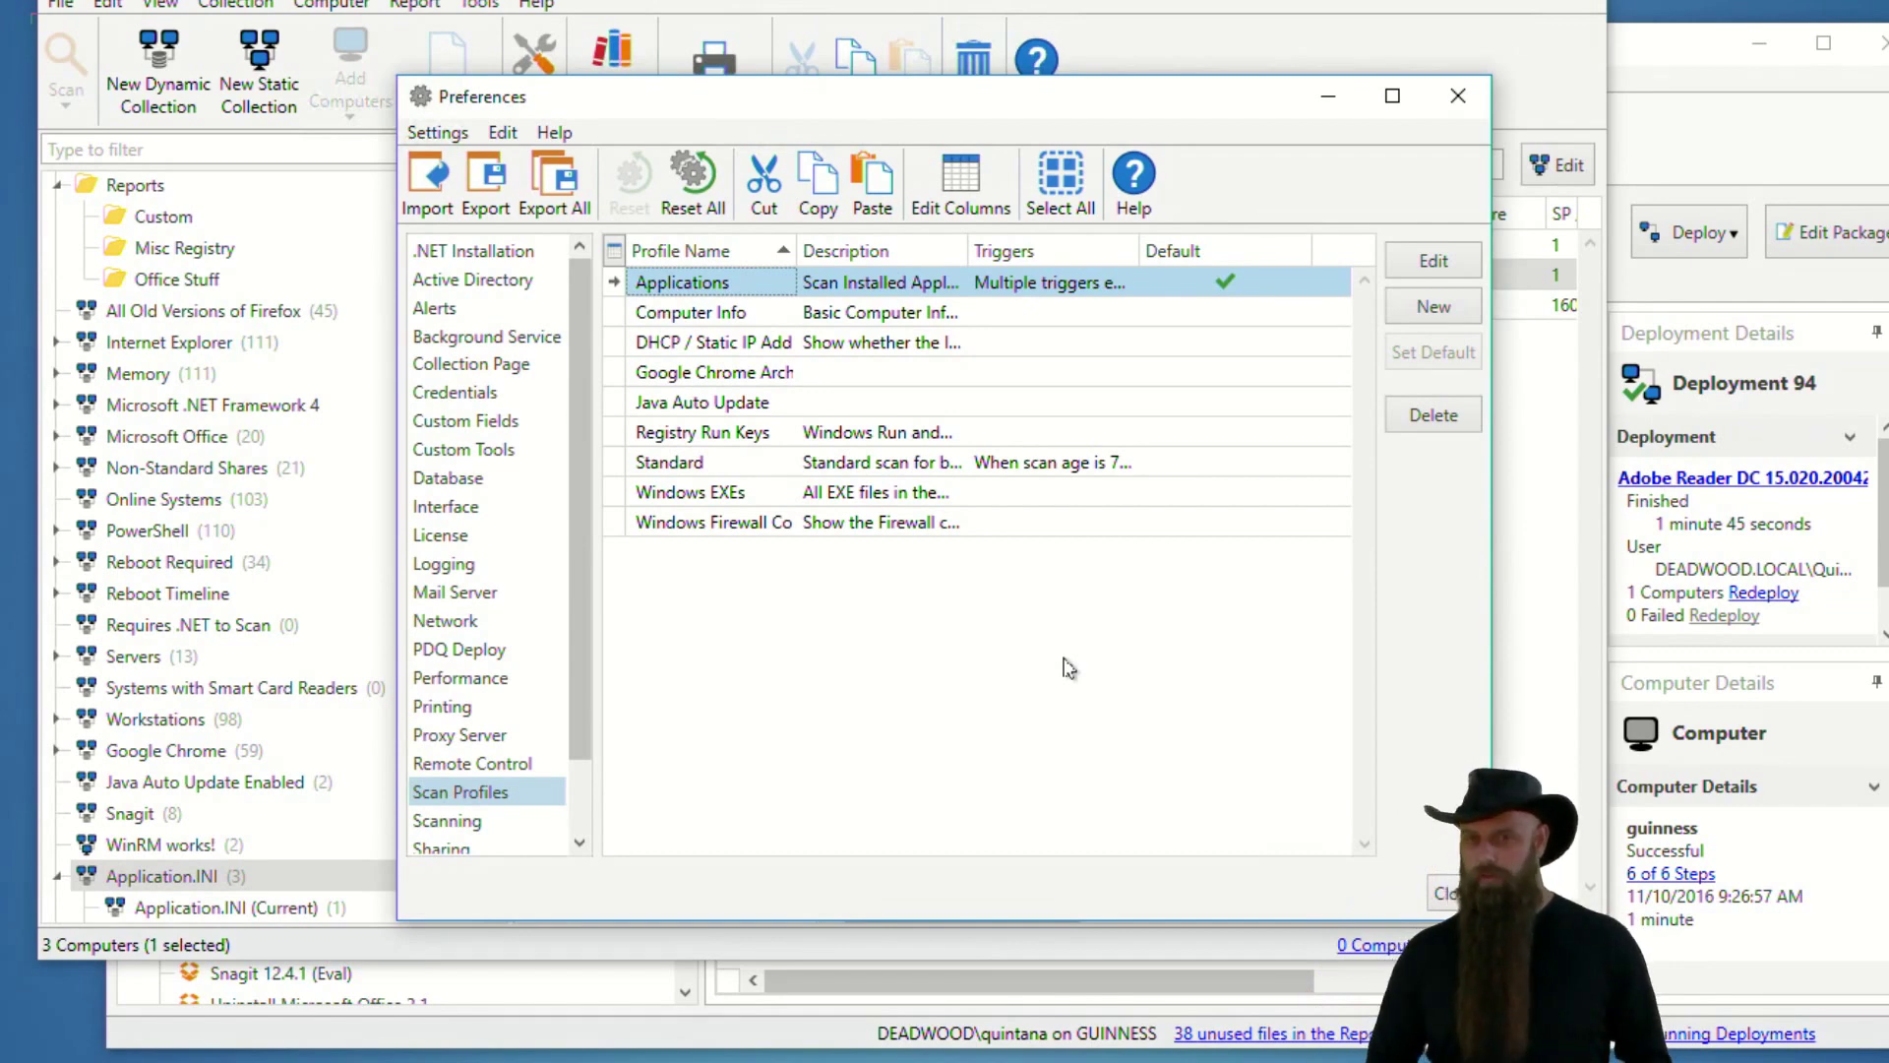
{"action": "left_click", "coordinate": [1445, 896]}
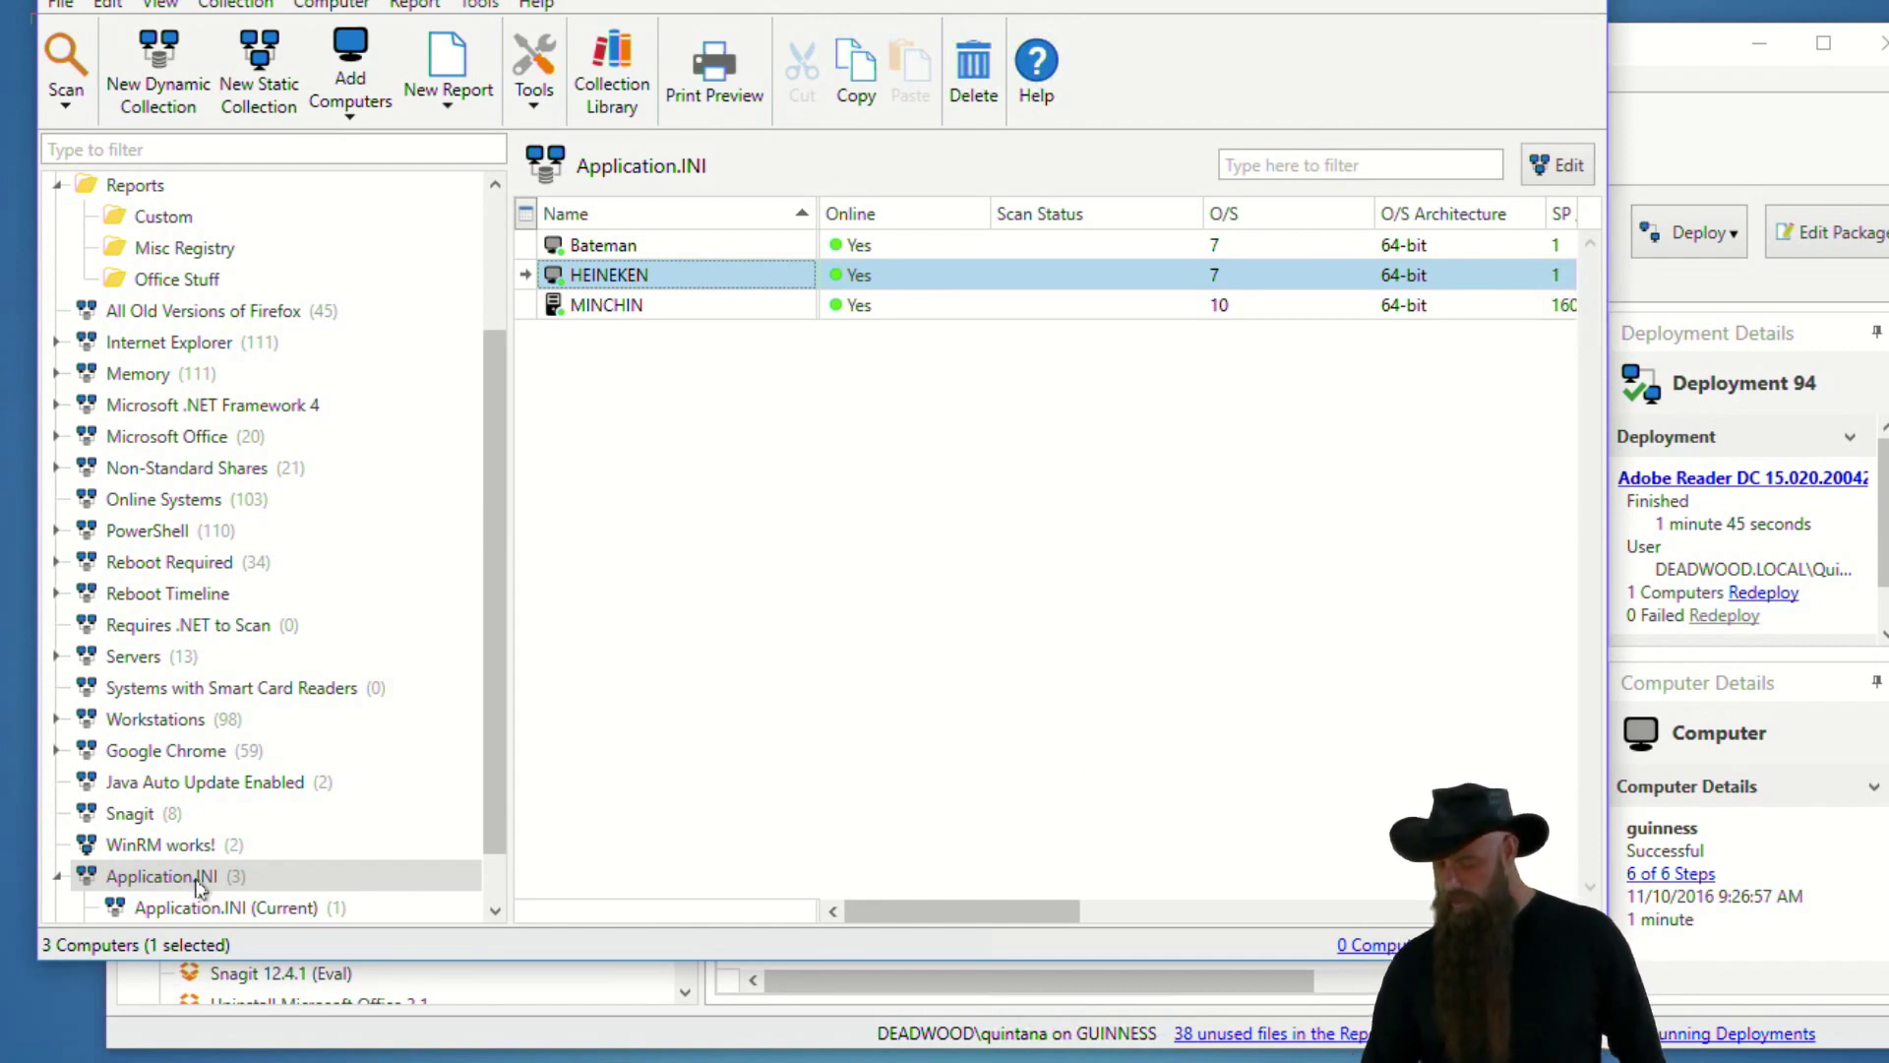
Collapse Application.INI and create a dynamic collection named VPN Users under it, filtering Computer Name Starts With v.
{"action": "left_click", "coordinate": [57, 878]}
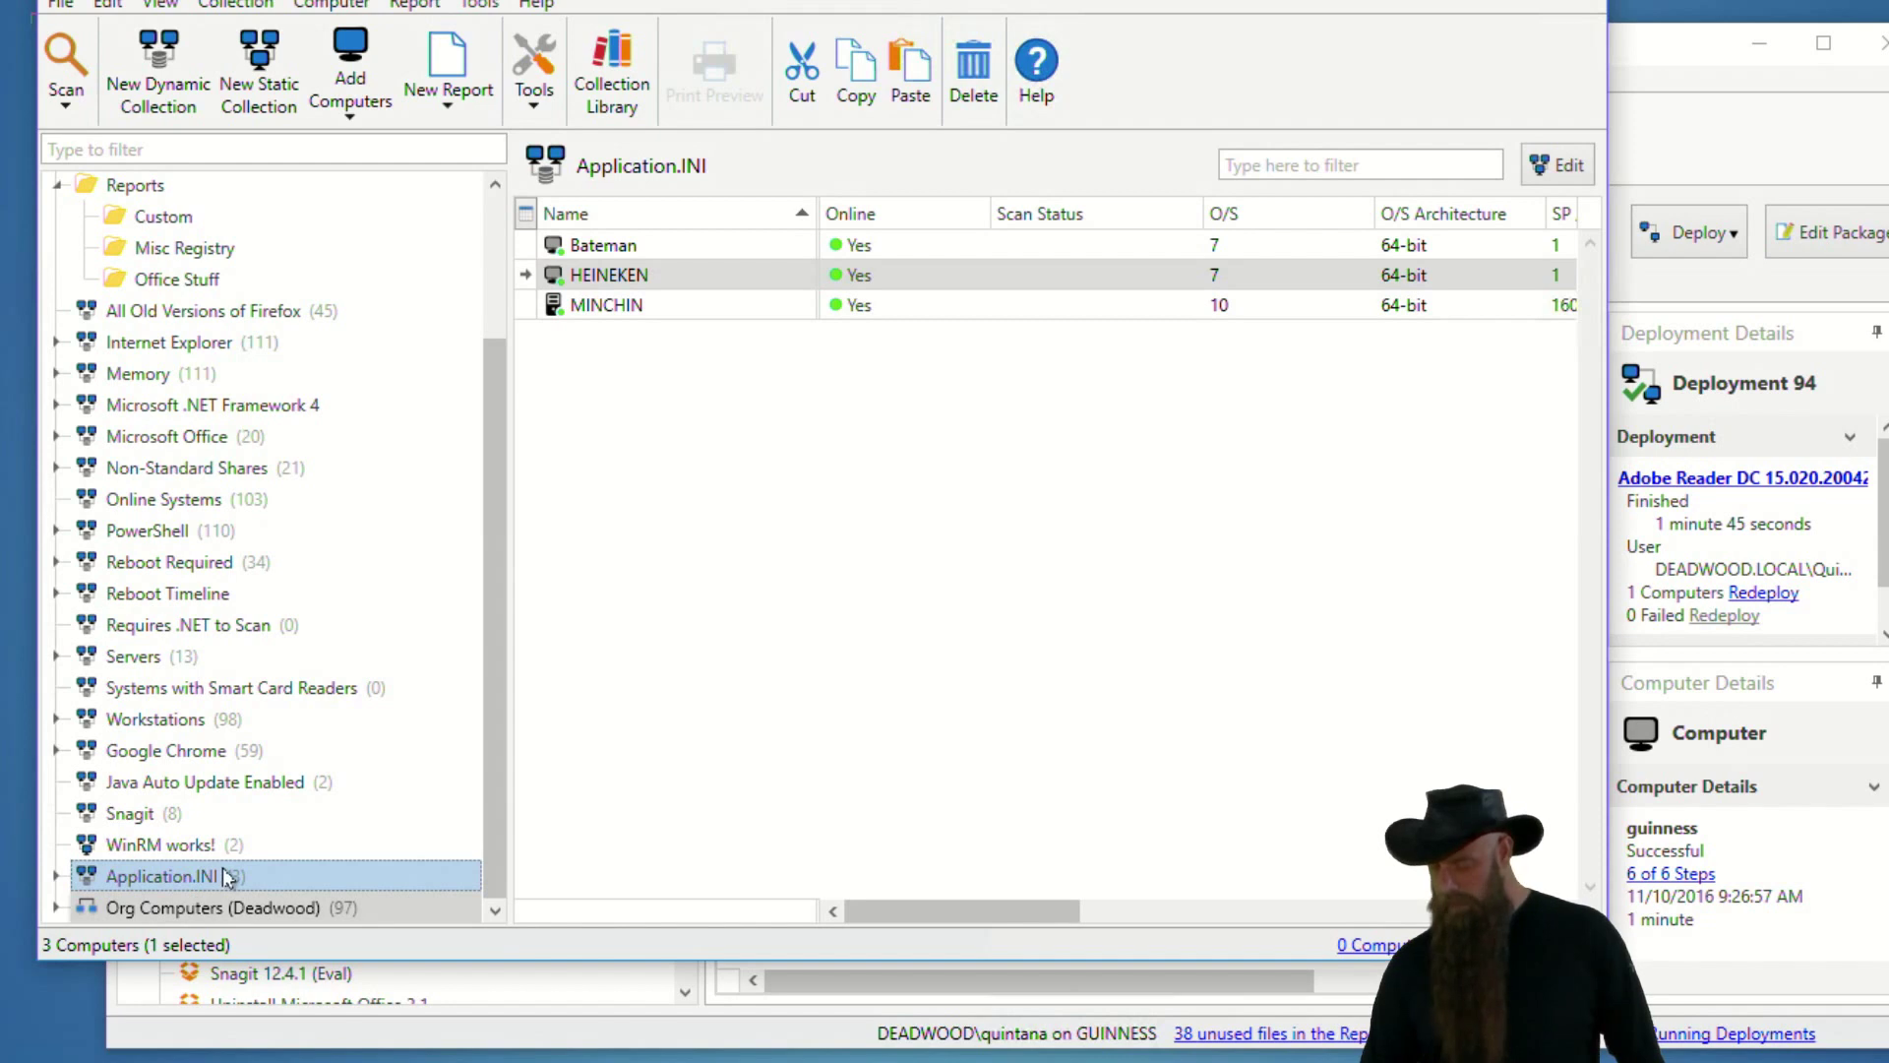
{"action": "left_click", "coordinate": [163, 67]}
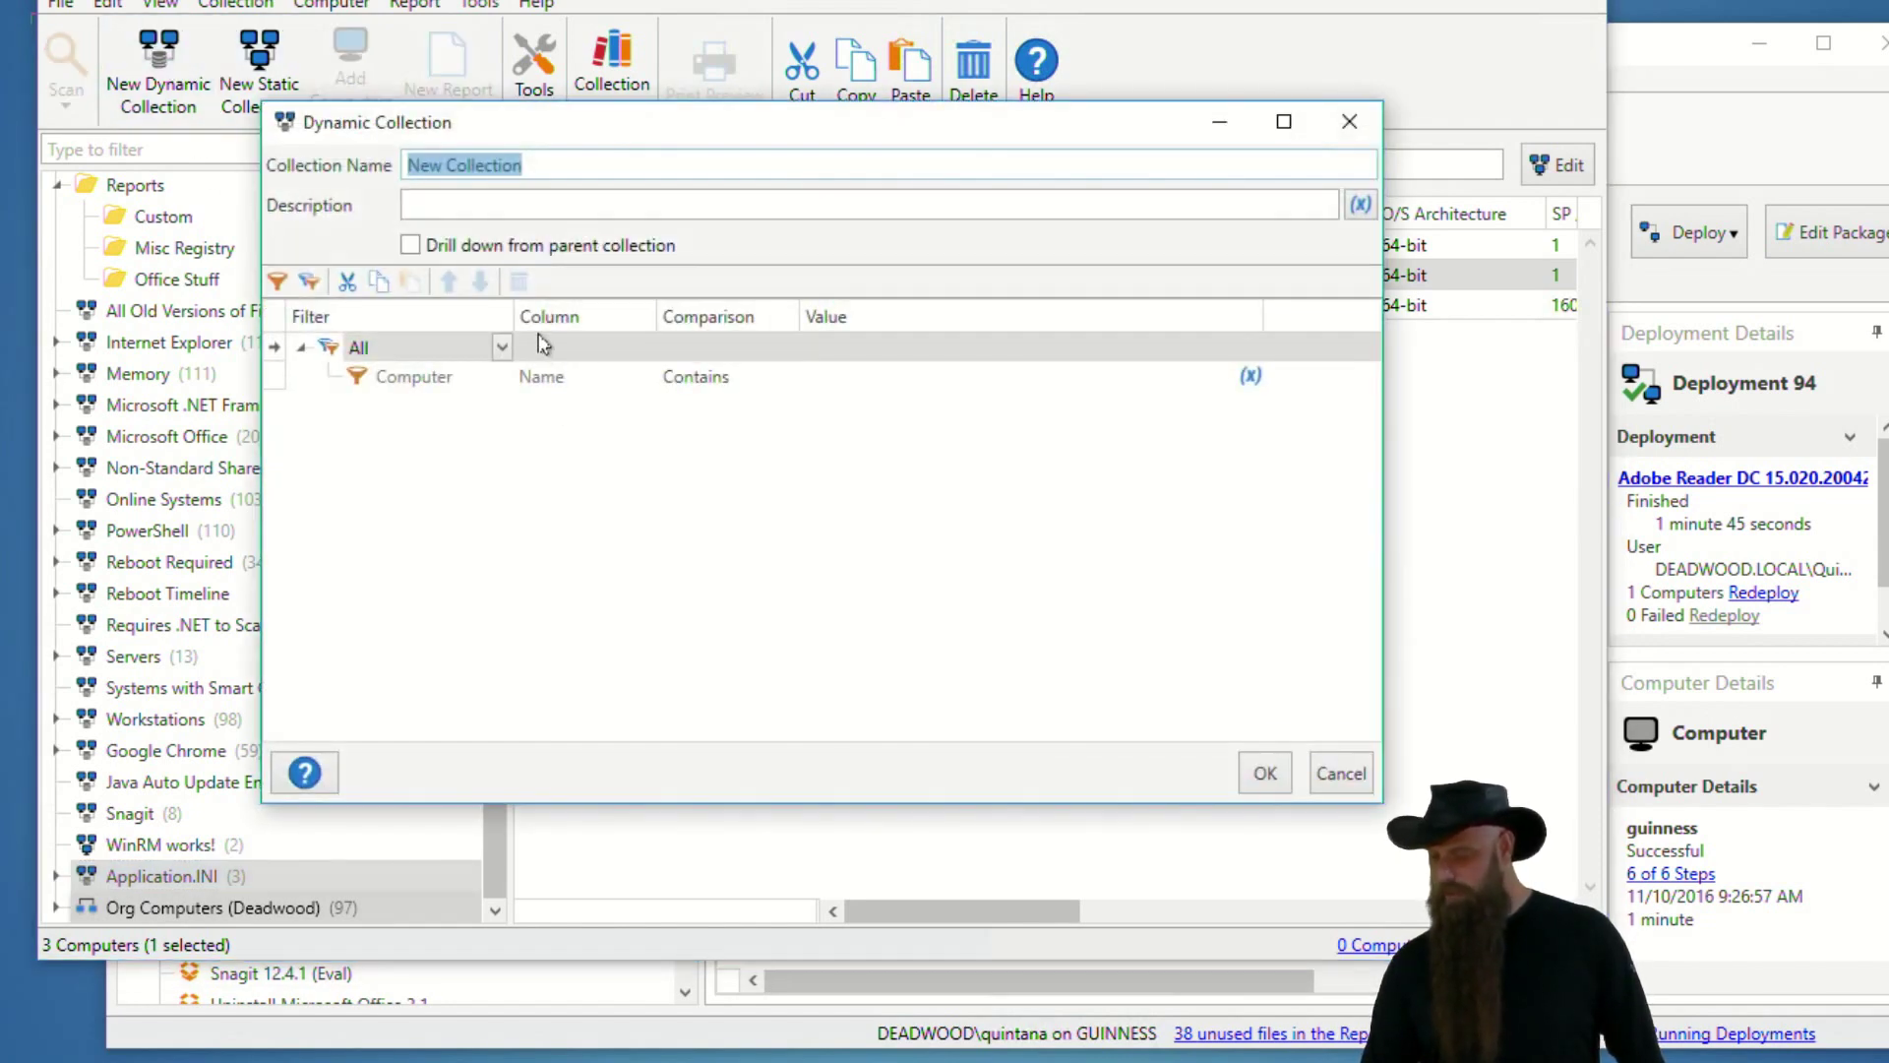
{"action": "type", "text": "VPN Users"}
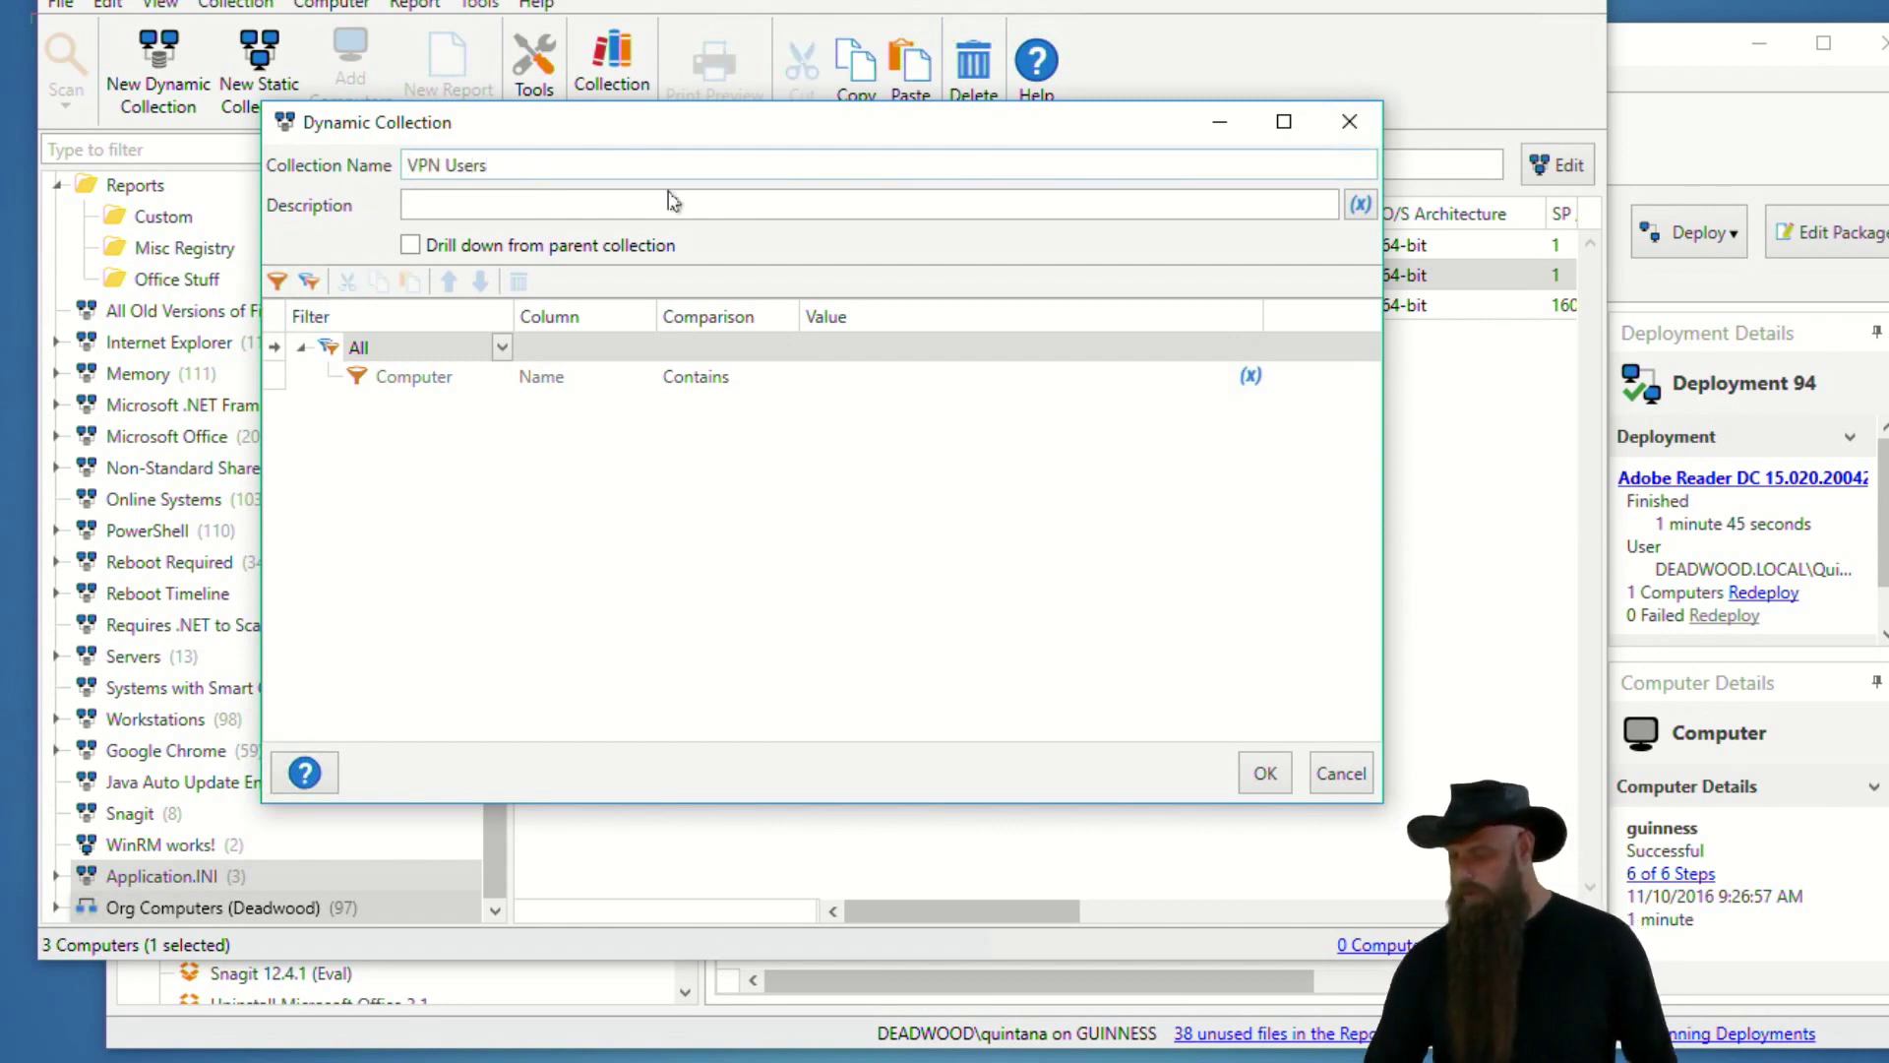
{"action": "left_click", "coordinate": [502, 378]}
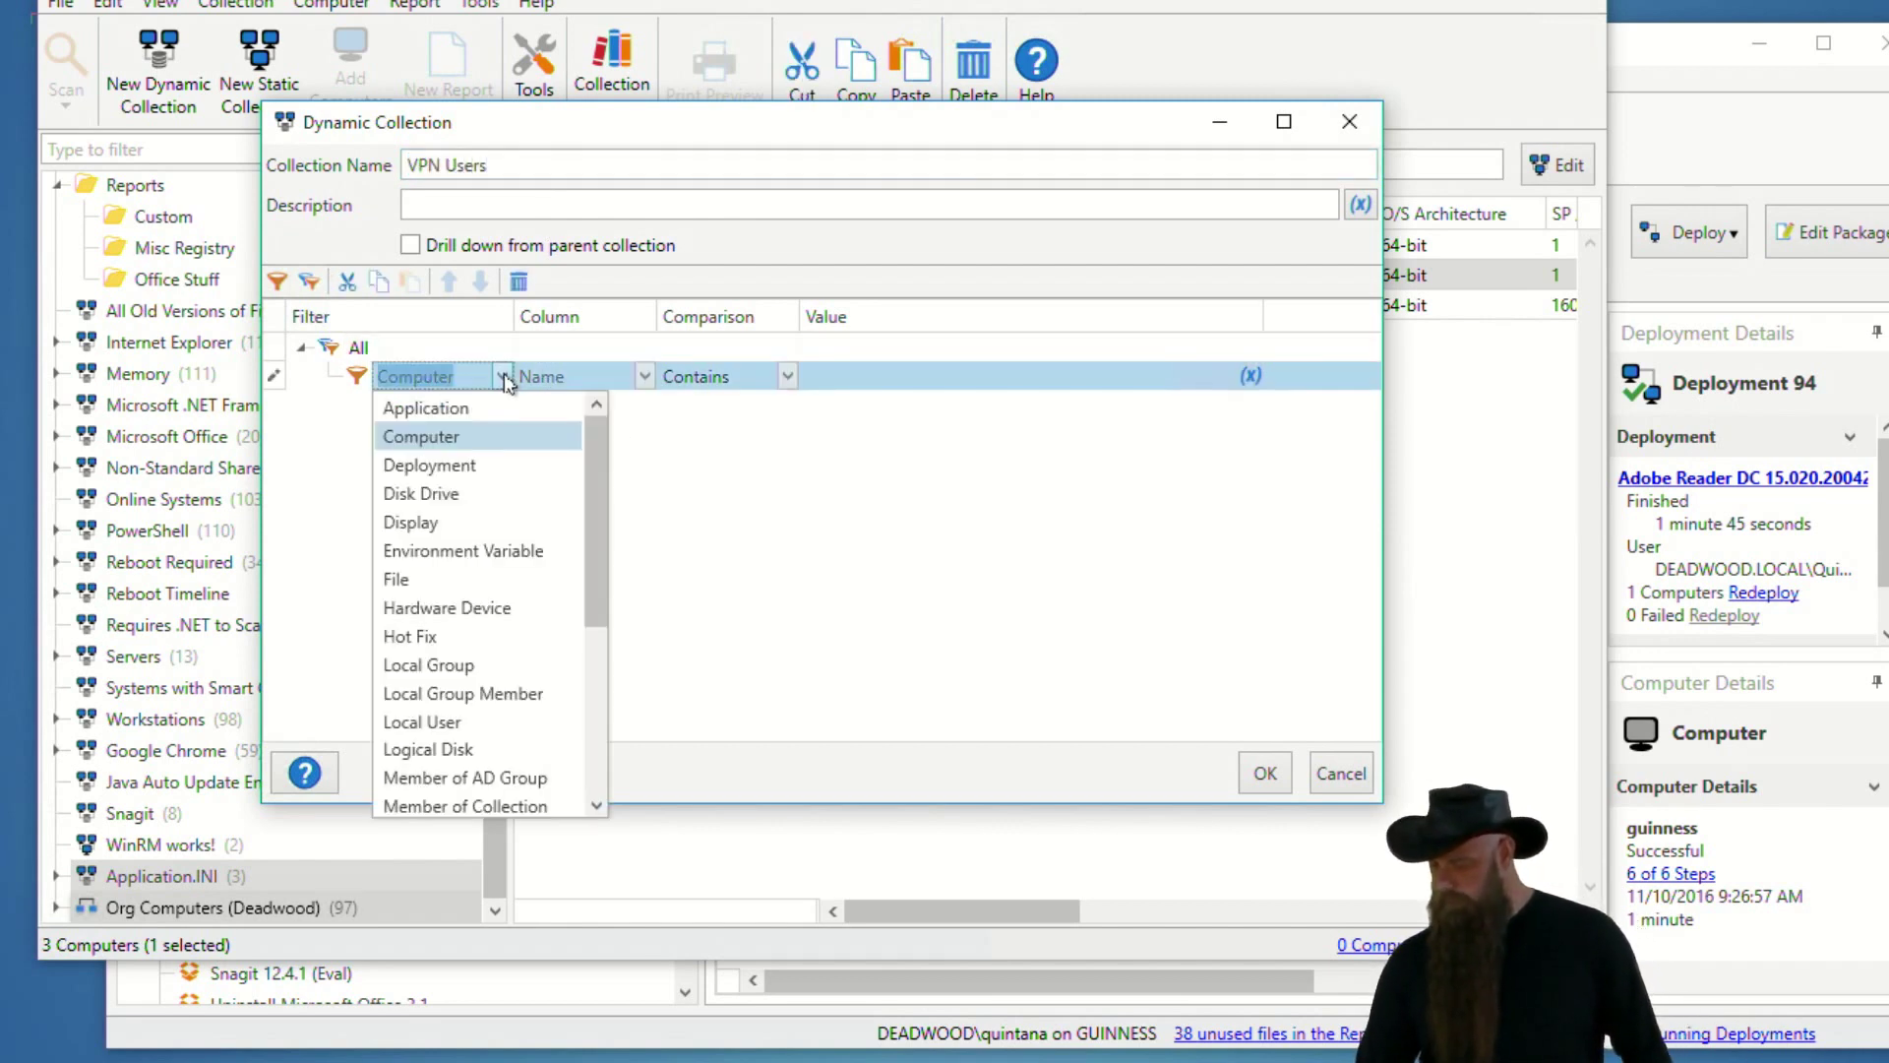
{"action": "left_click", "coordinate": [788, 379]}
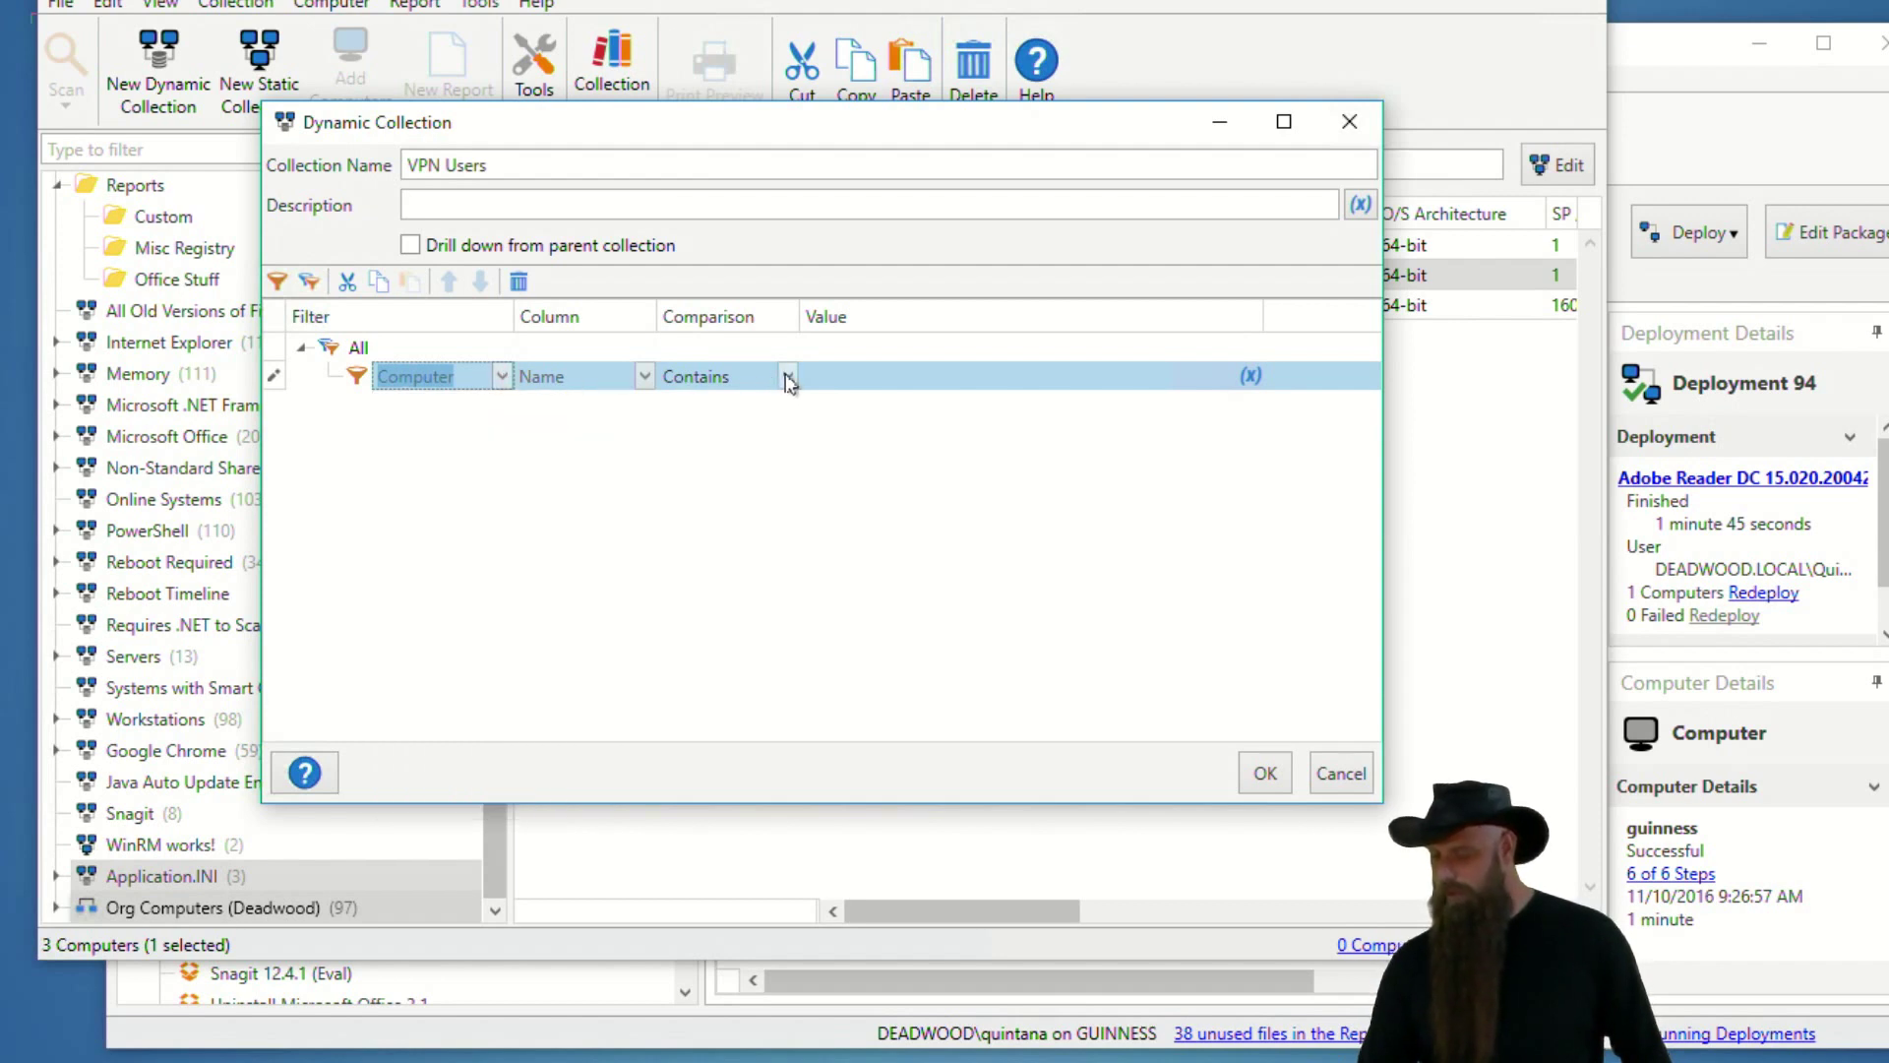
{"action": "left_click", "coordinate": [788, 379]}
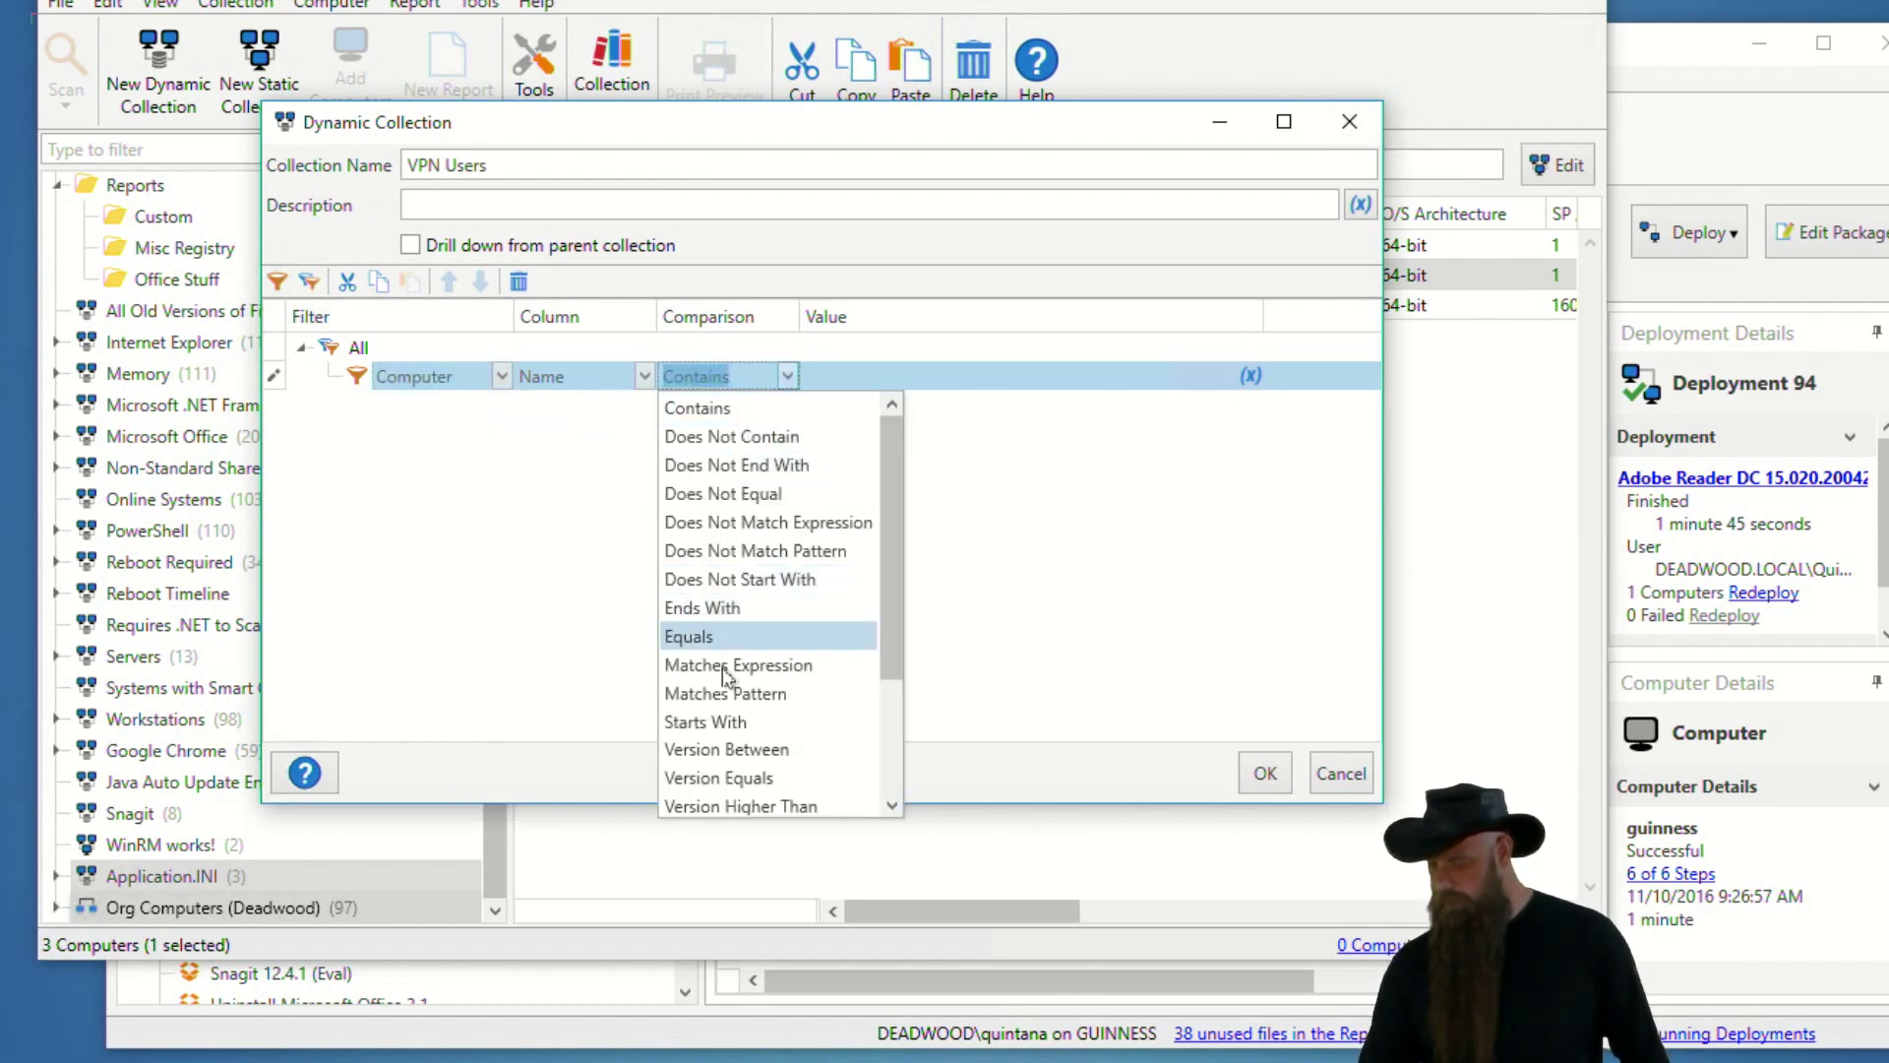
{"action": "left_click", "coordinate": [725, 723]}
{"action": "left_click", "coordinate": [863, 380]}
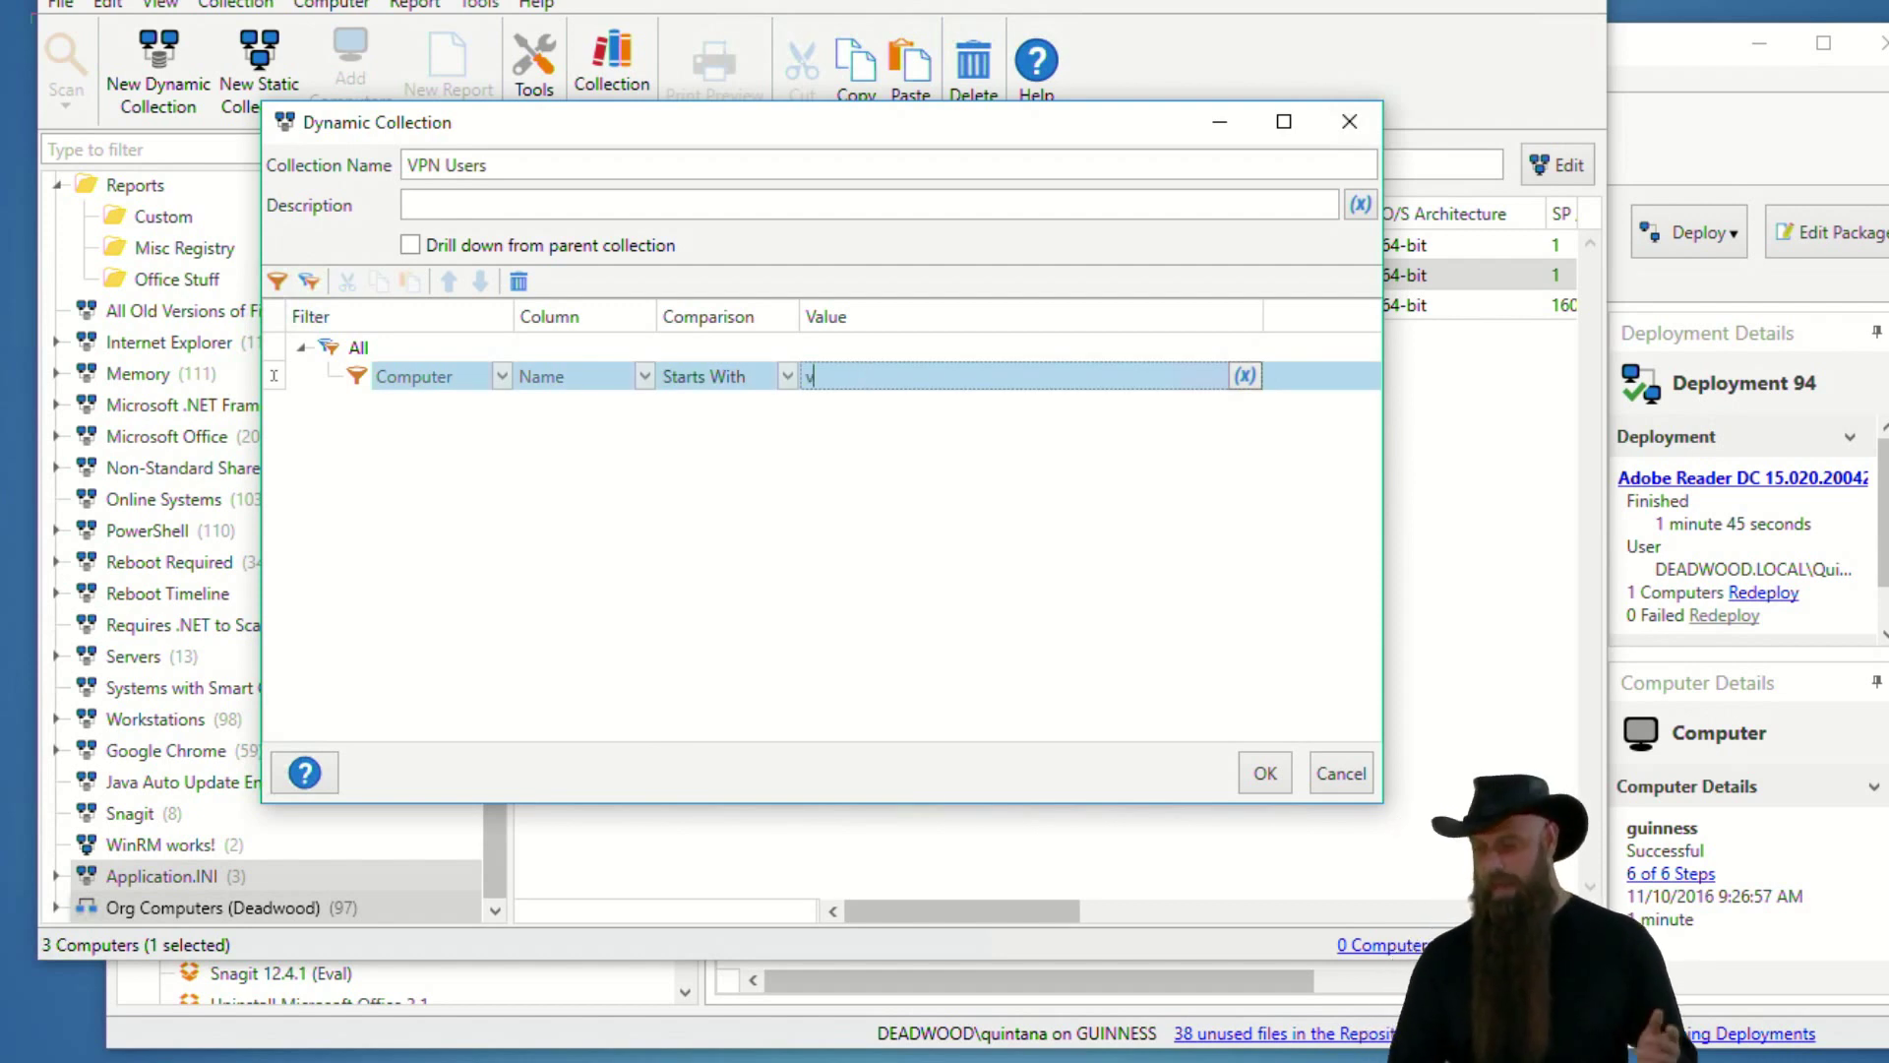
{"action": "left_click", "coordinate": [1266, 774]}
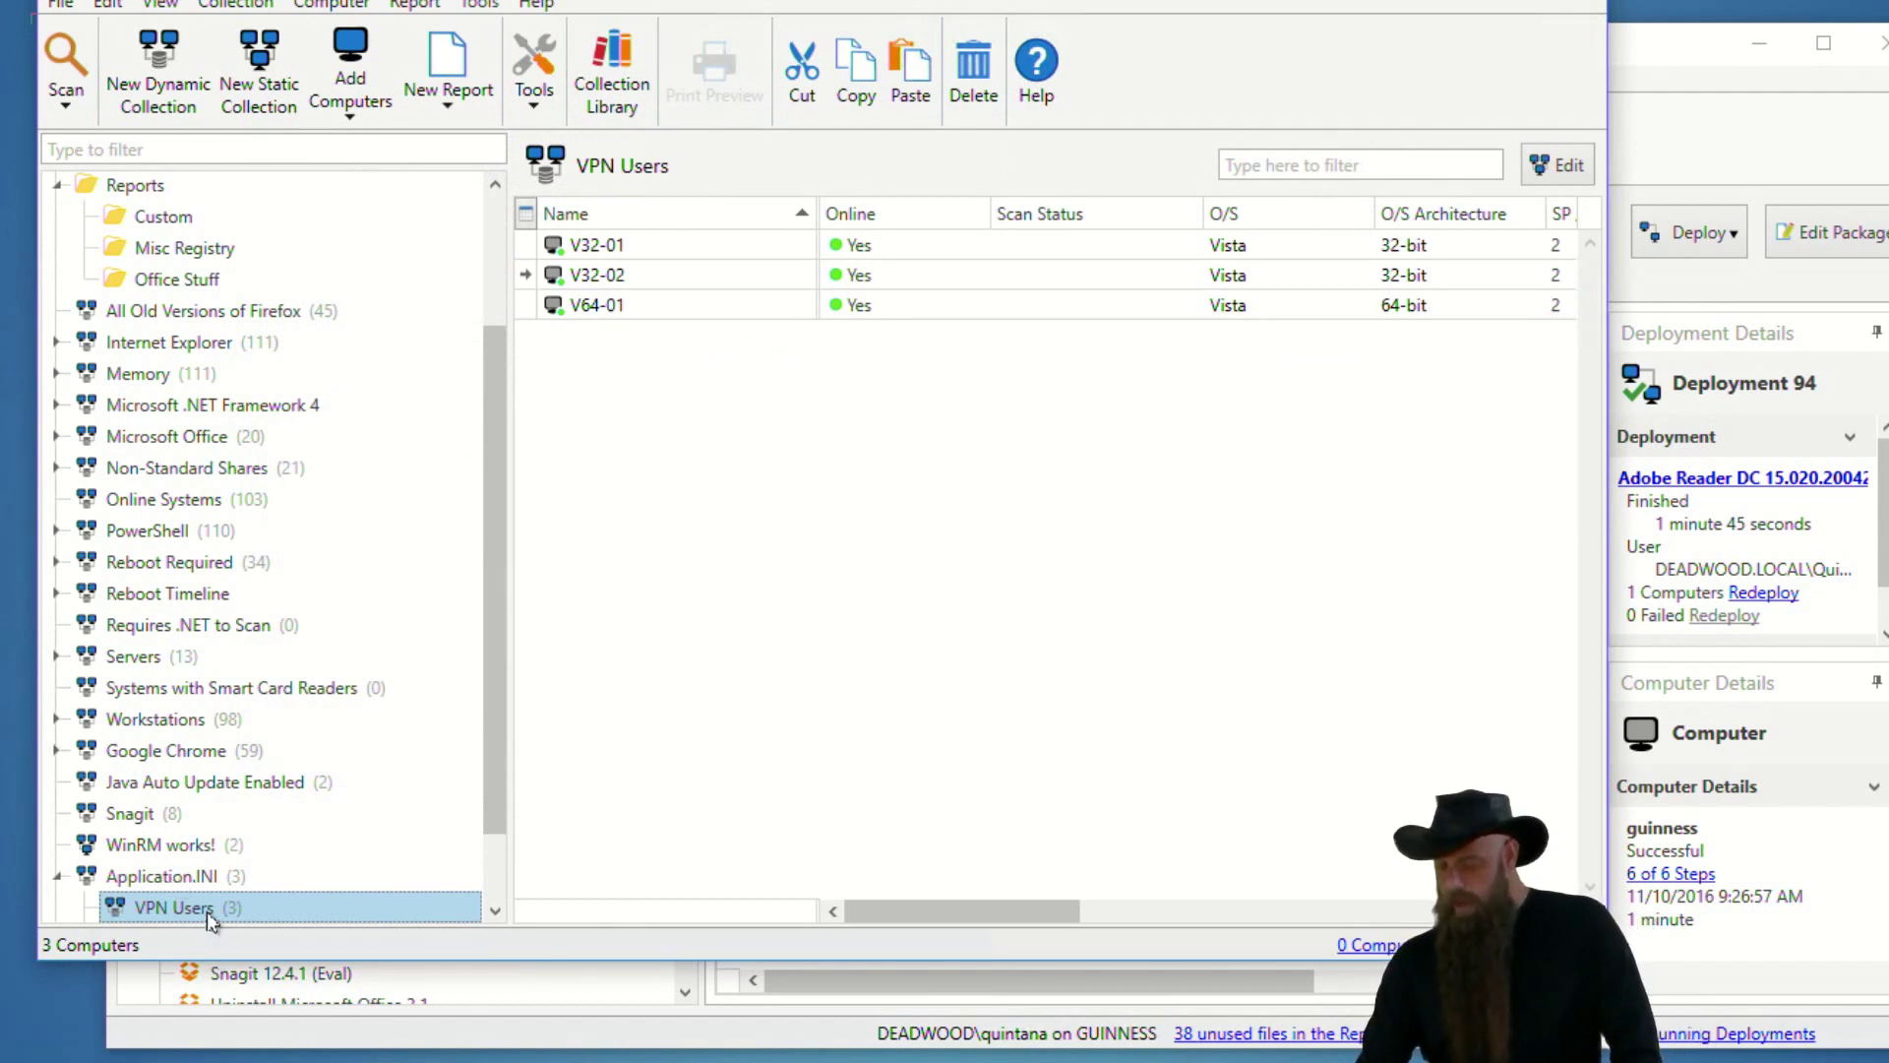
Enable drilling down from the parent collection for VPN Users, and compare its members with those of Application.INI.
{"action": "double_click", "coordinate": [177, 907]}
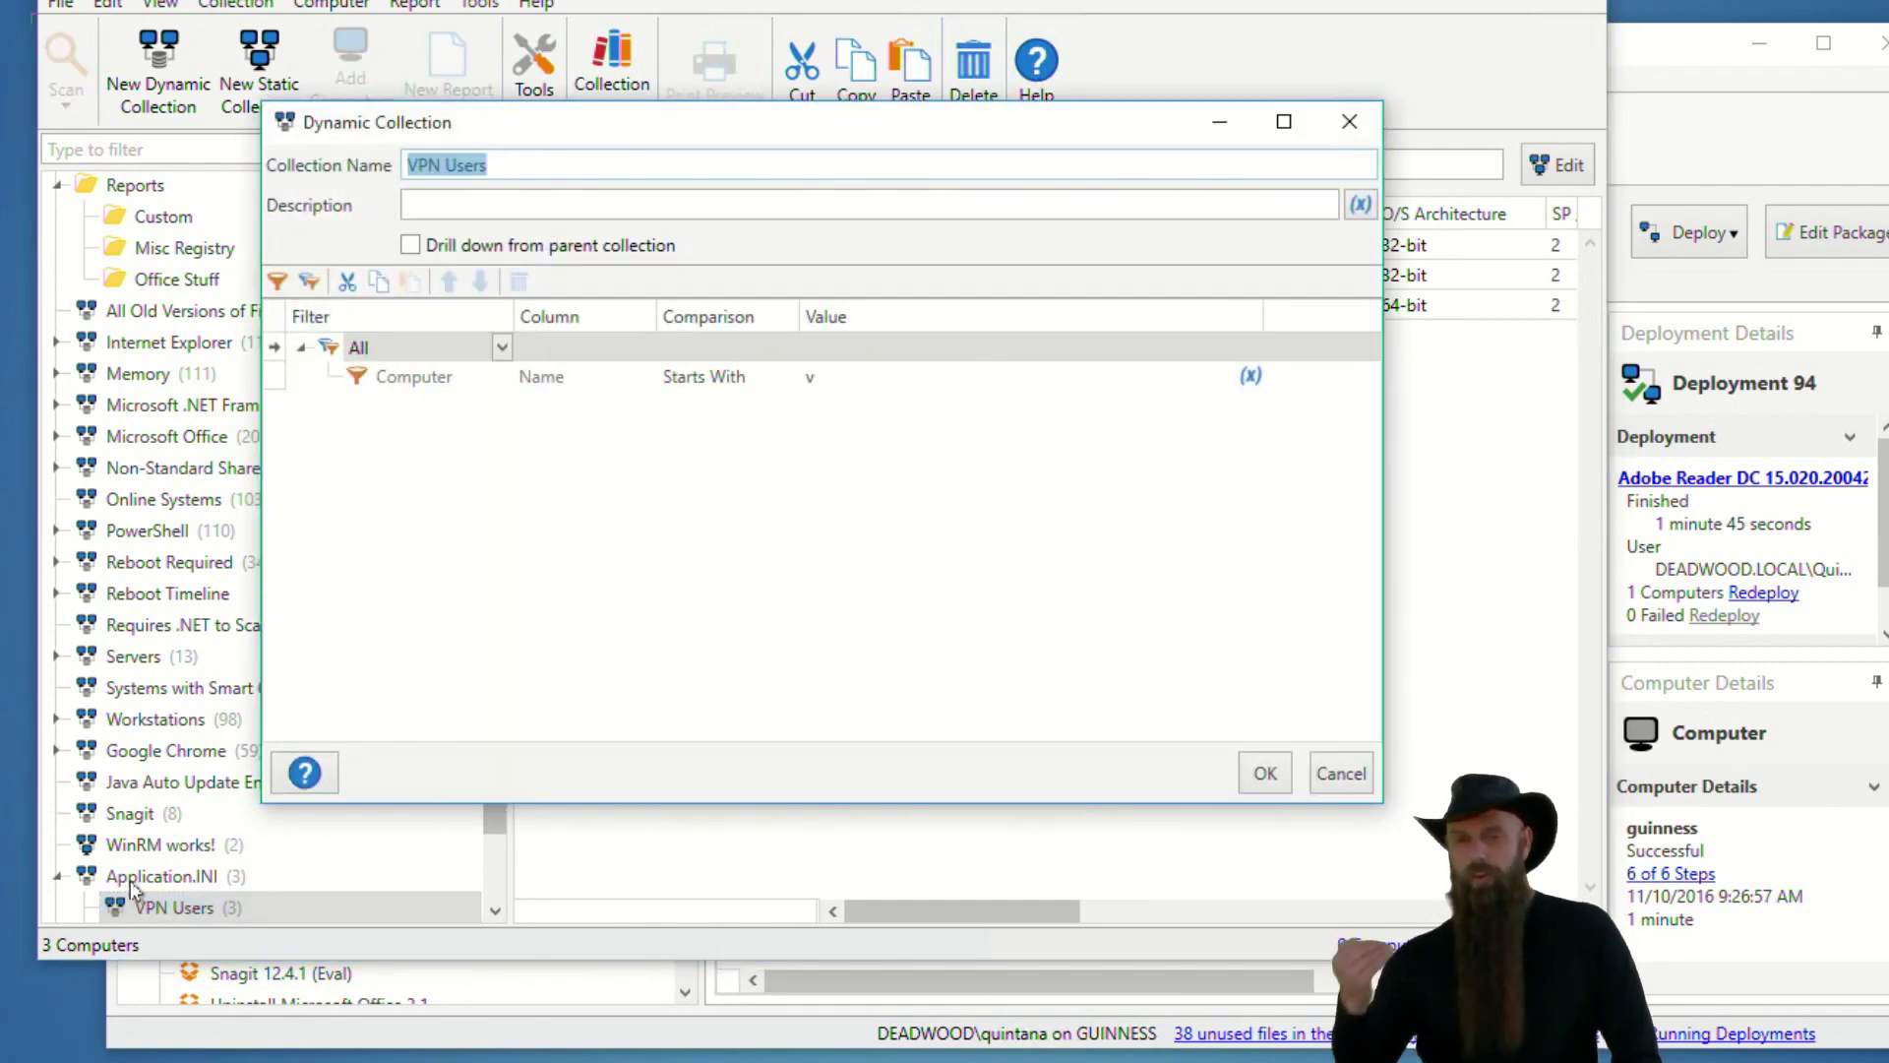
{"action": "left_click", "coordinate": [410, 247]}
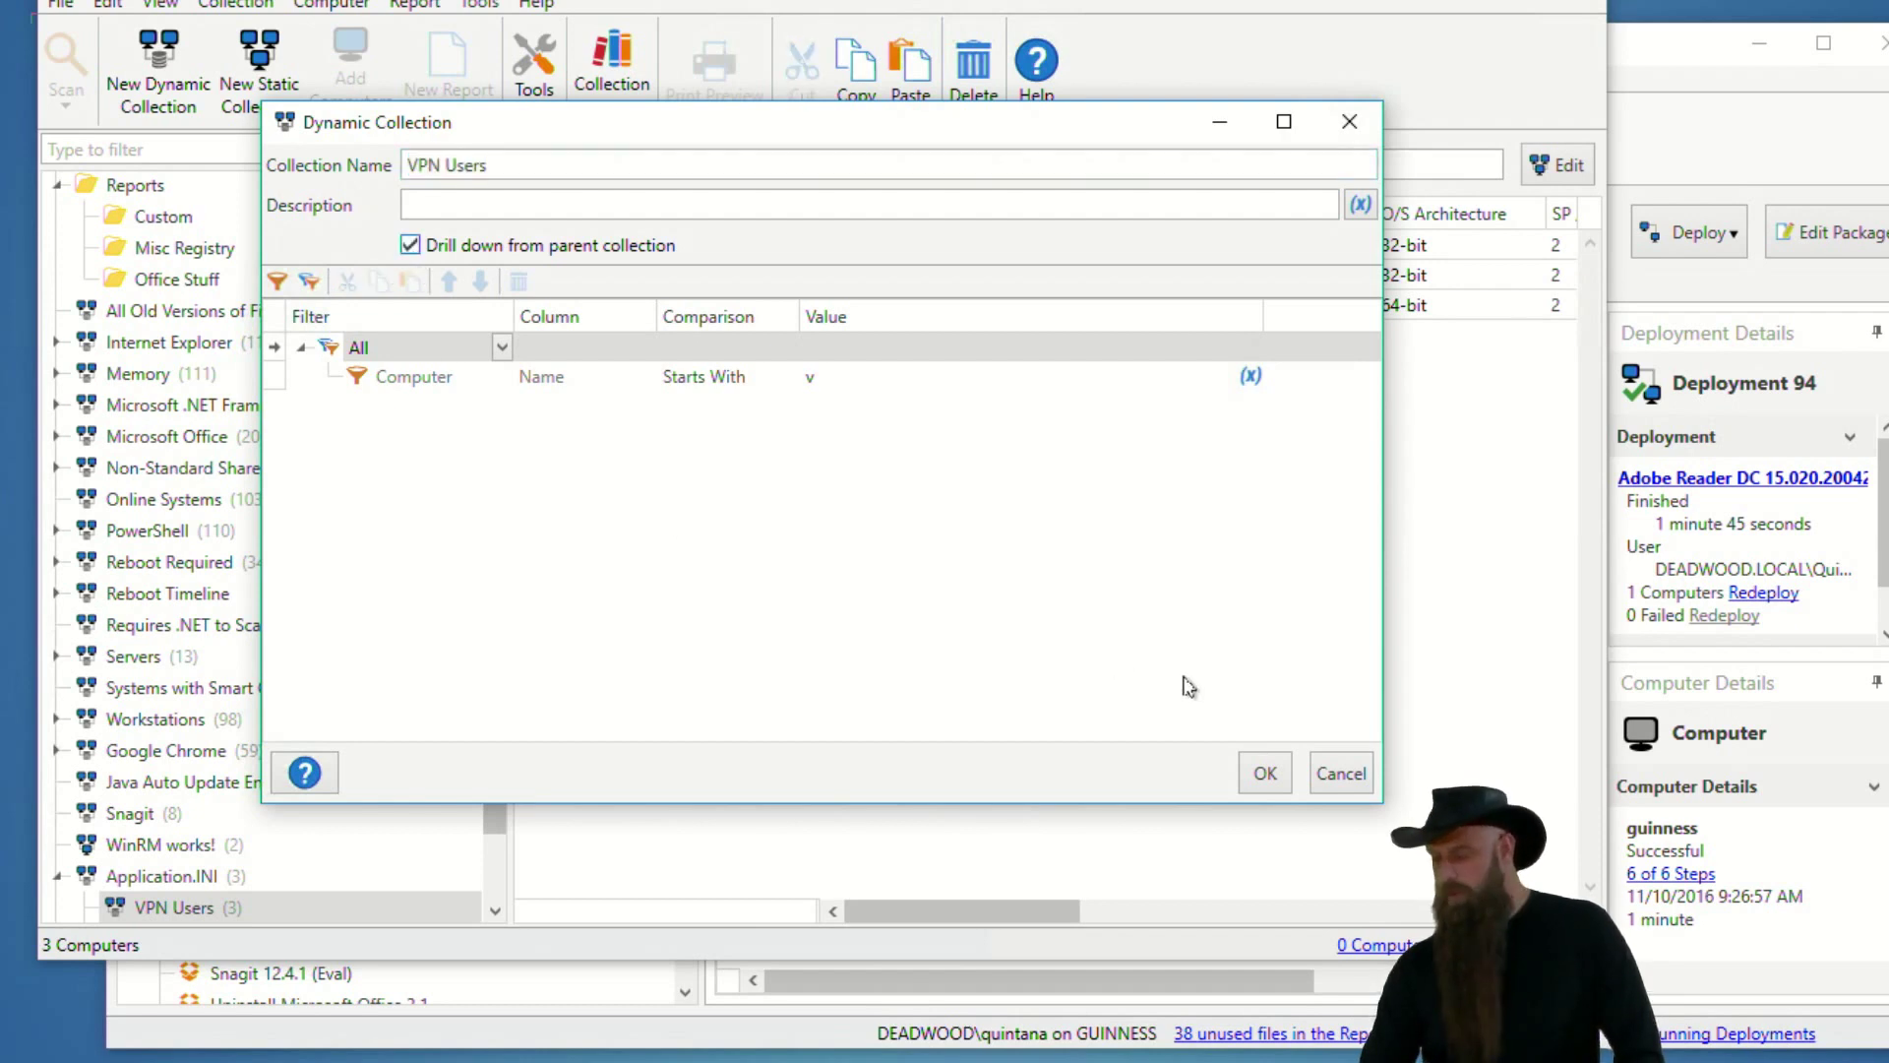
{"action": "left_click", "coordinate": [1260, 770]}
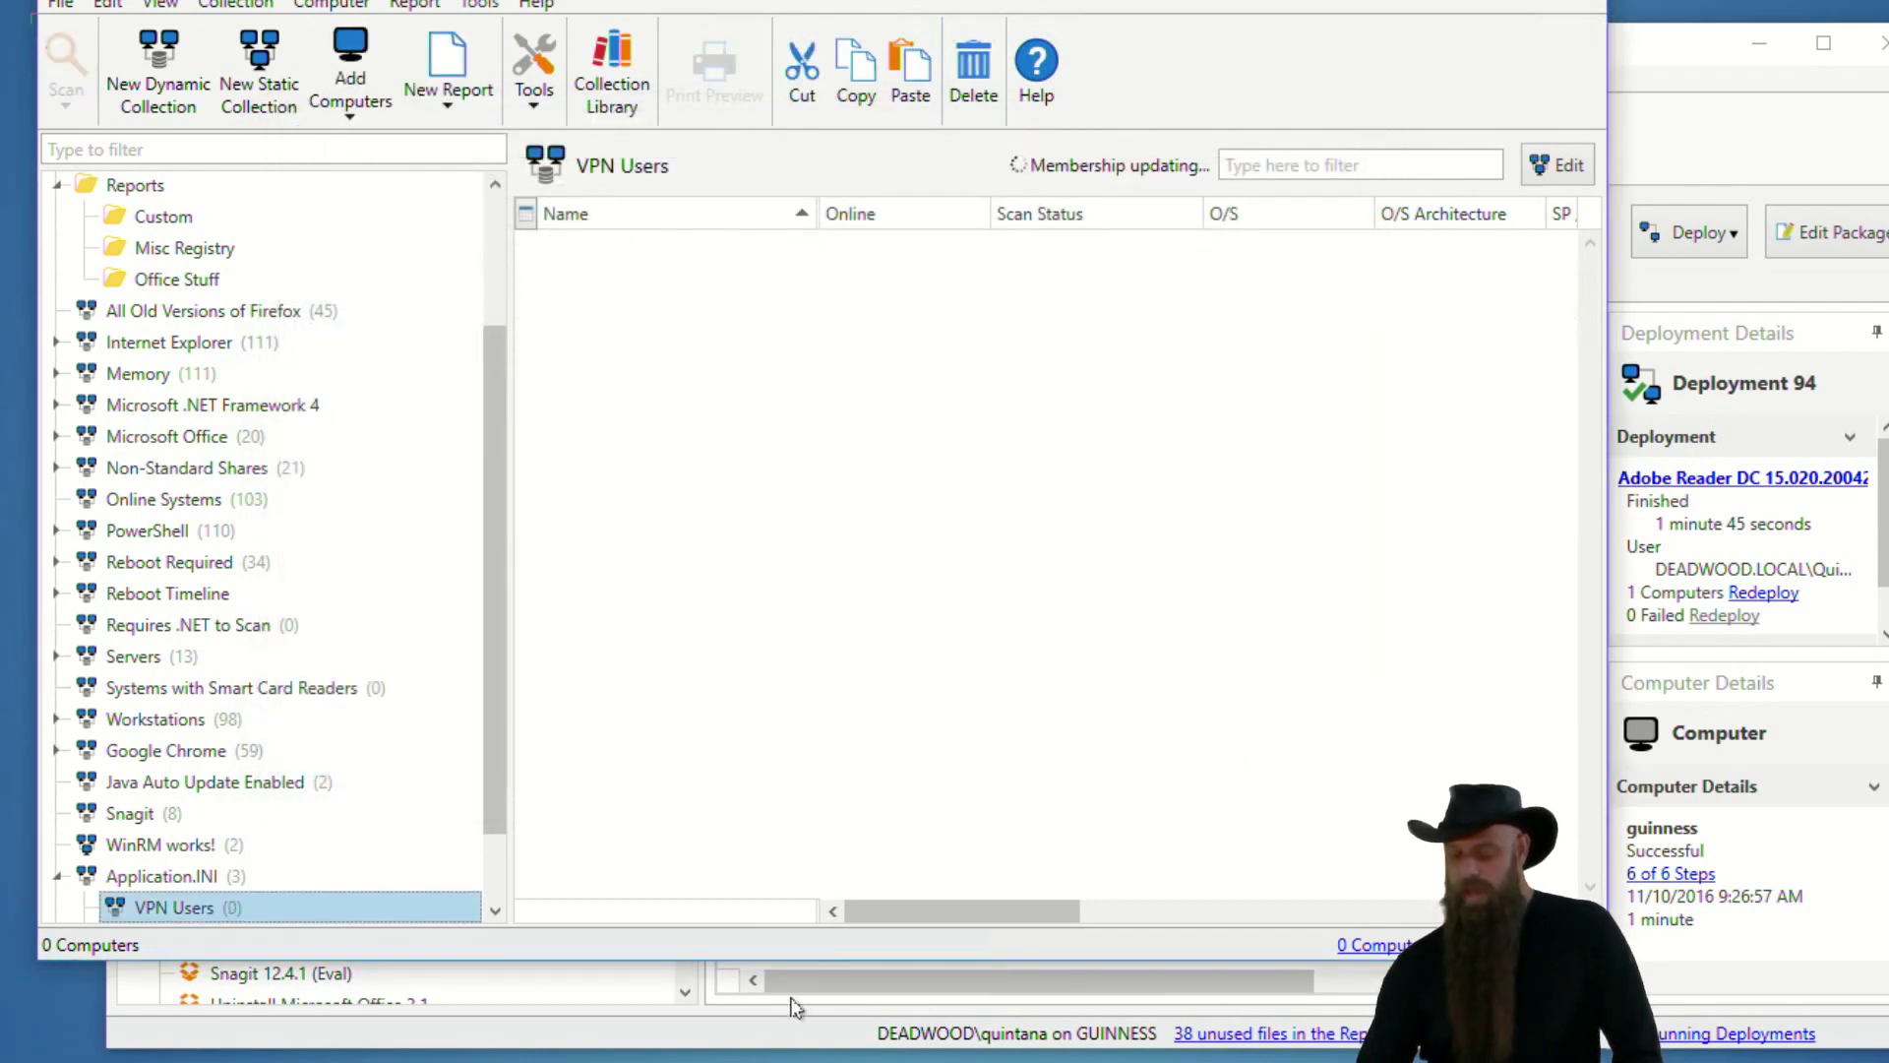
{"action": "left_click", "coordinate": [164, 878]}
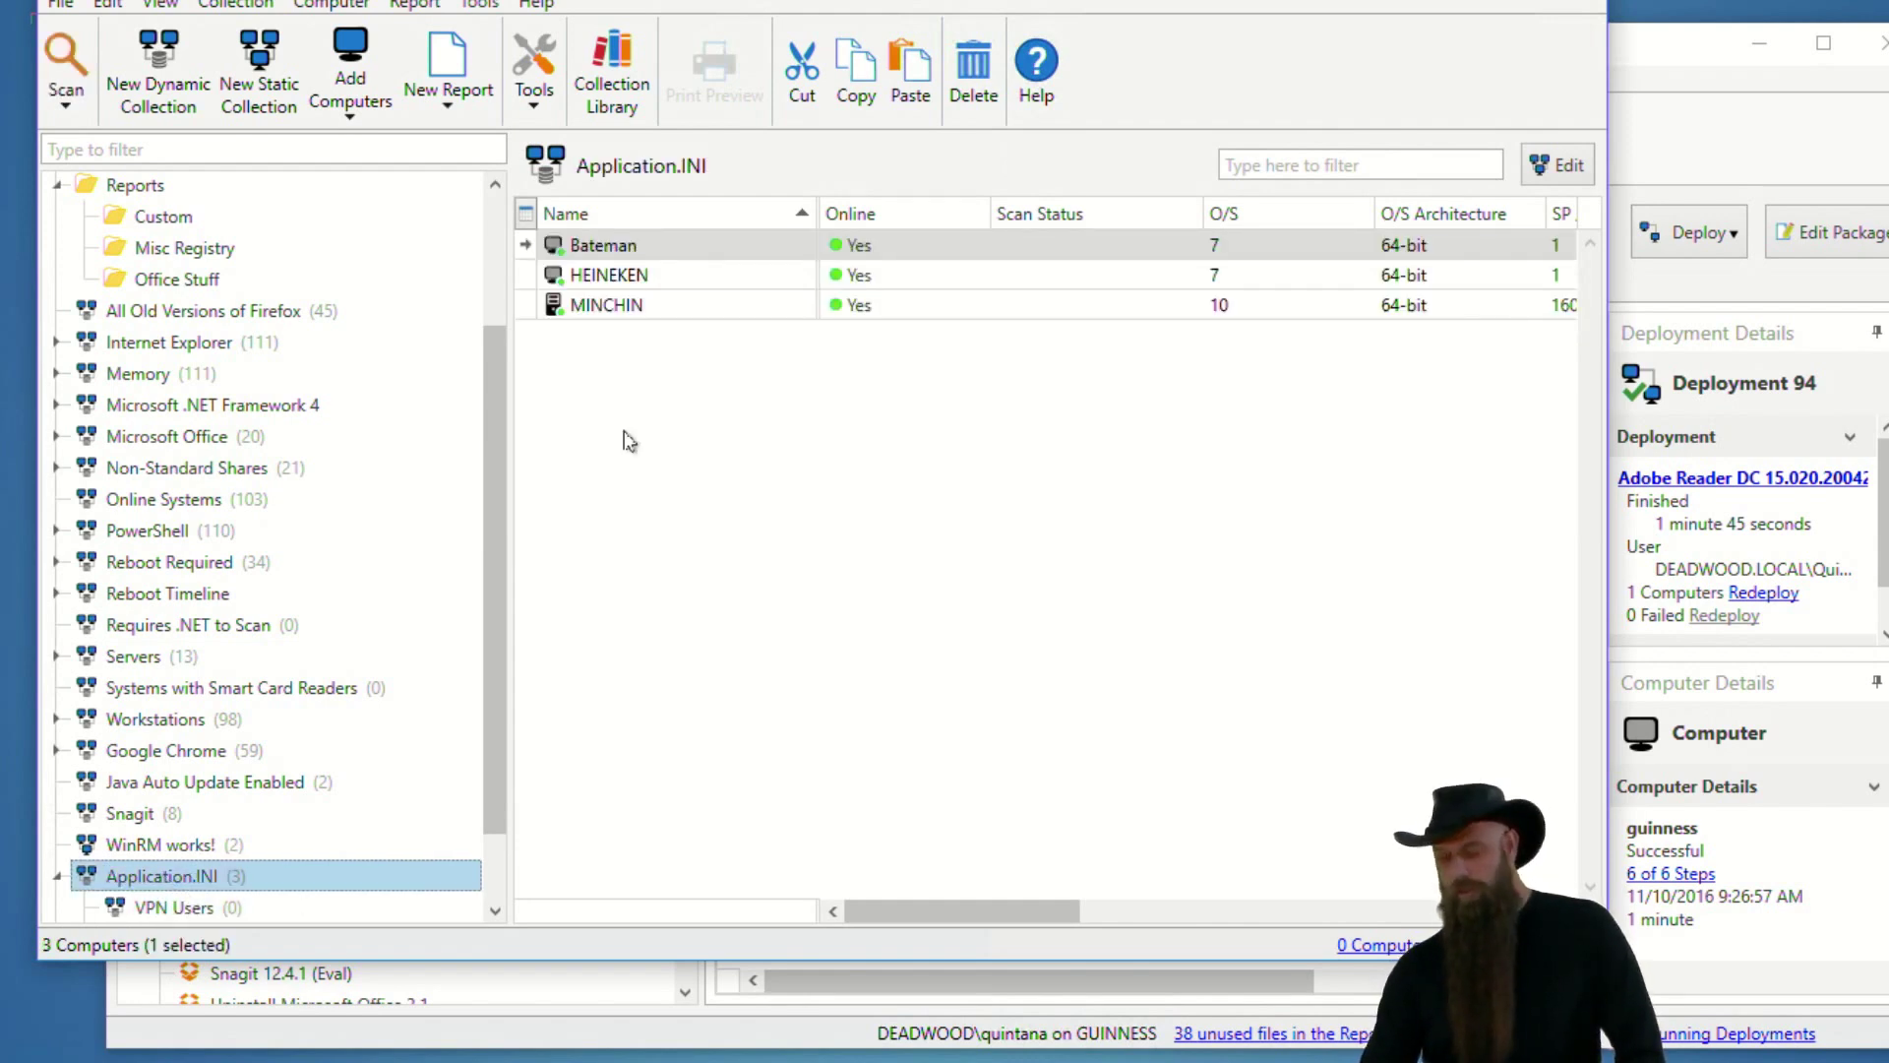
{"action": "left_click", "coordinate": [192, 911]}
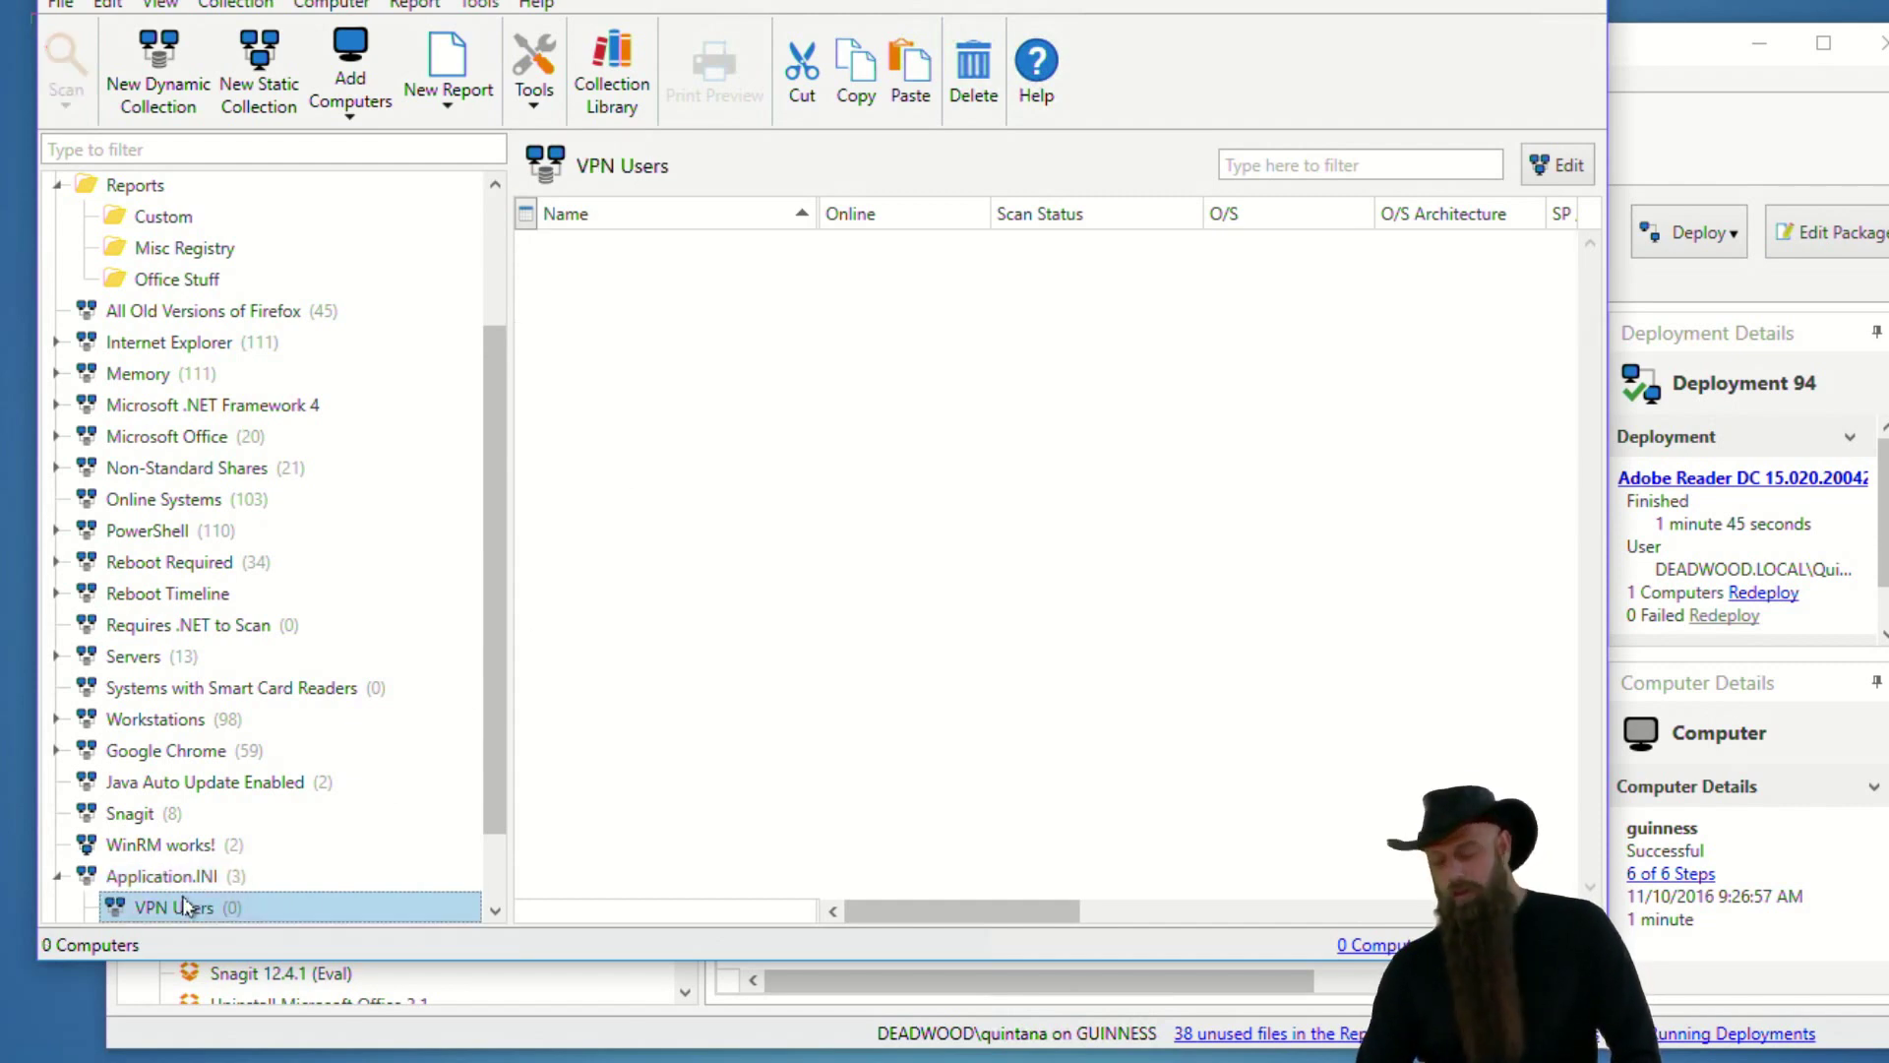
Disable drilling down from the parent collection for VPN Users and change its computer name filter value to m.
{"action": "double_click", "coordinate": [182, 907]}
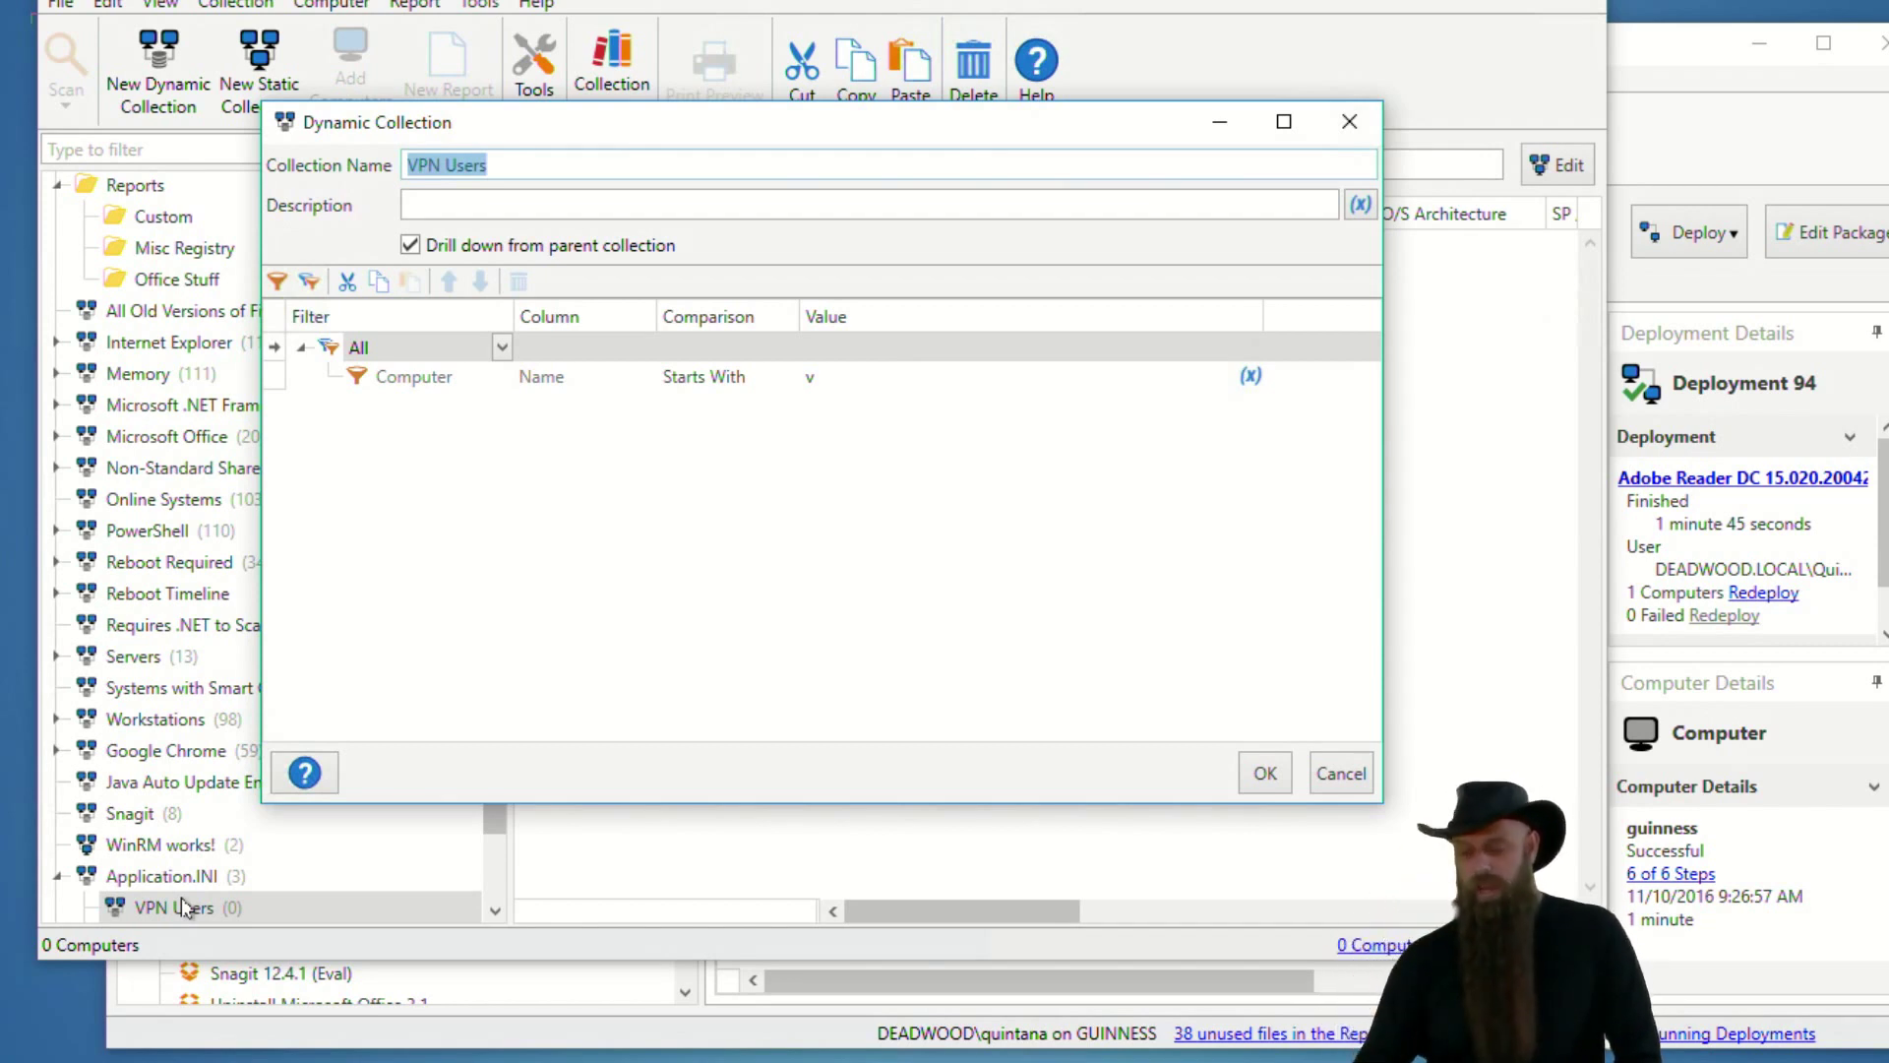
{"action": "left_click", "coordinate": [417, 253]}
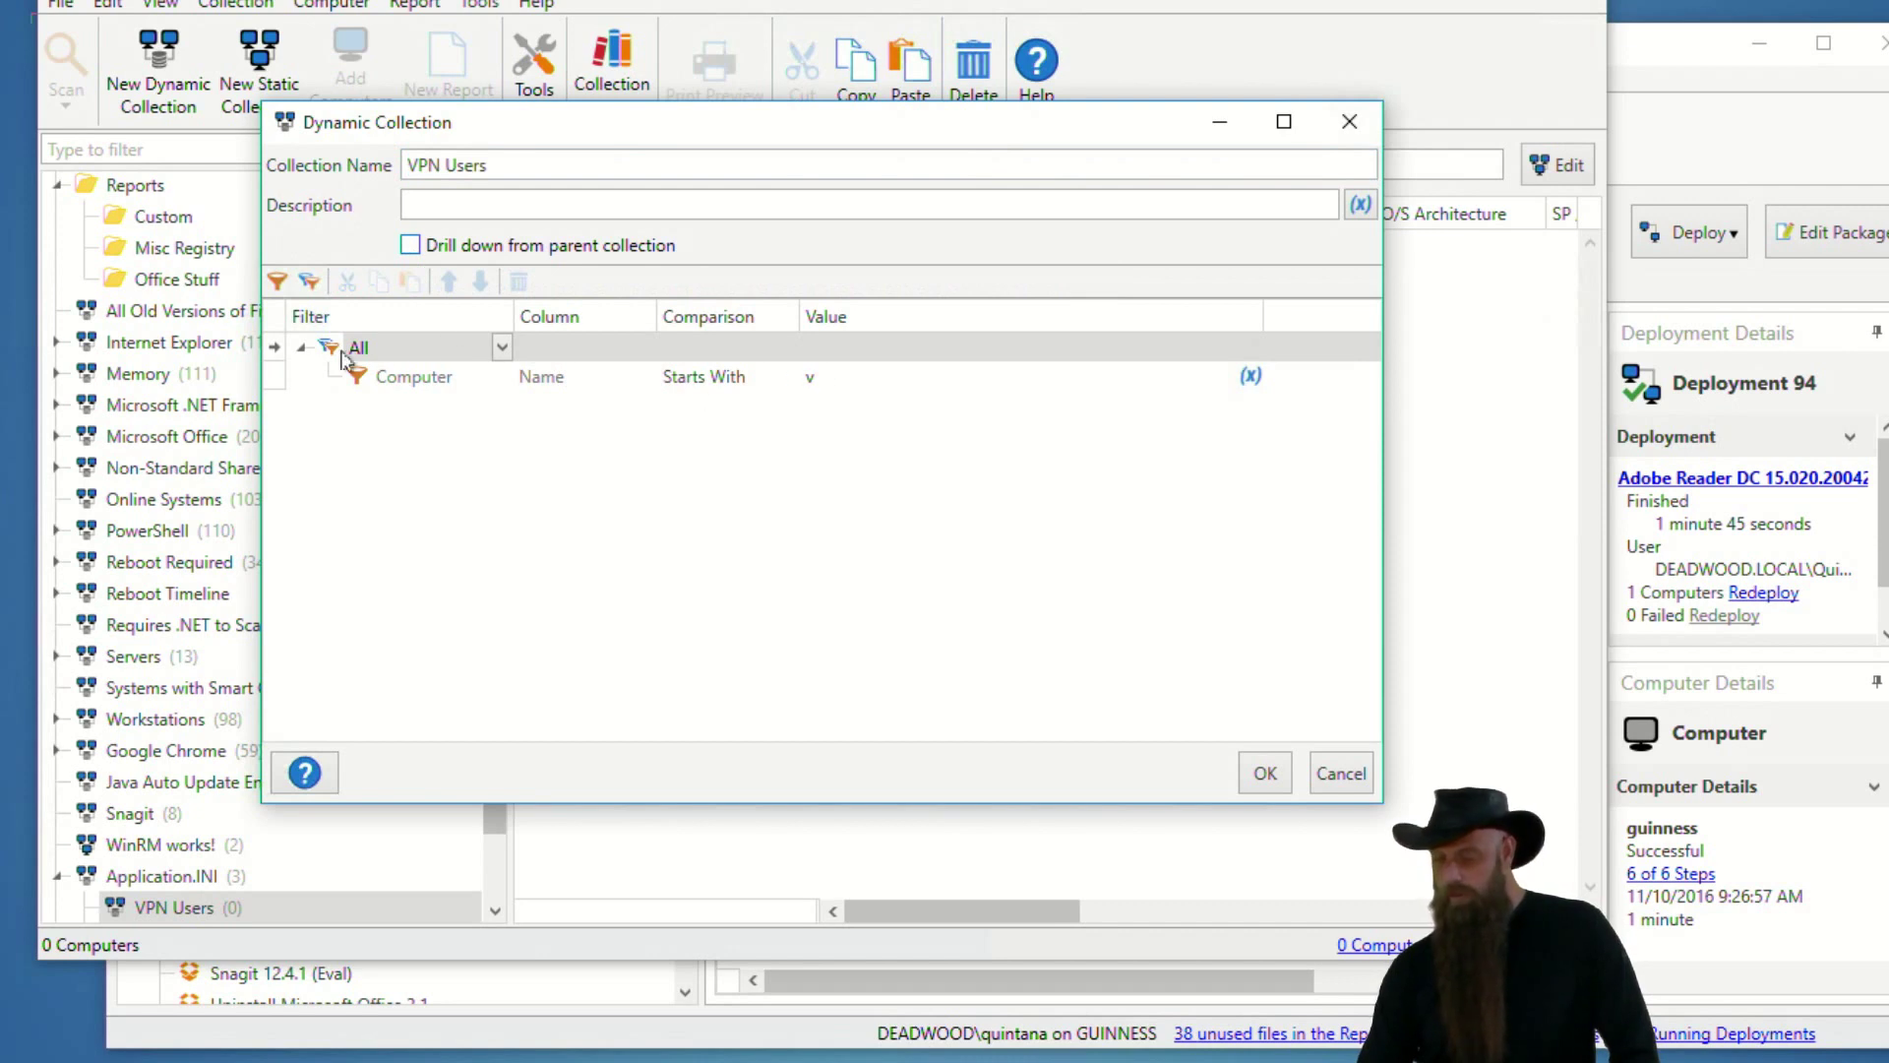
{"action": "left_click", "coordinate": [849, 380]}
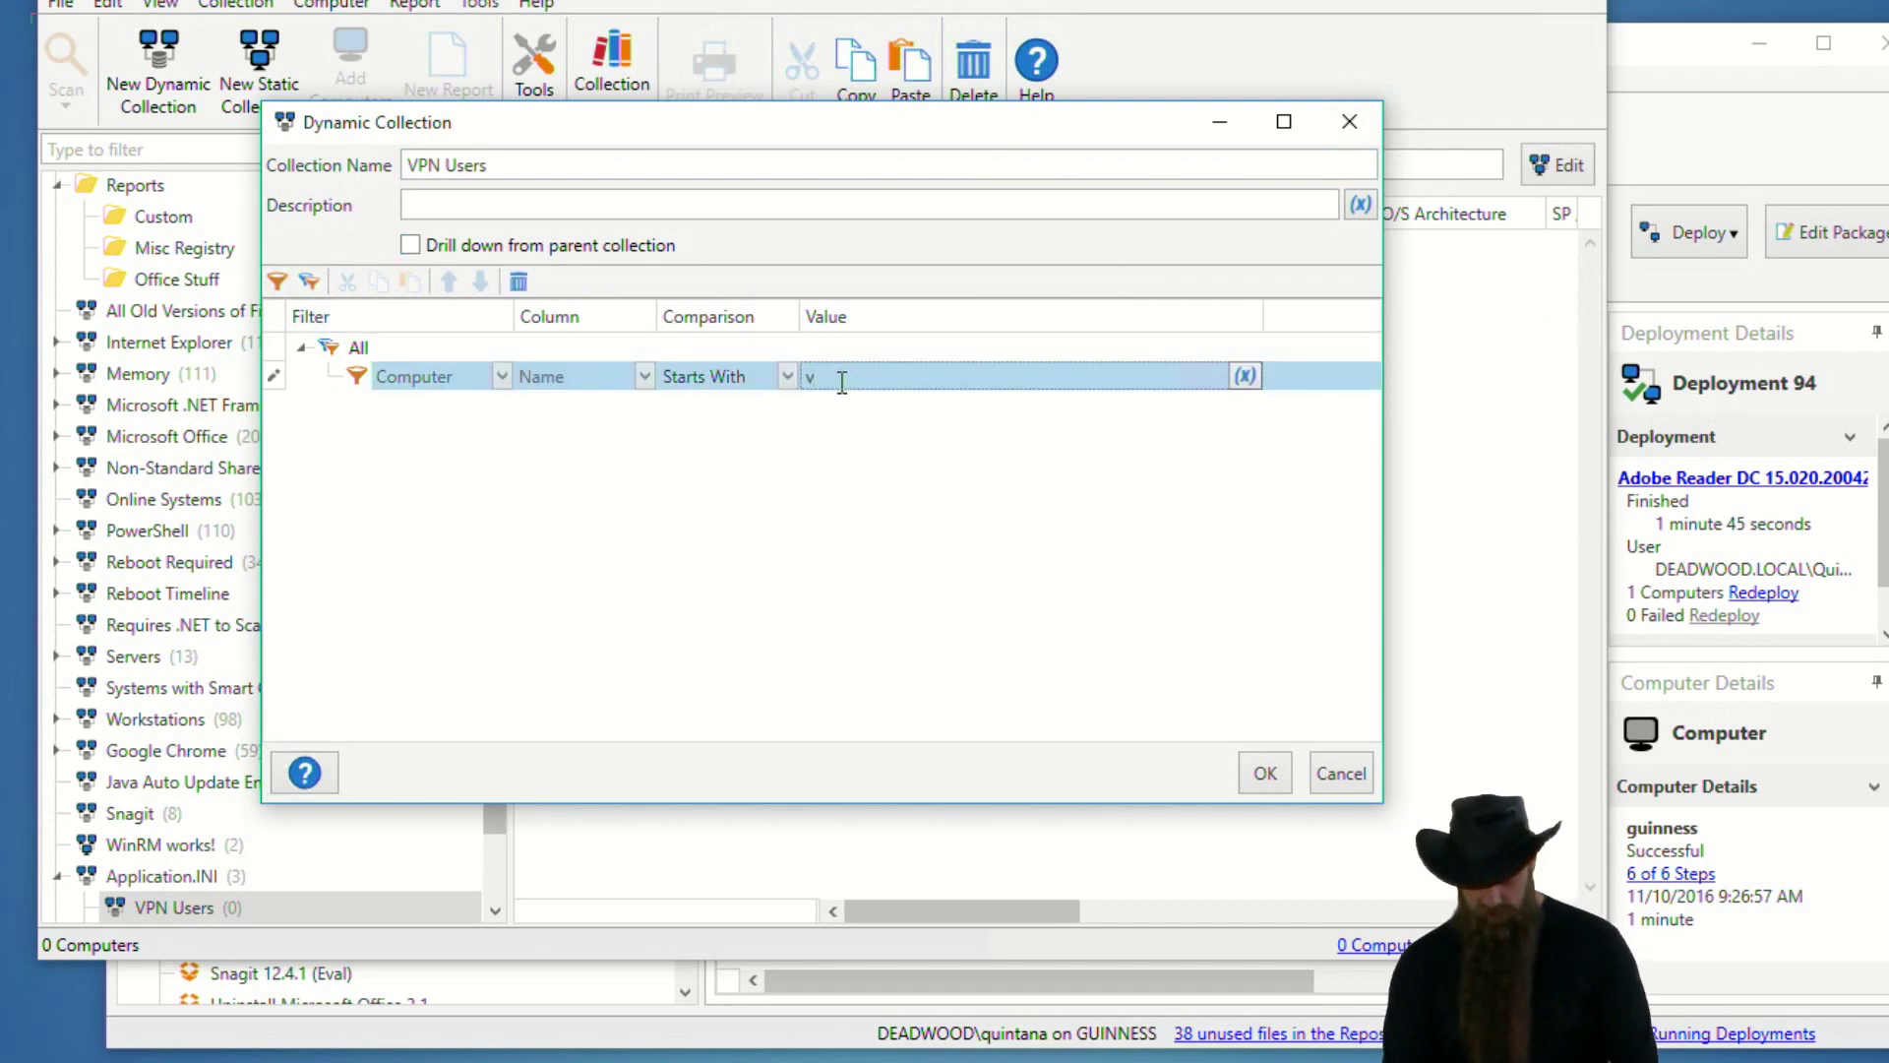
Add a second filter to VPN Users using Member of Collection, keeping Name Starts With and leaving its value empty.
{"action": "left_click", "coordinate": [280, 282]}
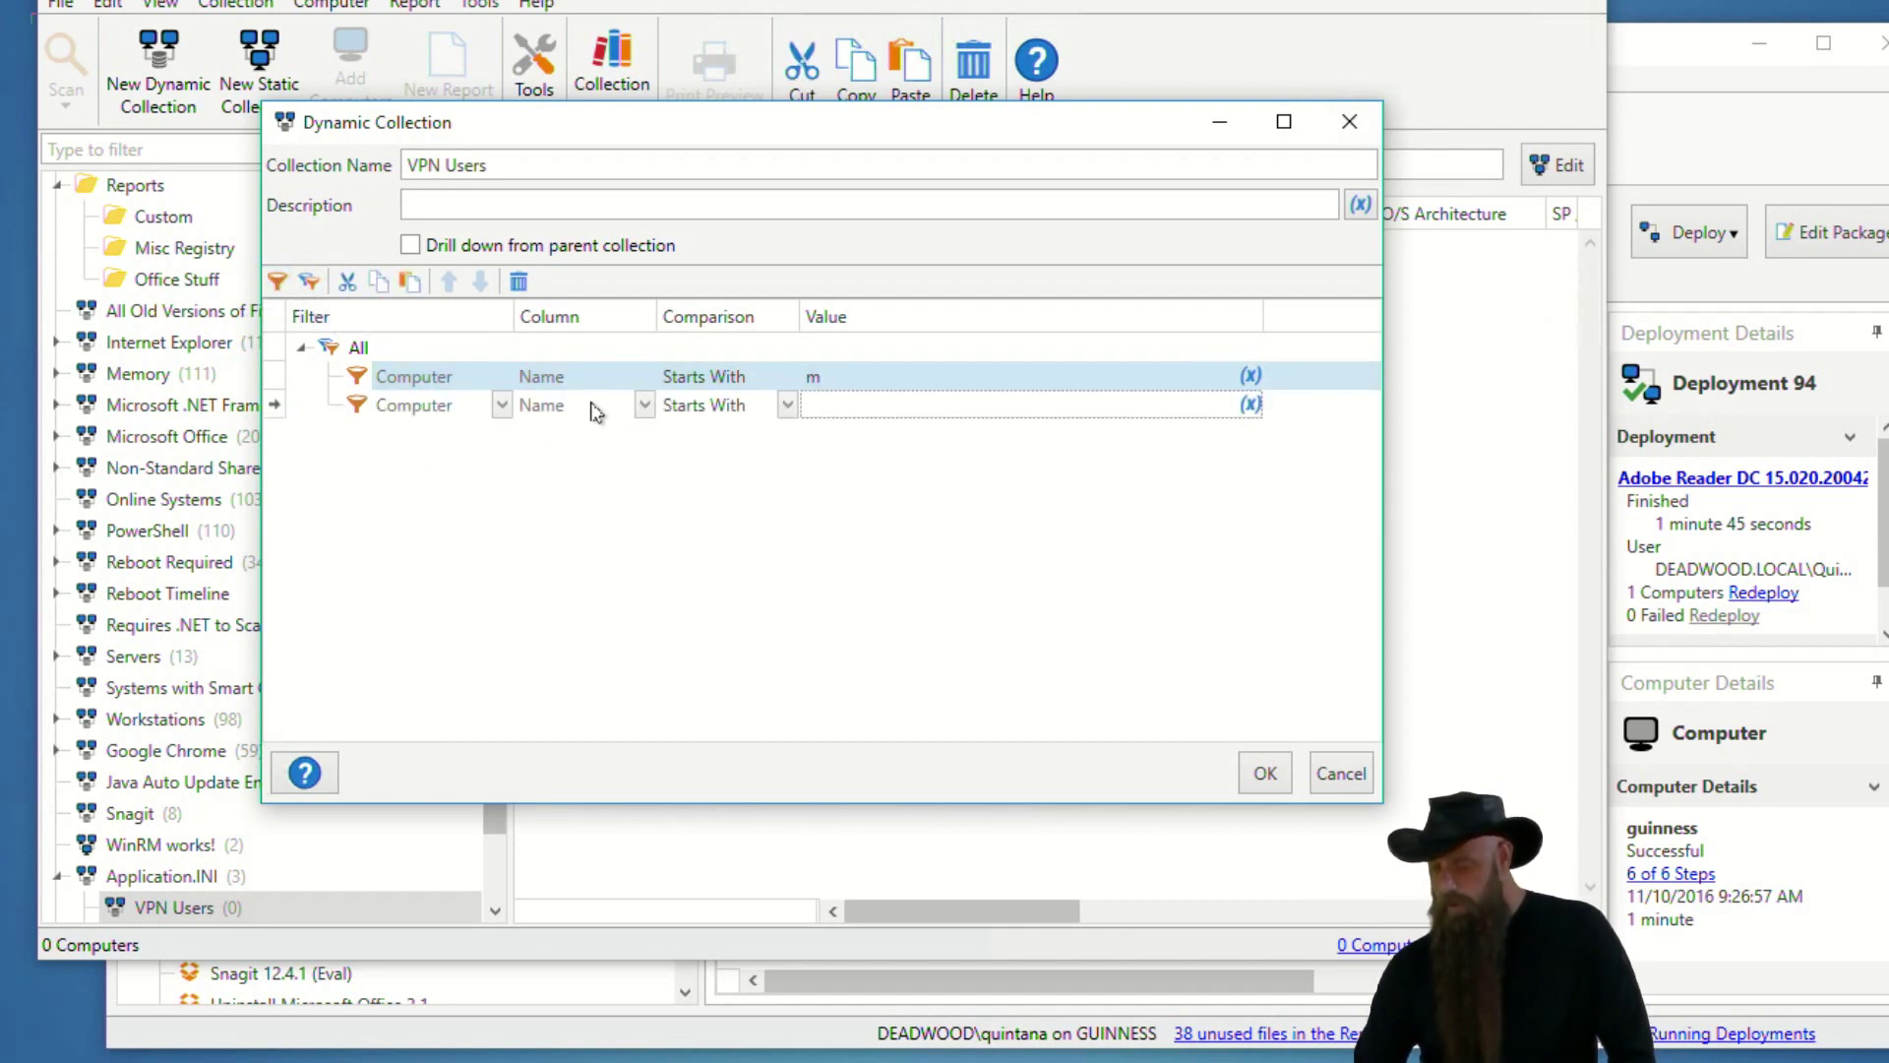
{"action": "left_click", "coordinate": [502, 404]}
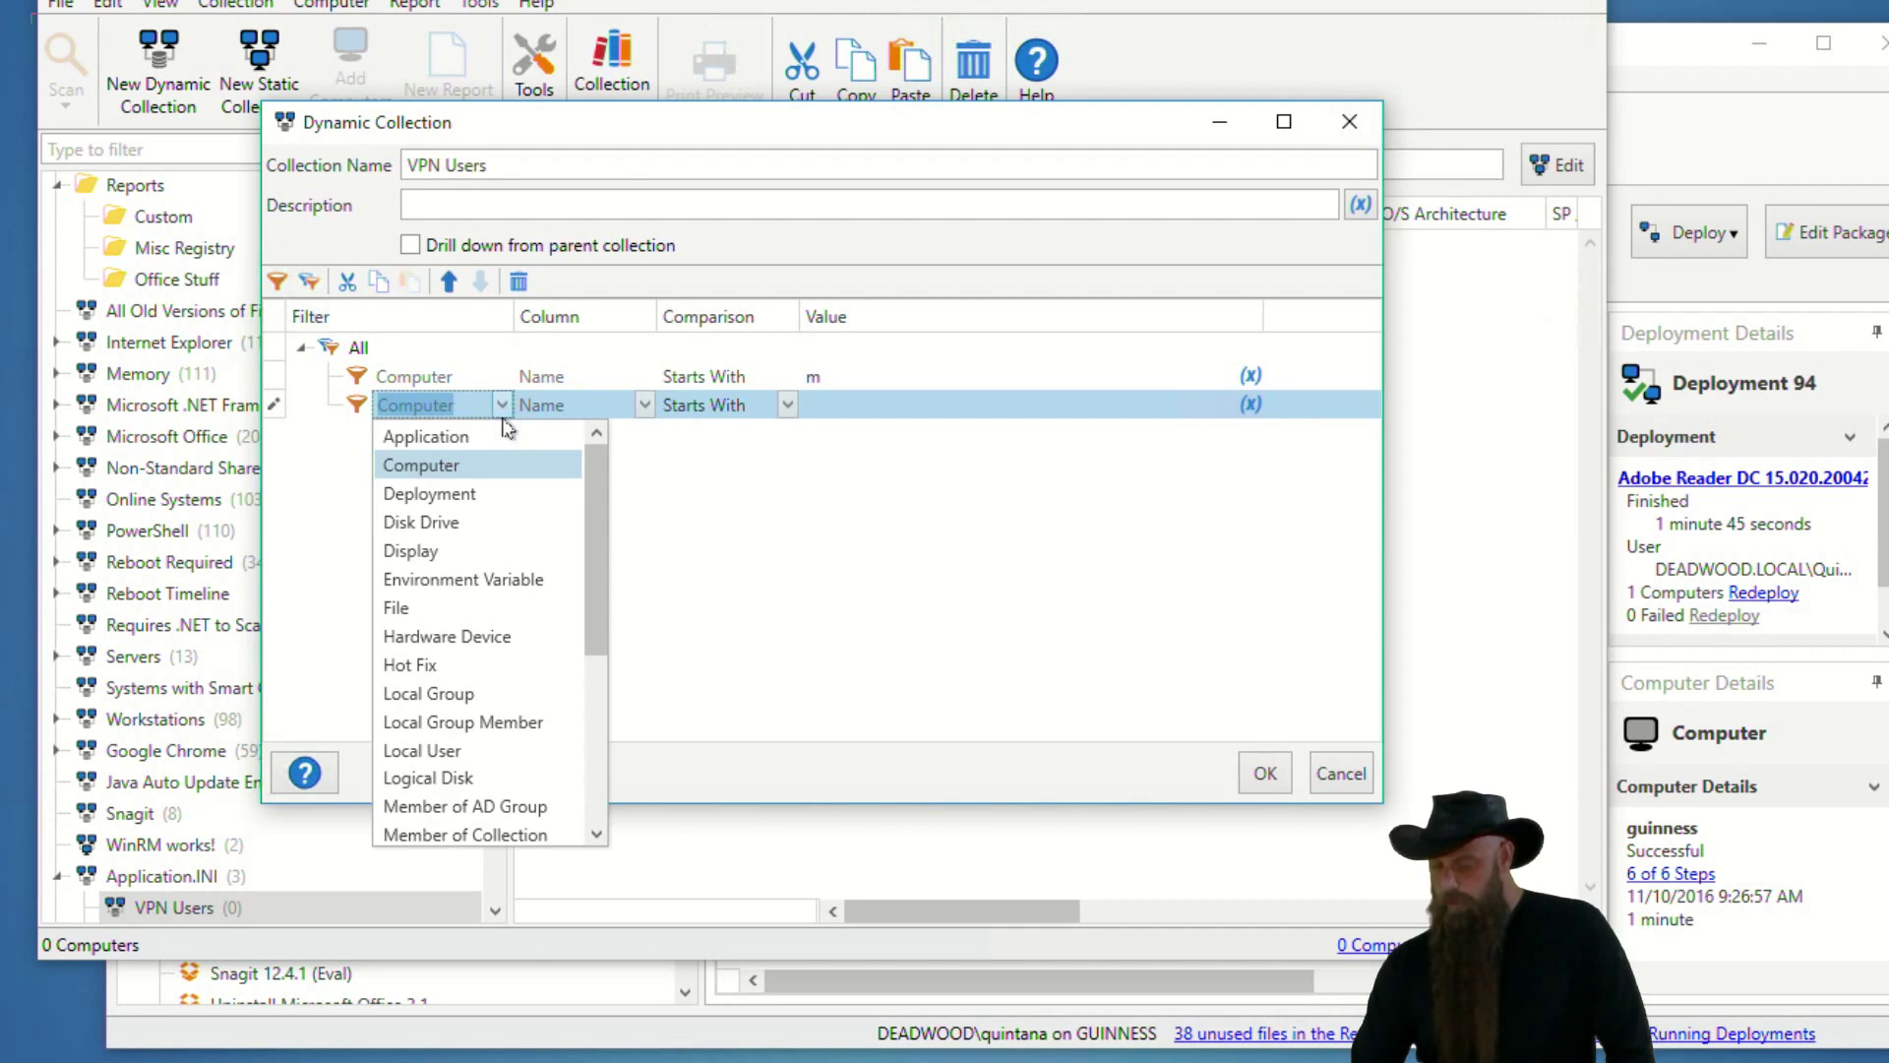
{"action": "scroll", "coordinate": [485, 836], "scroll_direction": "down", "scroll_amount": 2}
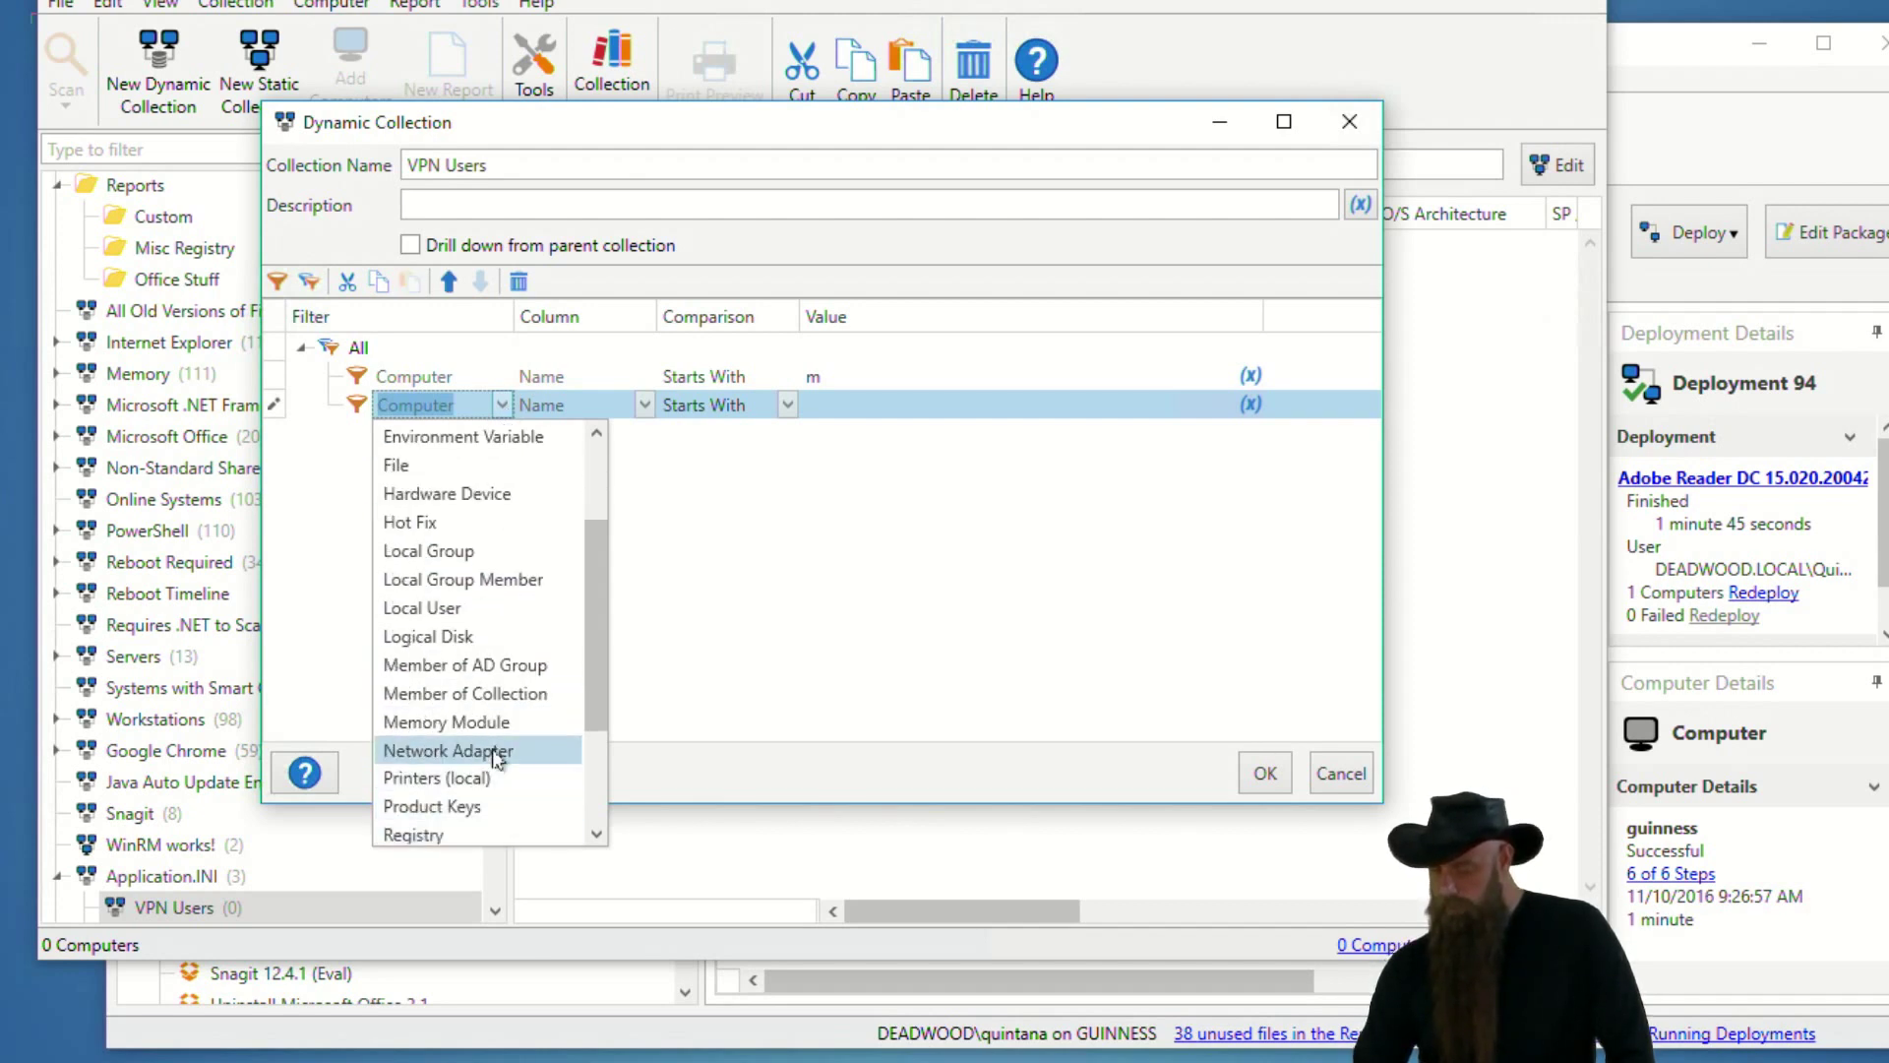
{"action": "left_click", "coordinate": [462, 695]}
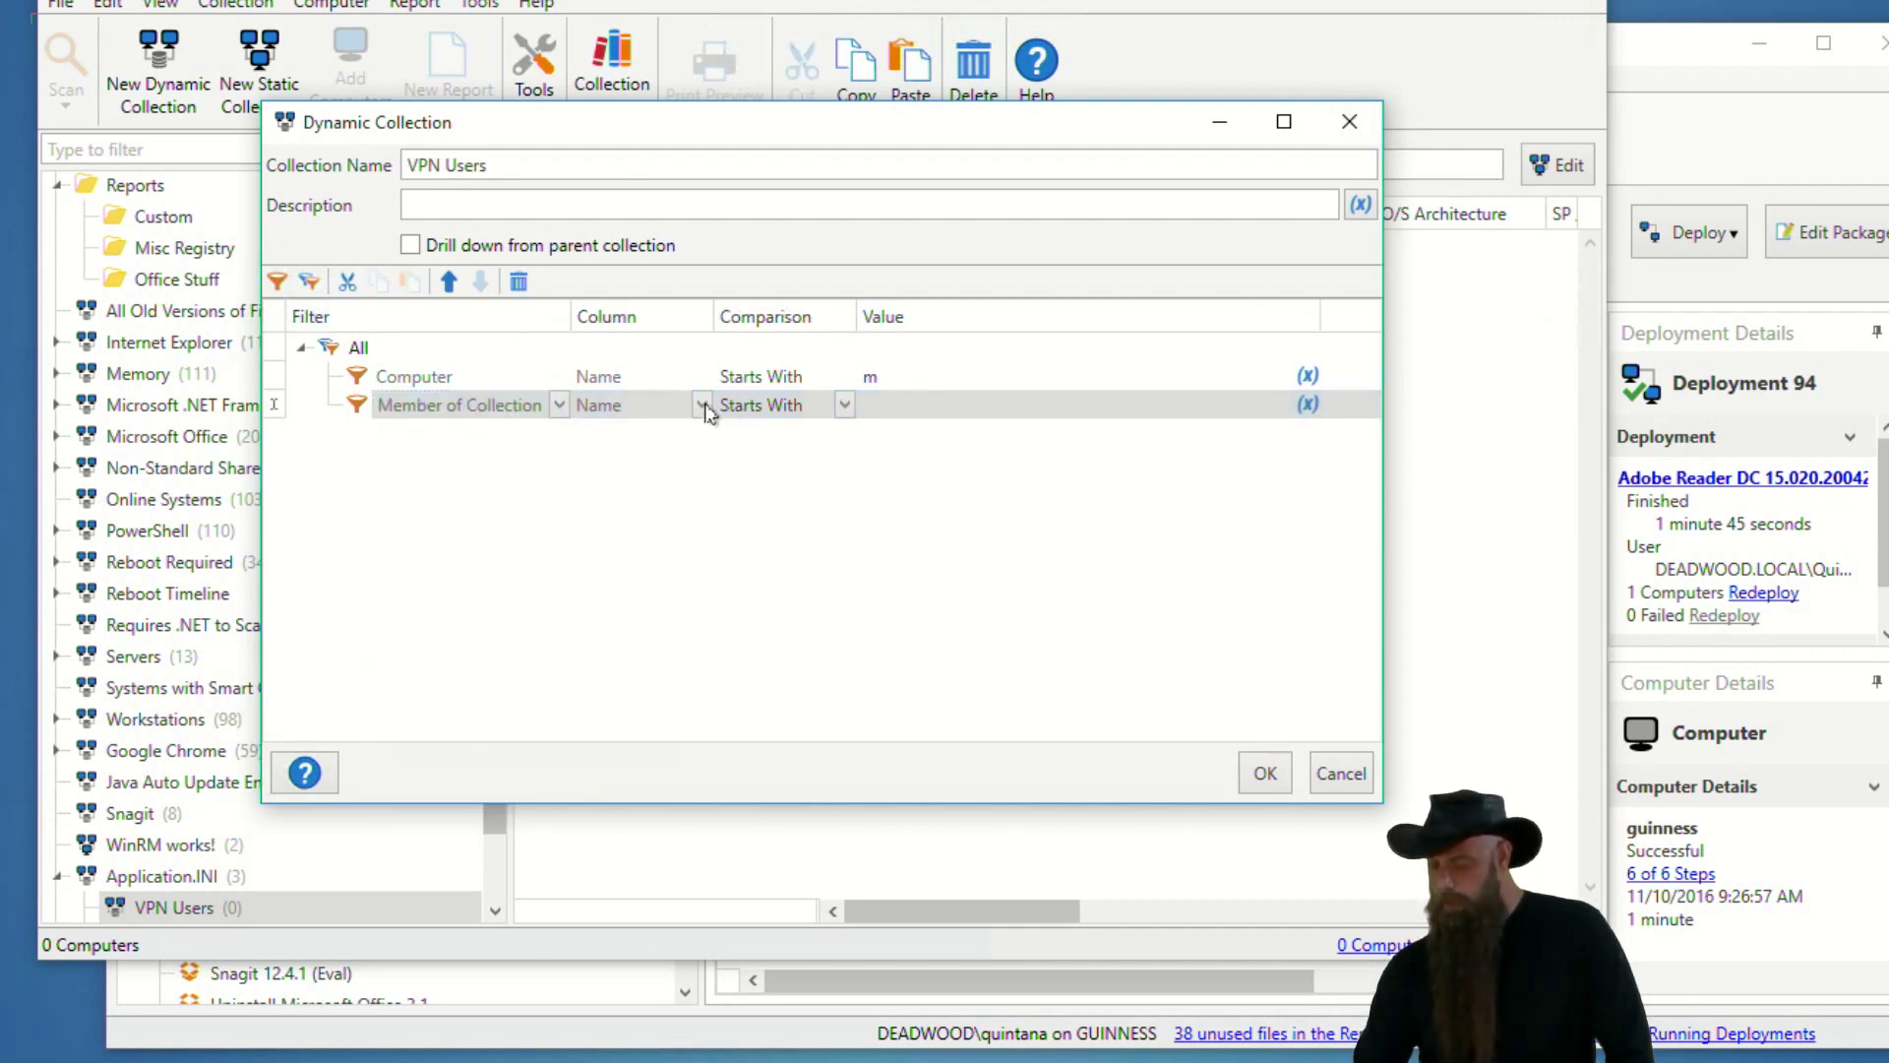
{"action": "left_click", "coordinate": [846, 405]}
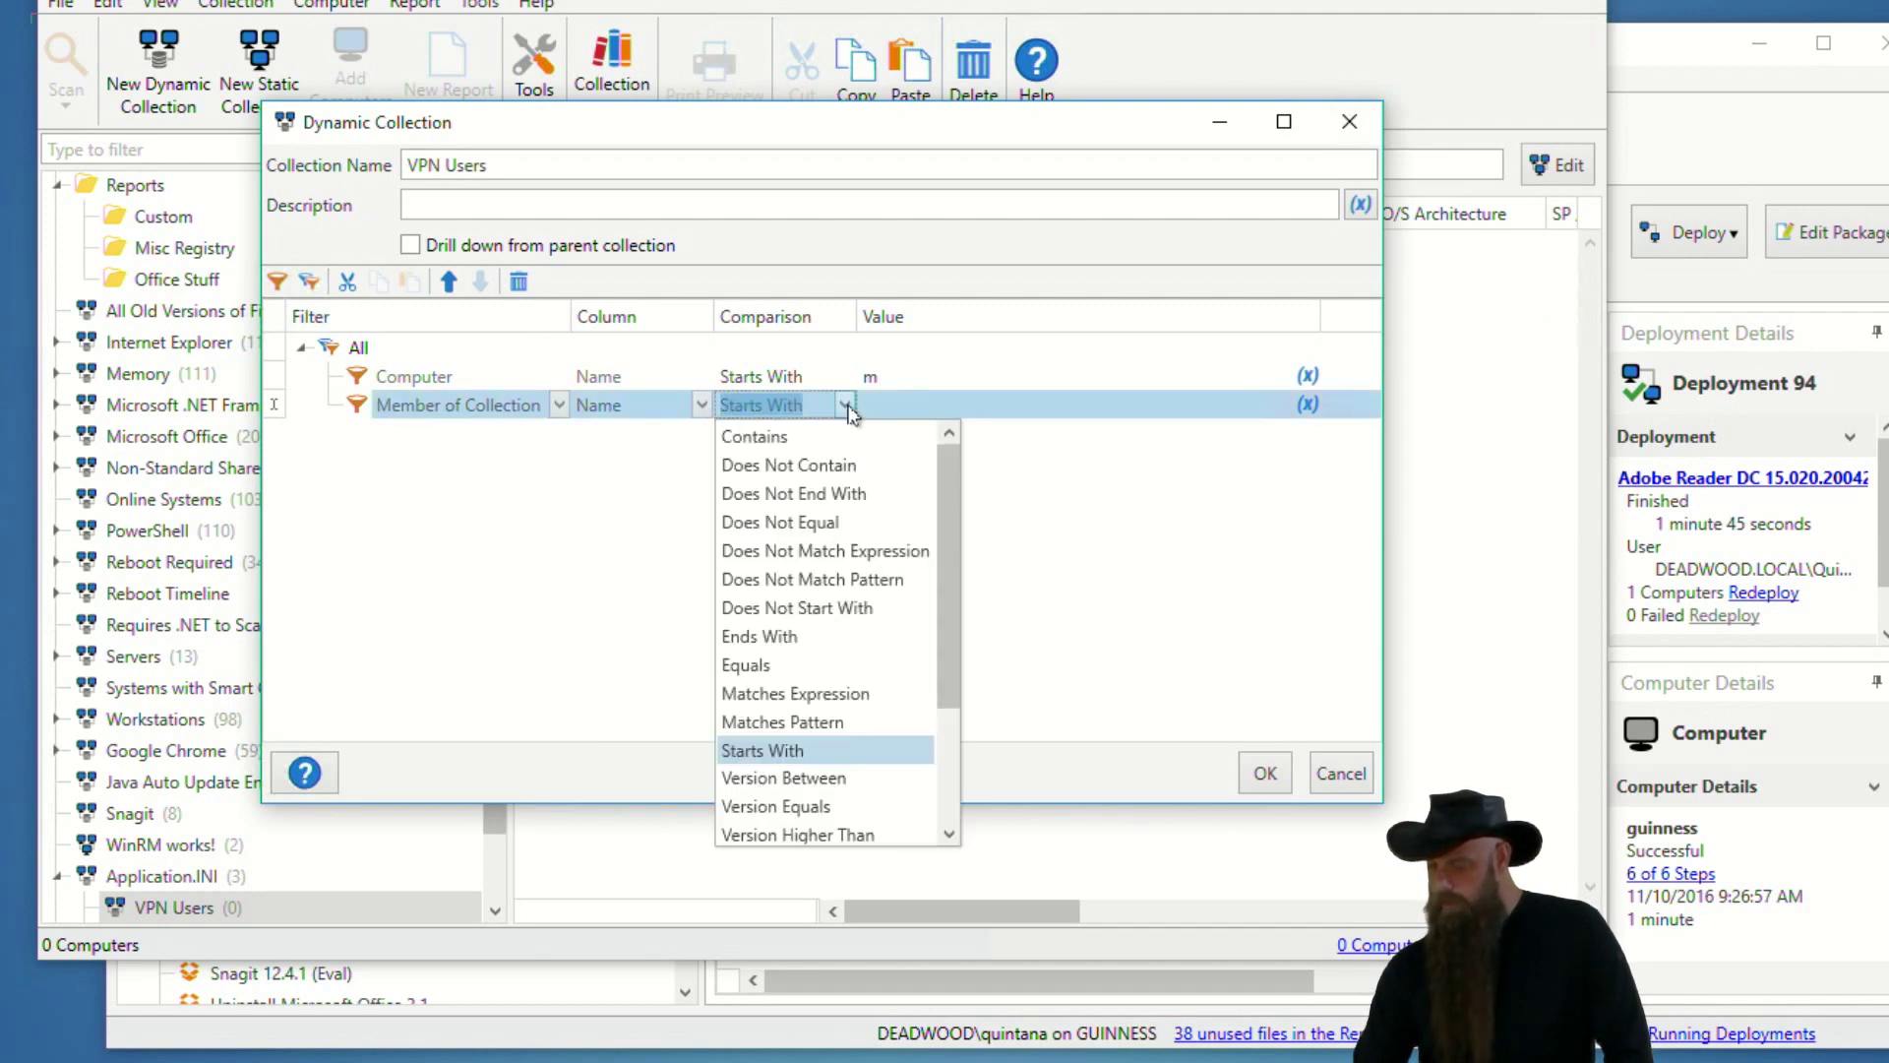
{"action": "left_click", "coordinate": [1237, 413]}
{"action": "left_click", "coordinate": [883, 408]}
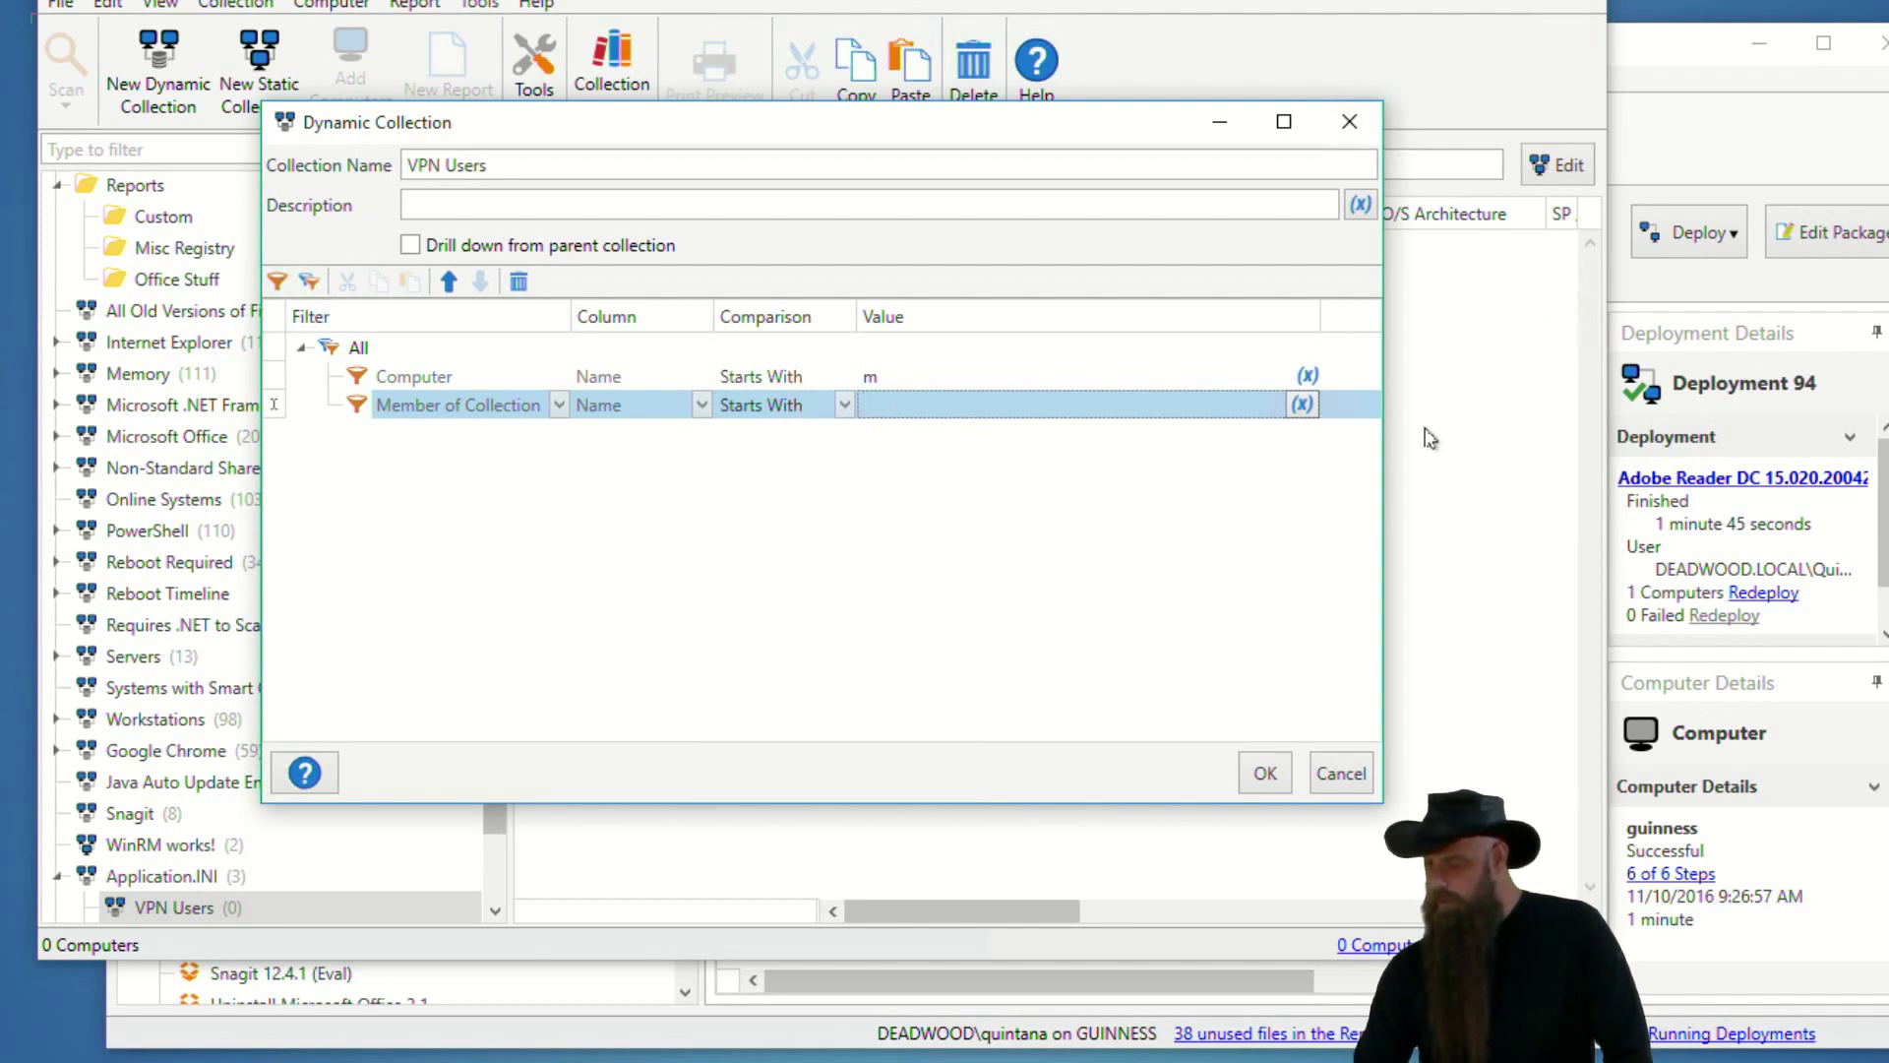
{"action": "left_click", "coordinate": [1304, 405]}
{"action": "left_click", "coordinate": [1167, 412]}
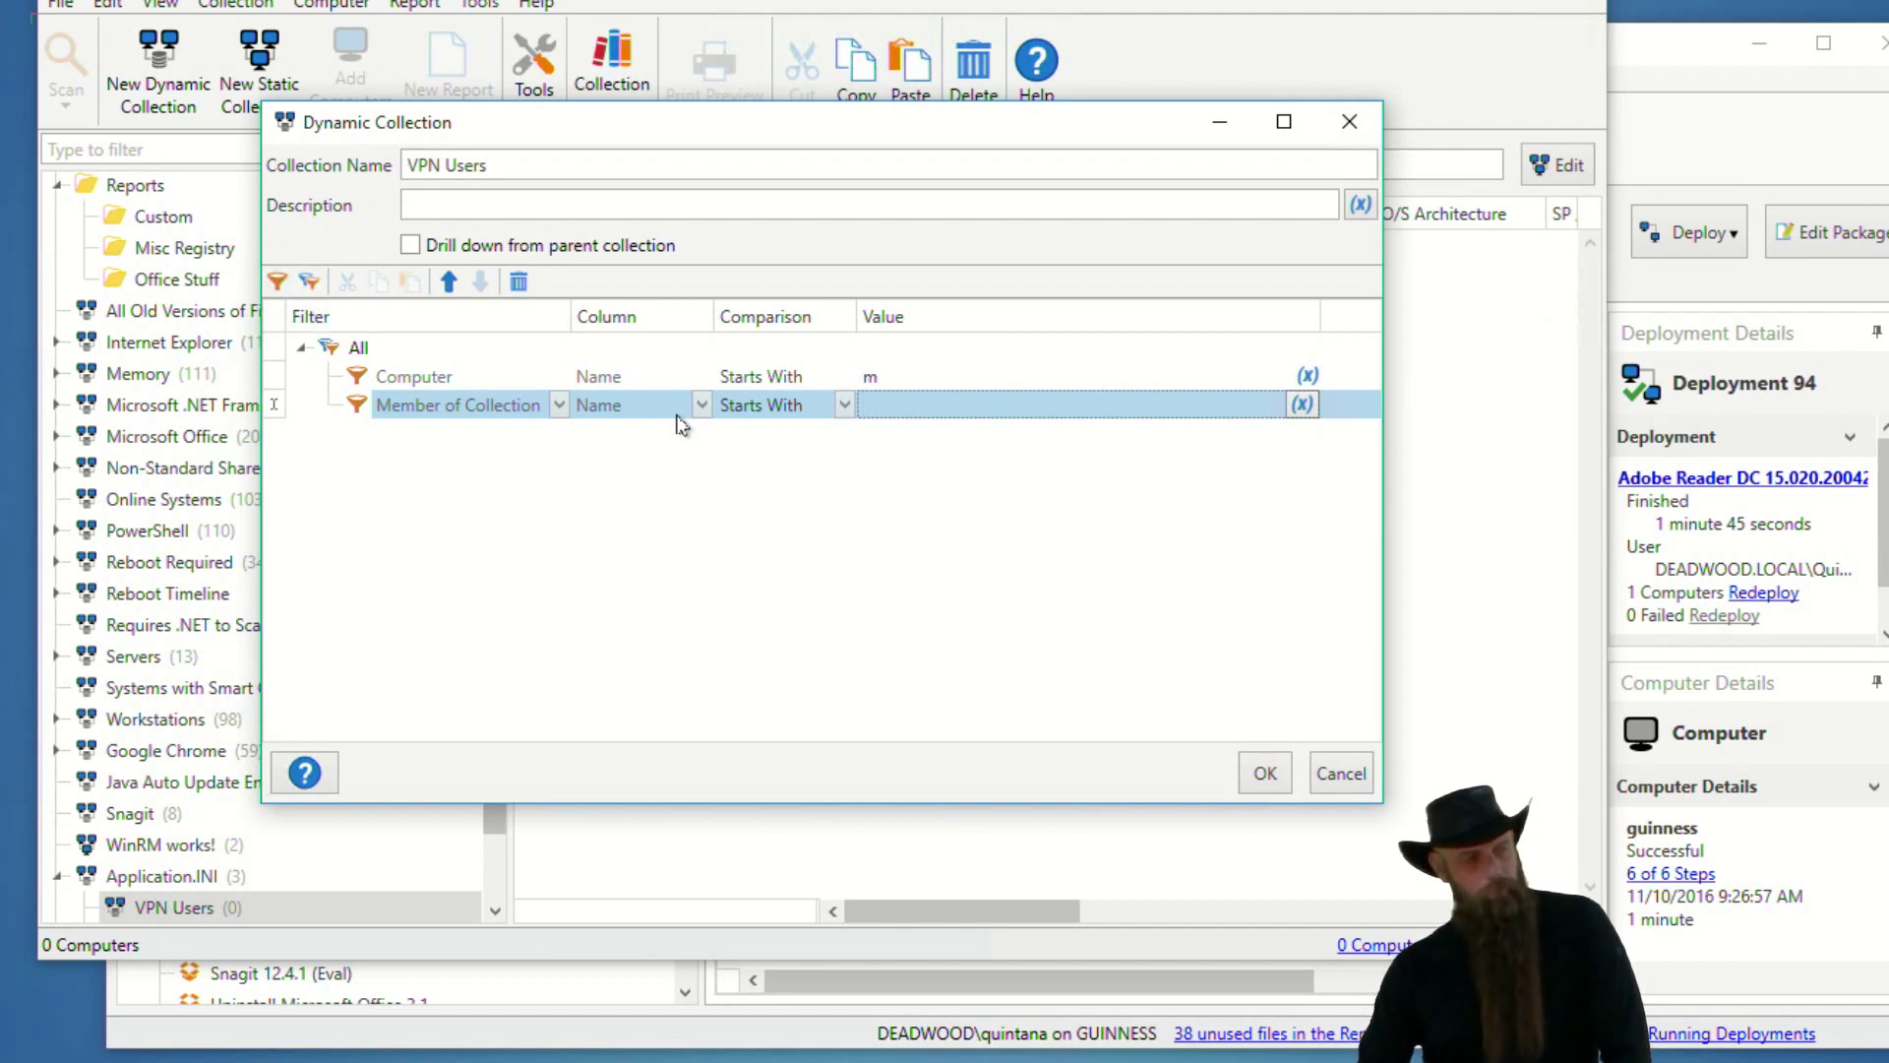
Change the second VPN Users filter from Member of Collection to Computer, with Collection as its column and Is Member as the comparison.
{"action": "left_click", "coordinate": [549, 398]}
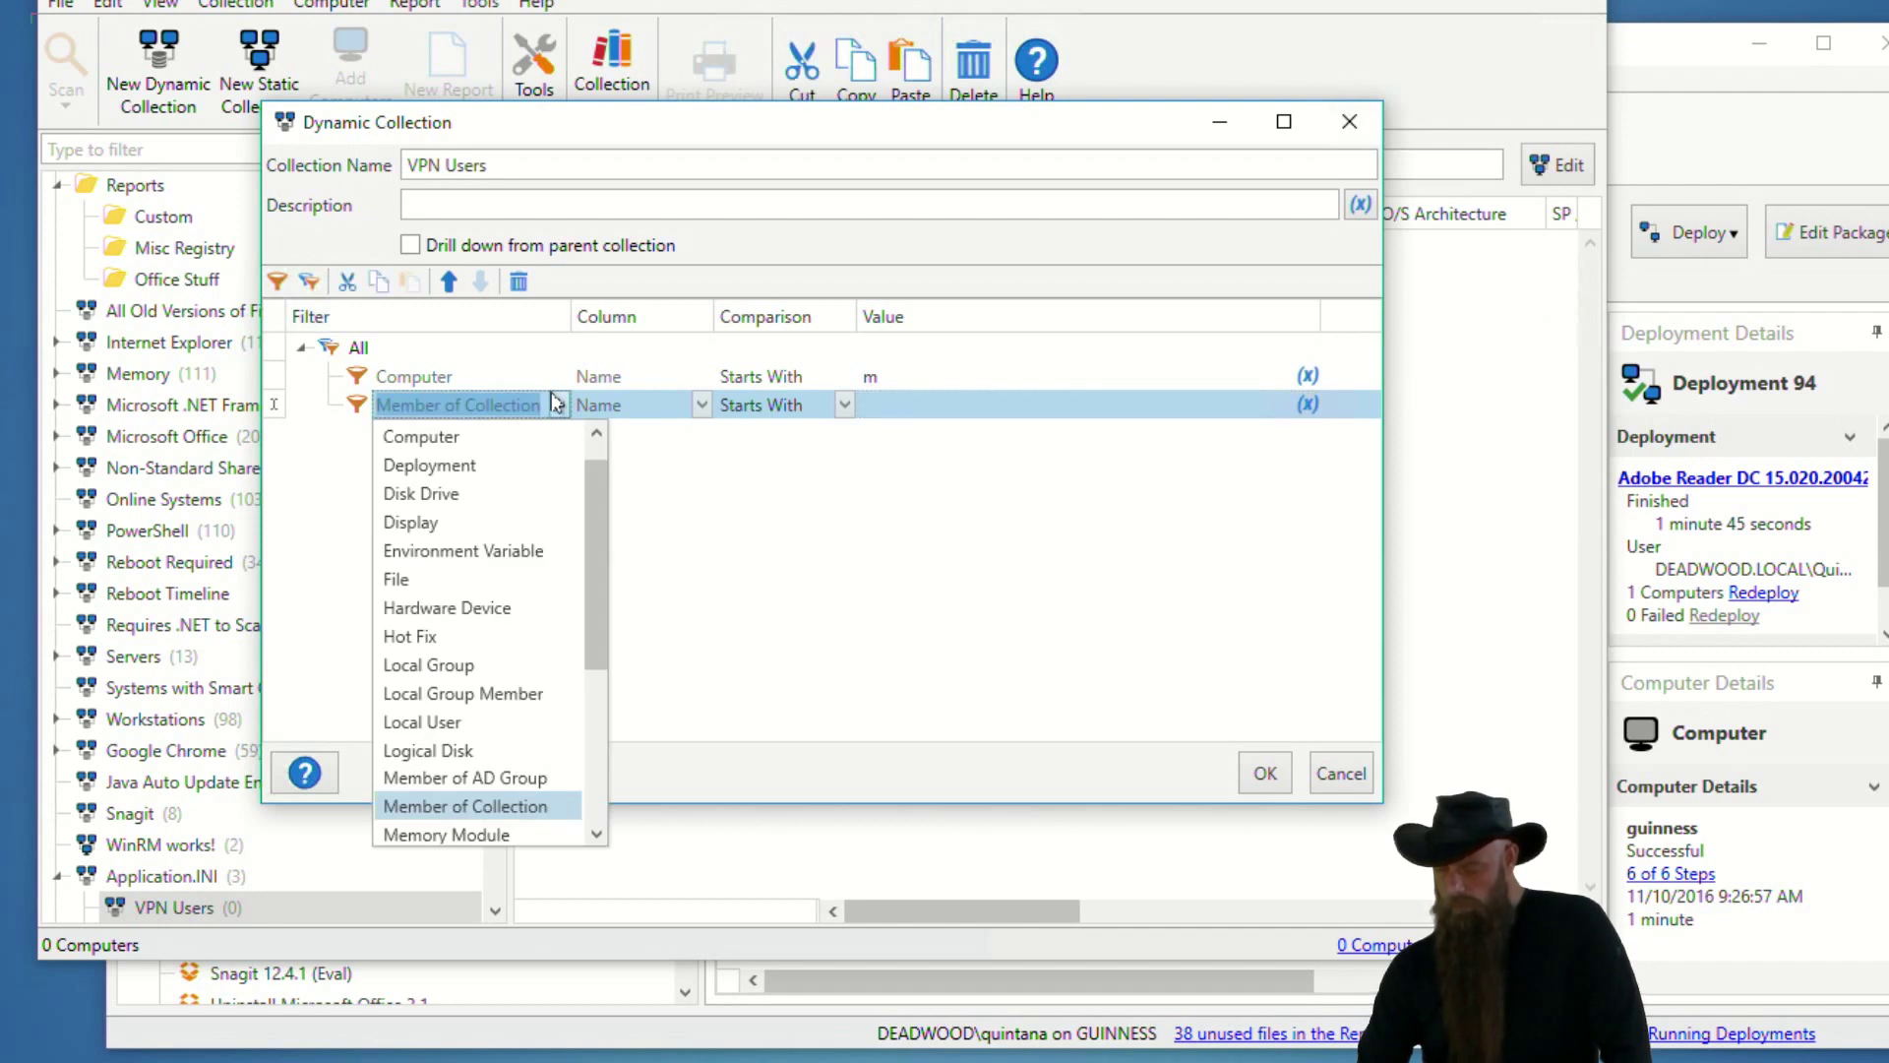
{"action": "left_click", "coordinate": [552, 397]}
{"action": "left_click", "coordinate": [549, 404]}
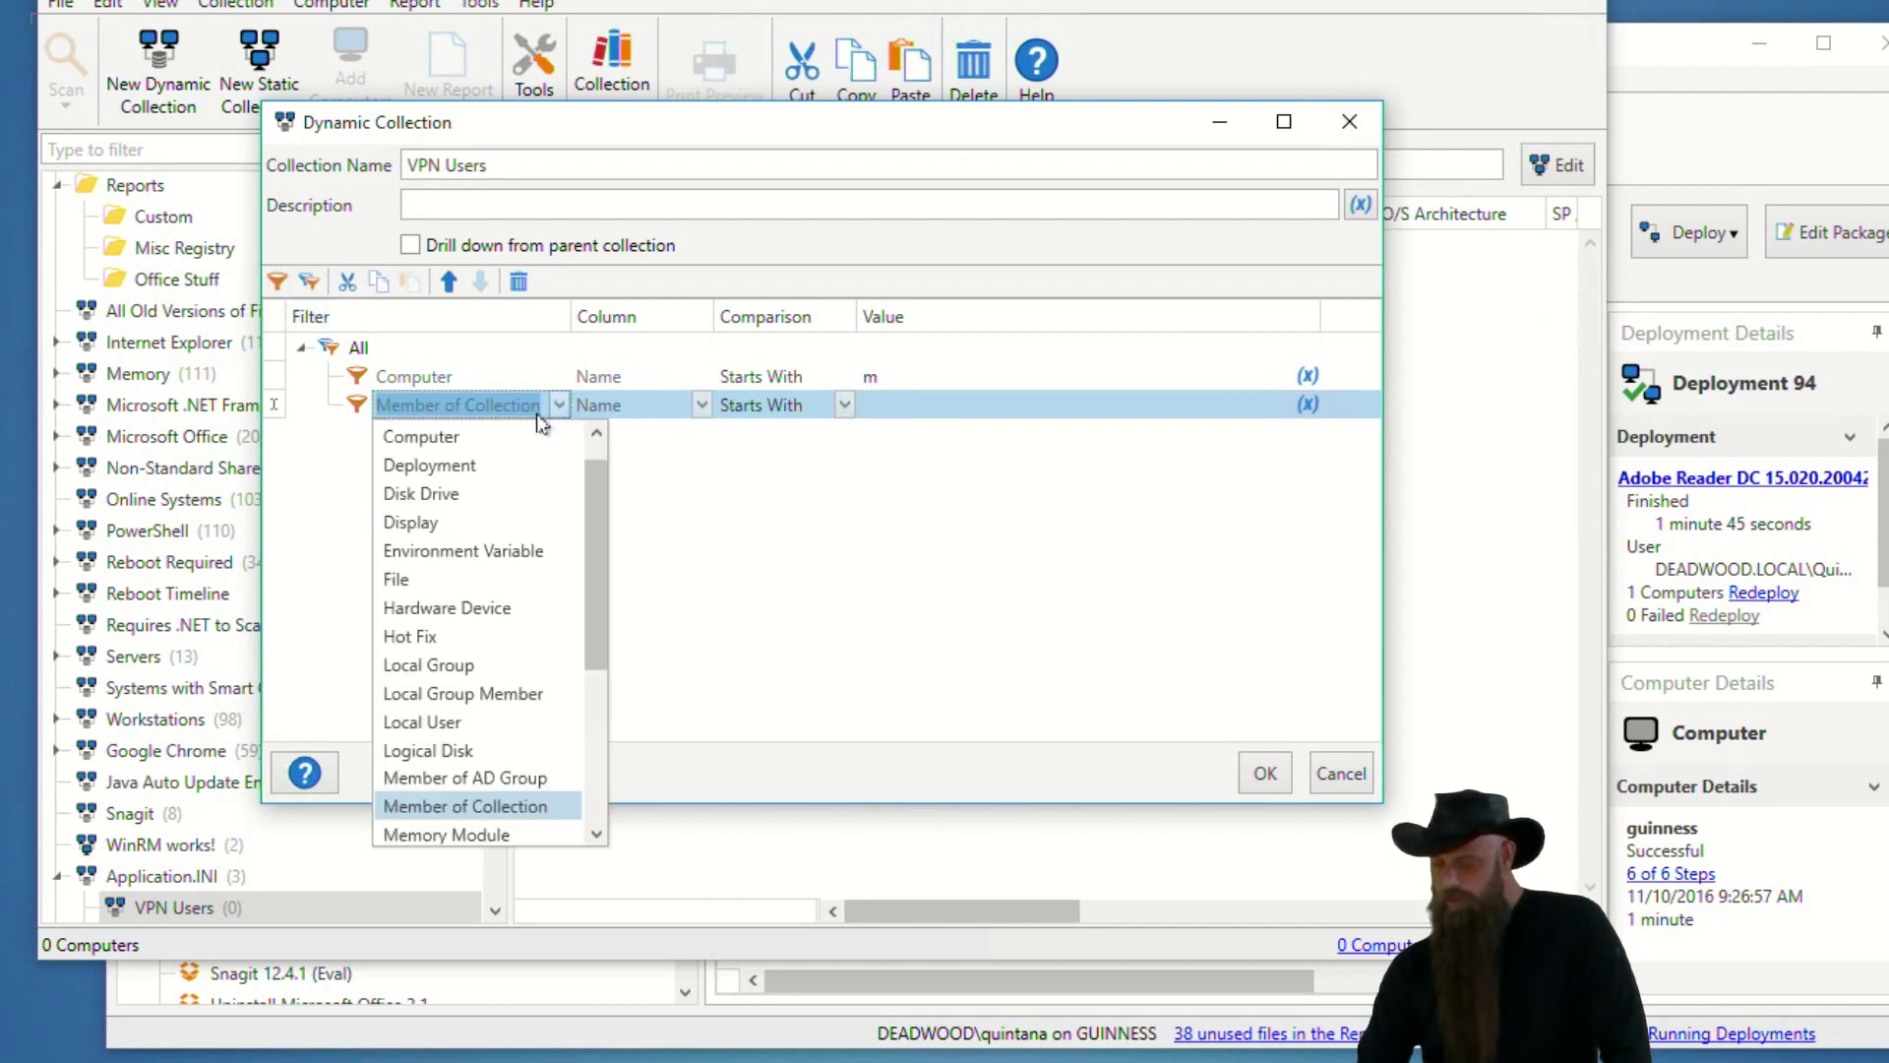
{"action": "left_click", "coordinate": [605, 433]}
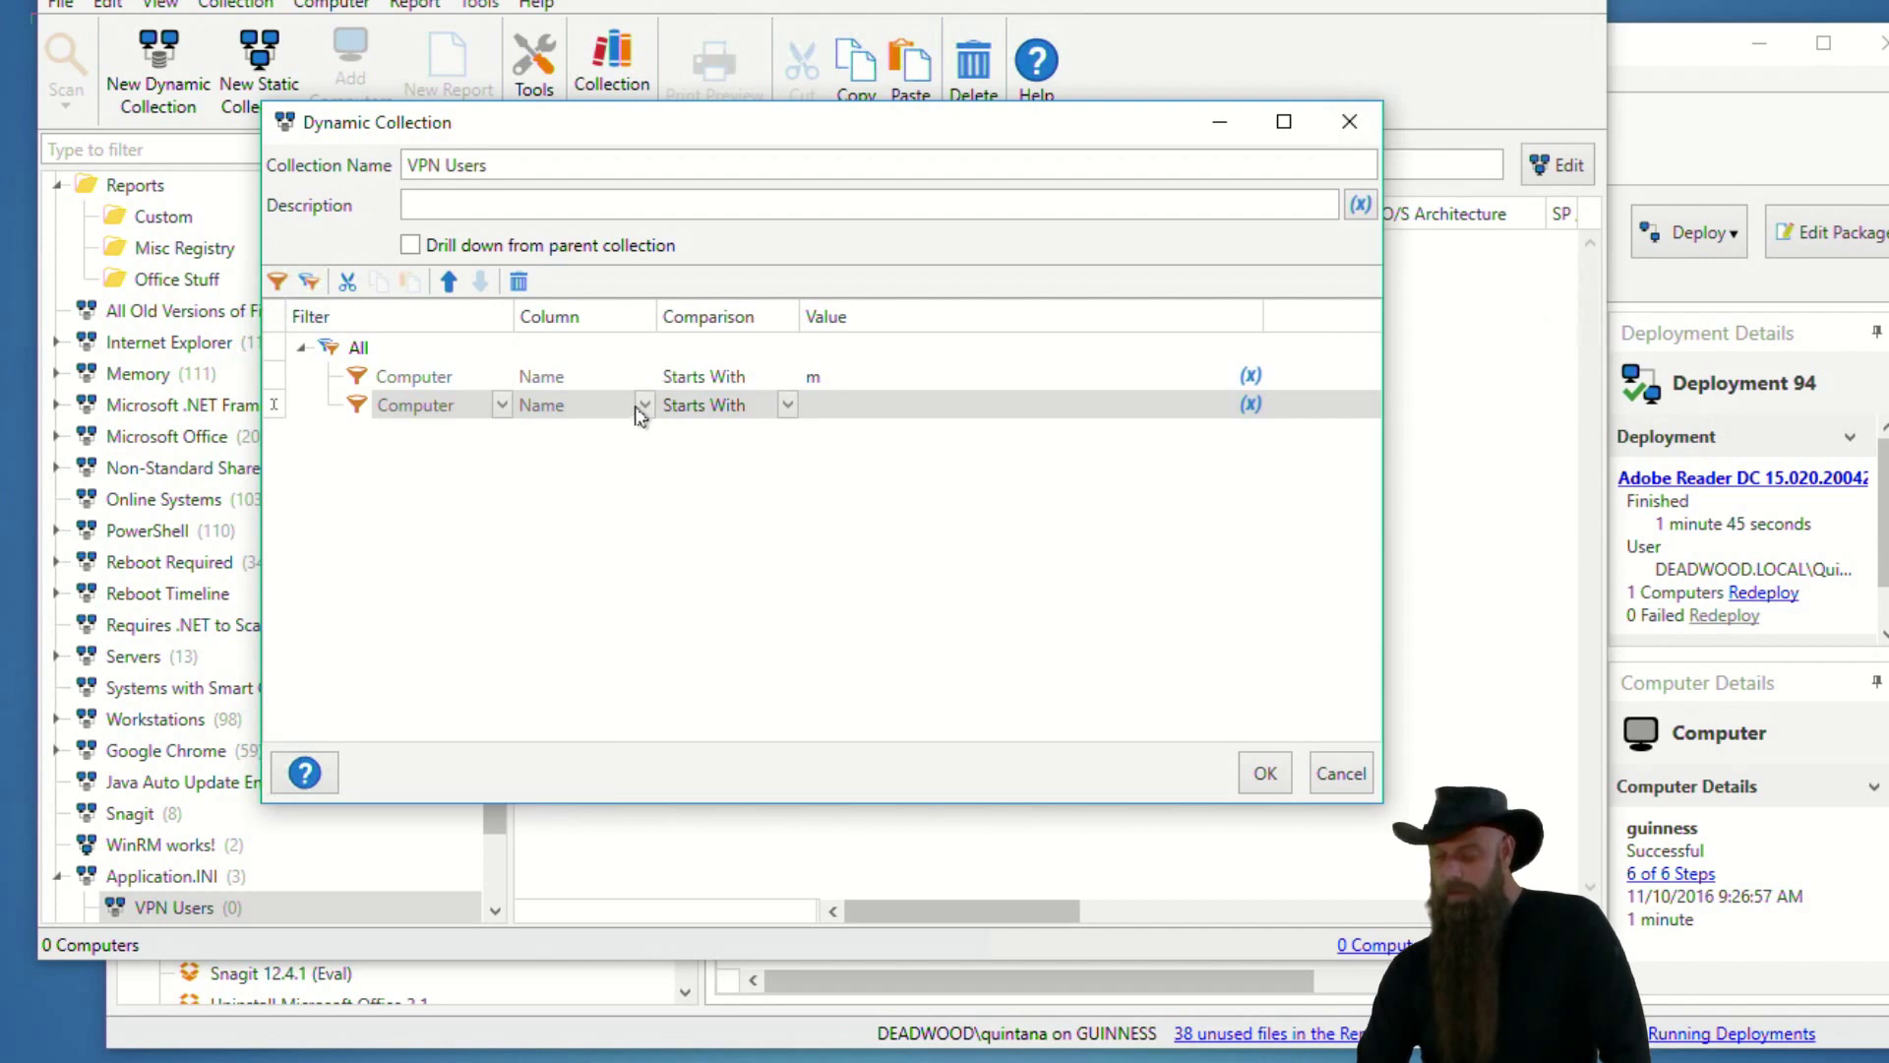
{"action": "left_click", "coordinate": [645, 405]}
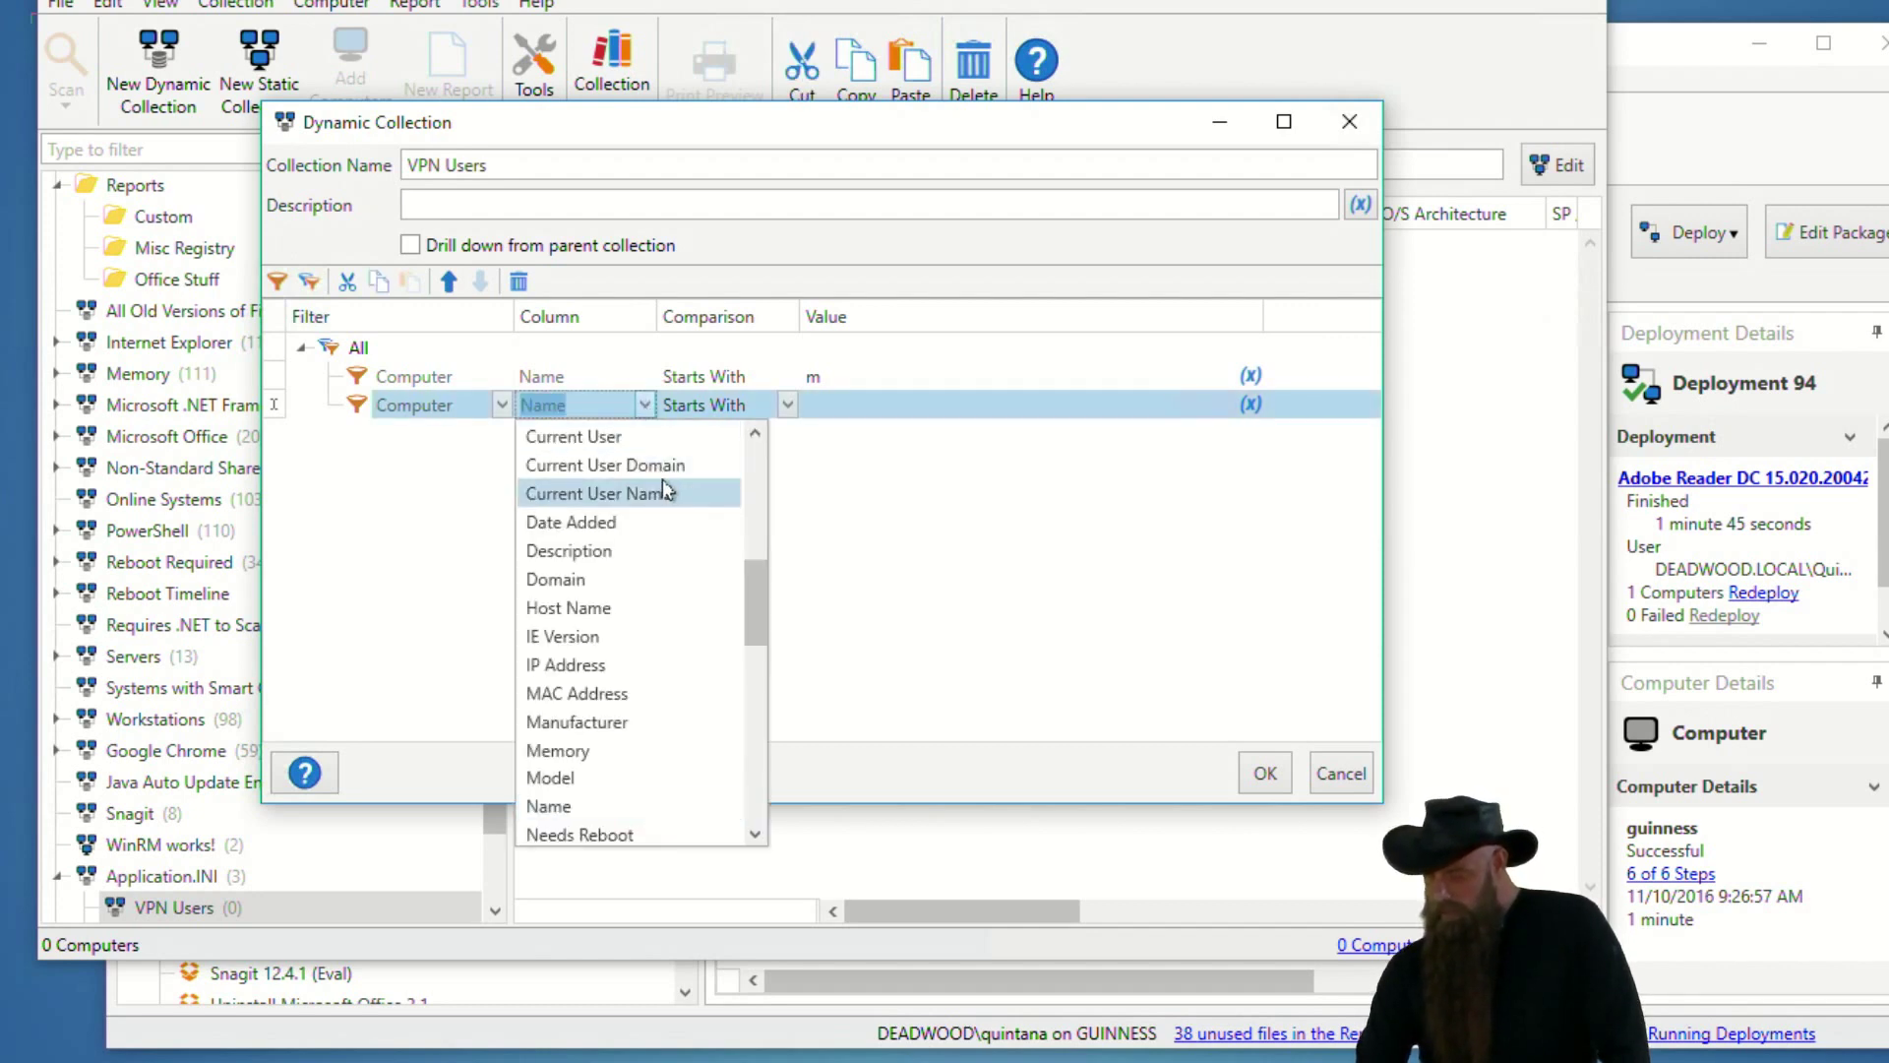
{"action": "scroll", "coordinate": [663, 480], "scroll_direction": "up", "scroll_amount": 2}
{"action": "left_click", "coordinate": [616, 522]}
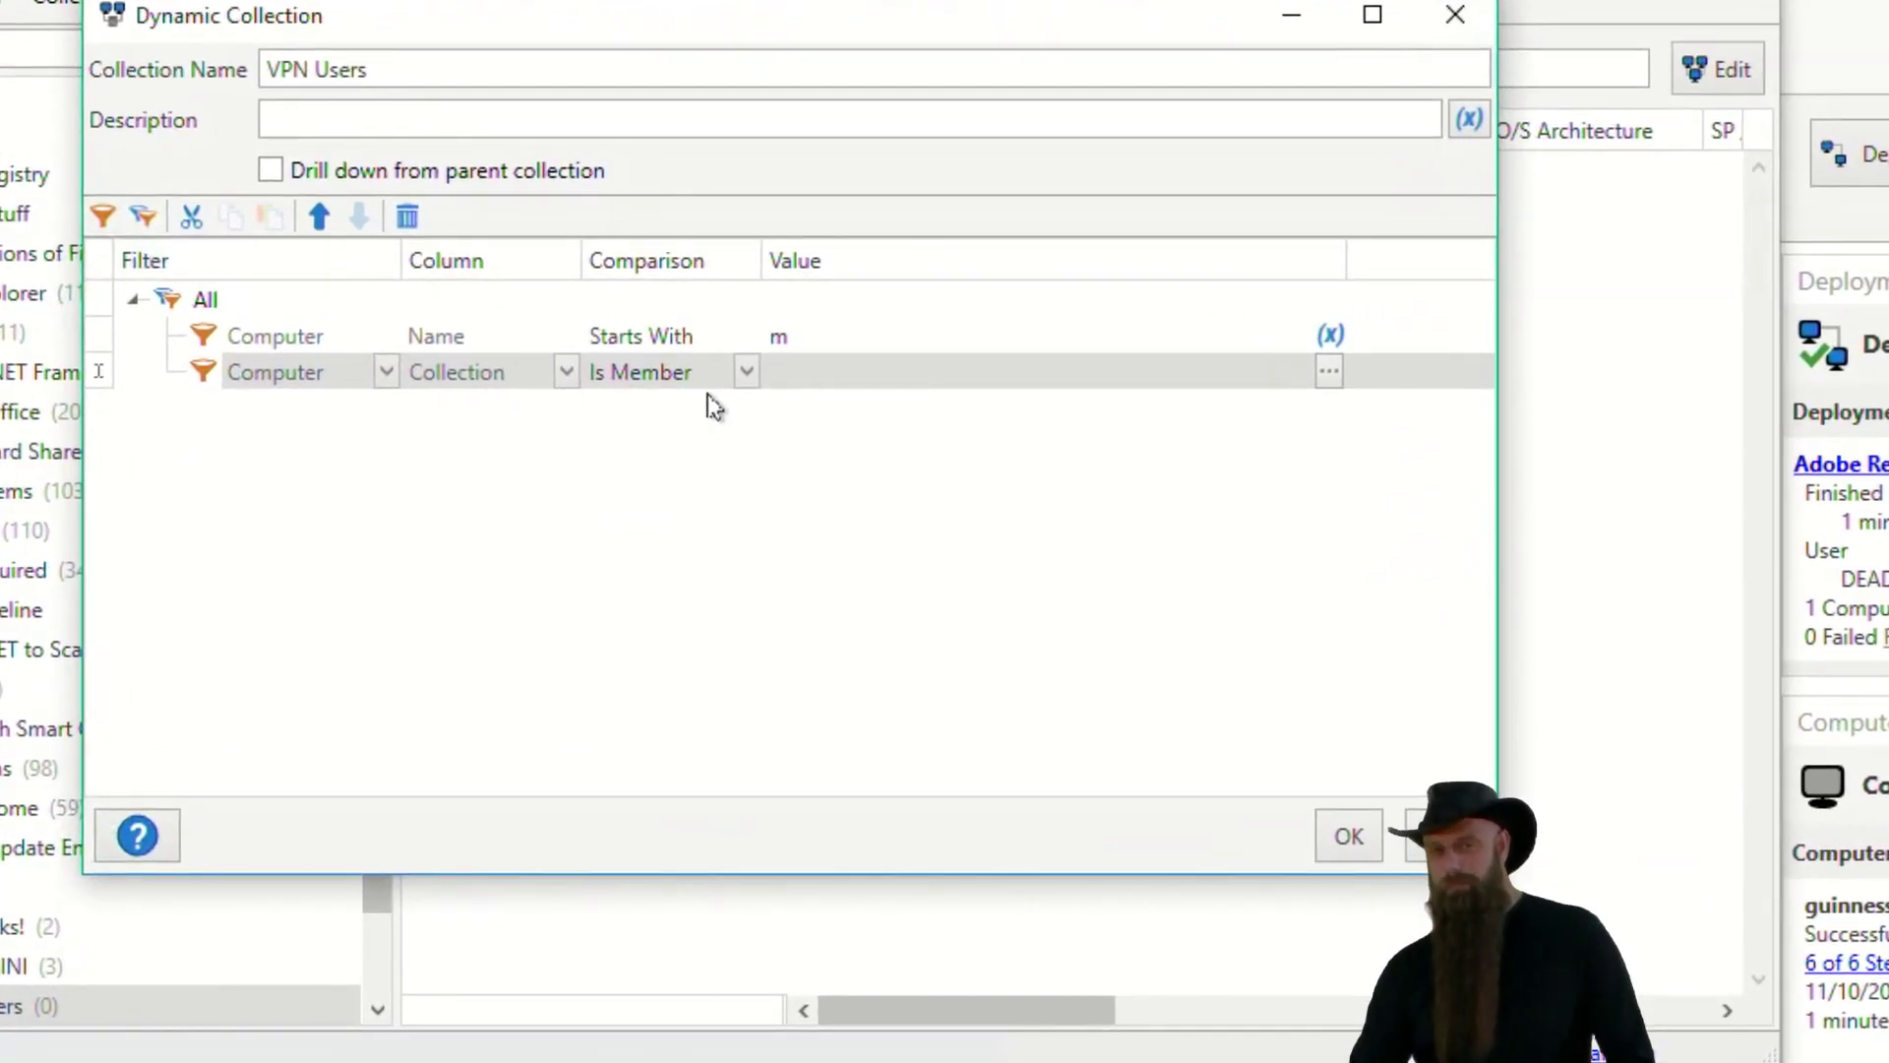
Choose Application.INI as the collection for the Is Member filter and save the VPN Users collection.
{"action": "left_click", "coordinate": [1329, 371]}
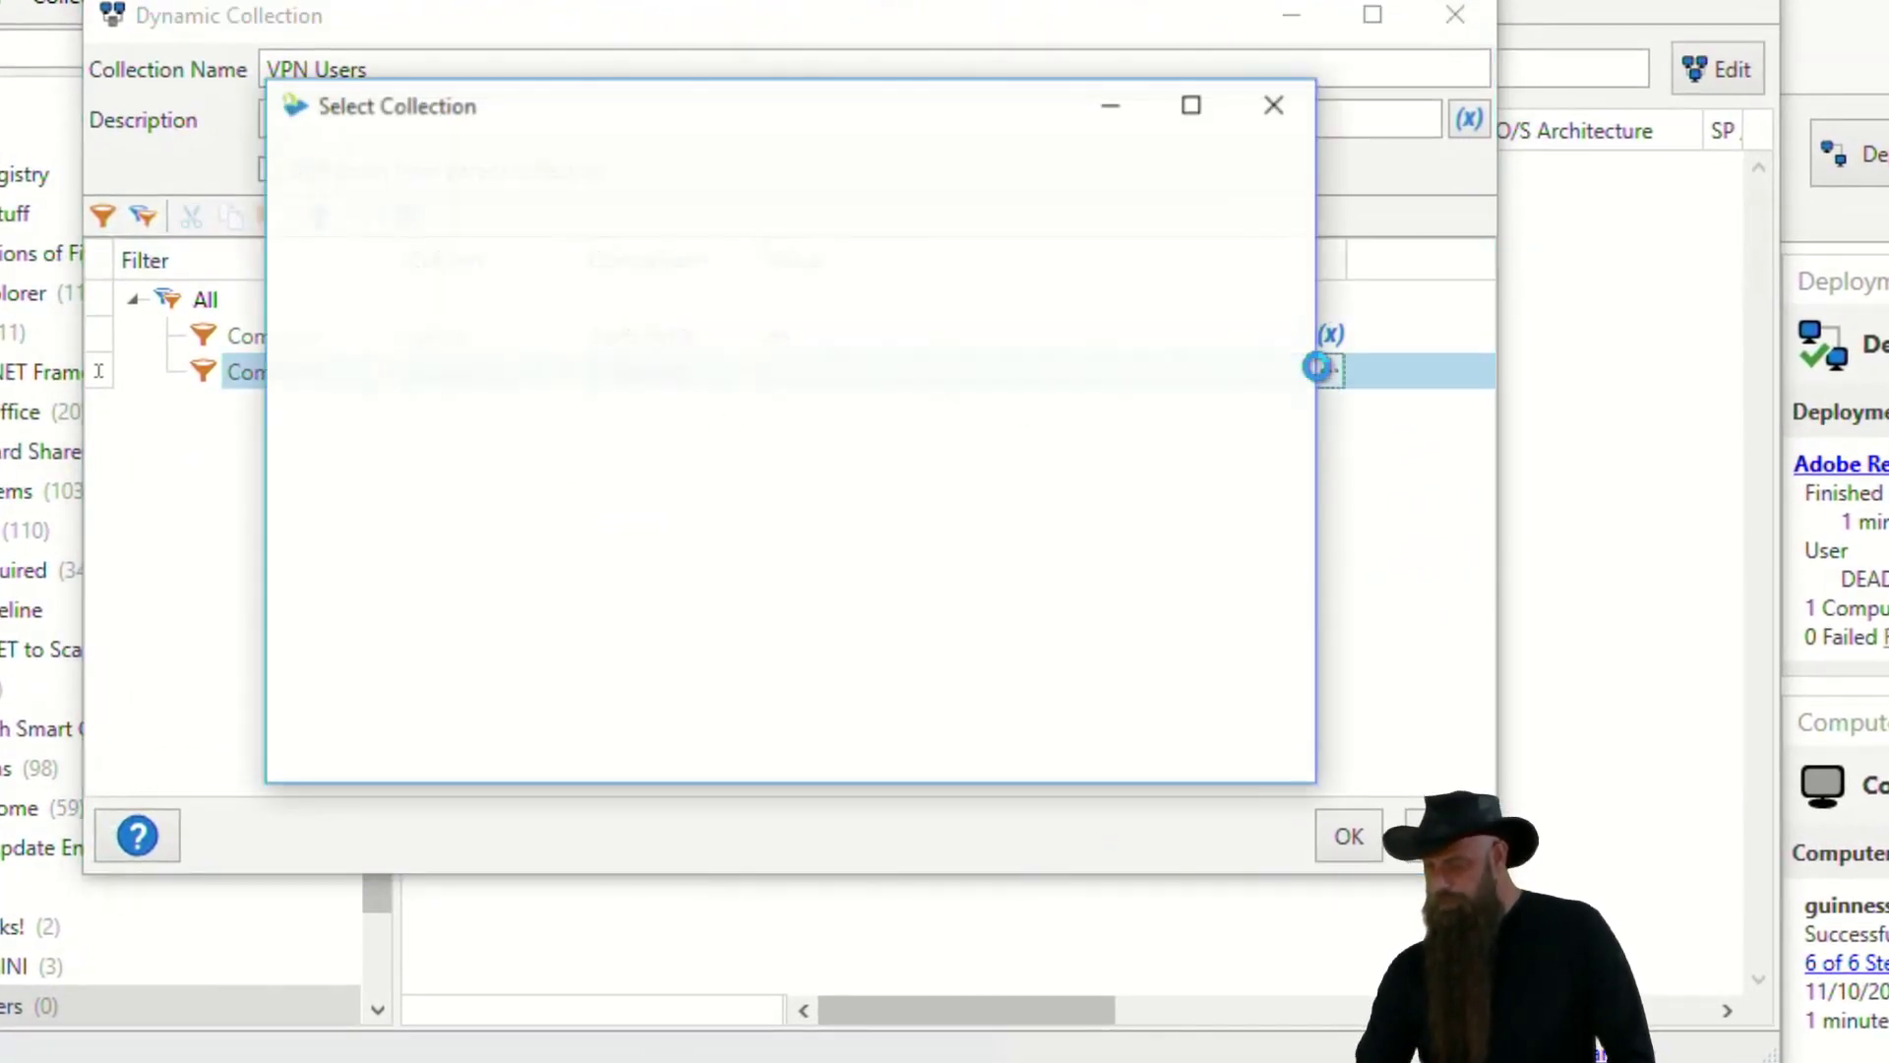
{"action": "scroll", "coordinate": [872, 426], "scroll_direction": "down", "scroll_amount": 6}
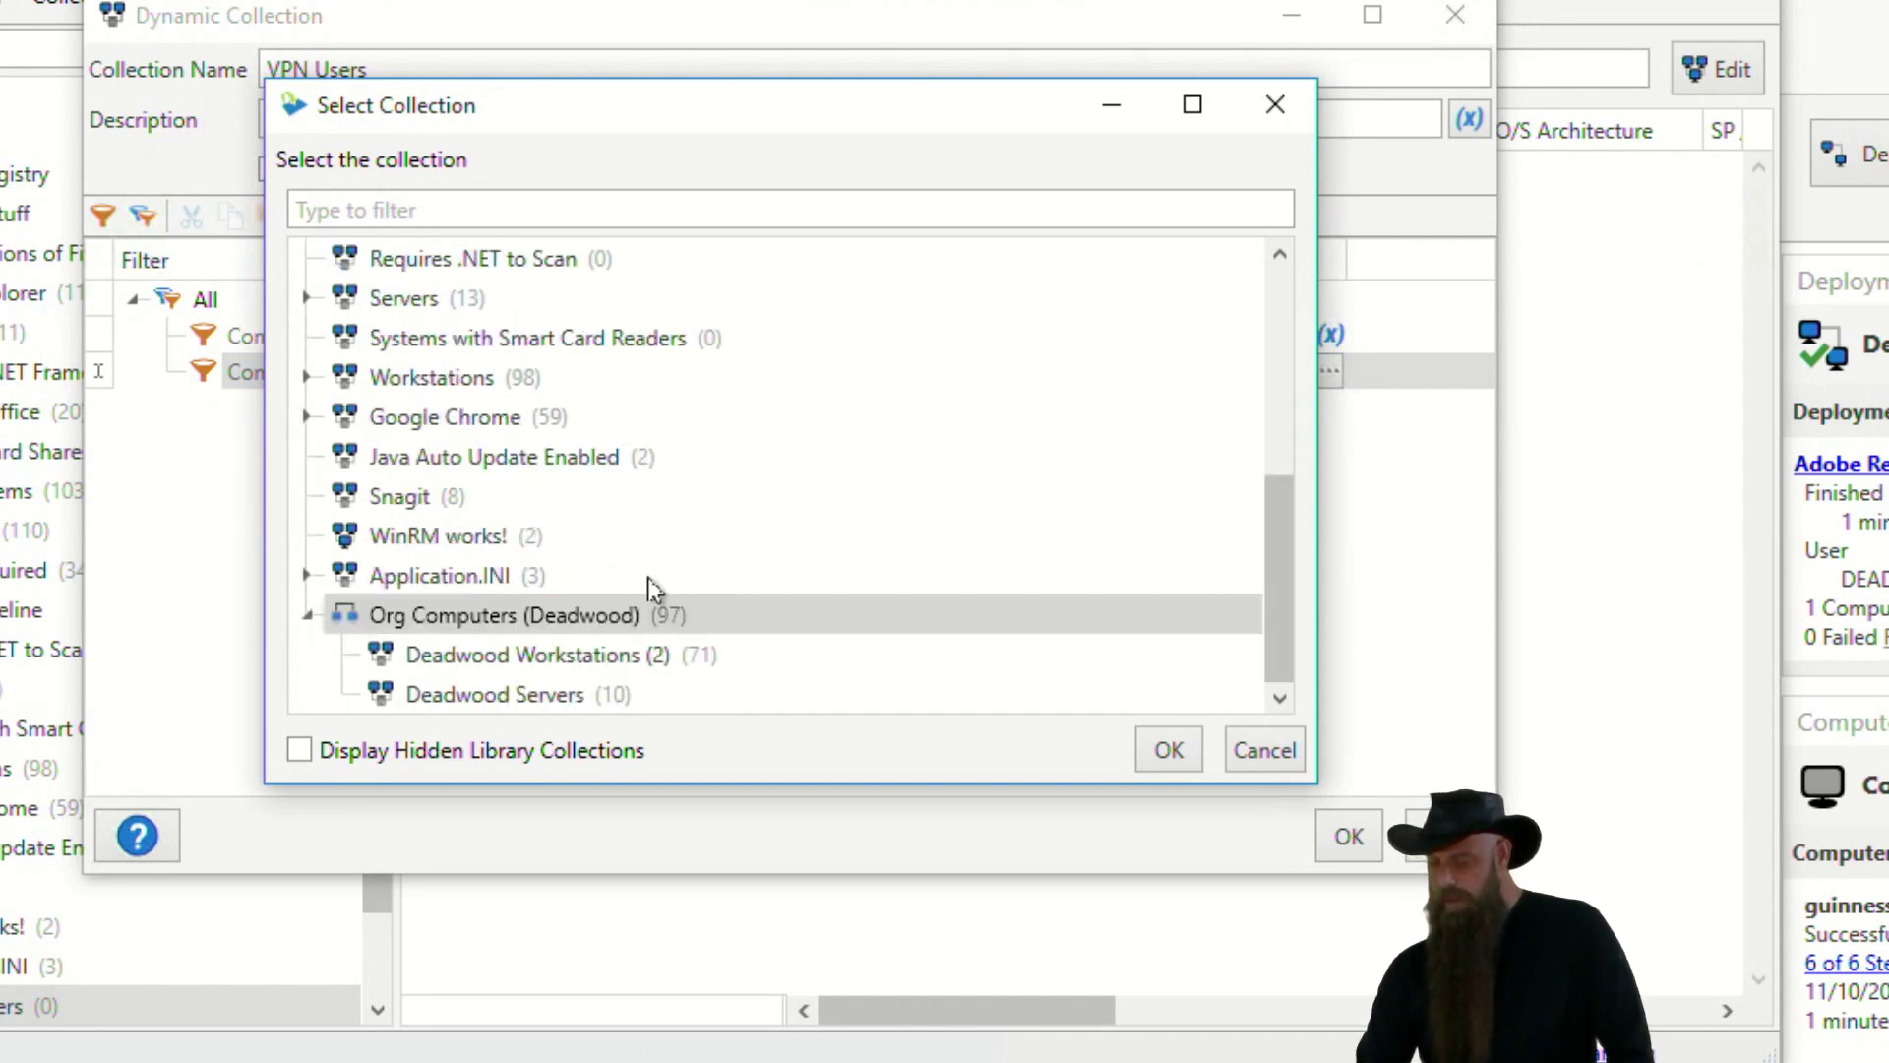
{"action": "left_click", "coordinate": [413, 579]}
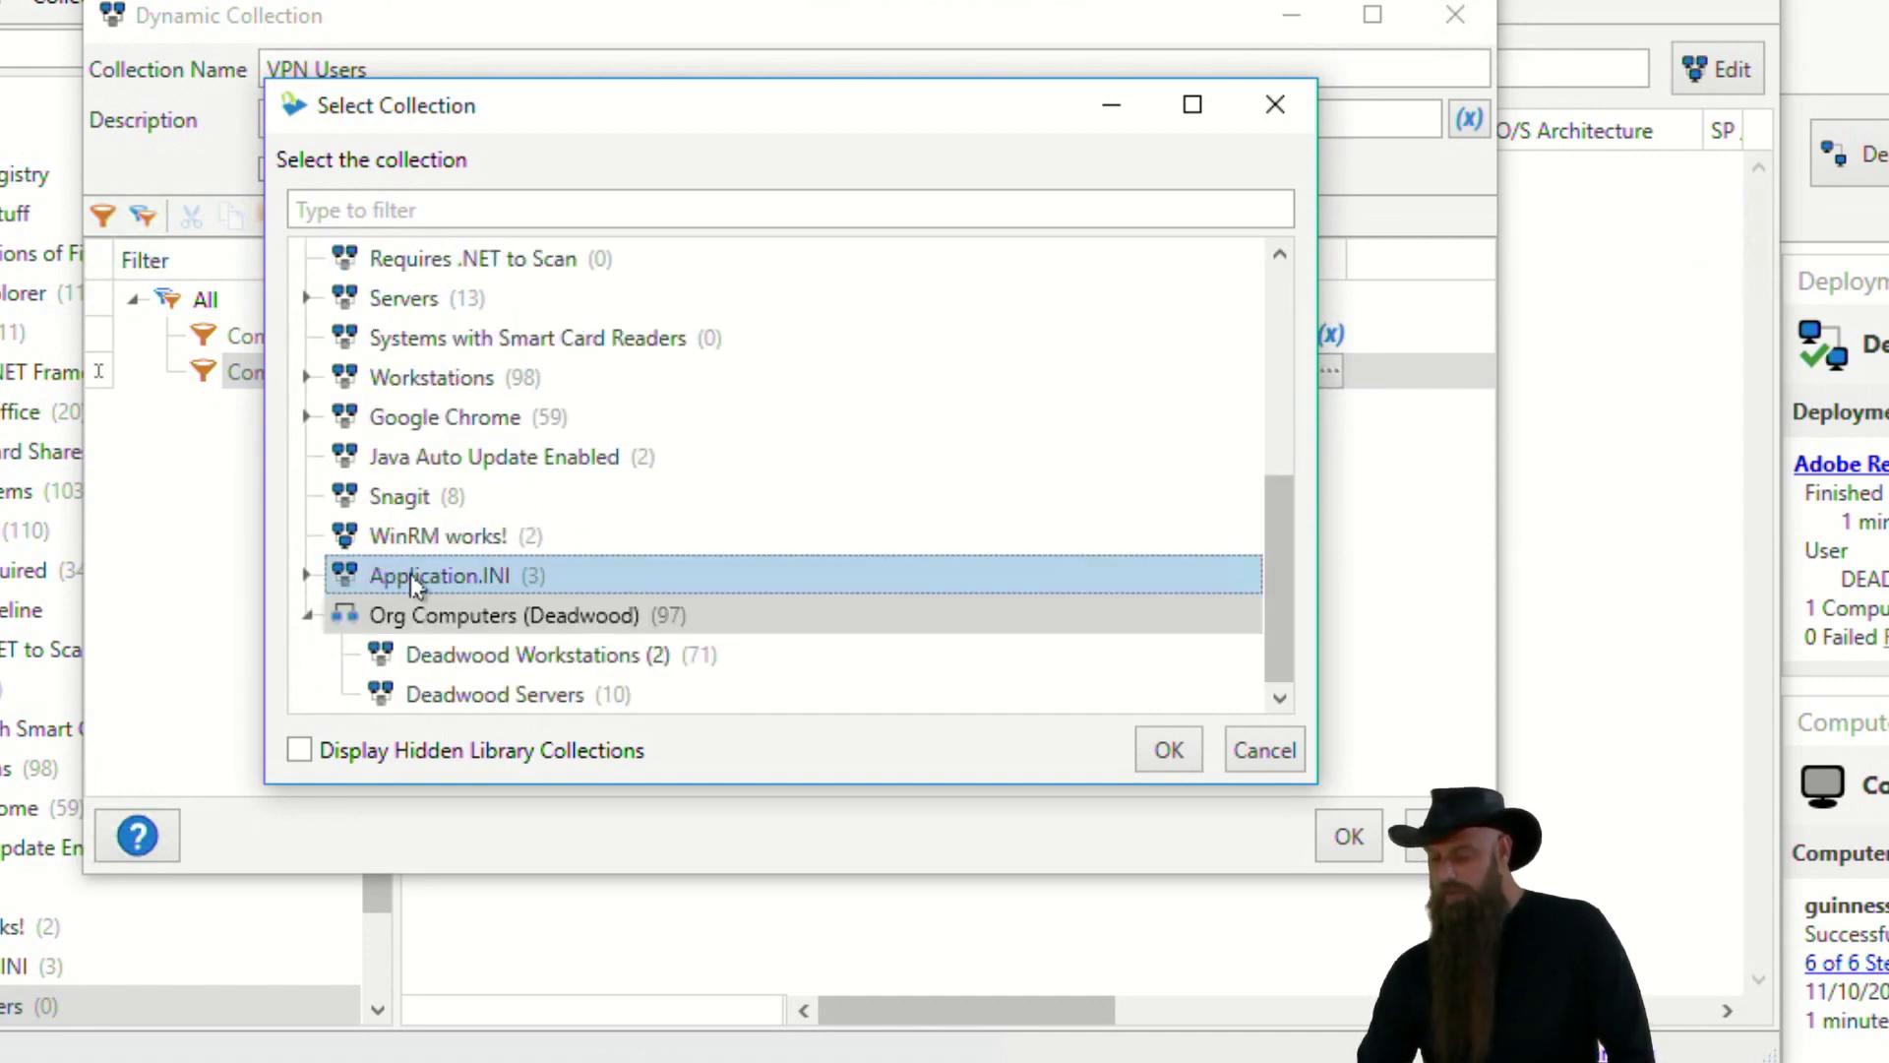
{"action": "left_click", "coordinate": [1162, 754]}
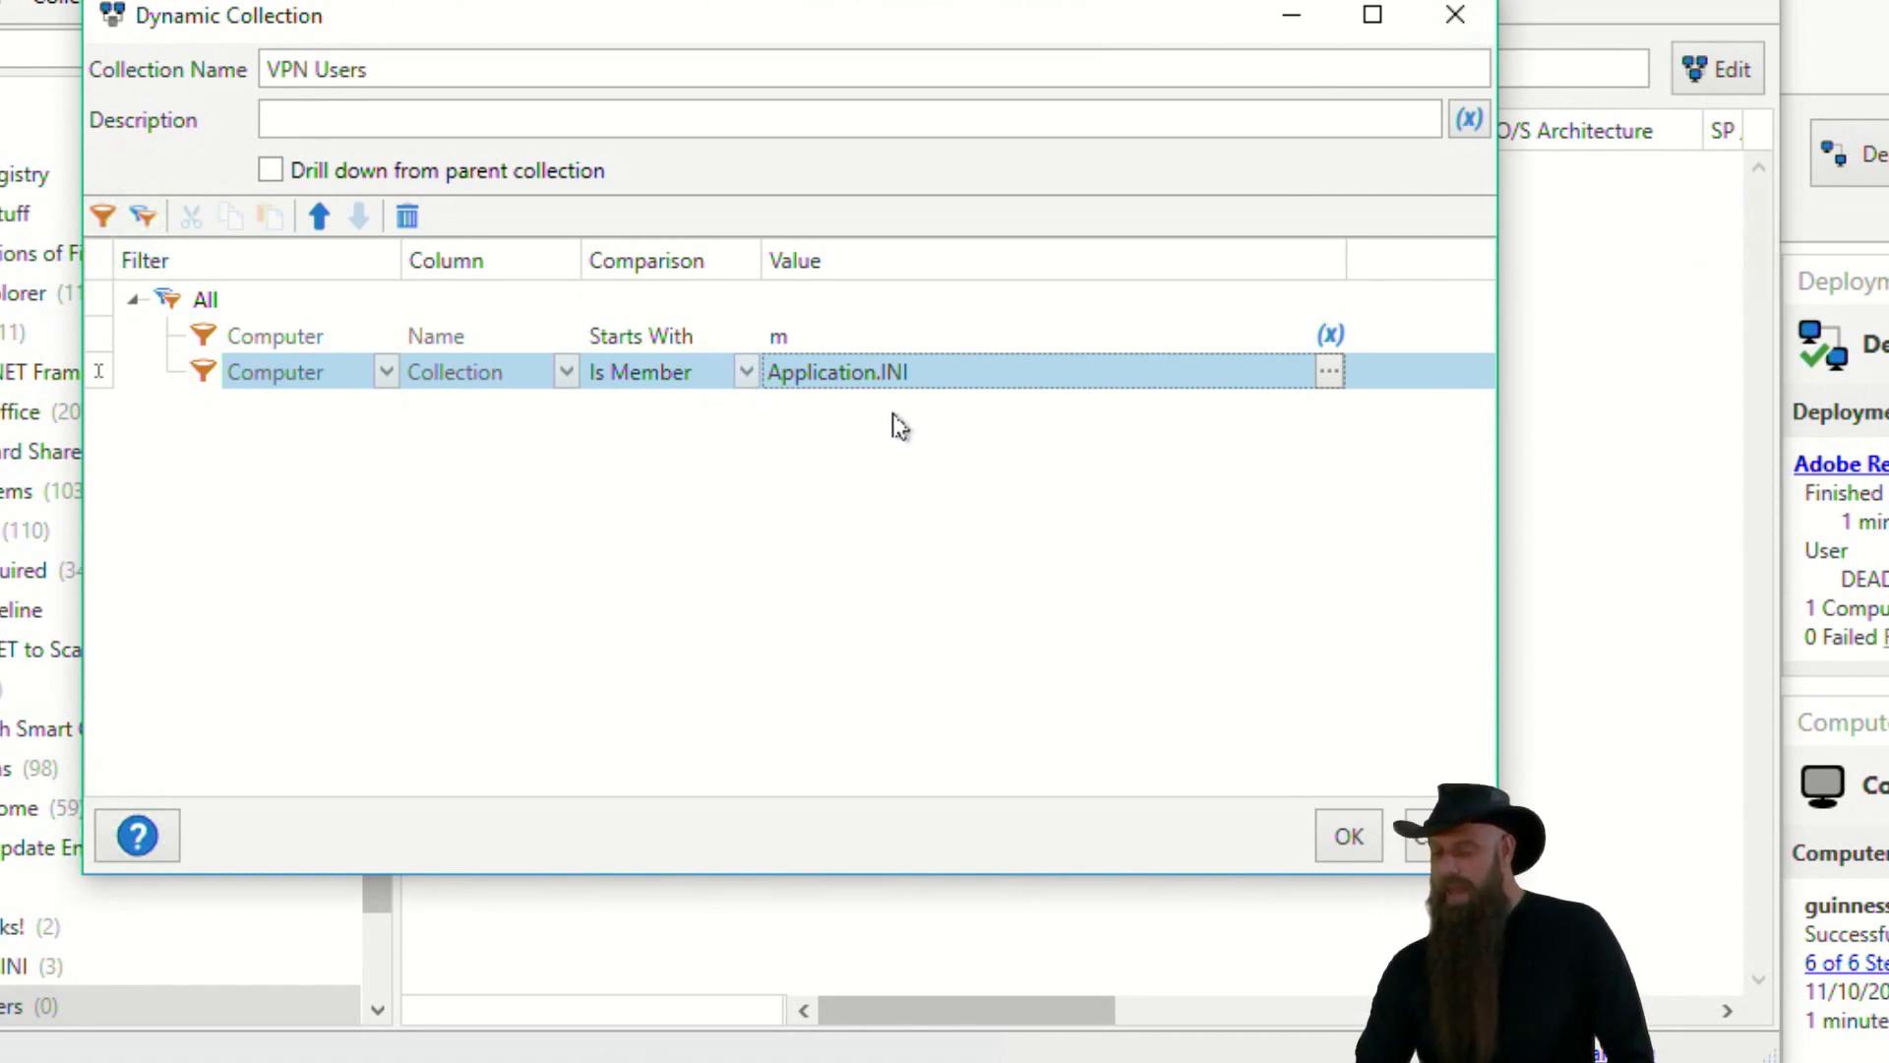
{"action": "left_click", "coordinate": [1354, 837]}
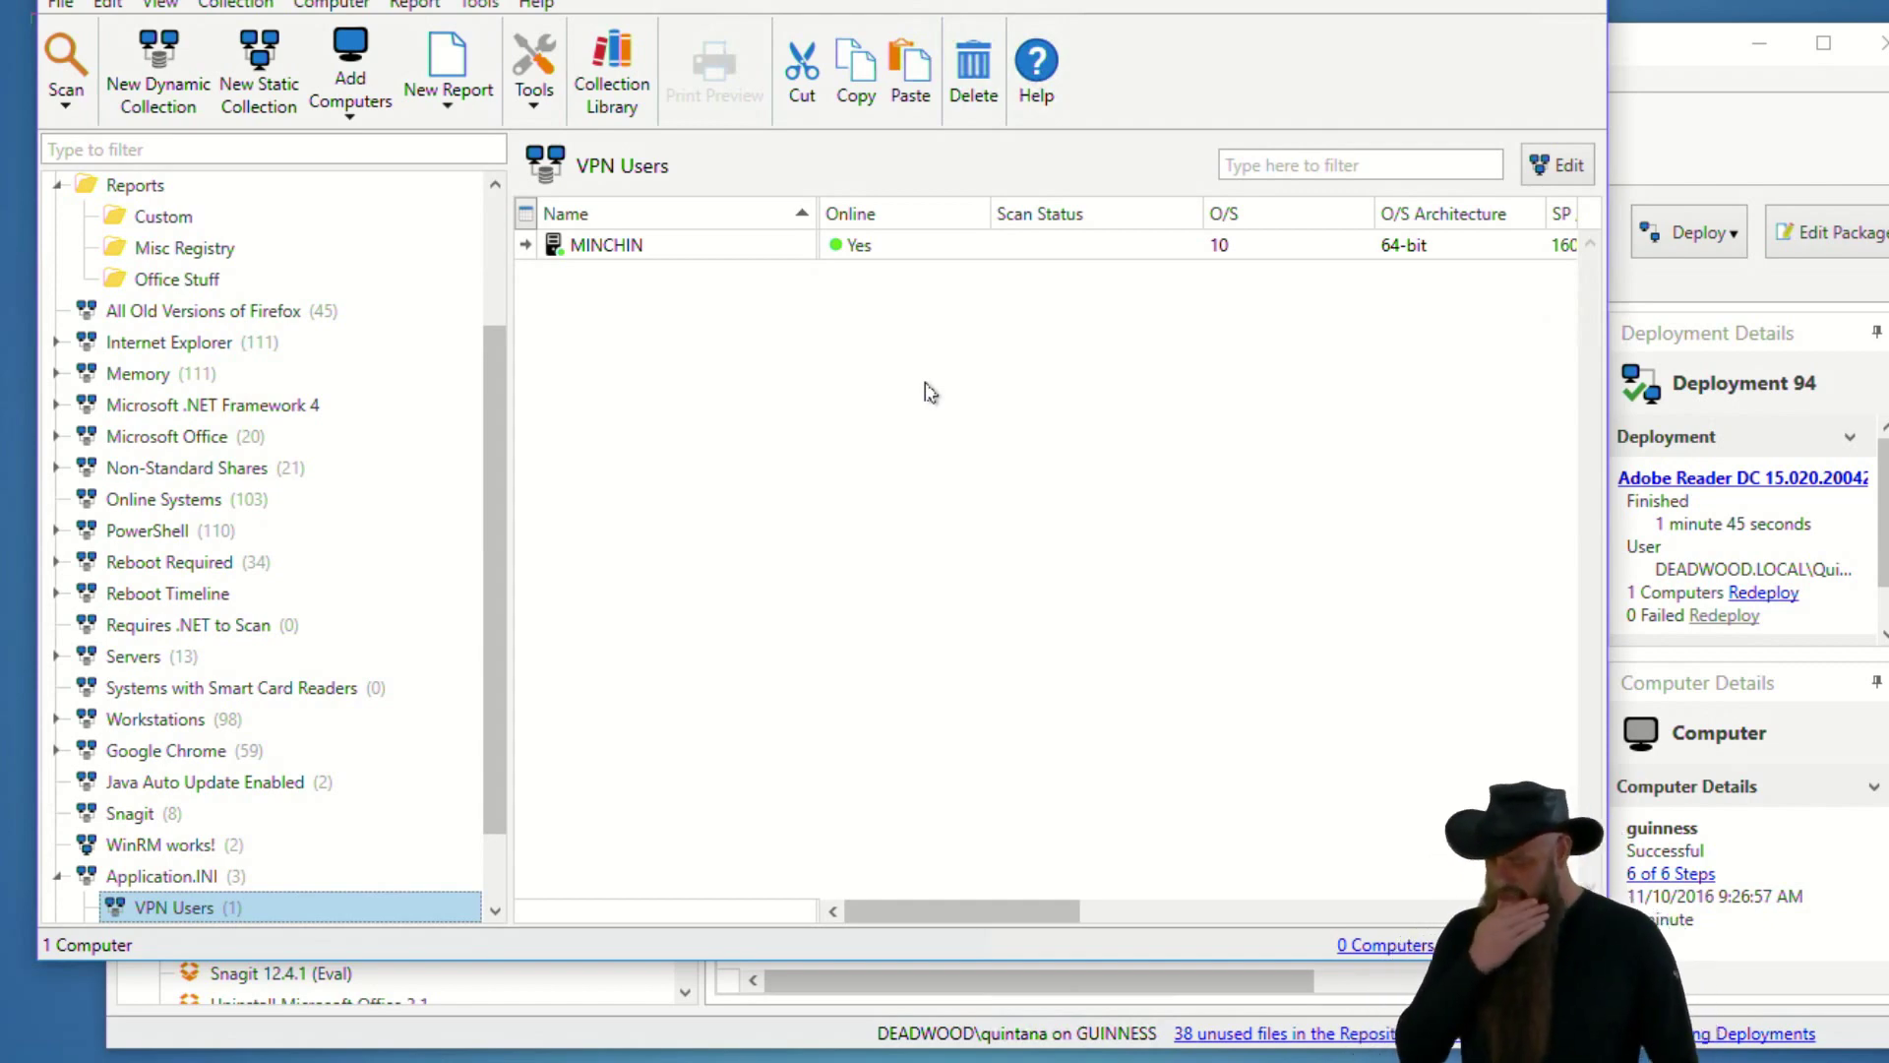
Reopen VPN Users for editing, review the grouping options of its top-level All group, and add a nested All group under it.
{"action": "left_click", "coordinate": [194, 905]}
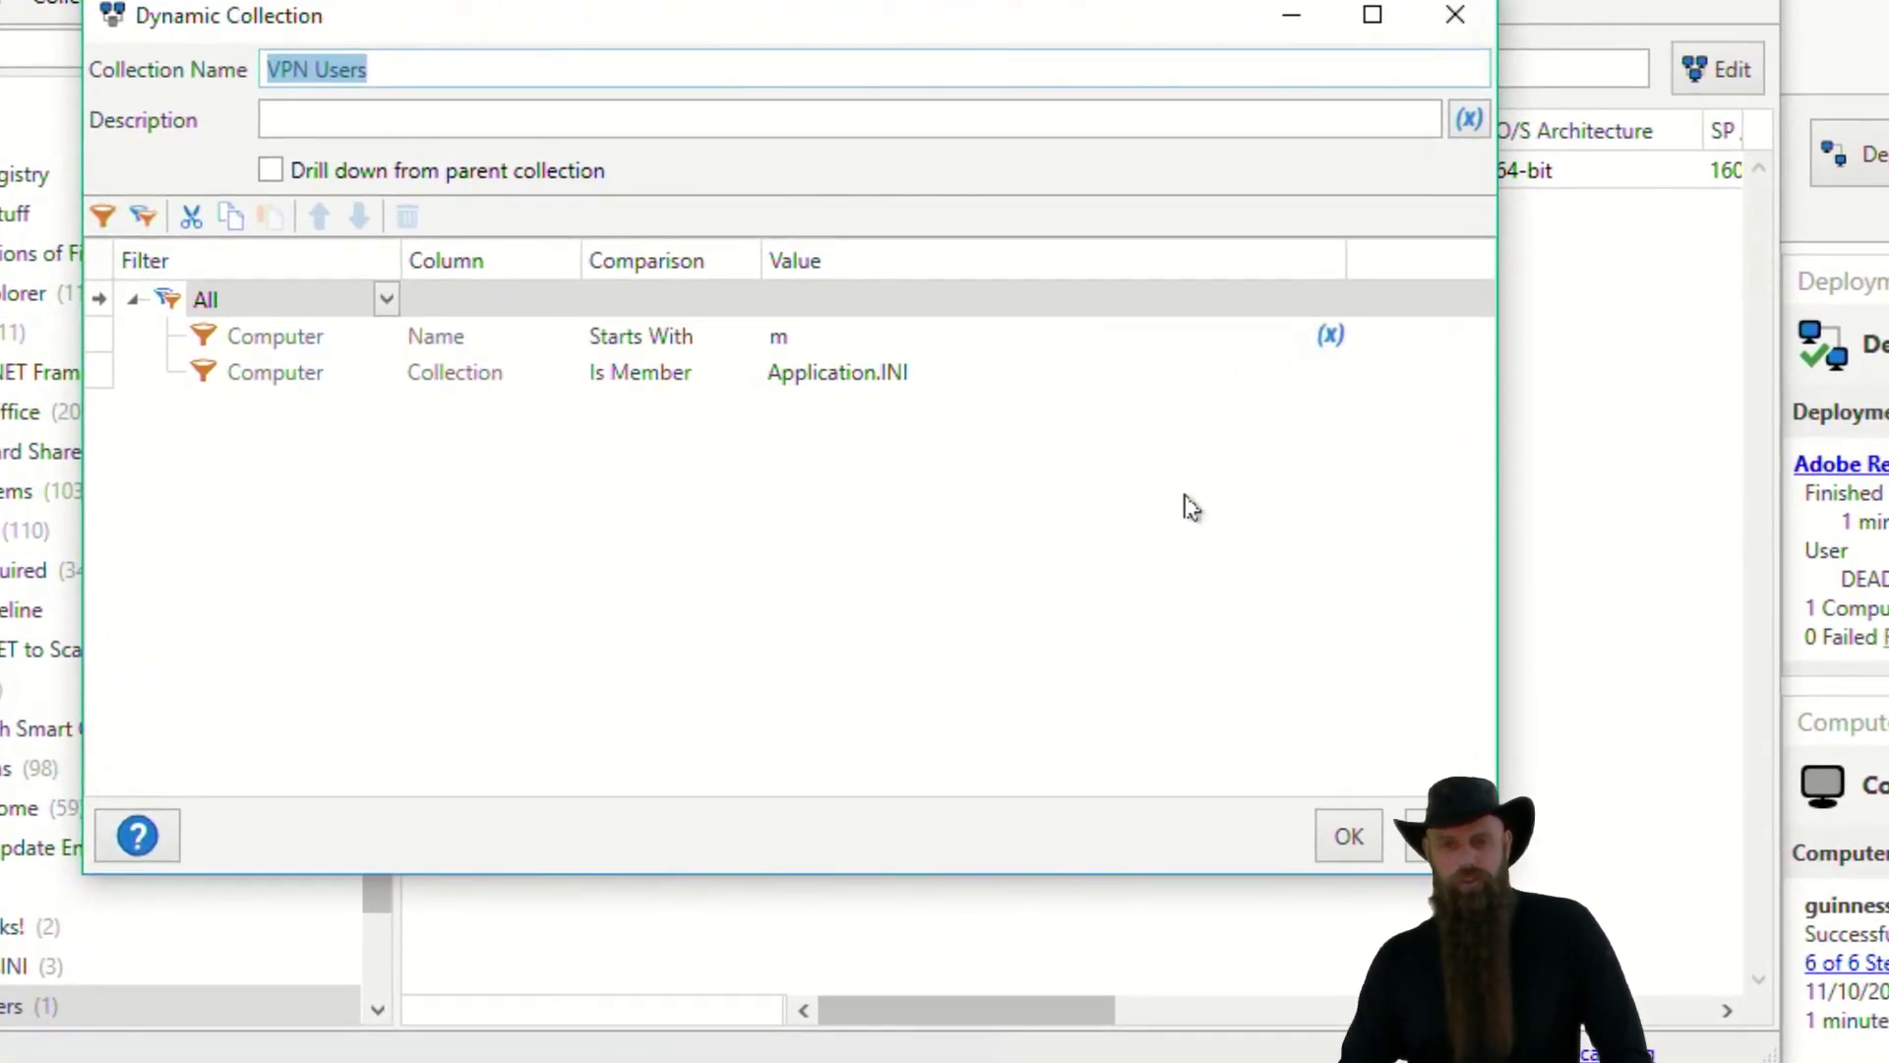
{"action": "left_click", "coordinate": [687, 389]}
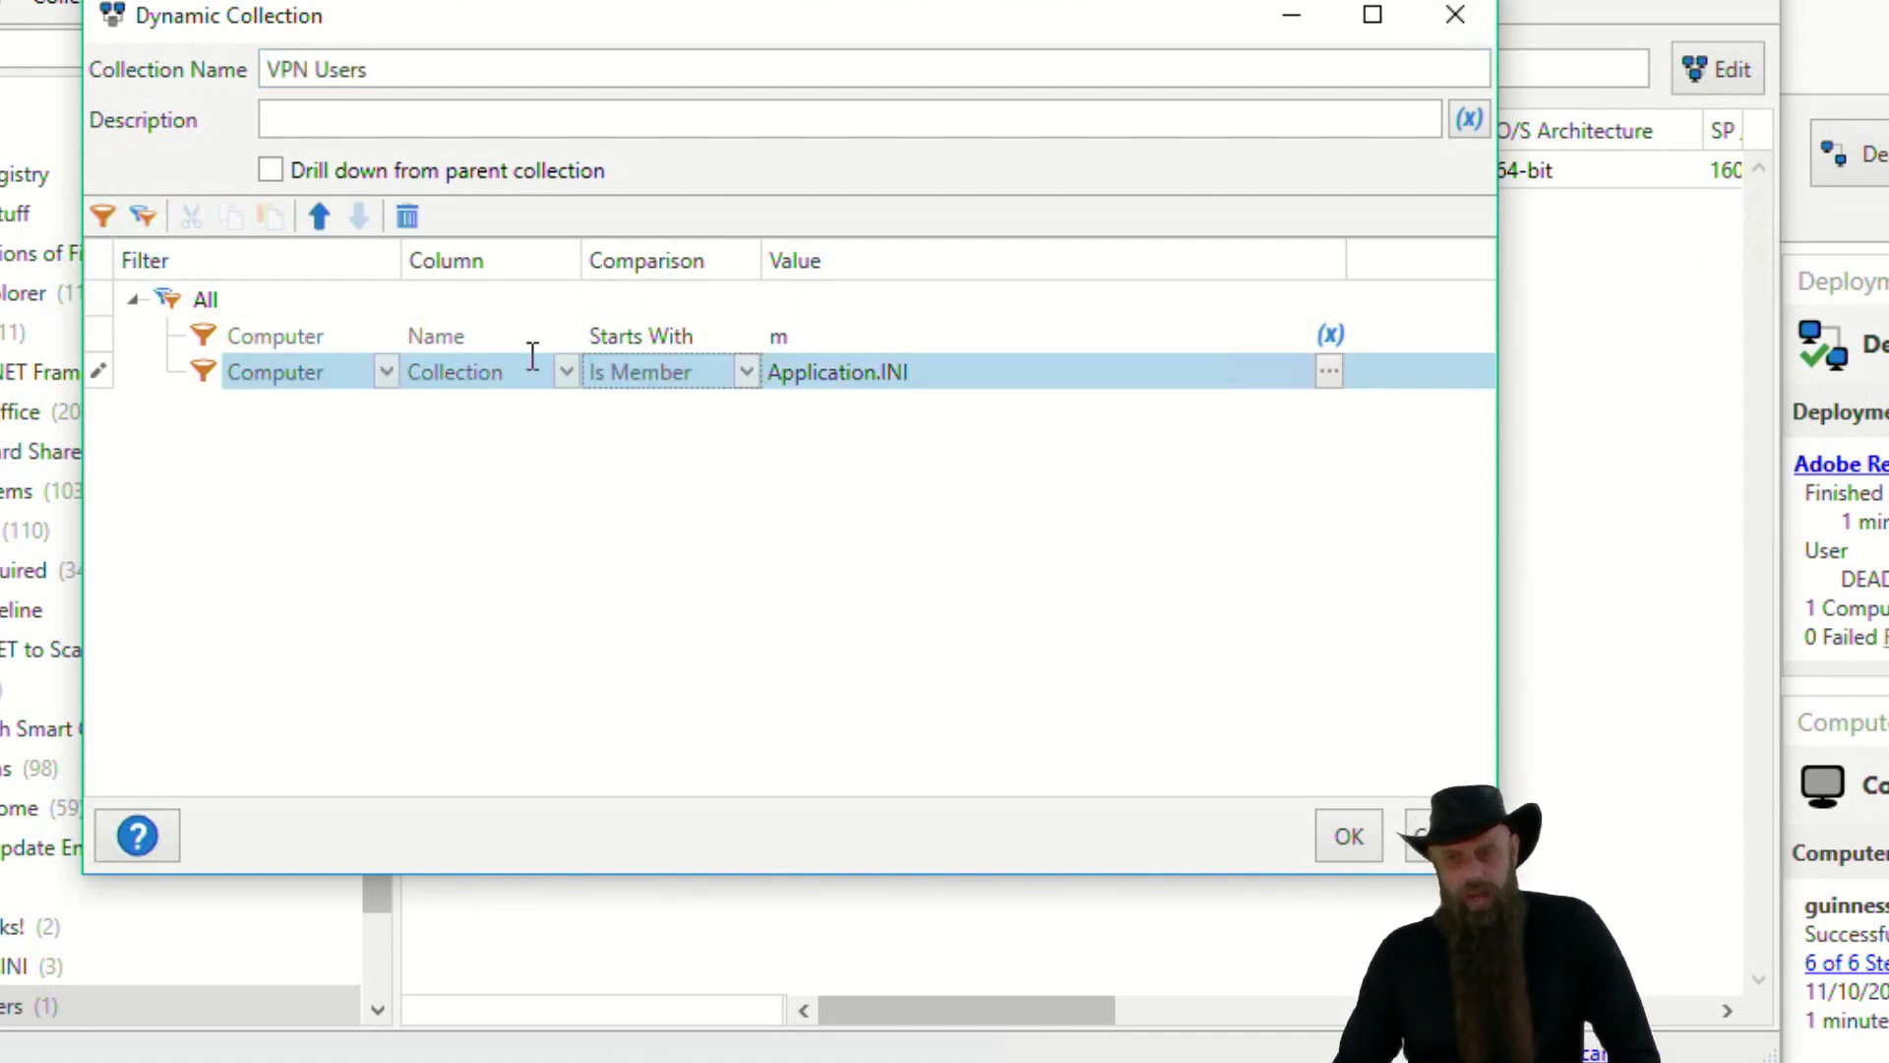
{"action": "left_click", "coordinate": [169, 303]}
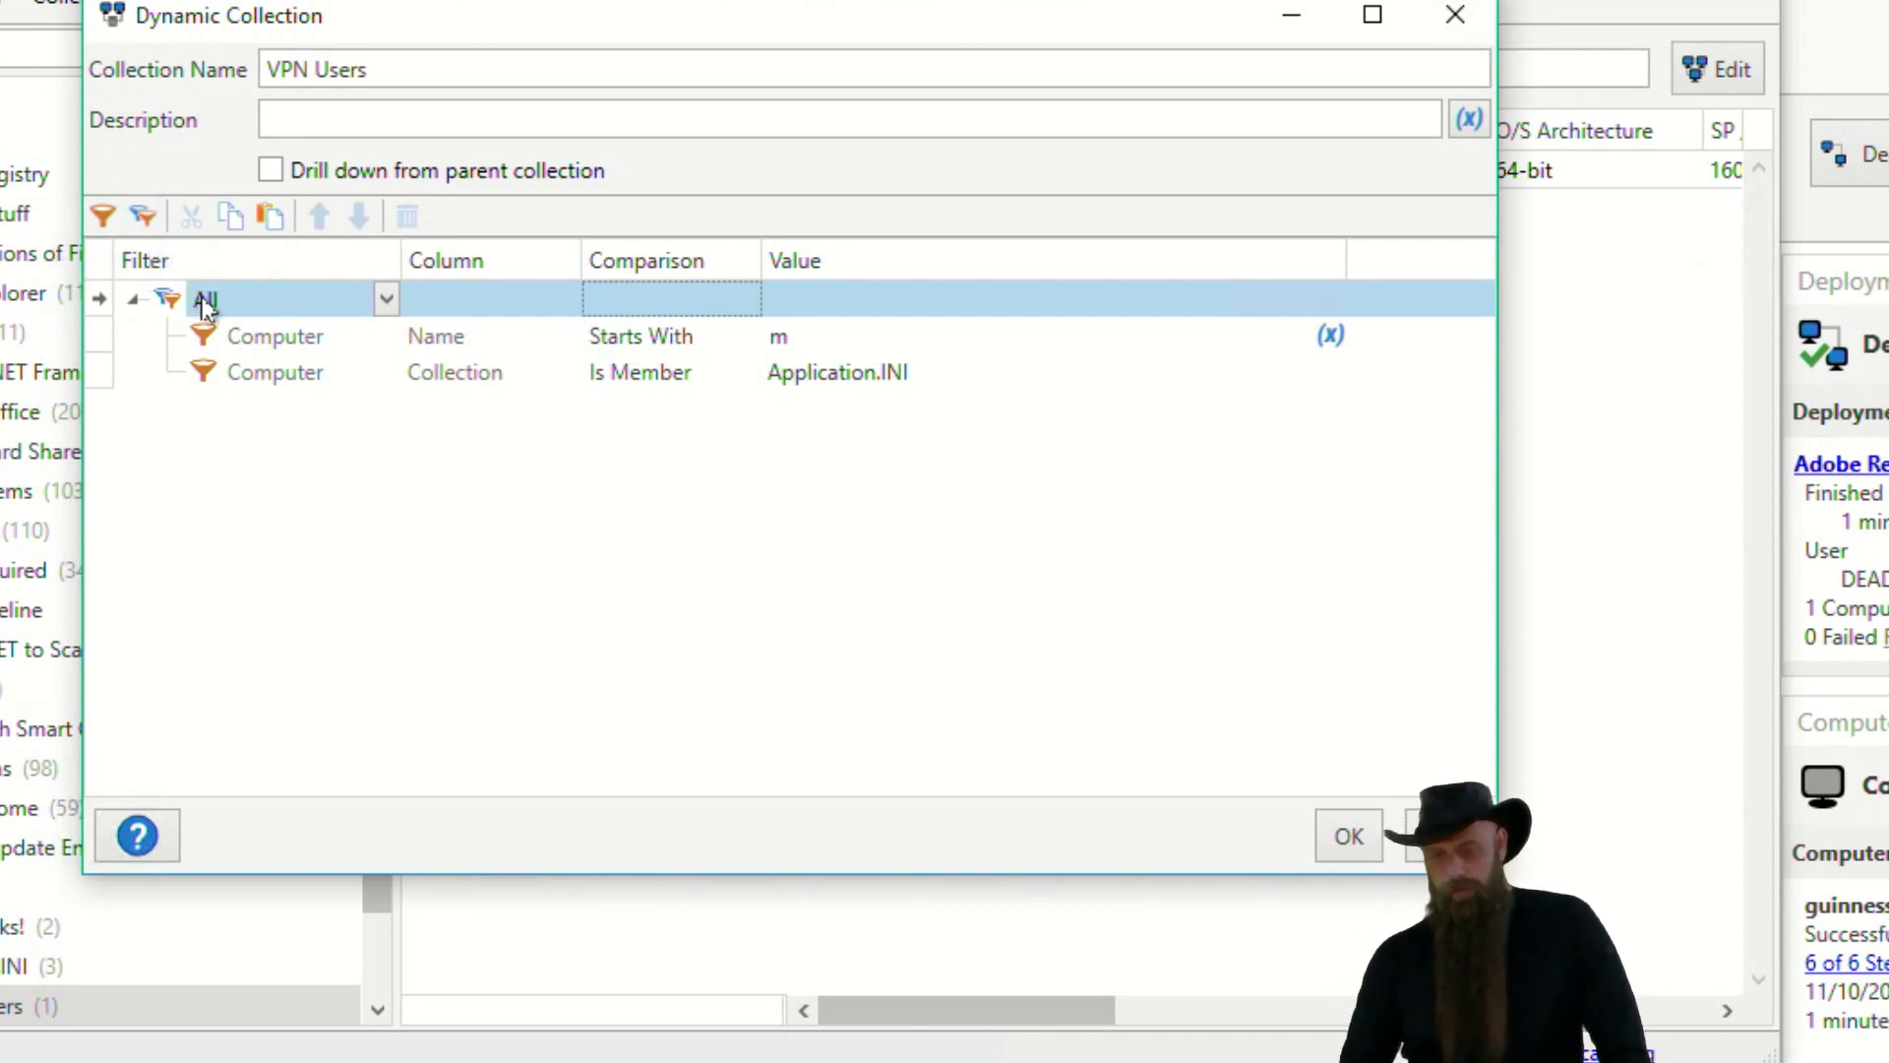
{"action": "left_click", "coordinate": [386, 301]}
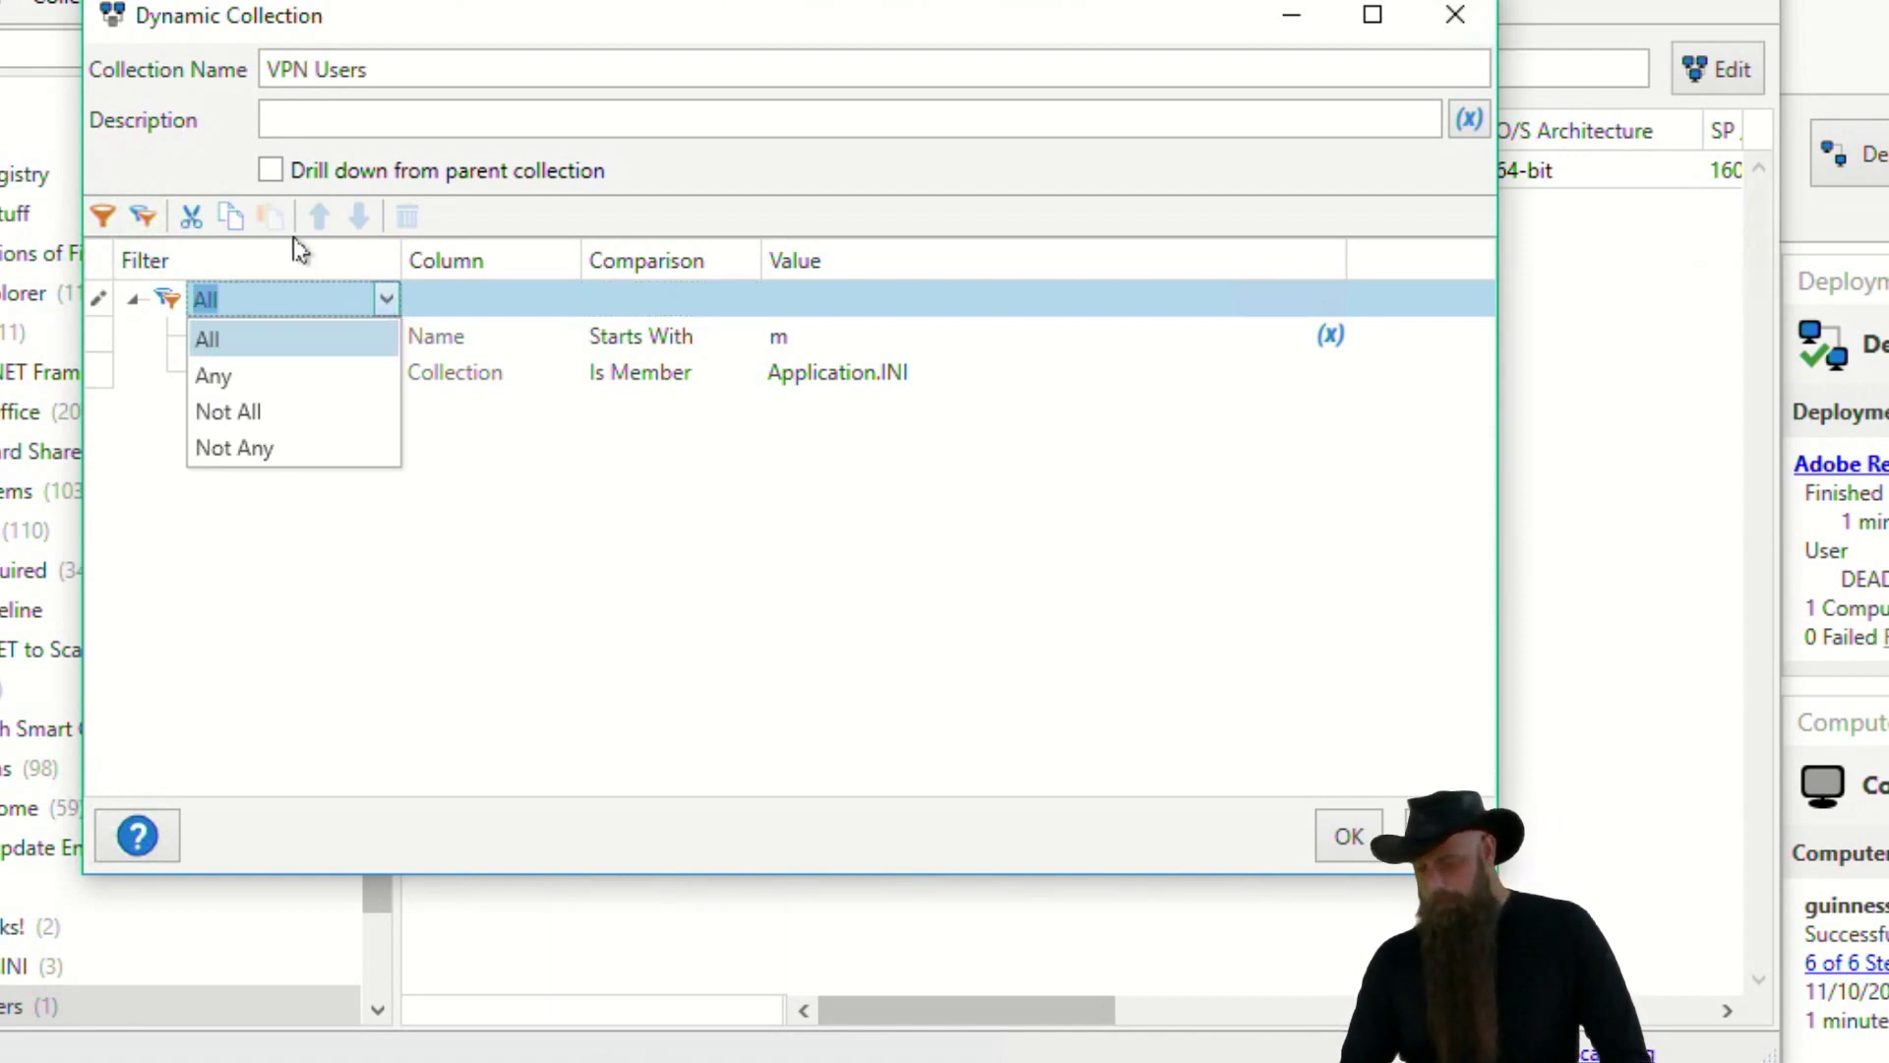
{"action": "left_click", "coordinate": [186, 160]}
{"action": "left_click", "coordinate": [144, 216]}
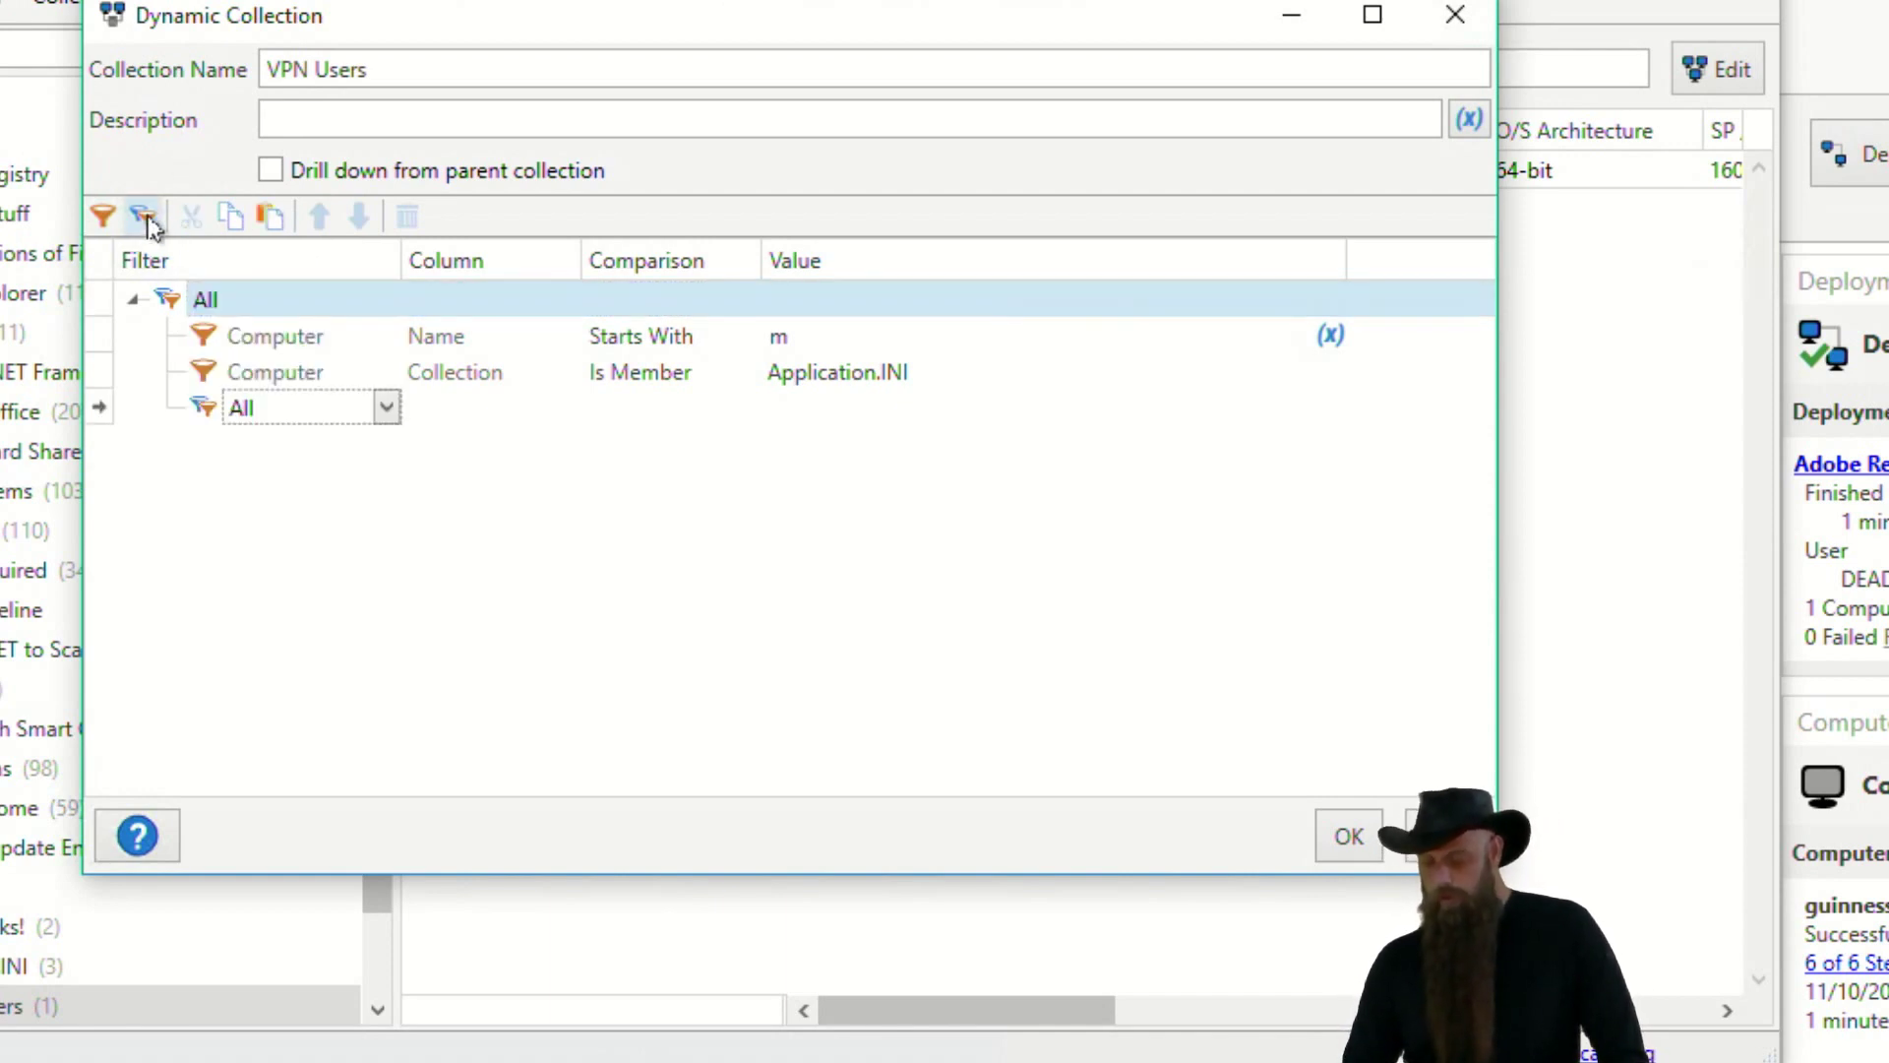
{"action": "left_click", "coordinate": [202, 305]}
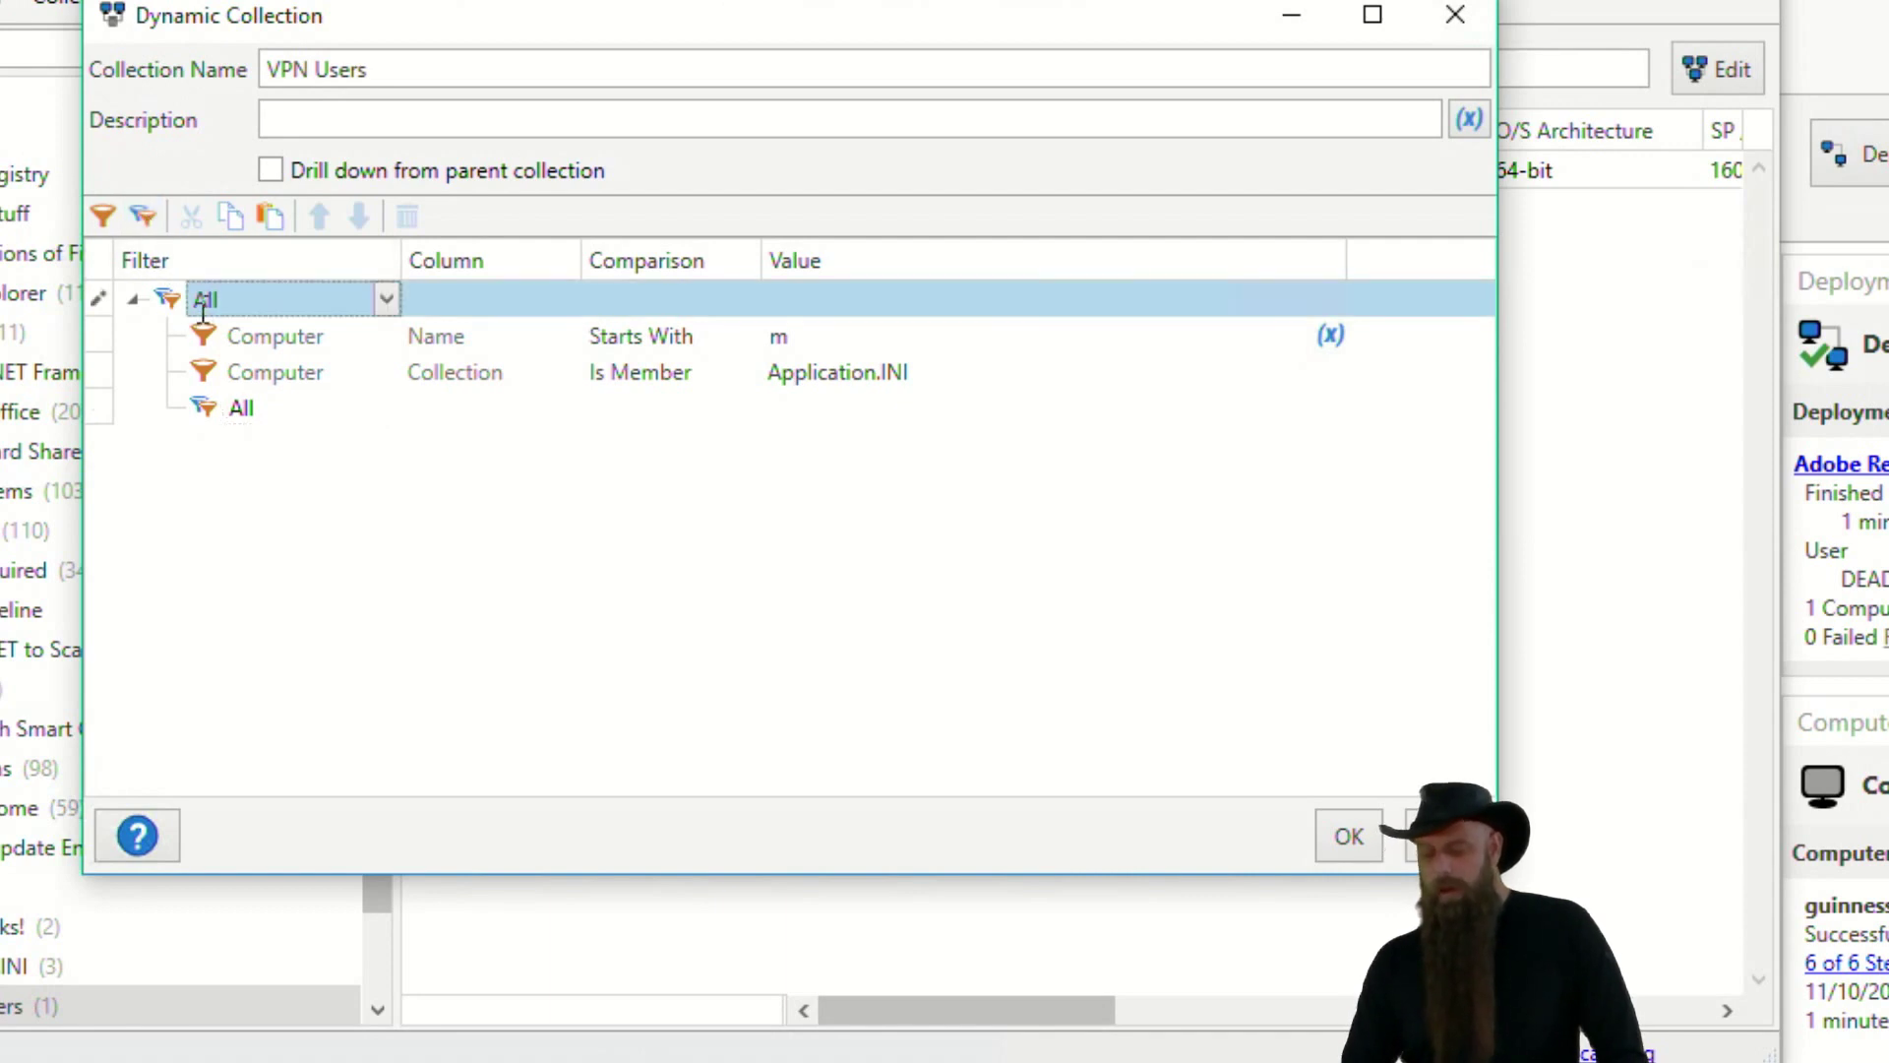
{"action": "left_click", "coordinate": [241, 410]}
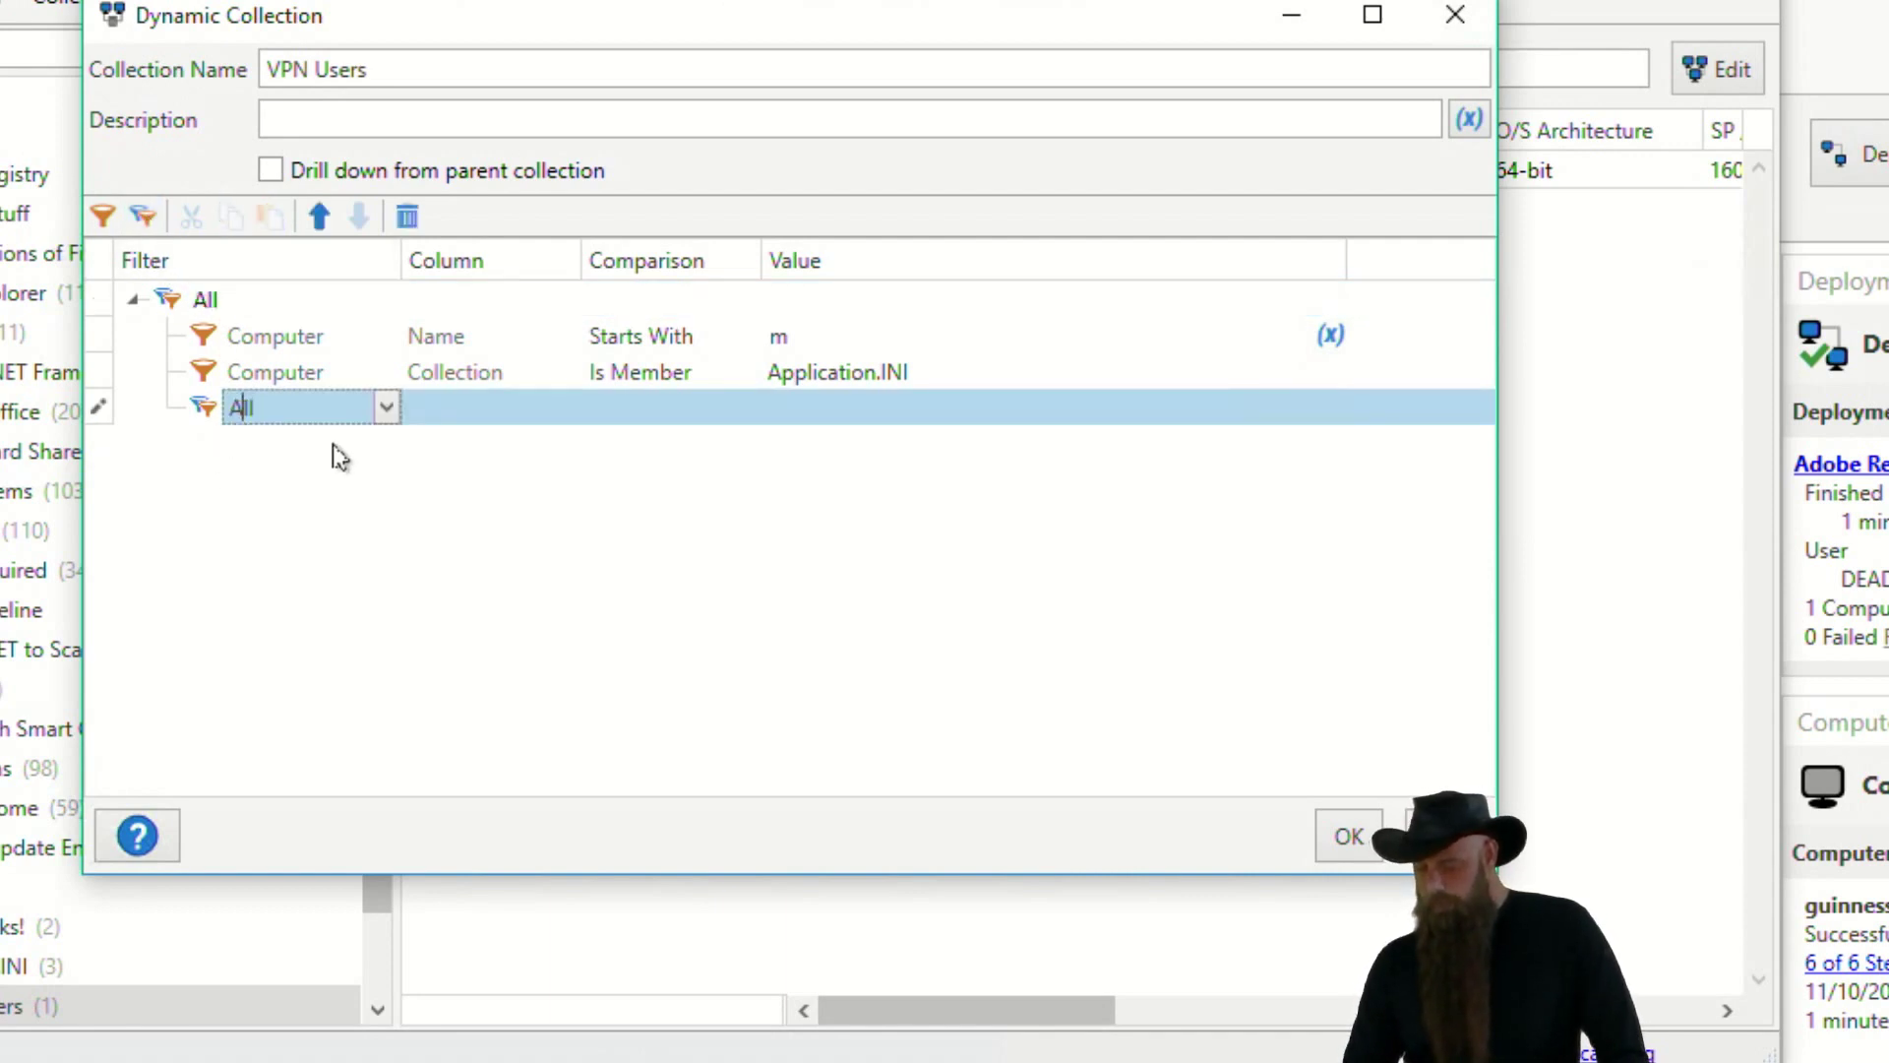
Move the Computer Name Starts With m filter down into the nested All group.
{"action": "left_click", "coordinate": [322, 337]}
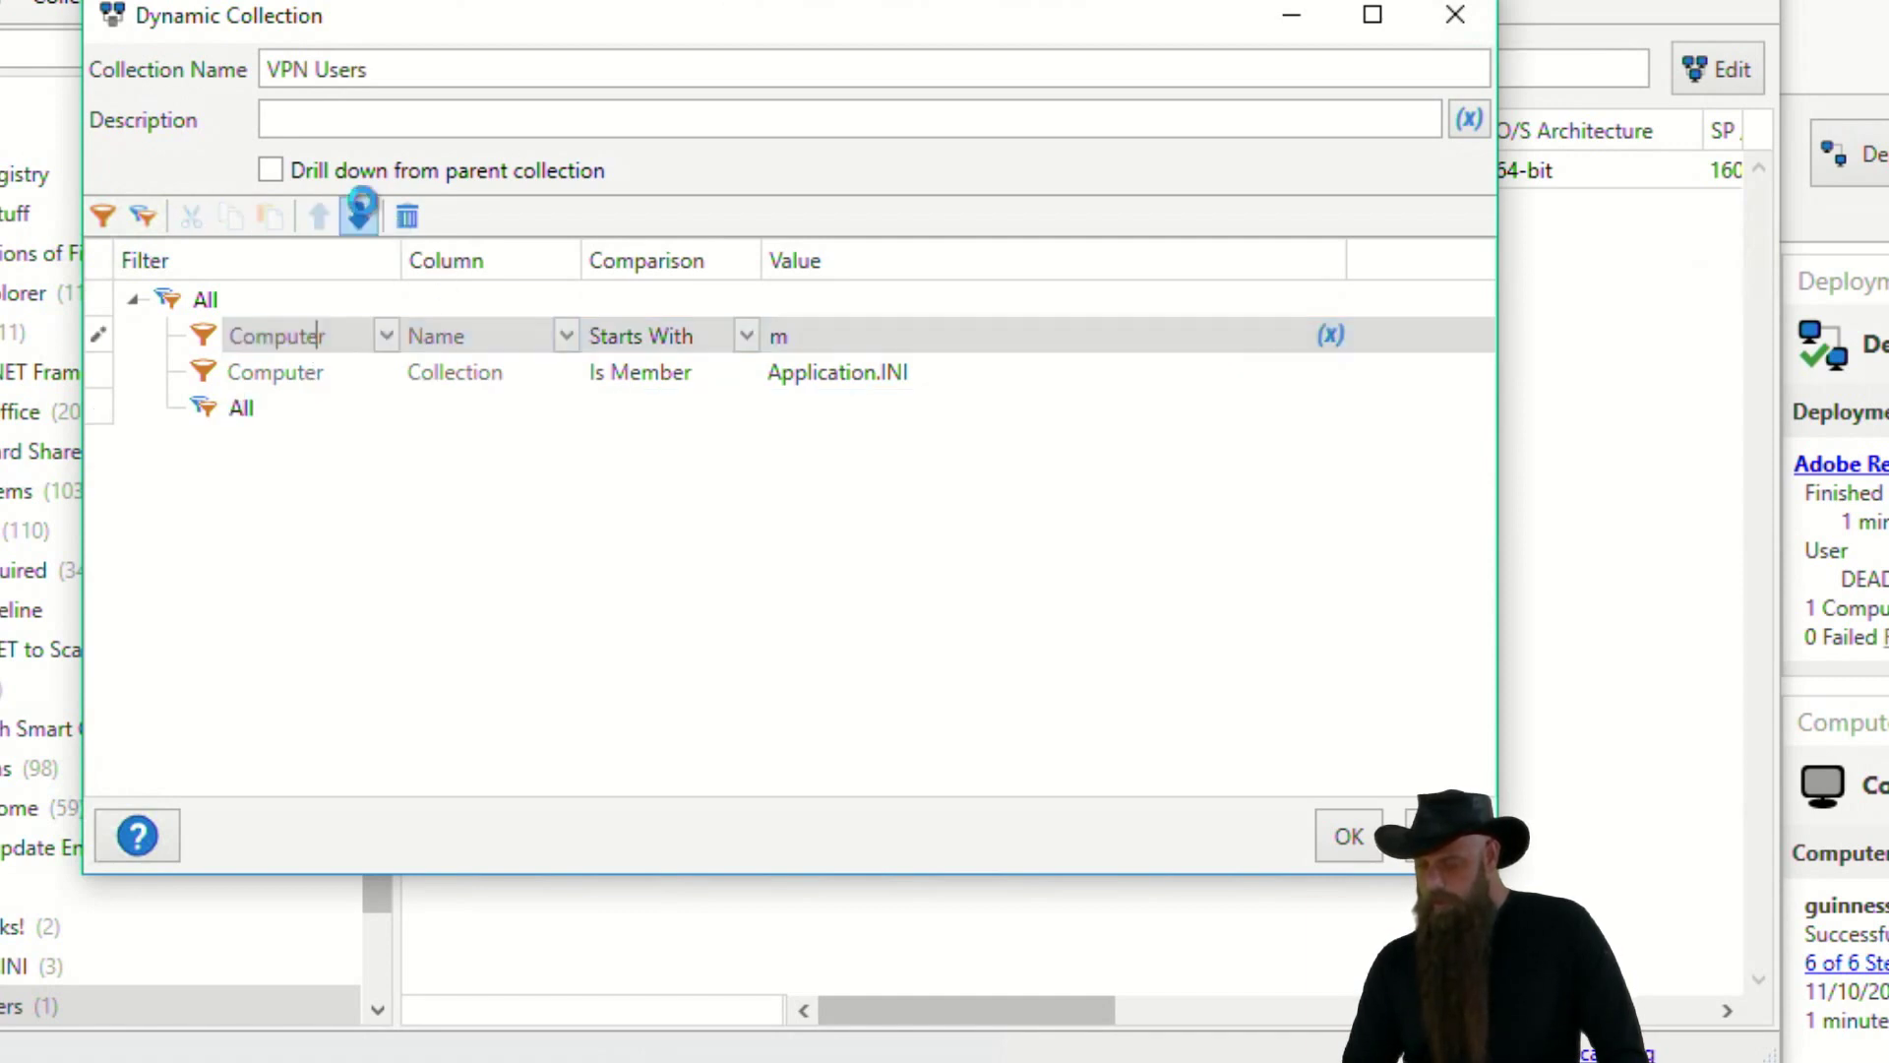
{"action": "left_click", "coordinate": [359, 214]}
{"action": "left_click", "coordinate": [360, 214]}
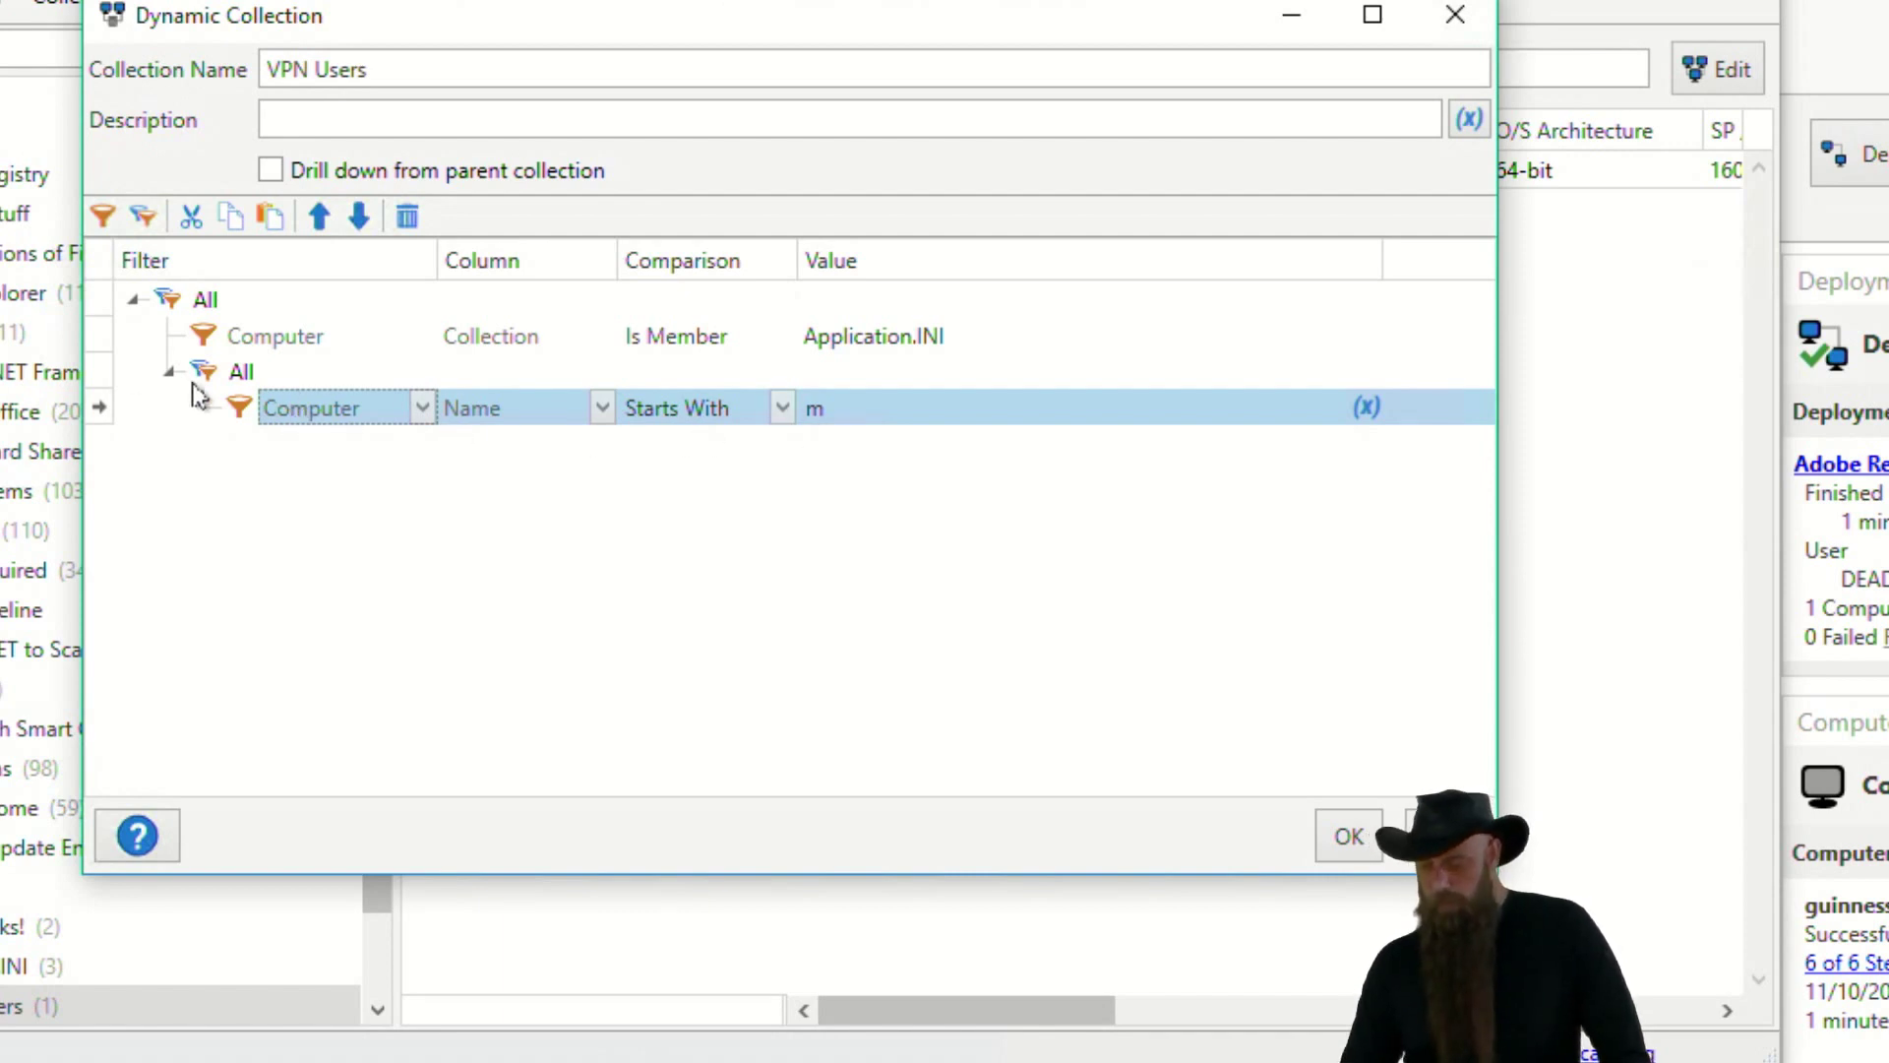
Add a second nested All group under the top-level group and move the Application.INI collection filter into it.
{"action": "left_click", "coordinate": [228, 379]}
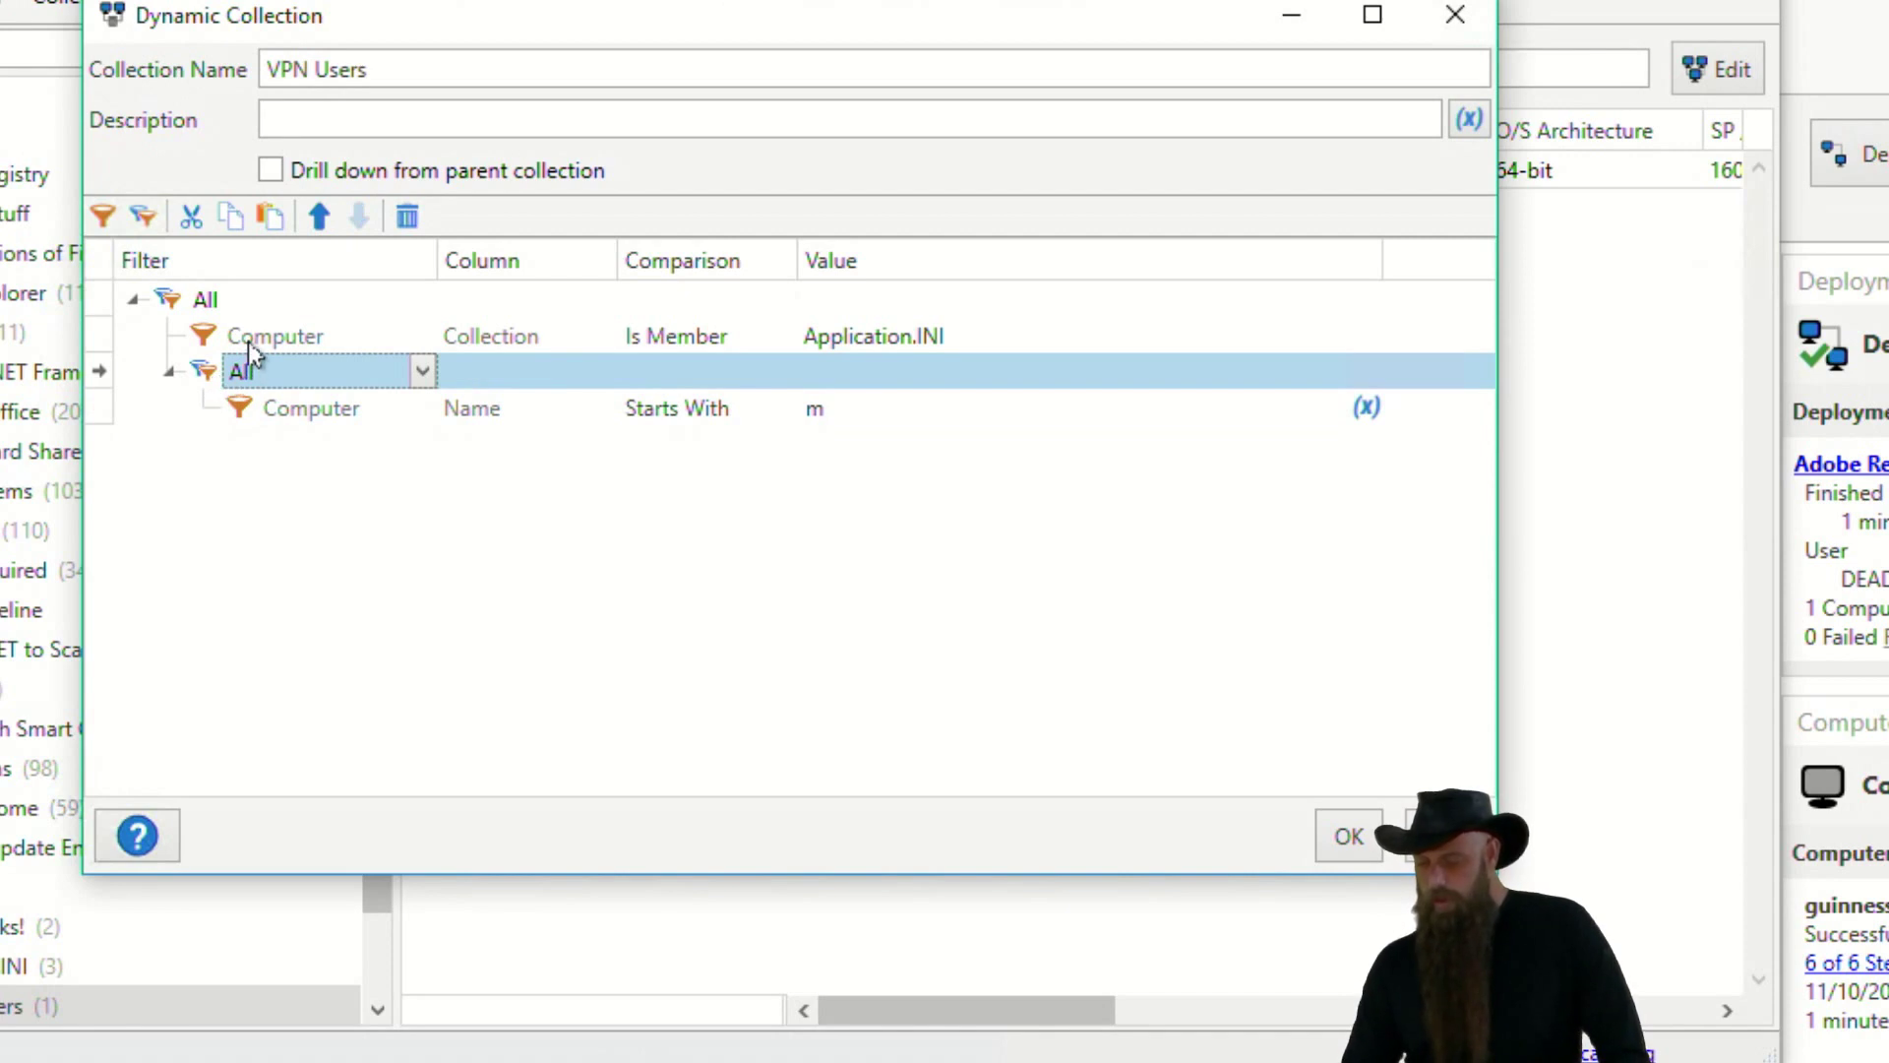
{"action": "left_click", "coordinate": [248, 336]}
{"action": "left_click", "coordinate": [167, 301]}
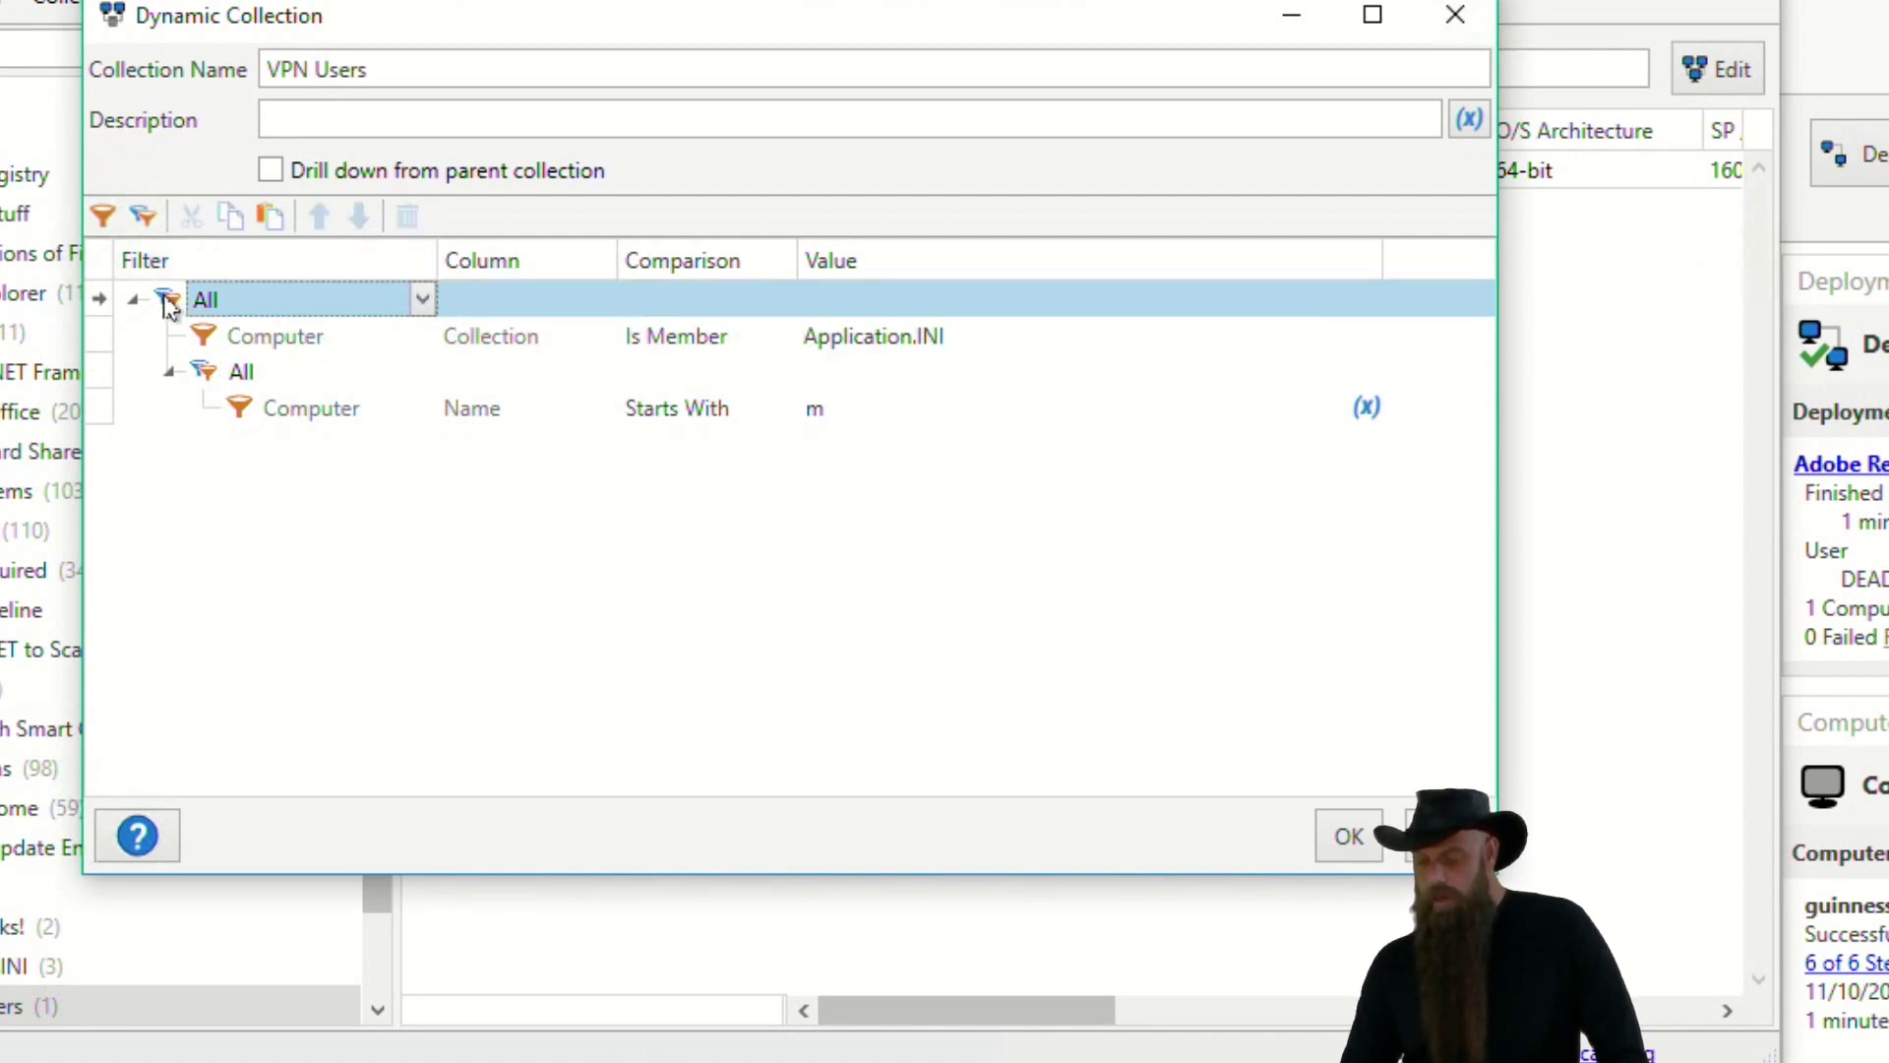
{"action": "left_click", "coordinate": [143, 216]}
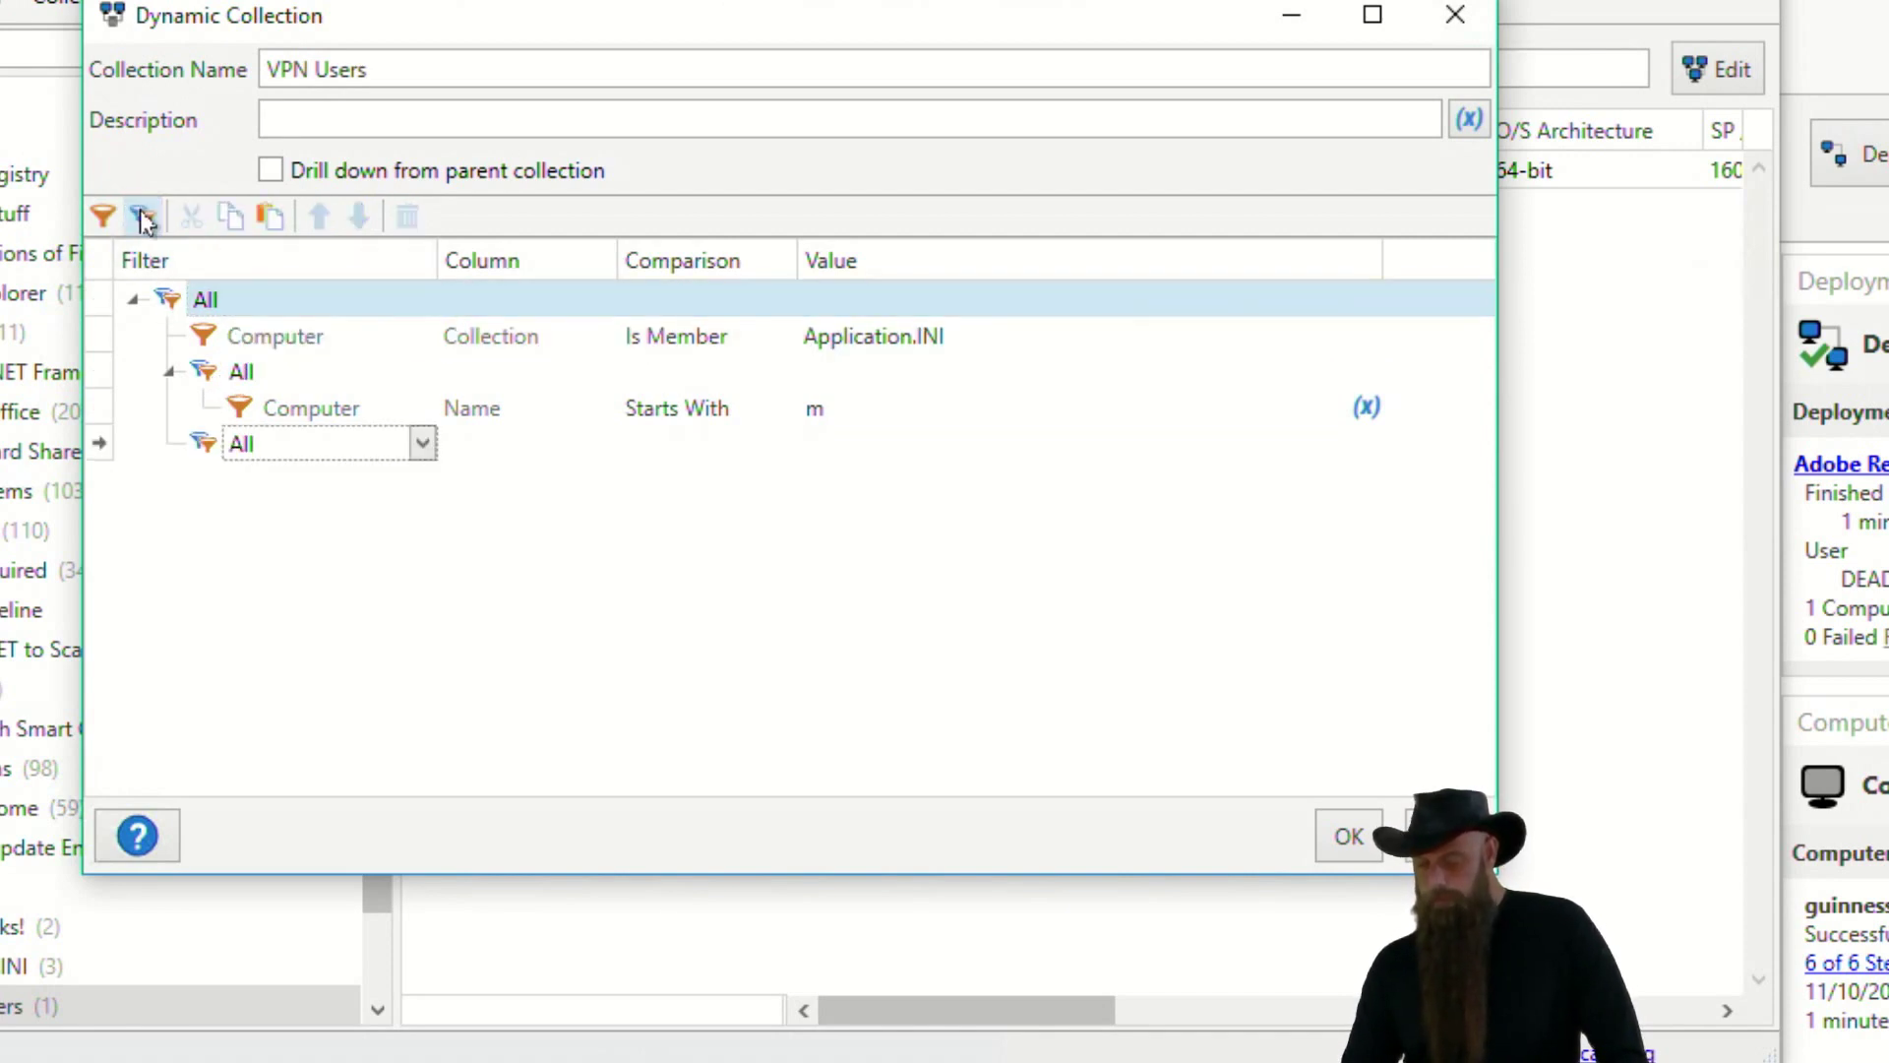
{"action": "left_click", "coordinate": [299, 339]}
{"action": "left_click", "coordinate": [360, 216]}
{"action": "left_click", "coordinate": [359, 217]}
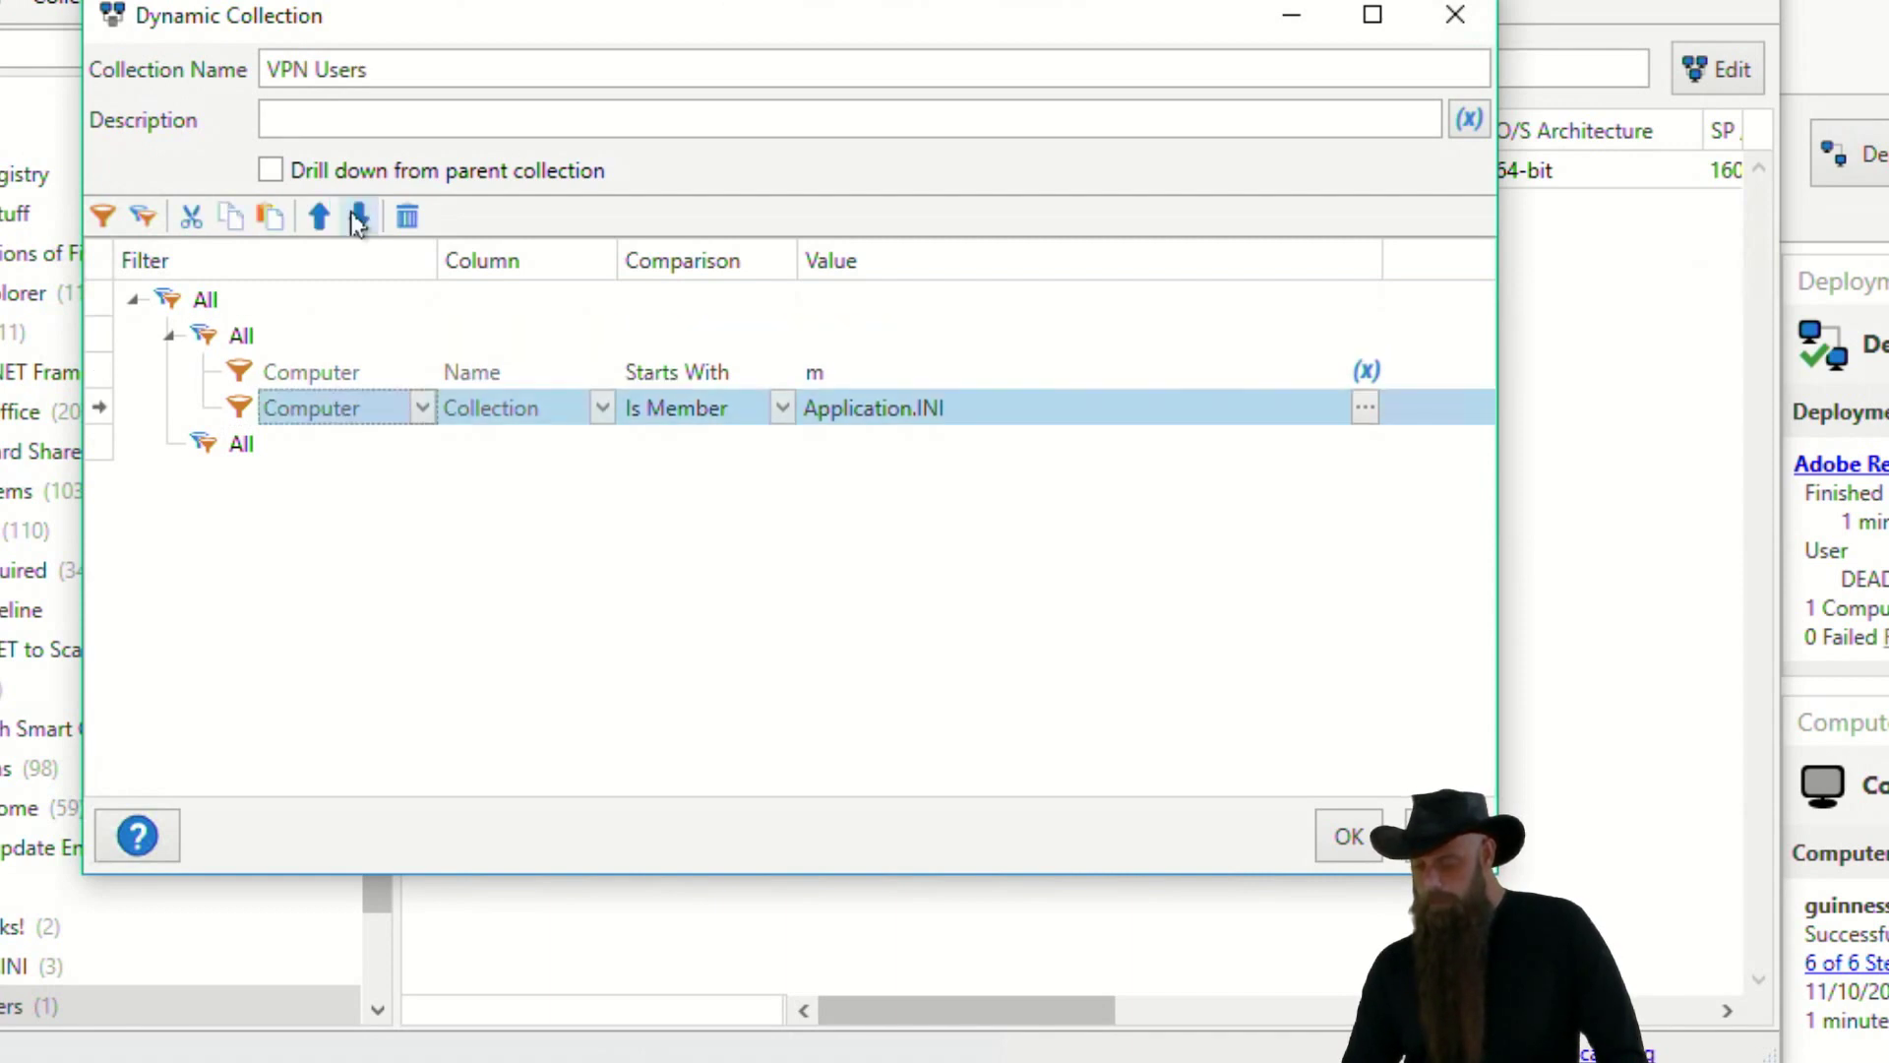
{"action": "left_click", "coordinate": [359, 216]}
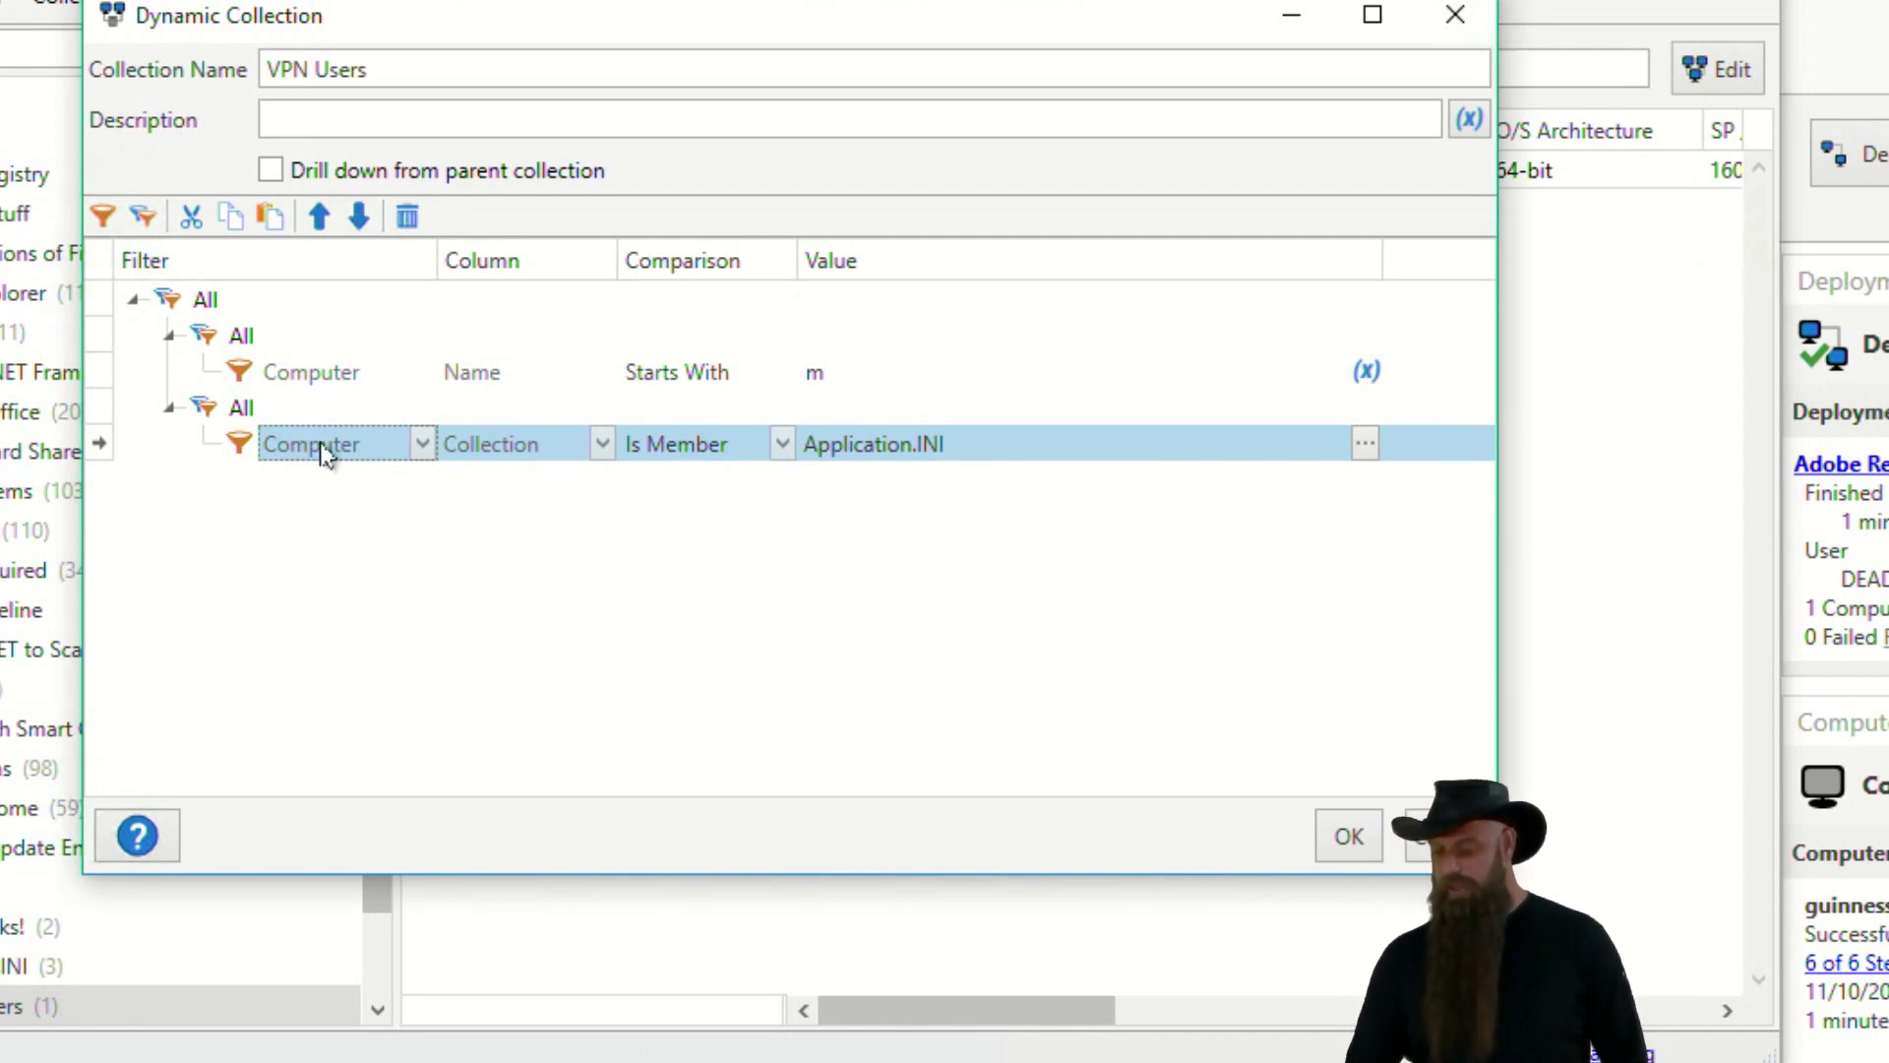
Set the group holding the Application.INI filter to Not Any, save VPN Users, and review its filters without further changes.
{"action": "left_click", "coordinate": [241, 407]}
{"action": "left_click", "coordinate": [422, 408]}
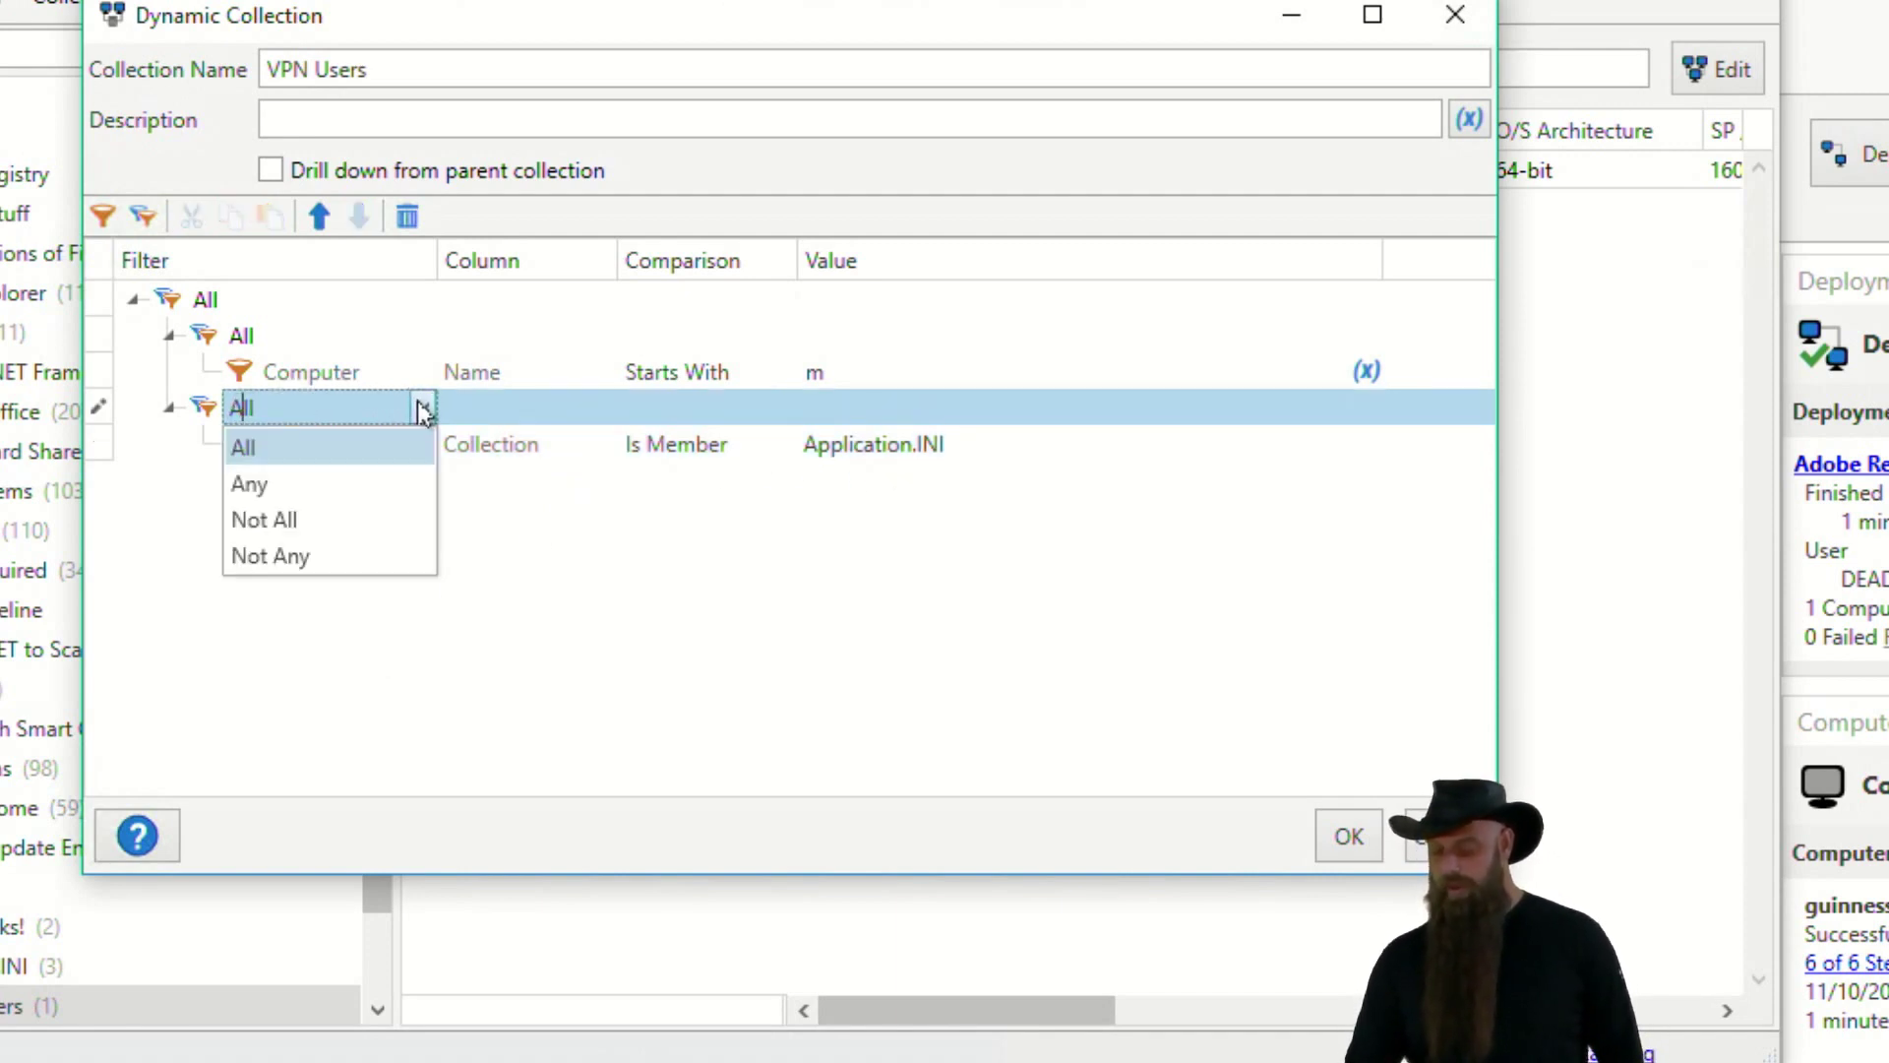
{"action": "left_click", "coordinate": [299, 557]}
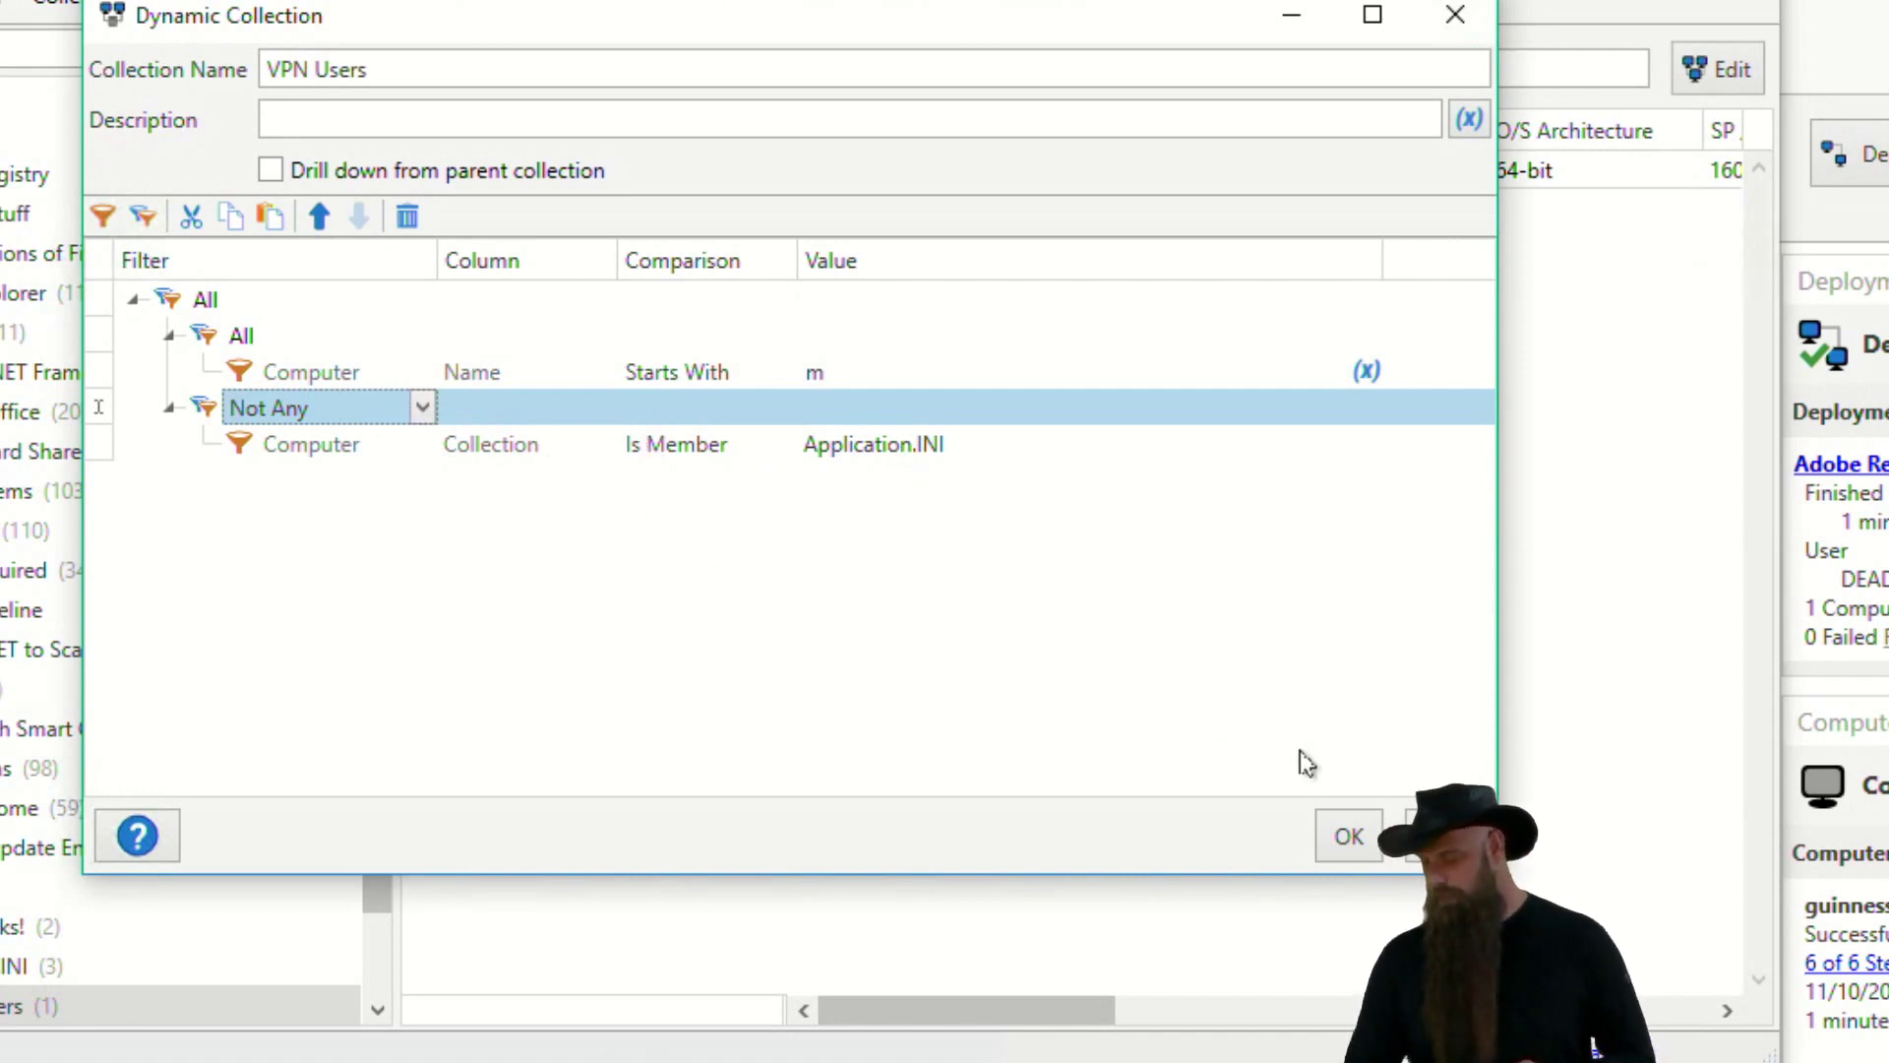
{"action": "left_click", "coordinate": [1351, 837]}
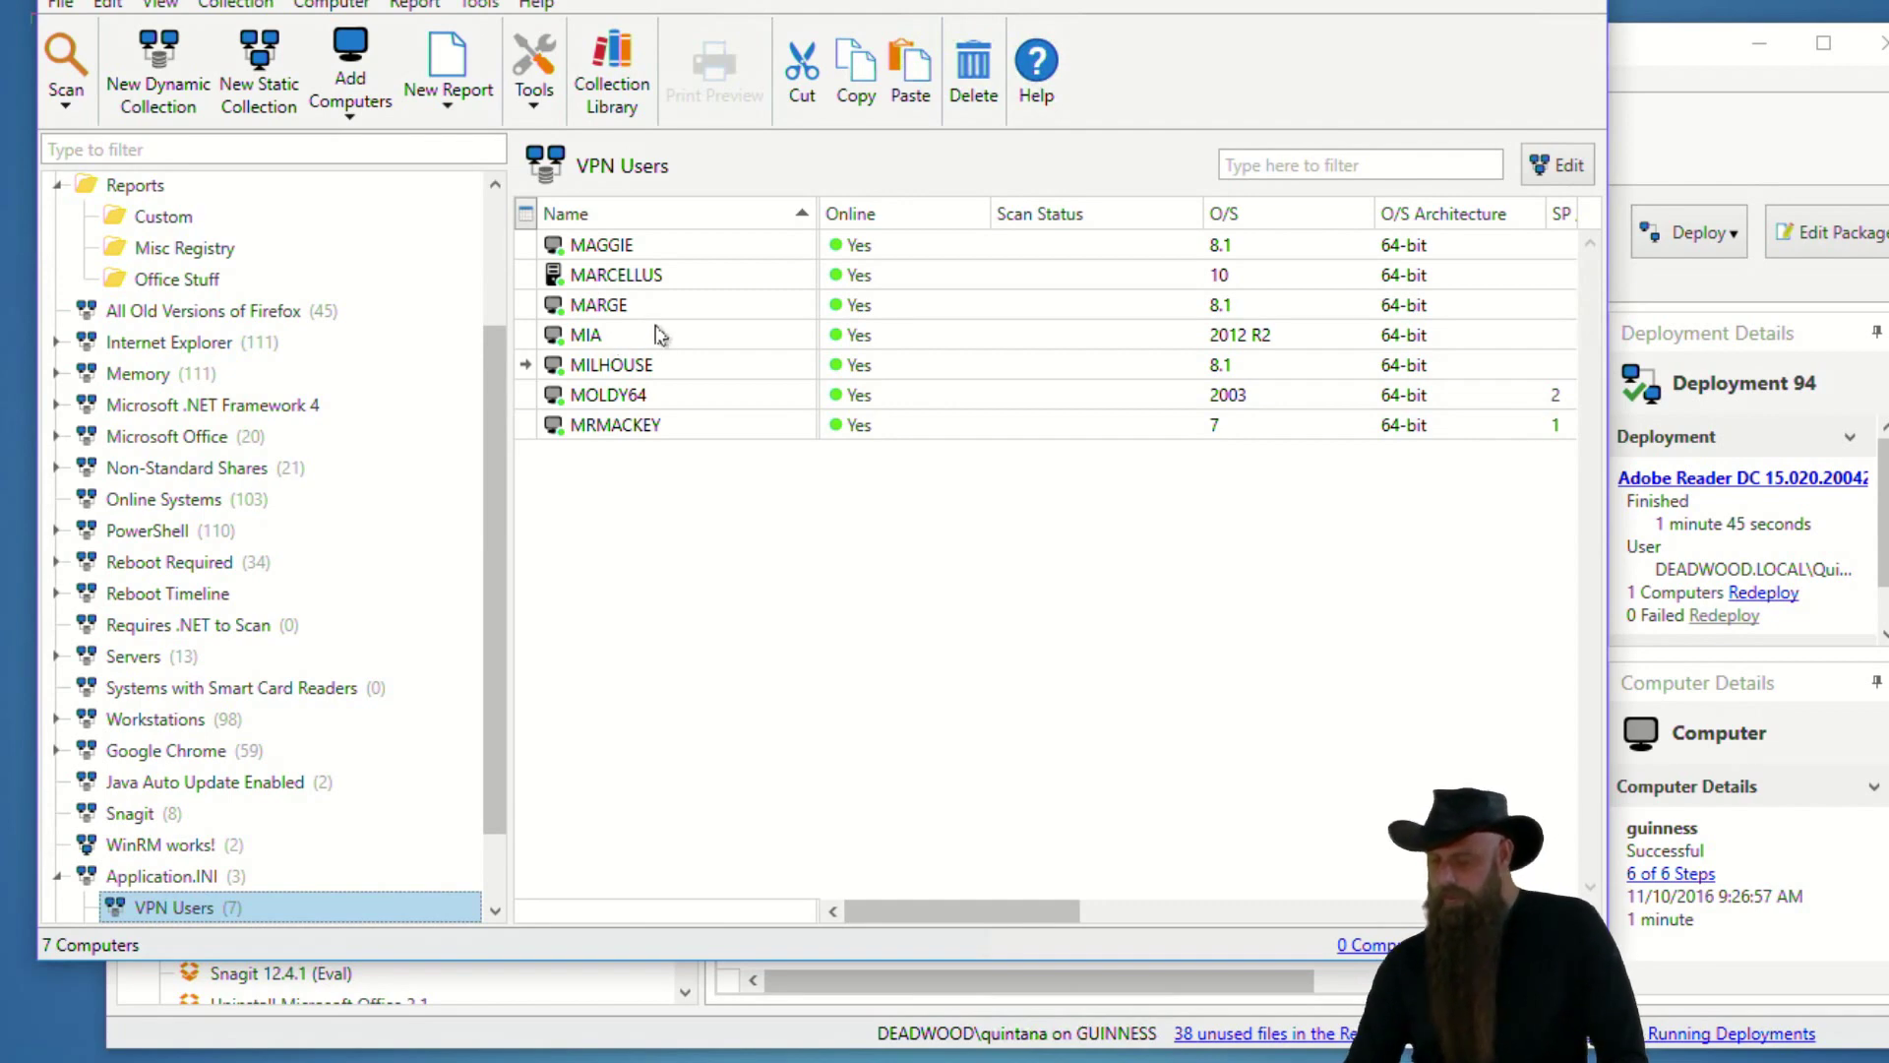
{"action": "double_click", "coordinate": [187, 905]}
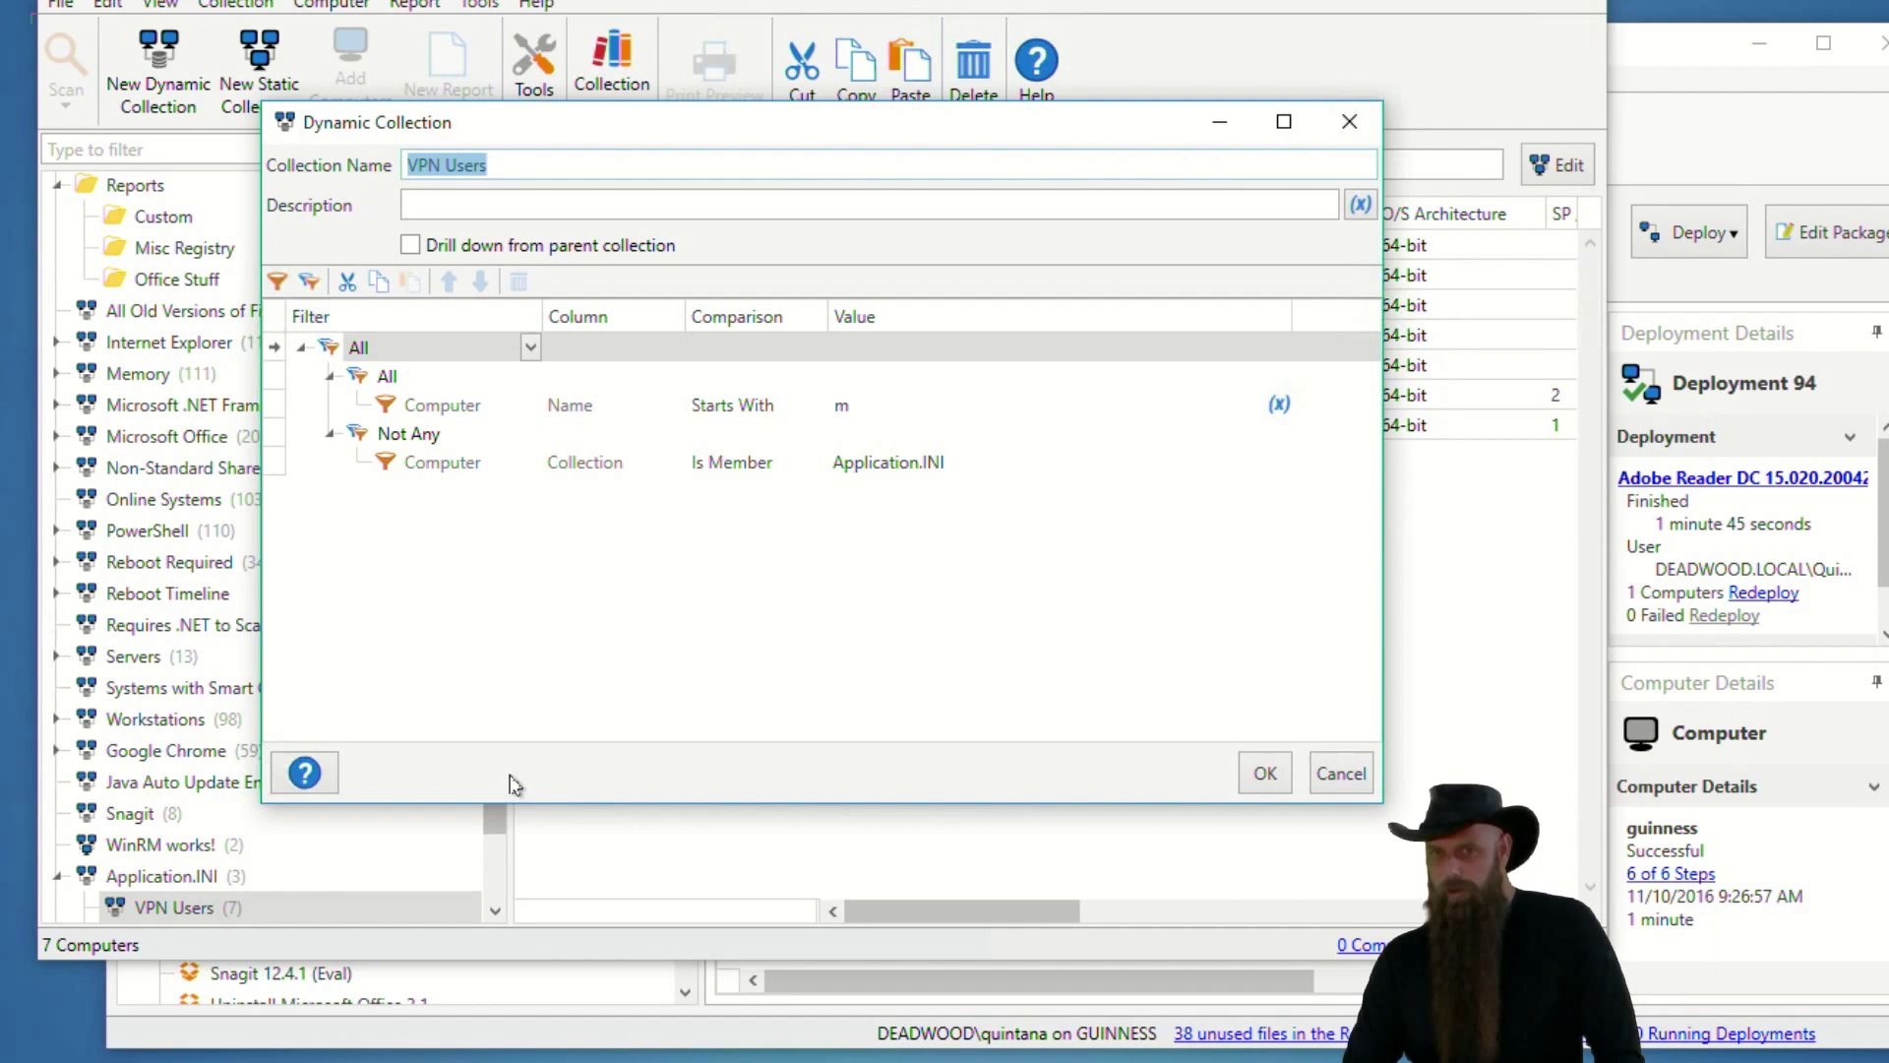
{"action": "left_click", "coordinate": [1334, 776]}
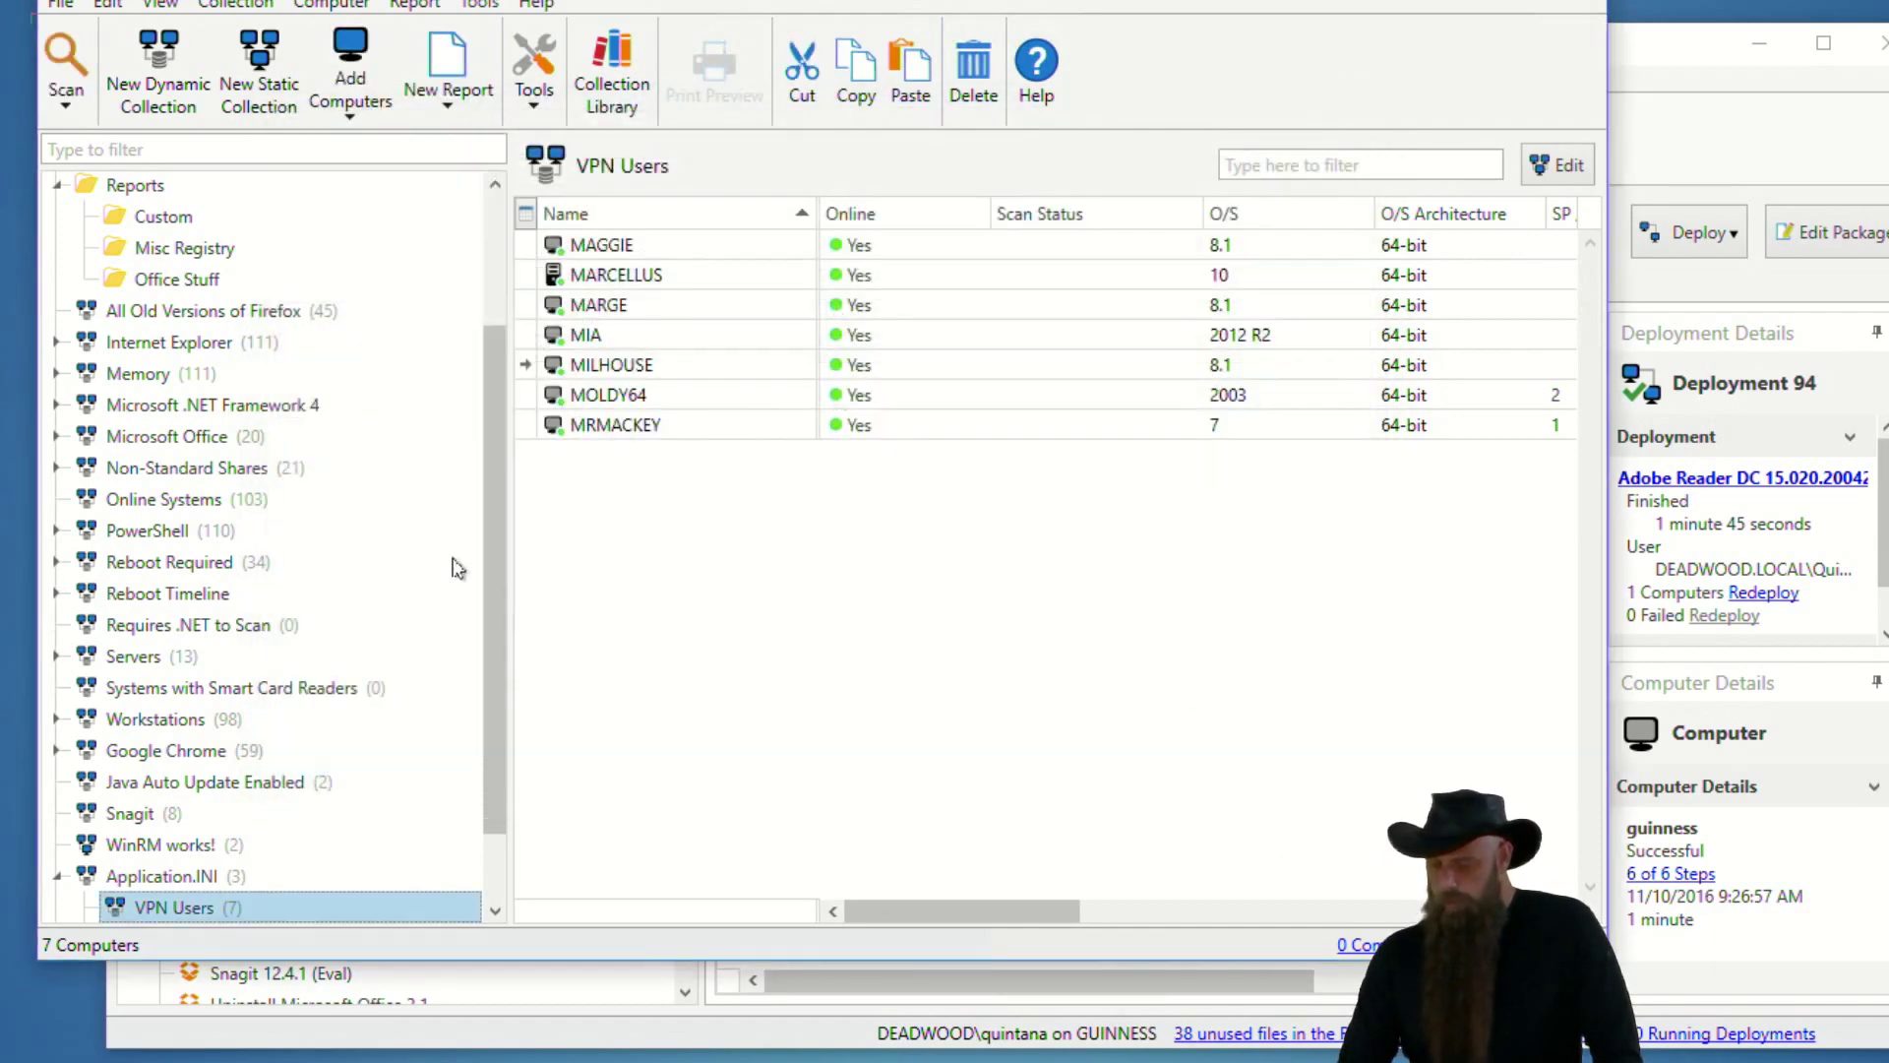
Collapse the Reports folder, then duplicate All Old Versions of Firefox and place the copy directly below the original.
{"action": "scroll", "coordinate": [261, 650], "scroll_direction": "up", "scroll_amount": 3}
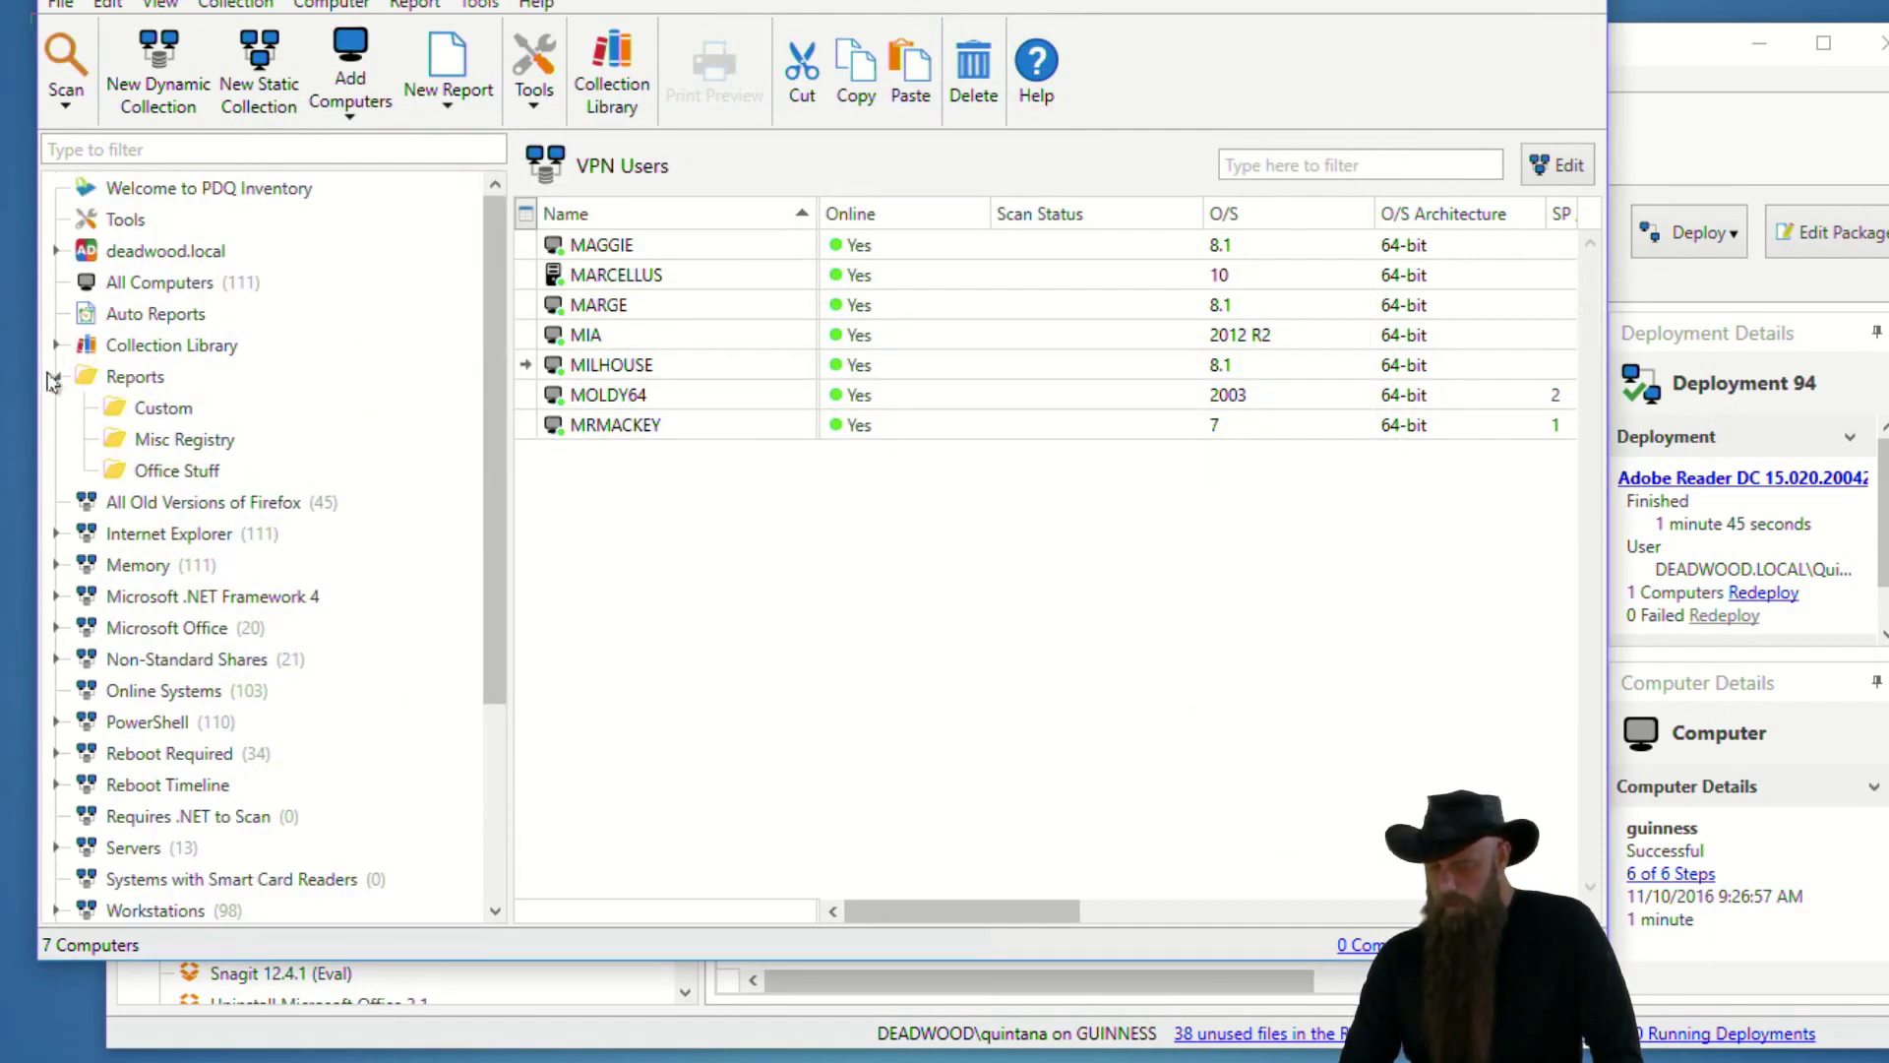
{"action": "left_click", "coordinate": [56, 379]}
{"action": "left_click", "coordinate": [147, 411]}
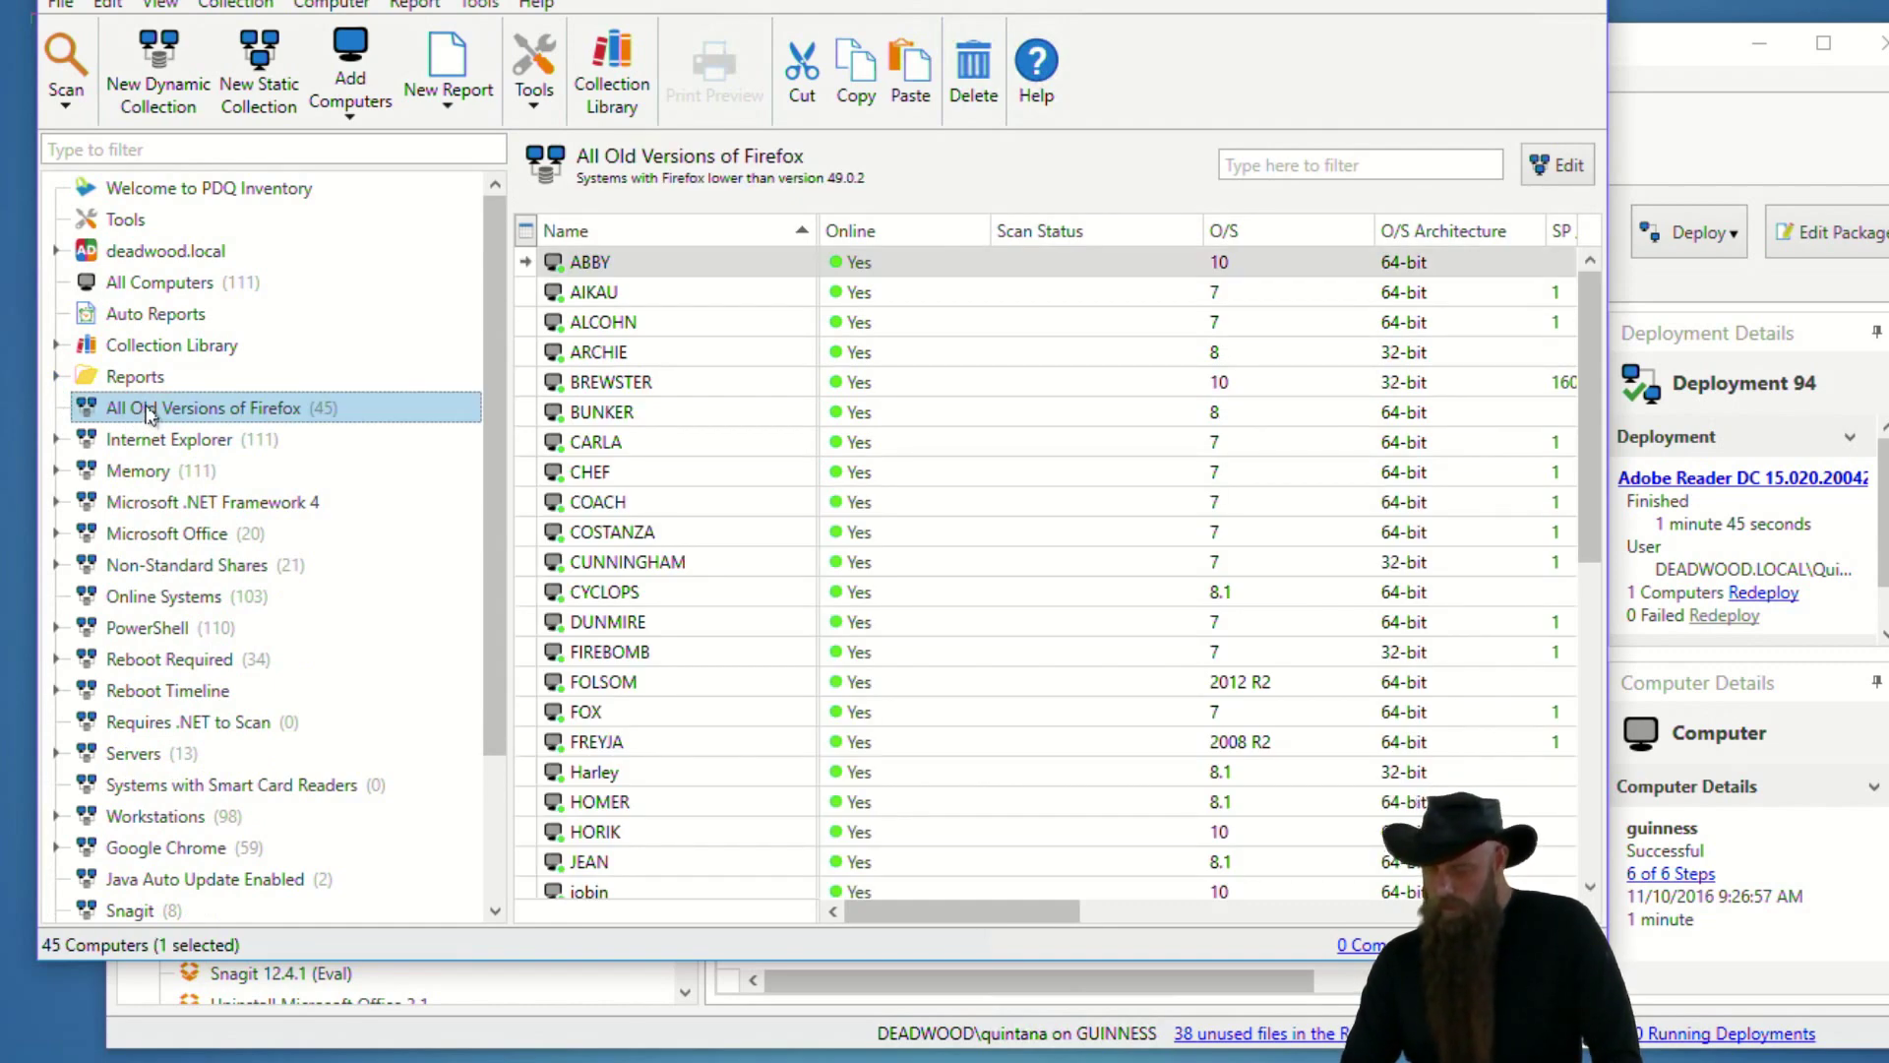
{"action": "right_click", "coordinate": [147, 412]}
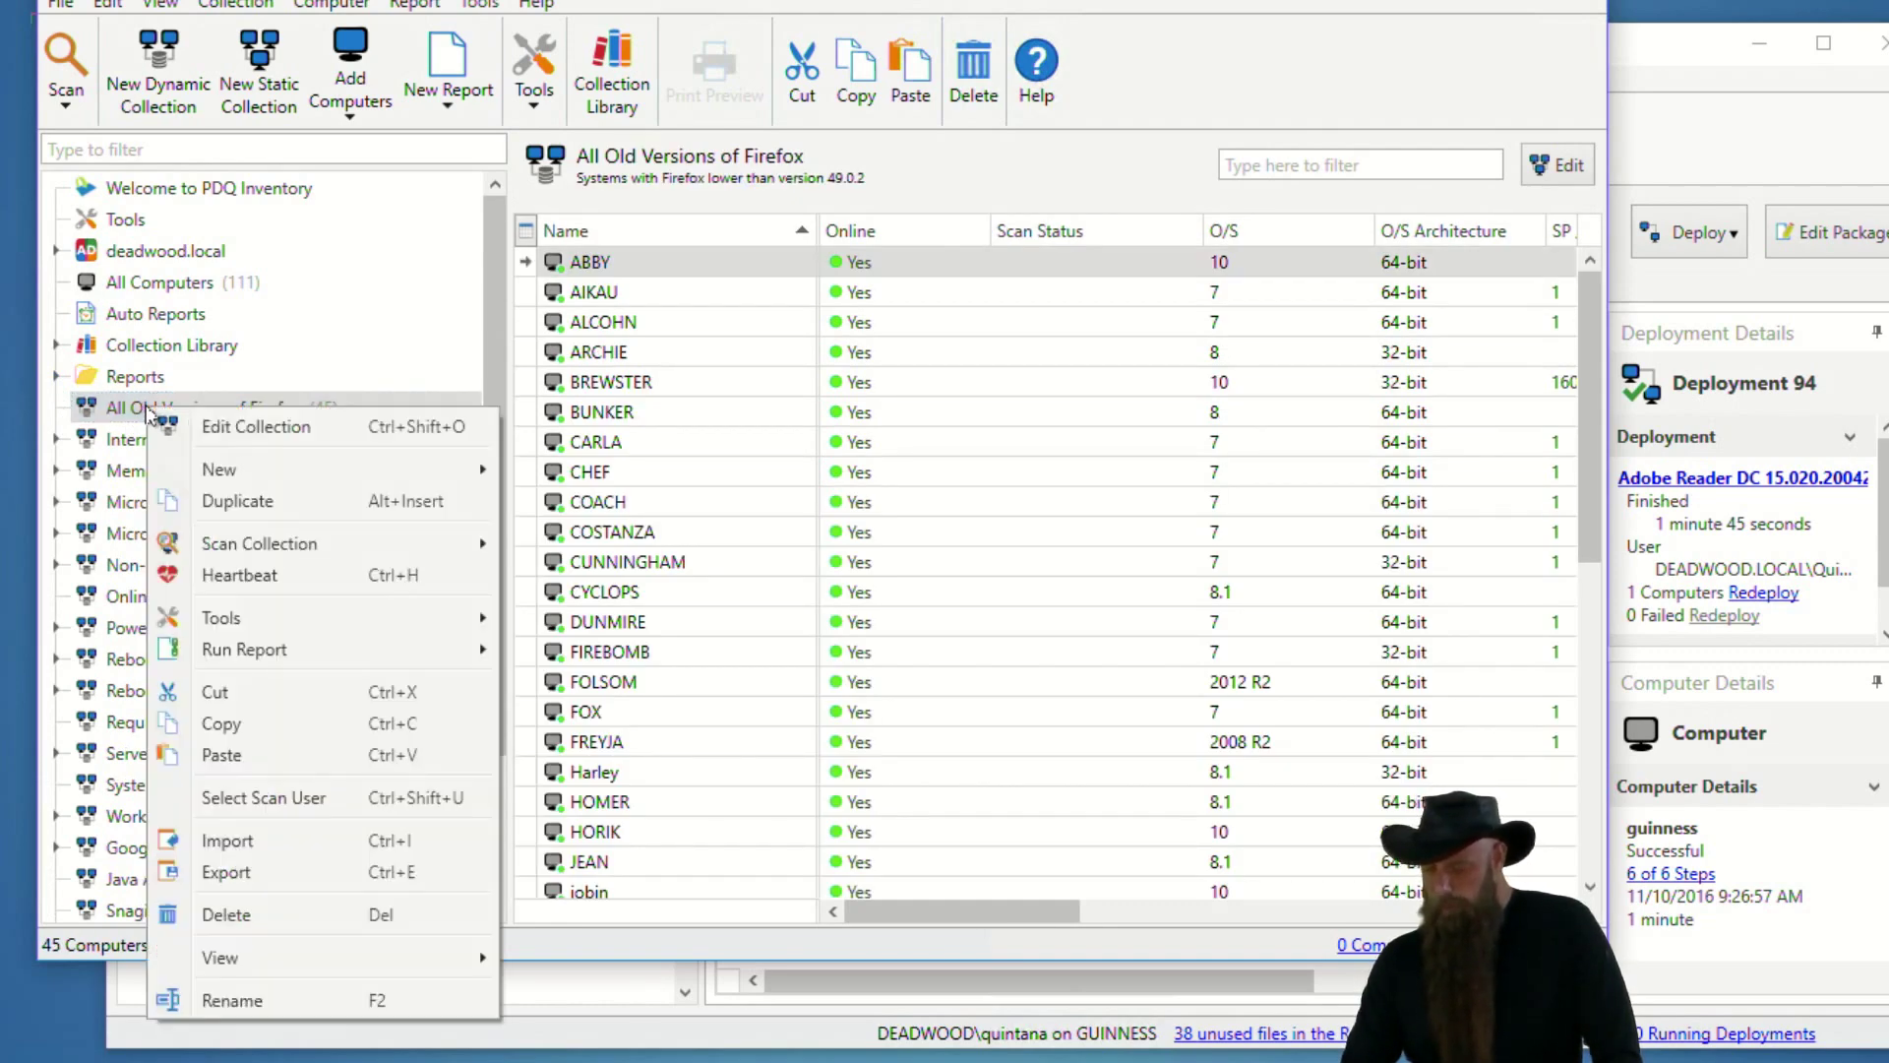
{"action": "left_click", "coordinate": [226, 498]}
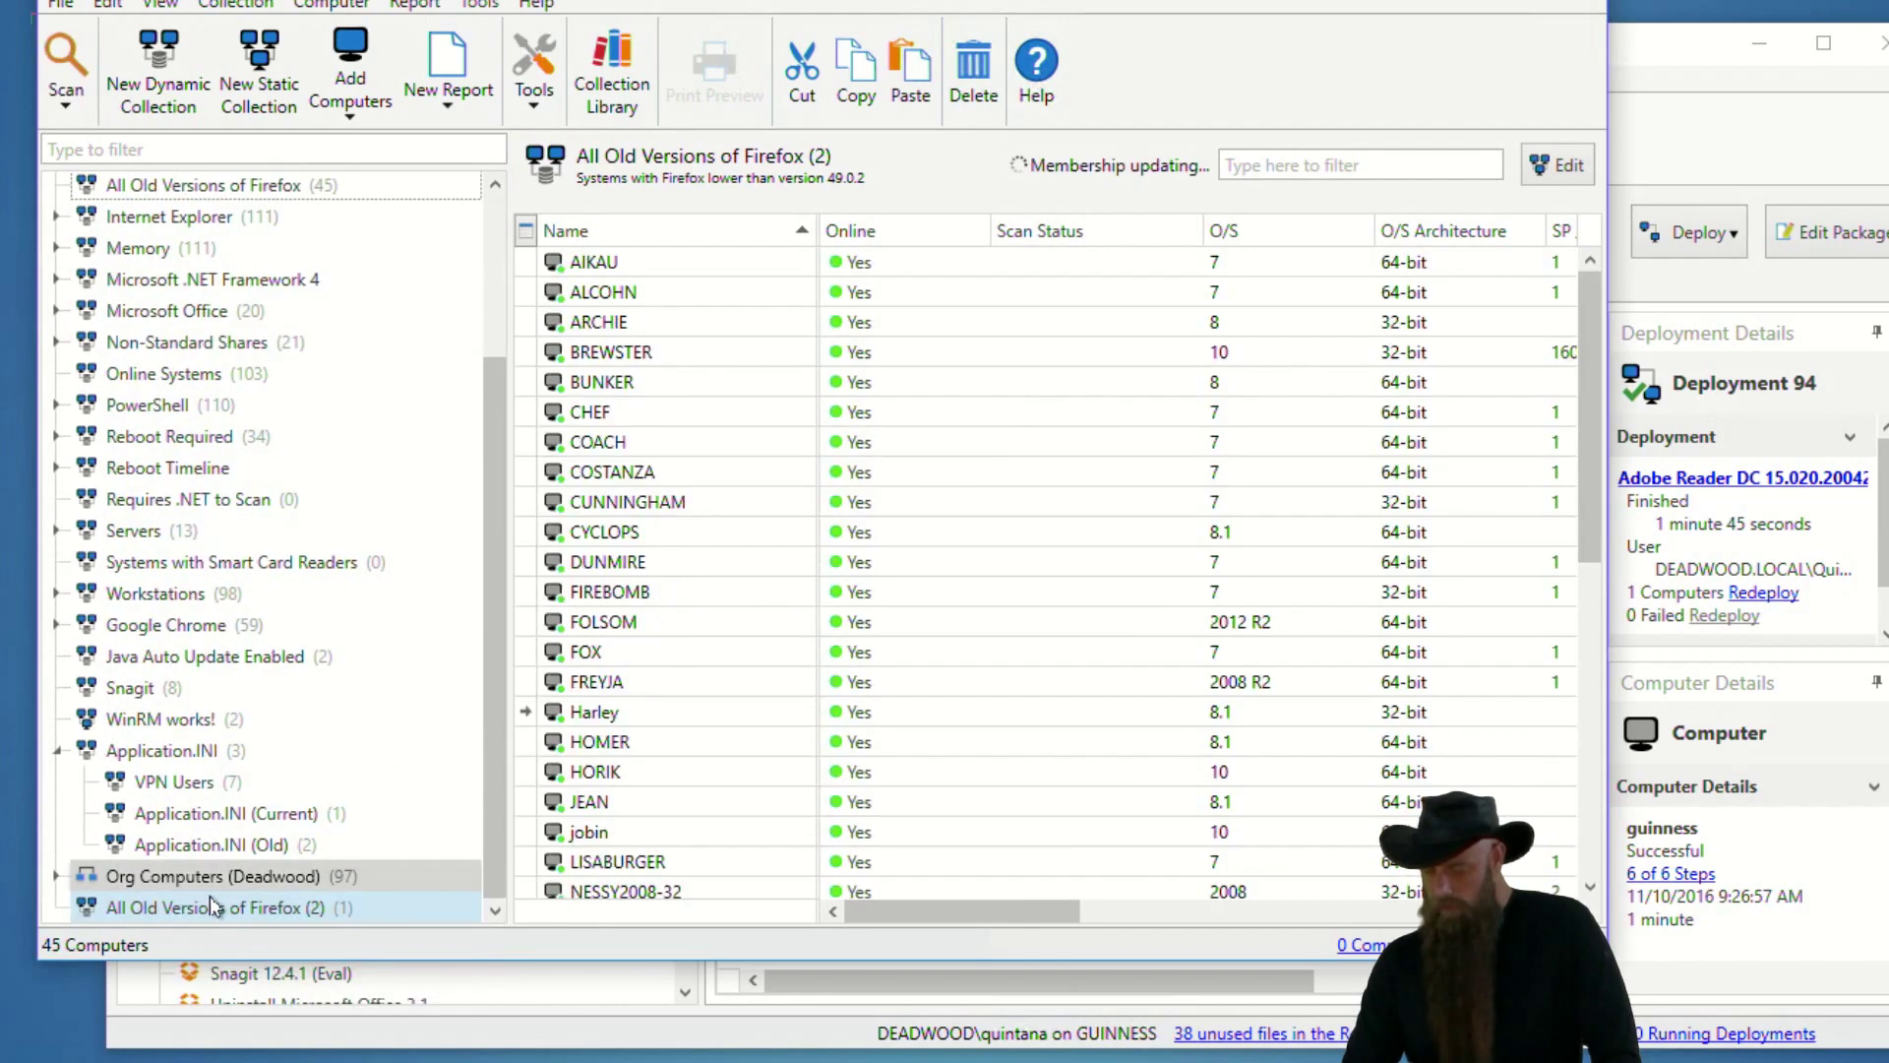
{"action": "left_click_drag", "start_coordinate": [196, 359], "coordinate": [205, 192]}
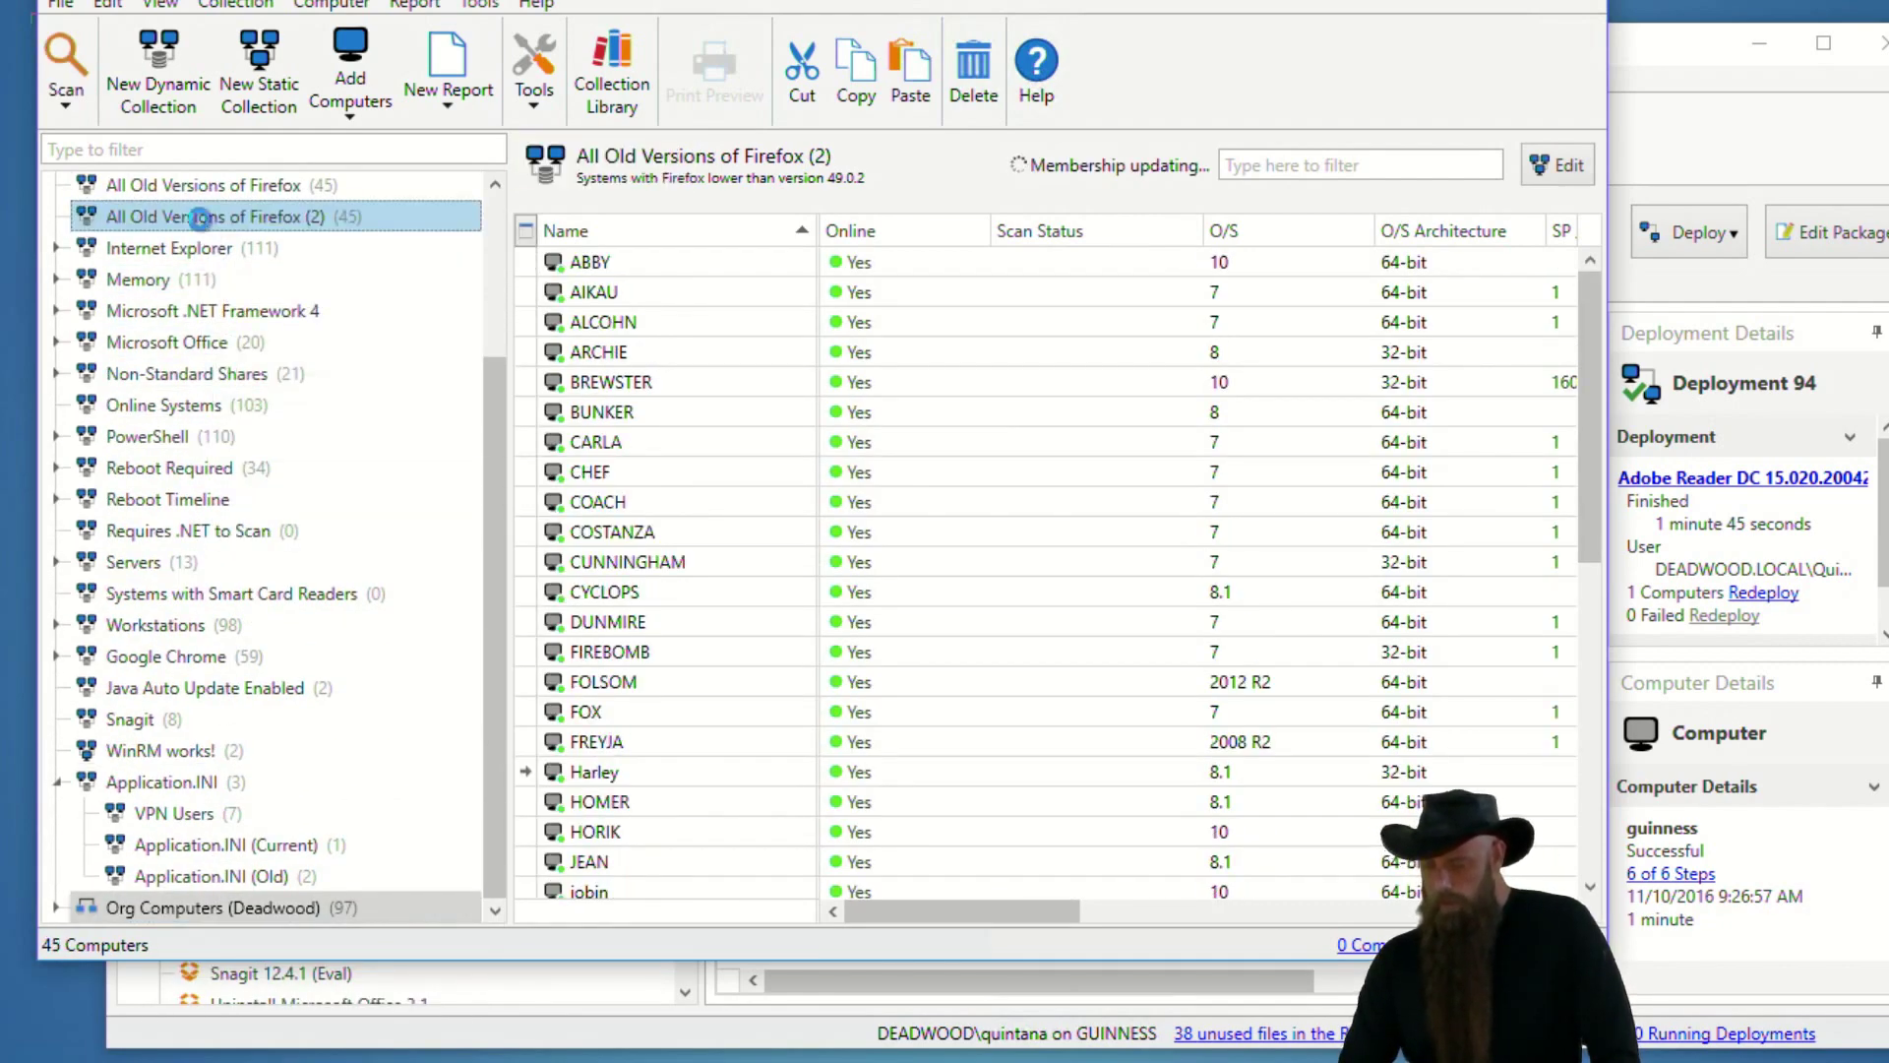
Remove the Application Version filter from All Old Versions of Firefox (2), keeping only Name Starts With Mozilla Firefox, and save the collection.
{"action": "double_click", "coordinate": [193, 216]}
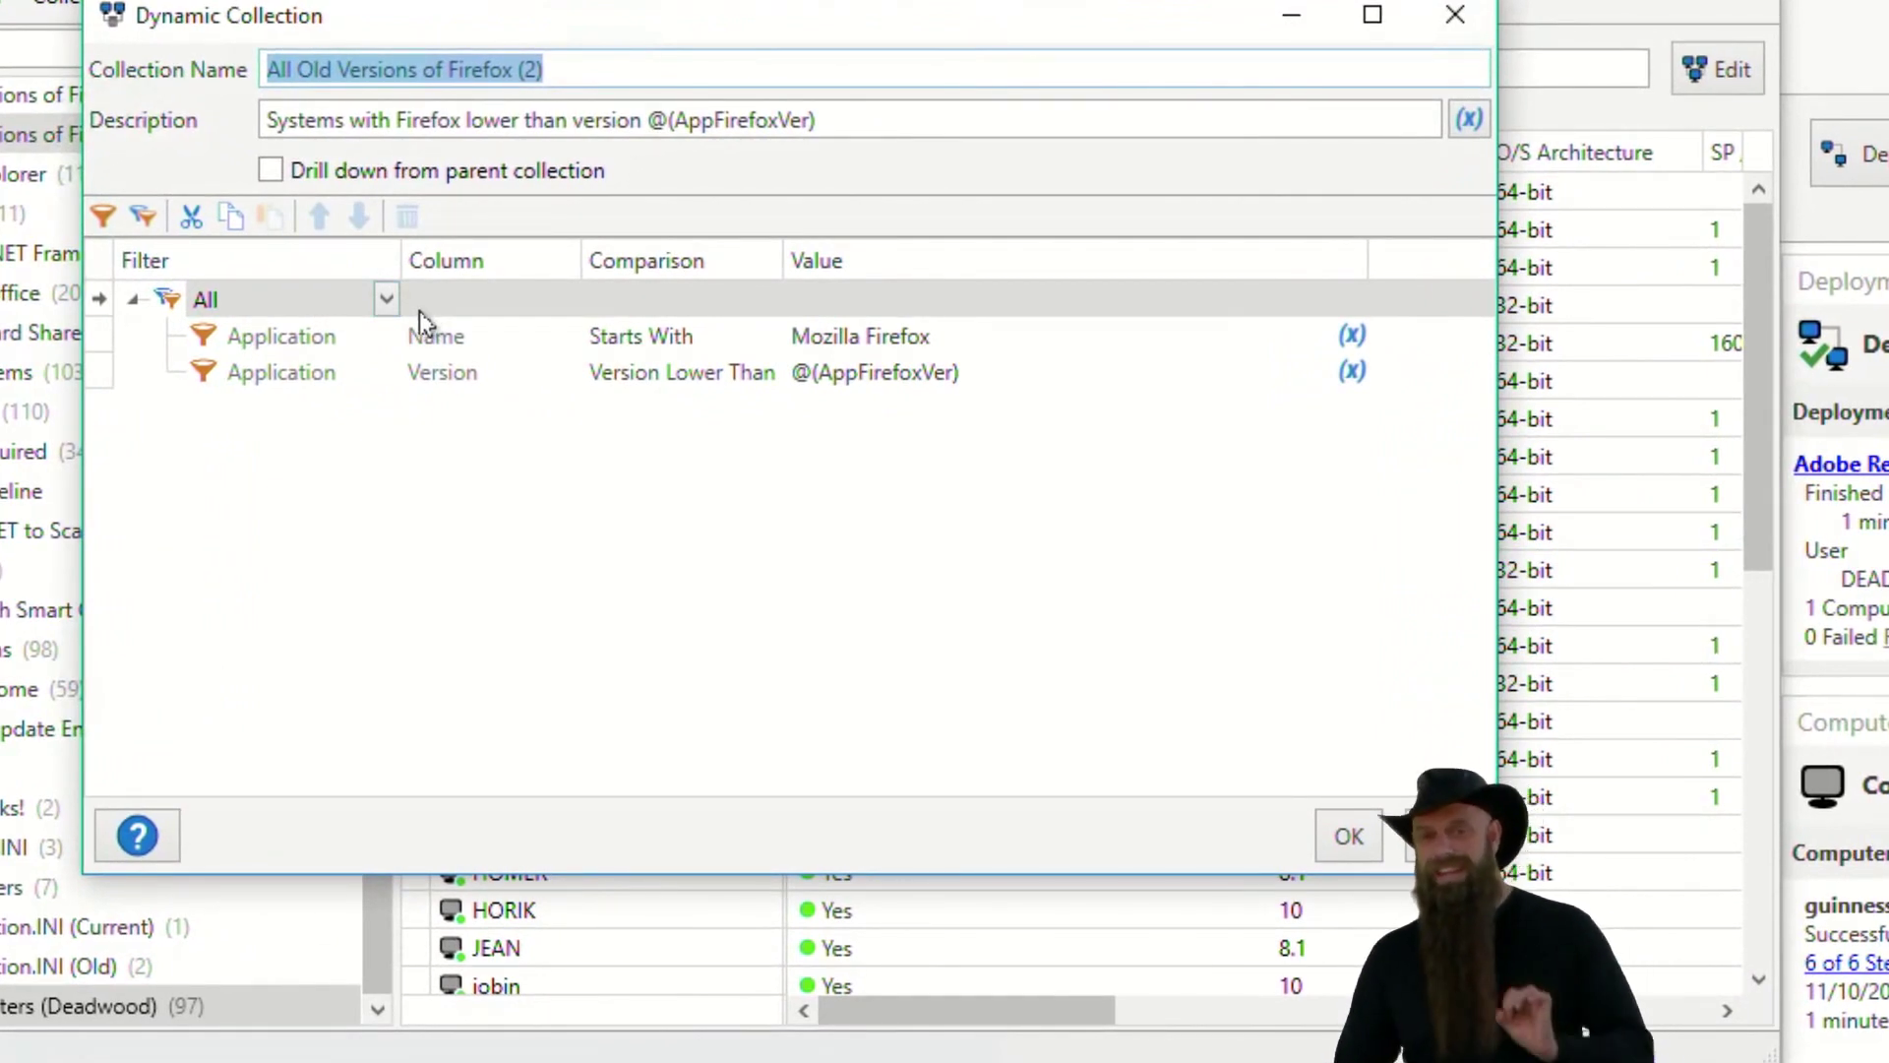
{"action": "left_click", "coordinate": [108, 377]}
{"action": "key", "text": "Delete"}
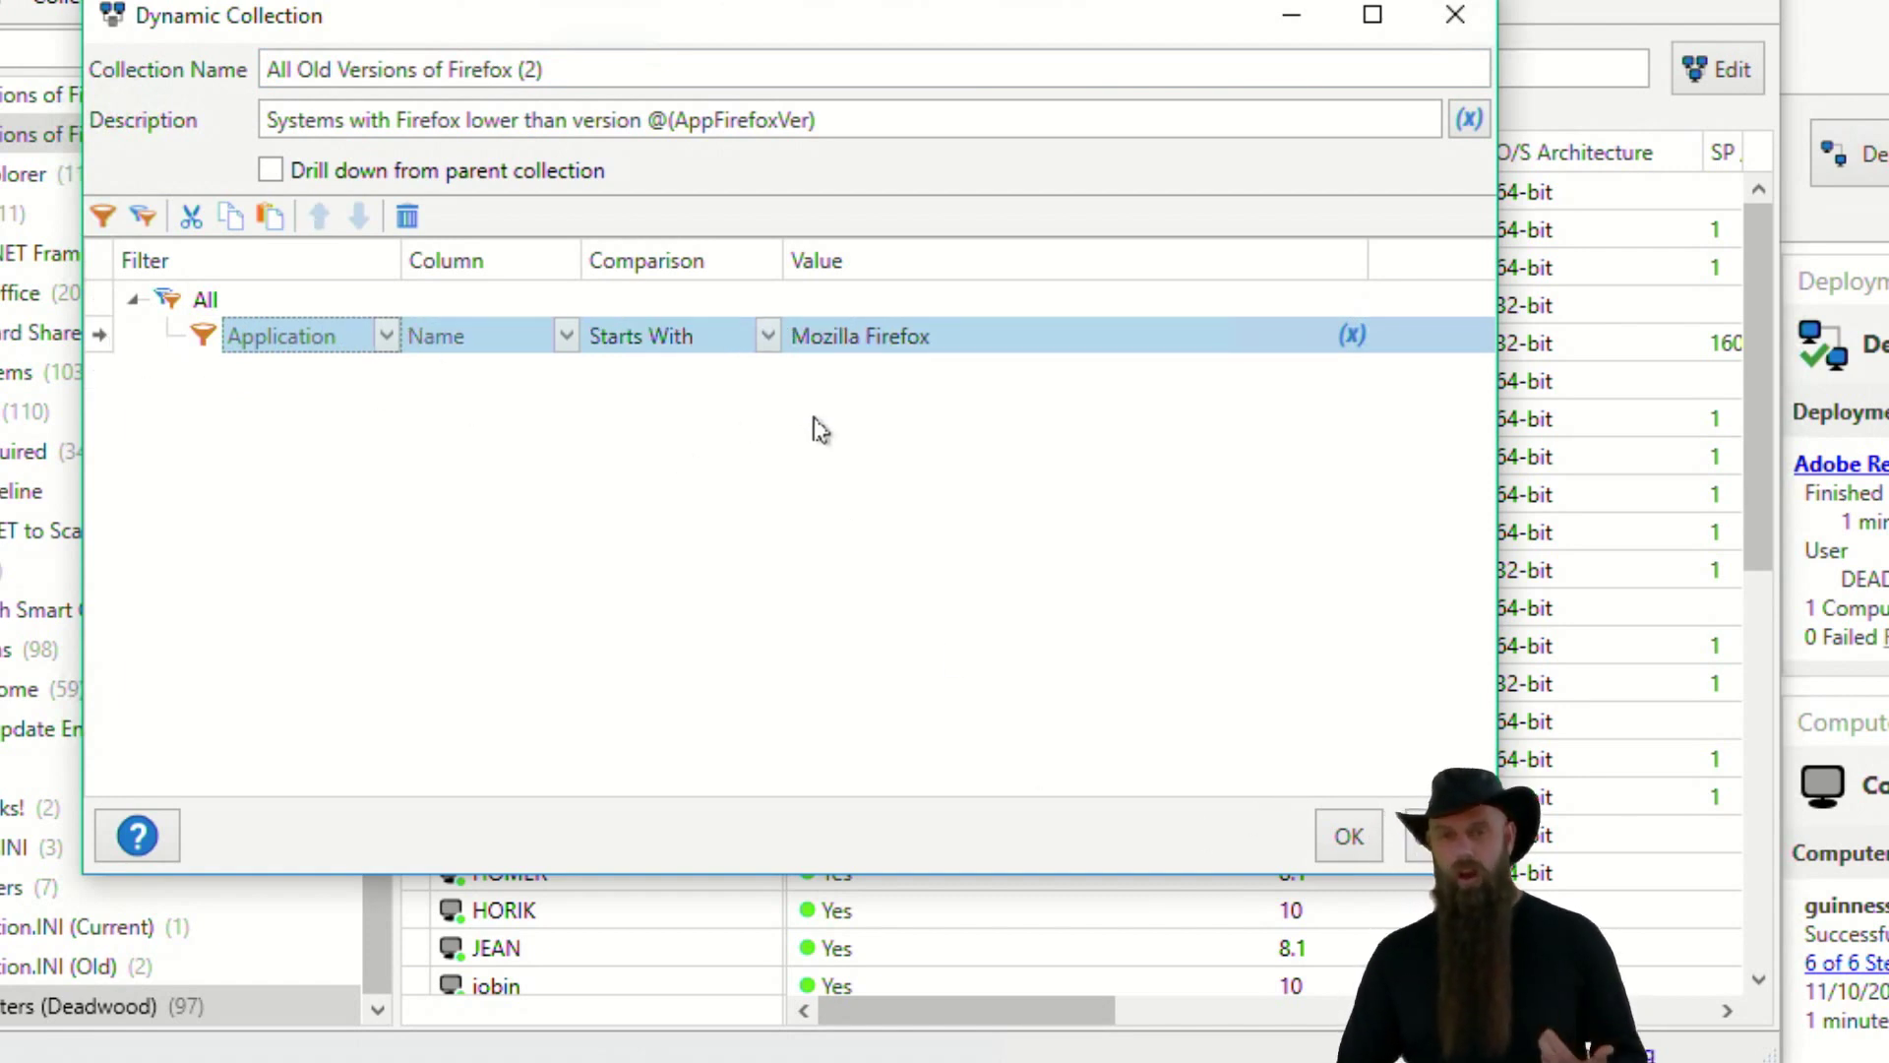
{"action": "left_click", "coordinate": [1349, 836]}
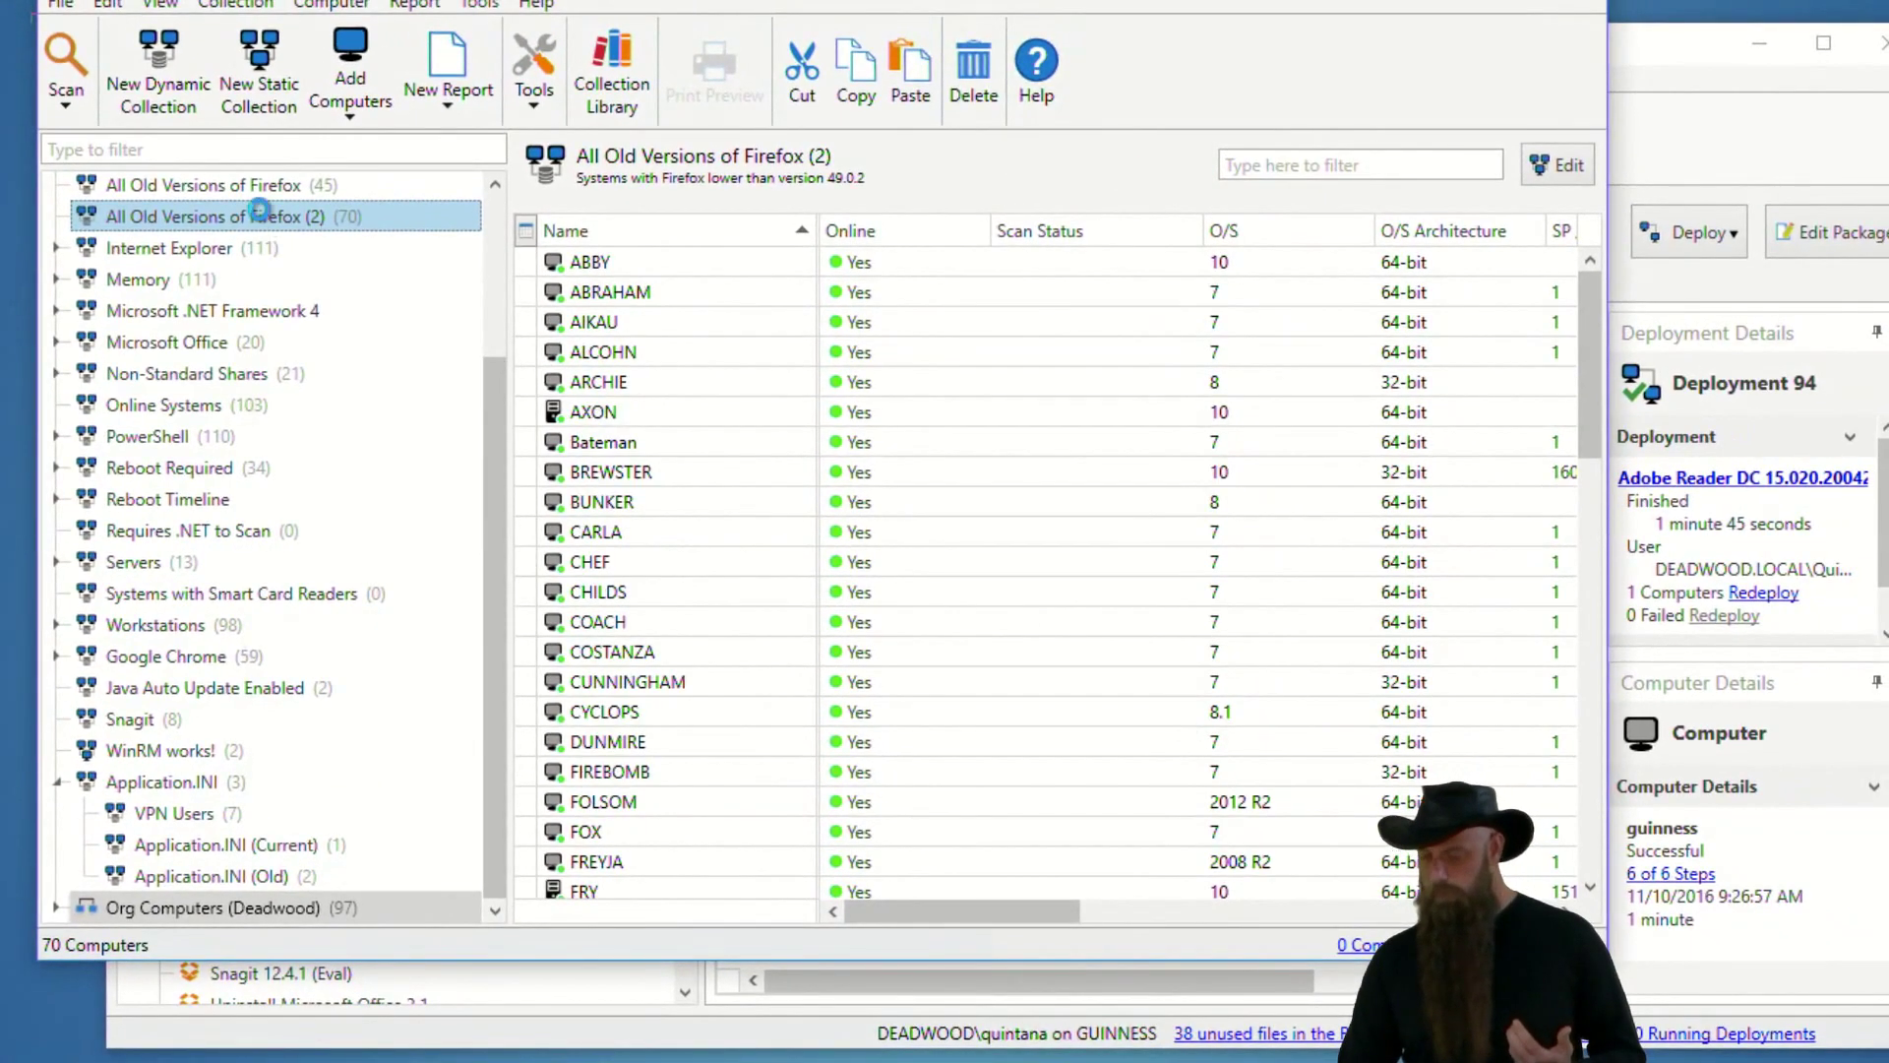
Set the top-level filter group of All Old Versions of Firefox (2) to Not Any and rename the collection Machines missing Firefoxs.
{"action": "double_click", "coordinate": [258, 216]}
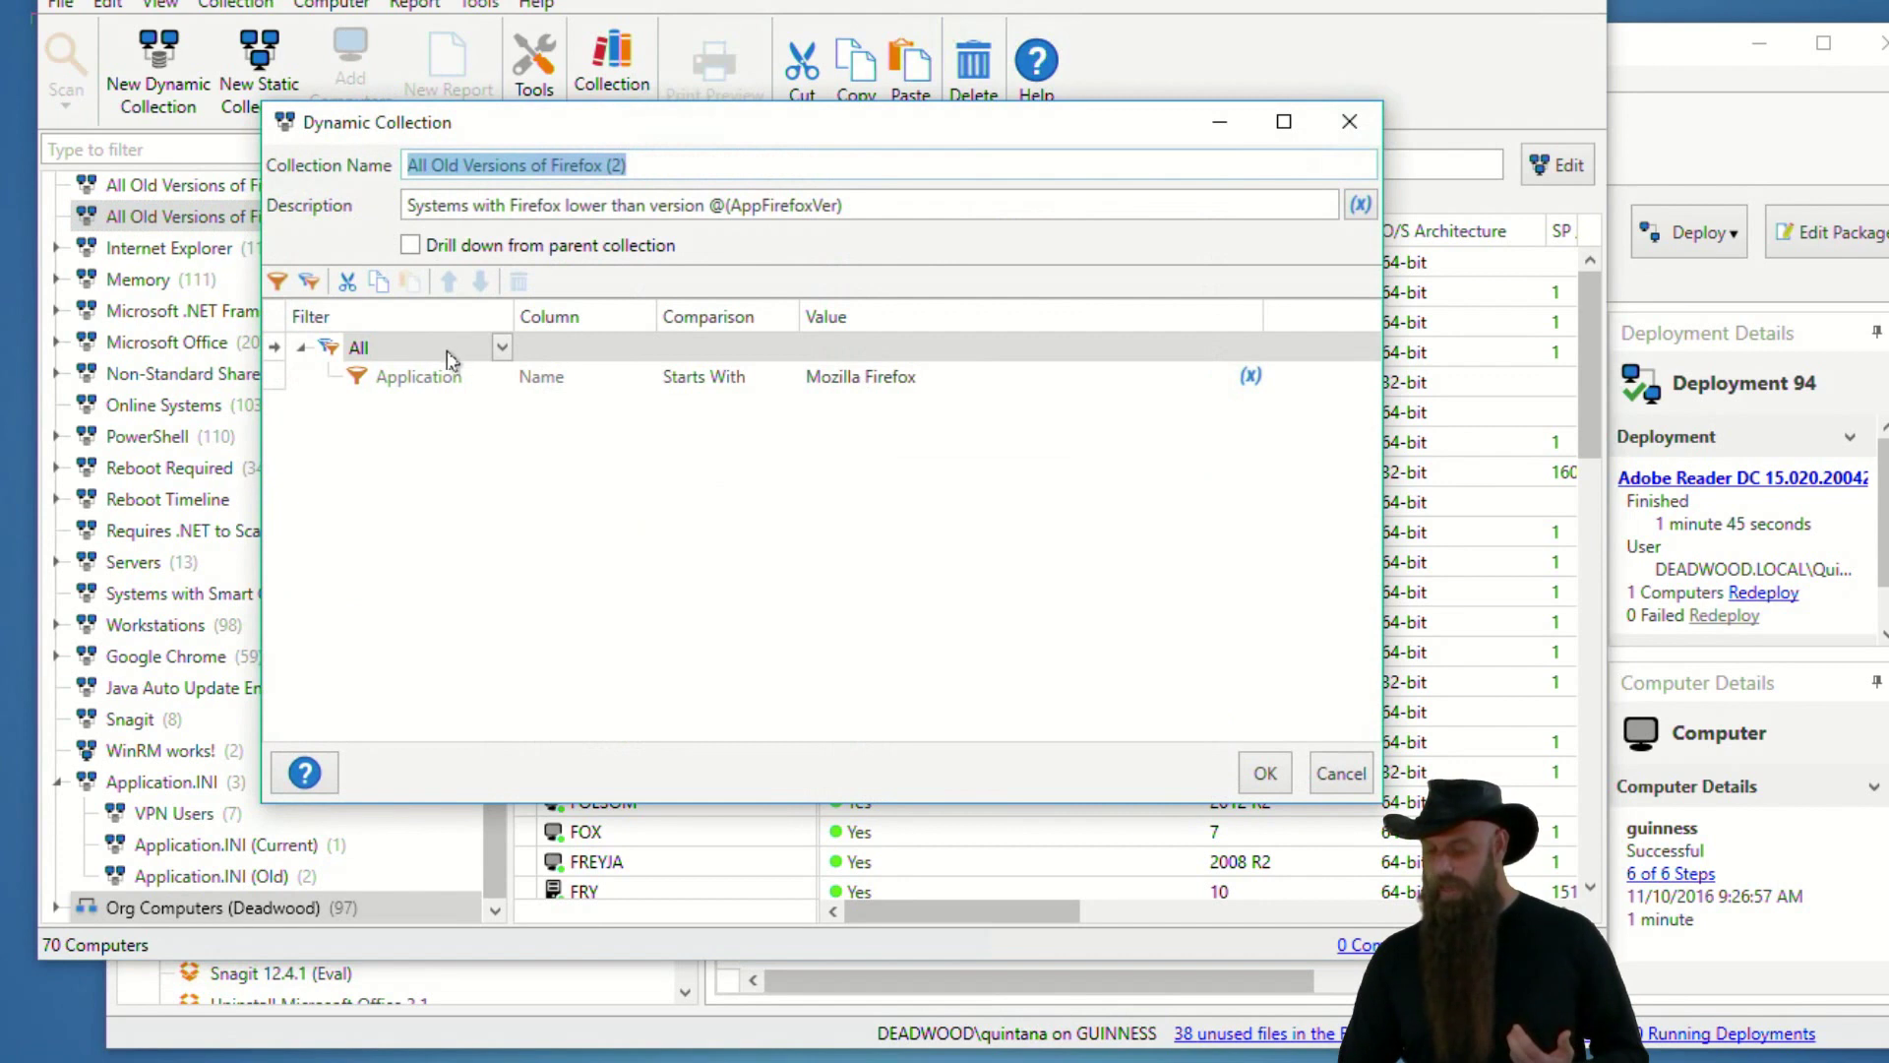
{"action": "left_click", "coordinate": [500, 347]}
{"action": "left_click", "coordinate": [391, 464]}
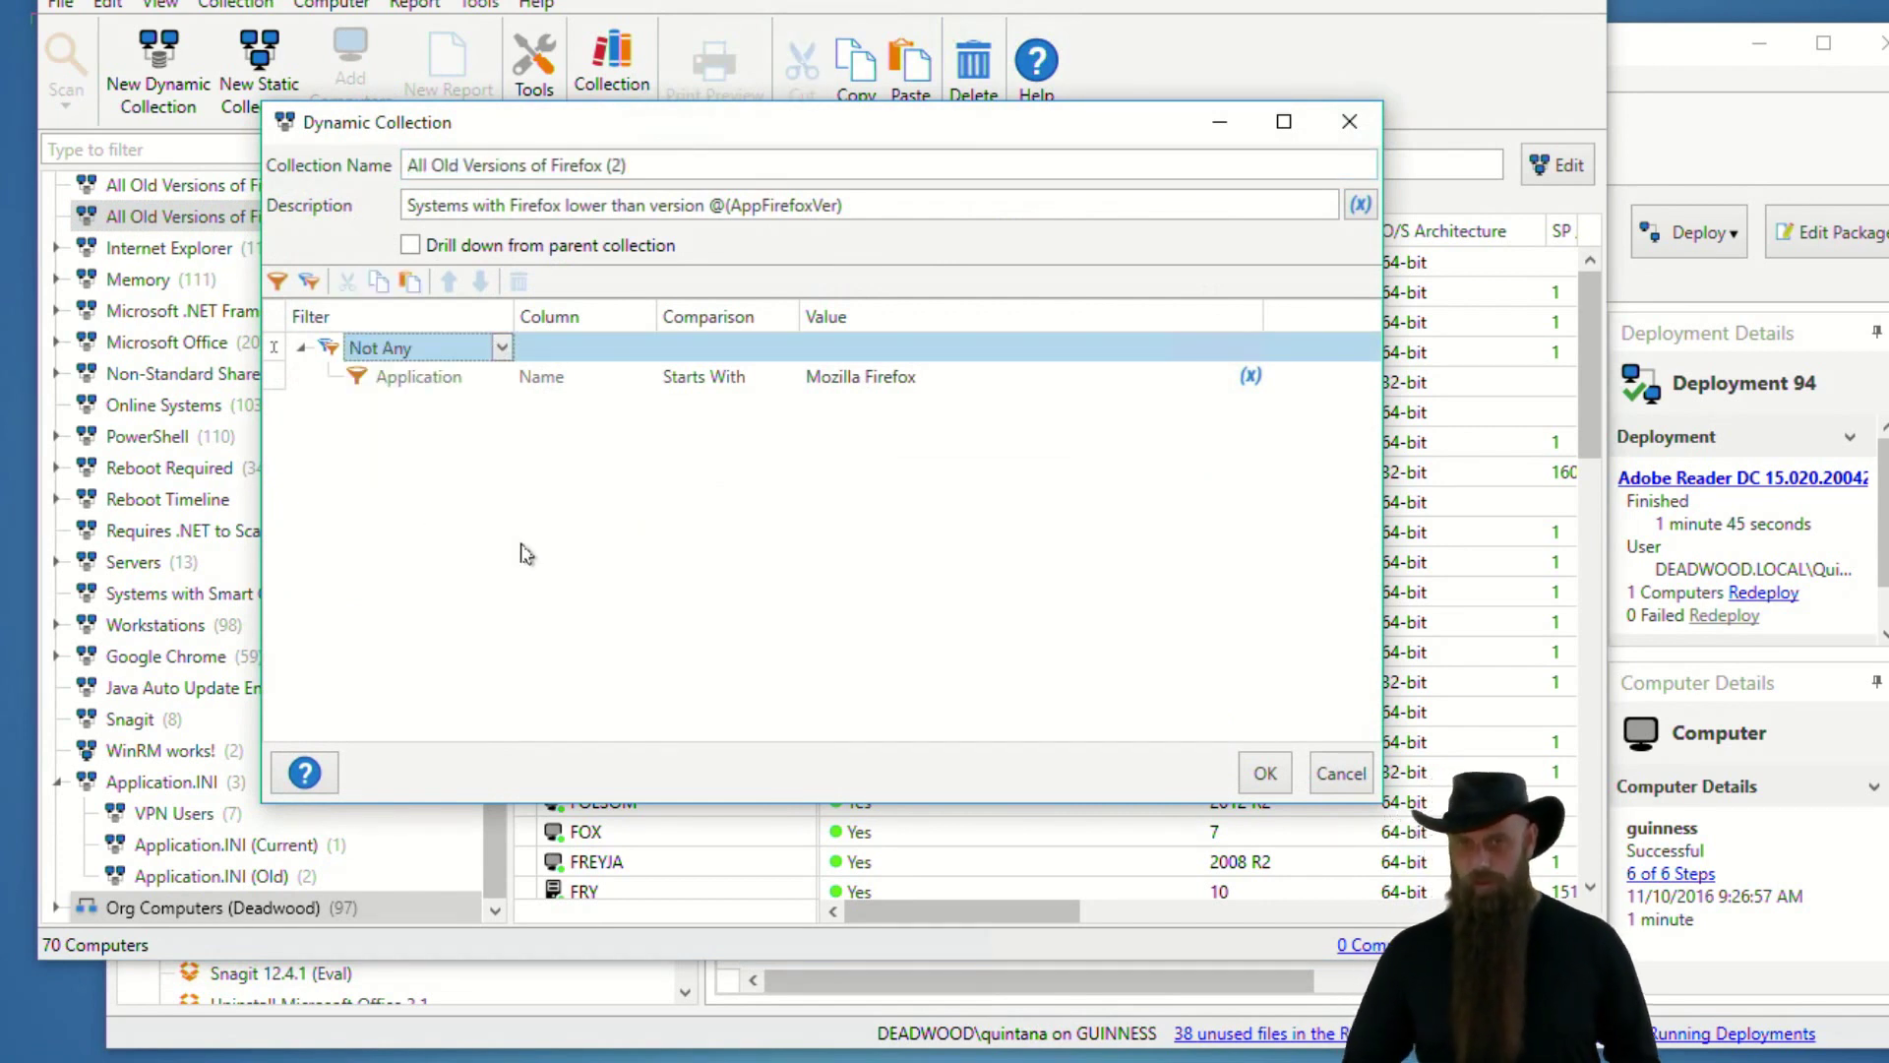
{"action": "left_click_drag", "start_coordinate": [645, 167], "coordinate": [225, 161]}
{"action": "type", "text": "M"}
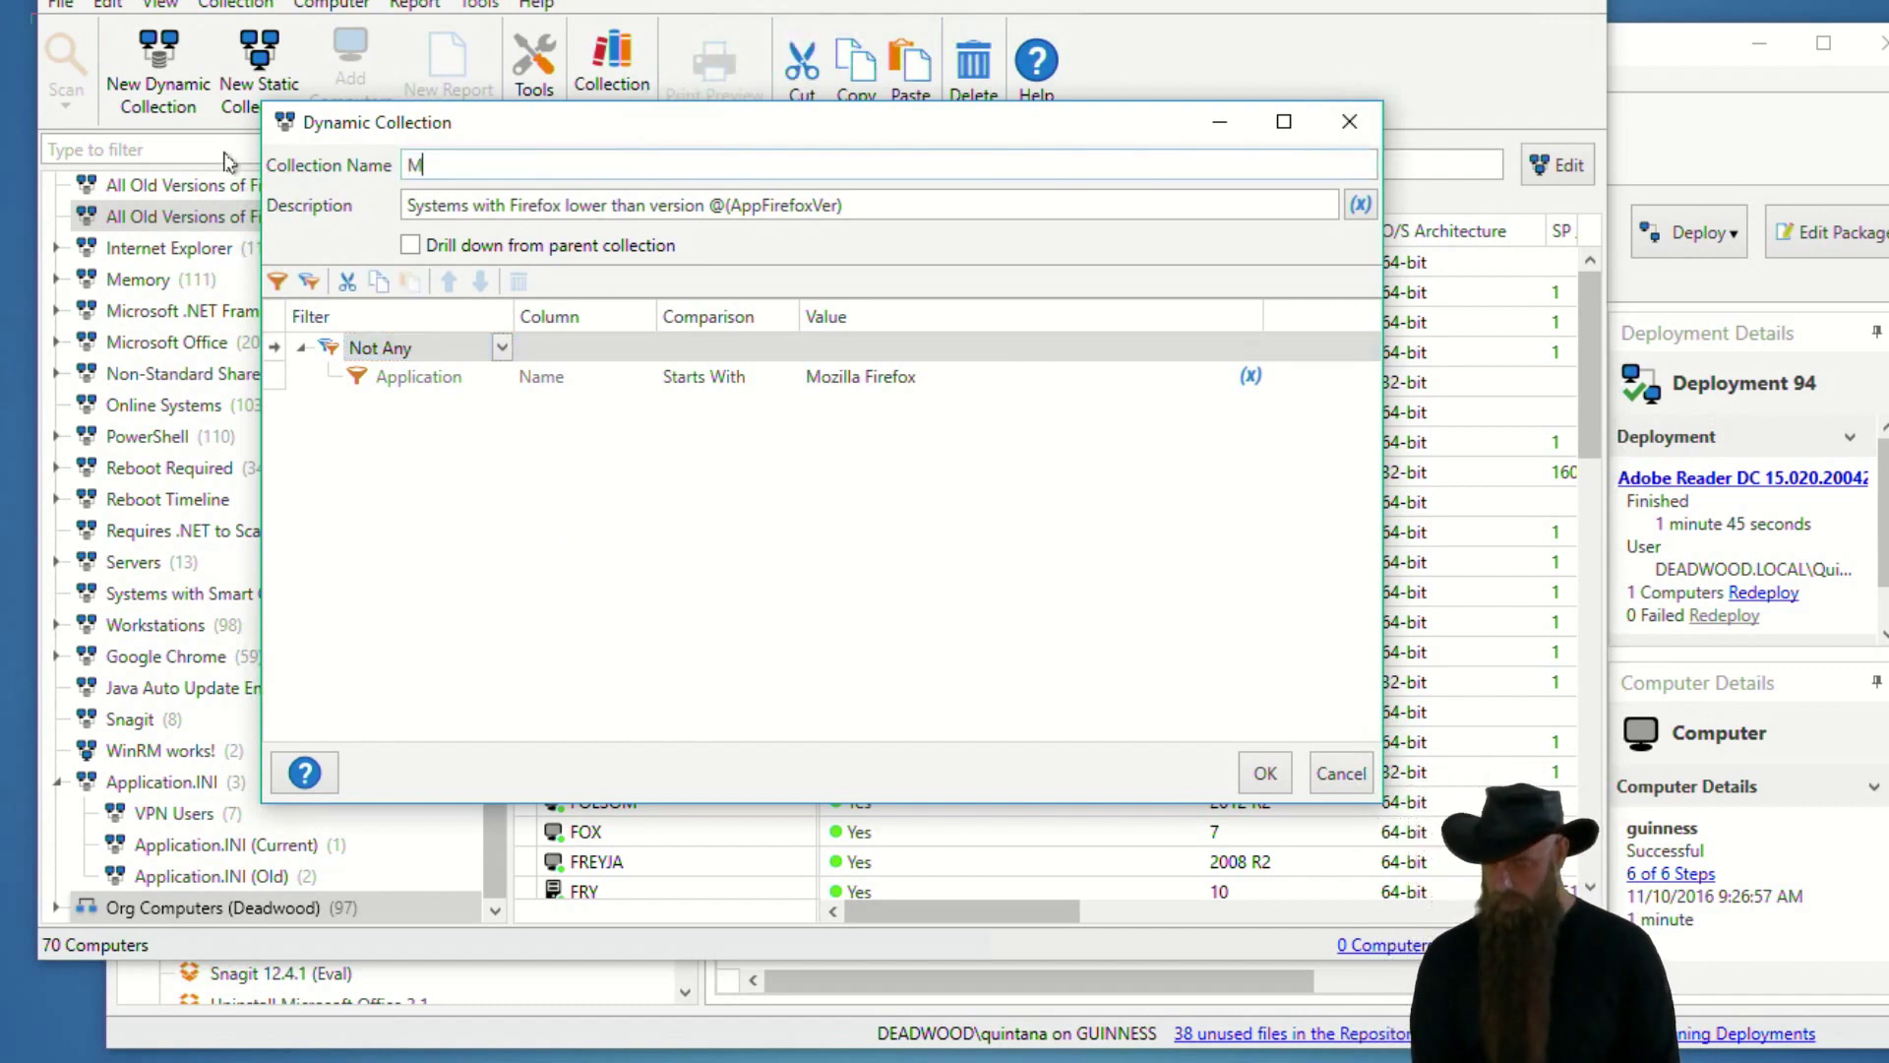
{"action": "type", "text": "achines missing Firefoxs"}
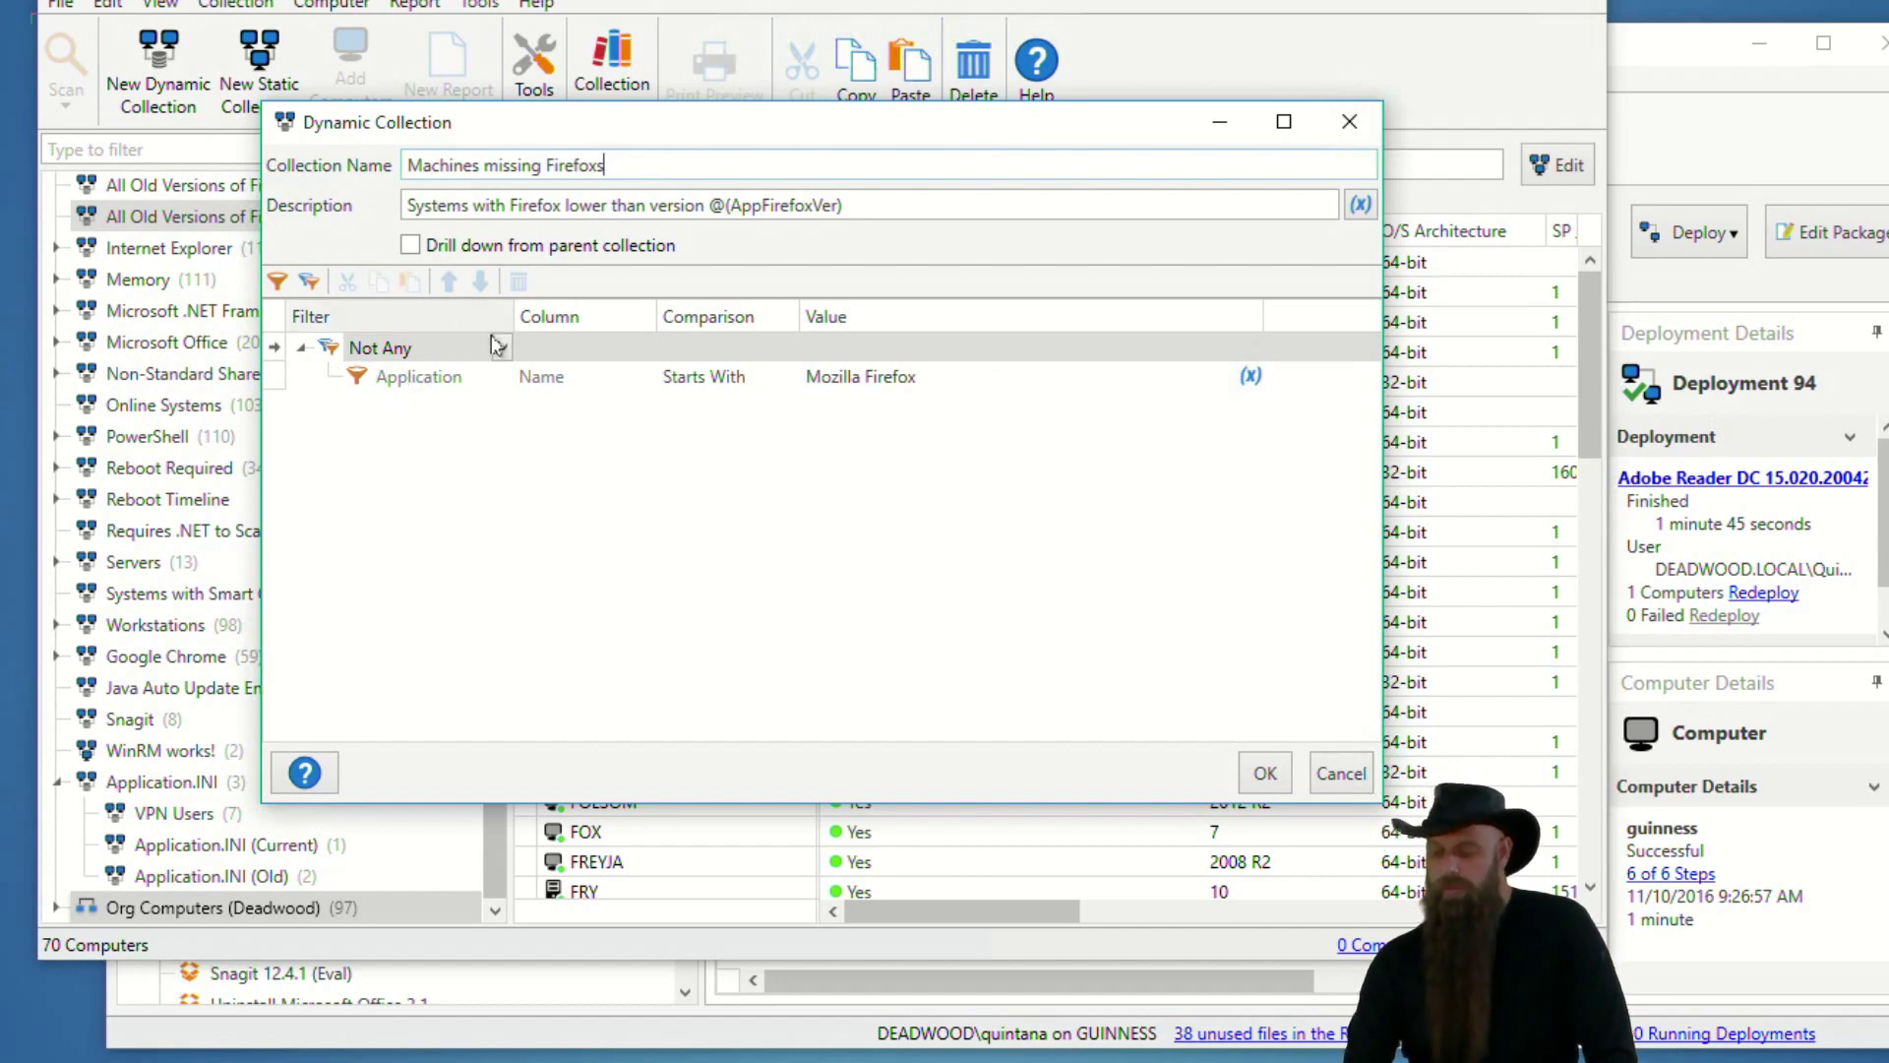
{"action": "left_click", "coordinate": [1260, 774]}
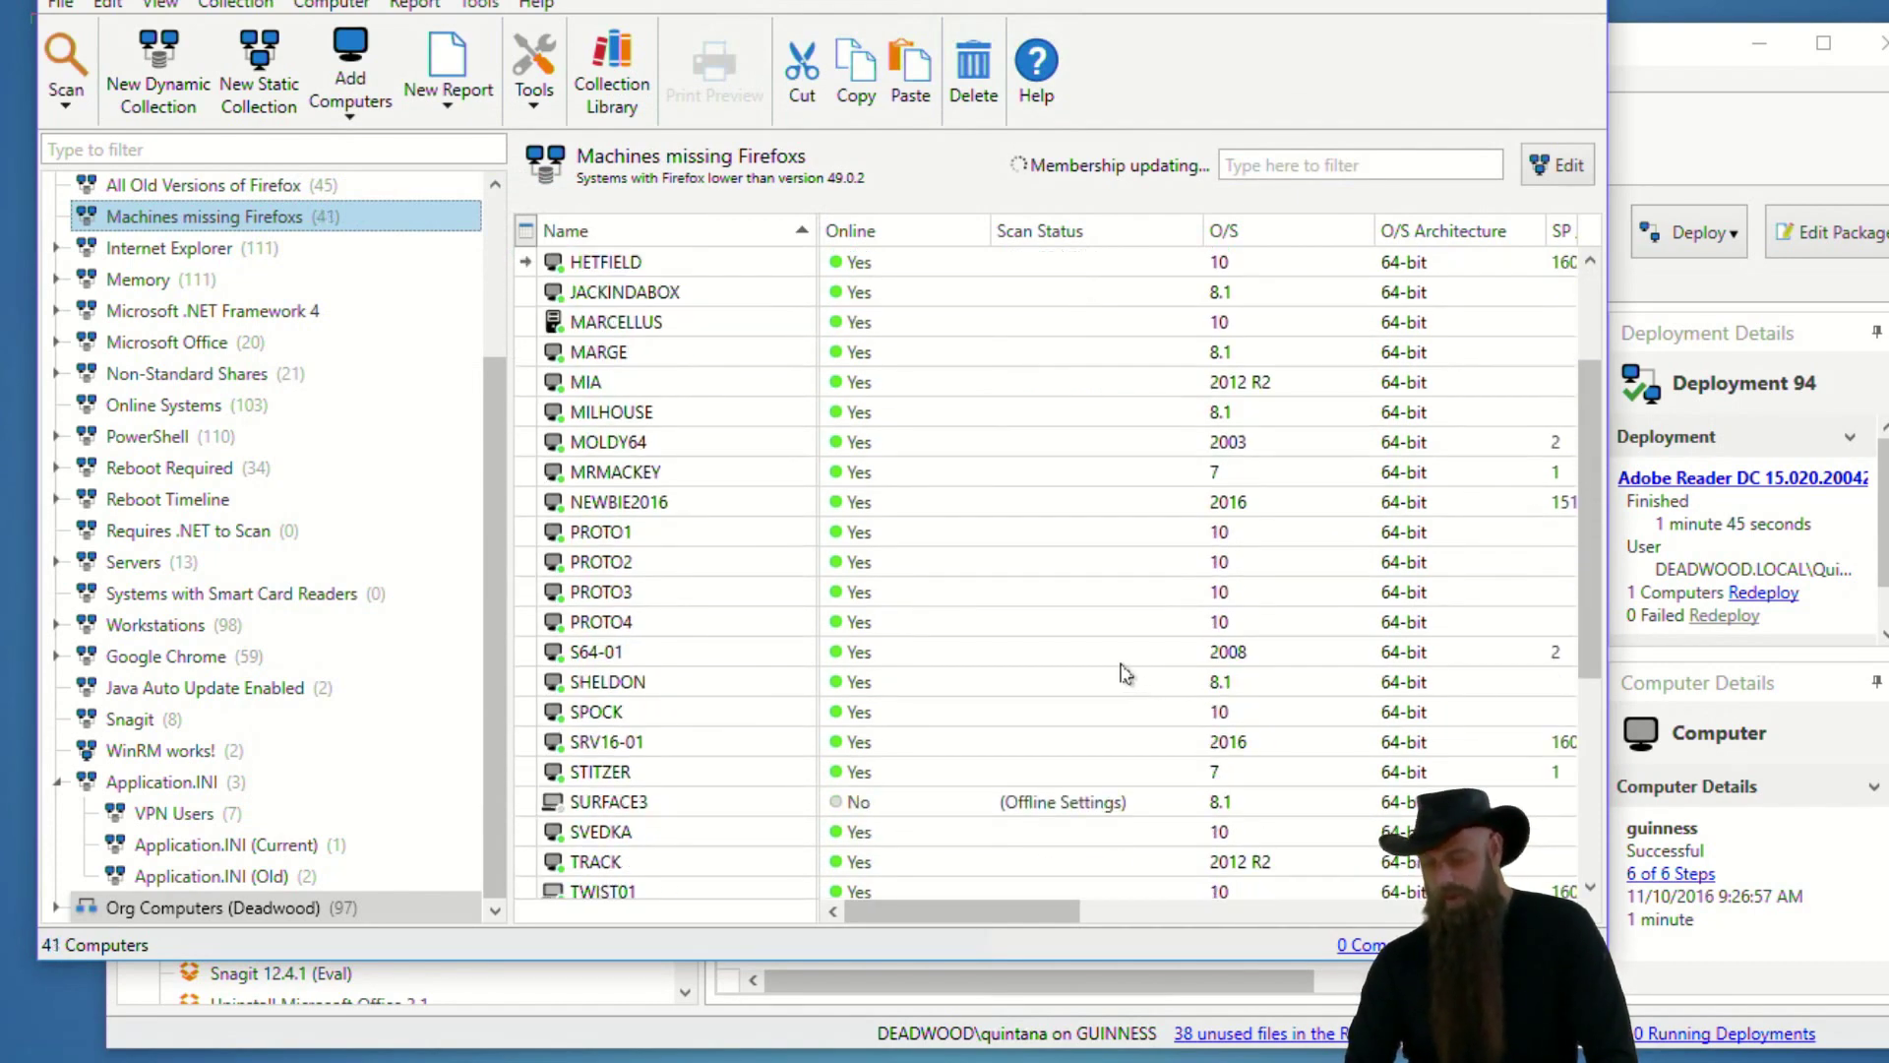
Check the installed applications on computer MARGE from the Machines missing Firefoxs collection, and close its details.
{"action": "double_click", "coordinate": [624, 364]}
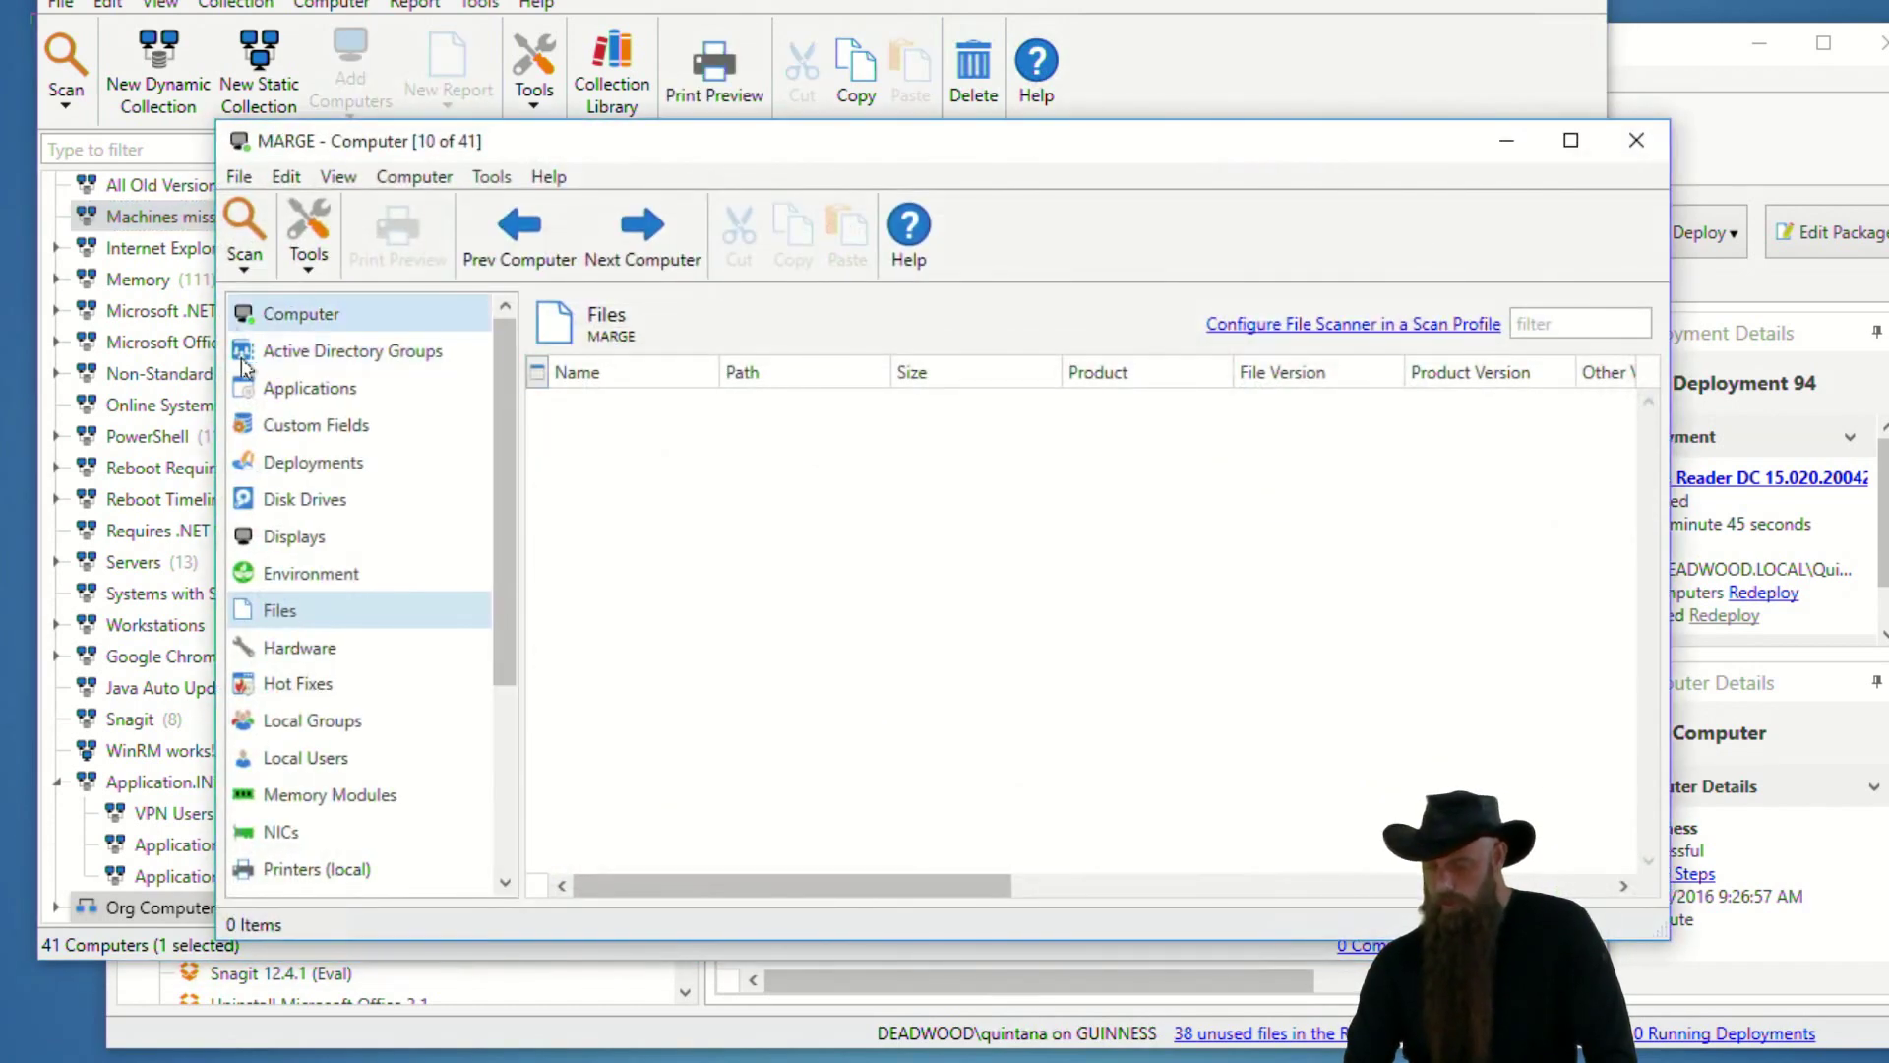
{"action": "left_click", "coordinate": [294, 388]}
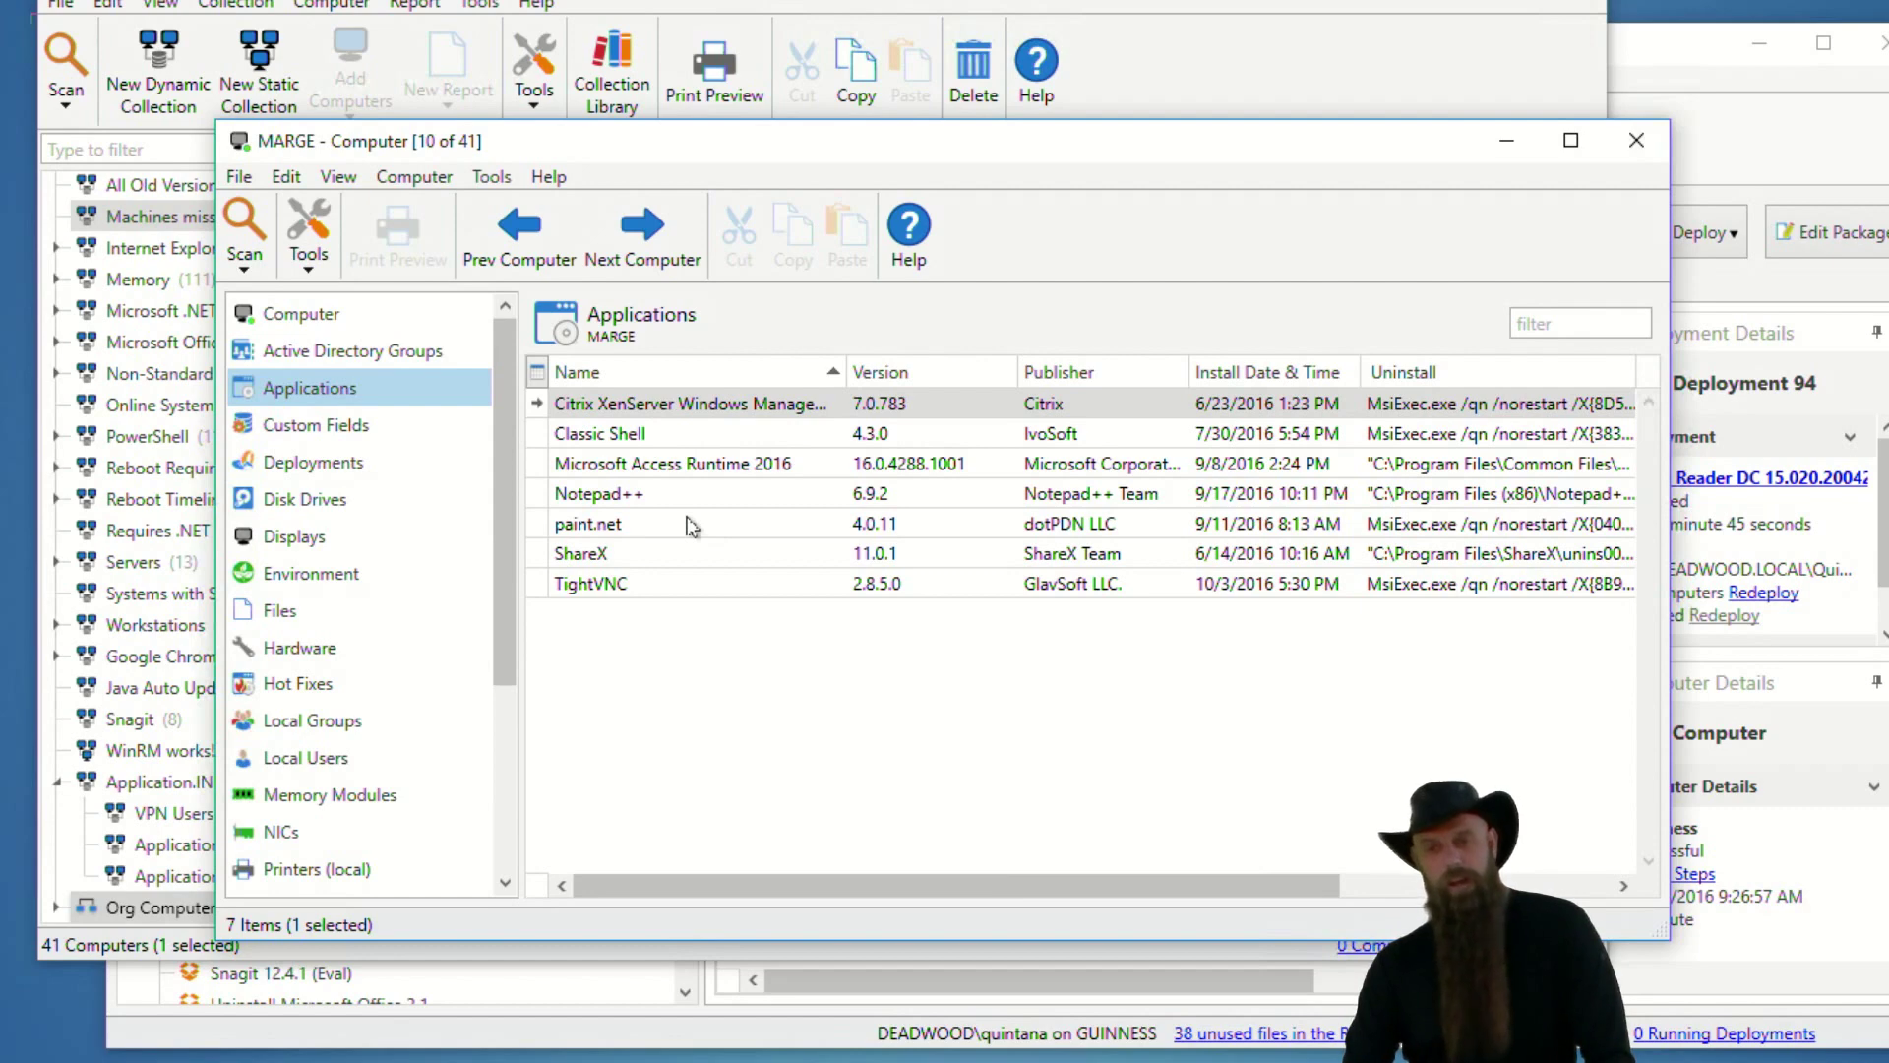
{"action": "left_click", "coordinate": [1636, 140]}
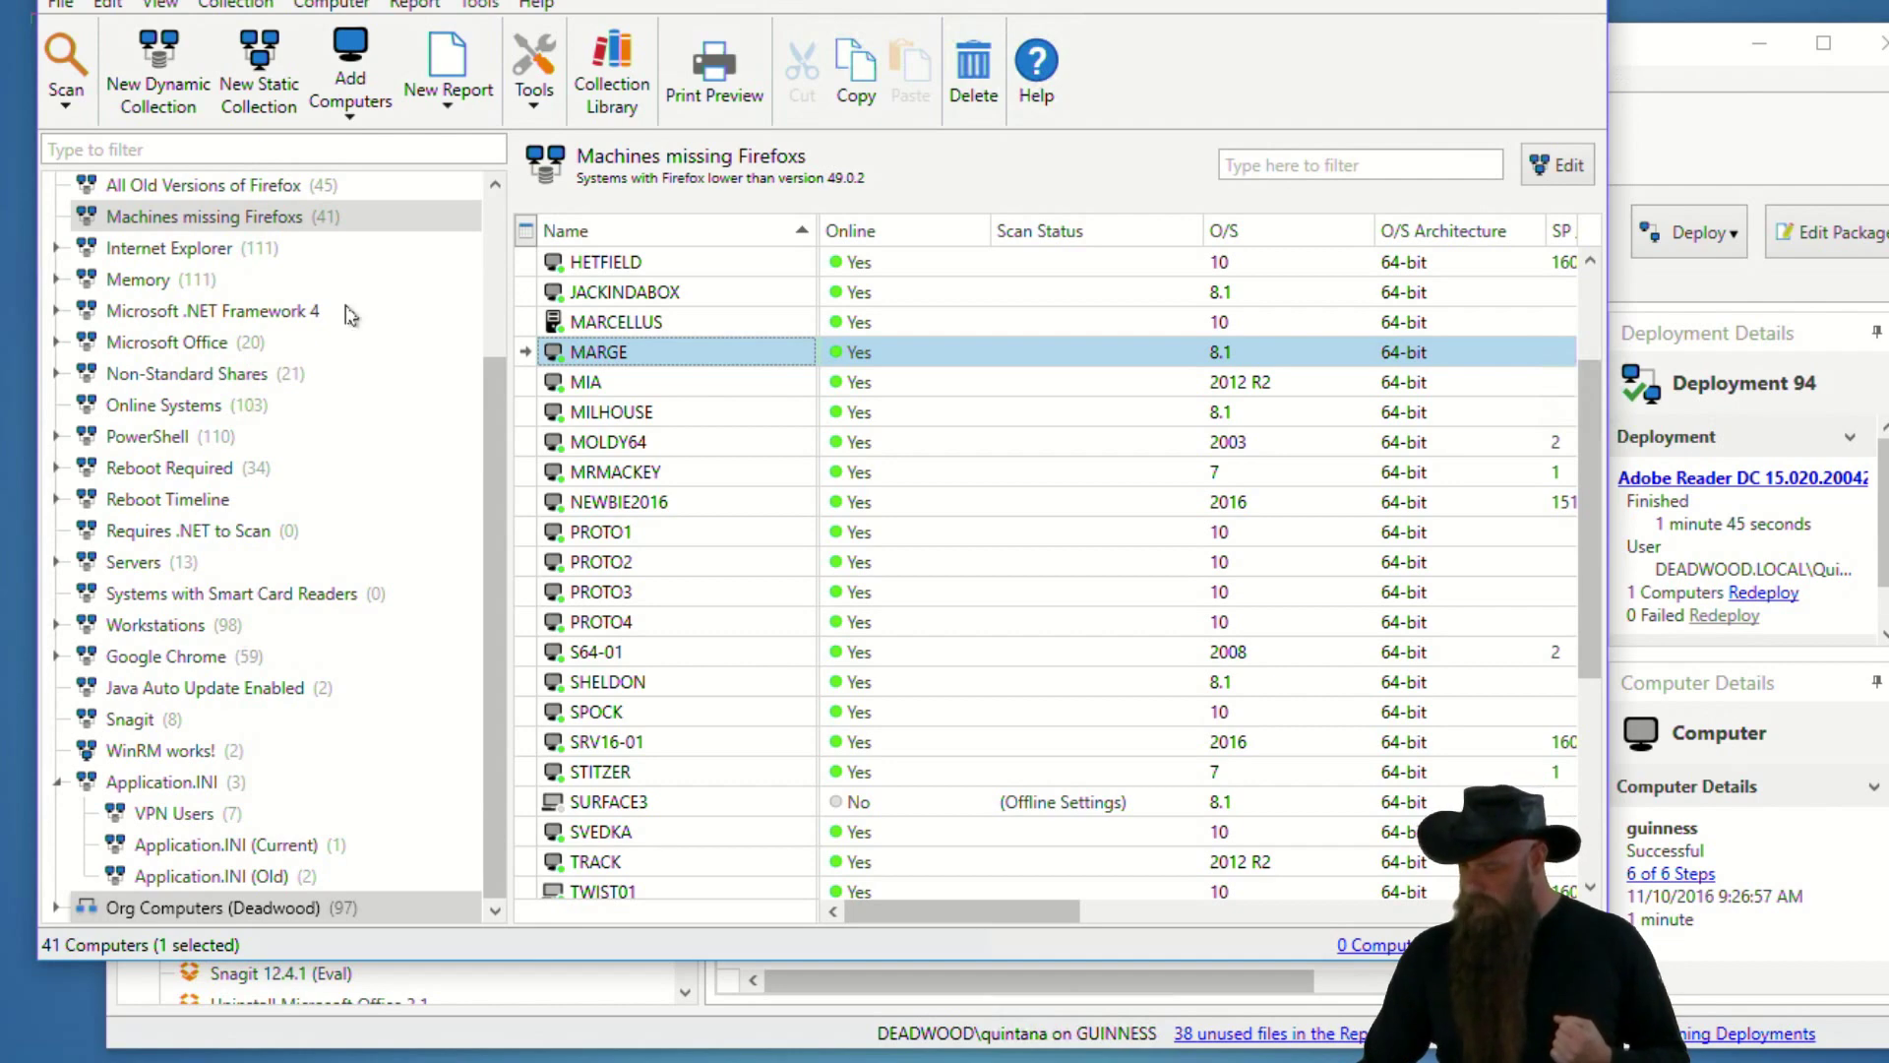
Find C: Low Free Space (Less Than 20%) under Hardware, Disks in the Collection Library and examine its filter definition.
{"action": "scroll", "coordinate": [141, 499], "scroll_direction": "up", "scroll_amount": 3}
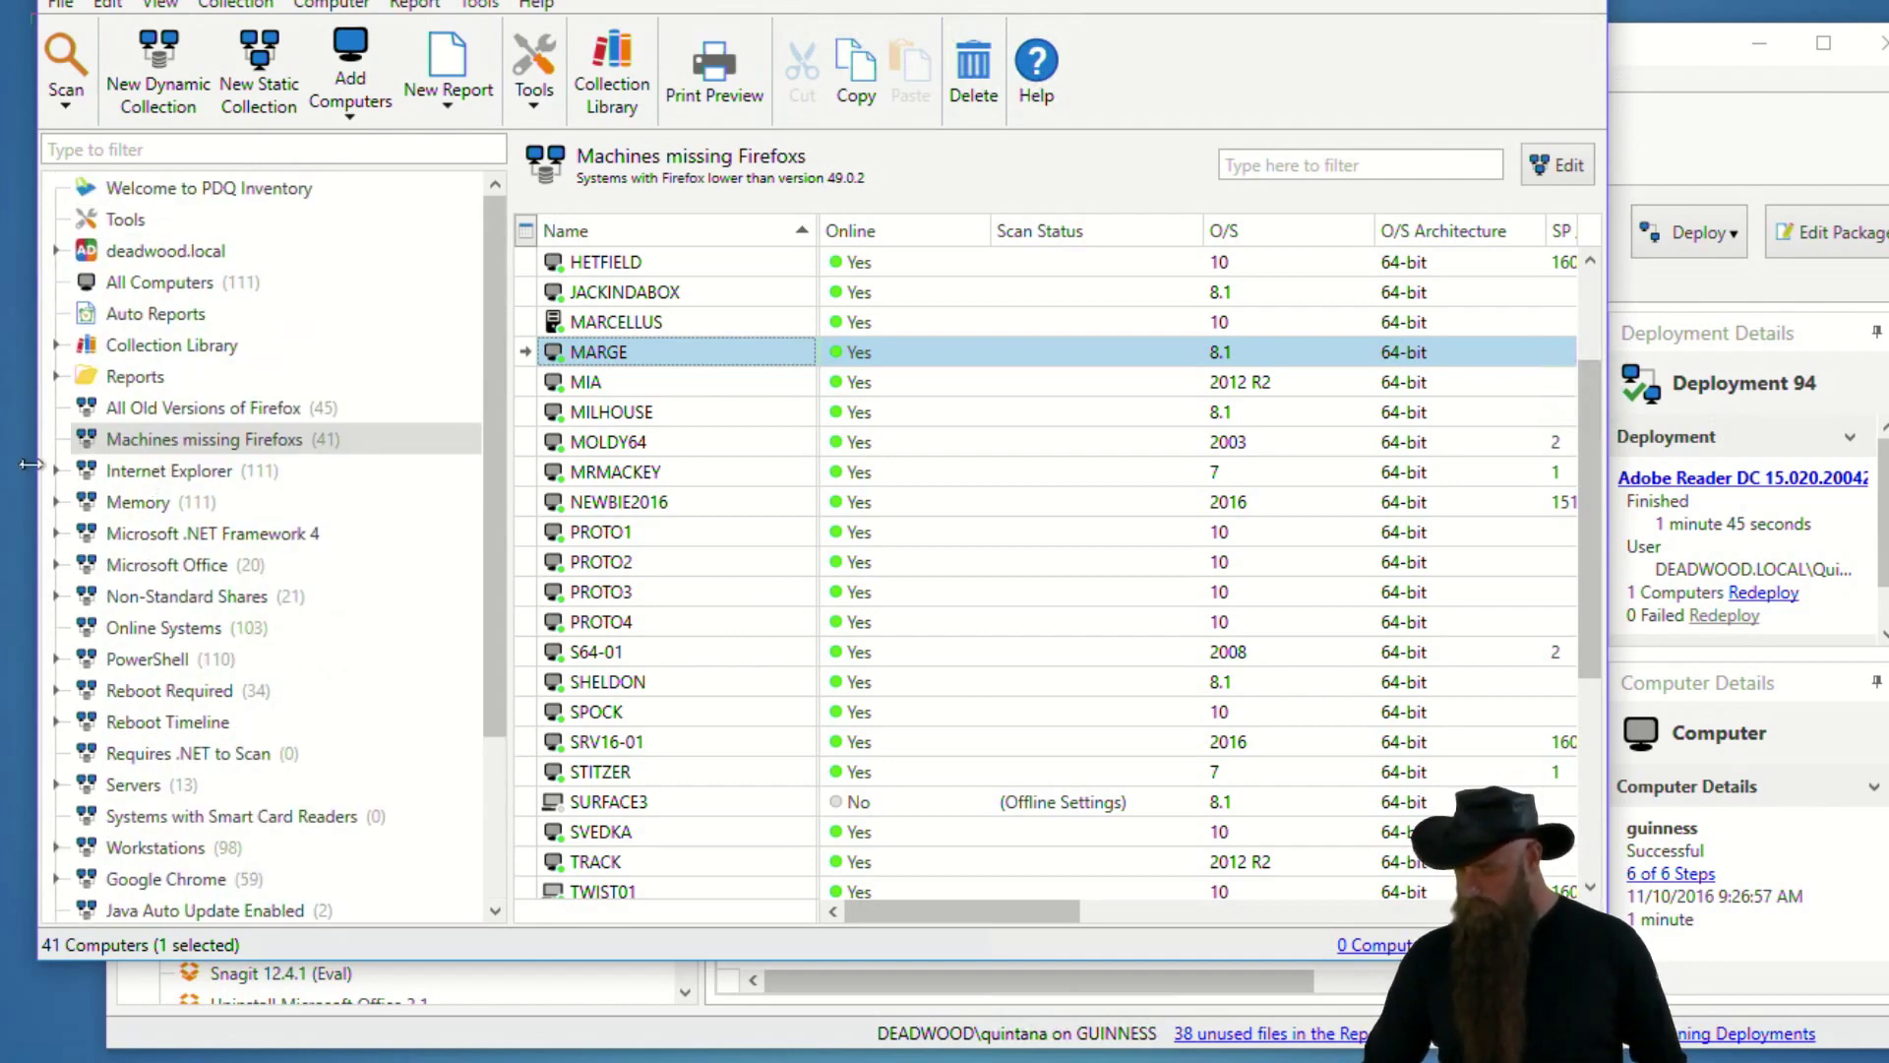
{"action": "left_click", "coordinate": [57, 345]}
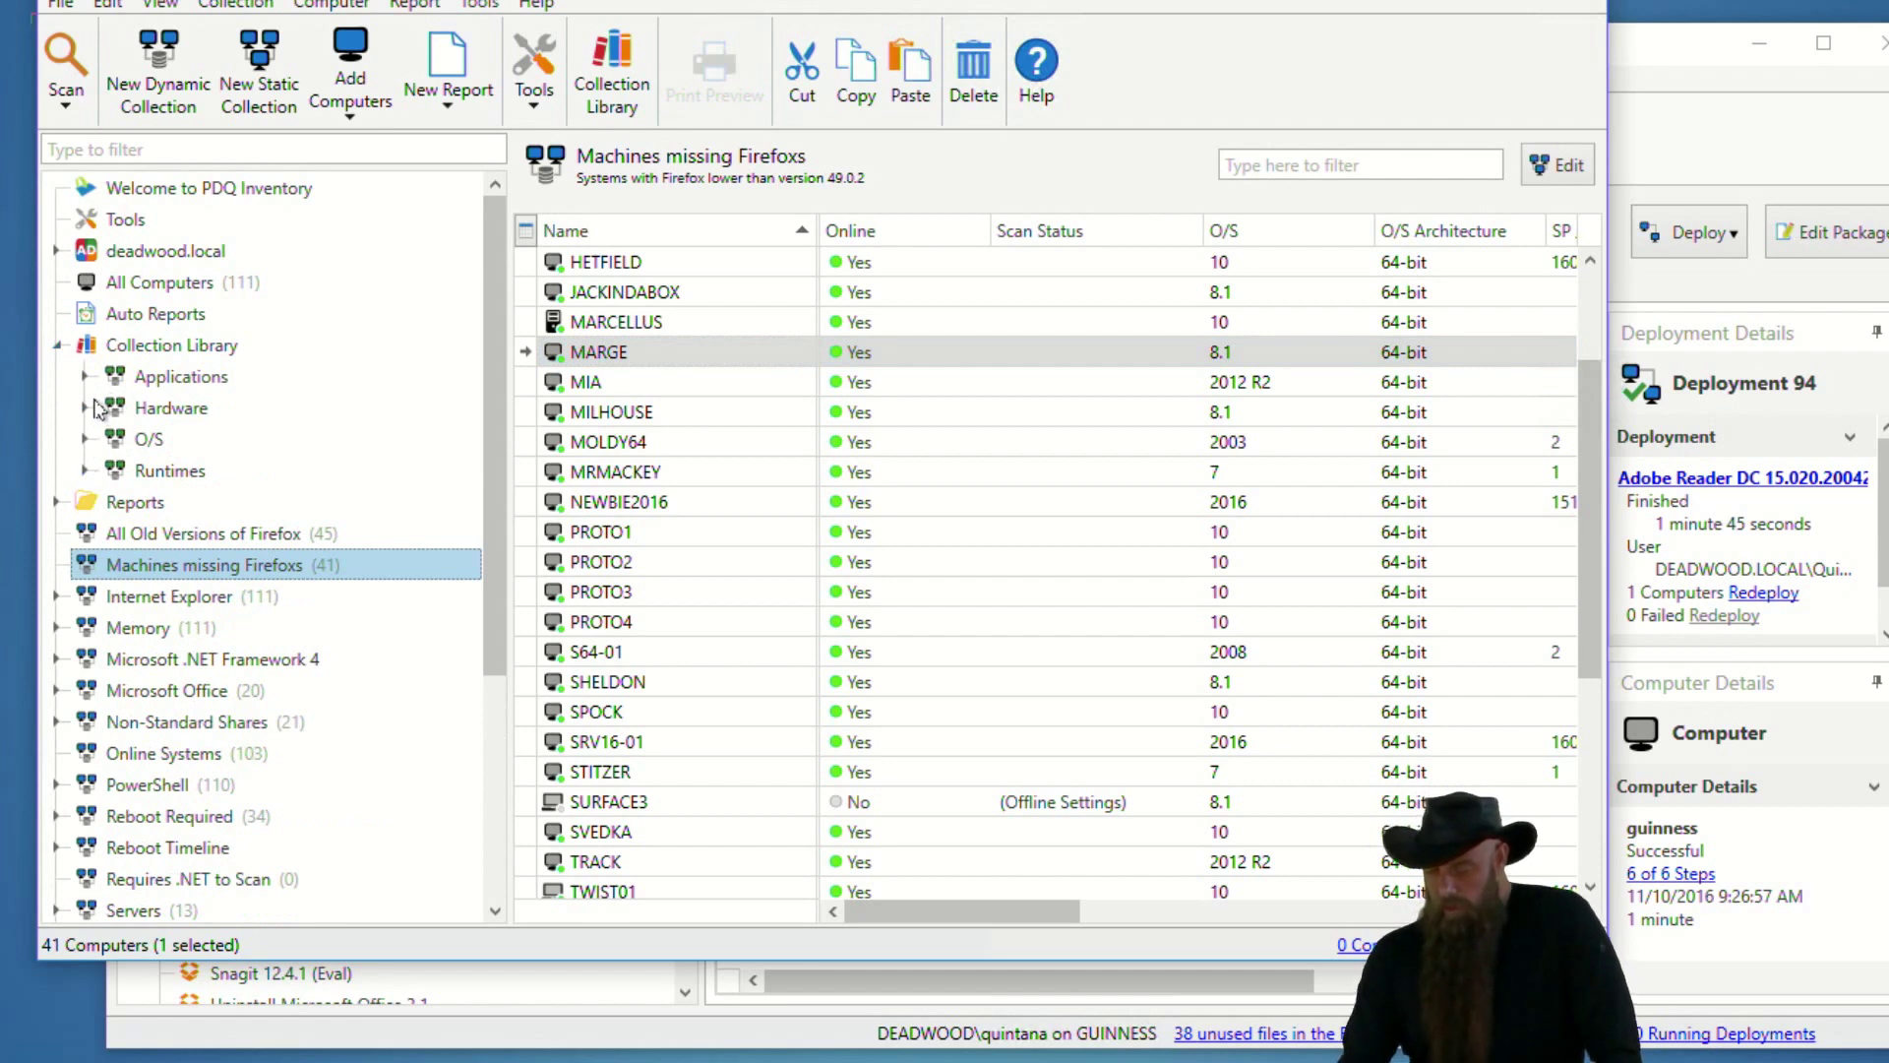
{"action": "left_click", "coordinate": [86, 409]}
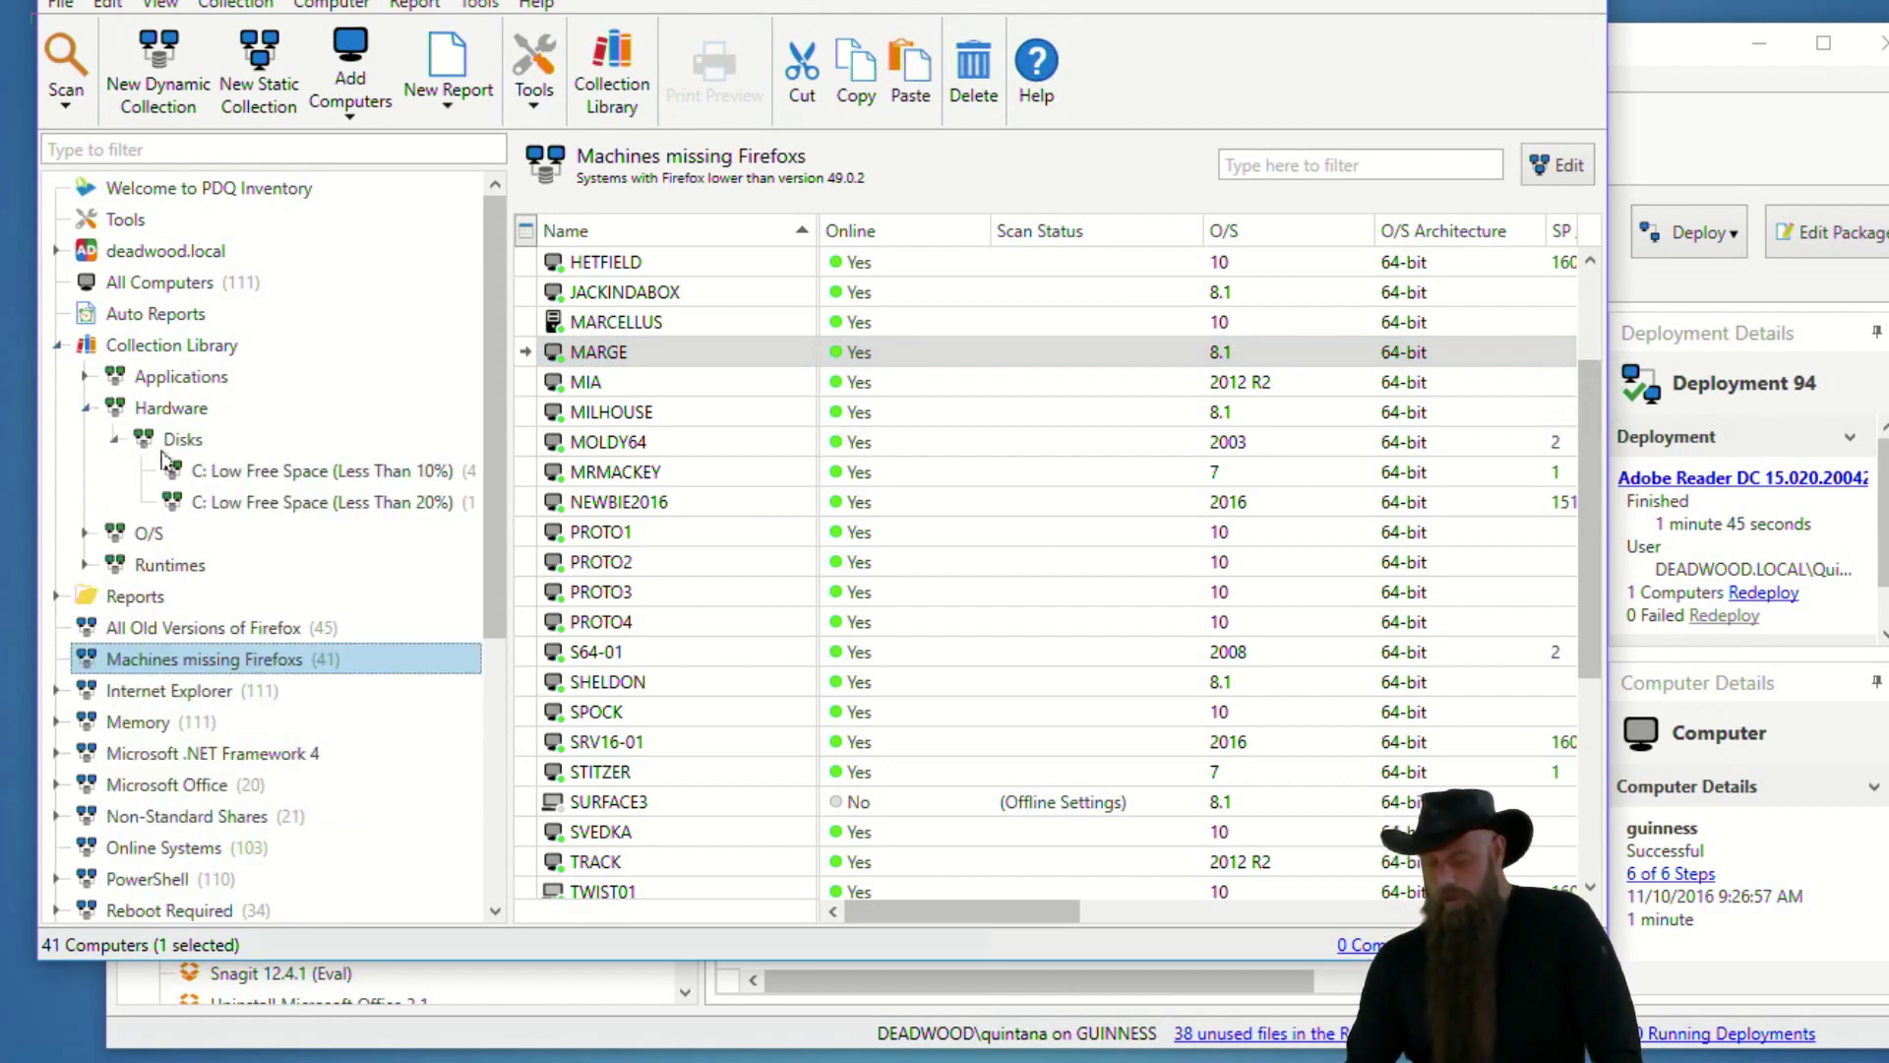
{"action": "left_click", "coordinate": [307, 504]}
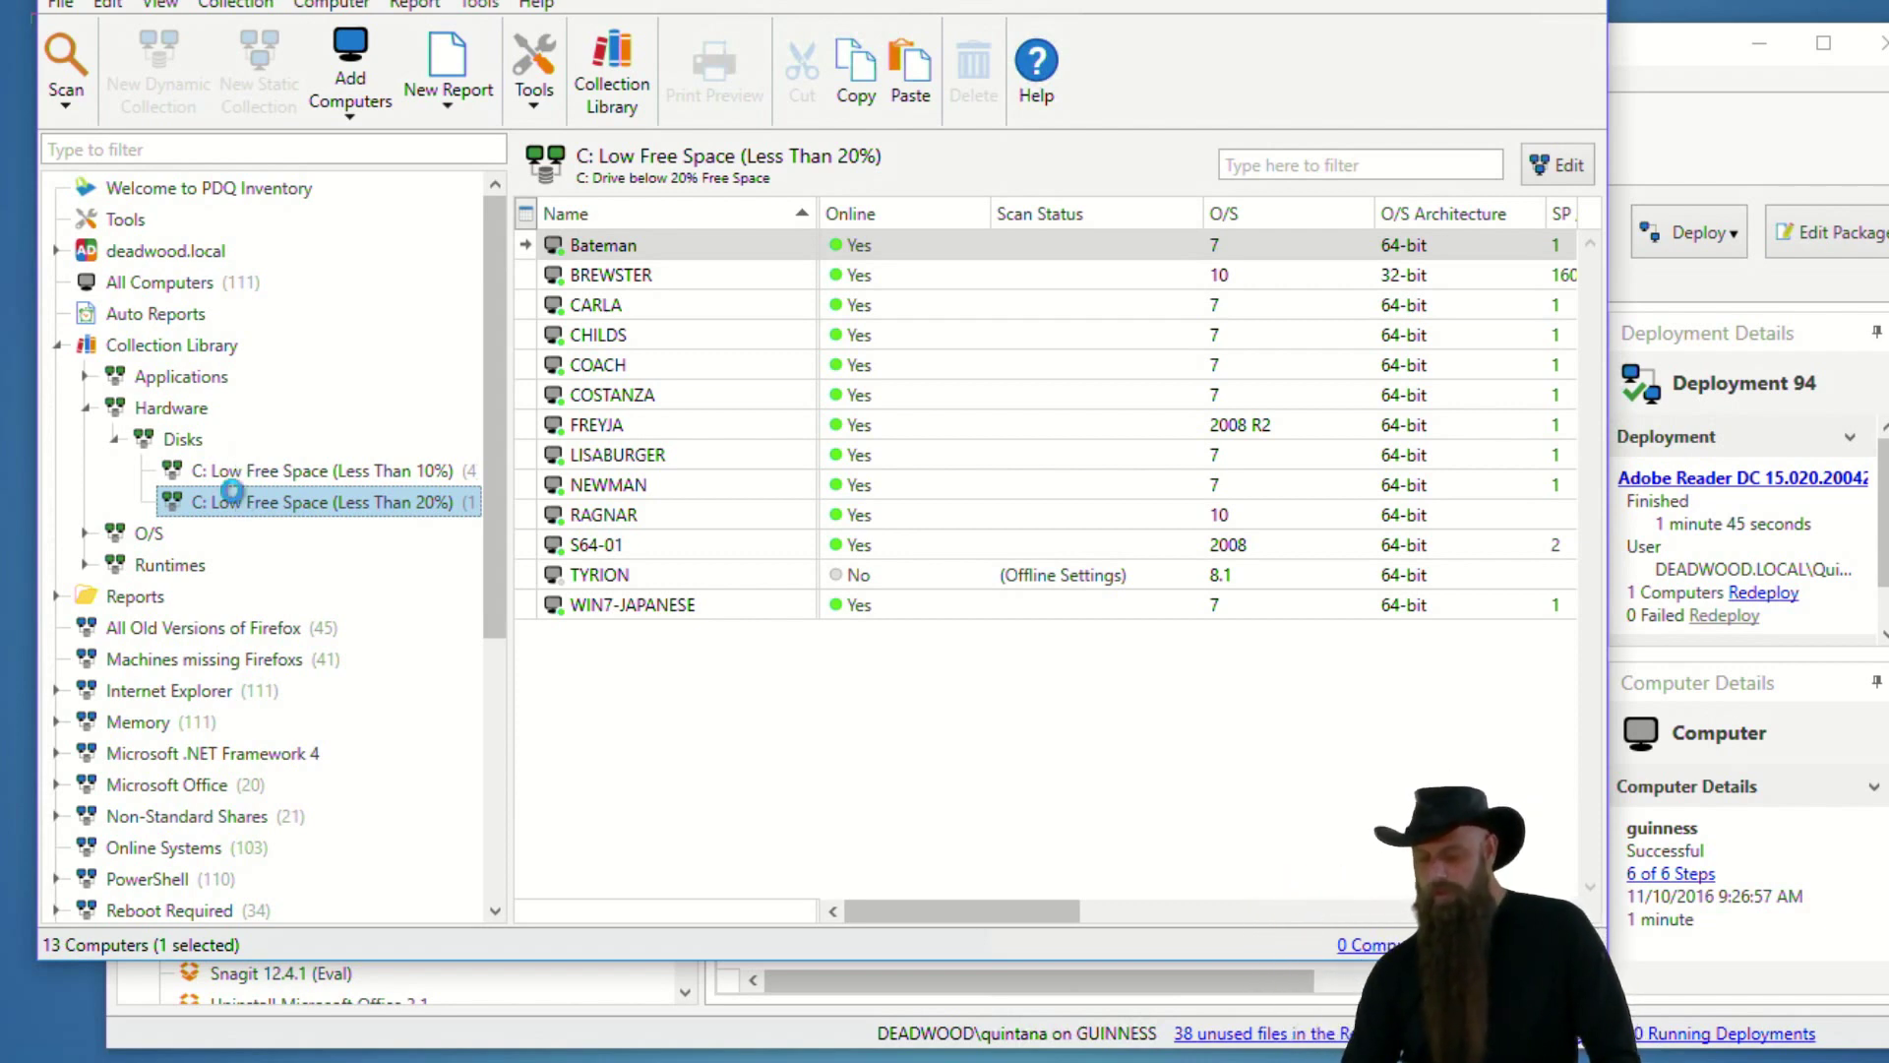
{"action": "double_click", "coordinate": [240, 500]}
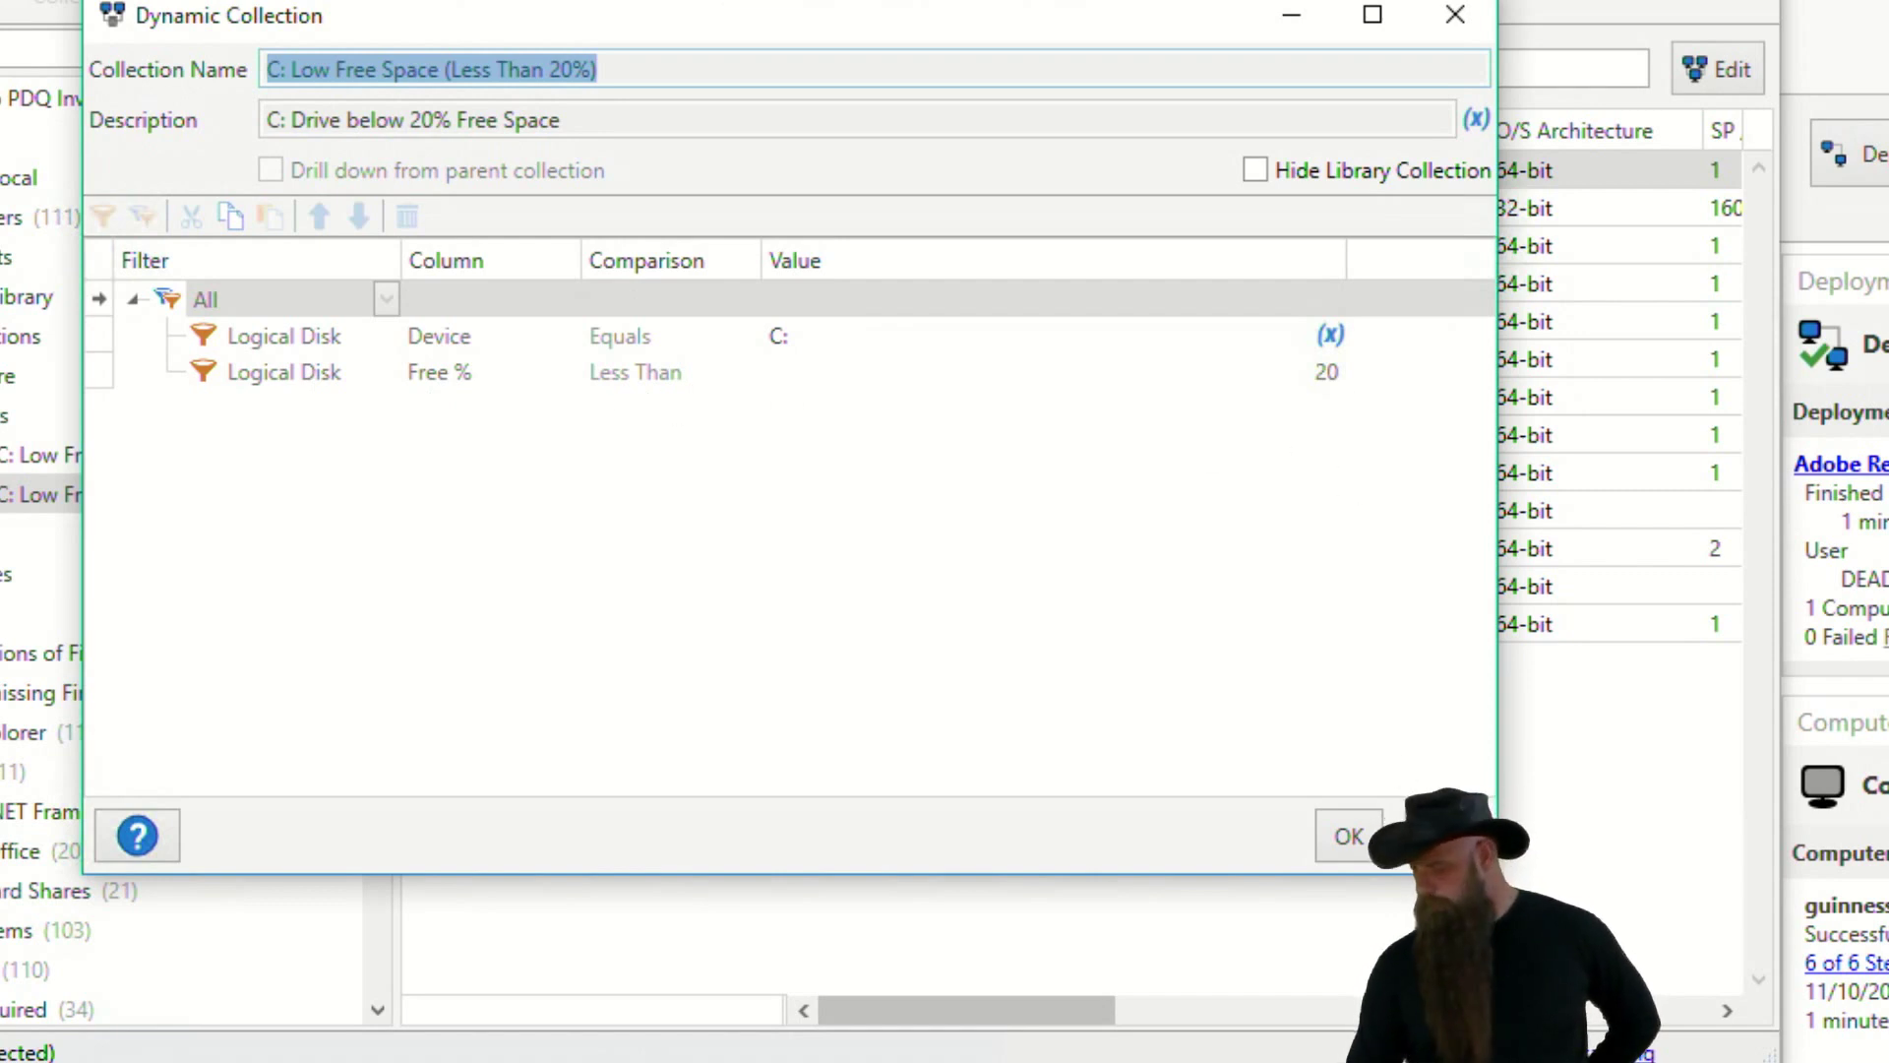
{"action": "key", "text": "Return"}
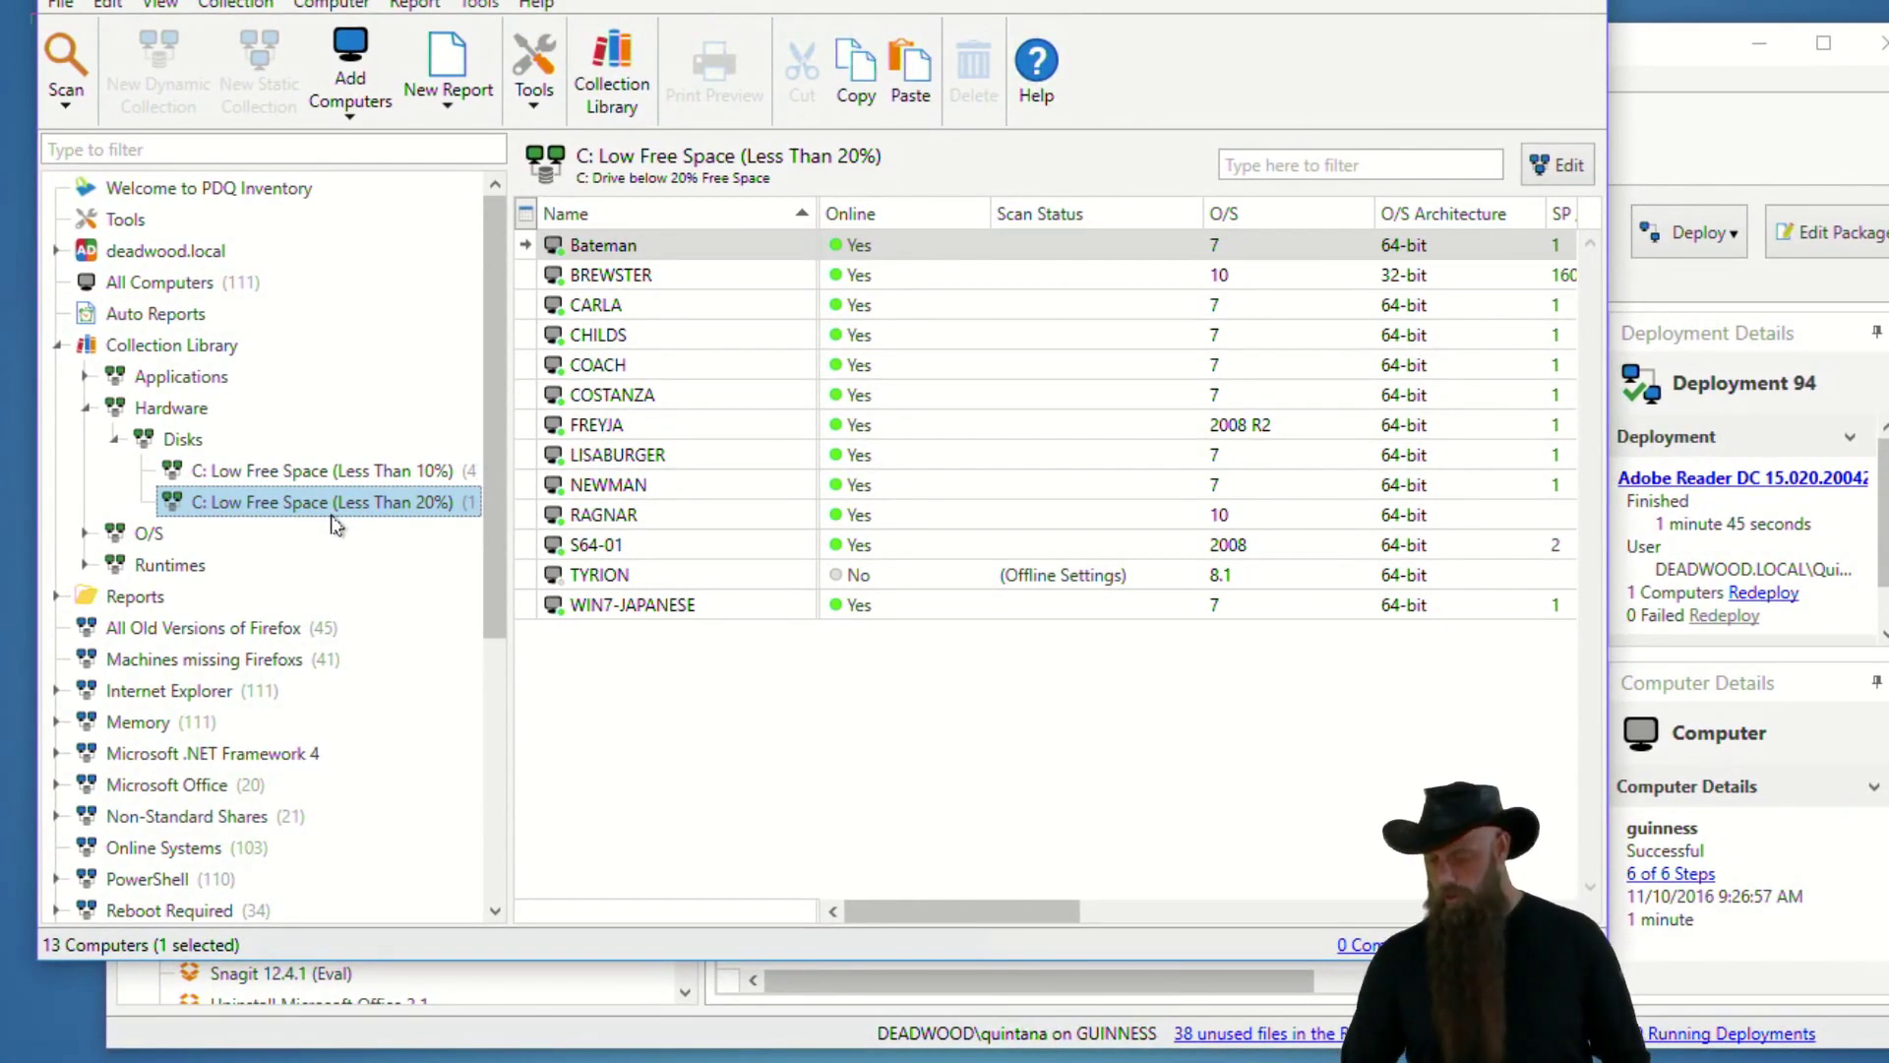
Create a report from the C: Low Free Space (Less Than 20%) collection, and run it after checking its filters.
{"action": "right_click", "coordinate": [340, 506]}
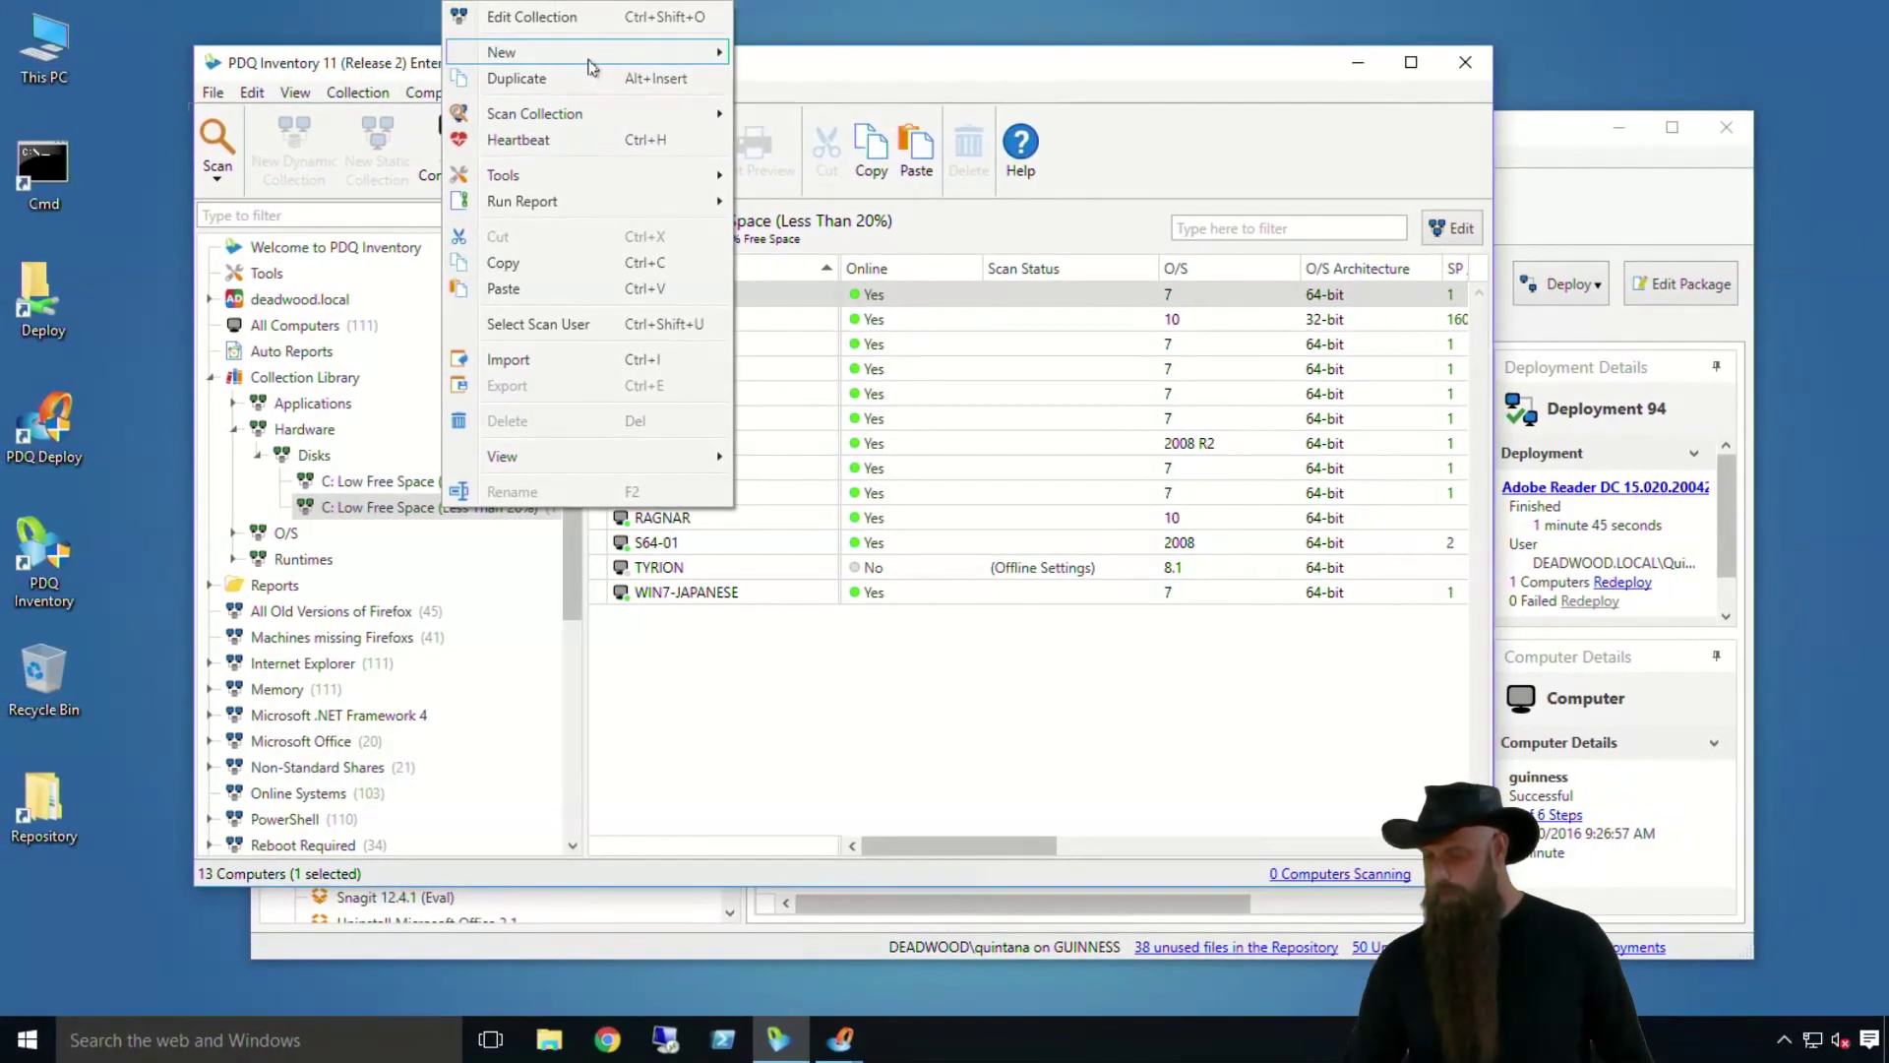
{"action": "mouse_move", "coordinate": [590, 67]}
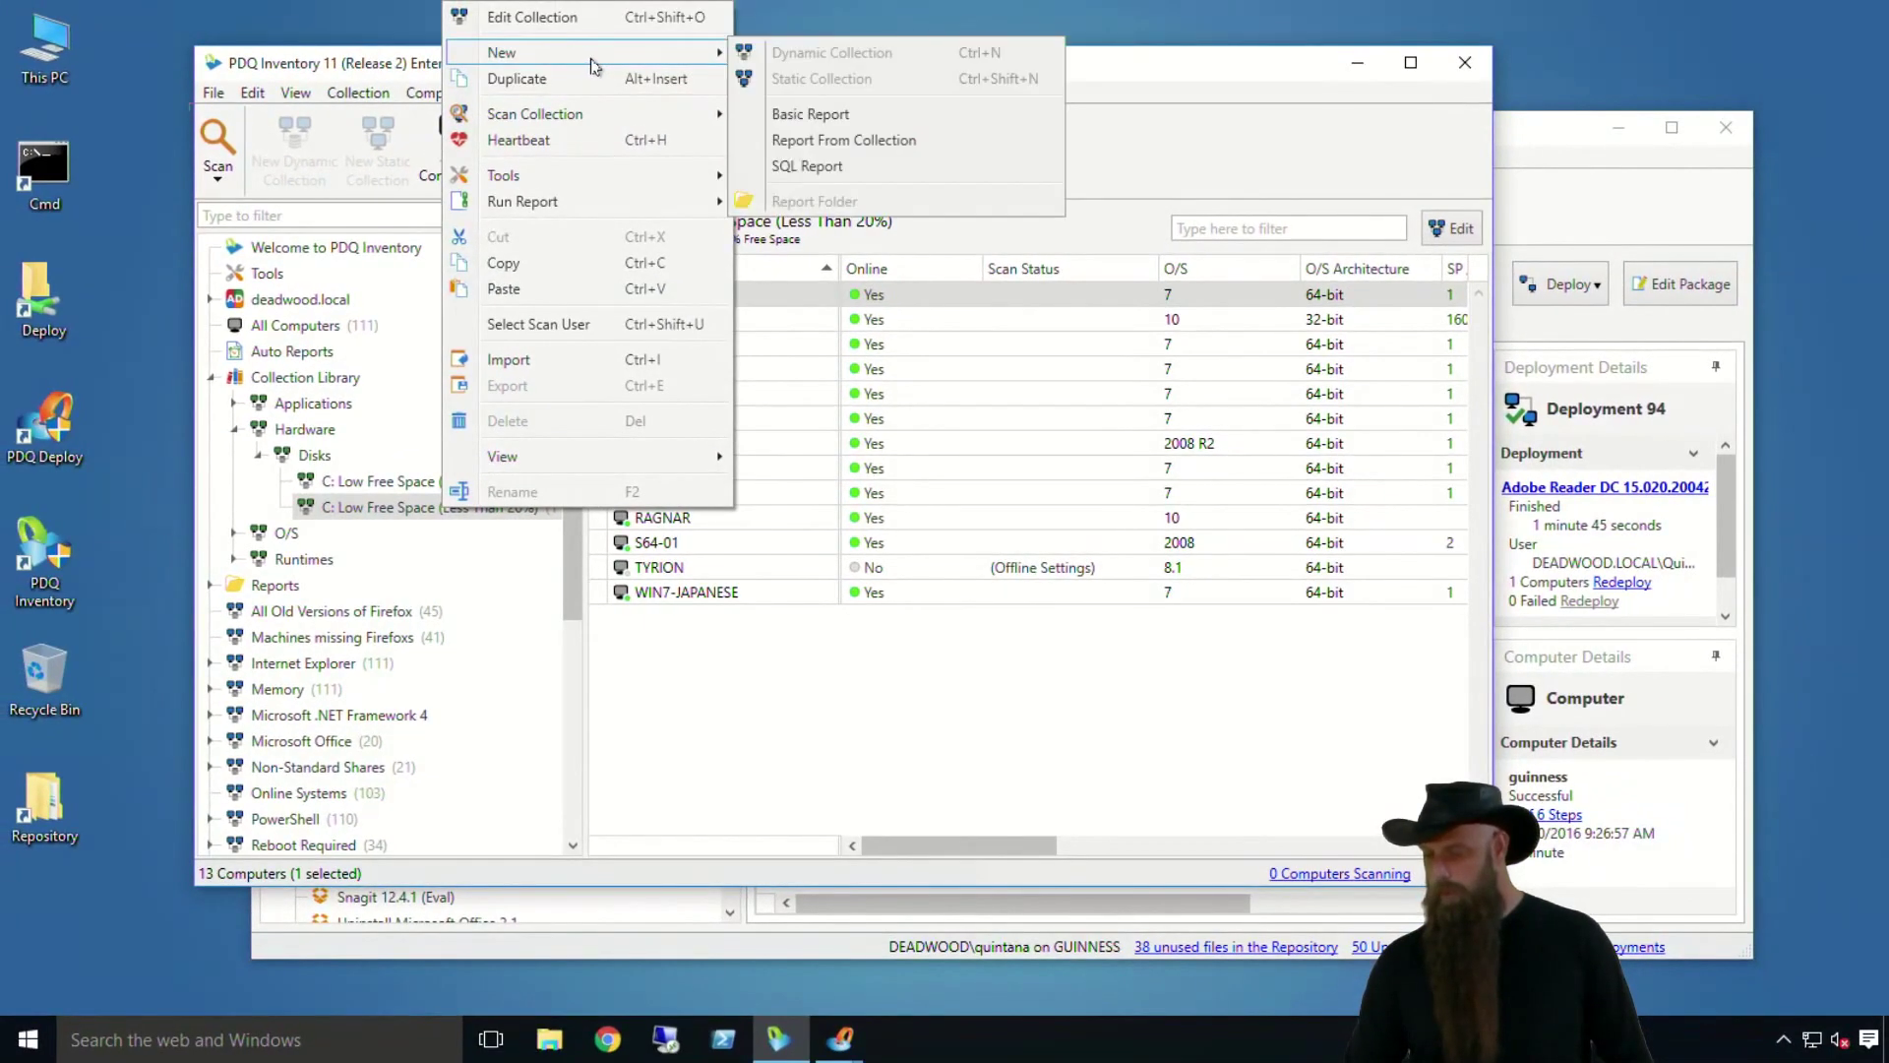
{"action": "left_click", "coordinate": [830, 133]}
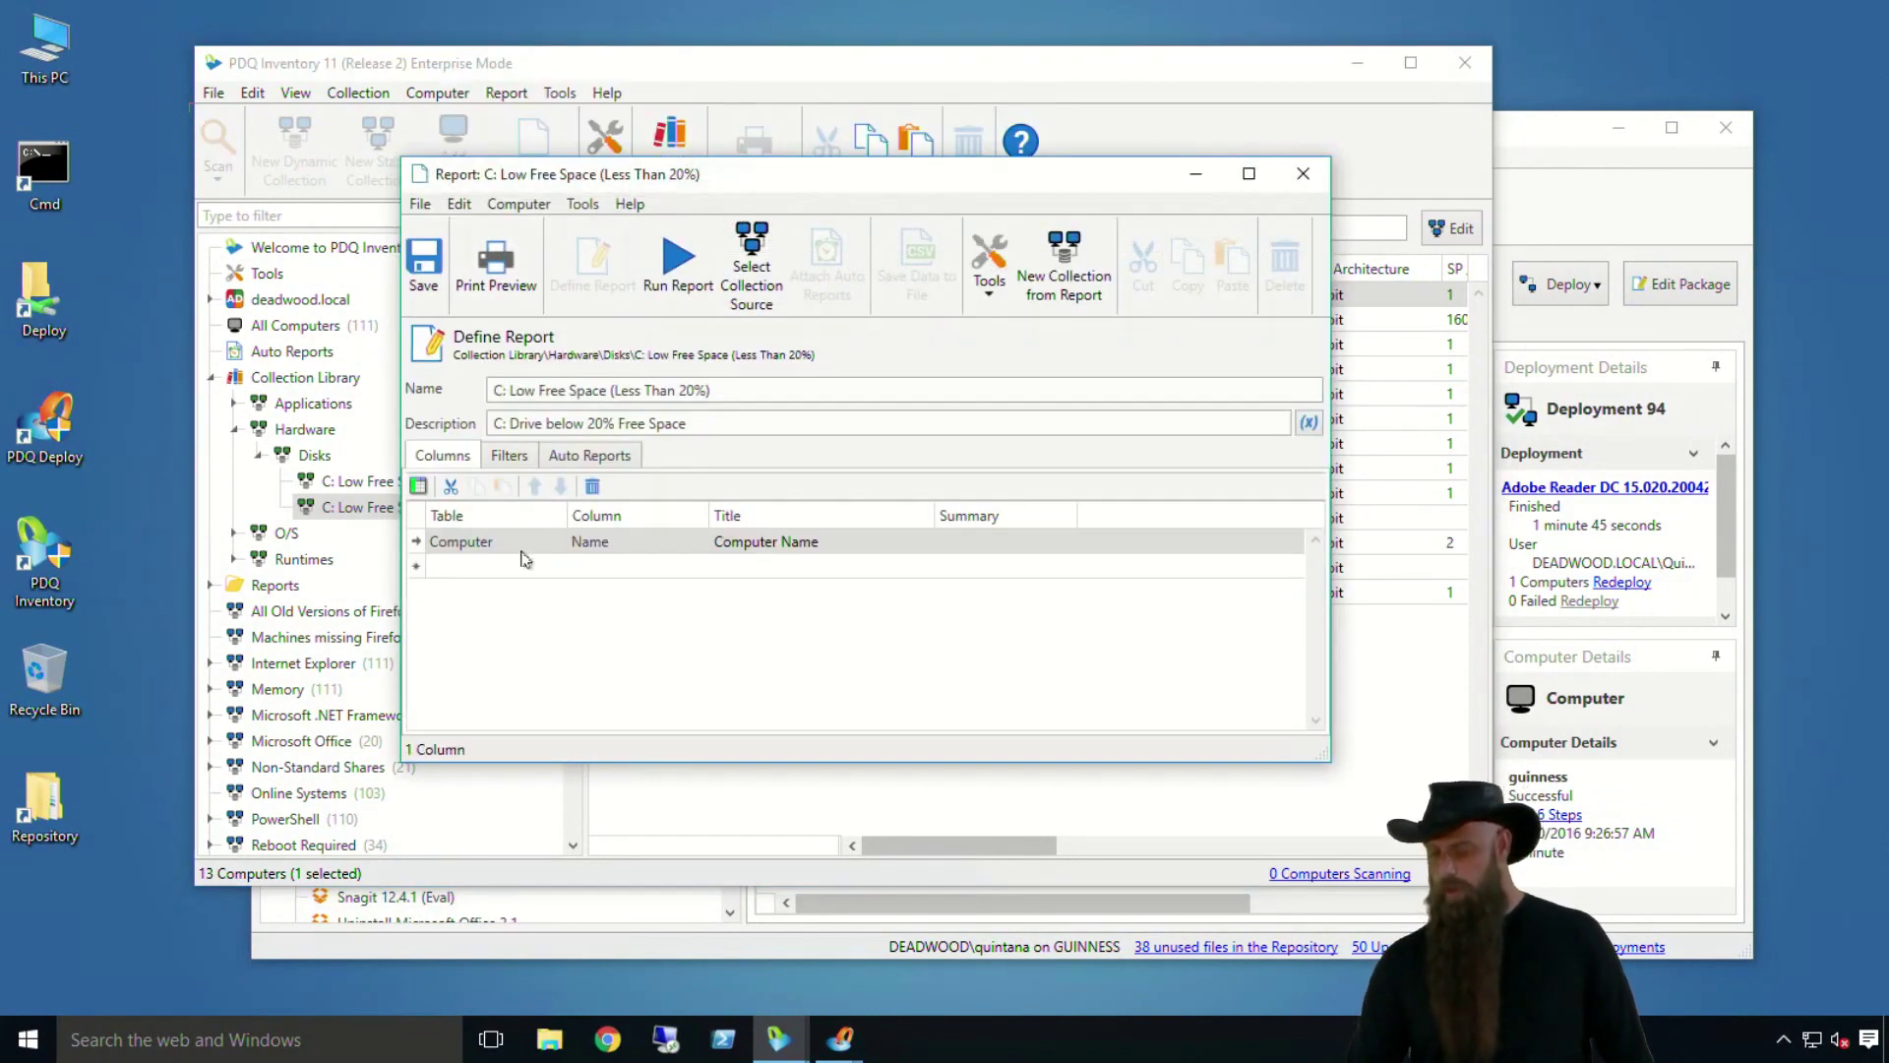
{"action": "left_click", "coordinate": [509, 455]}
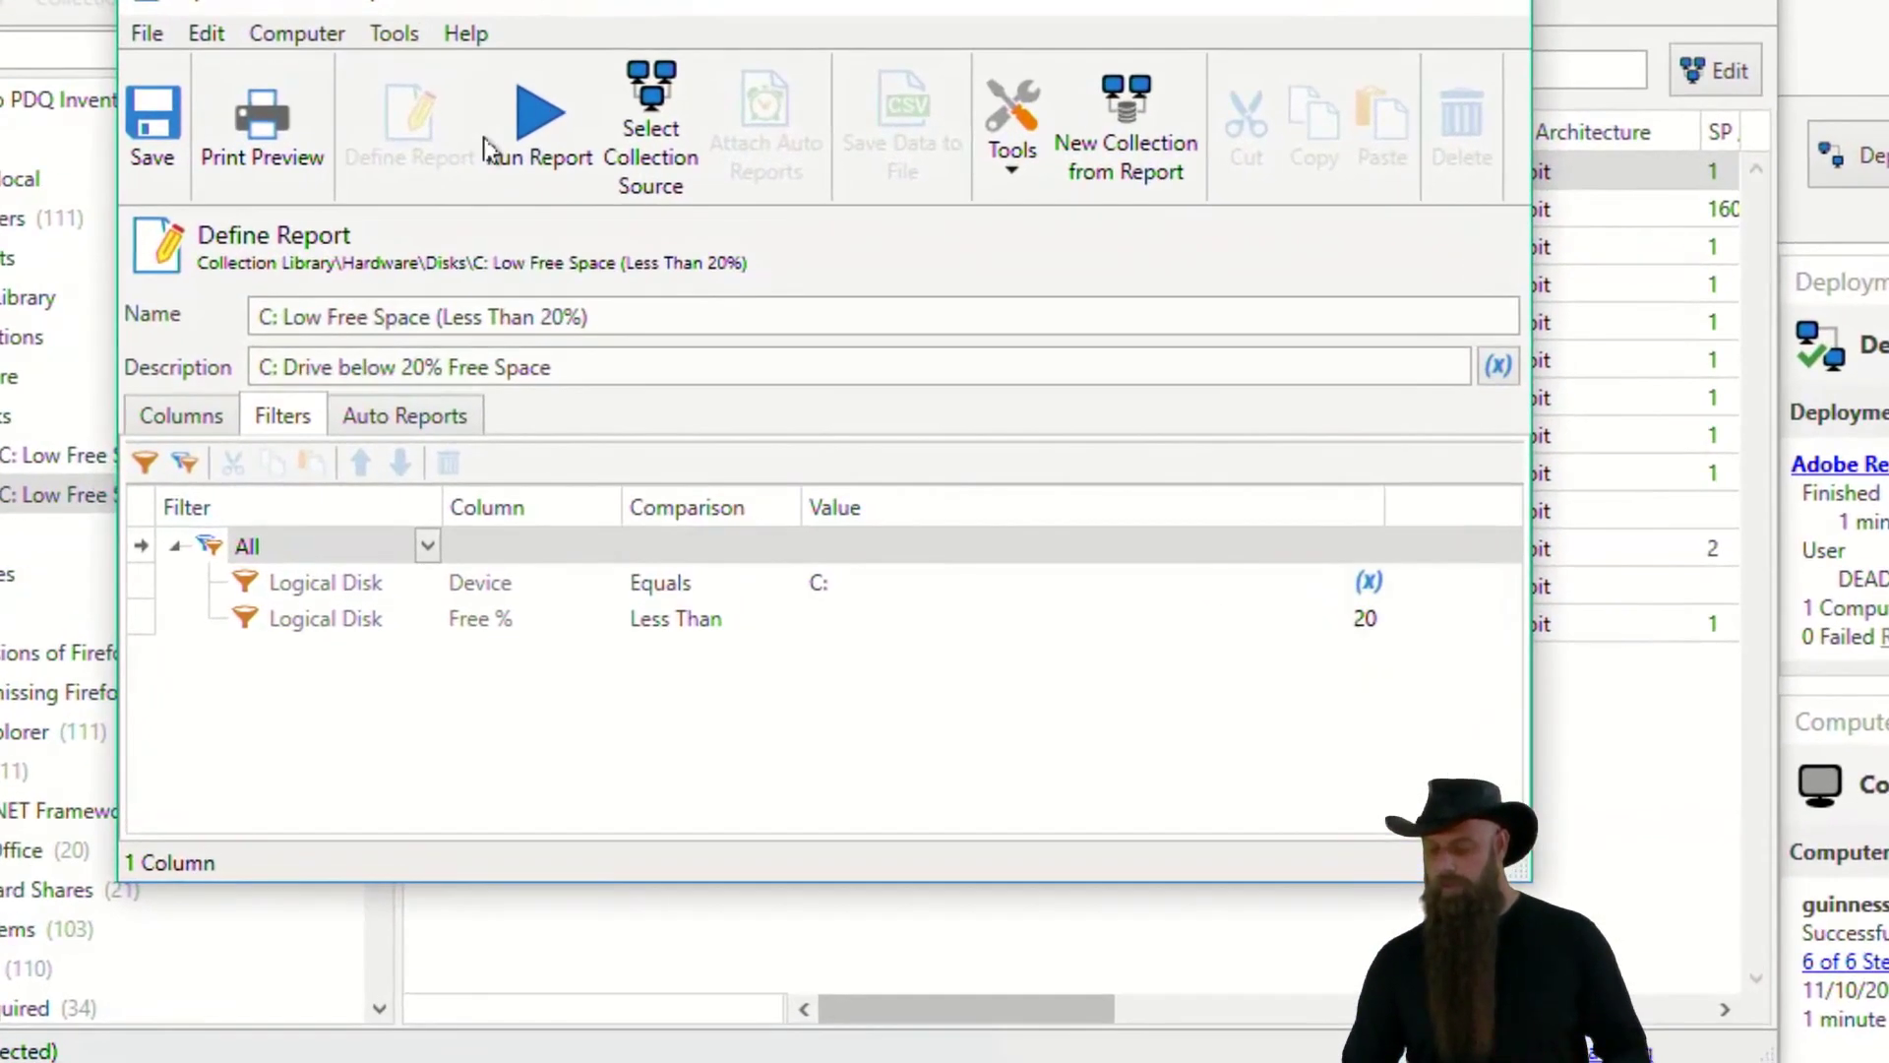
{"action": "left_click", "coordinate": [504, 157]}
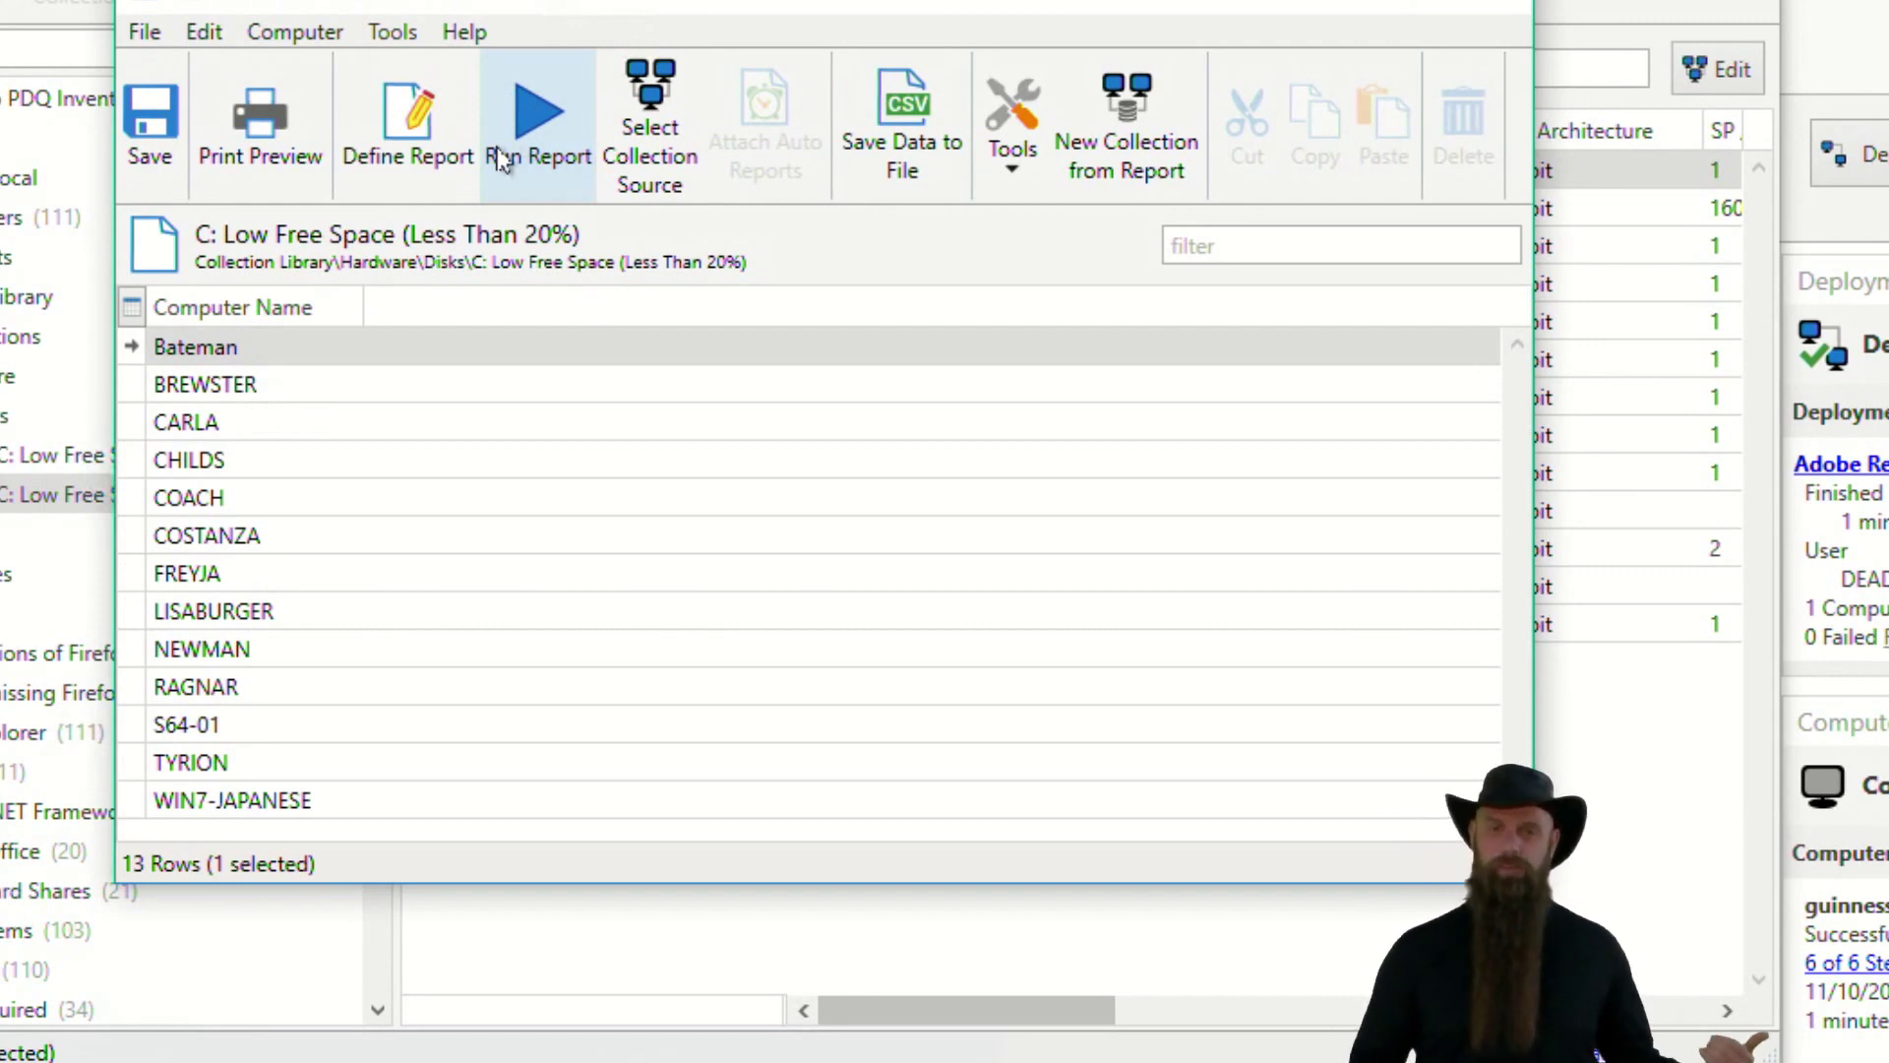
Return to the report definition and add a Logical Disk Device column below the Computer Name column.
{"action": "left_click", "coordinate": [421, 138]}
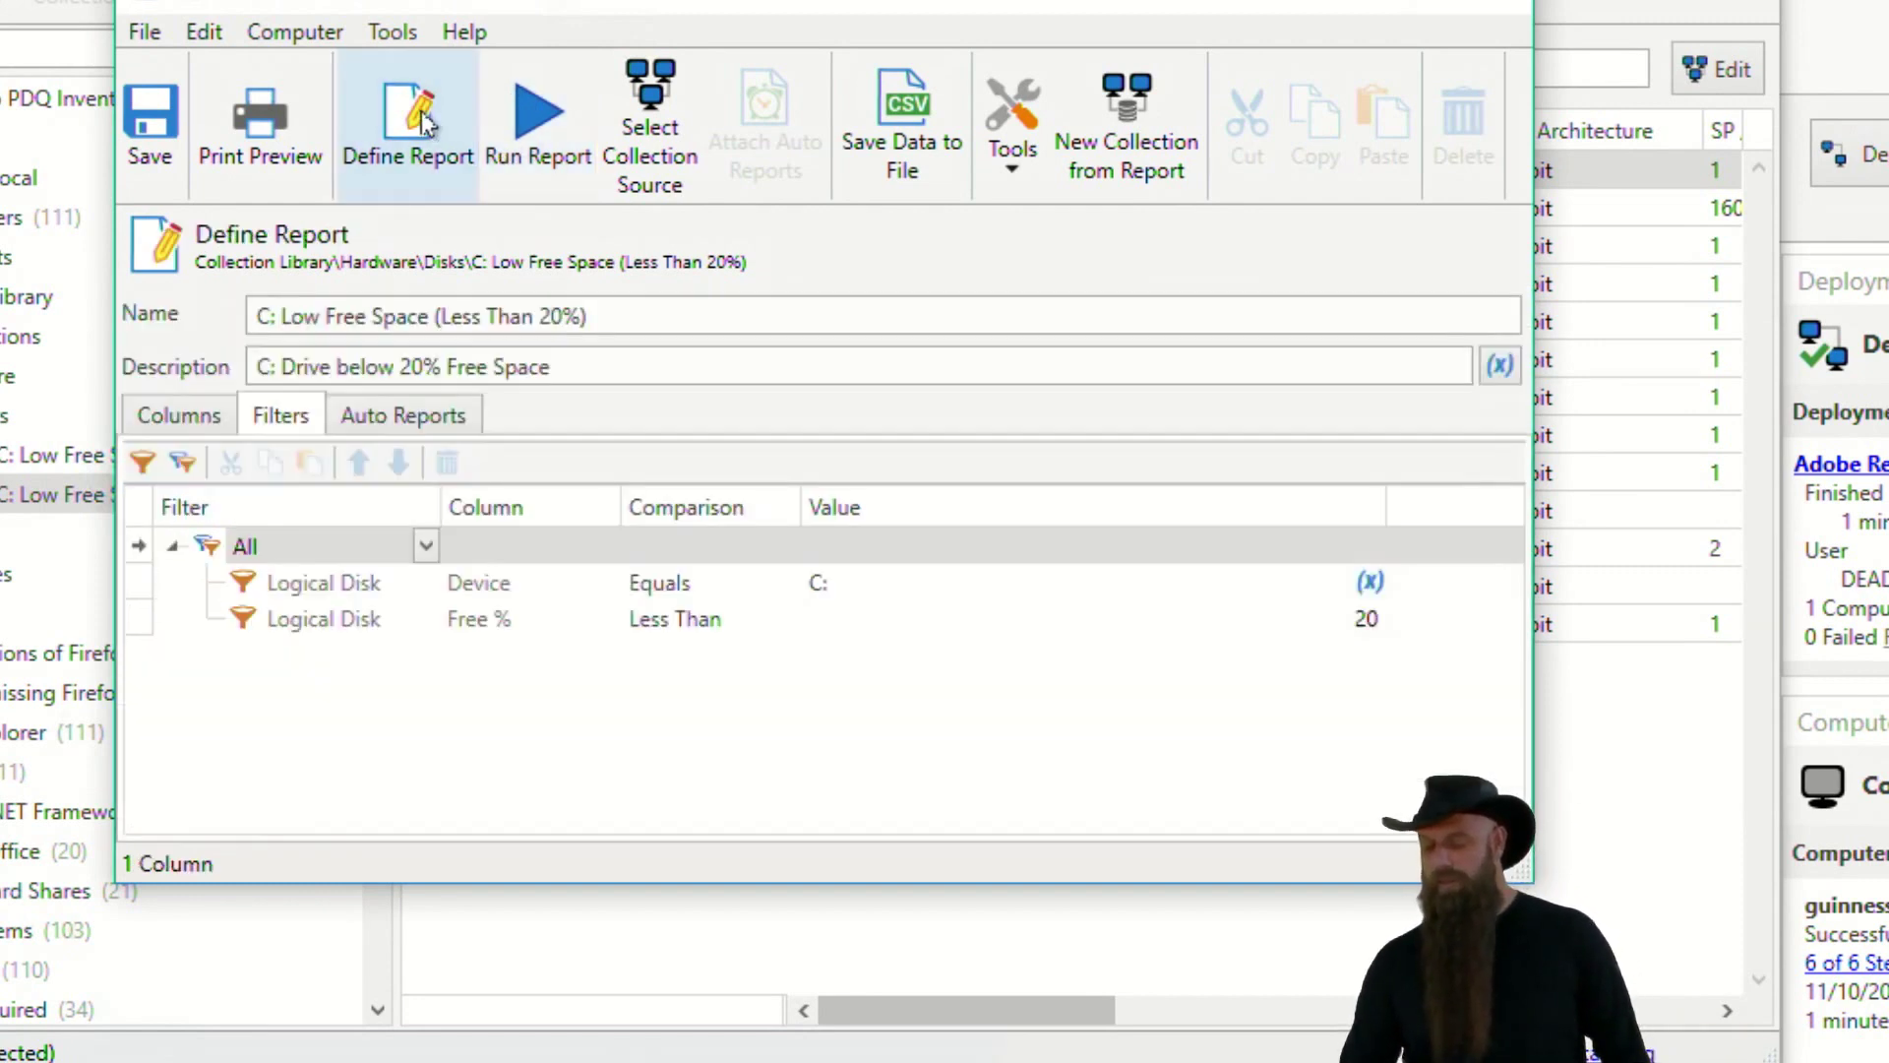
{"action": "left_click", "coordinate": [184, 416]}
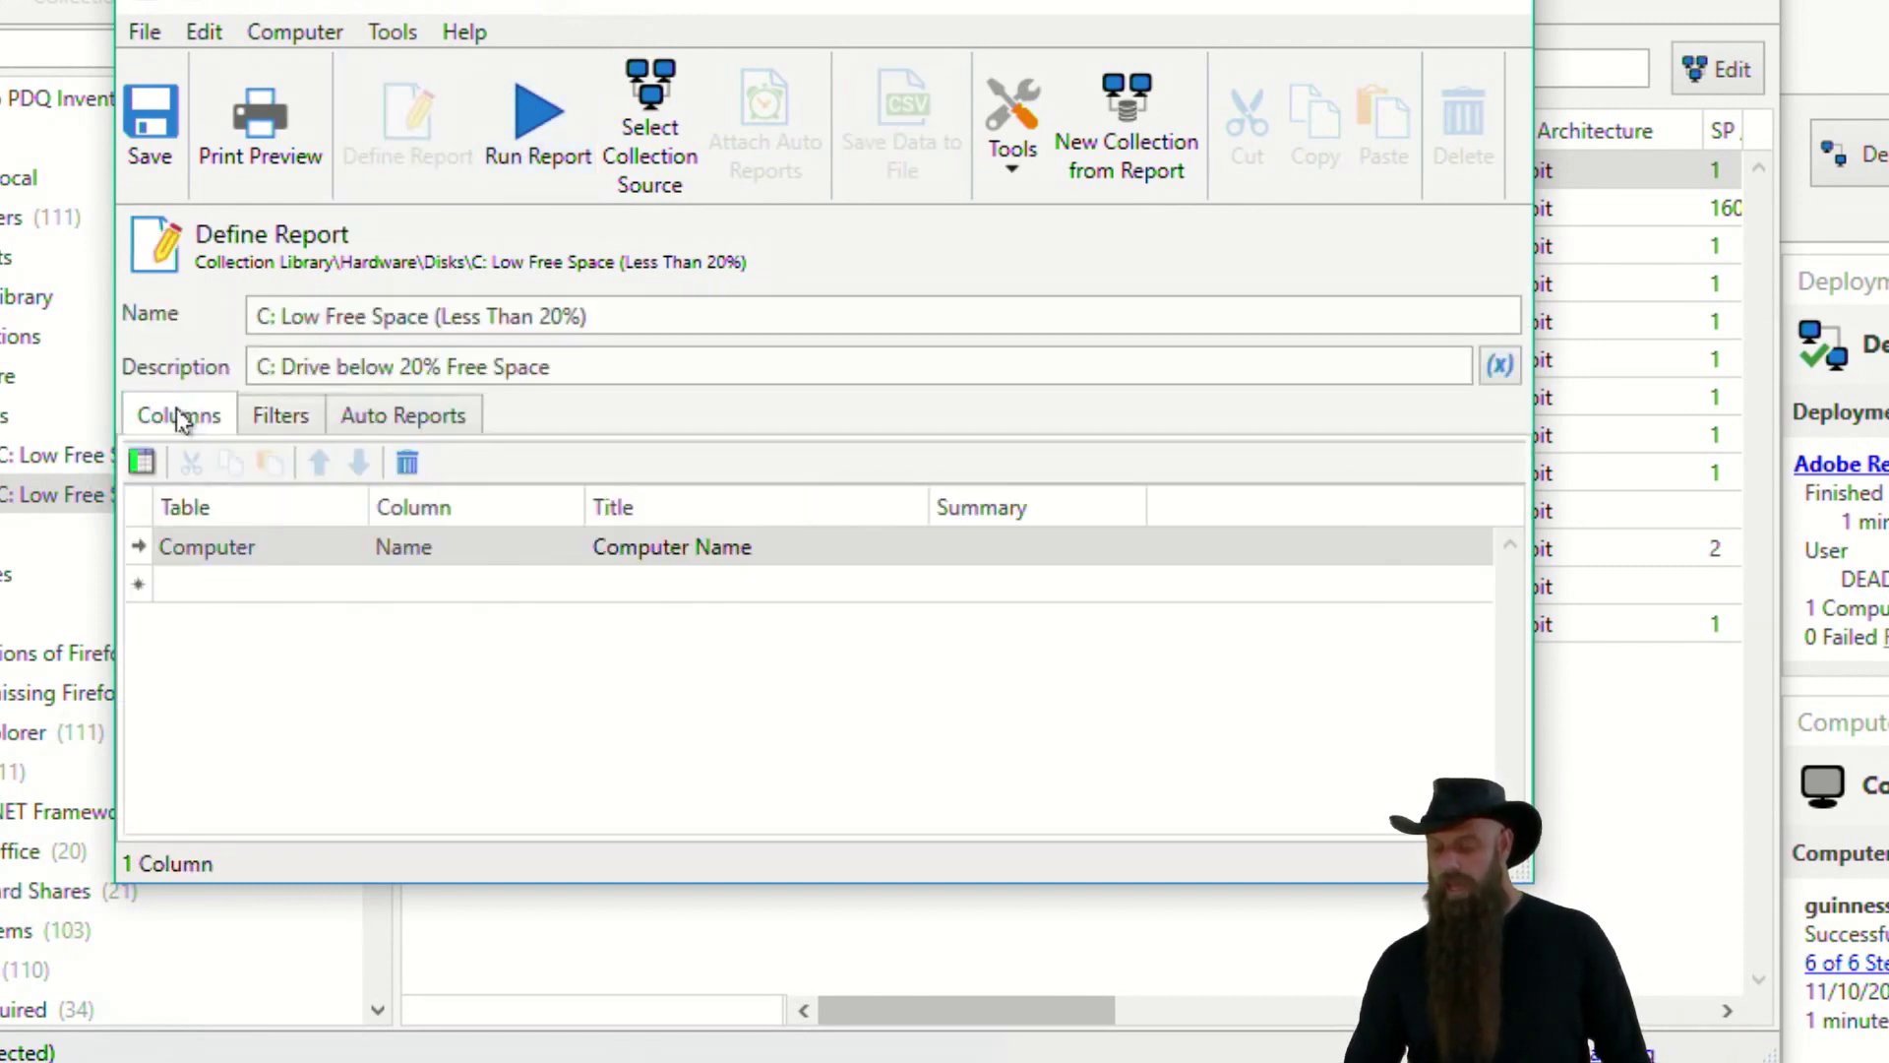
{"action": "left_click", "coordinate": [242, 585]}
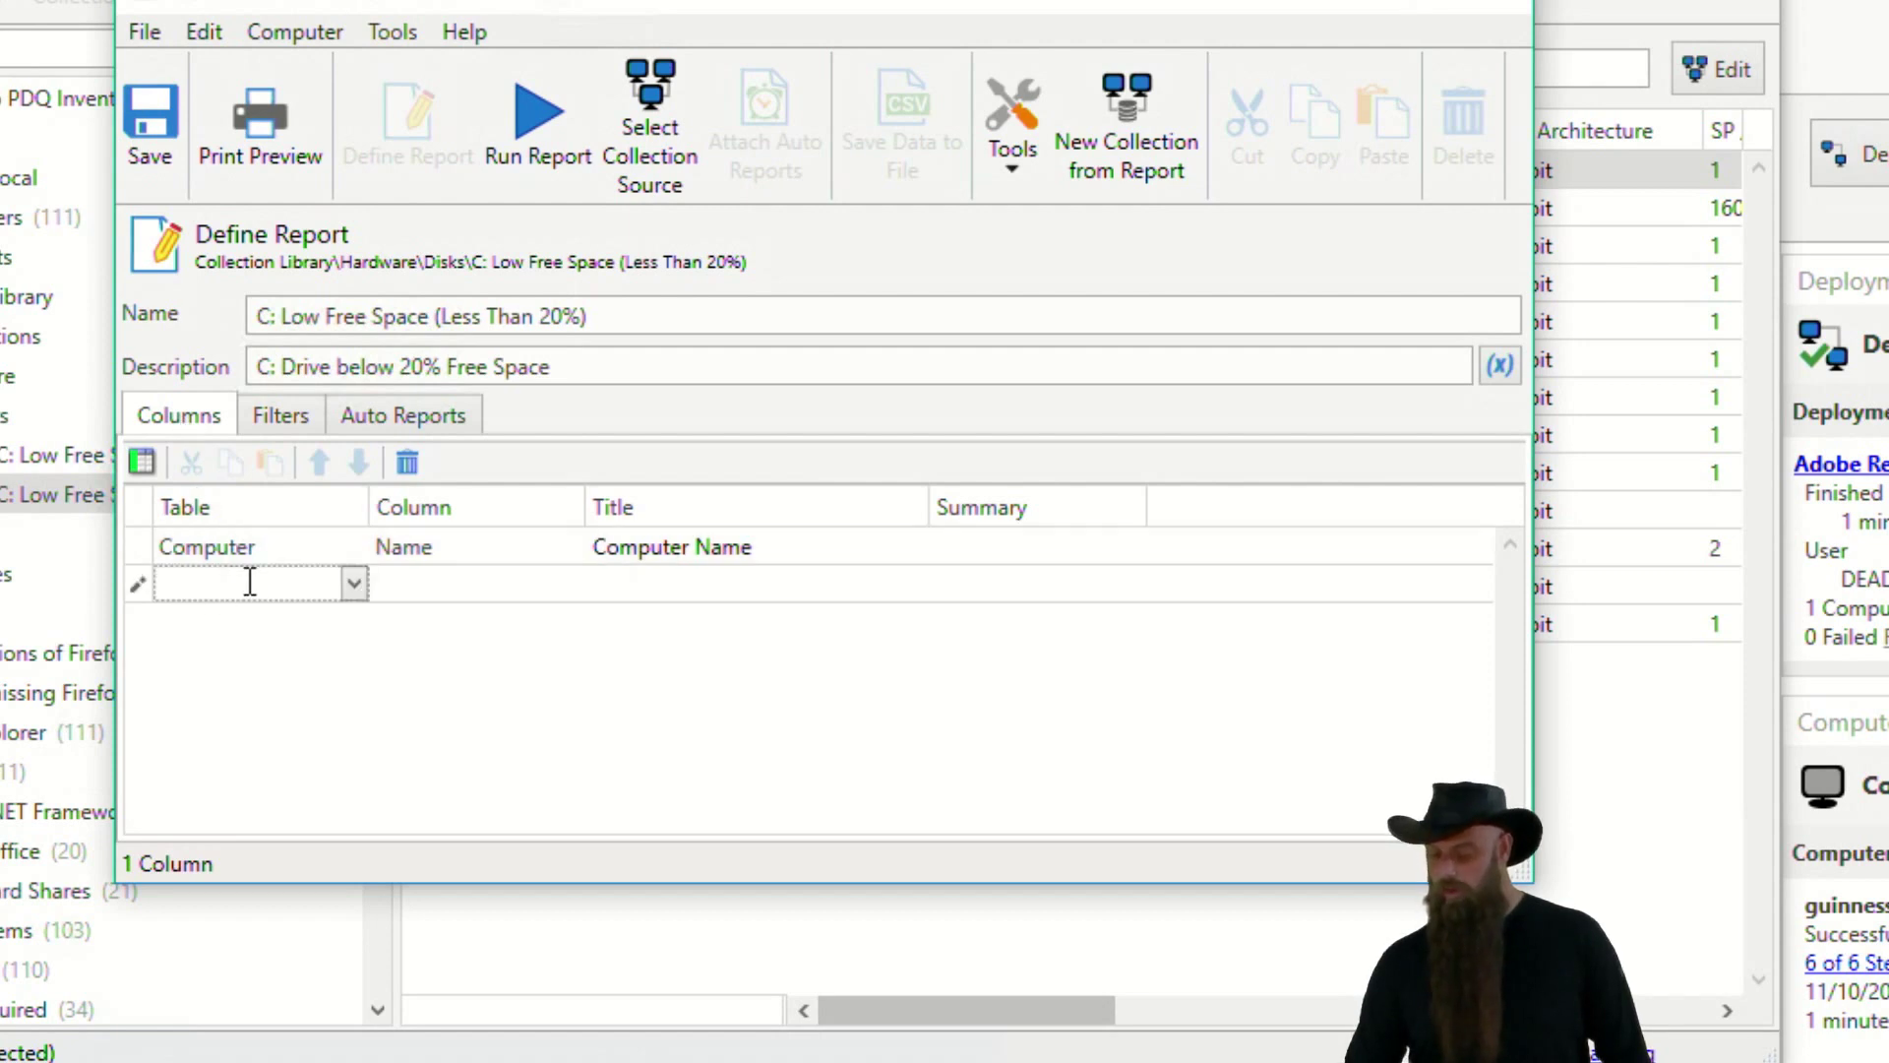
{"action": "left_click", "coordinate": [353, 587]}
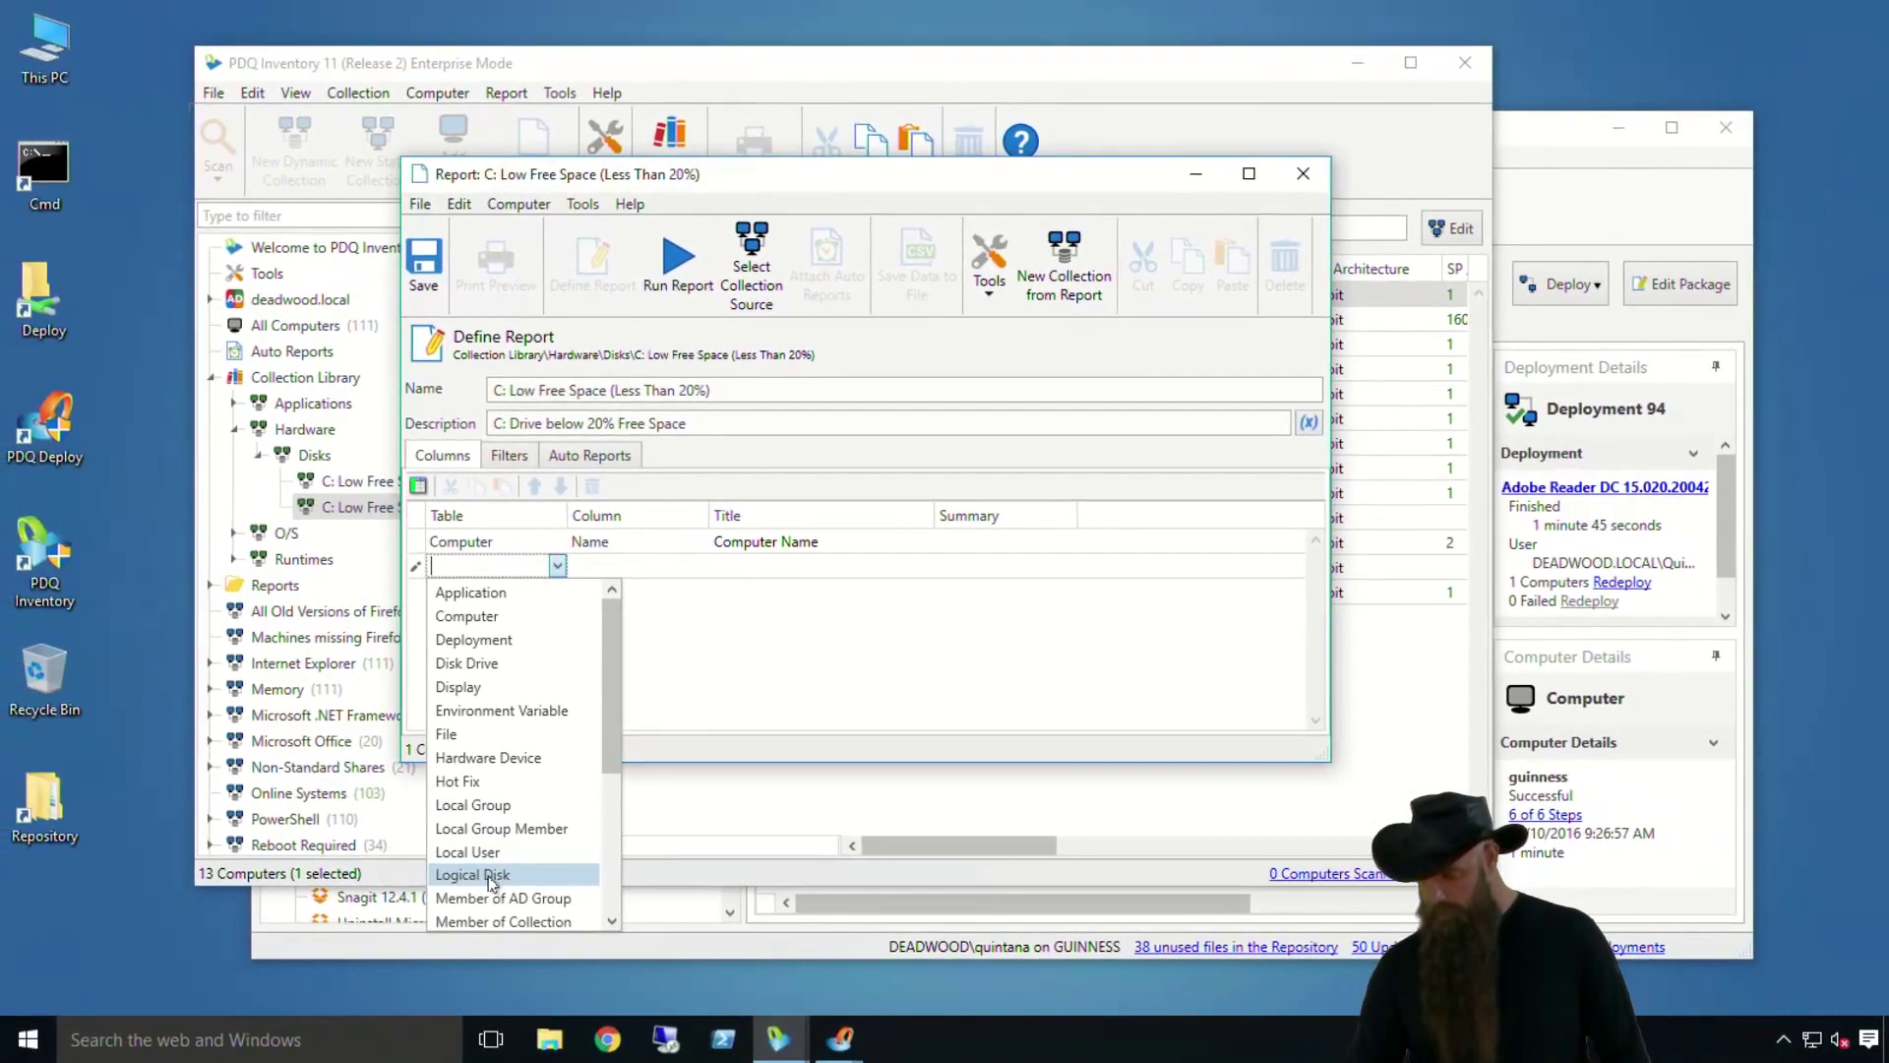
{"action": "left_click", "coordinate": [224, 1053]}
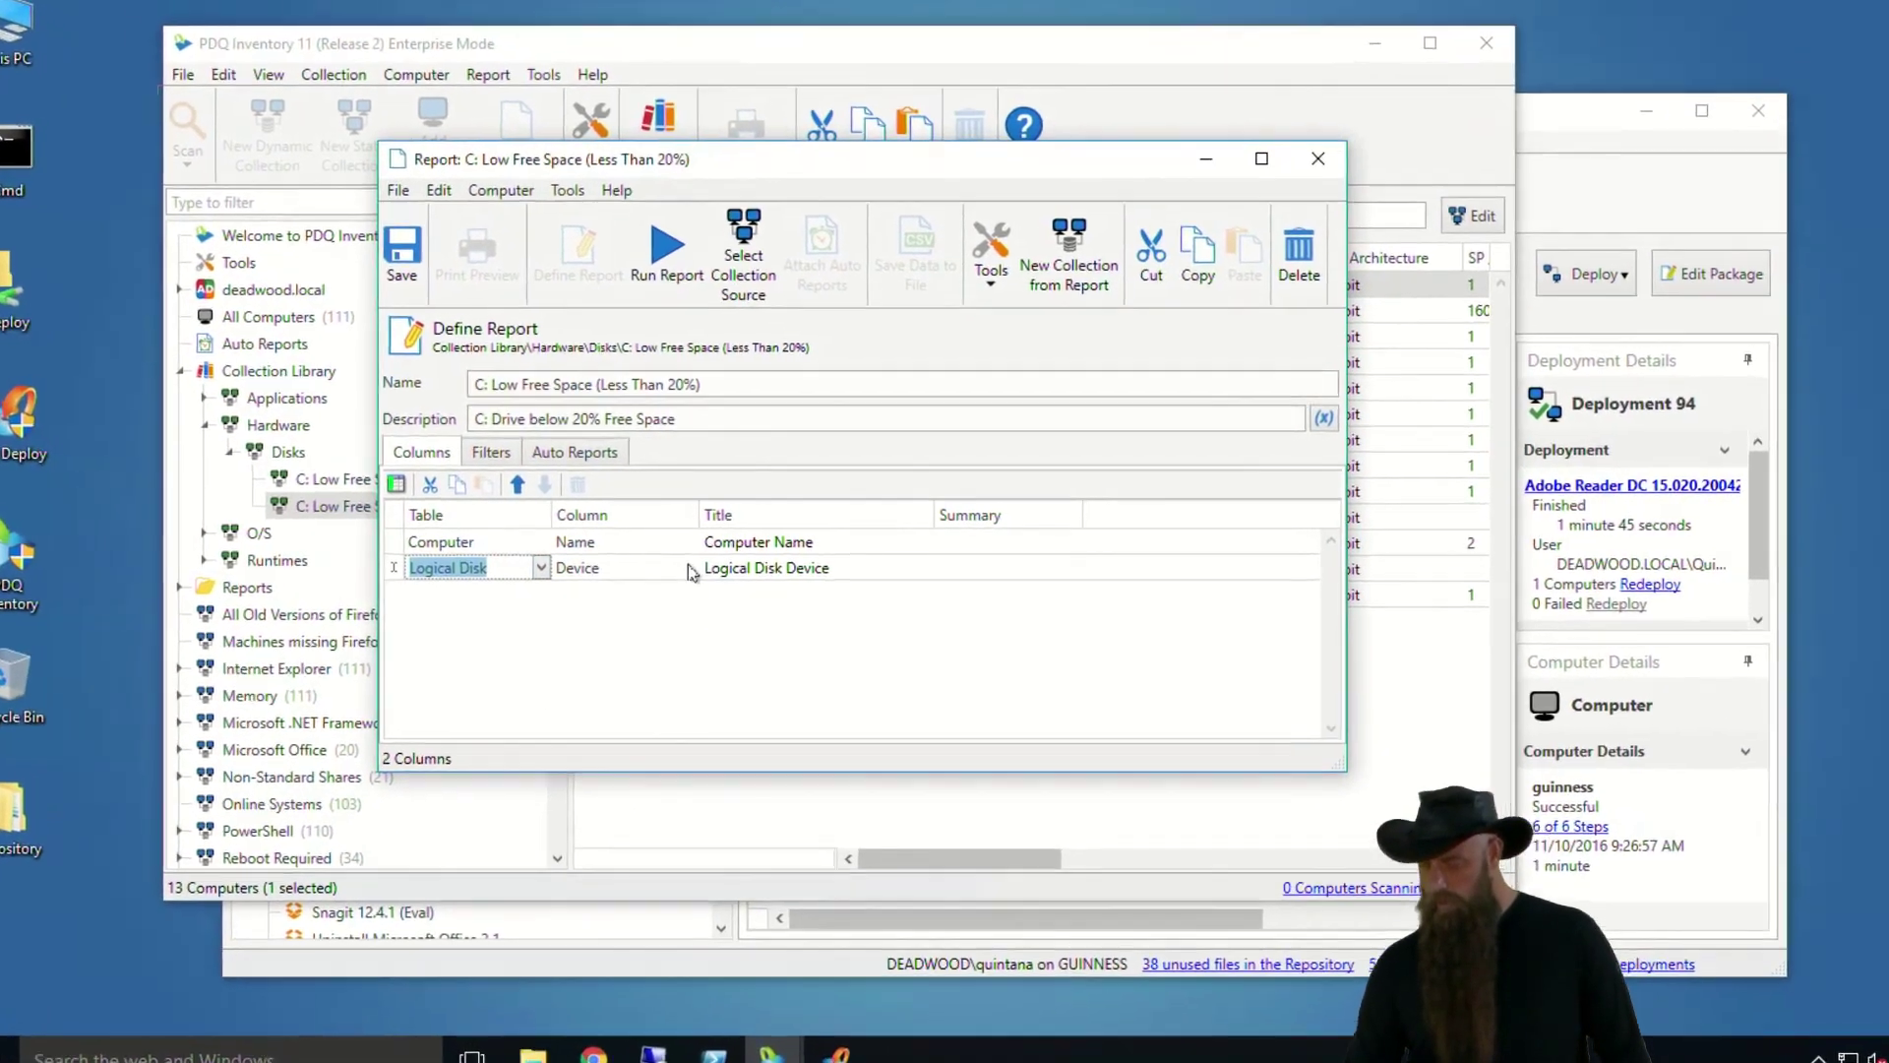
{"action": "left_click", "coordinate": [592, 566]}
{"action": "left_click", "coordinate": [698, 566]}
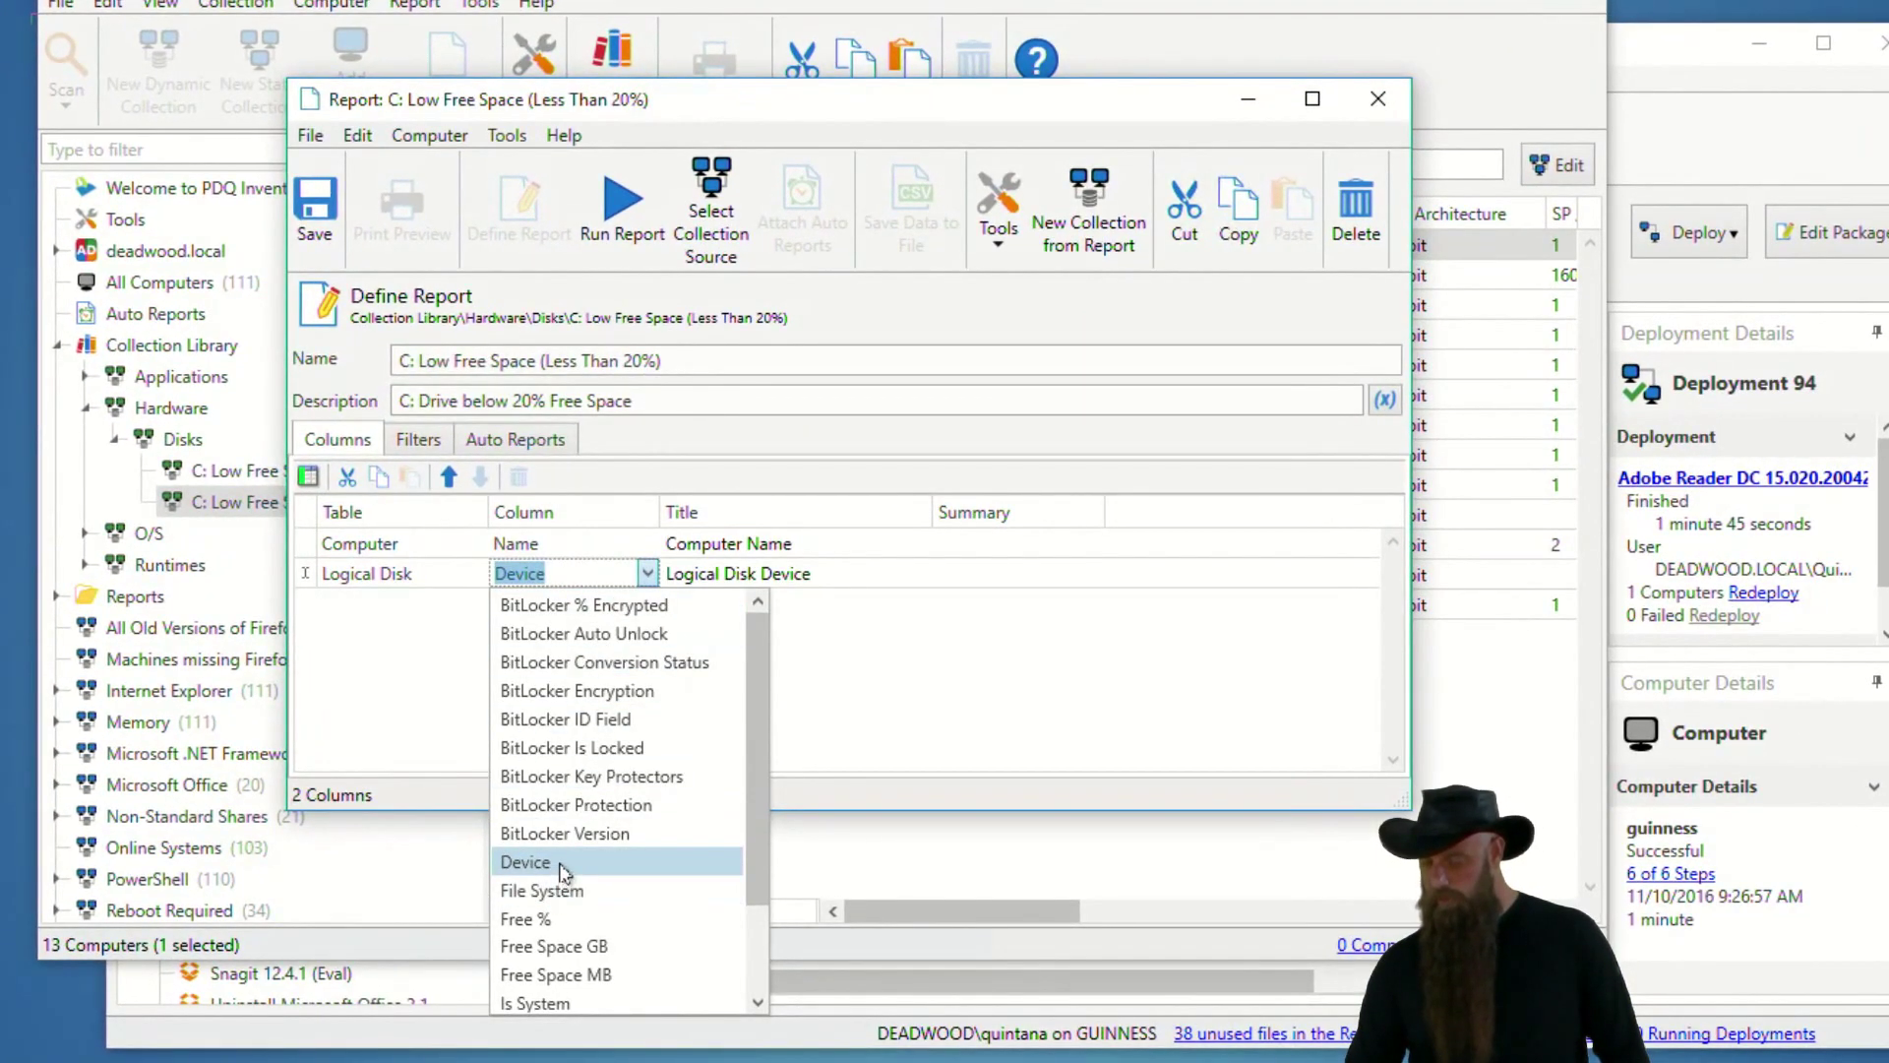
{"action": "left_click", "coordinate": [566, 862]}
Add another Logical Disk column to the report and set it to Free %.
{"action": "left_click", "coordinate": [308, 479]}
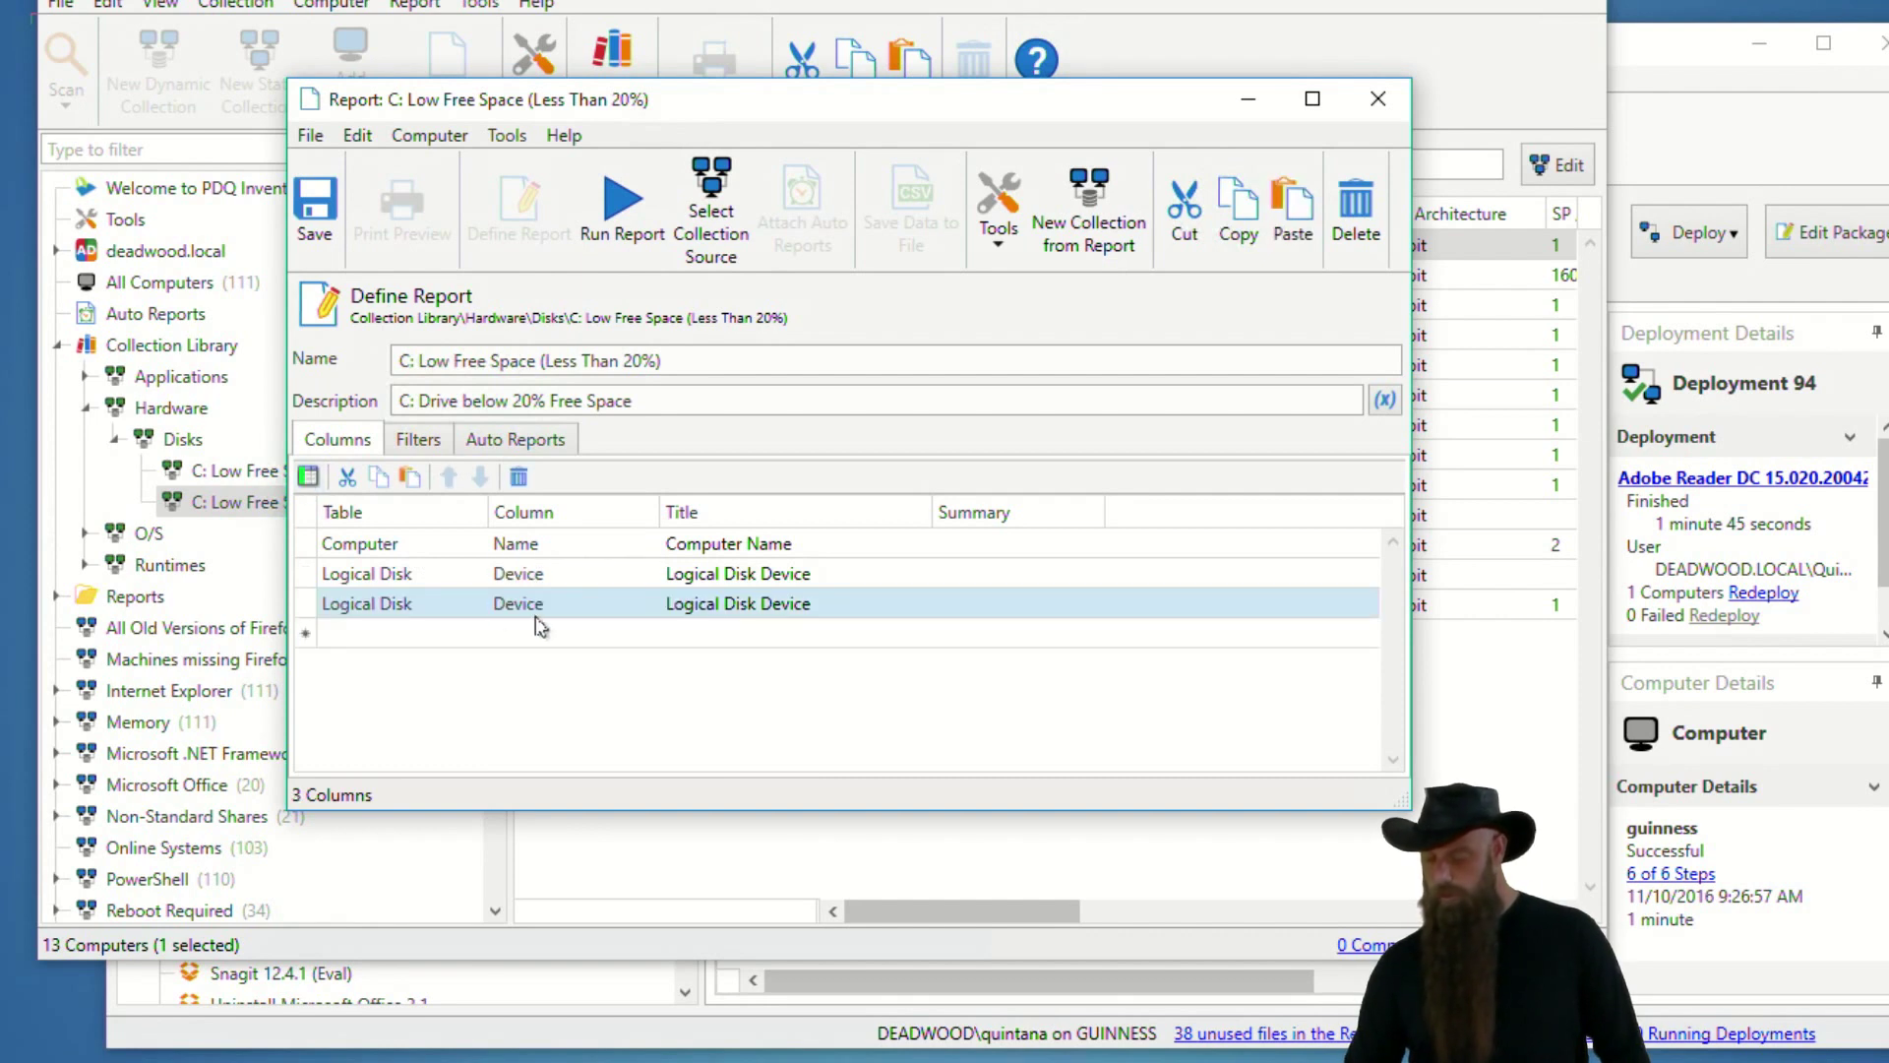
{"action": "left_click", "coordinate": [640, 607]}
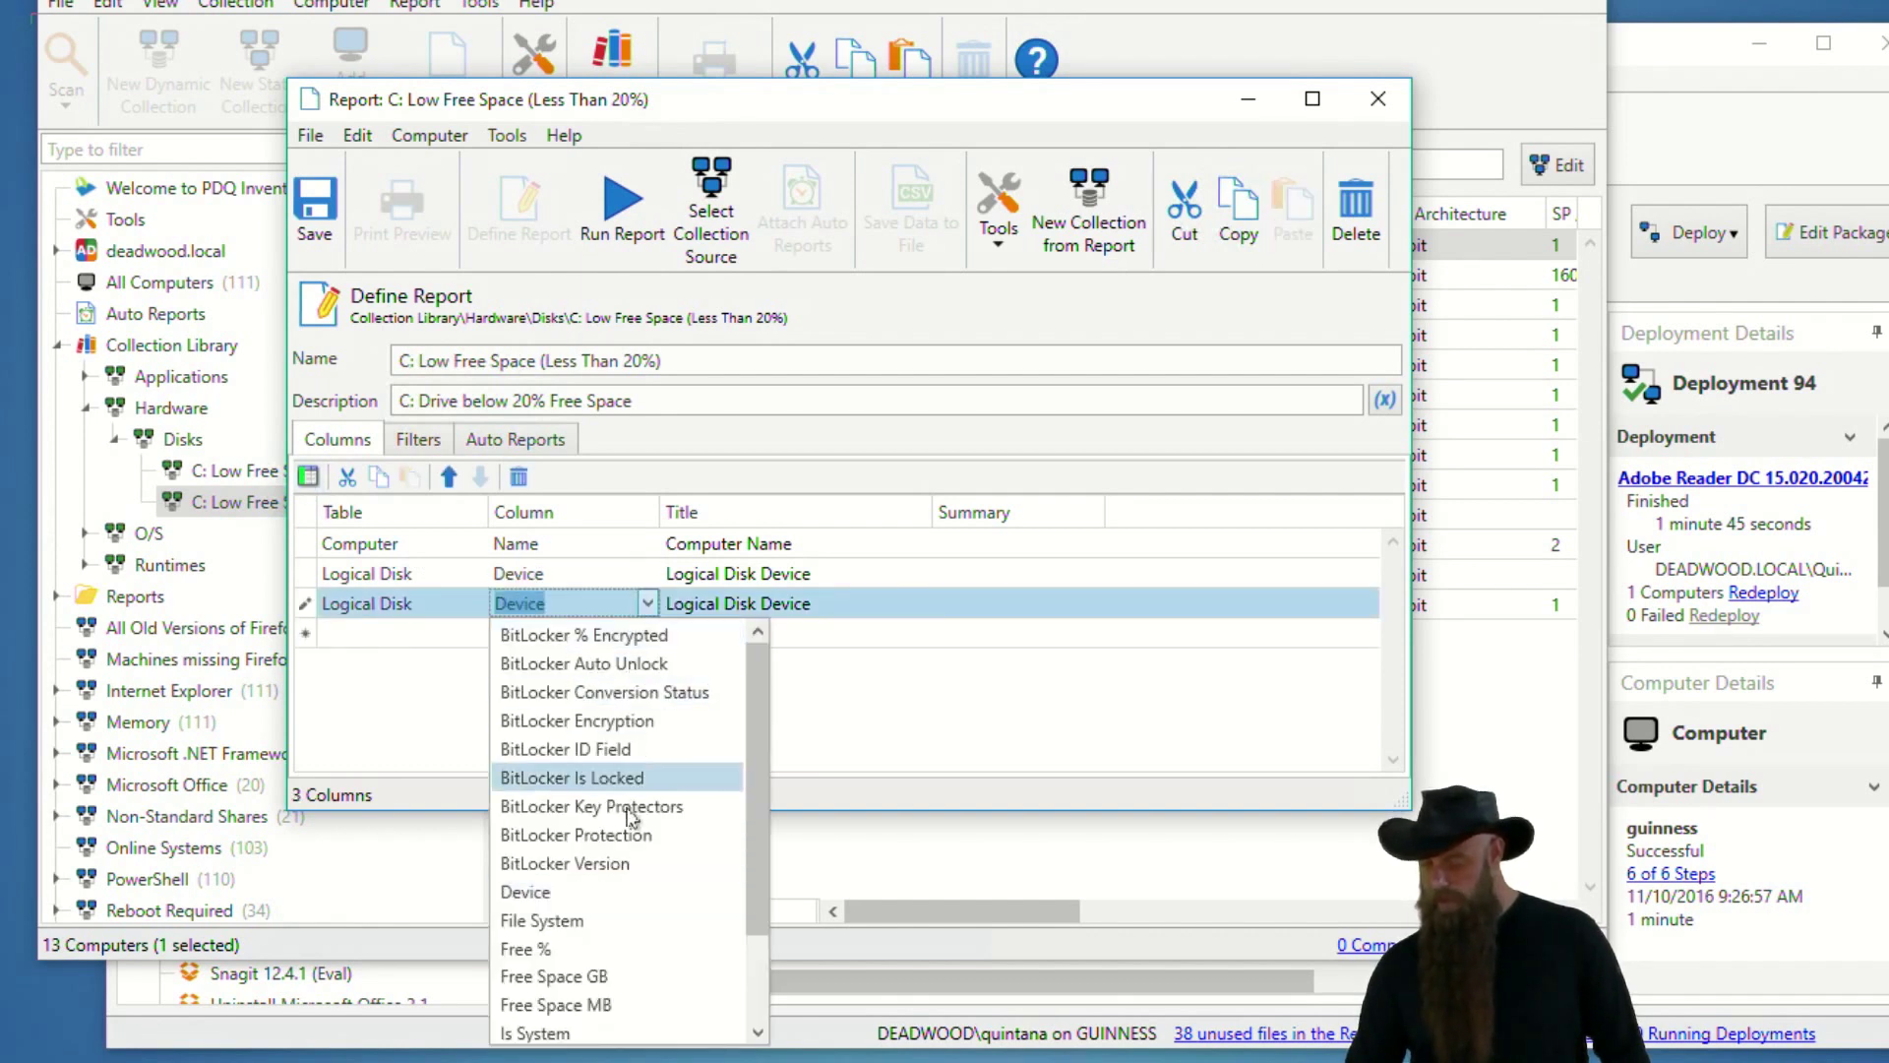
{"action": "left_click", "coordinate": [569, 951]}
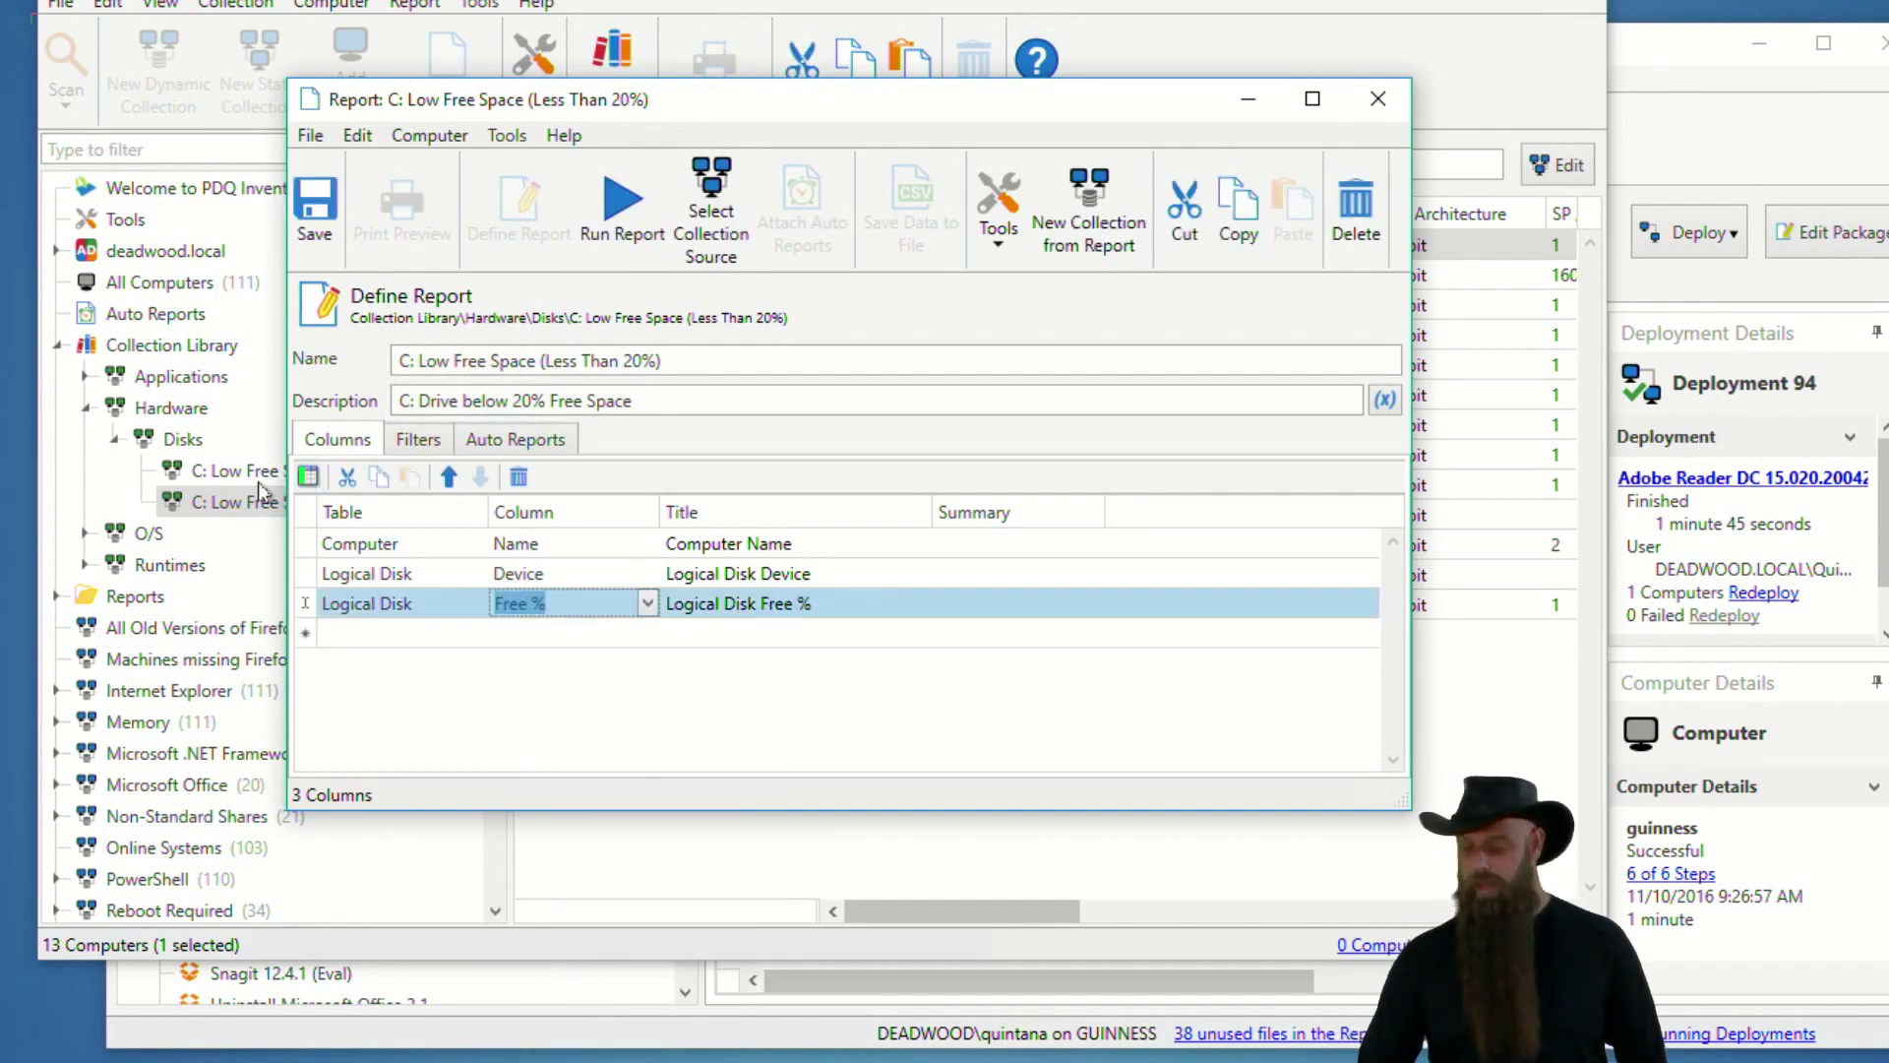
Run the low free space report and view its print preview, then close the preview and the report.
{"action": "left_click", "coordinate": [602, 212]}
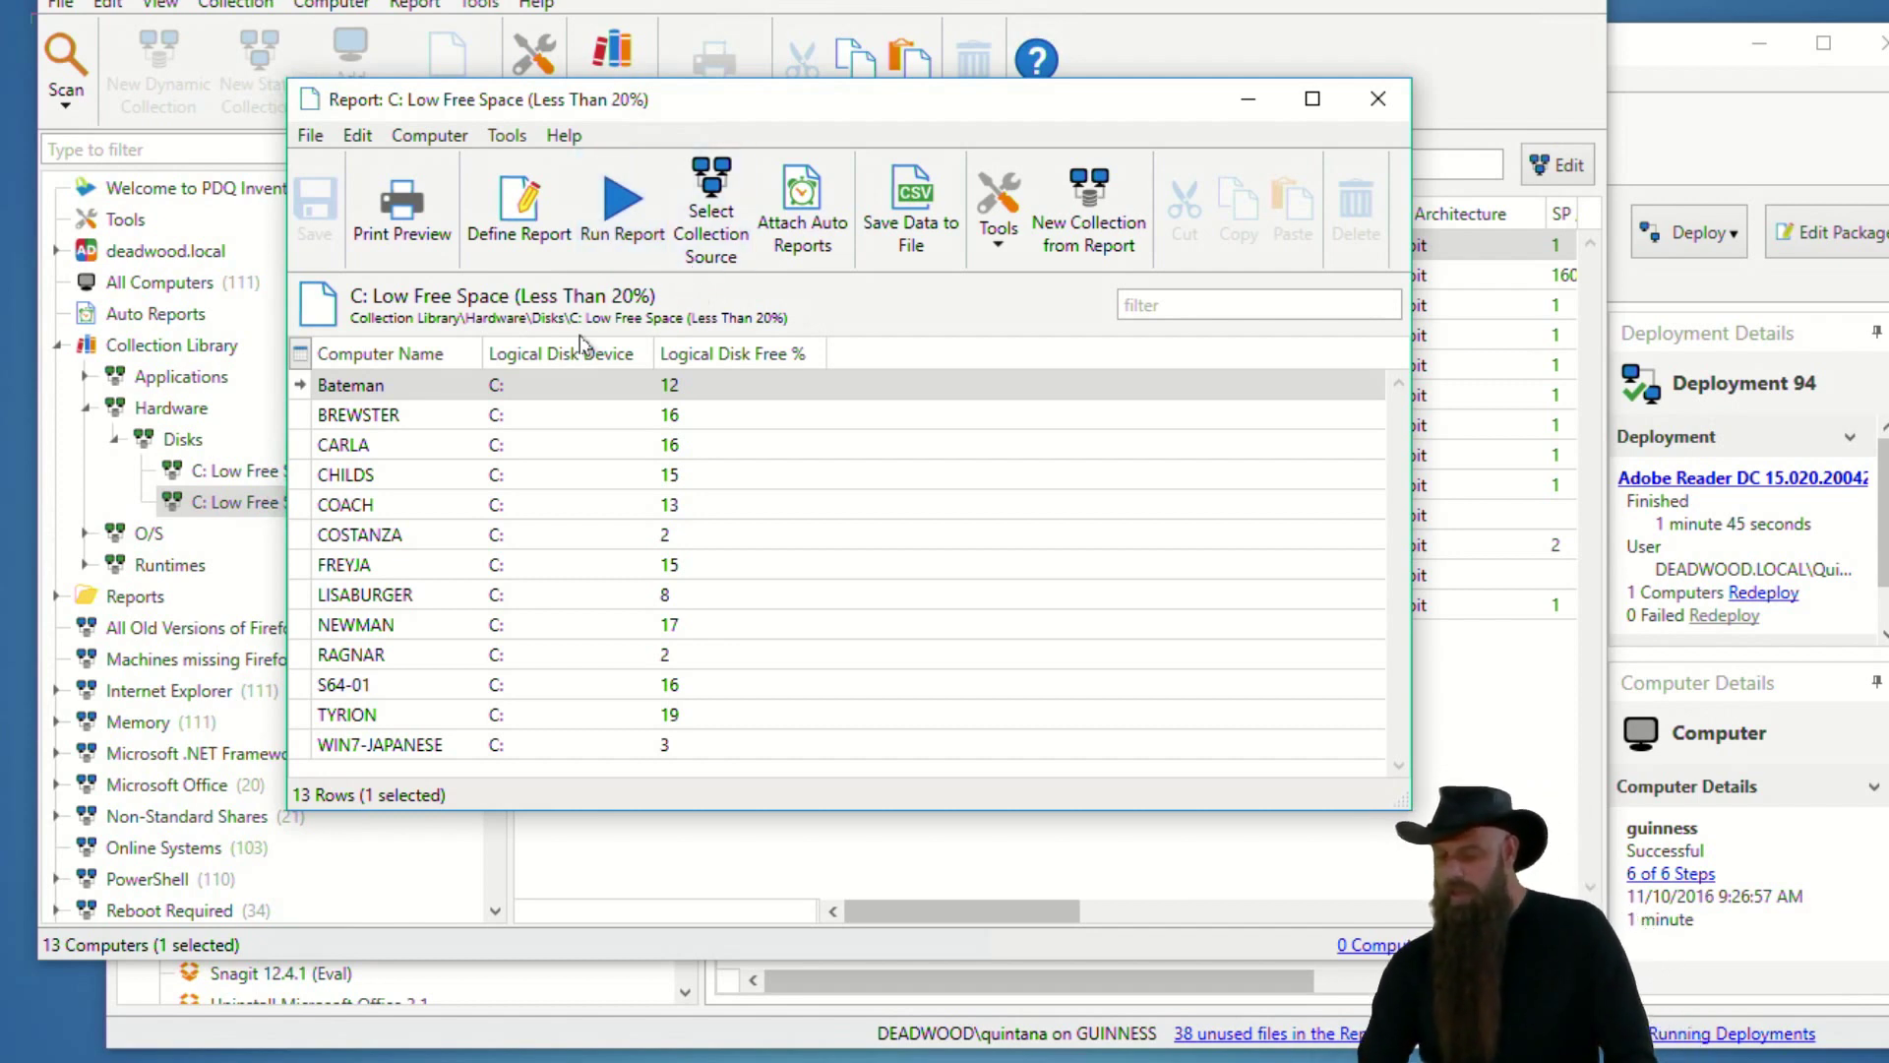
{"action": "left_click", "coordinate": [404, 204]}
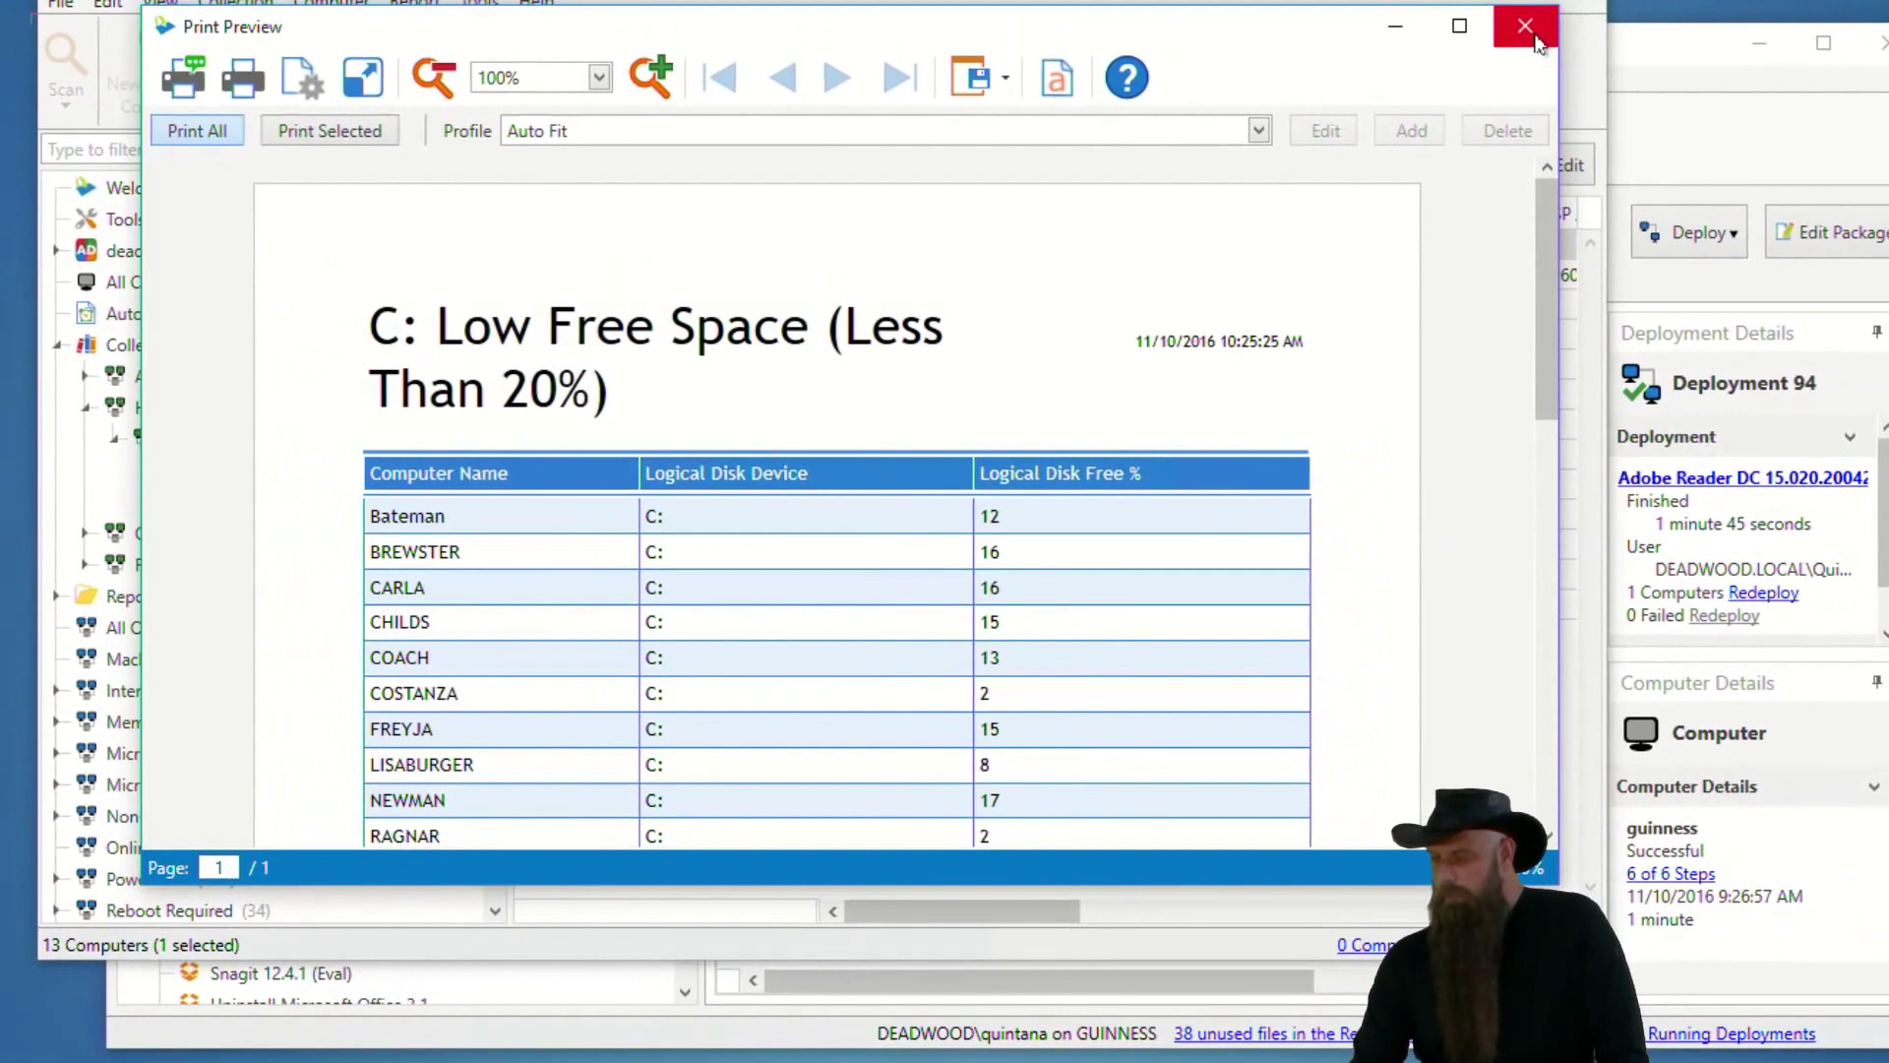
{"action": "left_click", "coordinate": [1581, 4]}
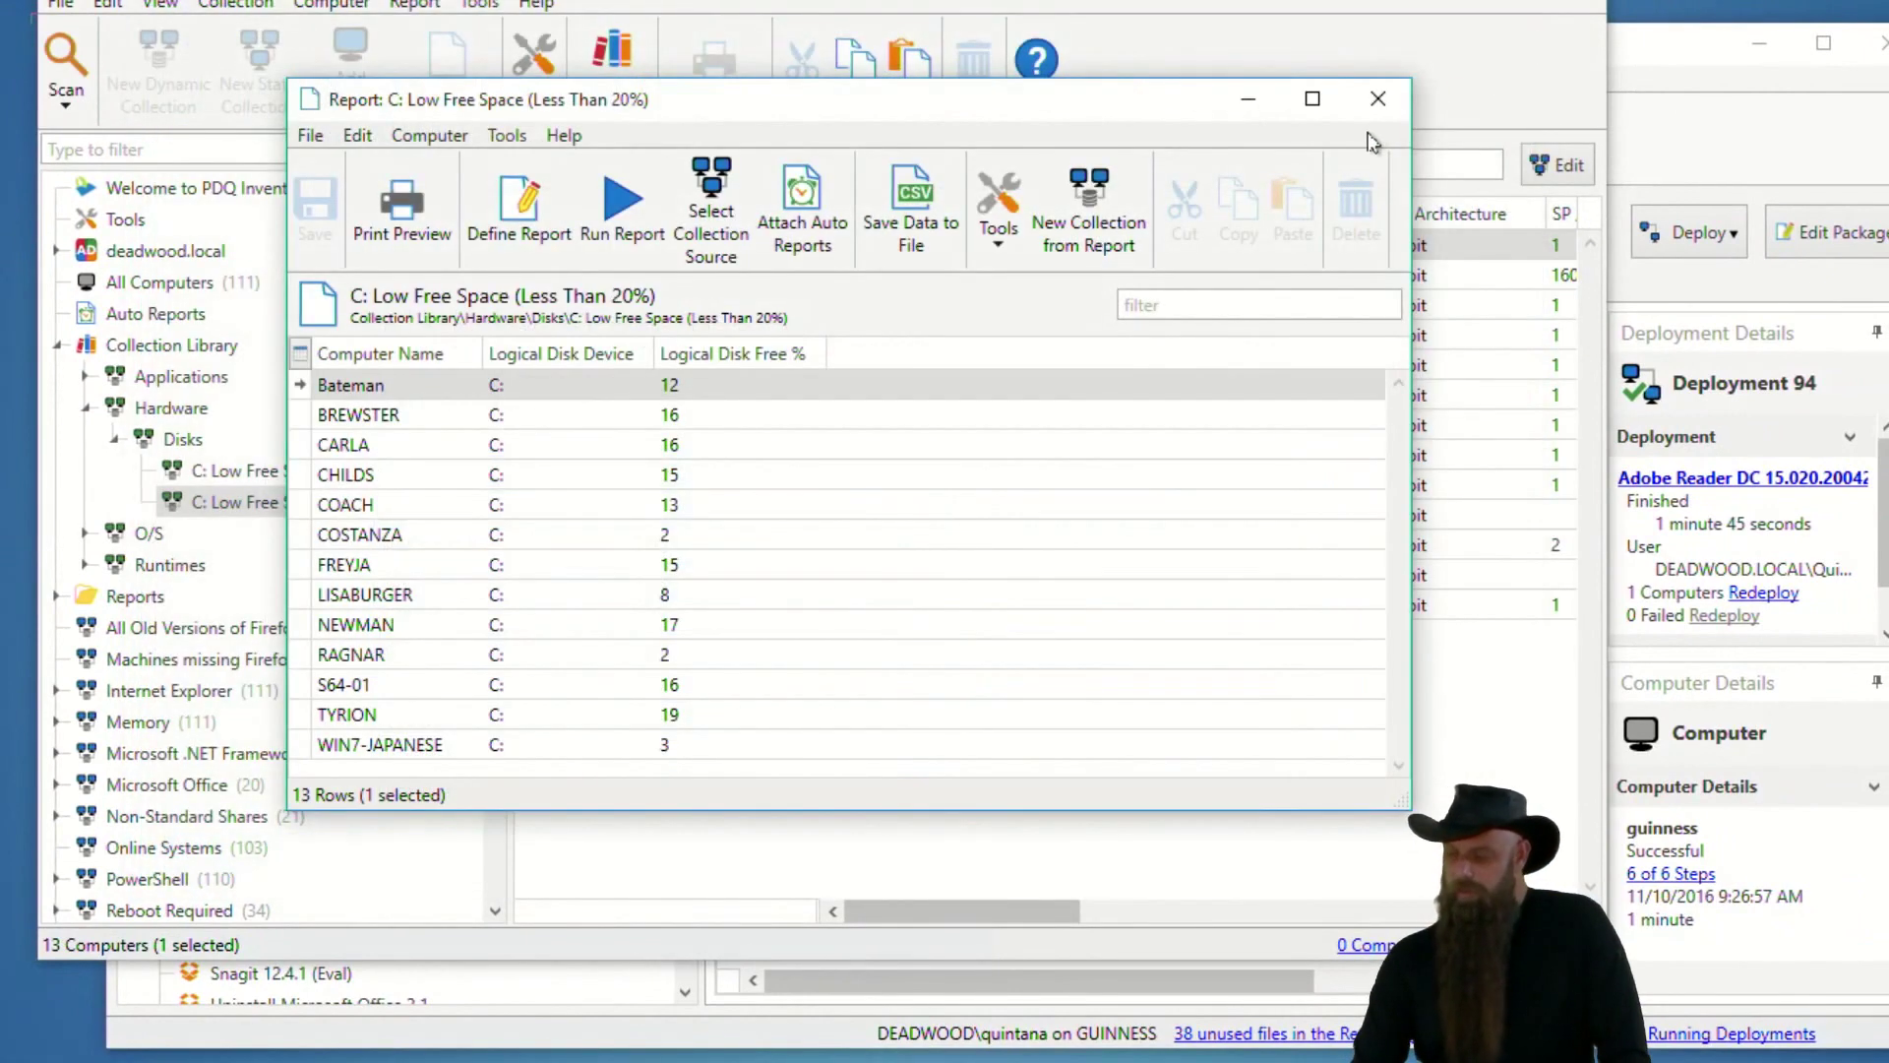
{"action": "left_click", "coordinate": [1378, 100]}
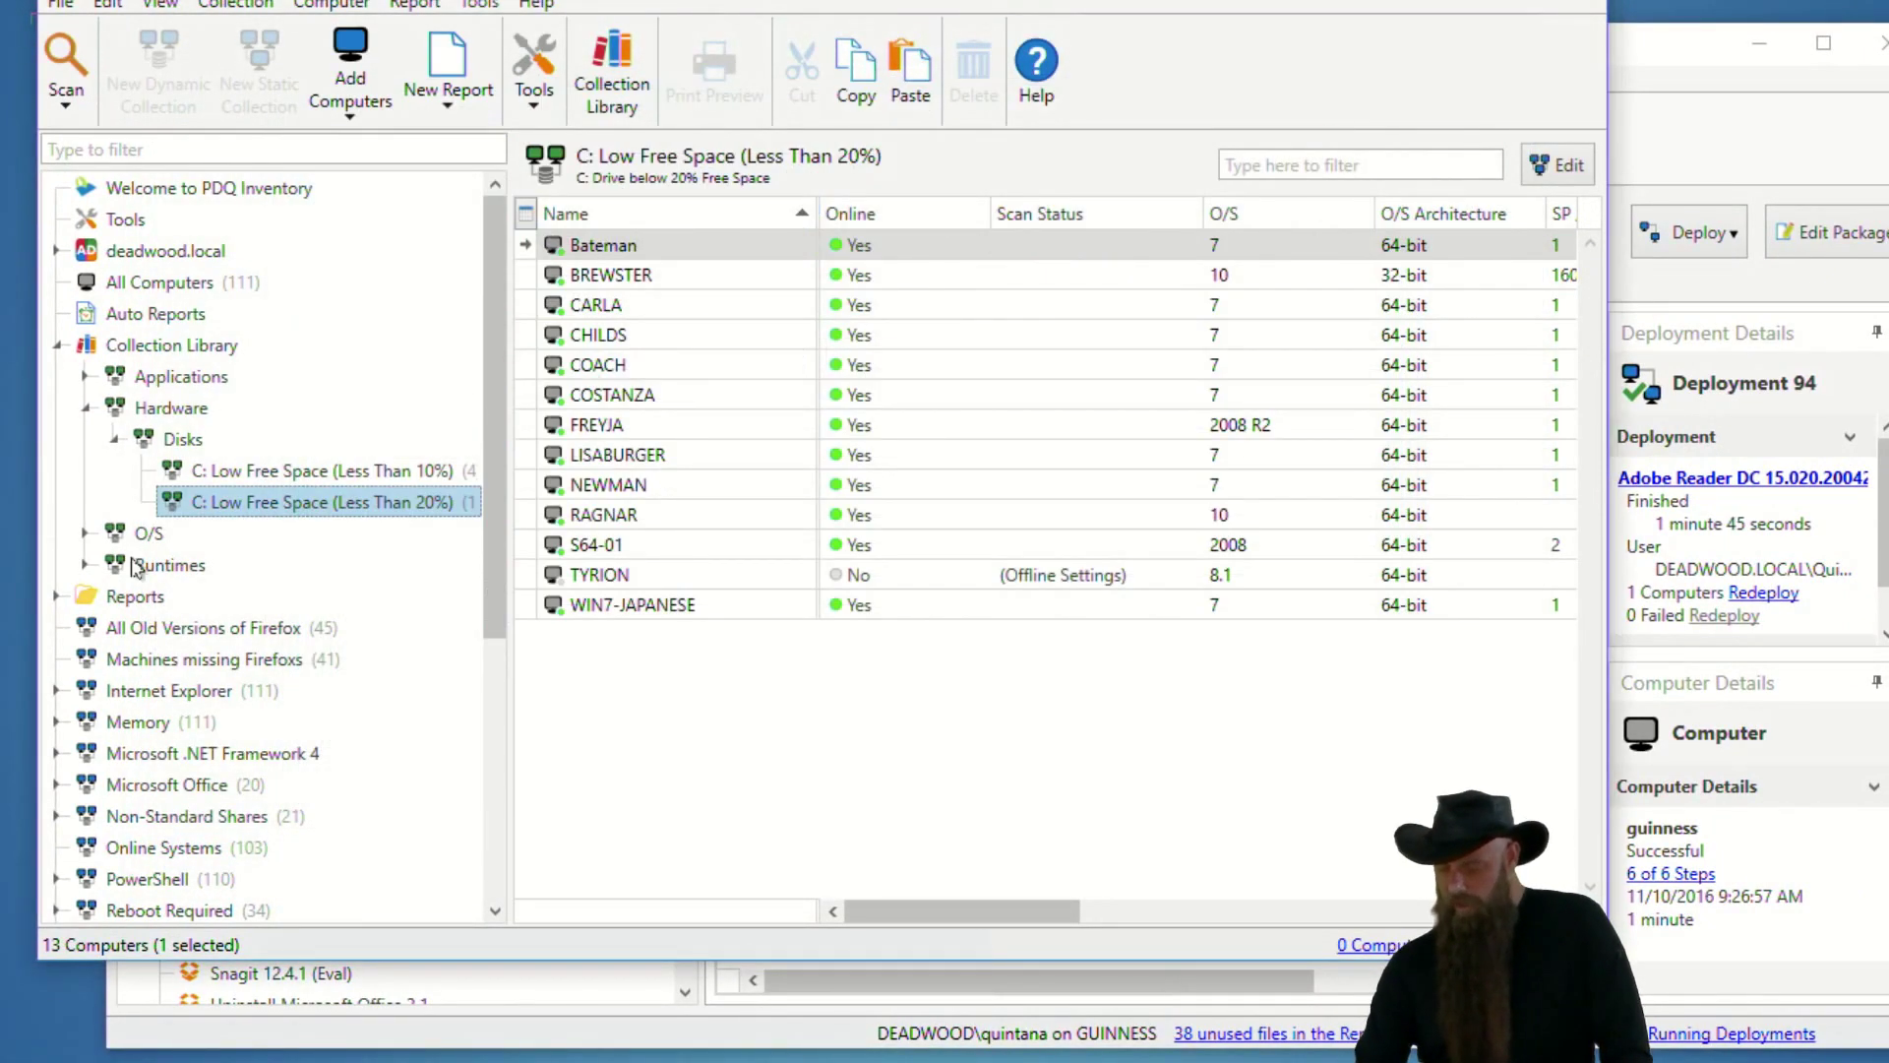
Expand the Reports folder and view the reports stored in its Custom subfolder.
{"action": "left_click", "coordinate": [131, 597]}
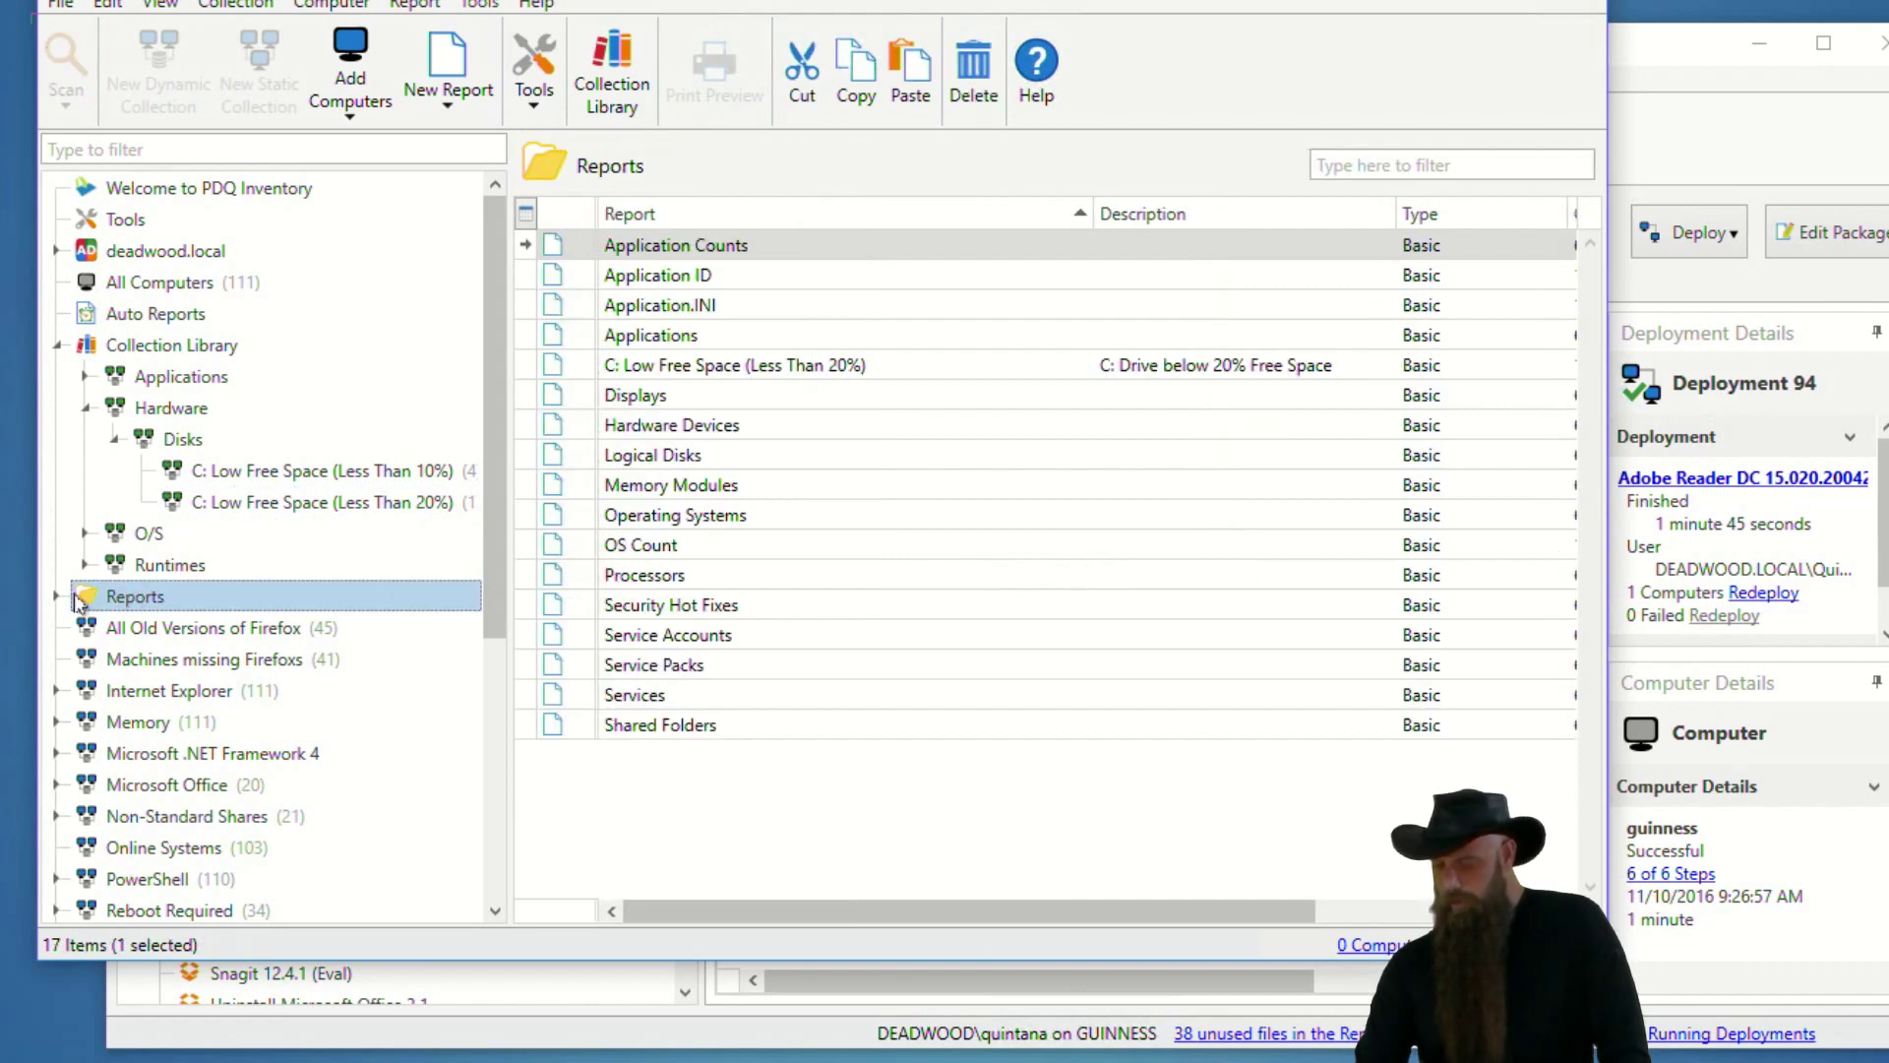
{"action": "left_click", "coordinate": [56, 597]}
{"action": "left_click", "coordinate": [135, 631]}
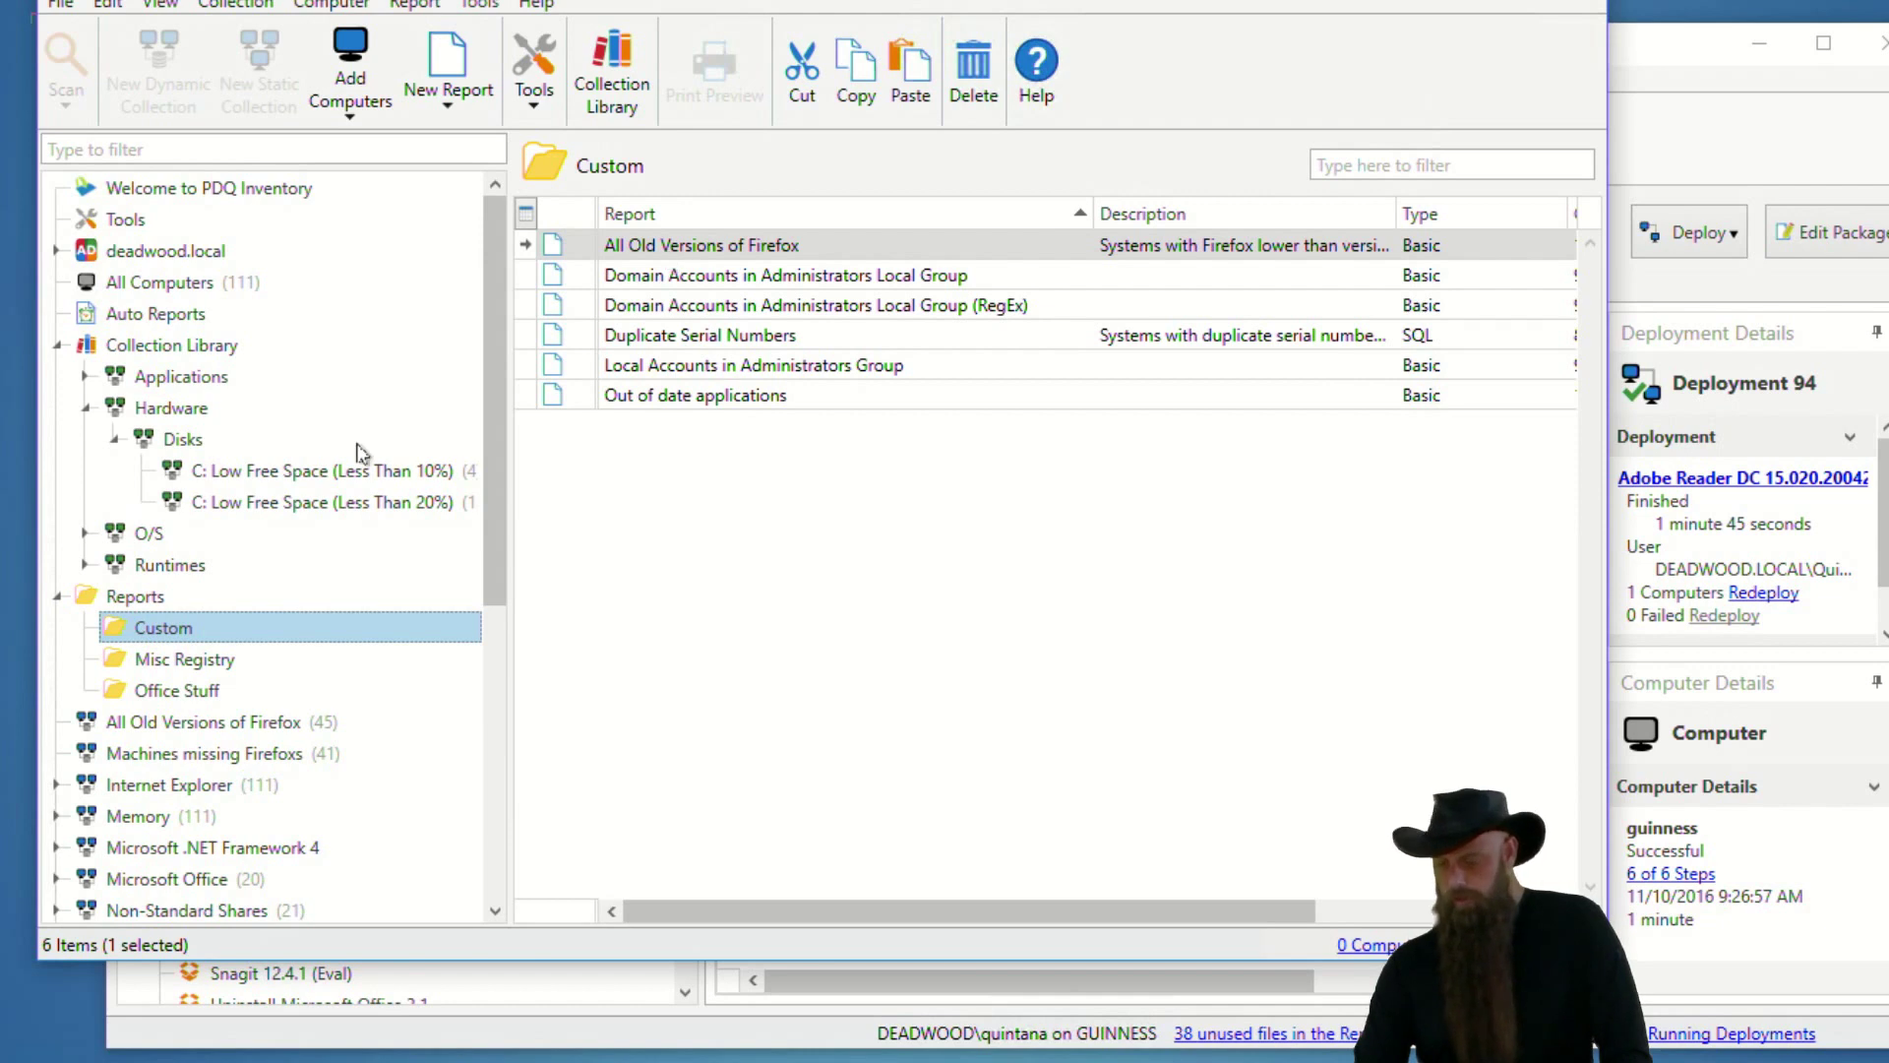
Open the Old Firefox auto report and examine its file name variable options and weekly trigger, leaving the settings unchanged.
{"action": "left_click", "coordinate": [171, 320]}
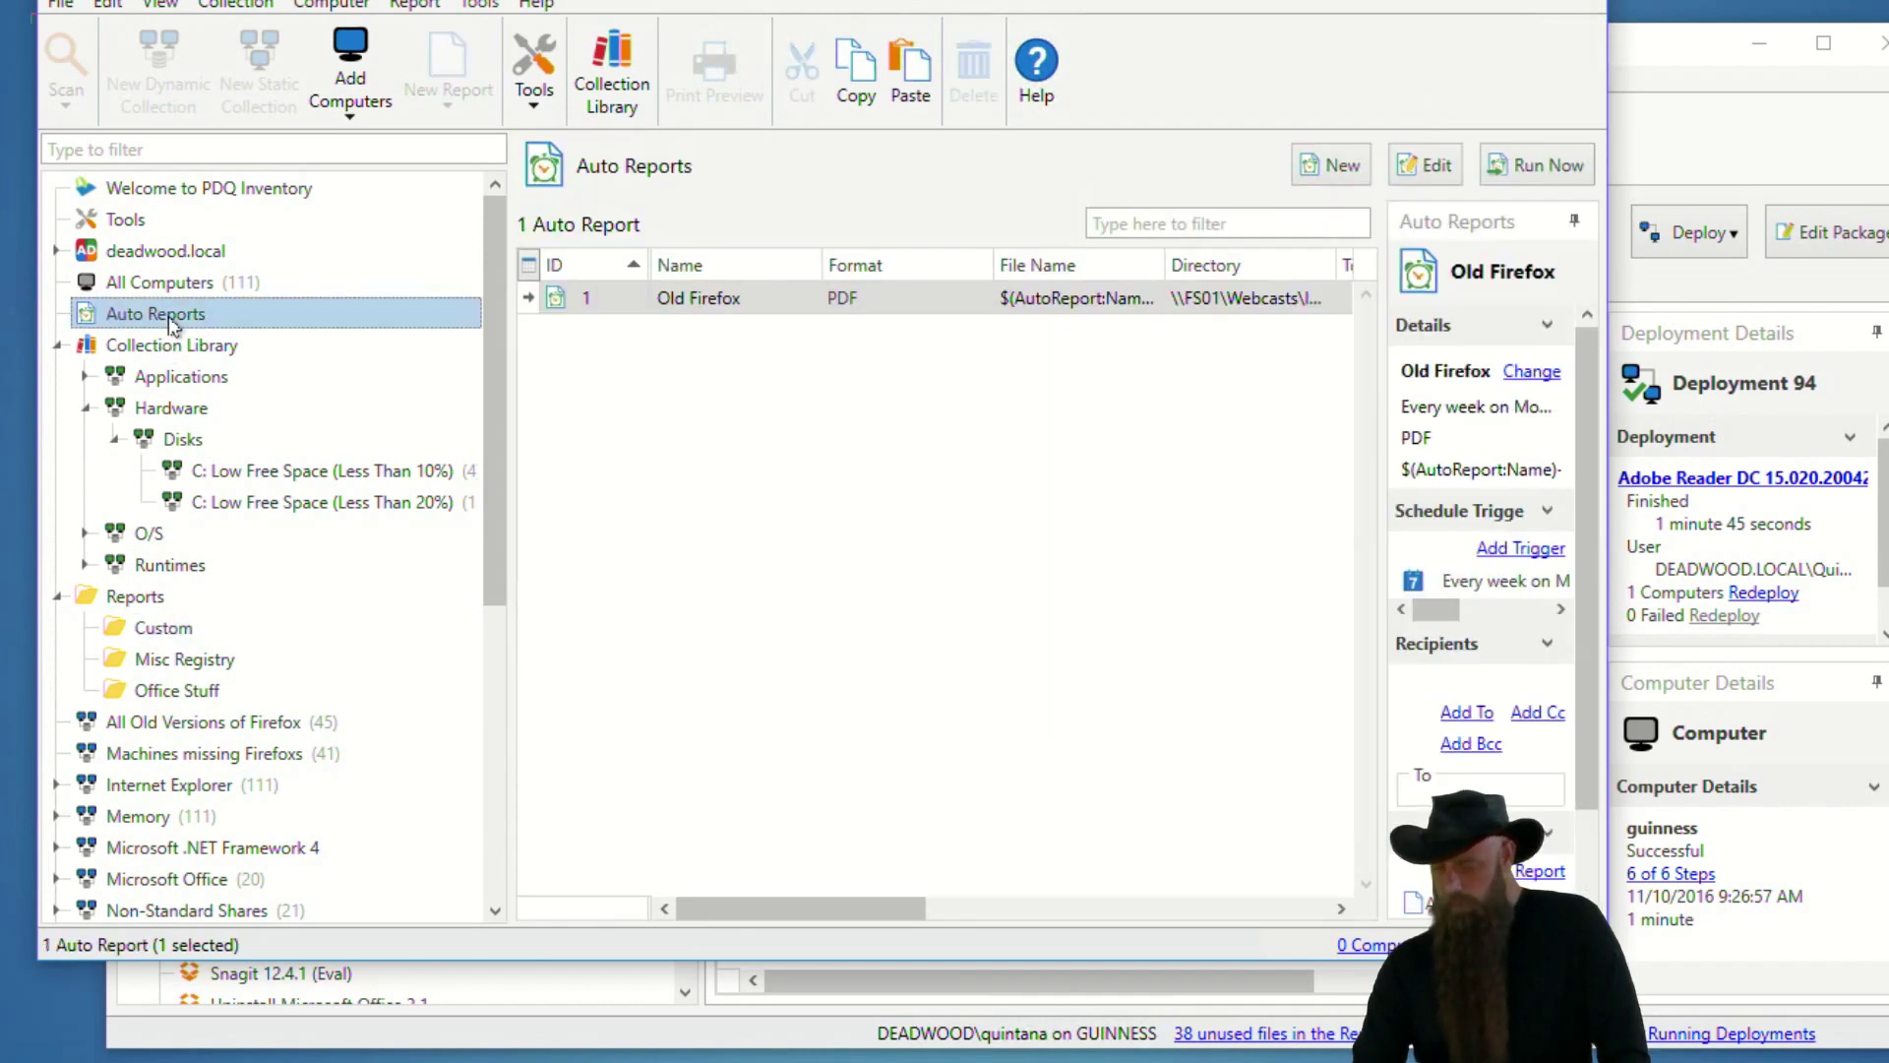
{"action": "double_click", "coordinate": [680, 295]}
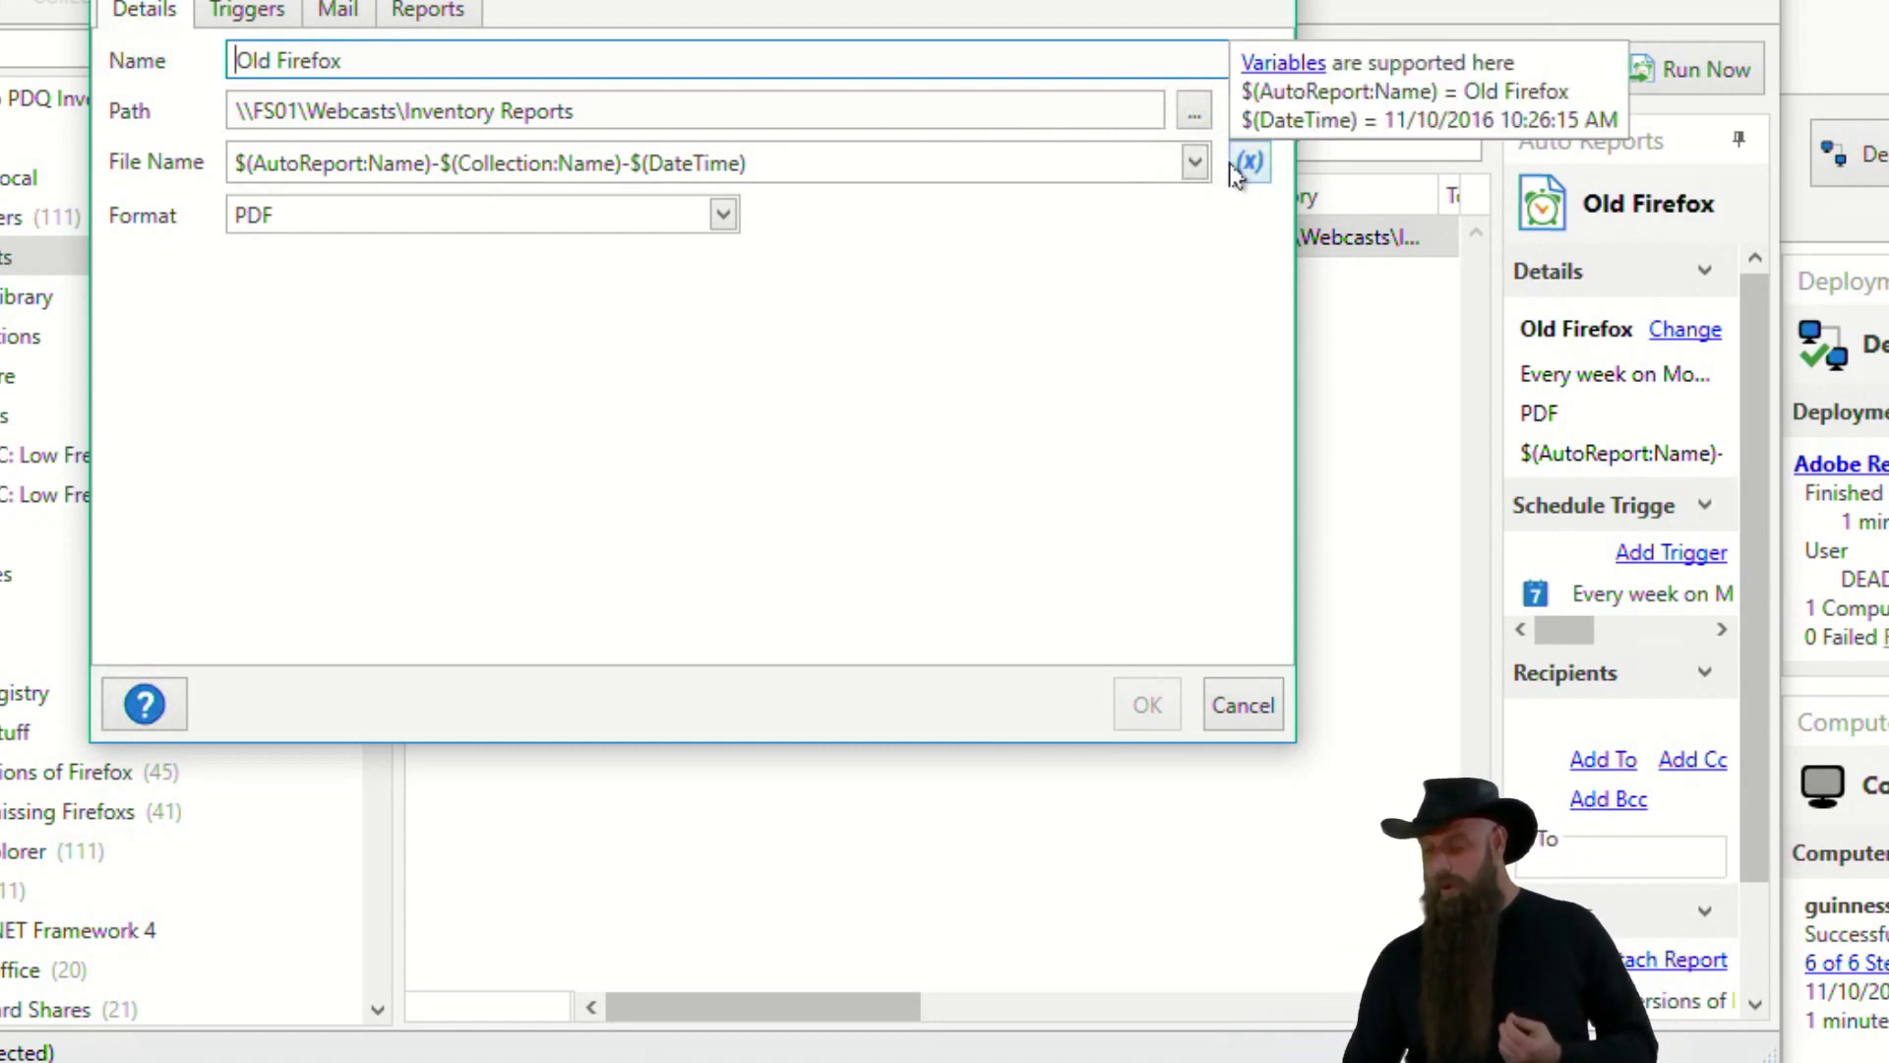
{"action": "left_click", "coordinate": [1195, 163]}
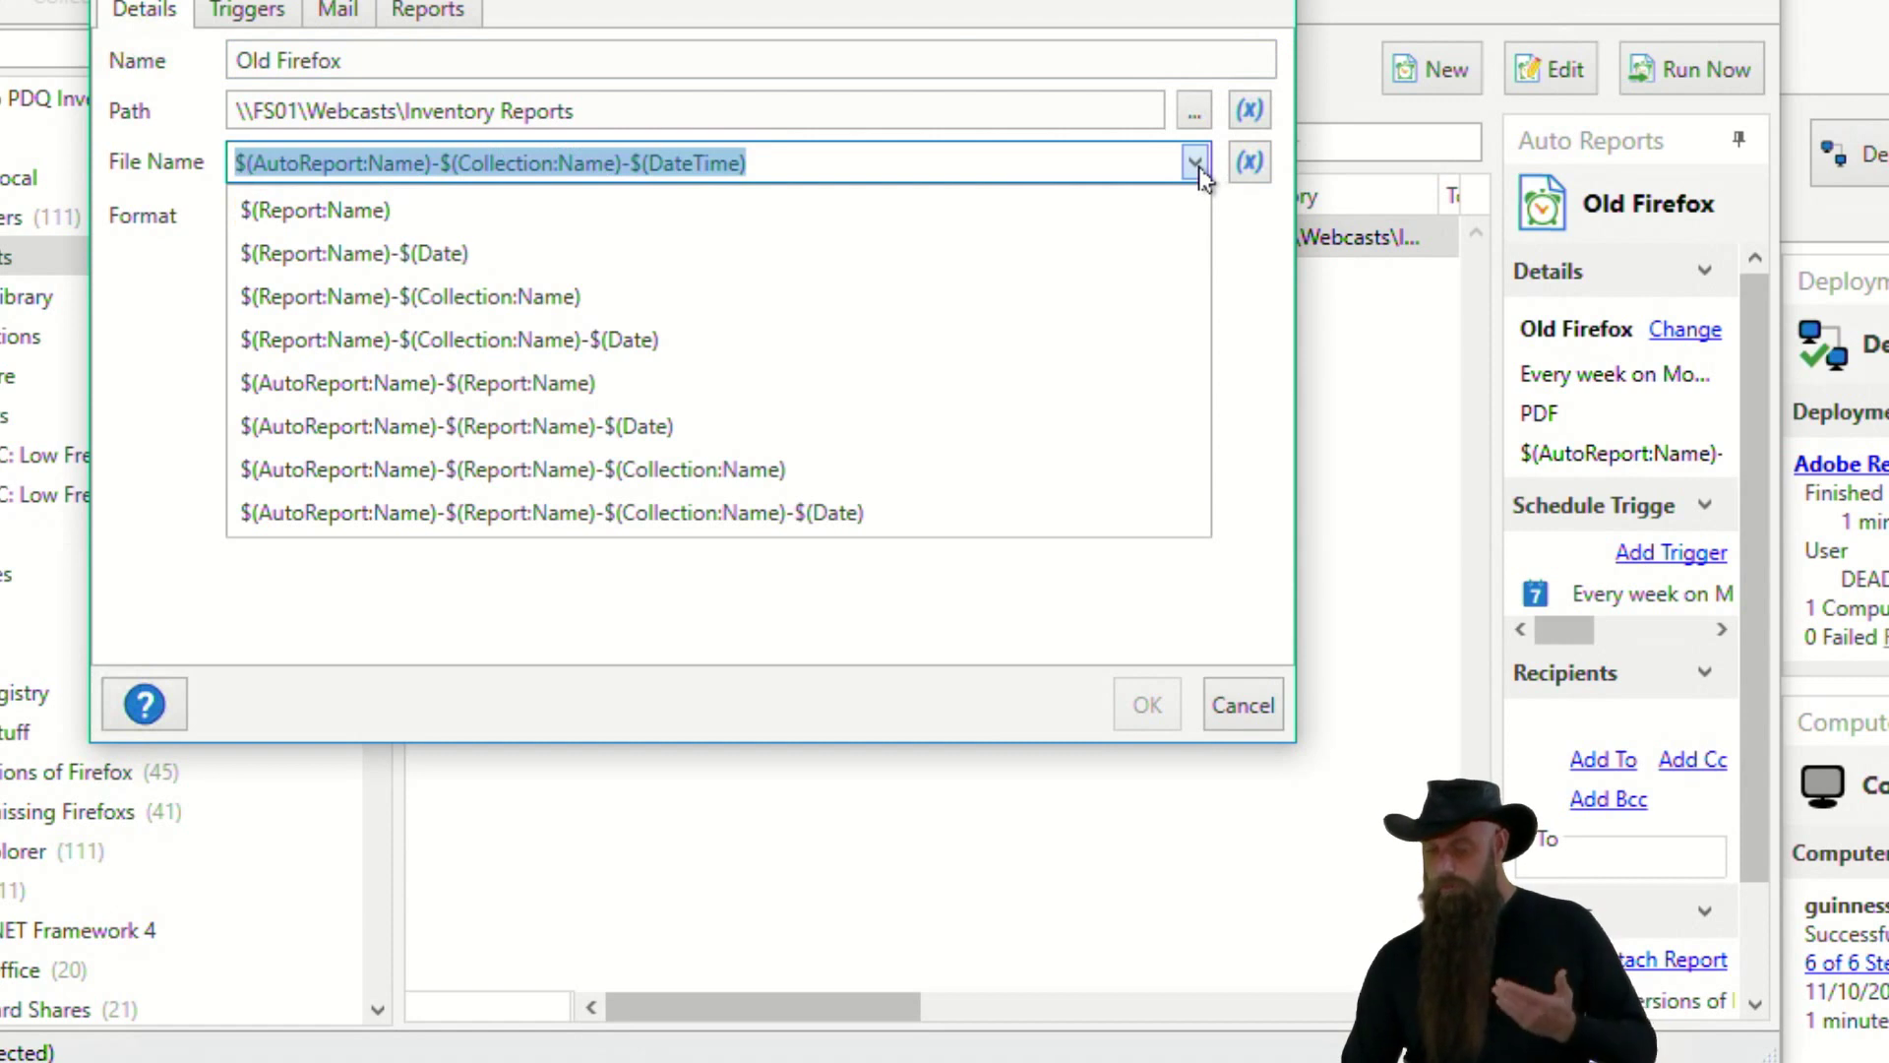
{"action": "left_click", "coordinate": [1195, 163]}
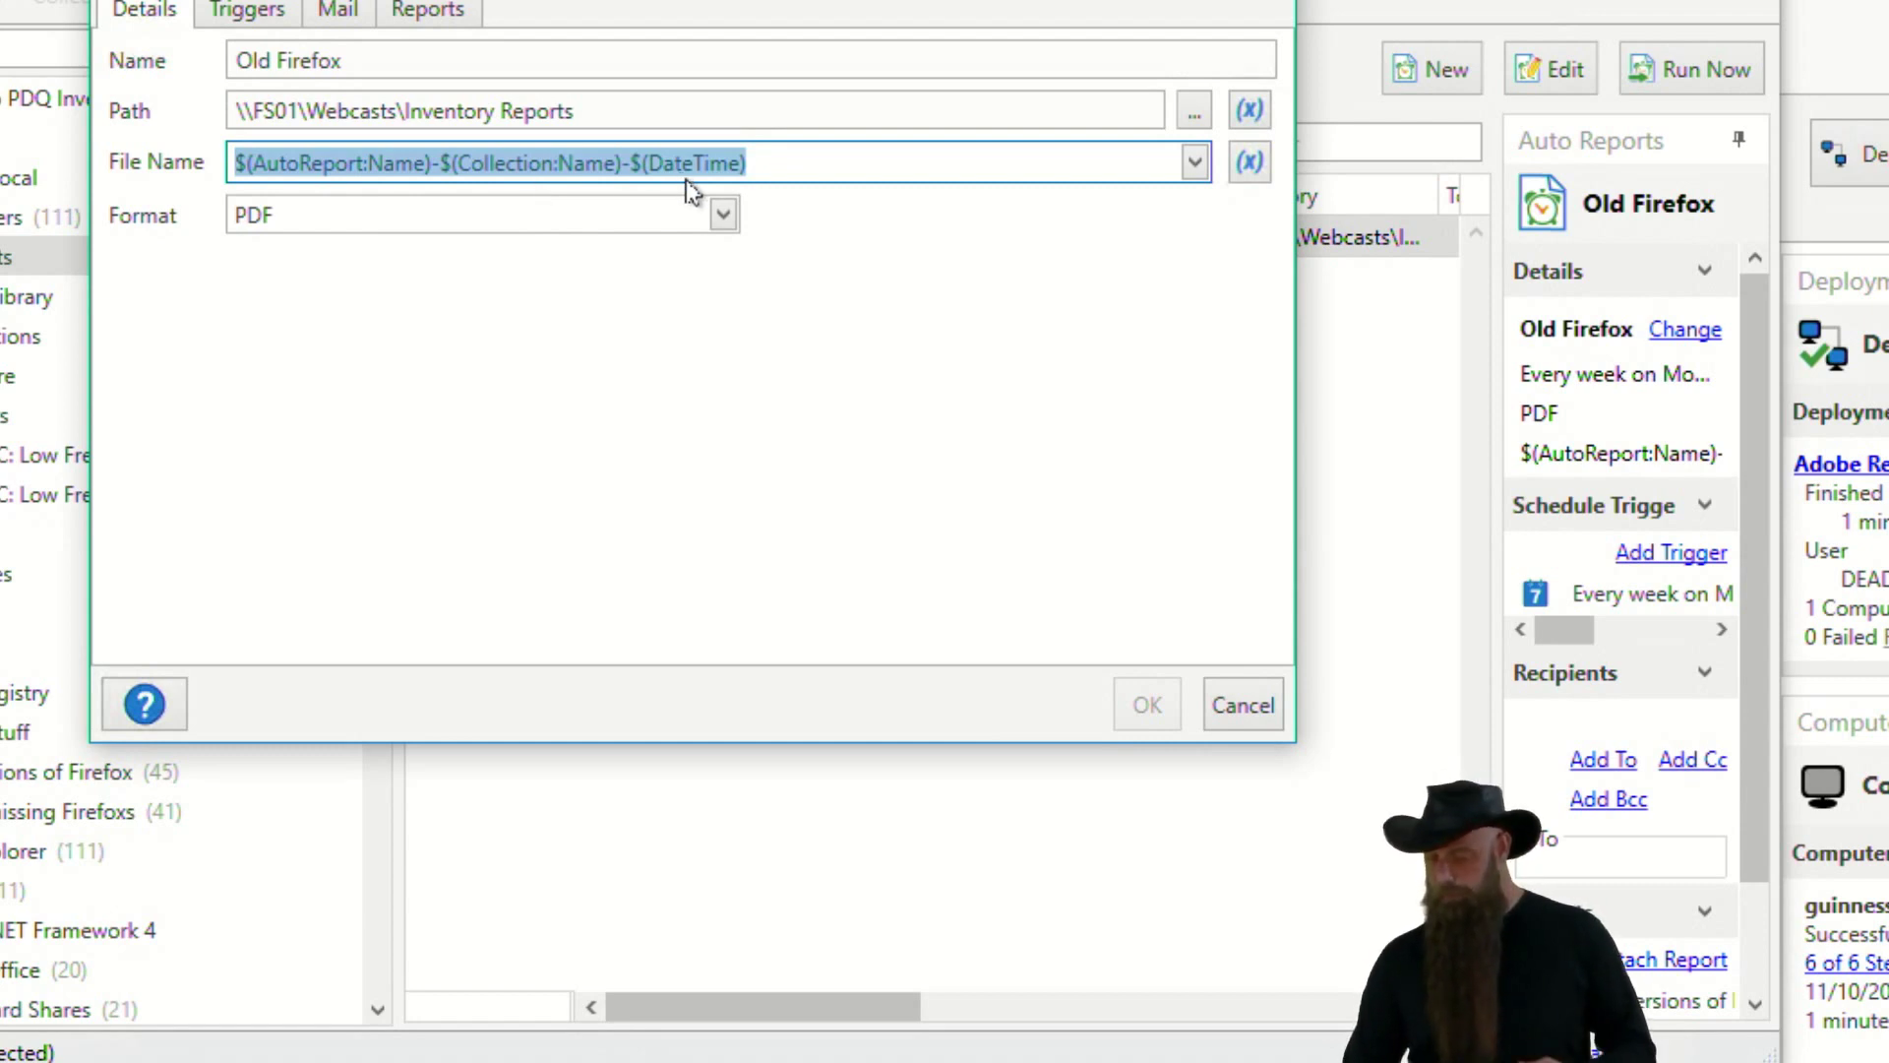
{"action": "left_click", "coordinate": [253, 14]}
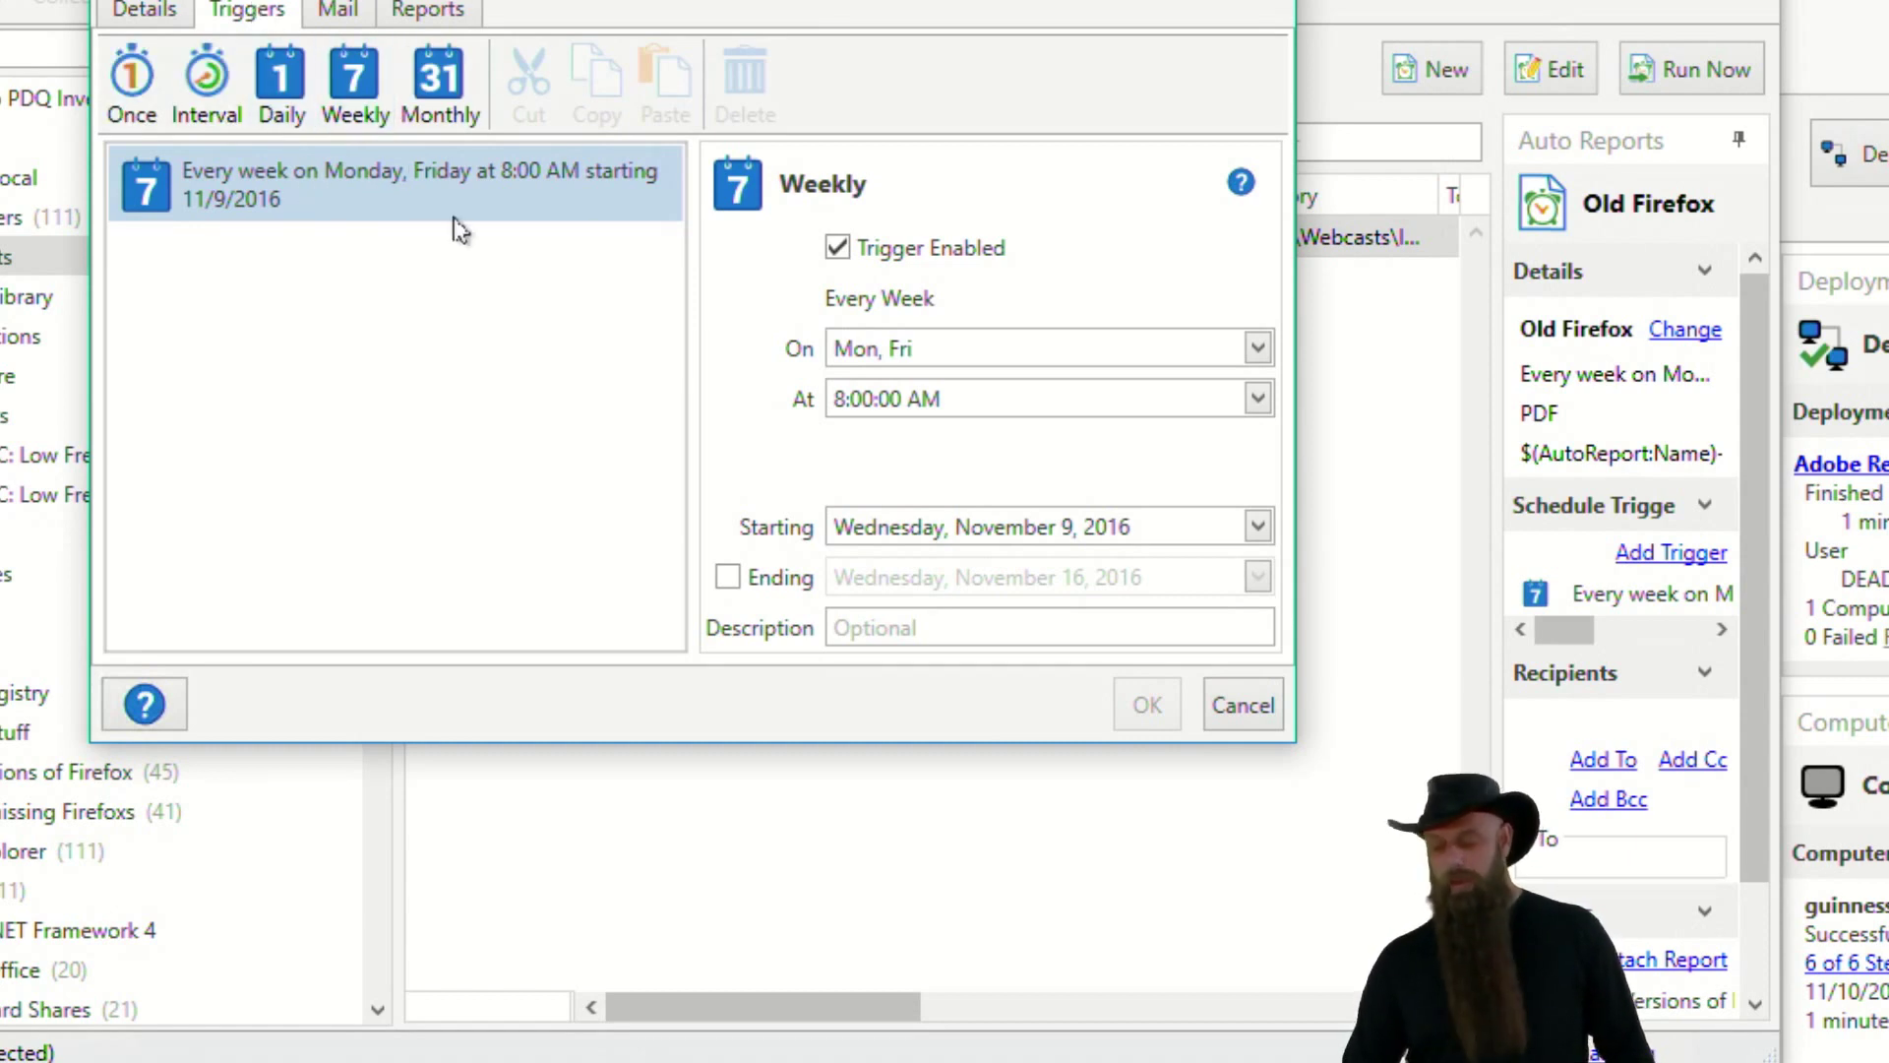
{"action": "left_click", "coordinate": [509, 213]}
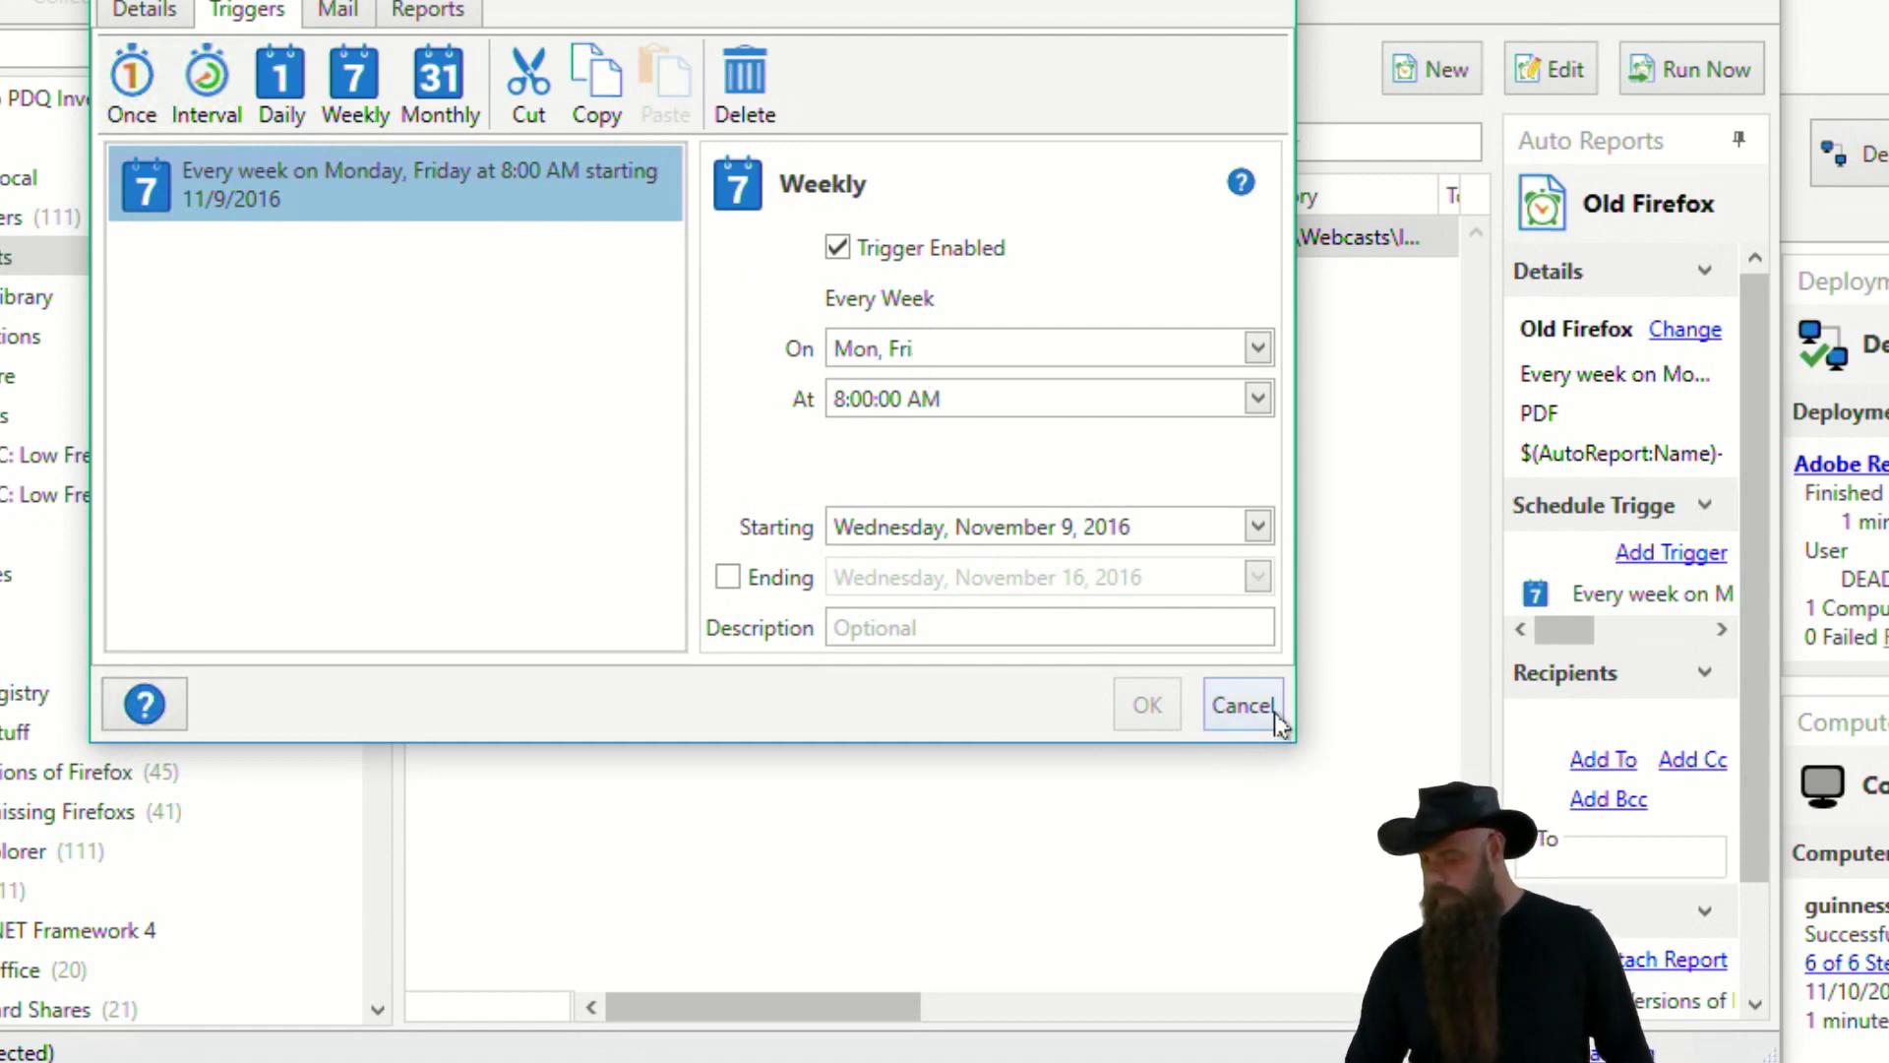
{"action": "left_click", "coordinate": [1241, 705]}
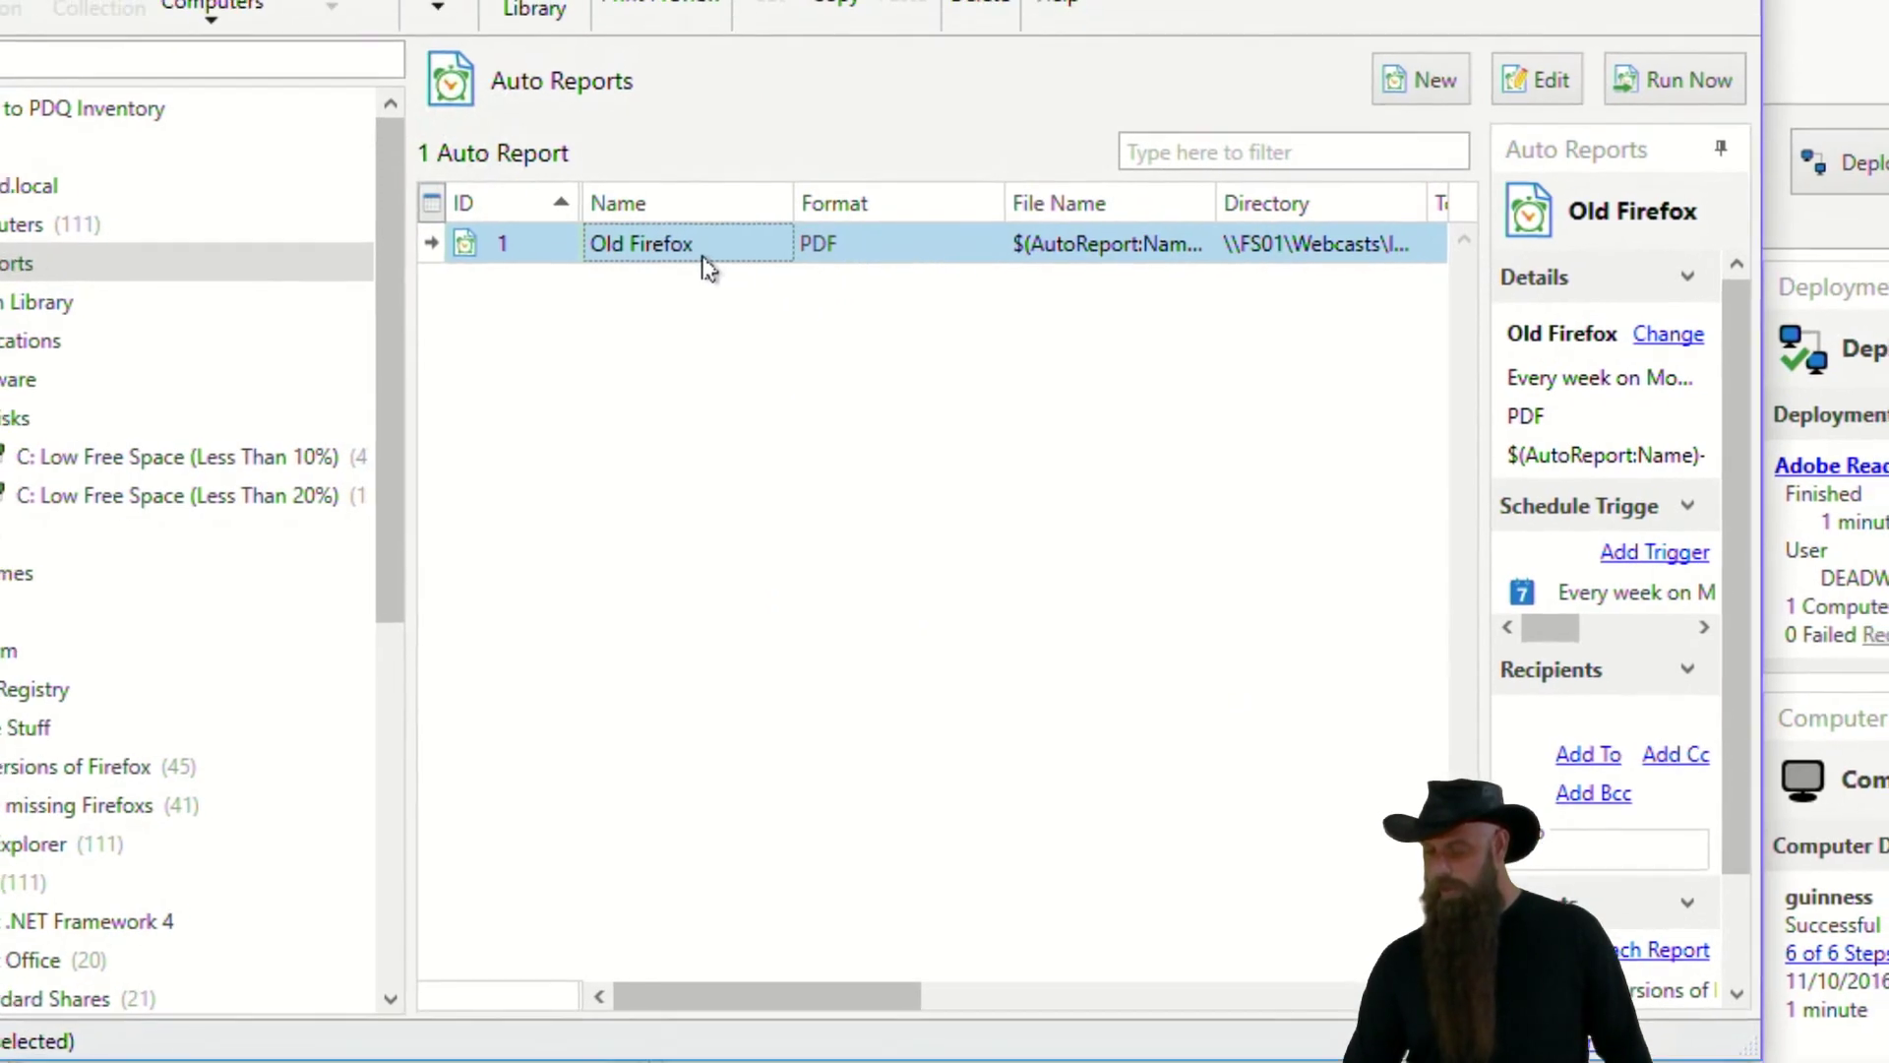
Run the Old Firefox auto report immediately and open its output folder, Inventory Reports, on the \\fs01\webcasts share.
{"action": "right_click", "coordinate": [692, 258]}
{"action": "left_click", "coordinate": [792, 357]}
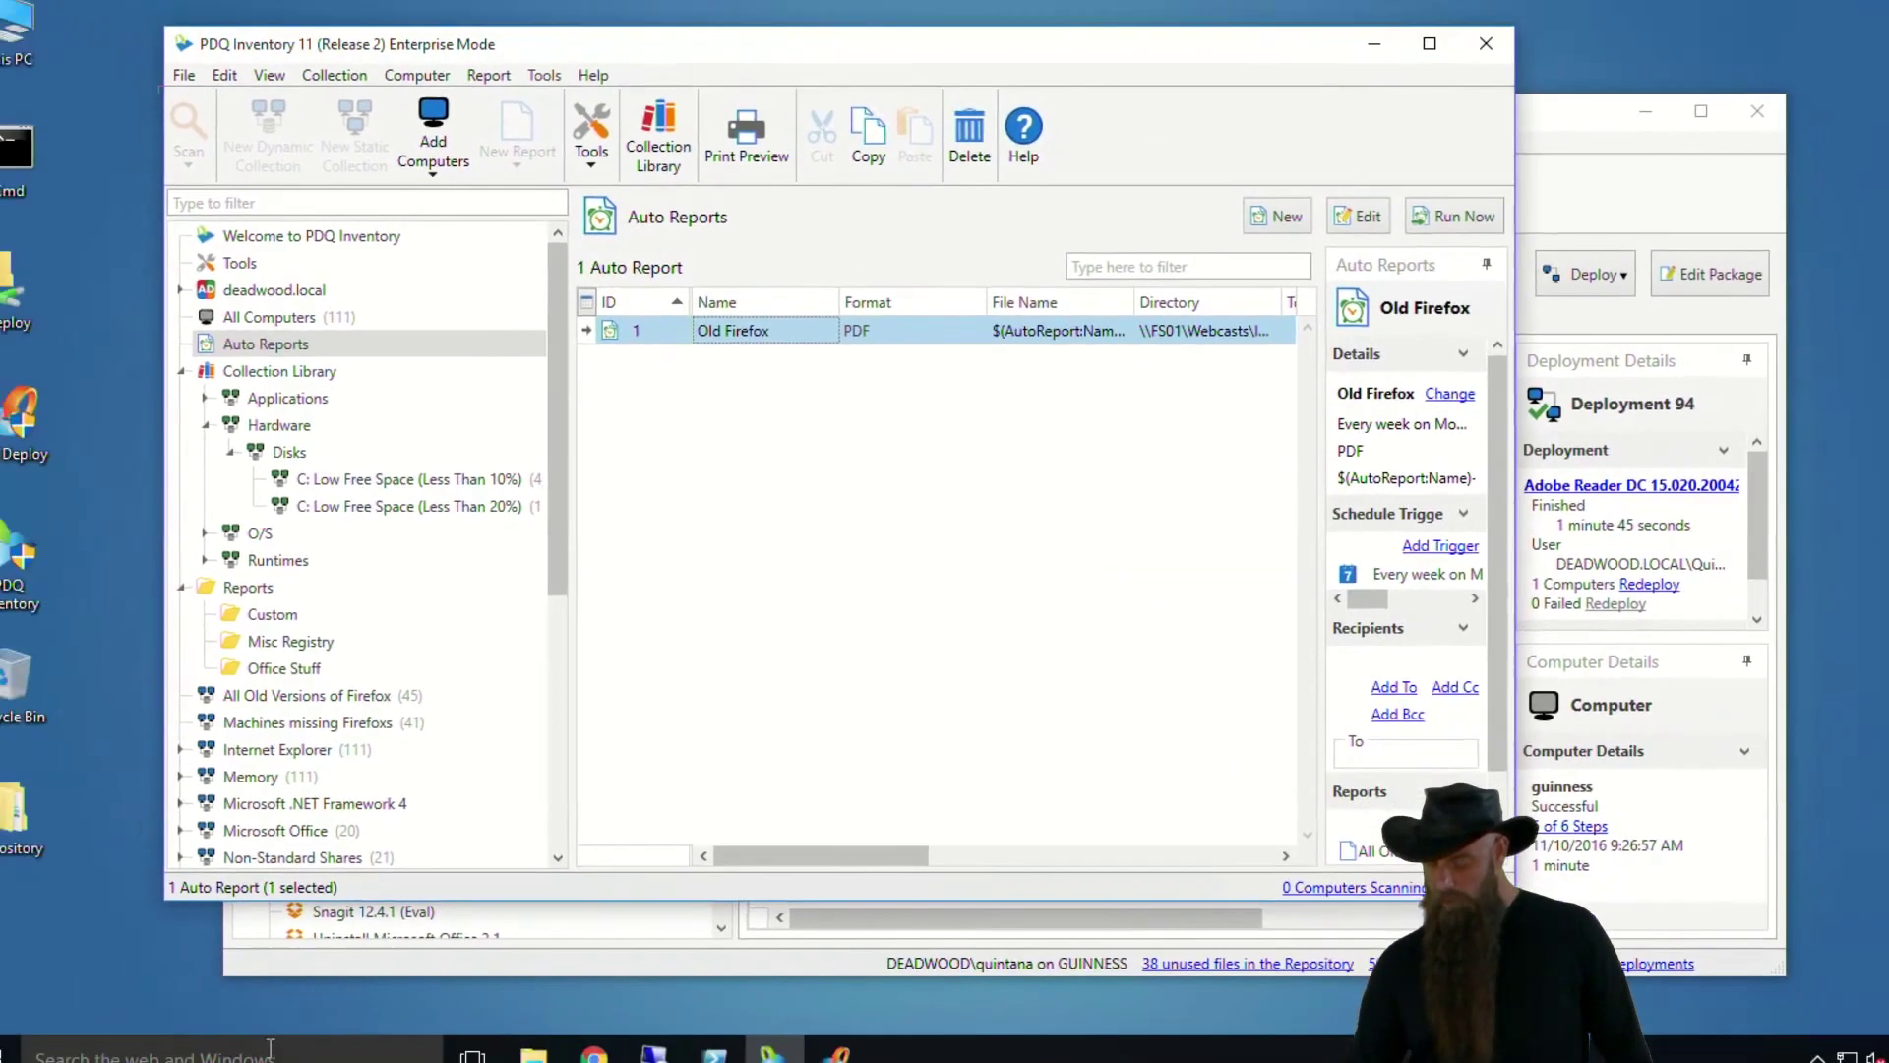
{"action": "key", "text": "super"}
{"action": "type", "text": "\\fs0"}
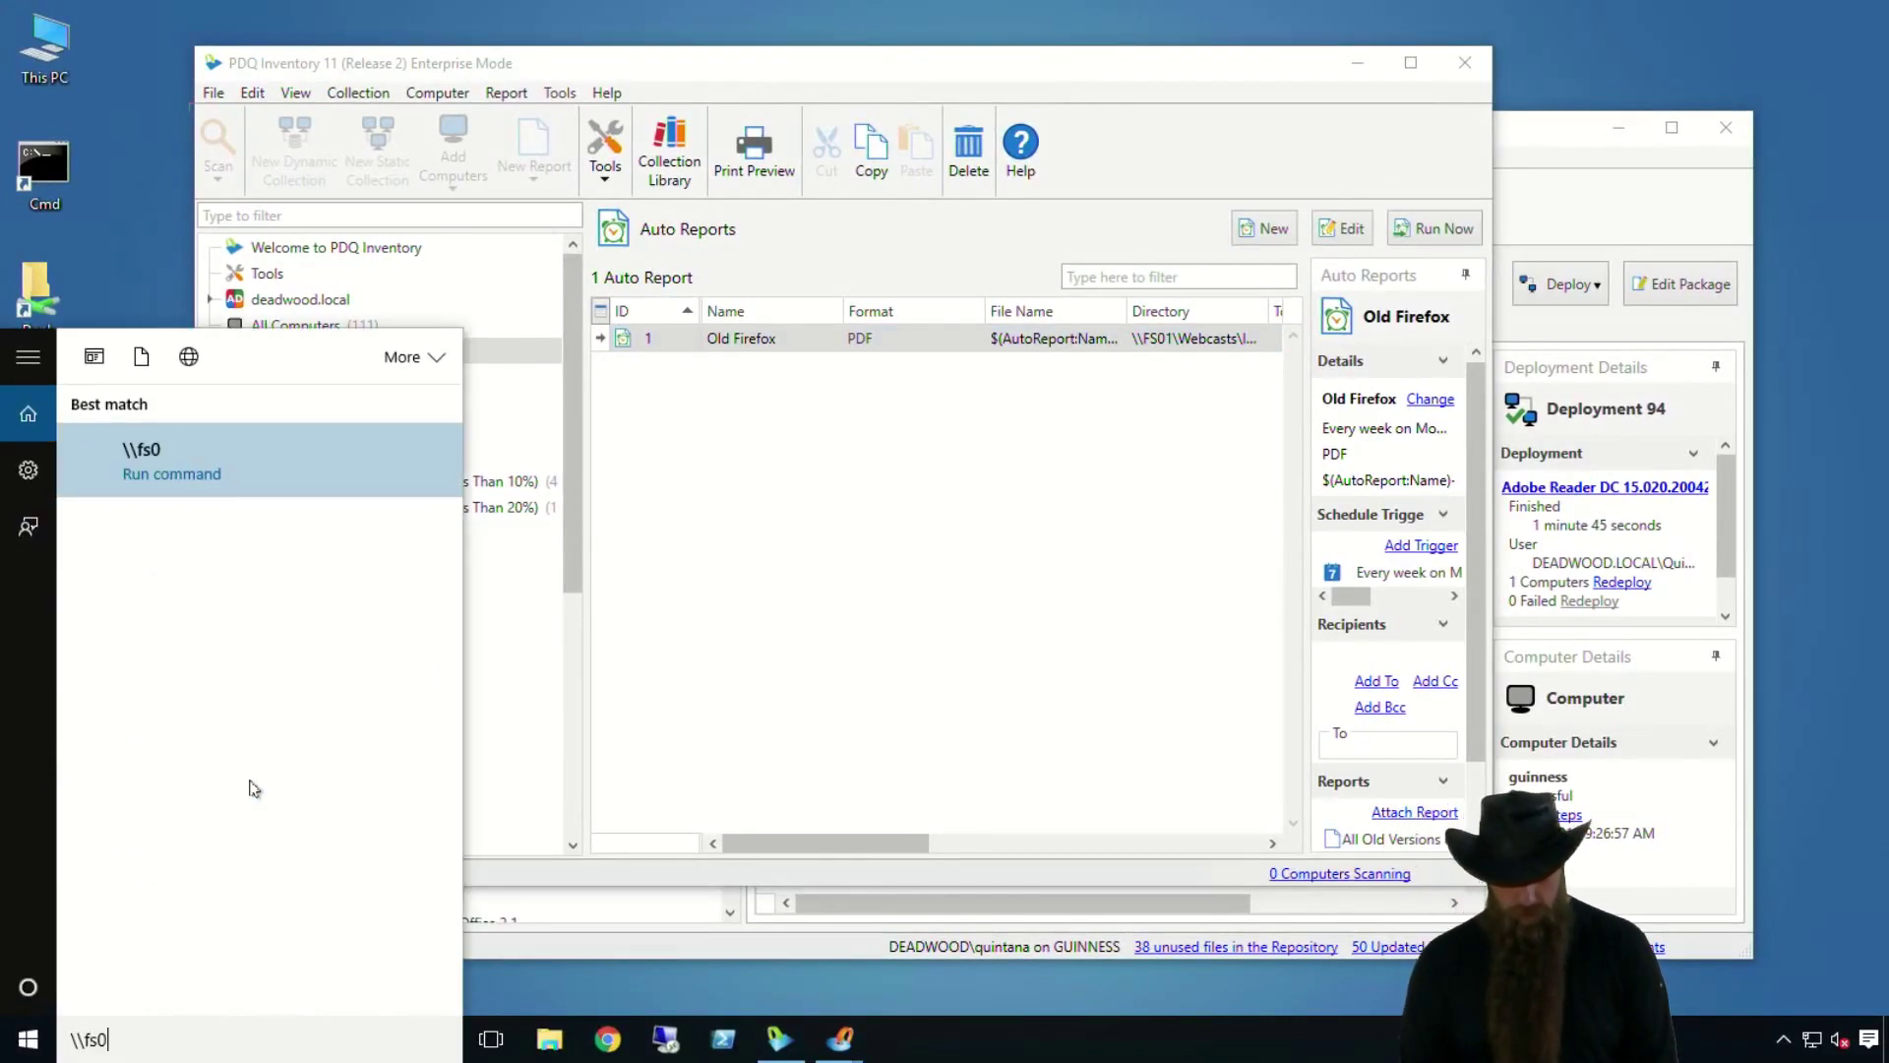
{"action": "type", "text": "1\\webc"}
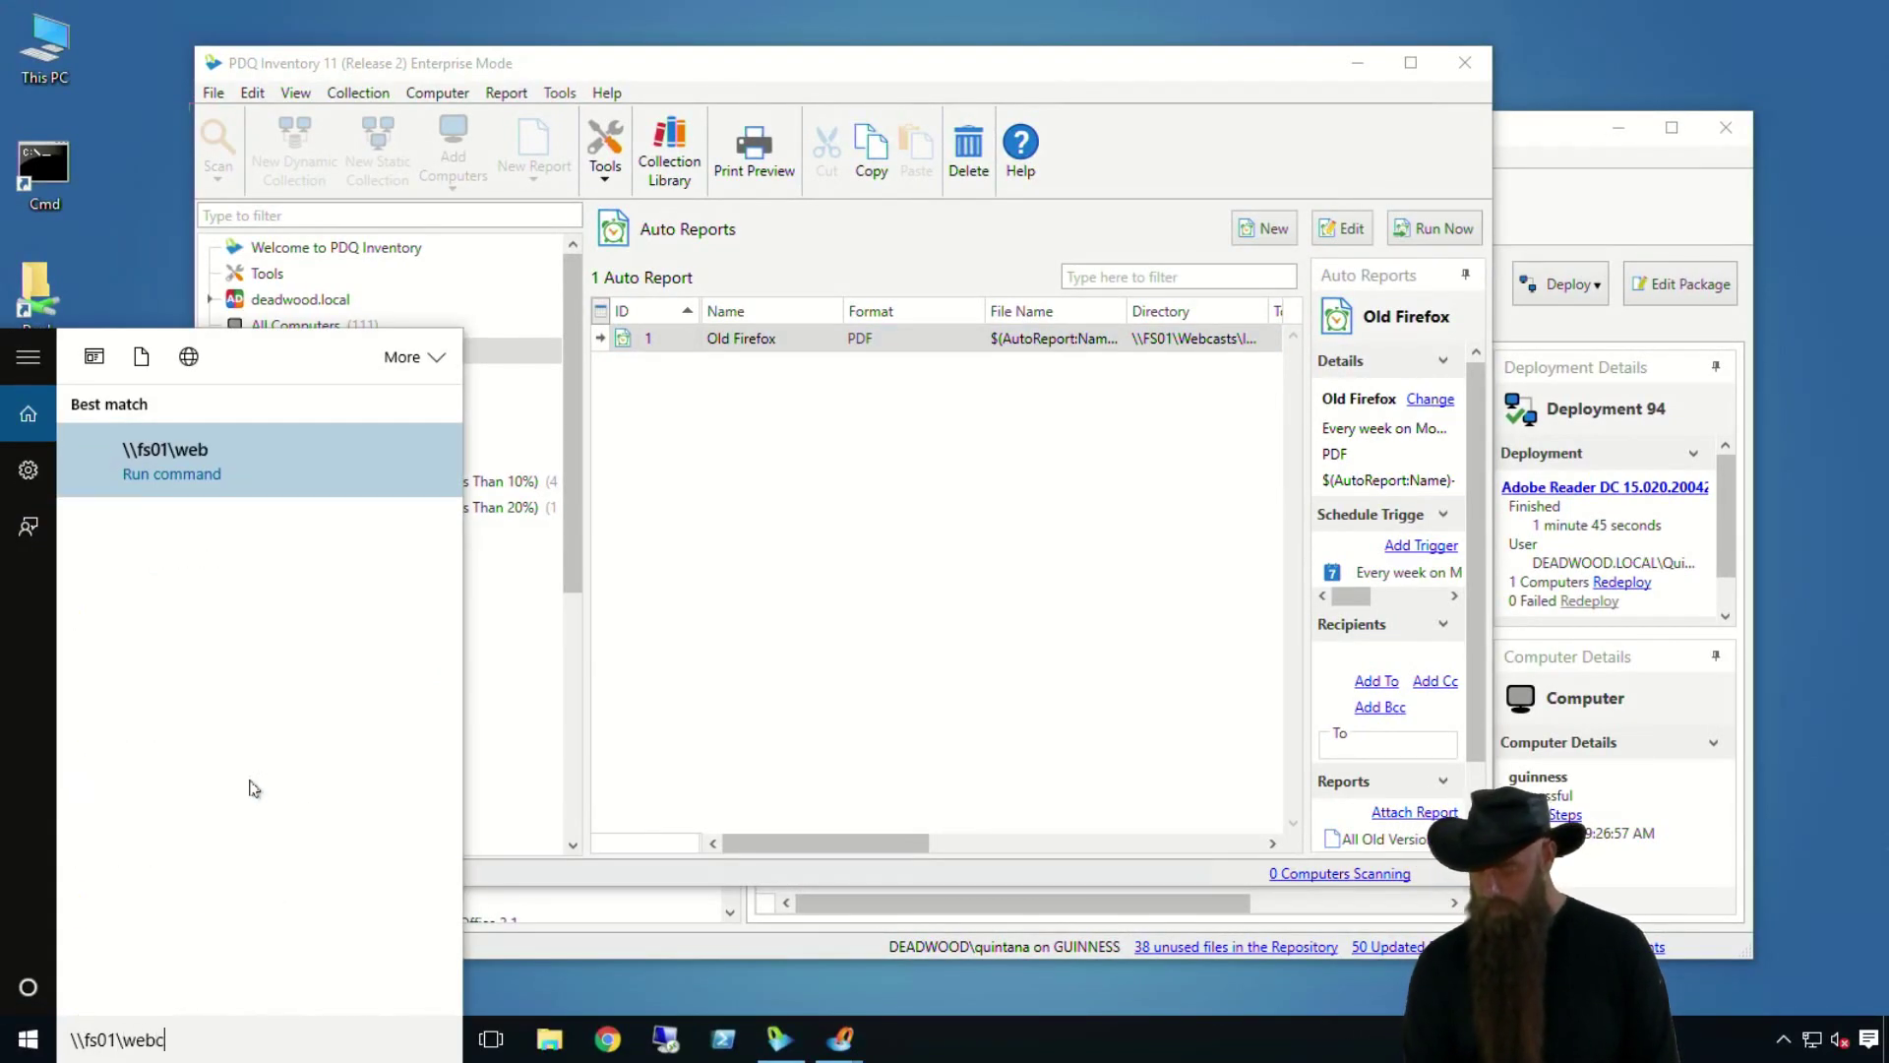
{"action": "type", "text": "asts"}
{"action": "key", "text": "Return"}
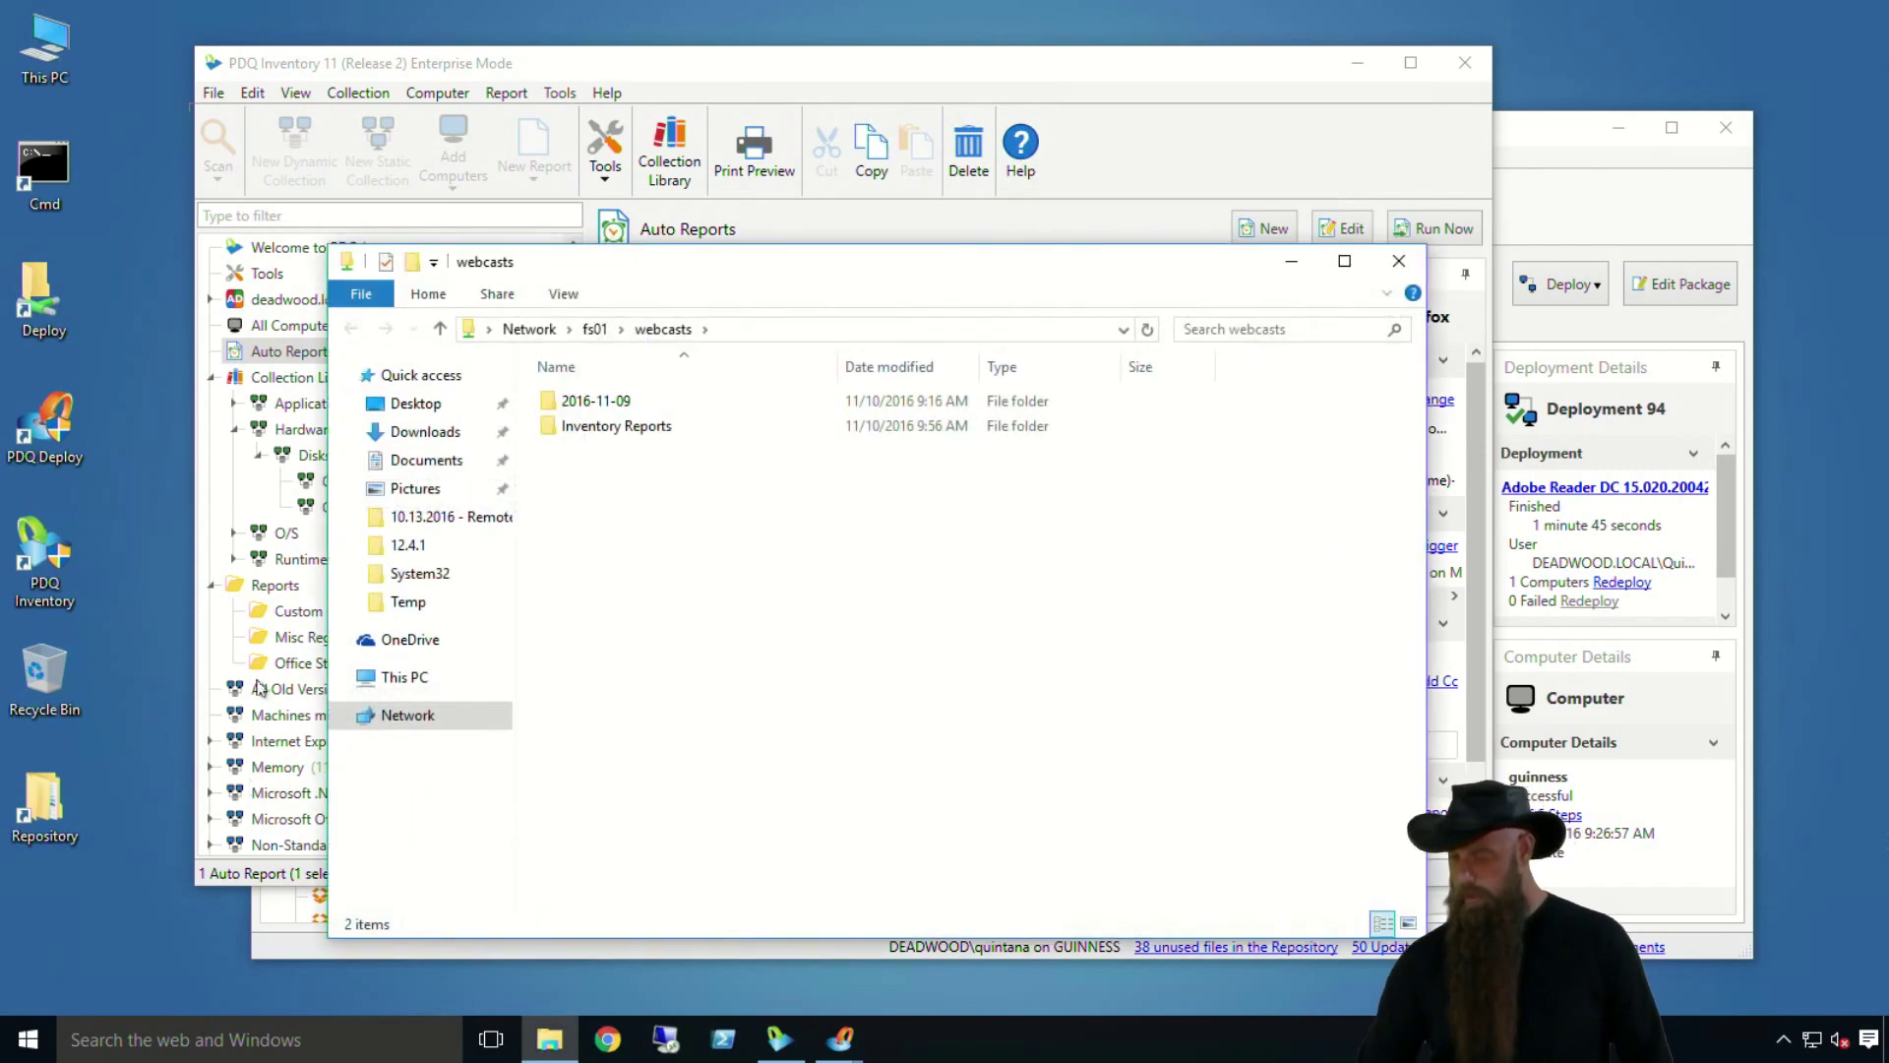
{"action": "double_click", "coordinate": [593, 433]}
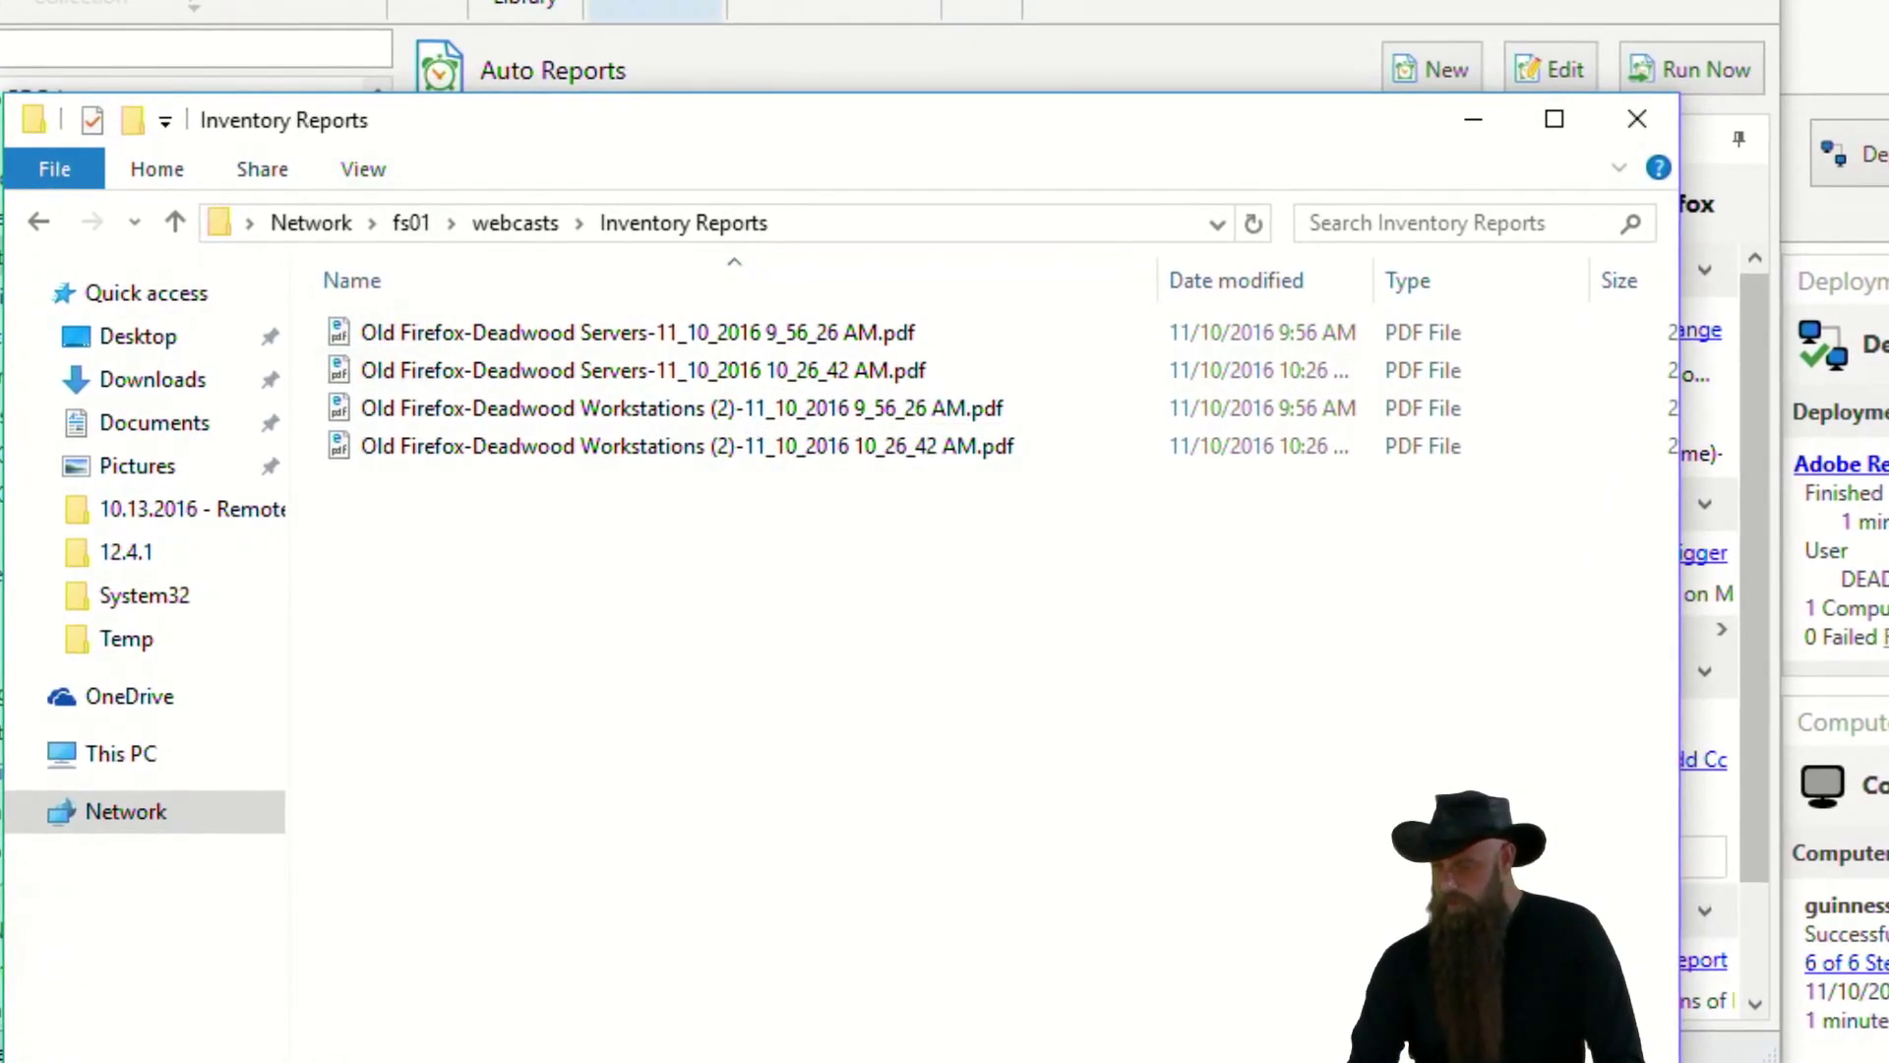
Return to PDQ Inventory and review the reports and collections attached to the Old Firefox auto report, widening the Report column, without saving changes.
{"action": "left_click", "coordinate": [709, 123]}
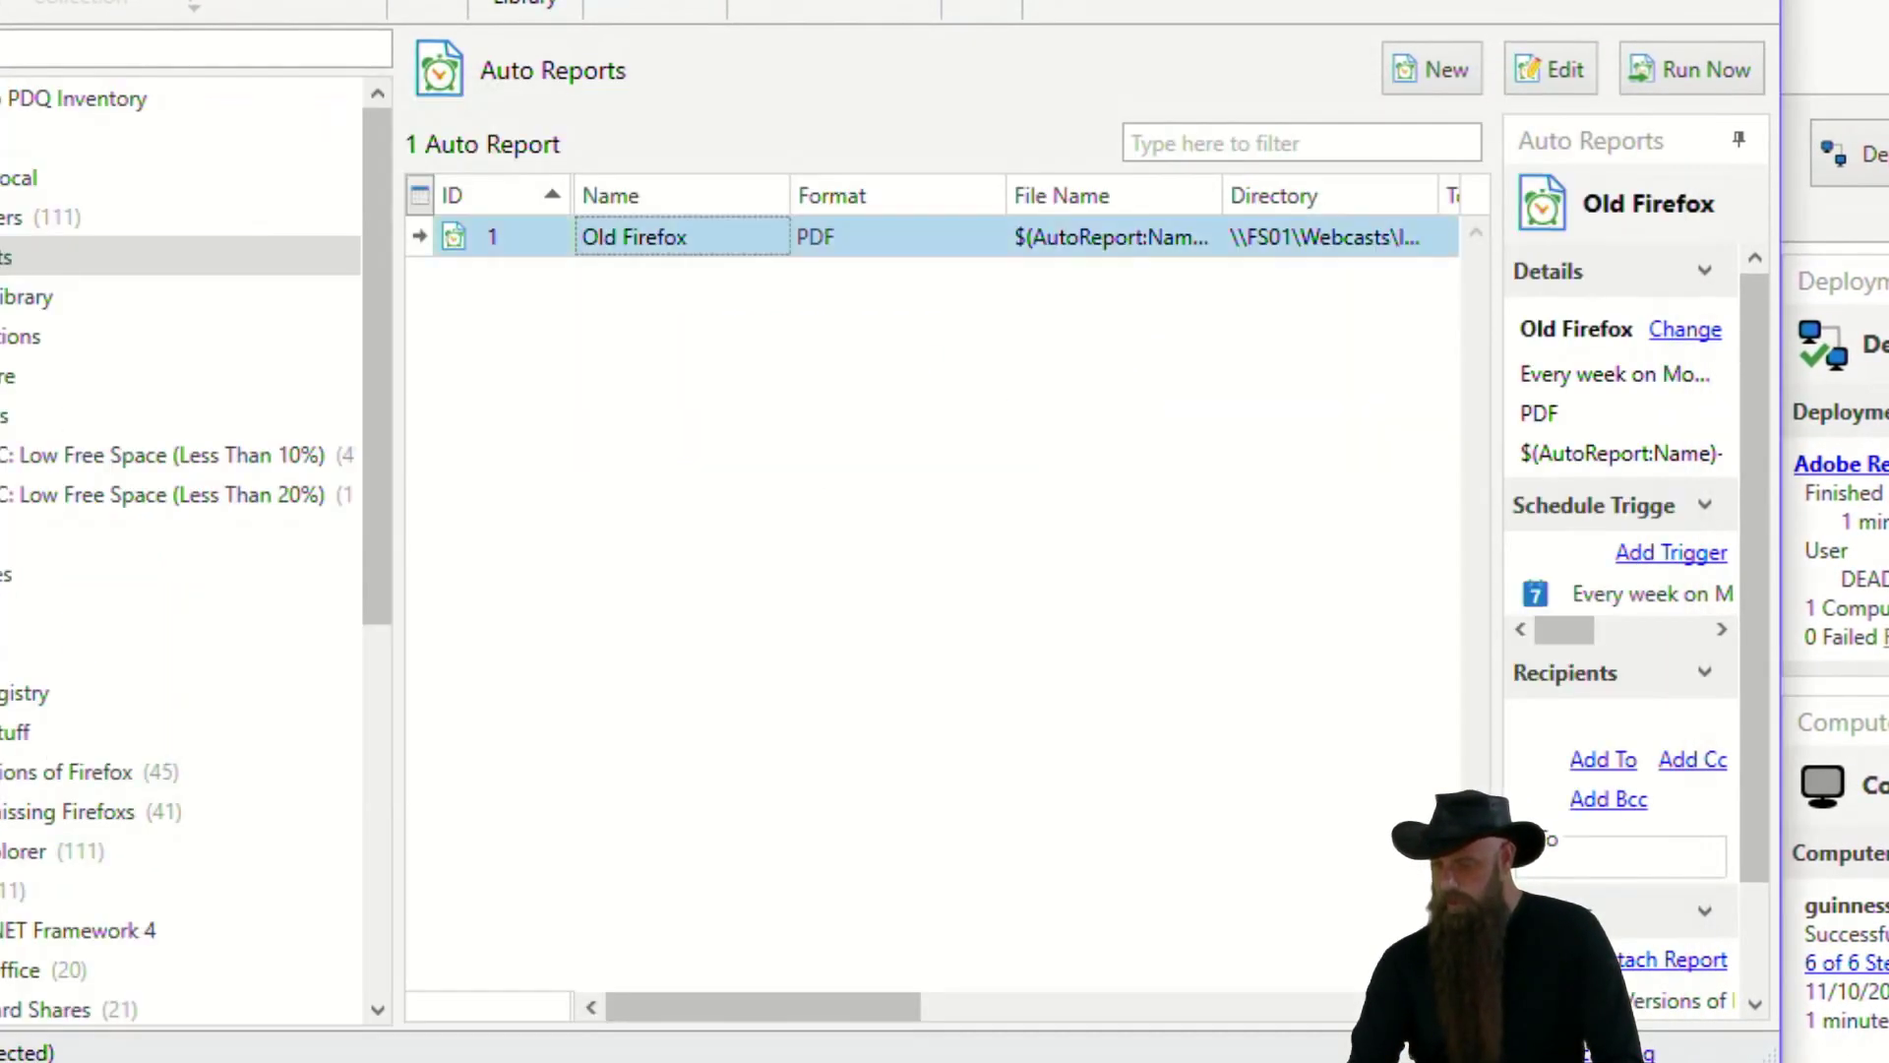
{"action": "left_click", "coordinate": [608, 219]}
{"action": "double_click", "coordinate": [607, 219]}
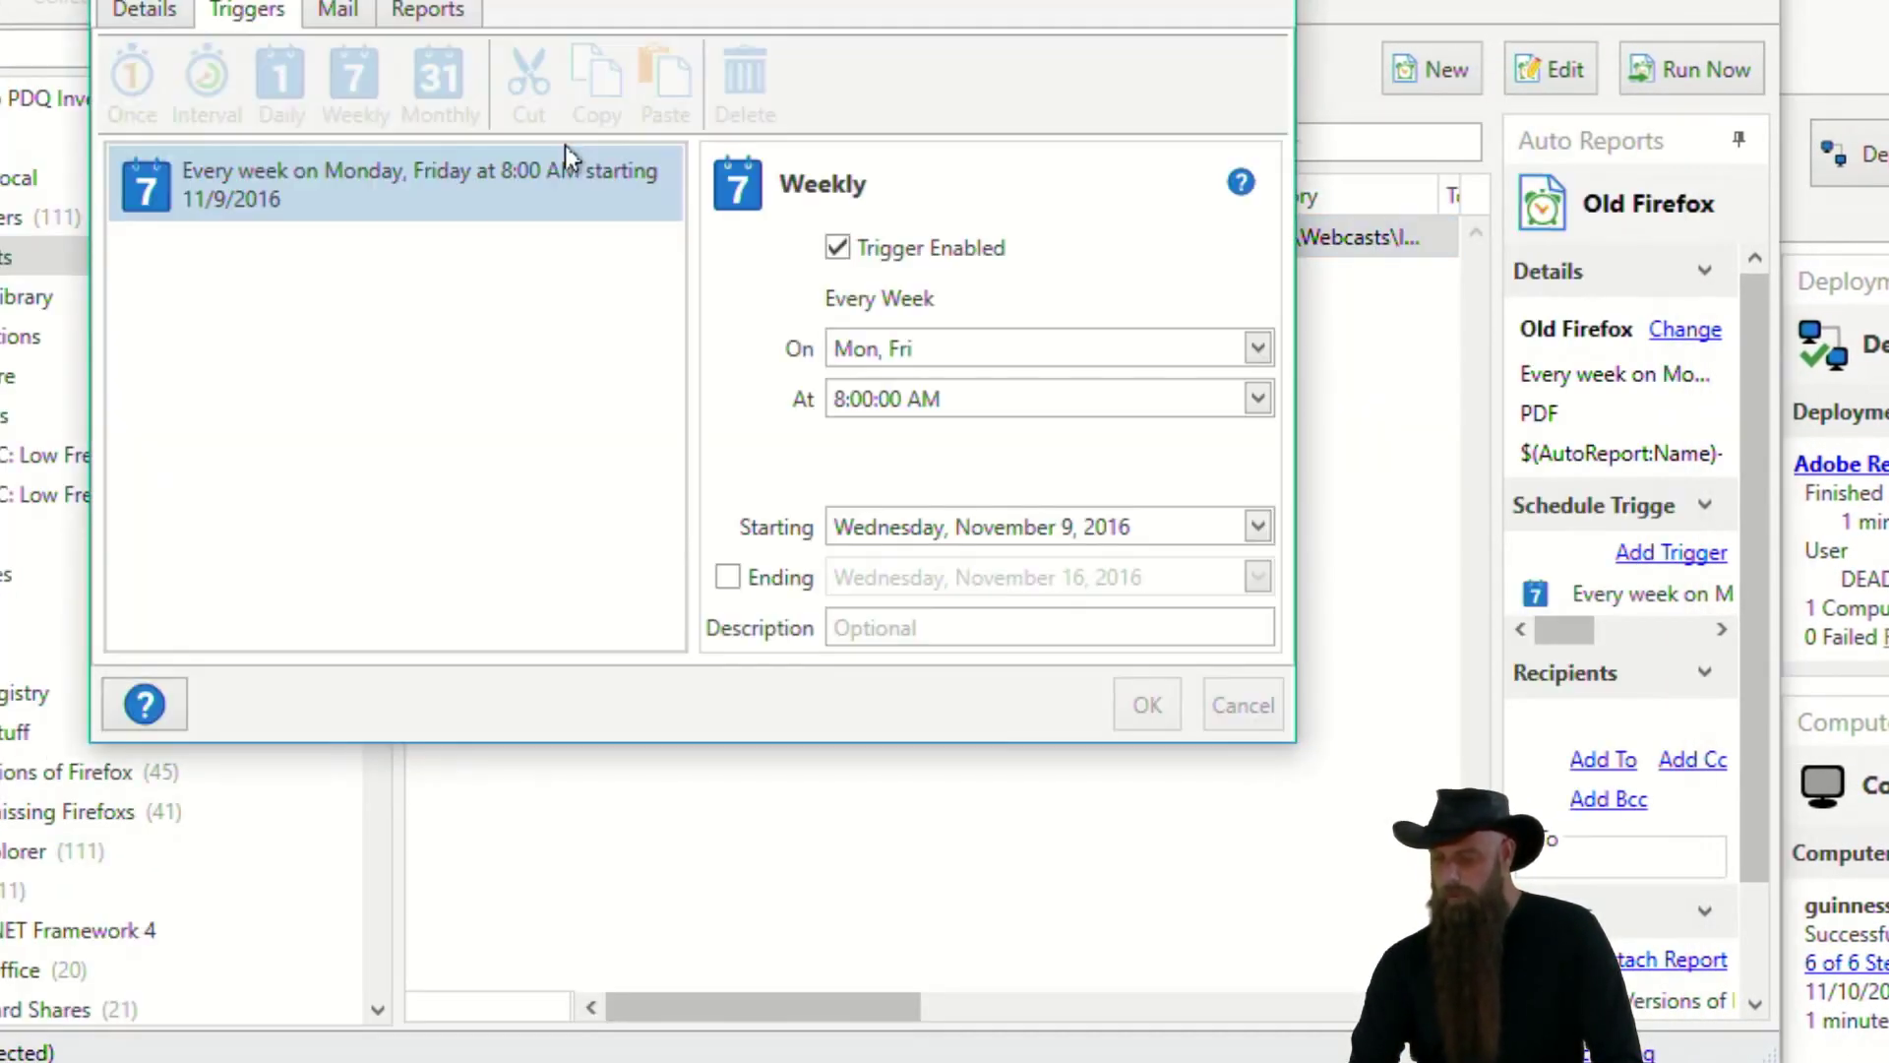
{"action": "left_click", "coordinate": [417, 8]}
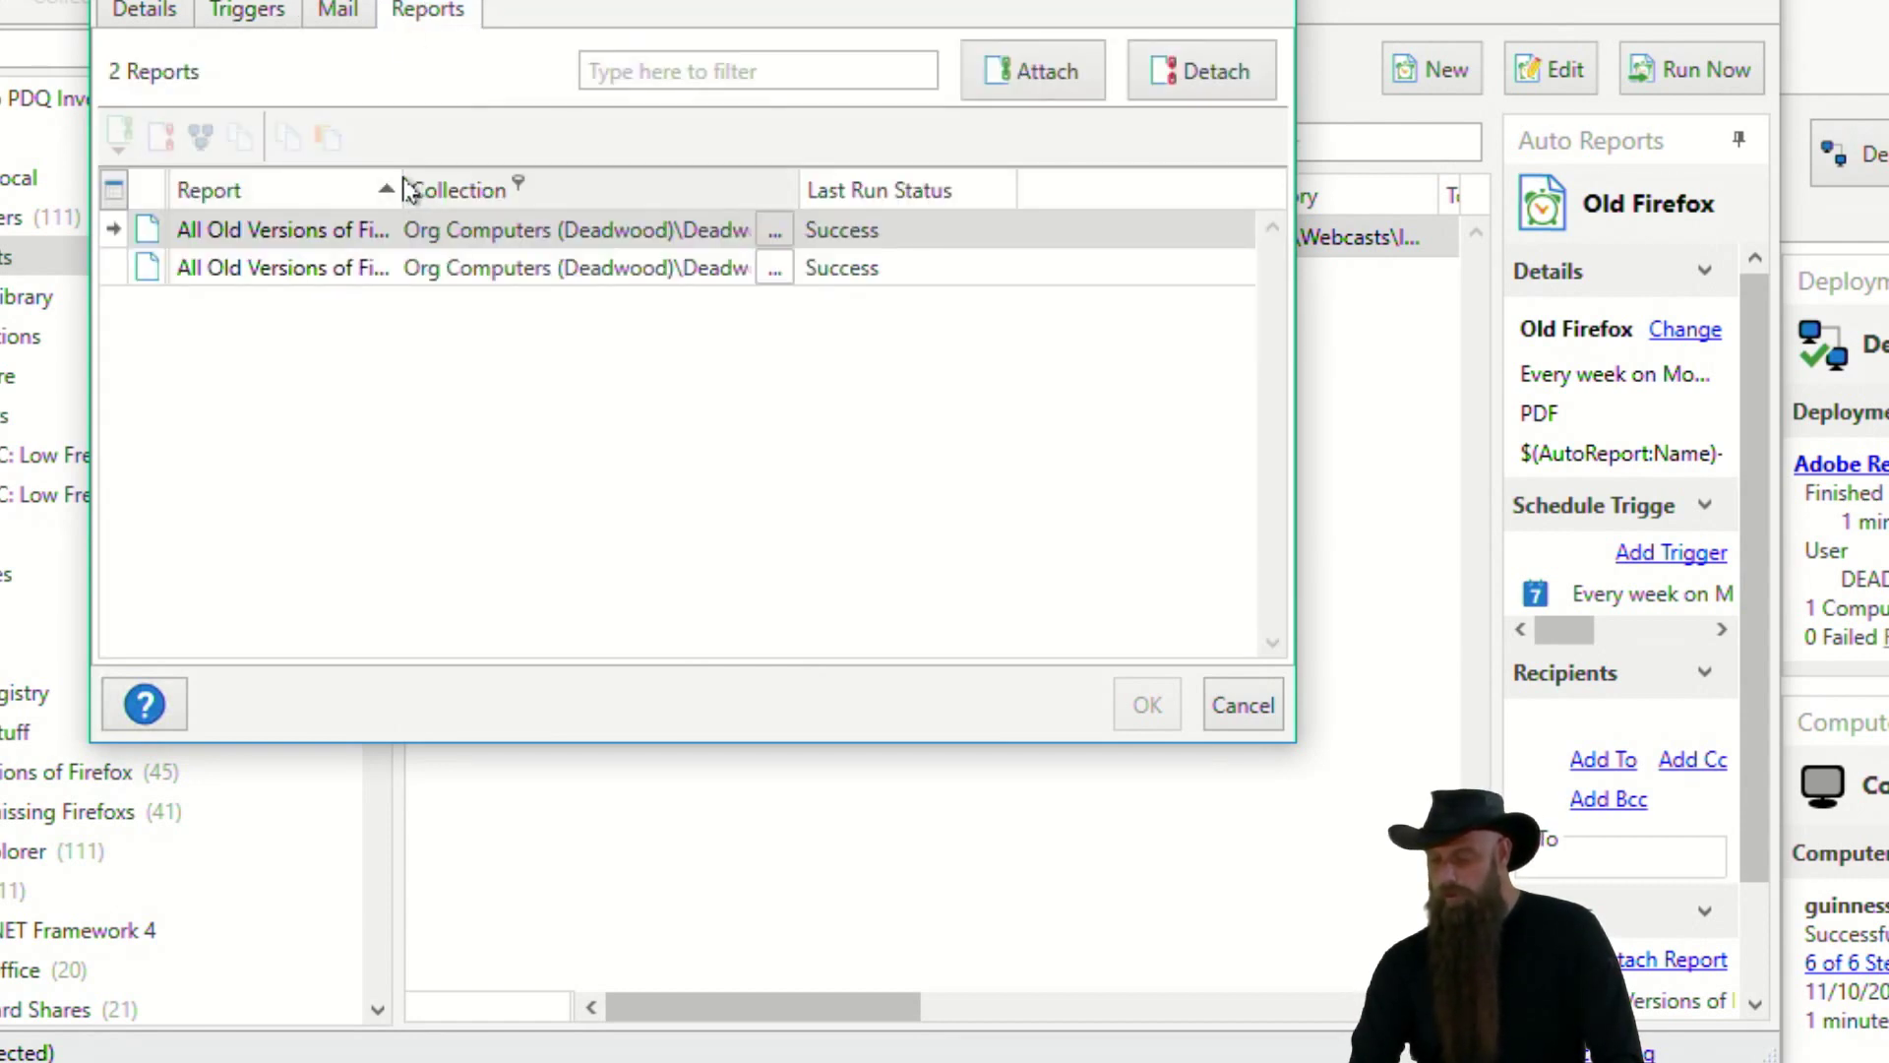
{"action": "left_click_drag", "start_coordinate": [396, 177], "coordinate": [509, 185]}
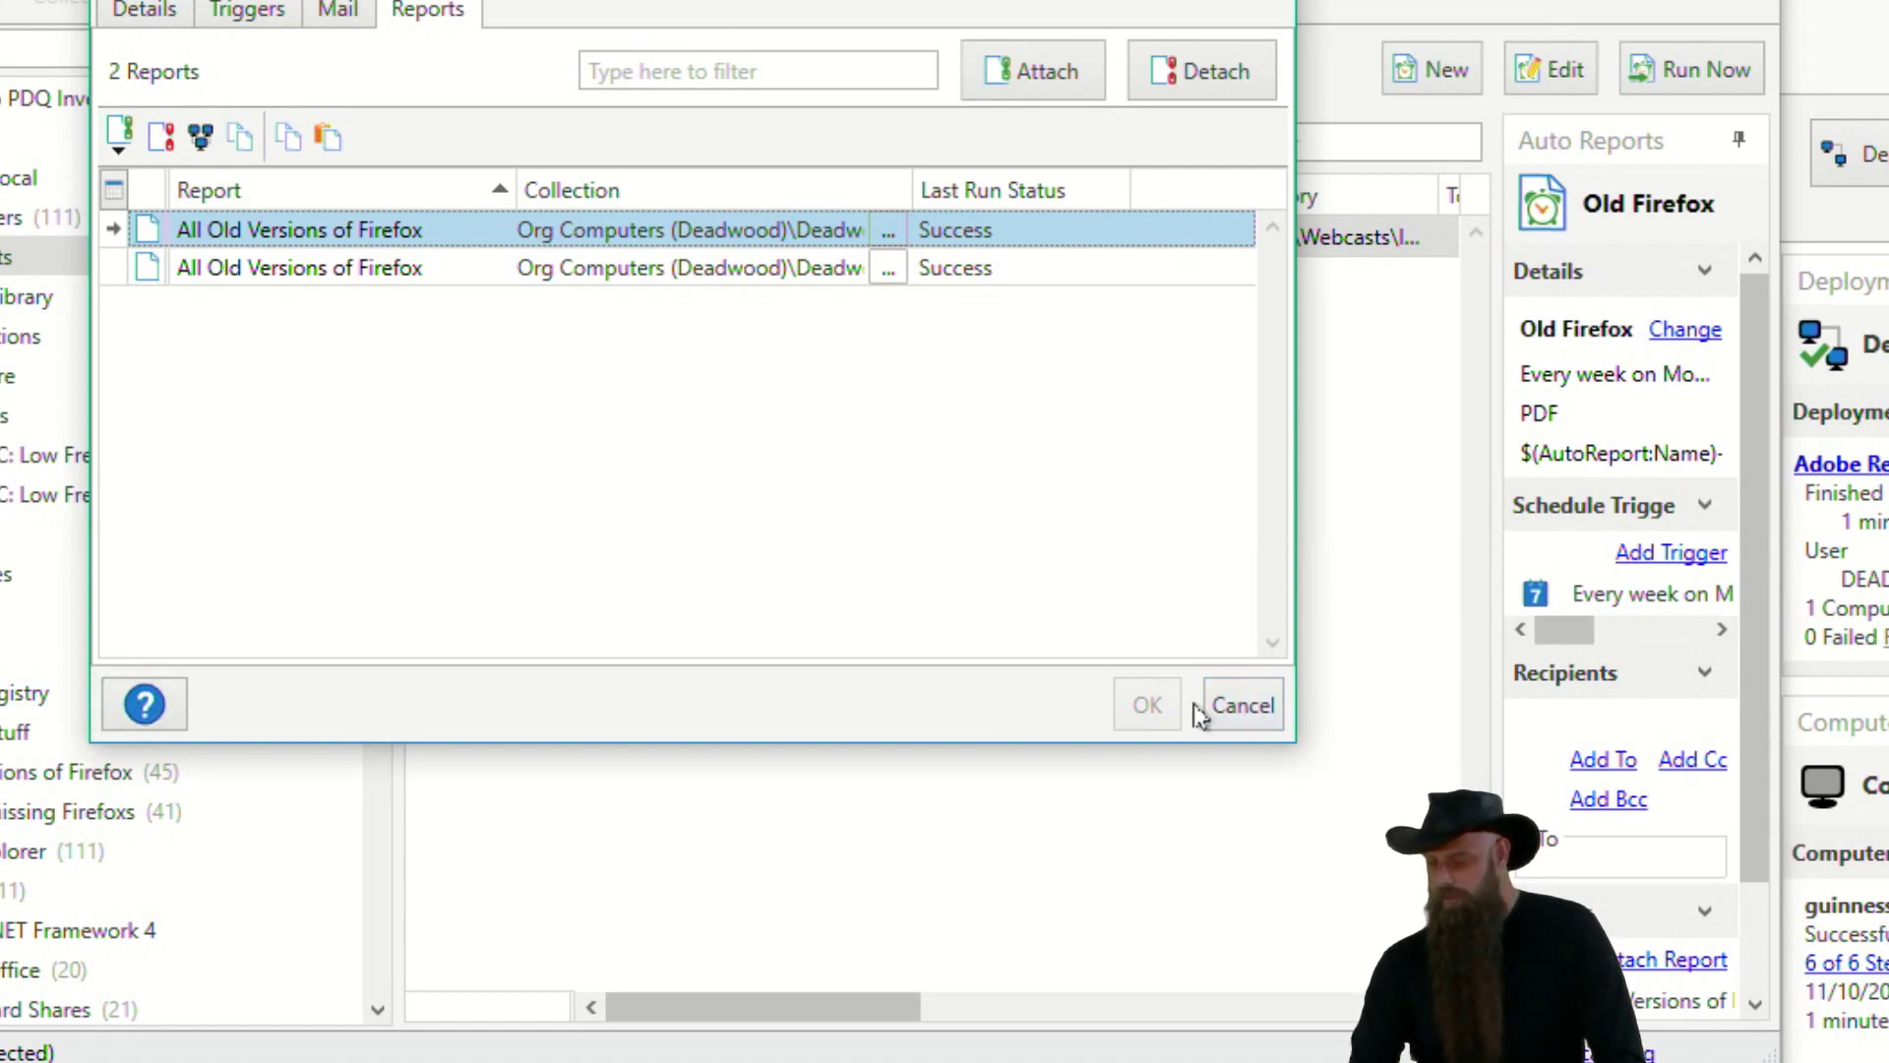
{"action": "left_click", "coordinate": [1238, 706]}
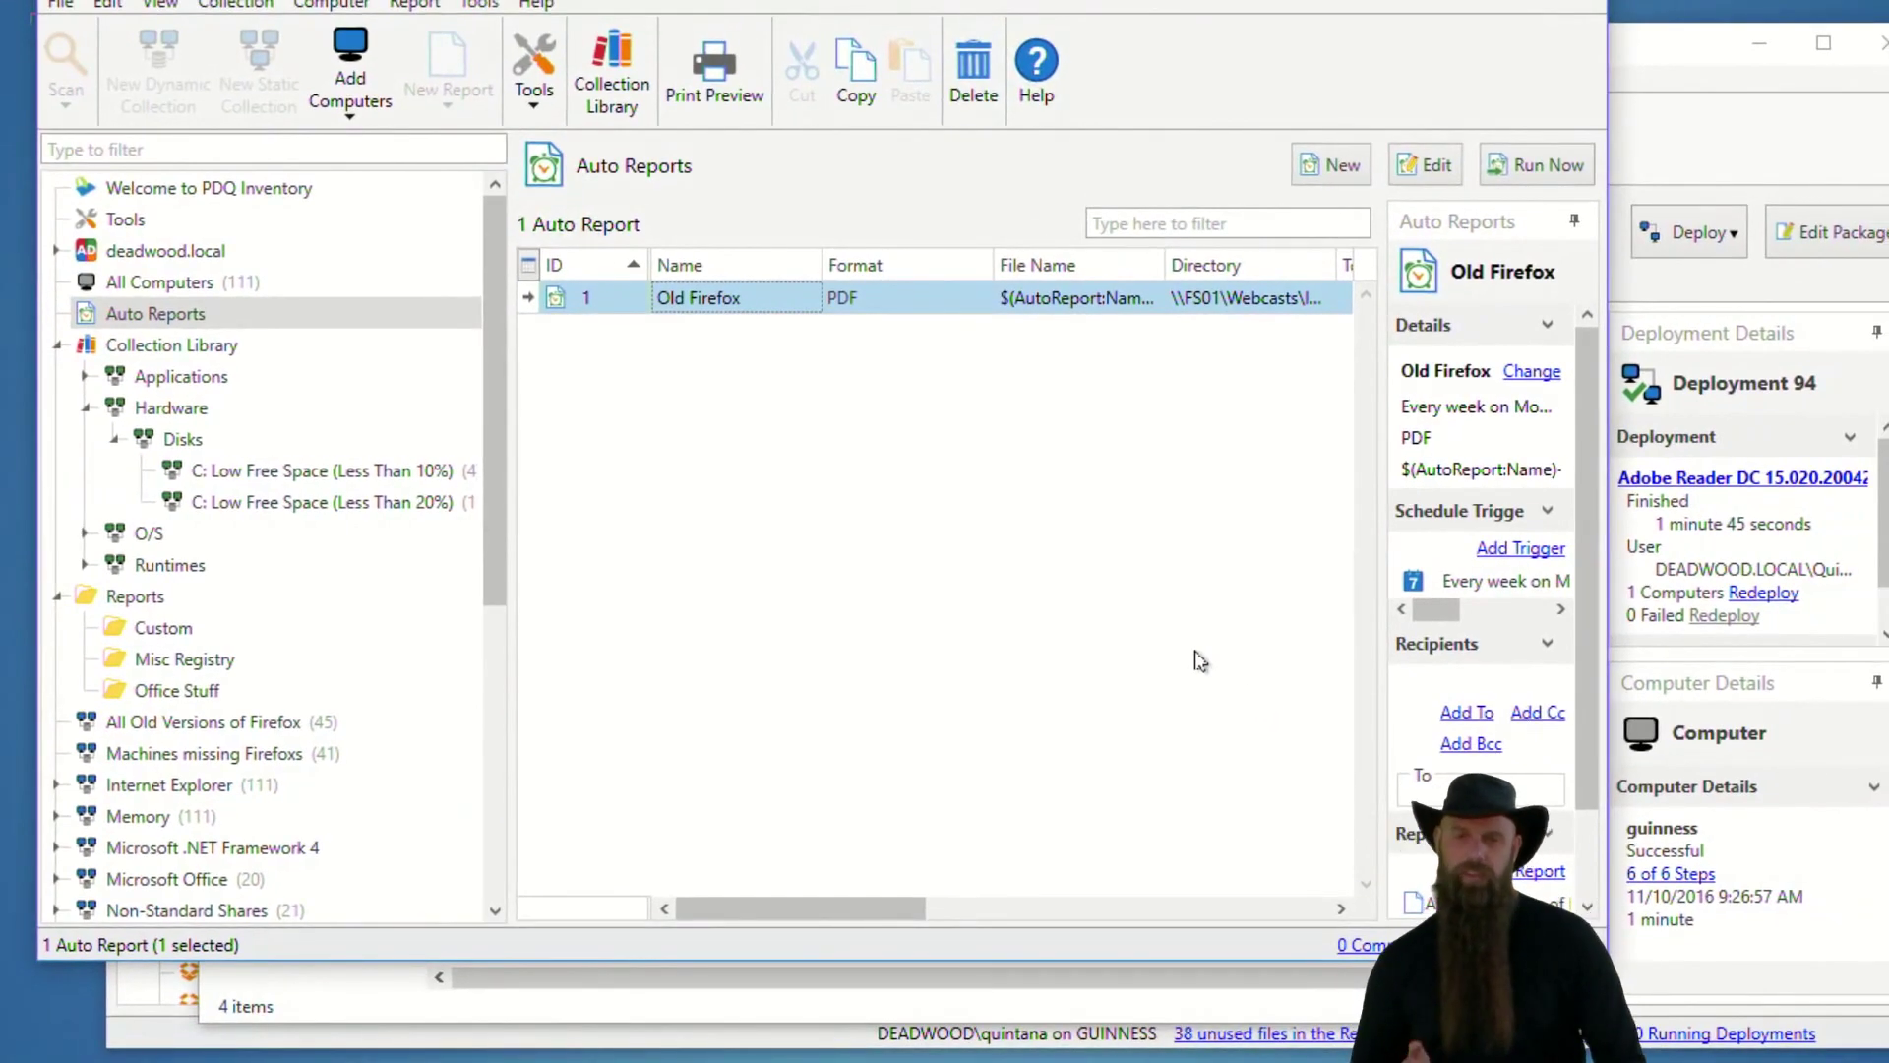